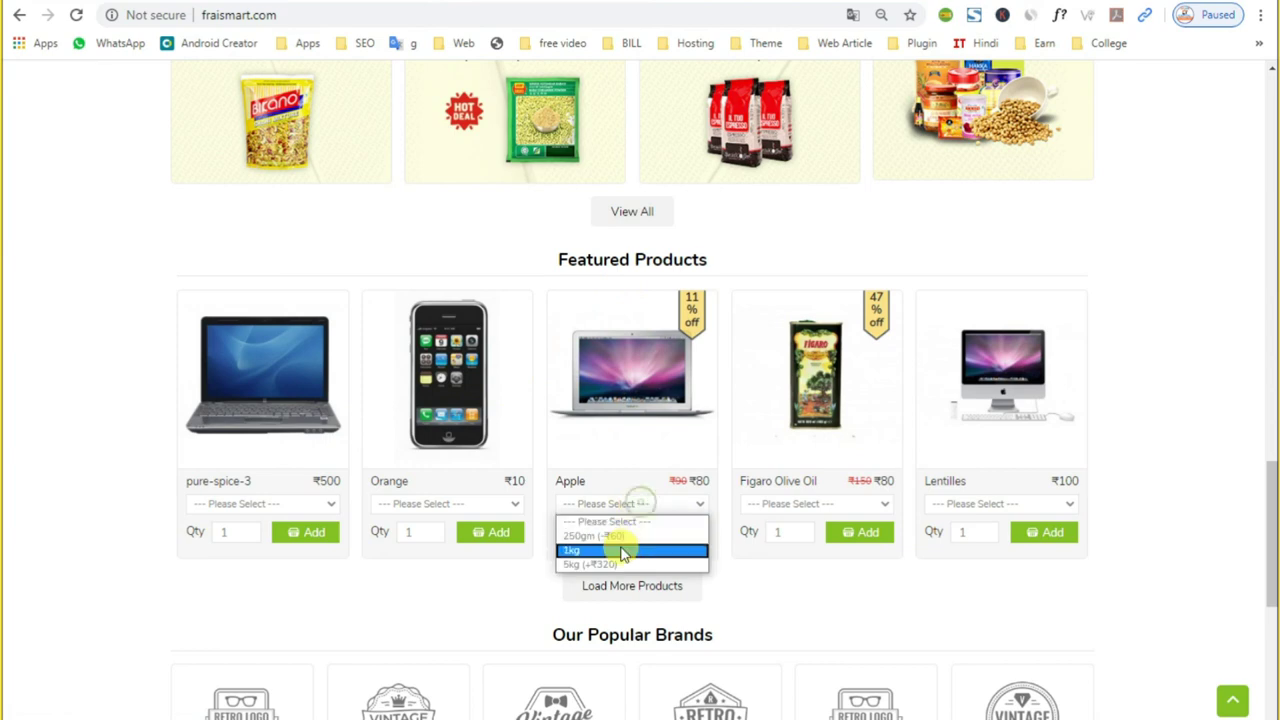
Step: Pick 1kg for Apple on the FraisMart home page, then choose the 5kg packet size on its product page
{"action": "left_click", "coordinate": [650, 406]}
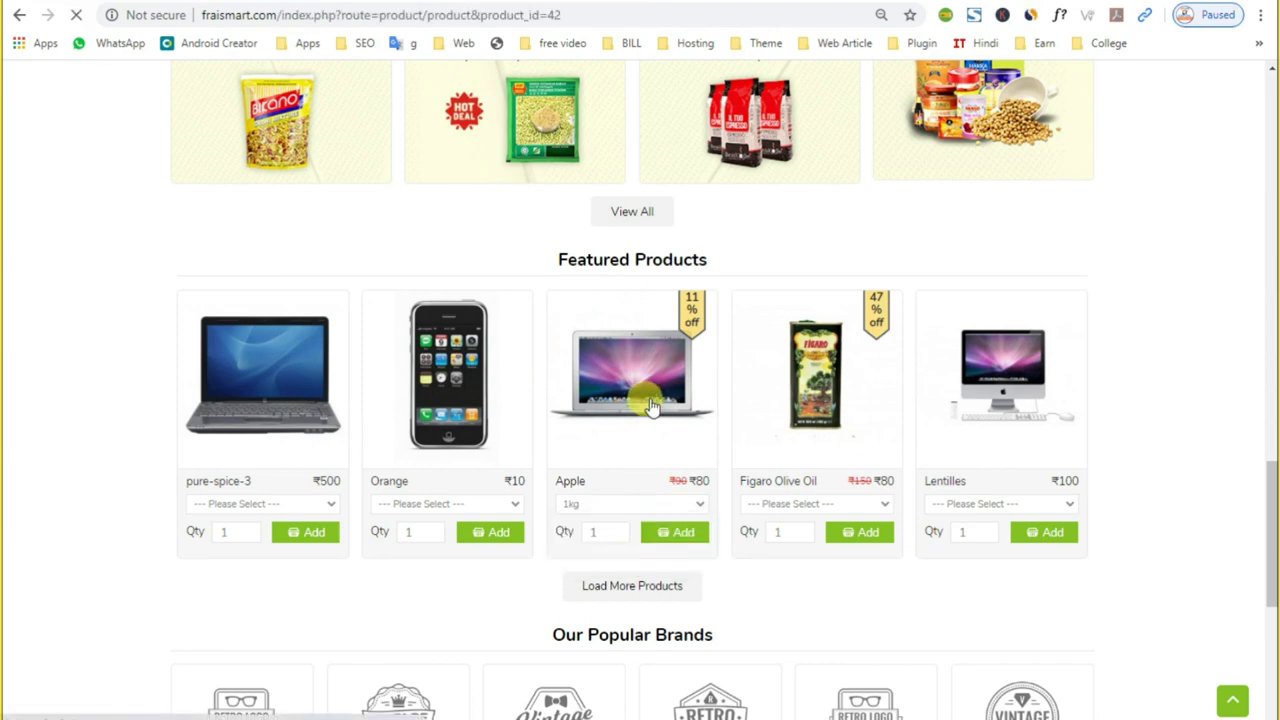
{"action": "scroll", "coordinate": [646, 403], "scroll_direction": "down", "scroll_amount": 5}
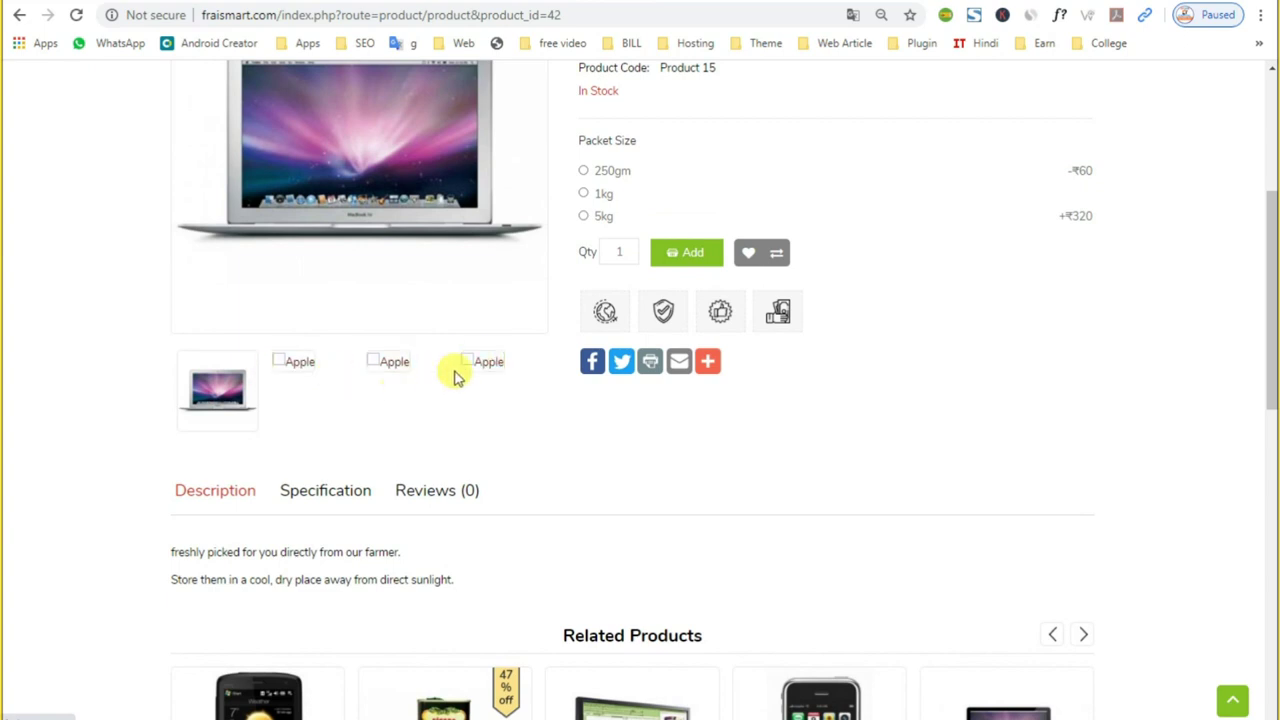
{"action": "scroll", "coordinate": [494, 380], "scroll_direction": "up", "scroll_amount": 4}
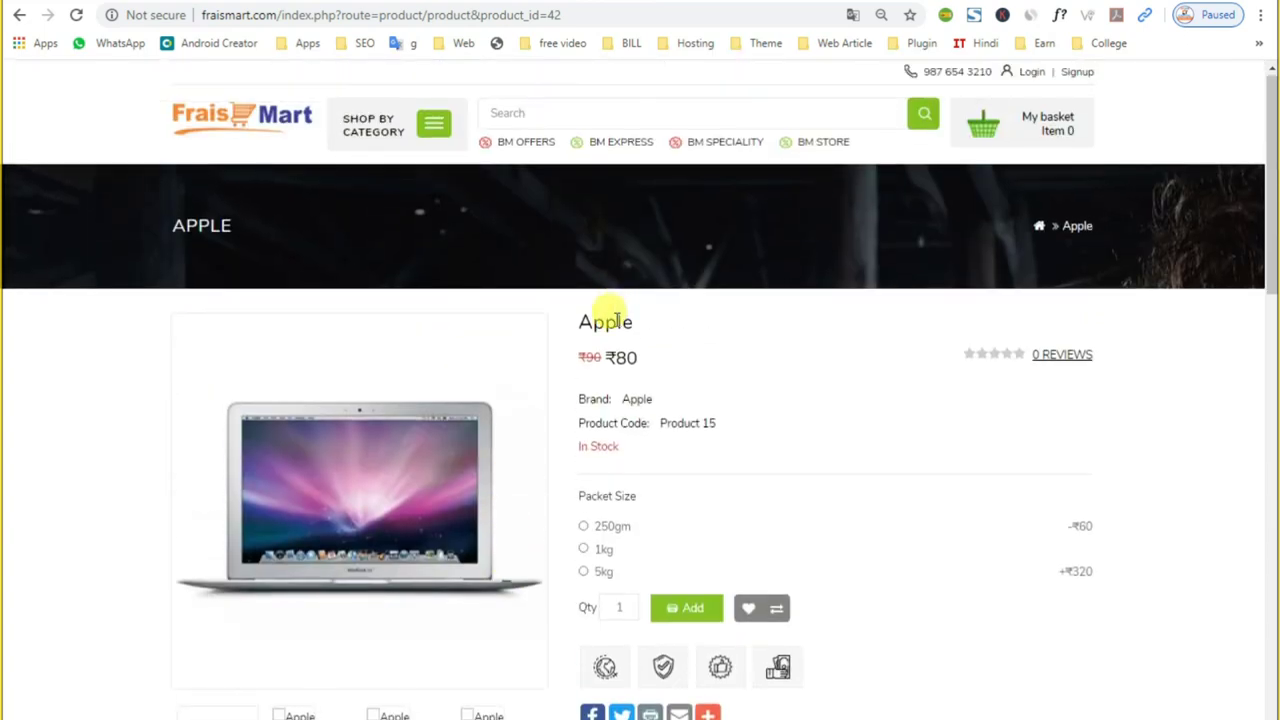
{"action": "double_click", "coordinate": [608, 318]}
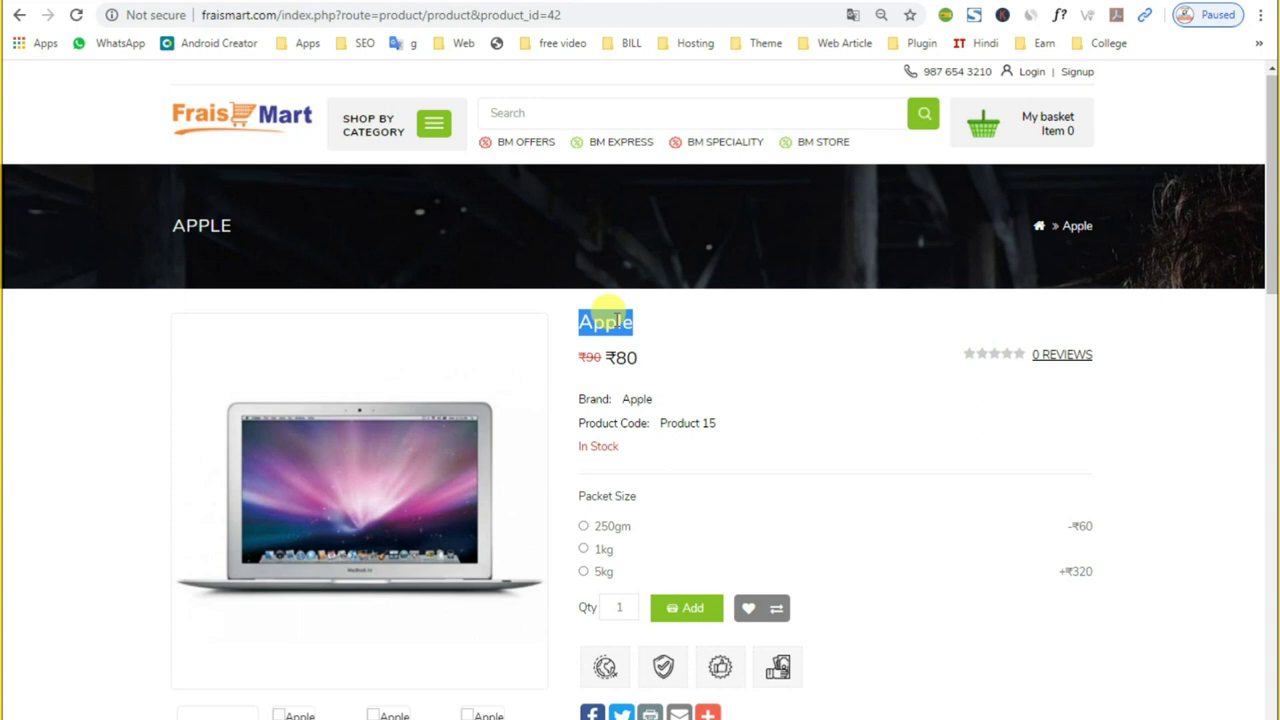
{"action": "left_click", "coordinate": [608, 526]}
{"action": "left_click", "coordinate": [595, 574]}
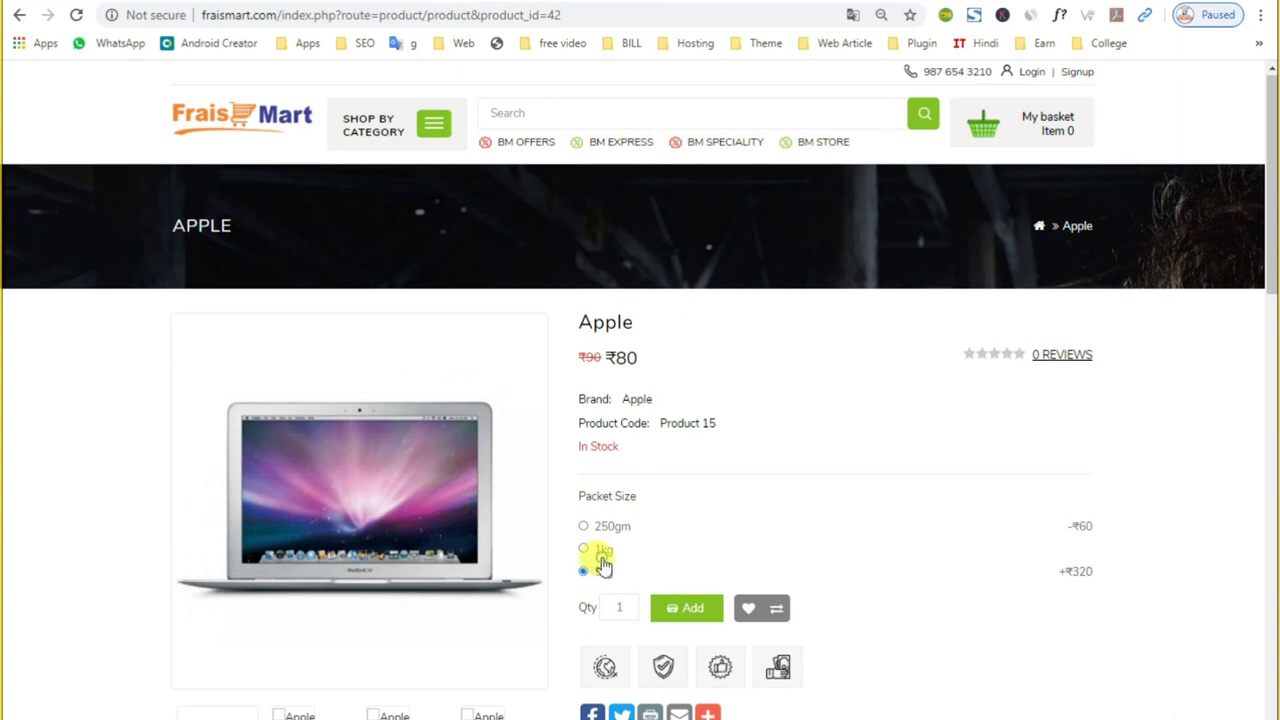
{"action": "double_click", "coordinate": [607, 321]}
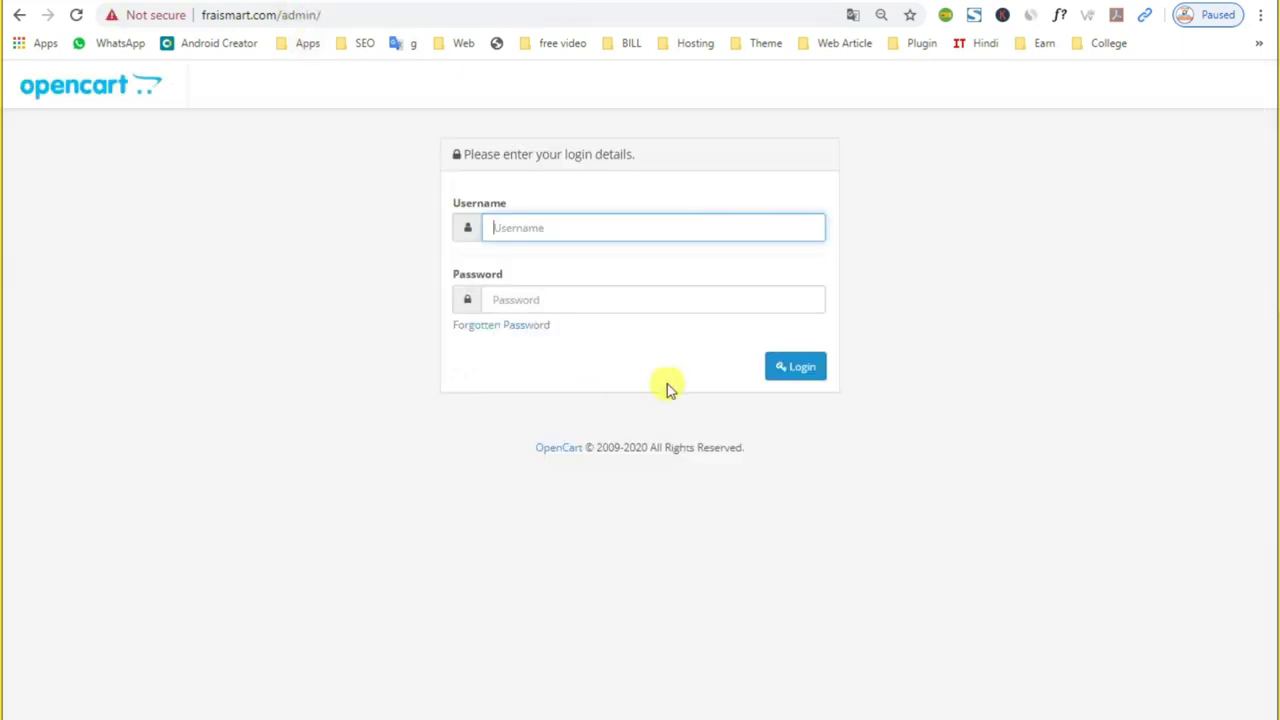
Step: Log in to the admin area with the suggested admin username and the account password
{"action": "type", "text": "de"}
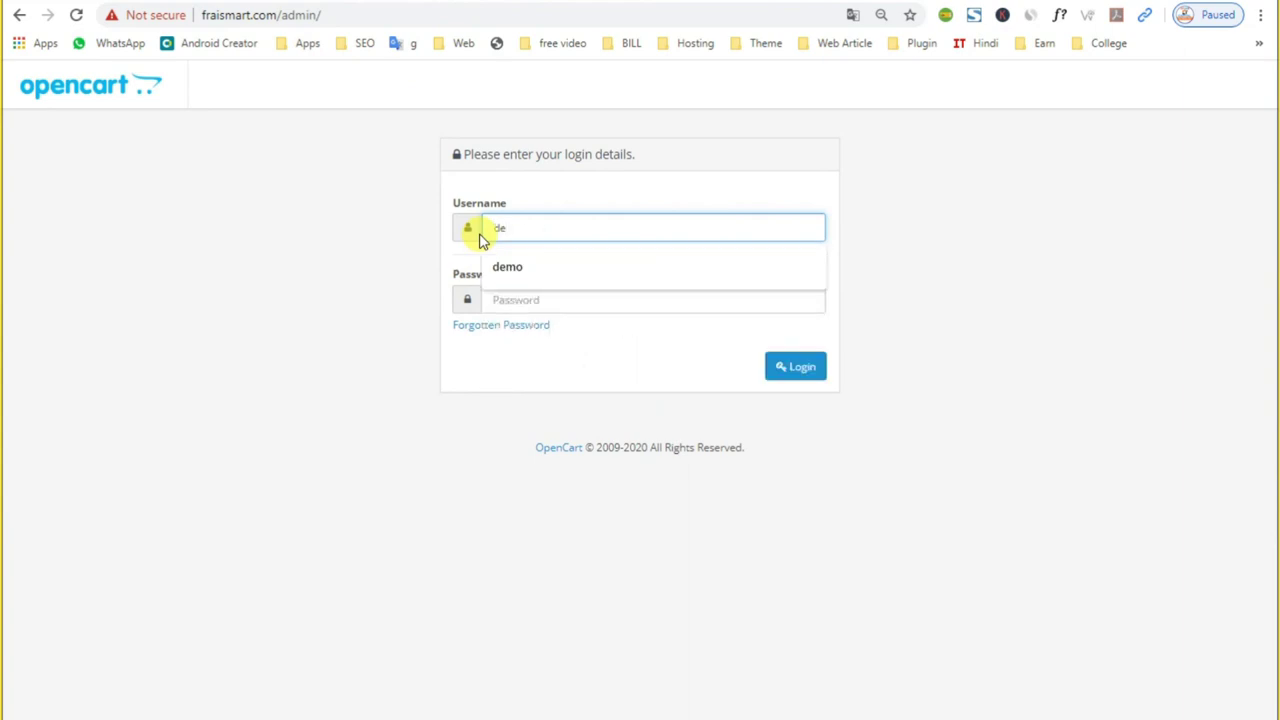
{"action": "key", "text": "Down"}
{"action": "key", "text": "Return"}
{"action": "left_click", "coordinate": [521, 297]}
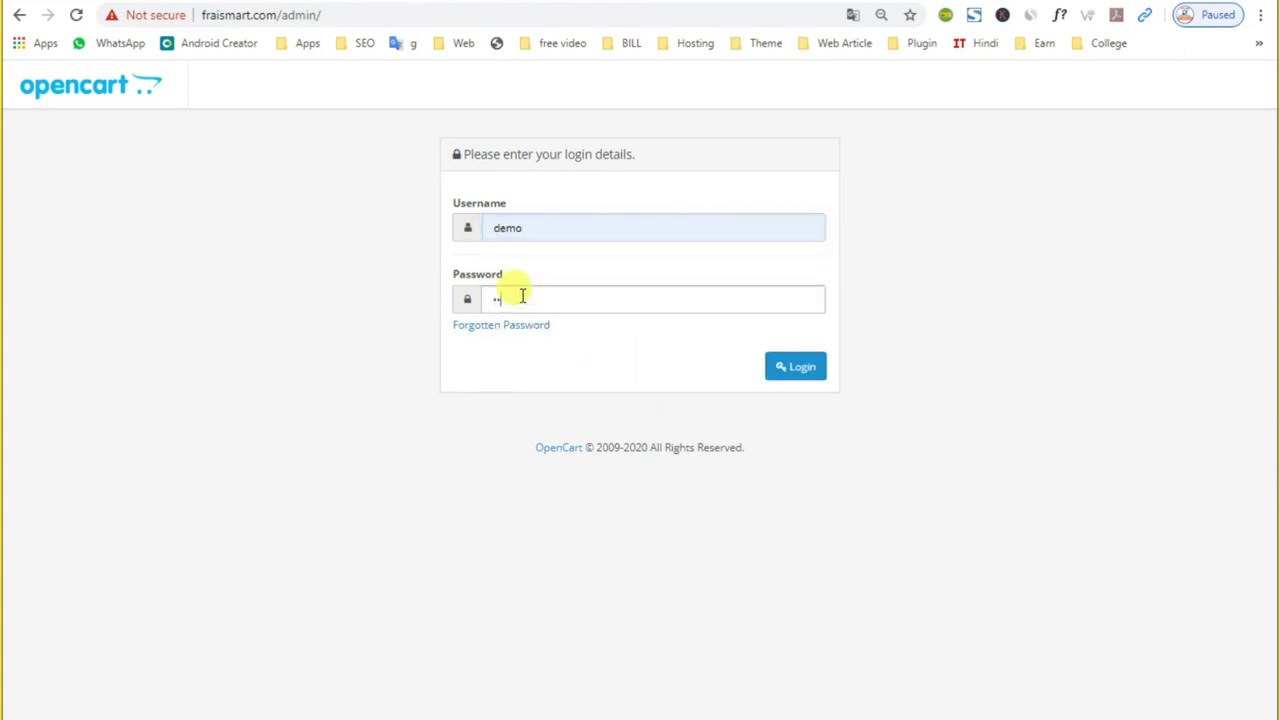
{"action": "type", "text": "demo"}
{"action": "key", "text": "Return"}
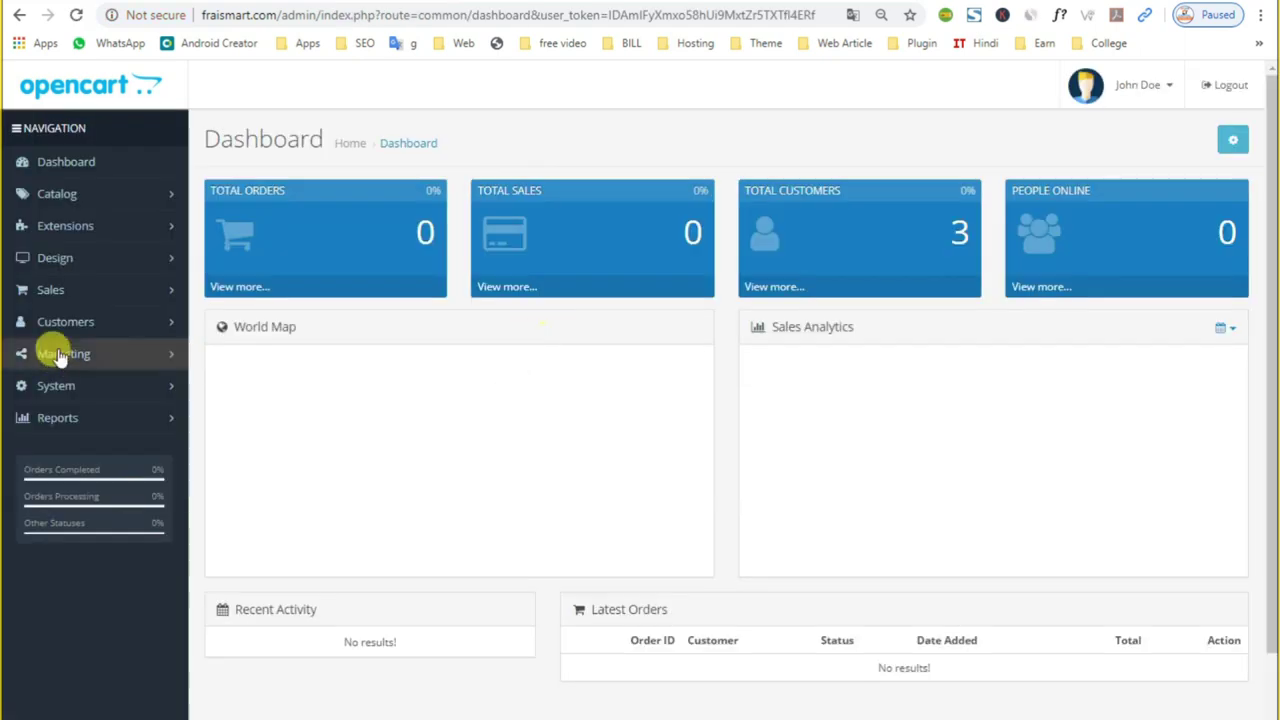
Step: Go to the Catalog > Attributes list
{"action": "left_click", "coordinate": [134, 207]}
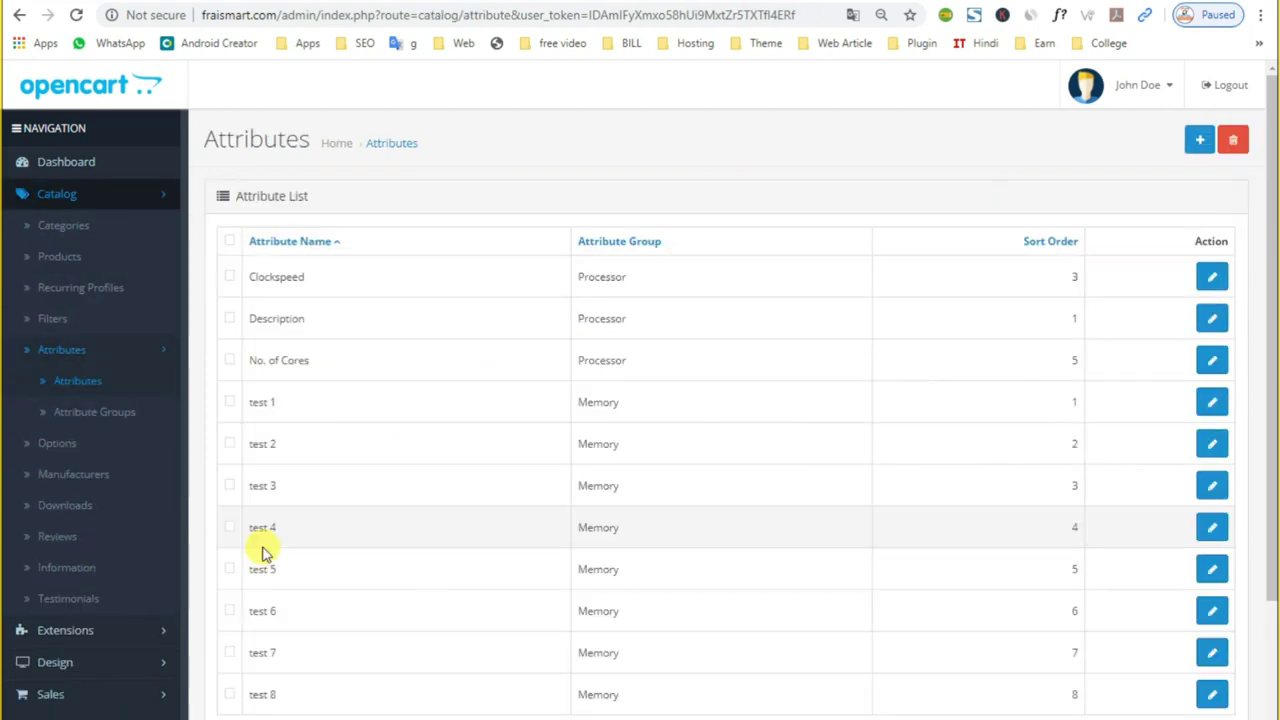
{"action": "left_click", "coordinate": [97, 420]}
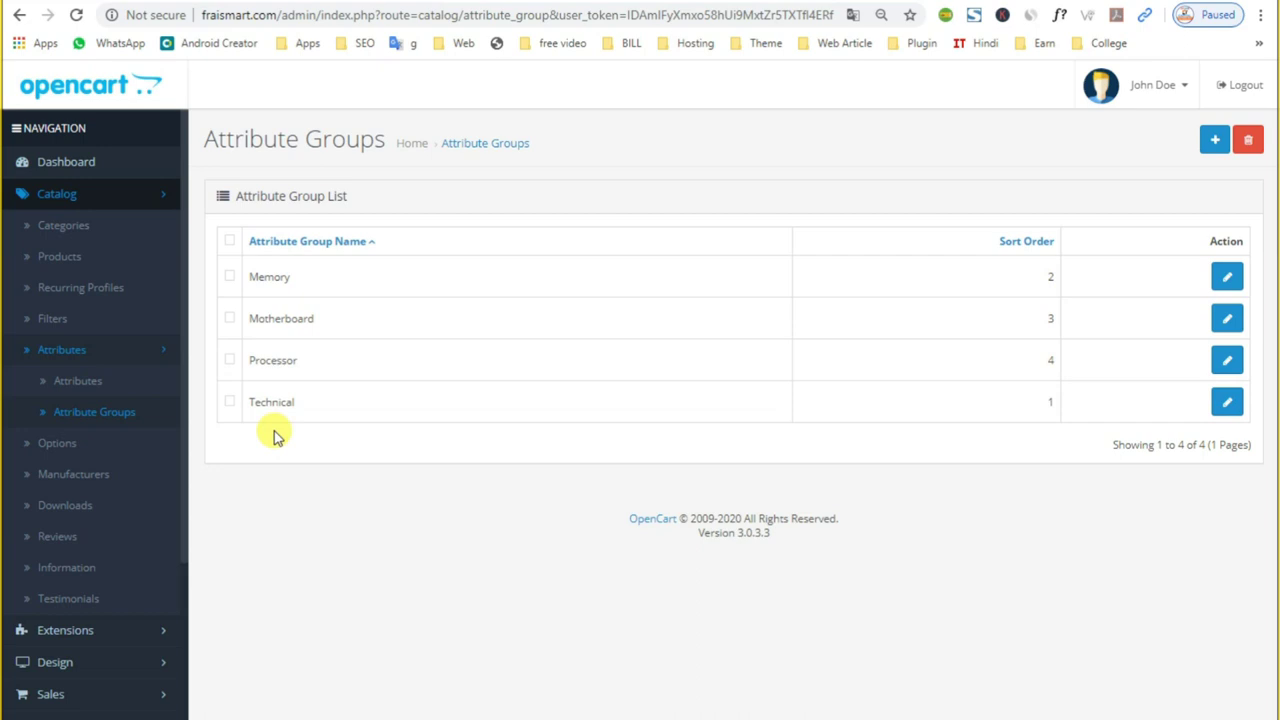
{"action": "left_click", "coordinate": [55, 391]}
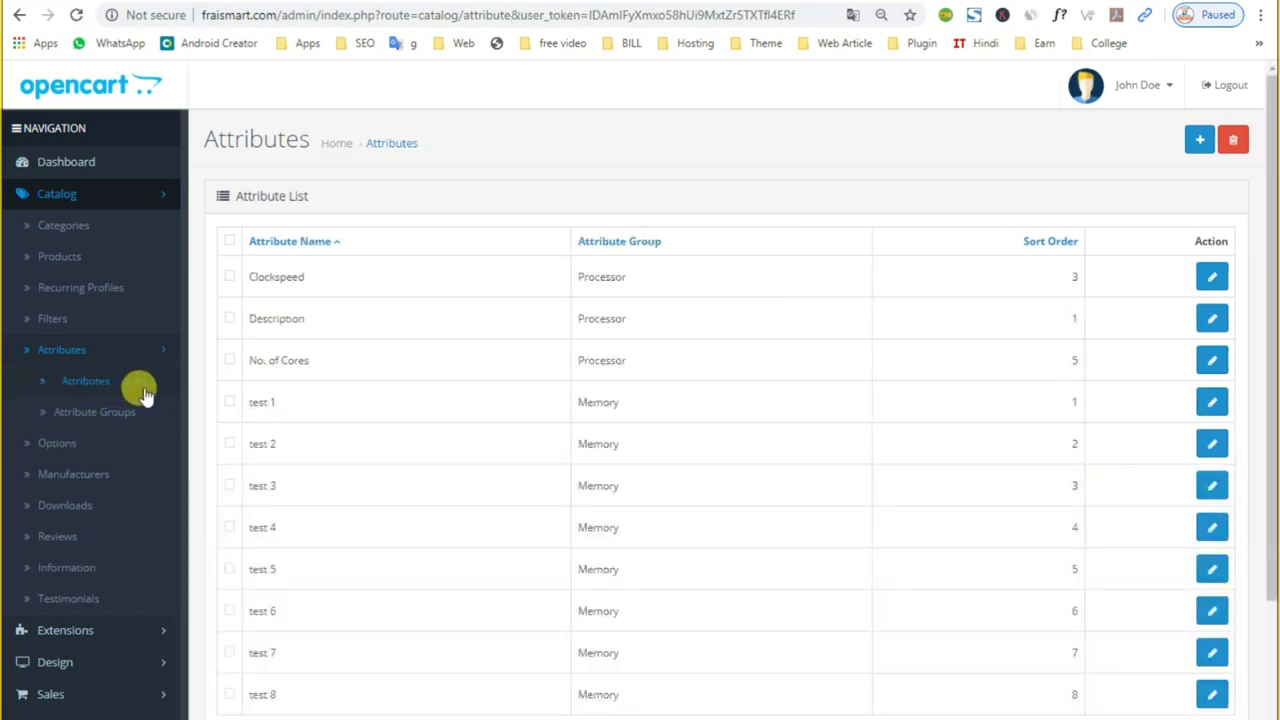
Step: Delete attributes test 1–test 8, keeping Clockspeed, Description and No. of Cores
{"action": "left_click", "coordinate": [229, 404]}
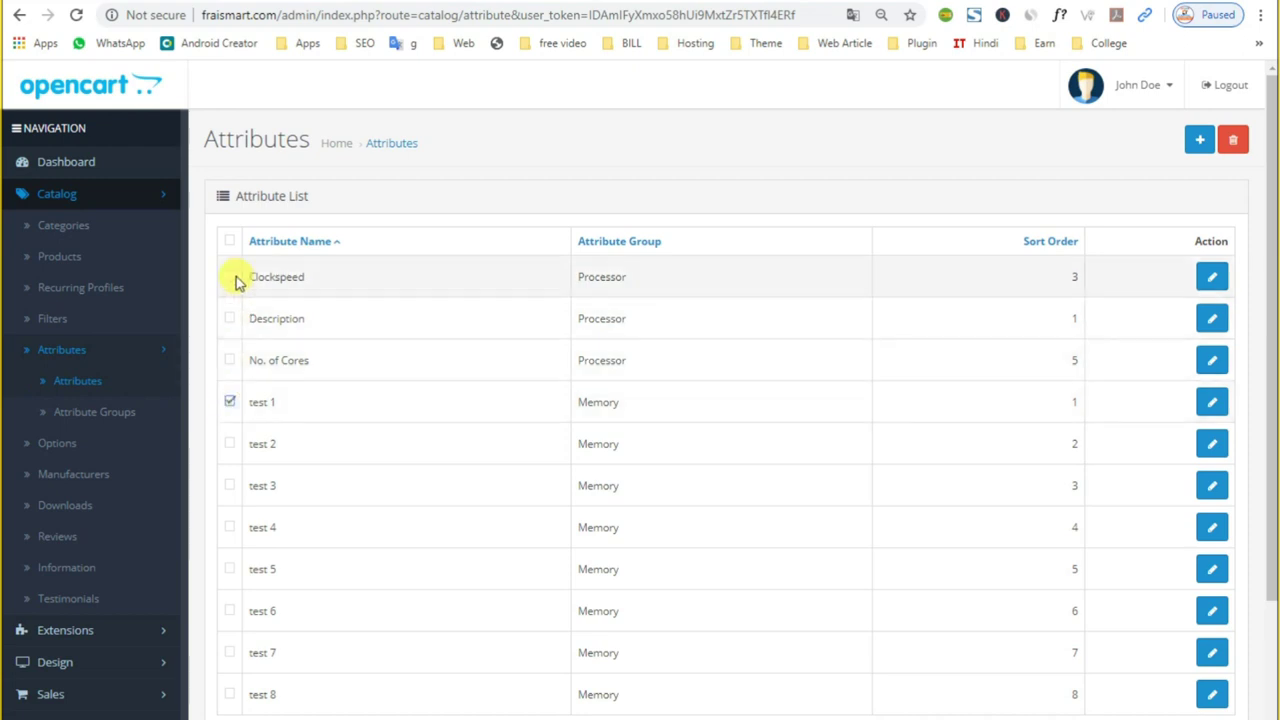
{"action": "left_click", "coordinate": [229, 241]}
{"action": "left_click", "coordinate": [229, 278]}
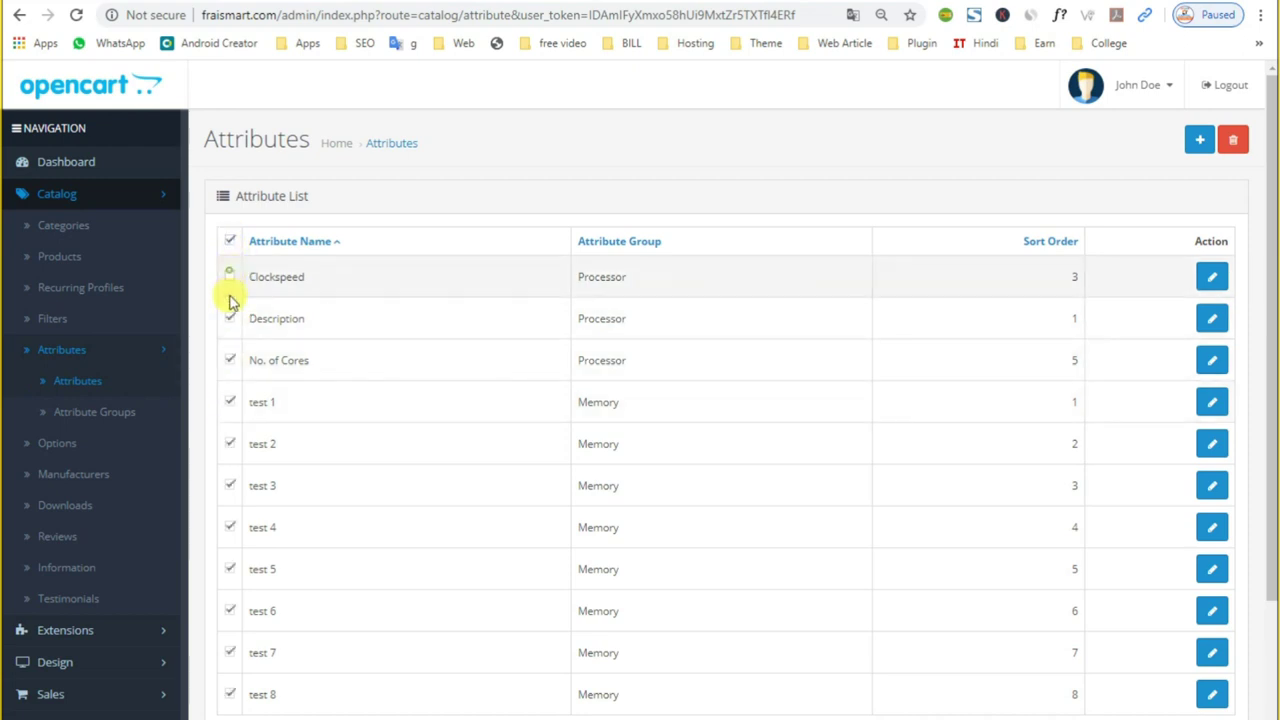
{"action": "left_click", "coordinate": [229, 320]}
{"action": "left_click", "coordinate": [229, 360]}
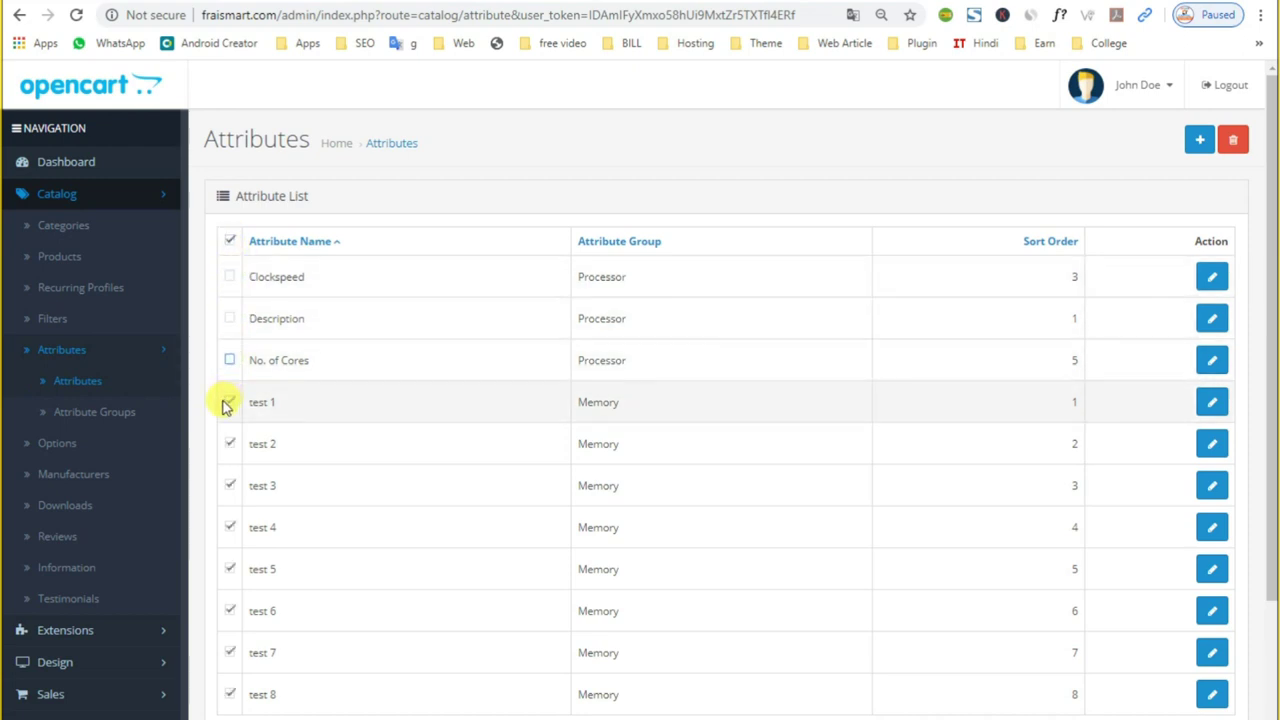
{"action": "scroll", "coordinate": [500, 594], "scroll_direction": "down", "scroll_amount": 3}
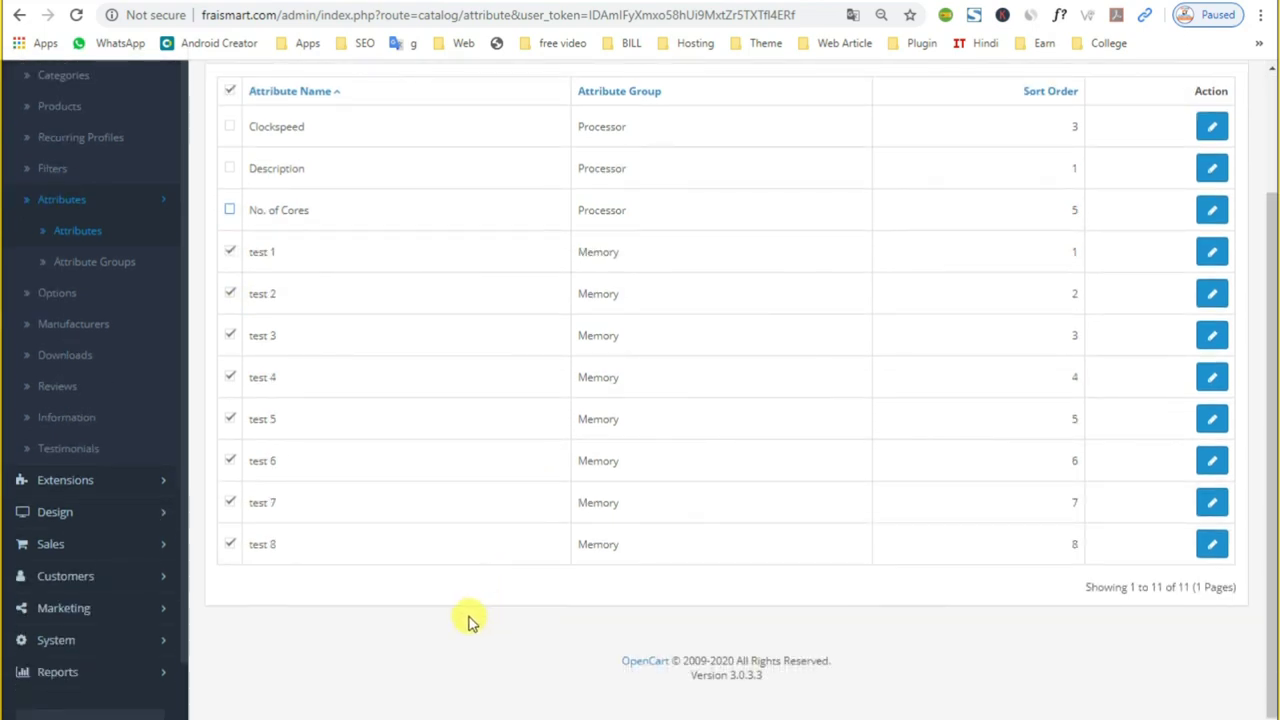
{"action": "scroll", "coordinate": [470, 620], "scroll_direction": "up", "scroll_amount": 3}
{"action": "left_click", "coordinate": [1233, 140]}
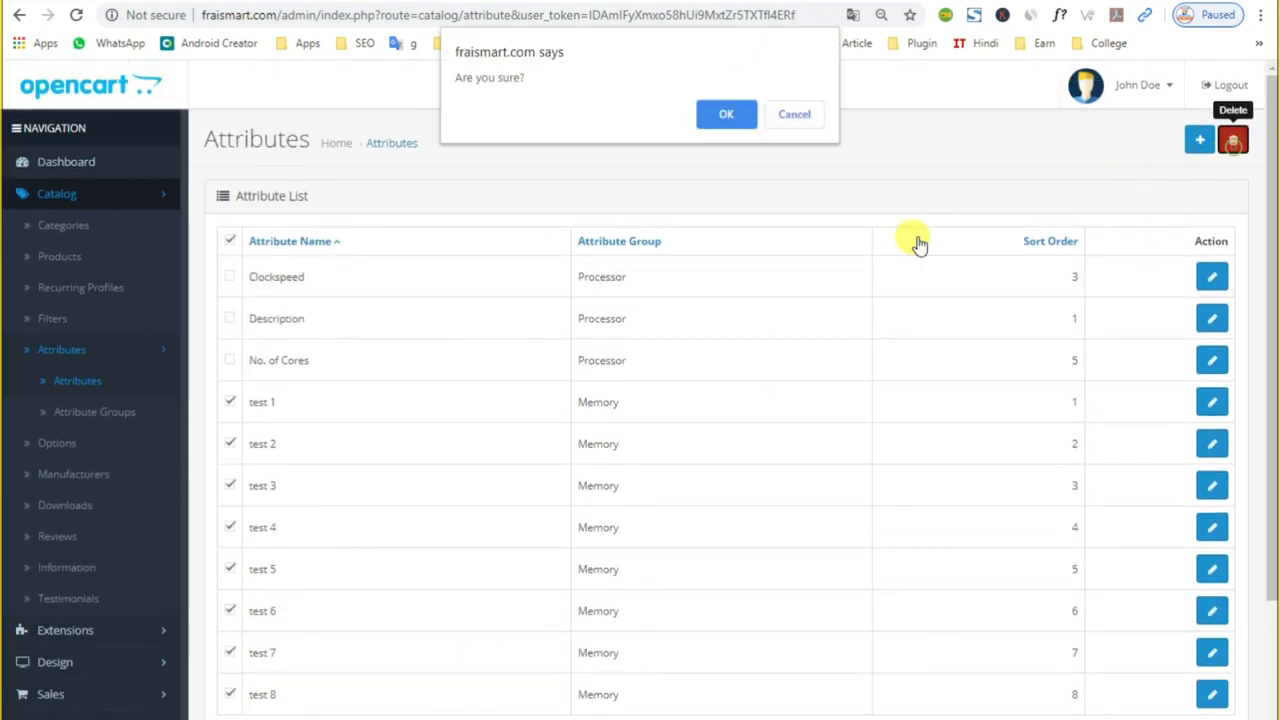
{"action": "left_click", "coordinate": [726, 114]}
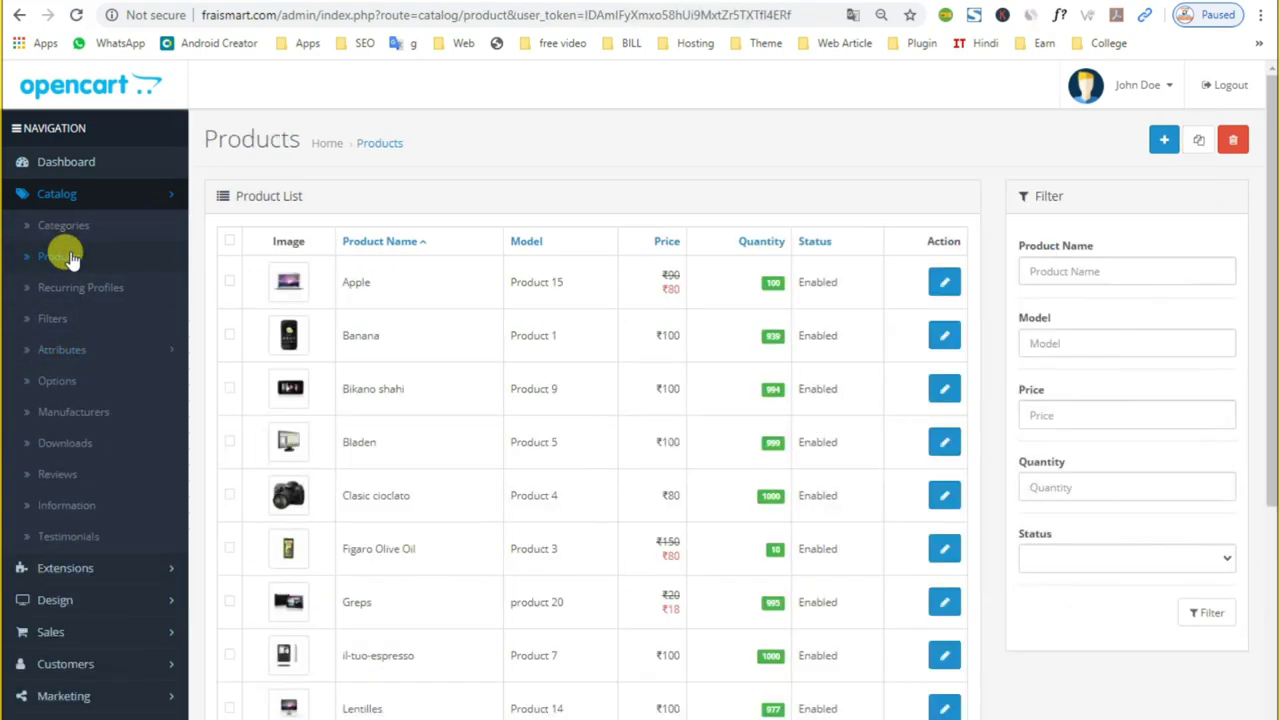
Step: Edit the Apple product from the list and look over its name and description
{"action": "double_click", "coordinate": [355, 282]}
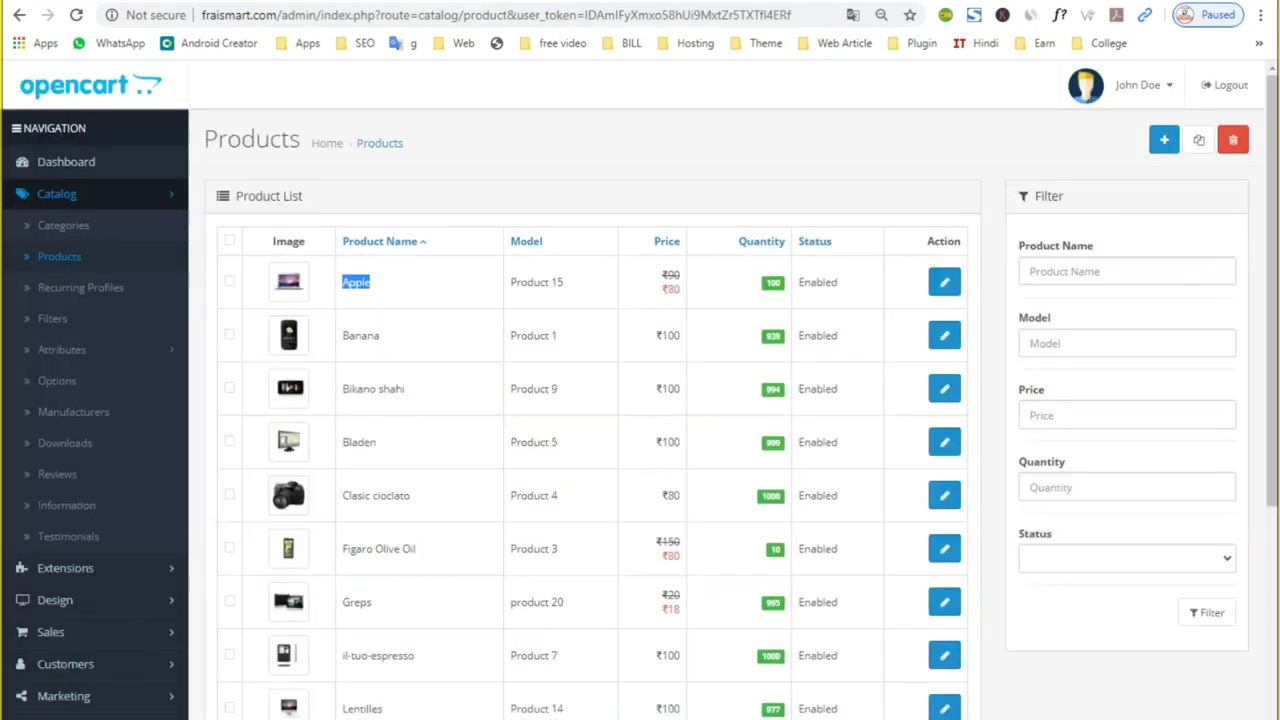
{"action": "scroll", "coordinate": [434, 634], "scroll_direction": "down", "scroll_amount": 3}
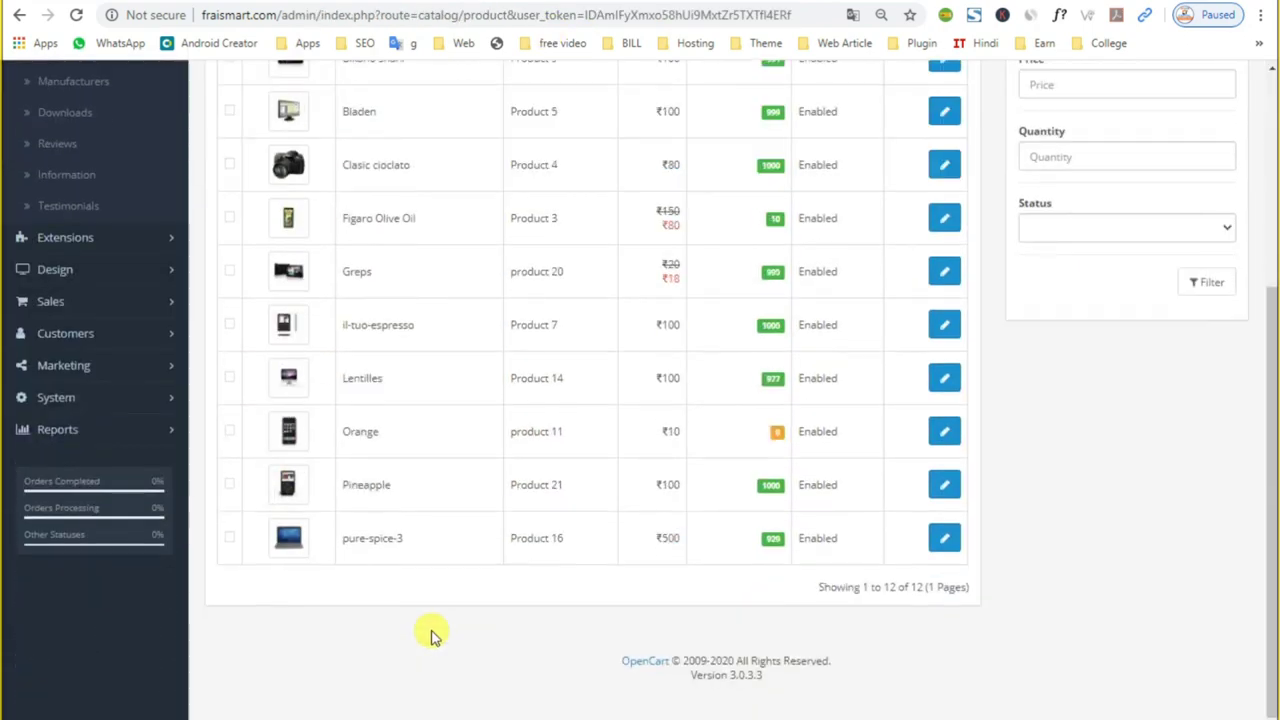
{"action": "scroll", "coordinate": [429, 631], "scroll_direction": "up", "scroll_amount": 3}
{"action": "left_click", "coordinate": [944, 286]}
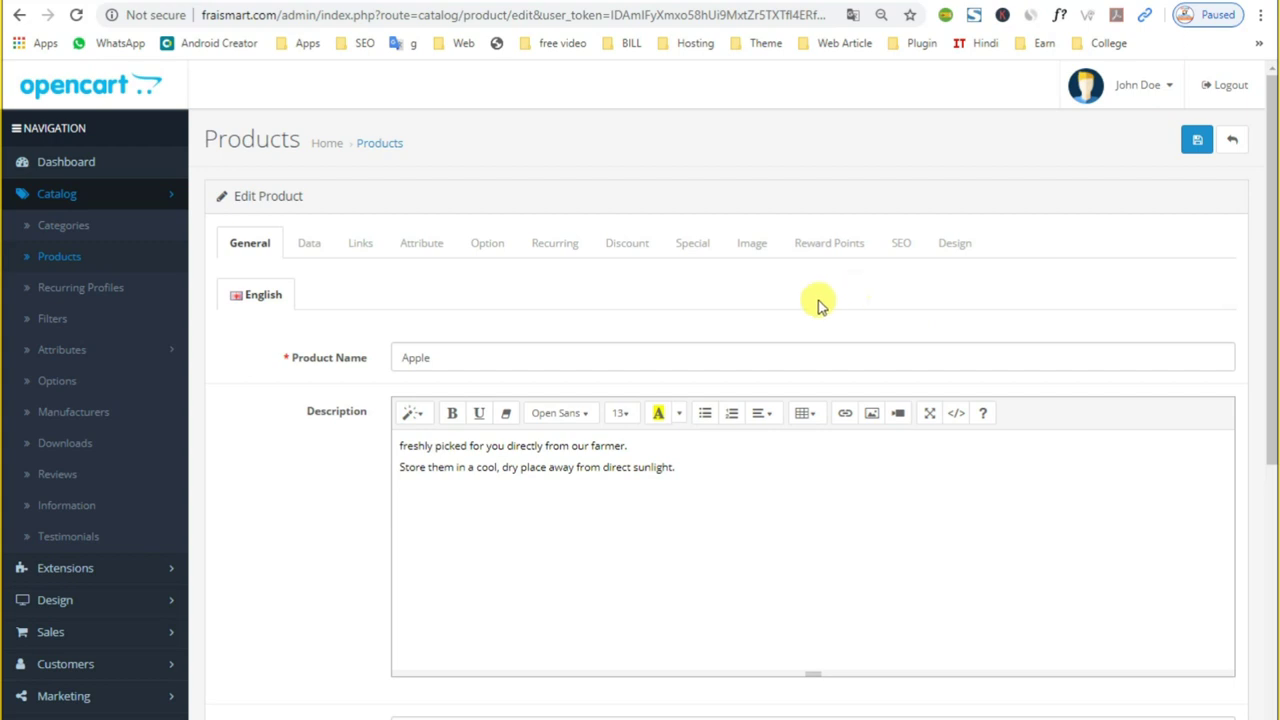
{"action": "double_click", "coordinate": [447, 357]}
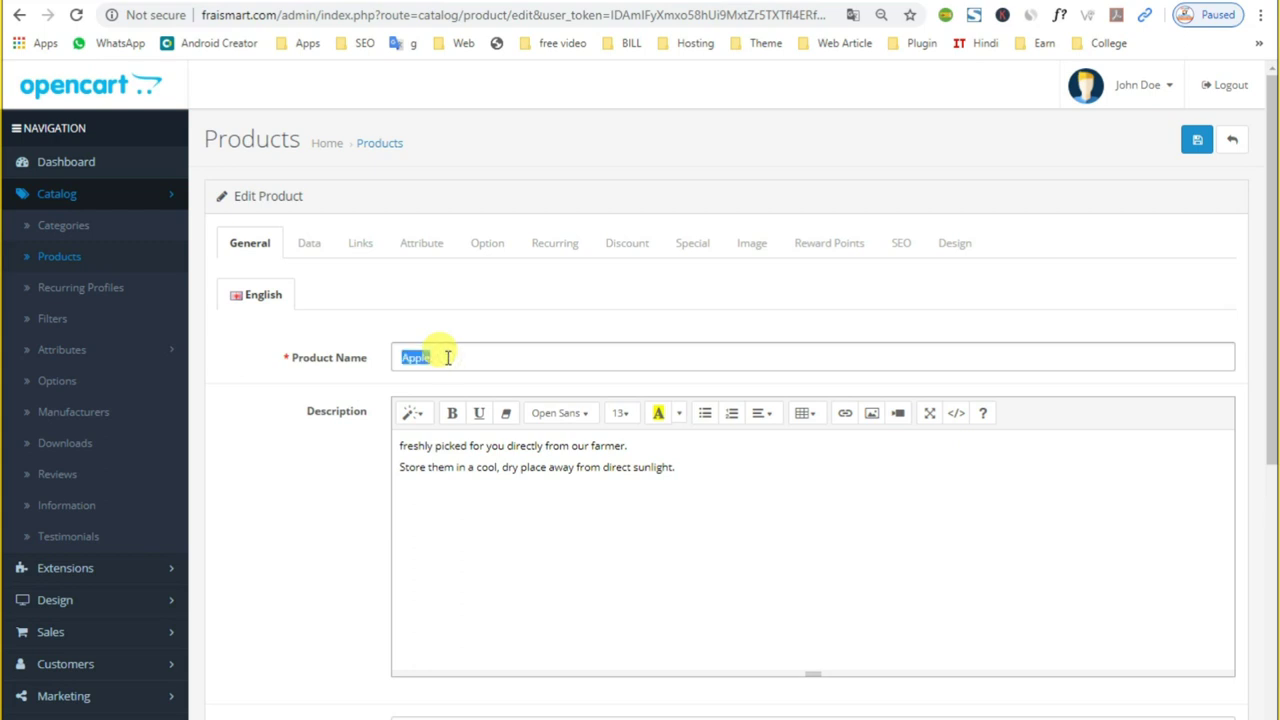
{"action": "triple_click", "coordinate": [443, 466]}
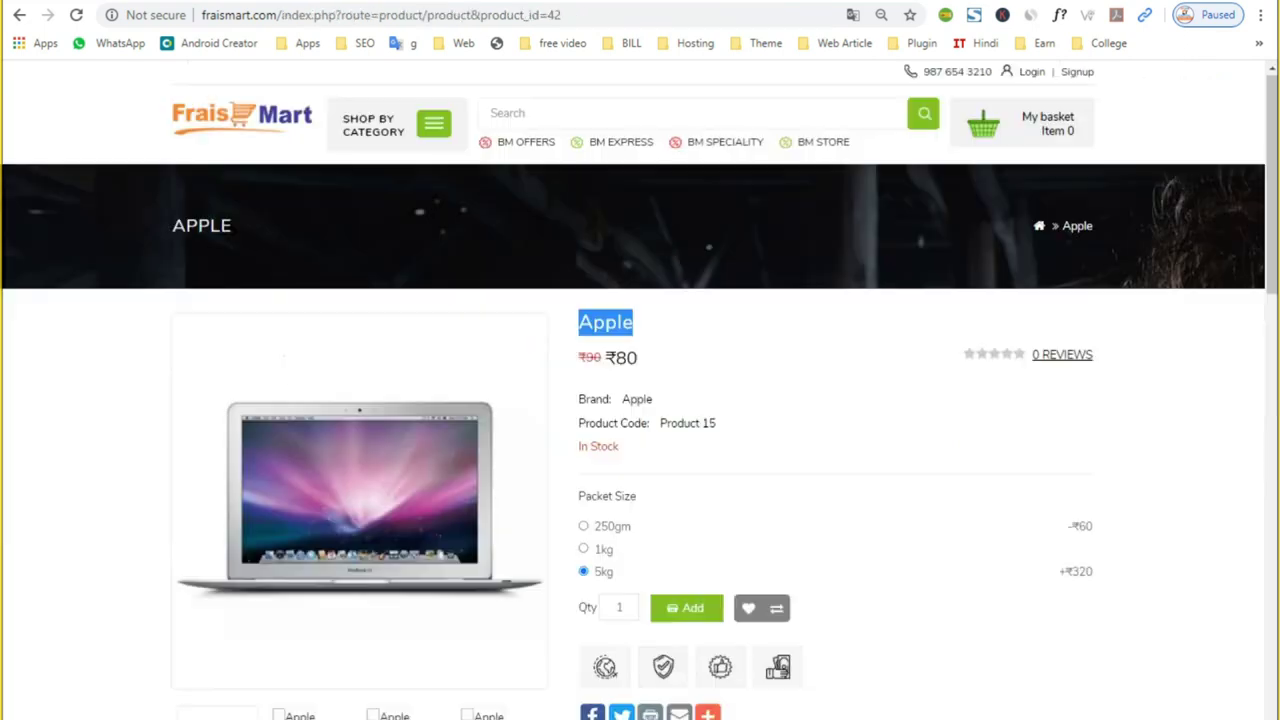
{"action": "scroll", "coordinate": [560, 668], "scroll_direction": "down", "scroll_amount": 4}
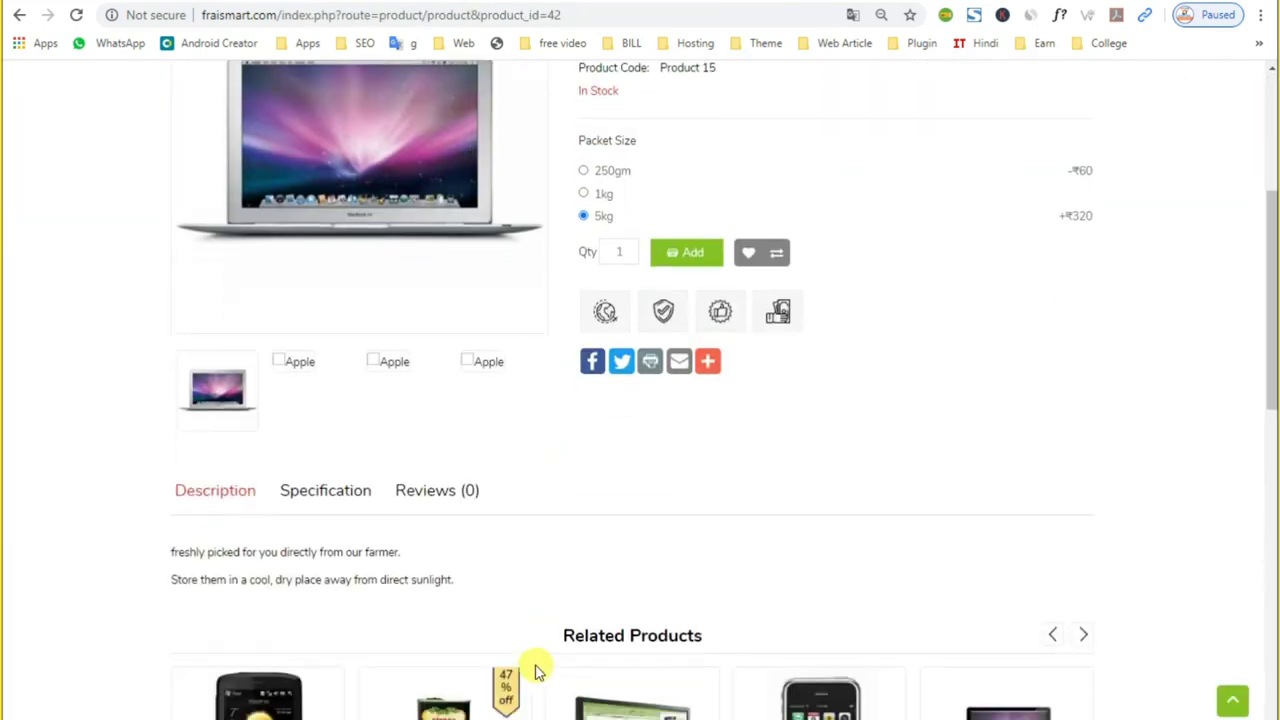
{"action": "mouse_move", "coordinate": [161, 552]}
{"action": "left_mouse_down"}
{"action": "mouse_move", "coordinate": [418, 598]}
{"action": "mouse_move", "coordinate": [457, 589]}
{"action": "mouse_move", "coordinate": [306, 549]}
{"action": "mouse_move", "coordinate": [172, 545]}
{"action": "left_mouse_up"}
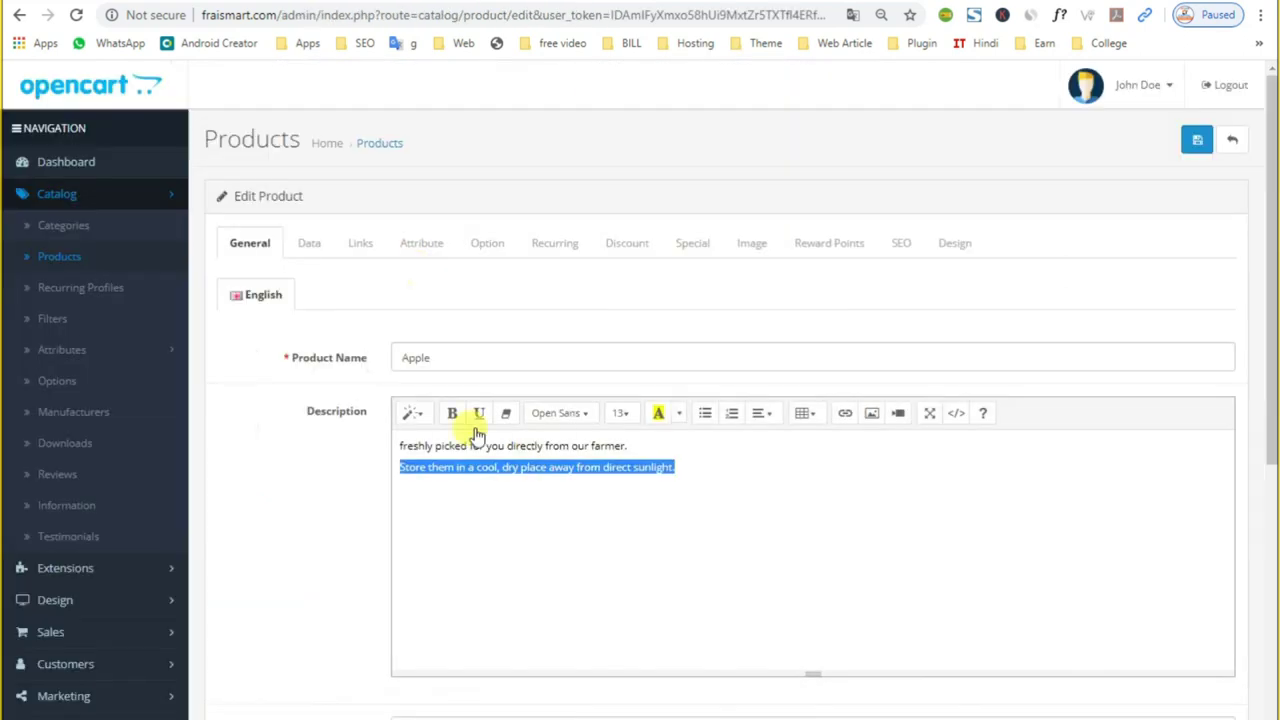
{"action": "double_click", "coordinate": [483, 468]}
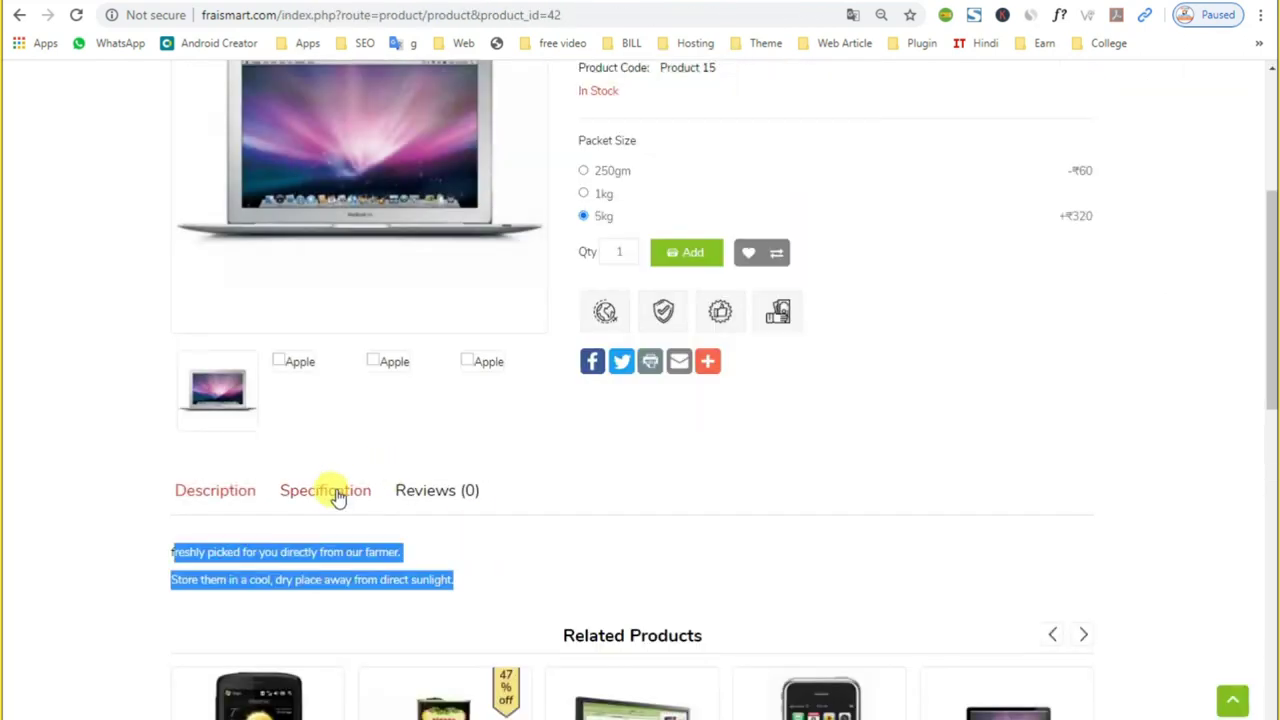
{"action": "left_click", "coordinate": [331, 491]}
{"action": "scroll", "coordinate": [370, 511], "scroll_direction": "down", "scroll_amount": 1}
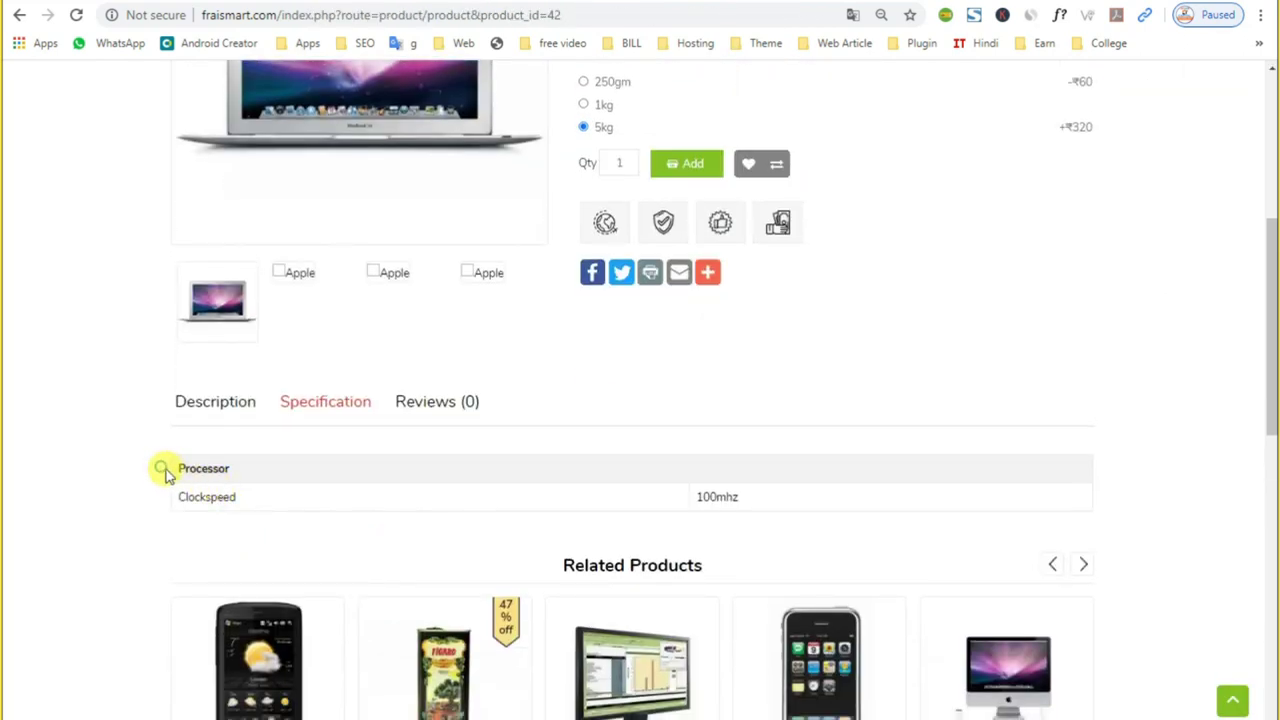
{"action": "key", "text": "ctrl+a"}
{"action": "left_click", "coordinate": [253, 504]}
{"action": "left_click_drag", "start_coordinate": [770, 488], "coordinate": [204, 468]}
{"action": "left_click", "coordinate": [400, 410]}
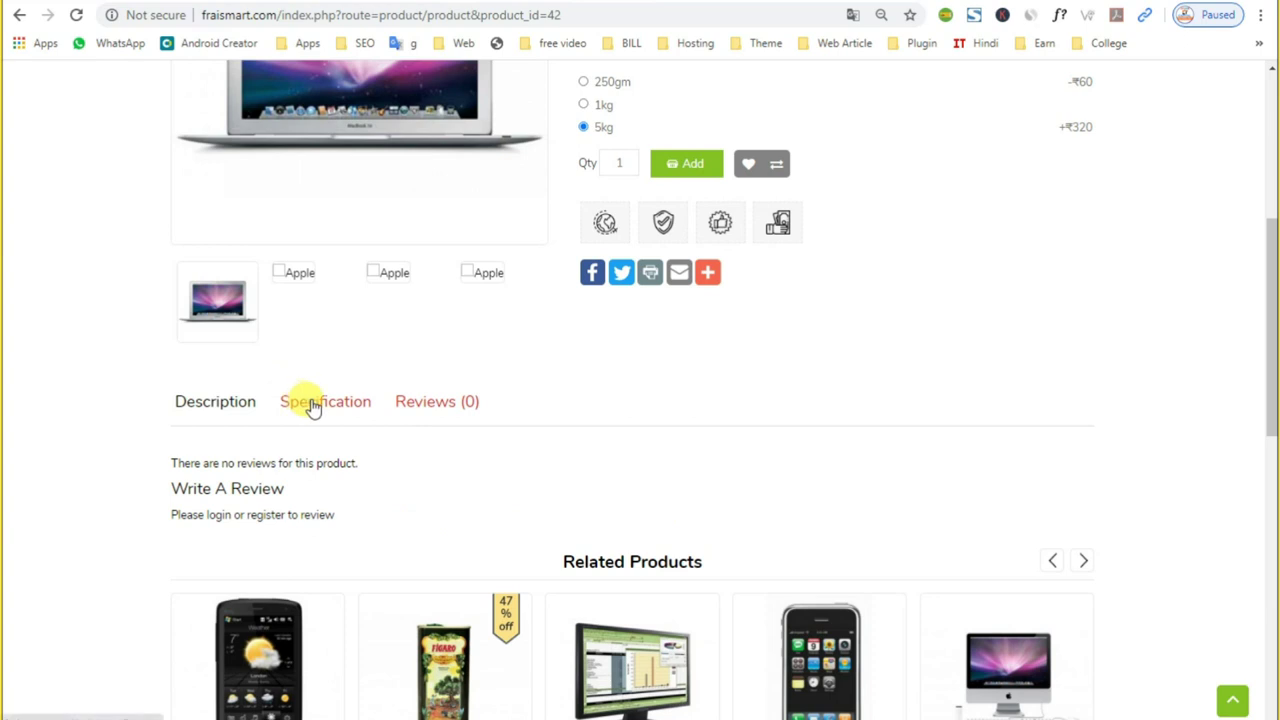
{"action": "triple_click", "coordinate": [254, 486]}
{"action": "scroll", "coordinate": [632, 586], "scroll_direction": "down", "scroll_amount": 2}
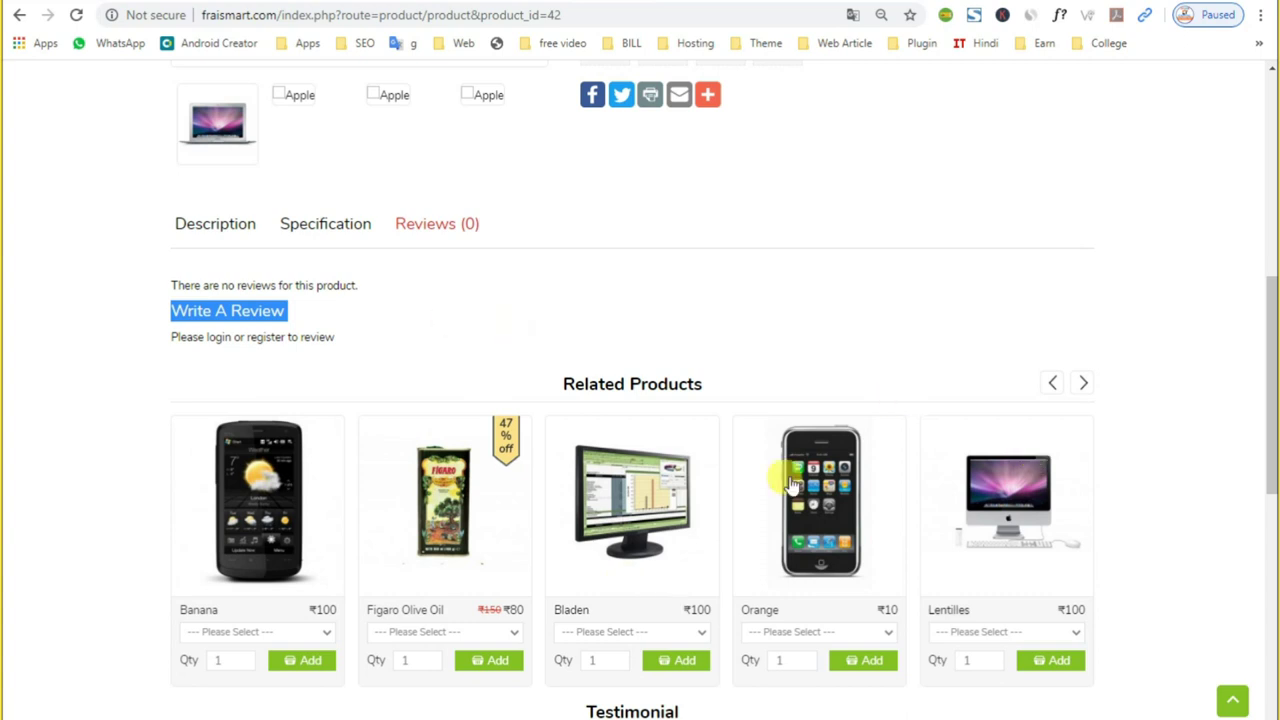
{"action": "left_click", "coordinate": [200, 247]}
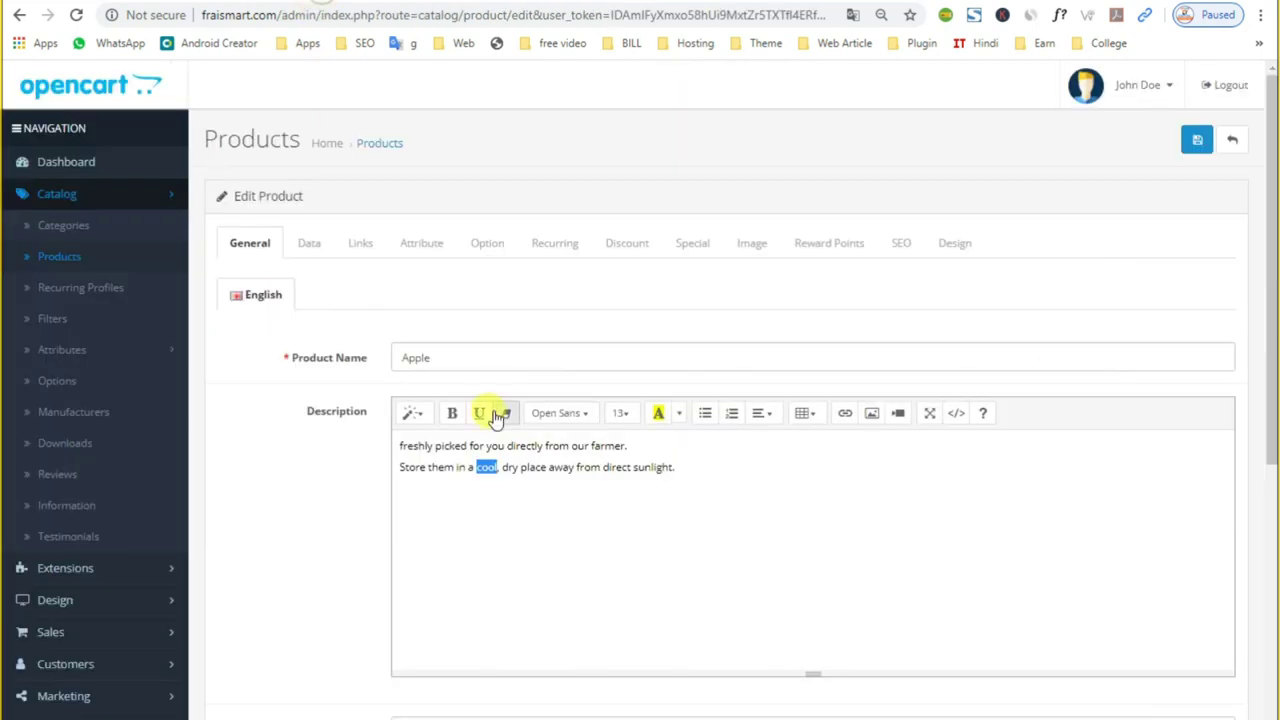
{"action": "scroll", "coordinate": [480, 440], "scroll_direction": "down", "scroll_amount": 5}
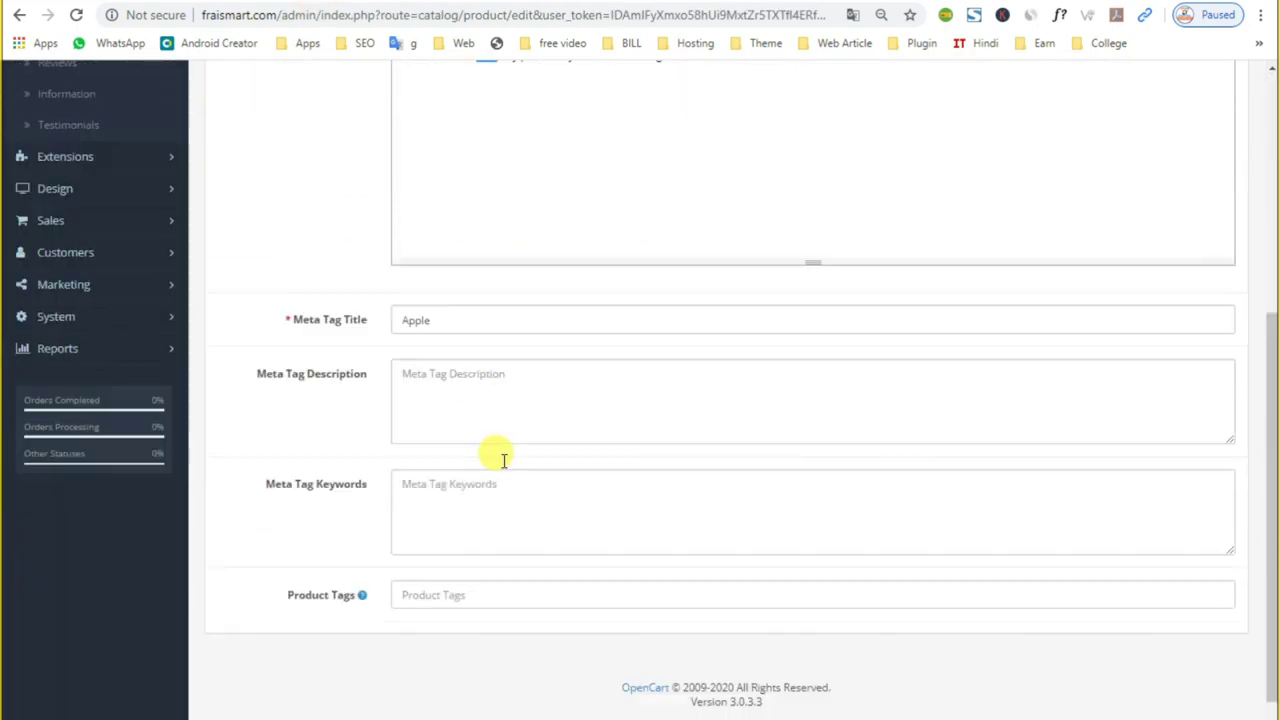
Step: Check the meta tag title Apple, then reload the storefront Apple product page (product id 42)
{"action": "left_click", "coordinate": [443, 291]}
{"action": "double_click", "coordinate": [446, 291]}
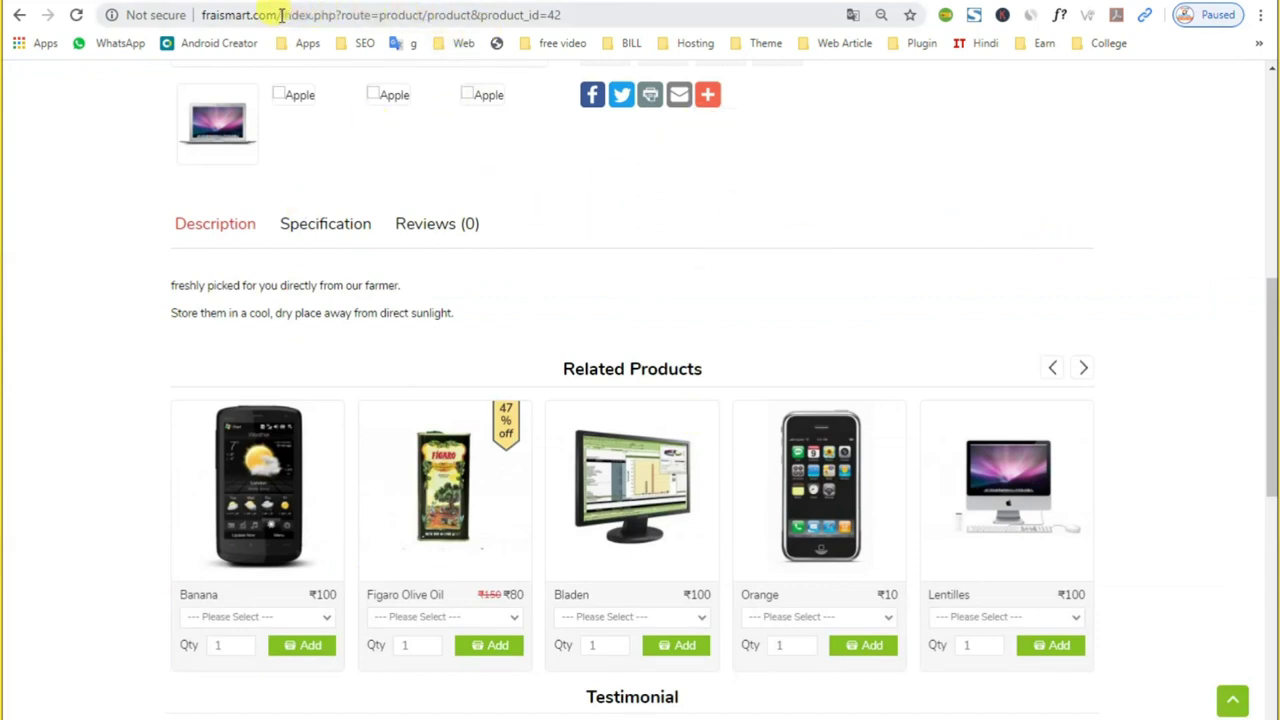
{"action": "left_click_drag", "start_coordinate": [281, 15], "coordinate": [420, 15]}
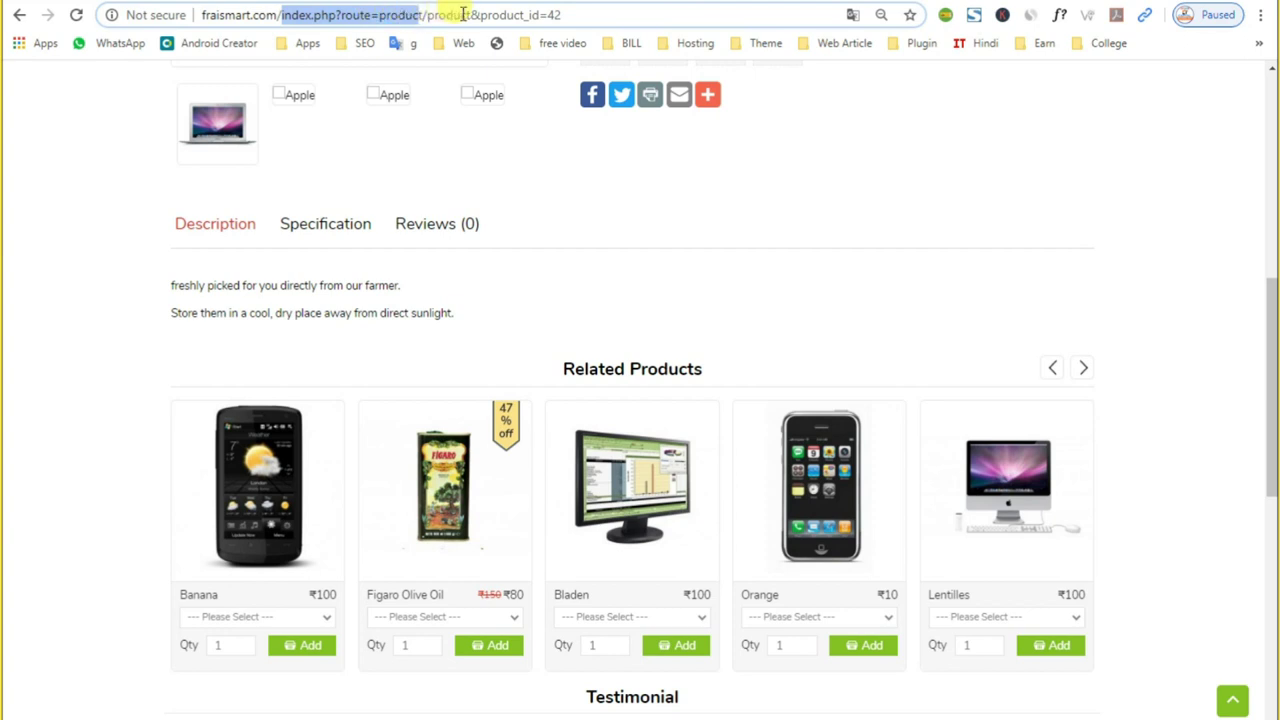
{"action": "left_click", "coordinate": [465, 15]}
{"action": "left_click_drag", "start_coordinate": [553, 15], "coordinate": [94, 31]}
{"action": "left_click", "coordinate": [78, 15]}
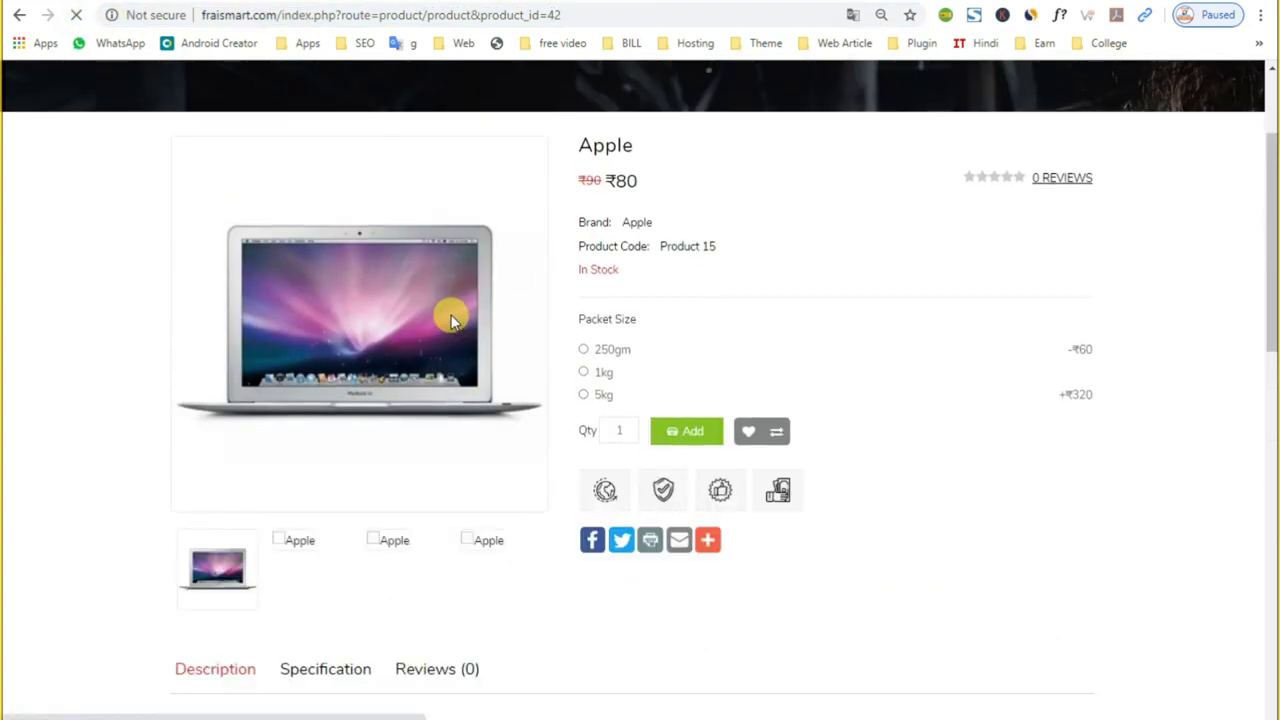
{"action": "left_click_drag", "start_coordinate": [561, 15], "coordinate": [423, 16]}
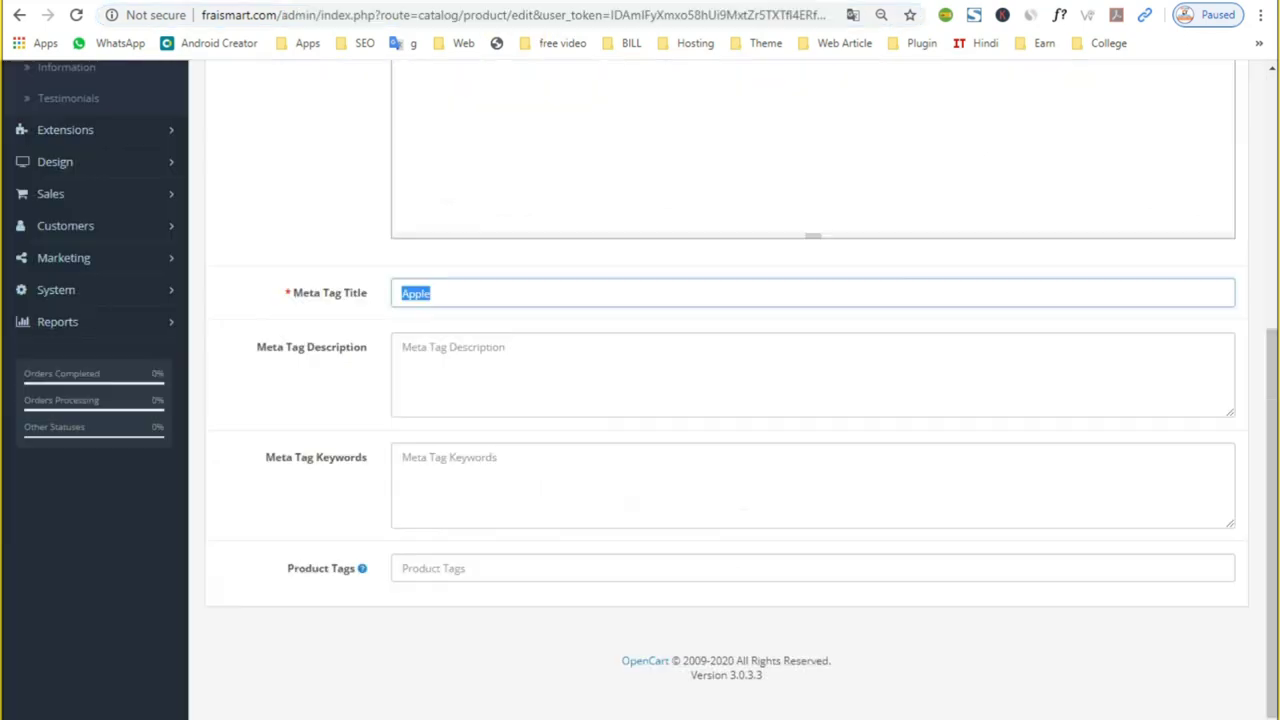
Step: Bring the description, Meta Tag Keywords and Product Tags fields of the edit form into view
{"action": "scroll", "coordinate": [549, 563], "scroll_direction": "up", "scroll_amount": 4}
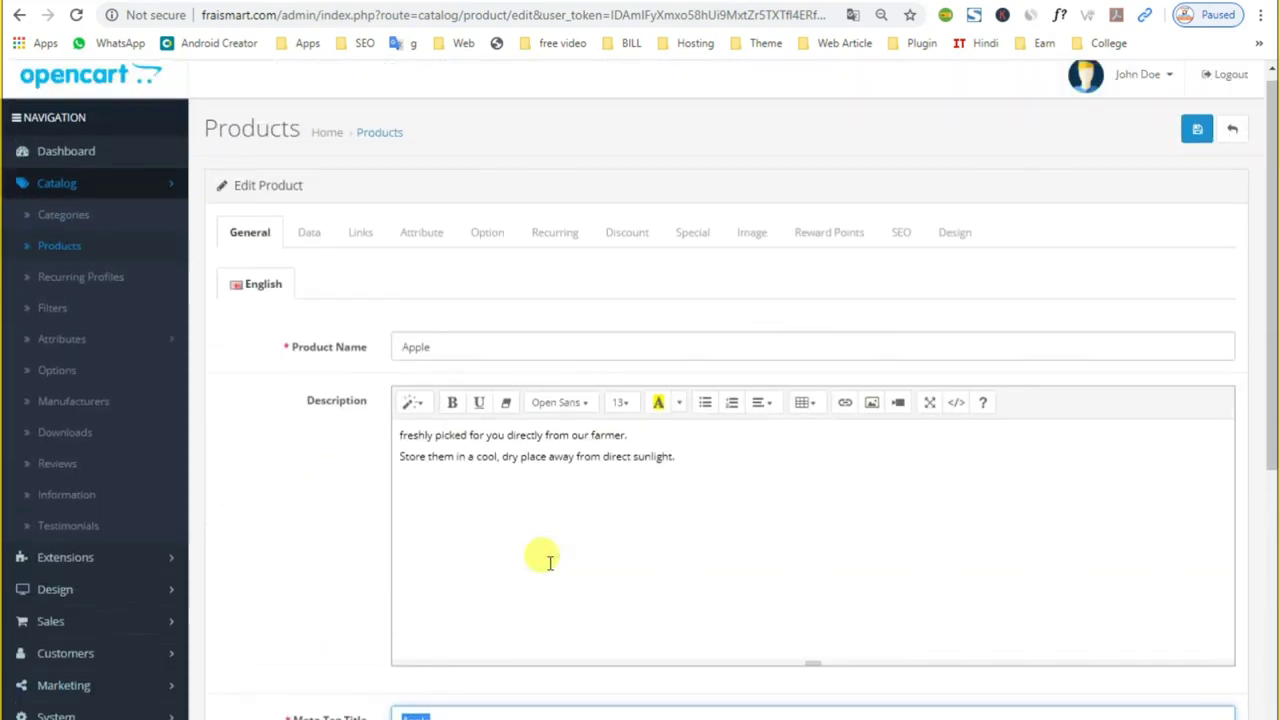
{"action": "scroll", "coordinate": [549, 566], "scroll_direction": "down", "scroll_amount": 3}
{"action": "left_click", "coordinate": [486, 471]}
{"action": "left_click", "coordinate": [482, 544]}
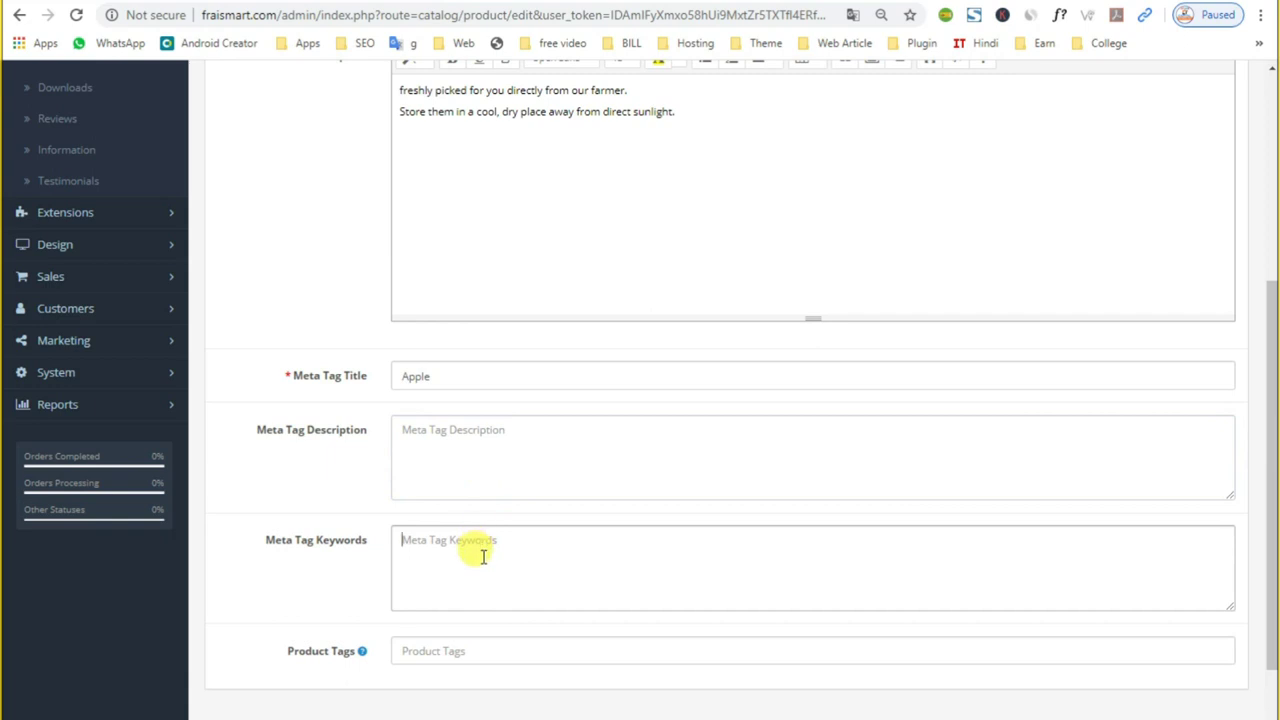
{"action": "left_click", "coordinate": [493, 654]}
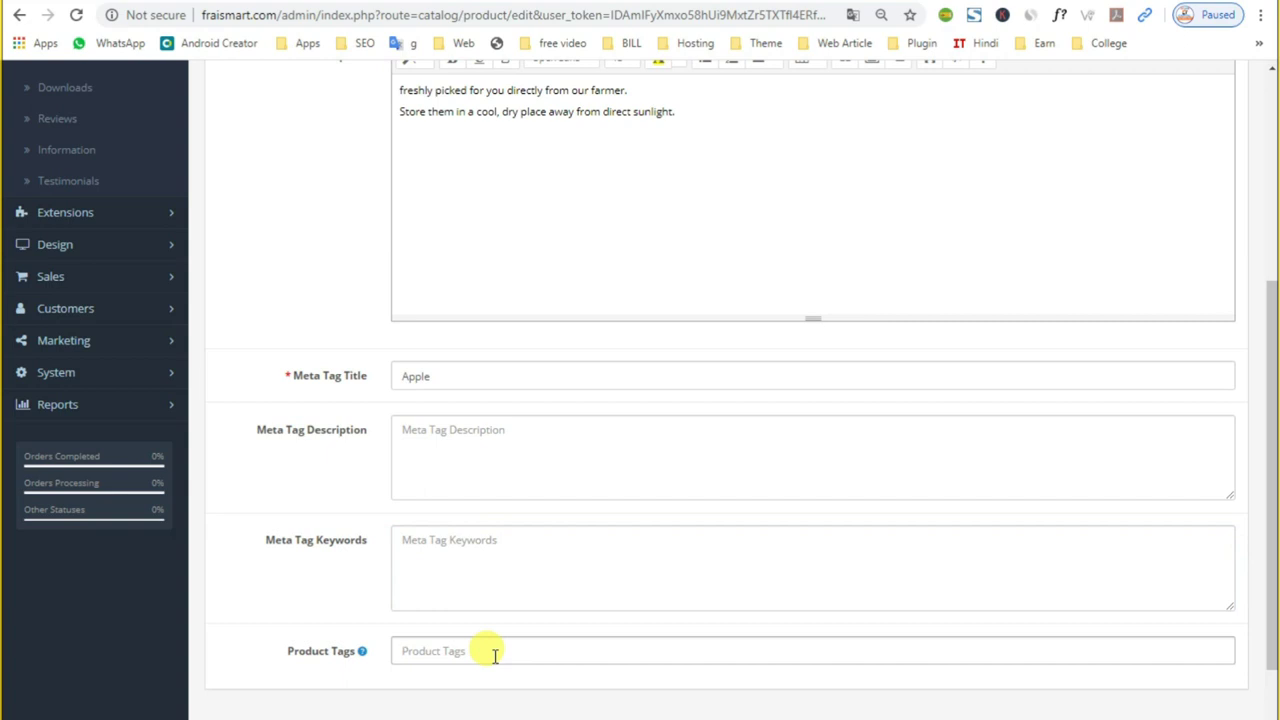
{"action": "scroll", "coordinate": [466, 420], "scroll_direction": "up", "scroll_amount": 1}
{"action": "scroll", "coordinate": [472, 427], "scroll_direction": "up", "scroll_amount": 1}
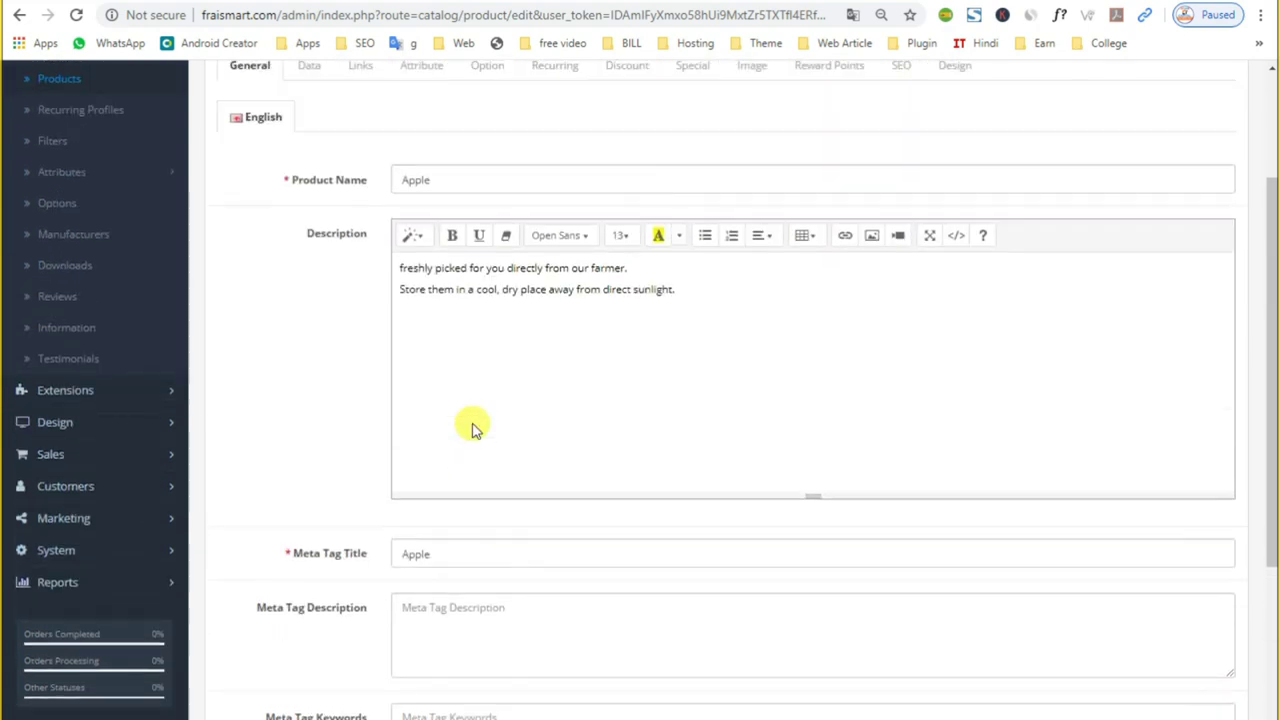
{"action": "scroll", "coordinate": [474, 428], "scroll_direction": "up", "scroll_amount": 1}
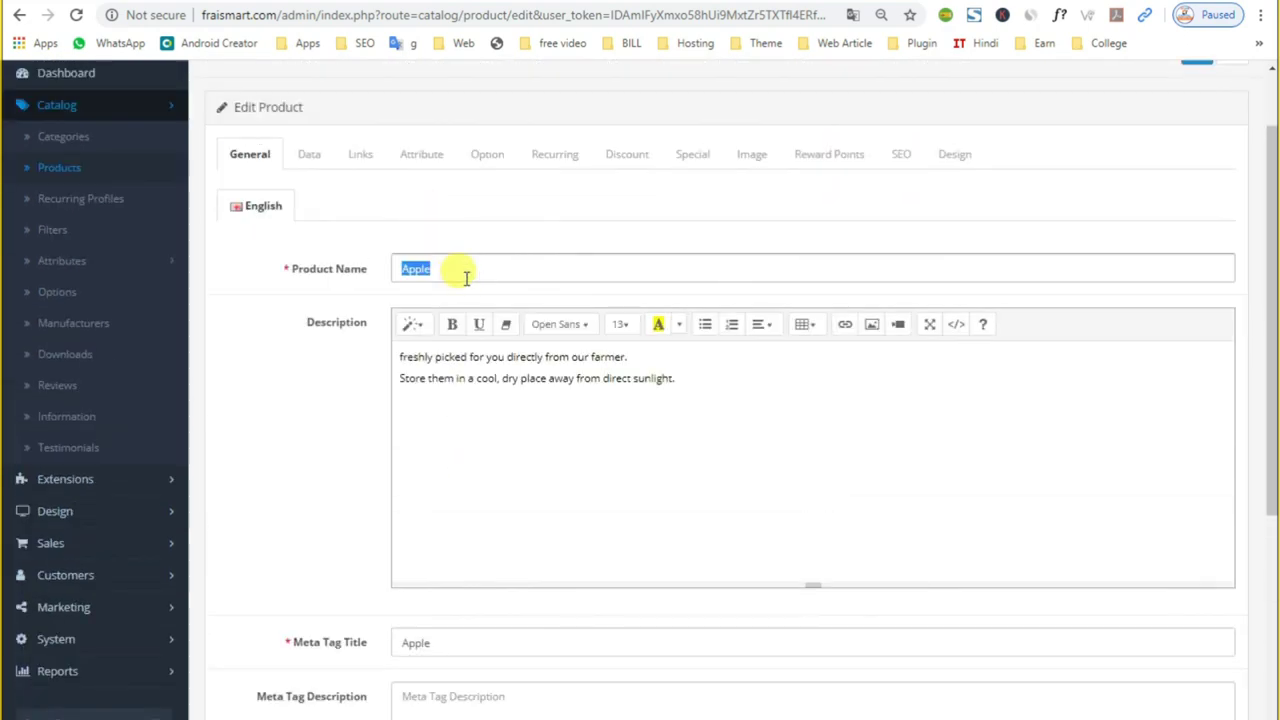
{"action": "scroll", "coordinate": [500, 606], "scroll_direction": "down", "scroll_amount": 3}
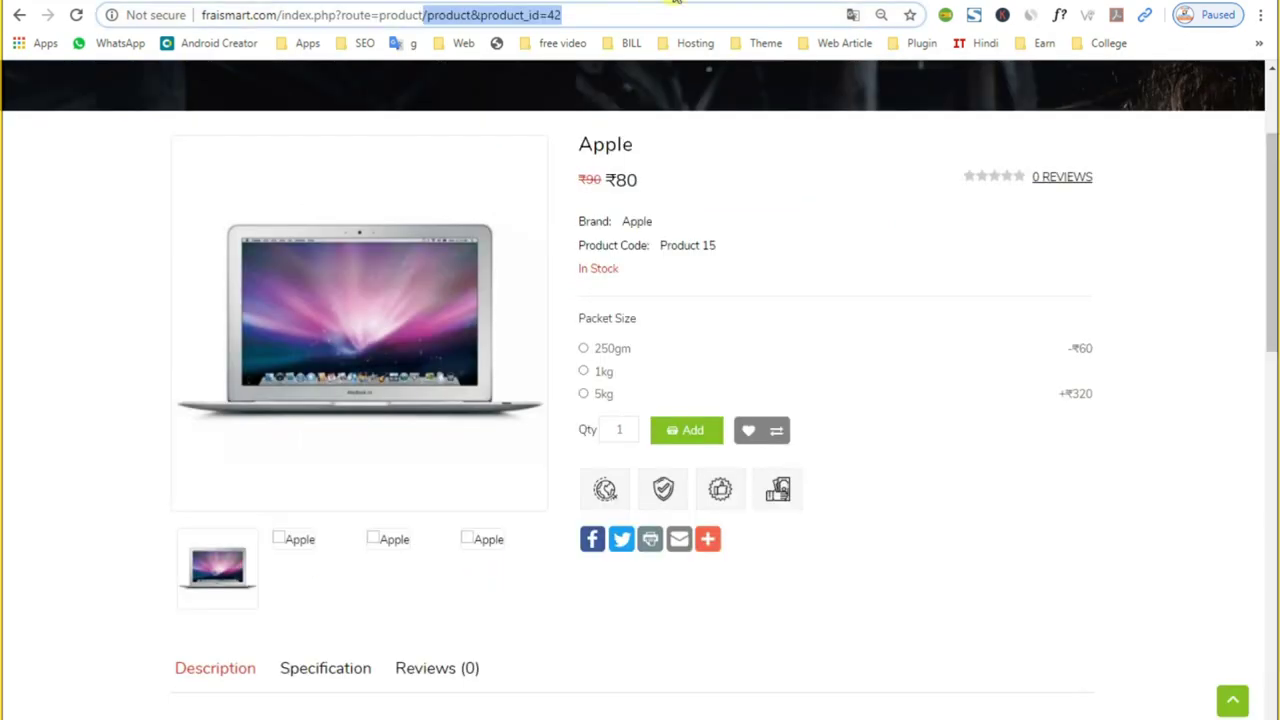
Step: Open keywordtool.io in a new browser tab after abandoning an initial RapidTags attempt
{"action": "key", "text": "ctrl+t"}
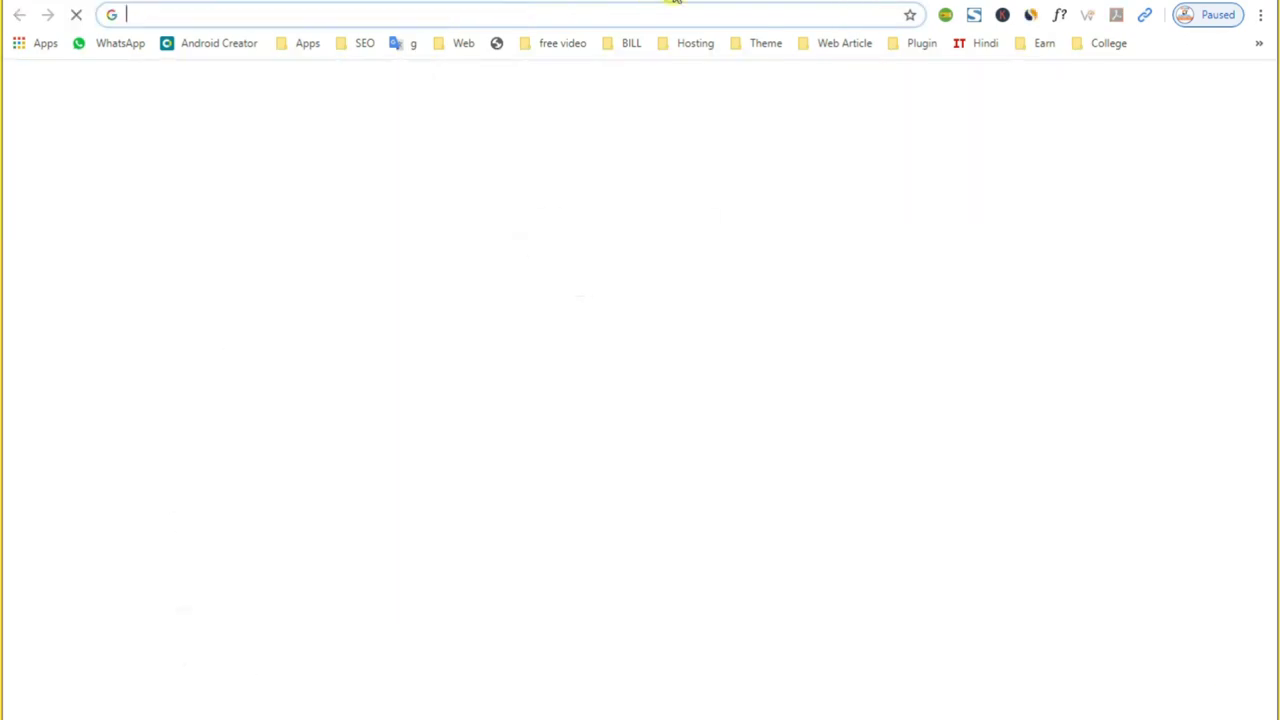
{"action": "type", "text": "ra"}
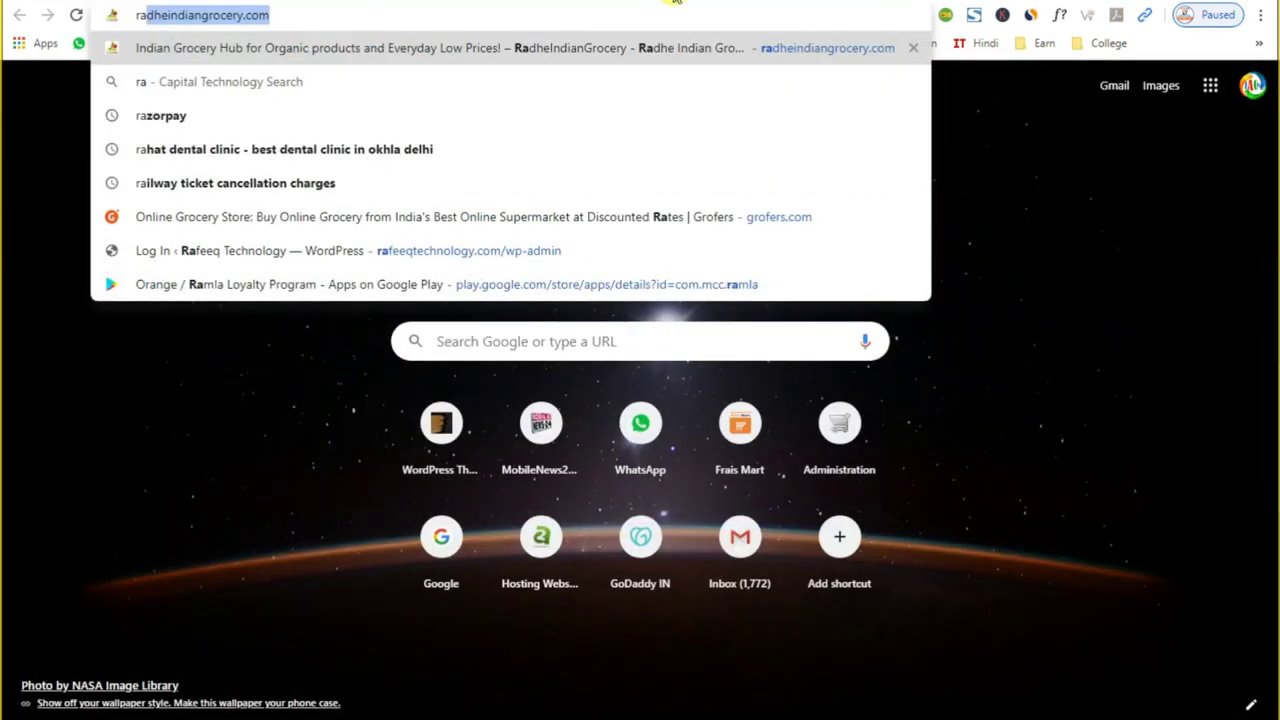
{"action": "type", "text": "pidtags.io/generator/"}
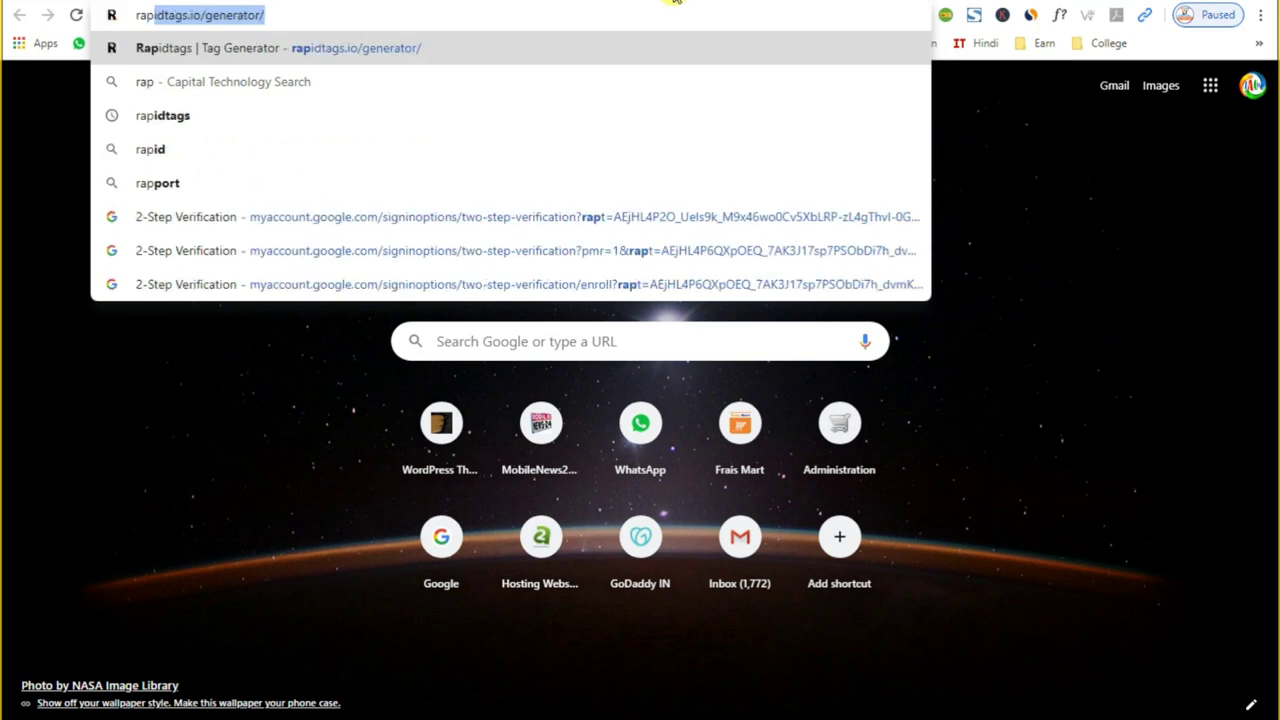
{"action": "key", "text": "Return"}
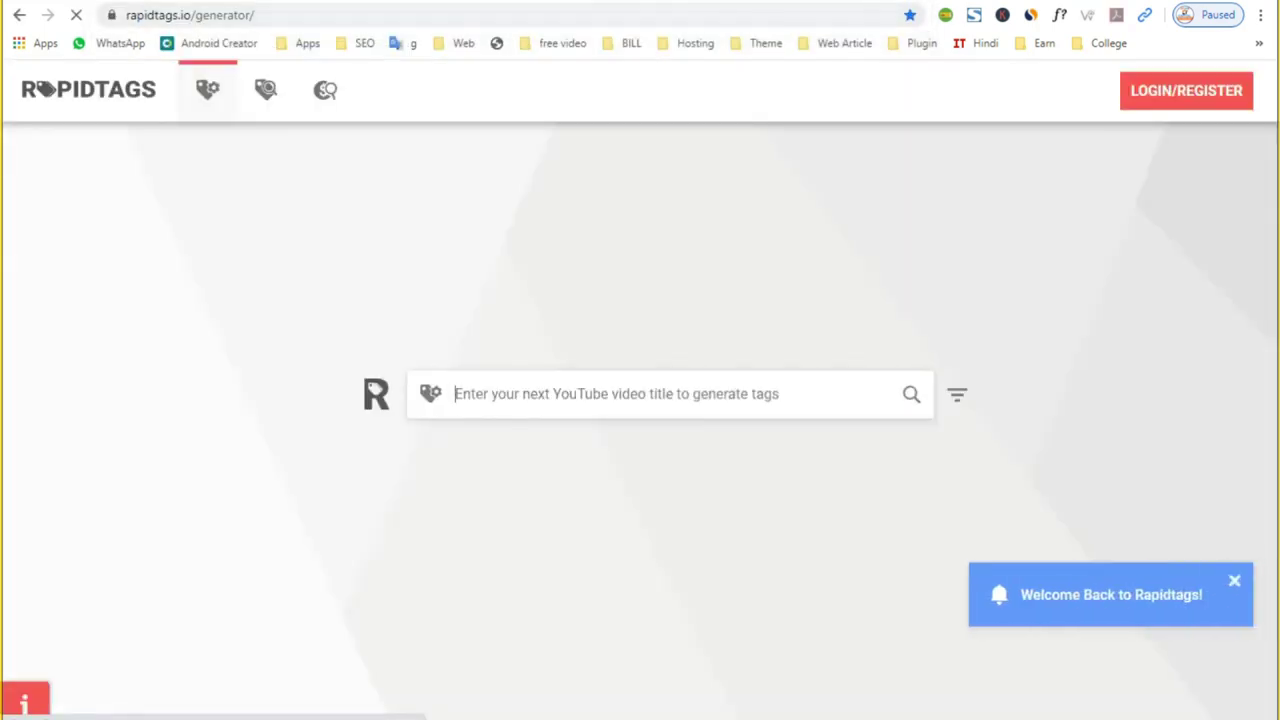
{"action": "key", "text": "ctrl+t"}
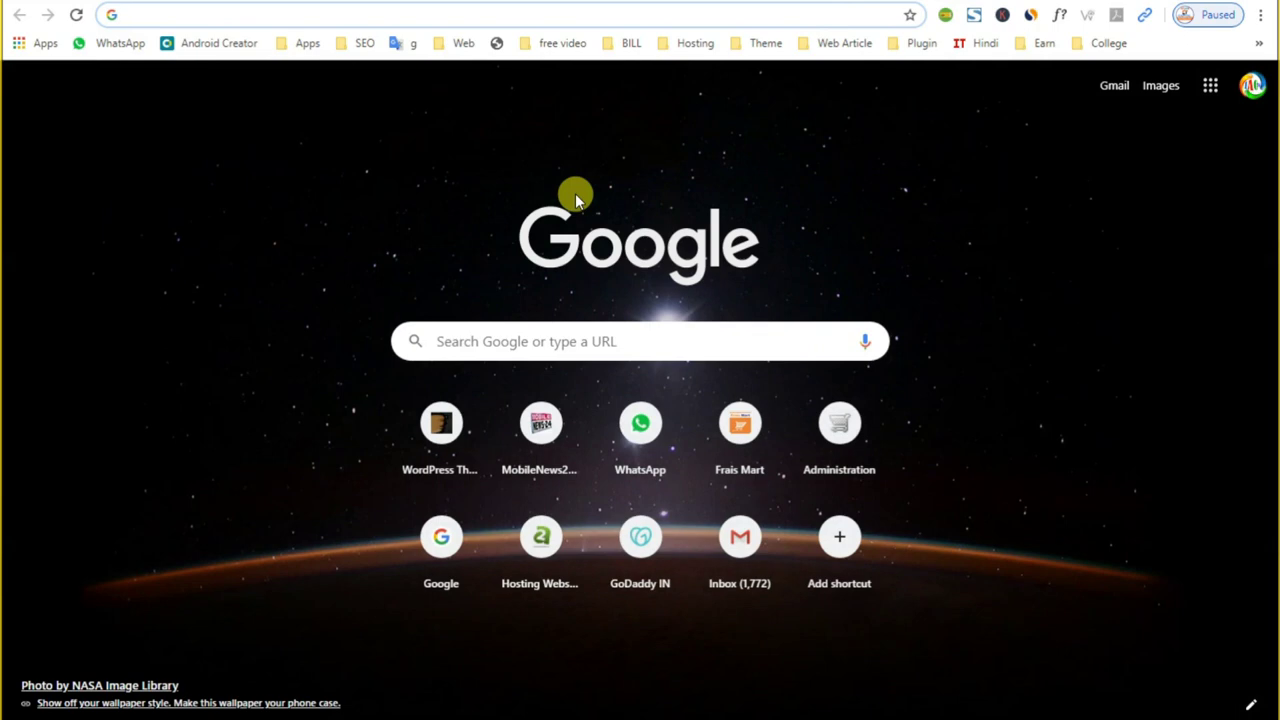
{"action": "type", "text": "key"}
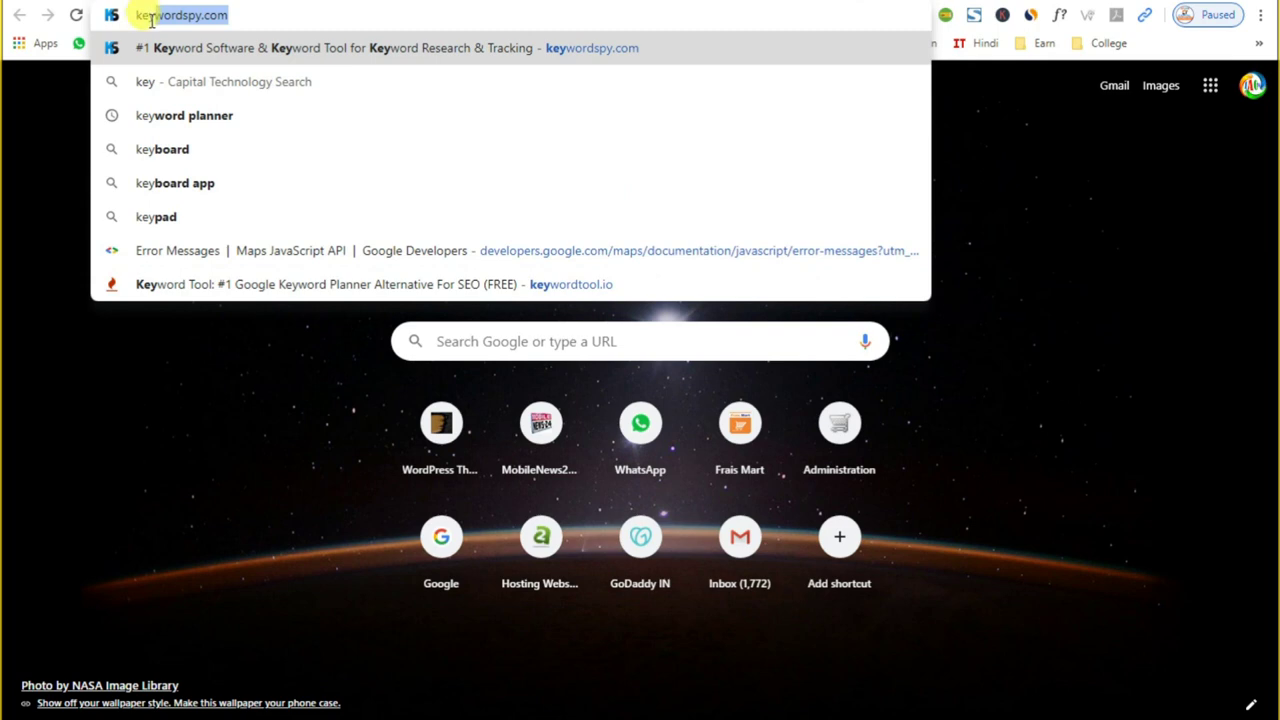
{"action": "left_click", "coordinate": [405, 285]}
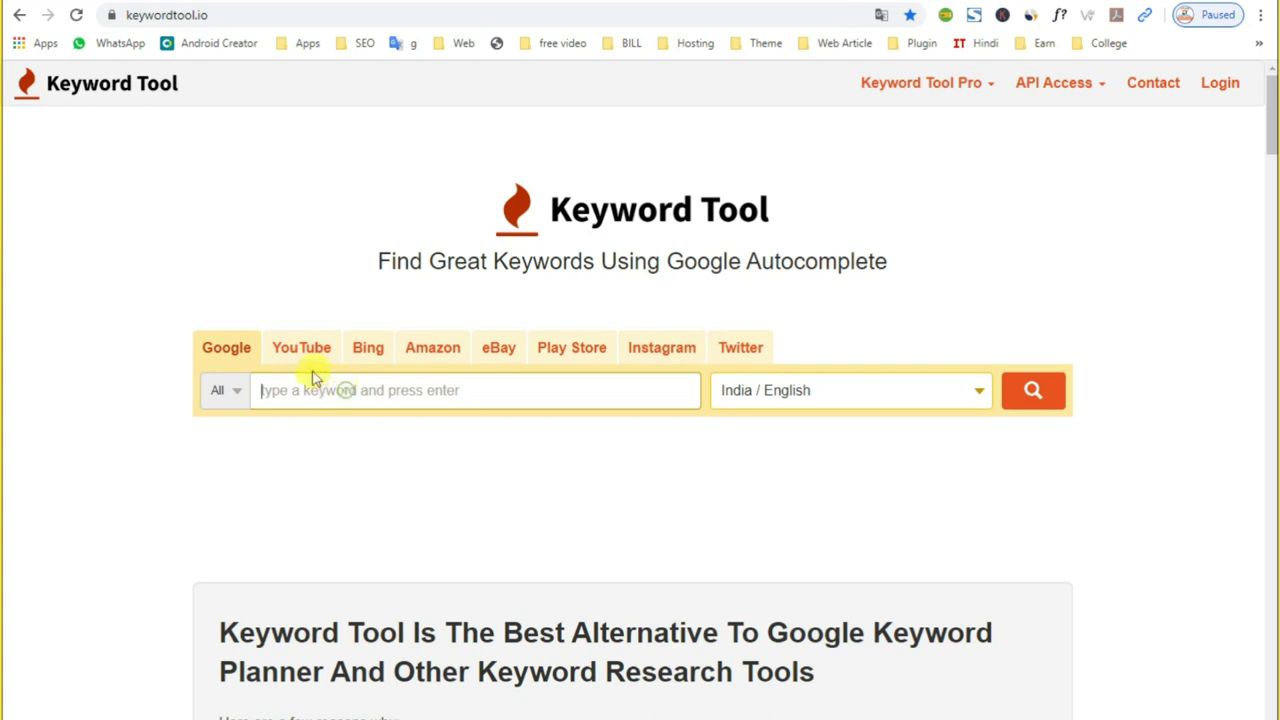
Step: Search KeywordTool.io for 'Apple' and browse the 548 keyword suggestions with search volumes
{"action": "left_click", "coordinate": [281, 388]}
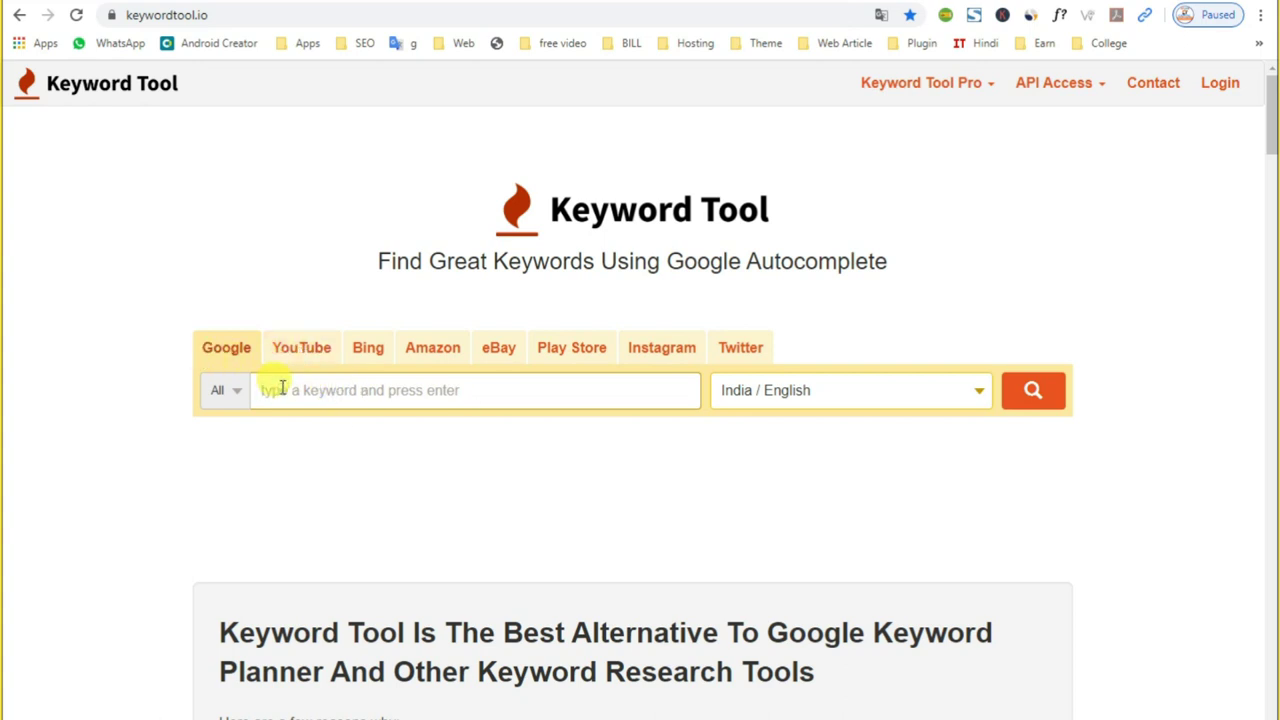
{"action": "type", "text": "Apple"}
{"action": "left_click", "coordinate": [1035, 400]}
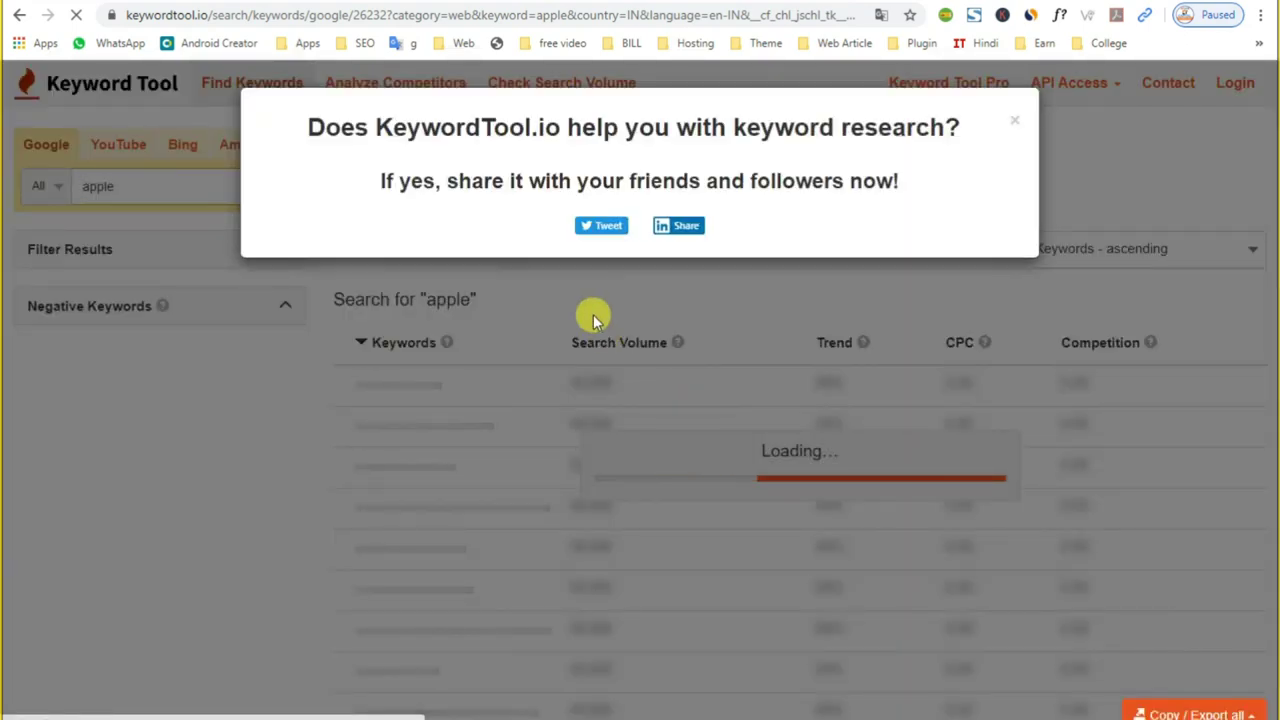
{"action": "left_click", "coordinate": [1014, 119]}
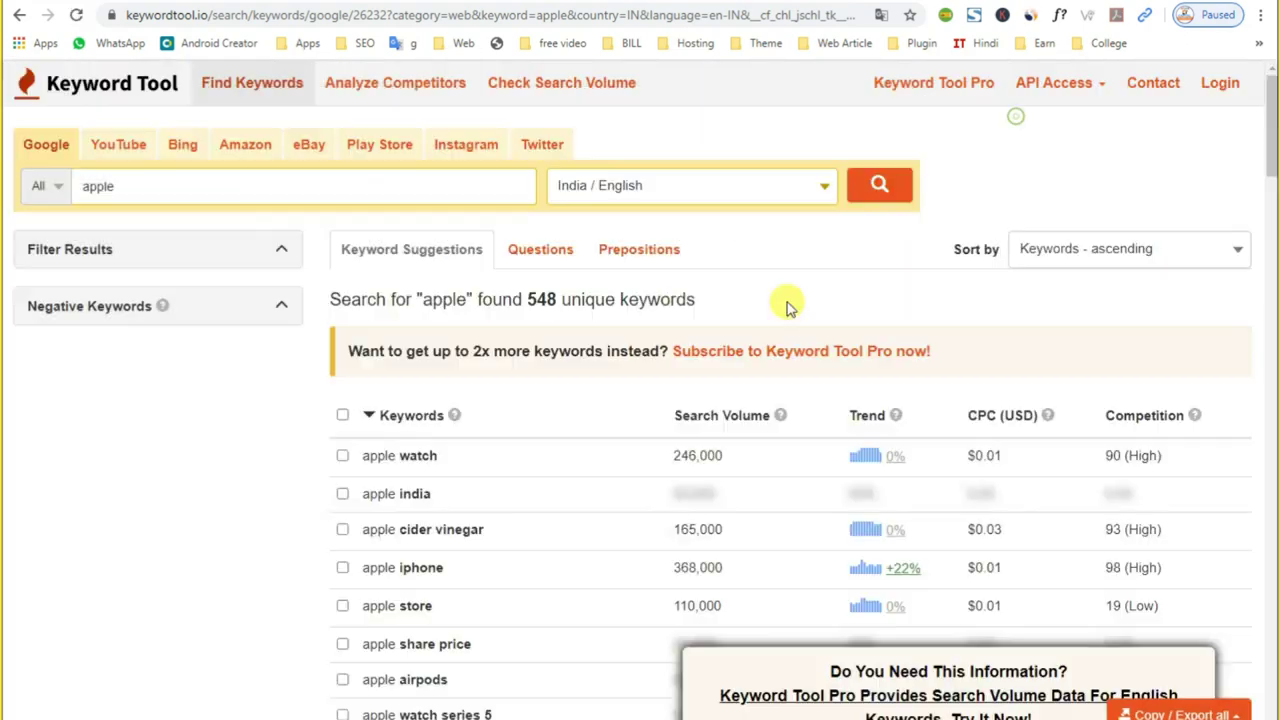
{"action": "scroll", "coordinate": [365, 595], "scroll_direction": "down", "scroll_amount": 4}
{"action": "scroll", "coordinate": [325, 470], "scroll_direction": "down", "scroll_amount": 1}
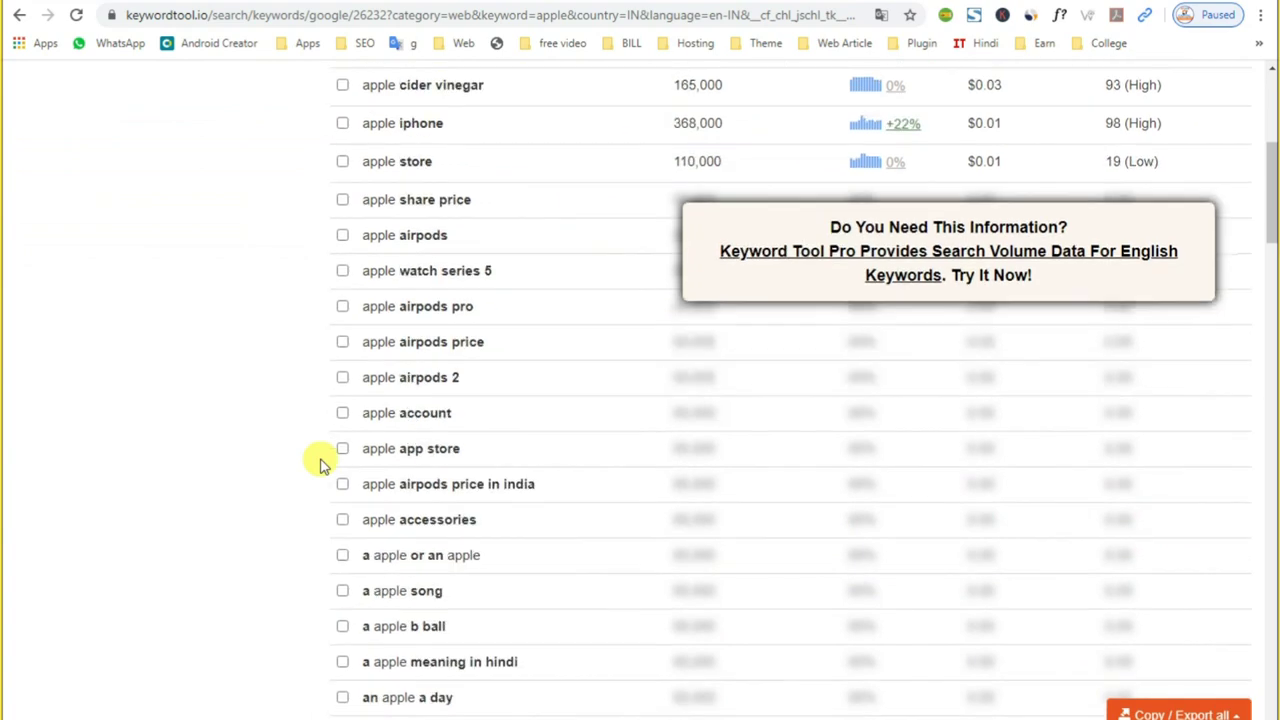
{"action": "scroll", "coordinate": [320, 465], "scroll_direction": "up", "scroll_amount": 5}
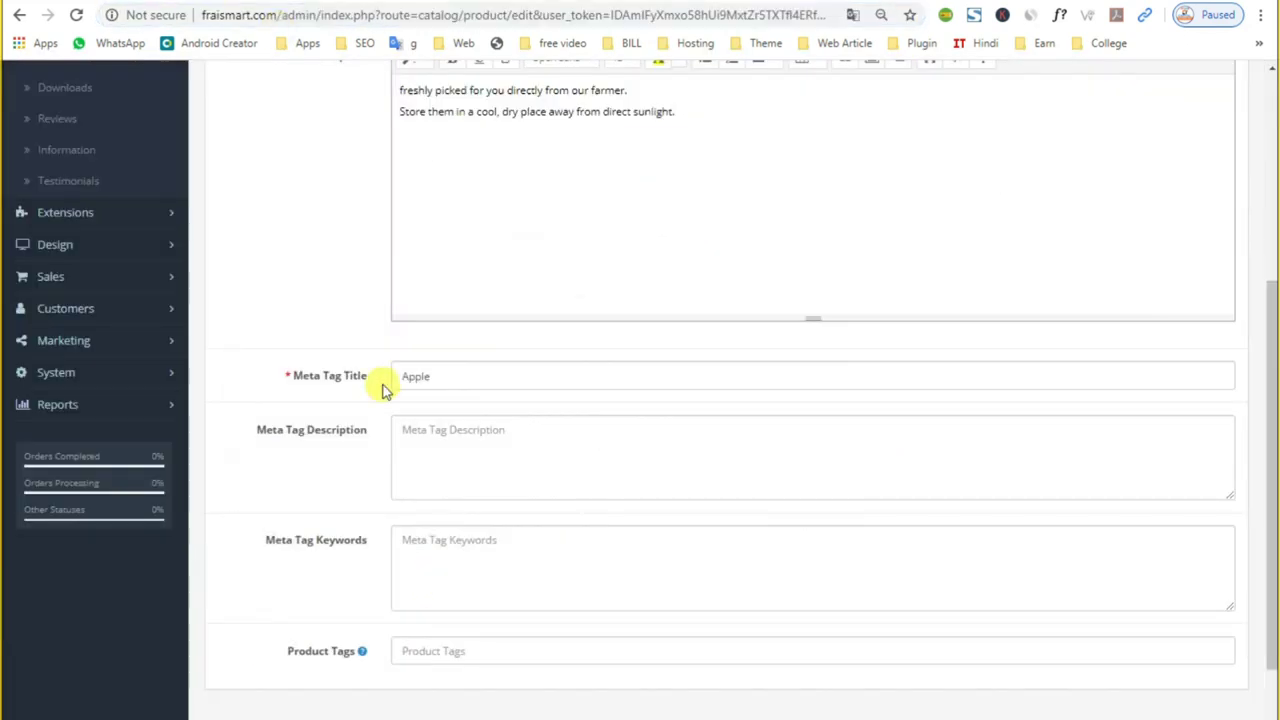
Step: Review the meta title and product name Apple, then bring up the Data fields showing Model Product 15
{"action": "left_click", "coordinate": [430, 528]}
{"action": "left_click", "coordinate": [423, 434]}
{"action": "left_click", "coordinate": [430, 378]}
{"action": "left_click_drag", "start_coordinate": [465, 377], "coordinate": [320, 384]}
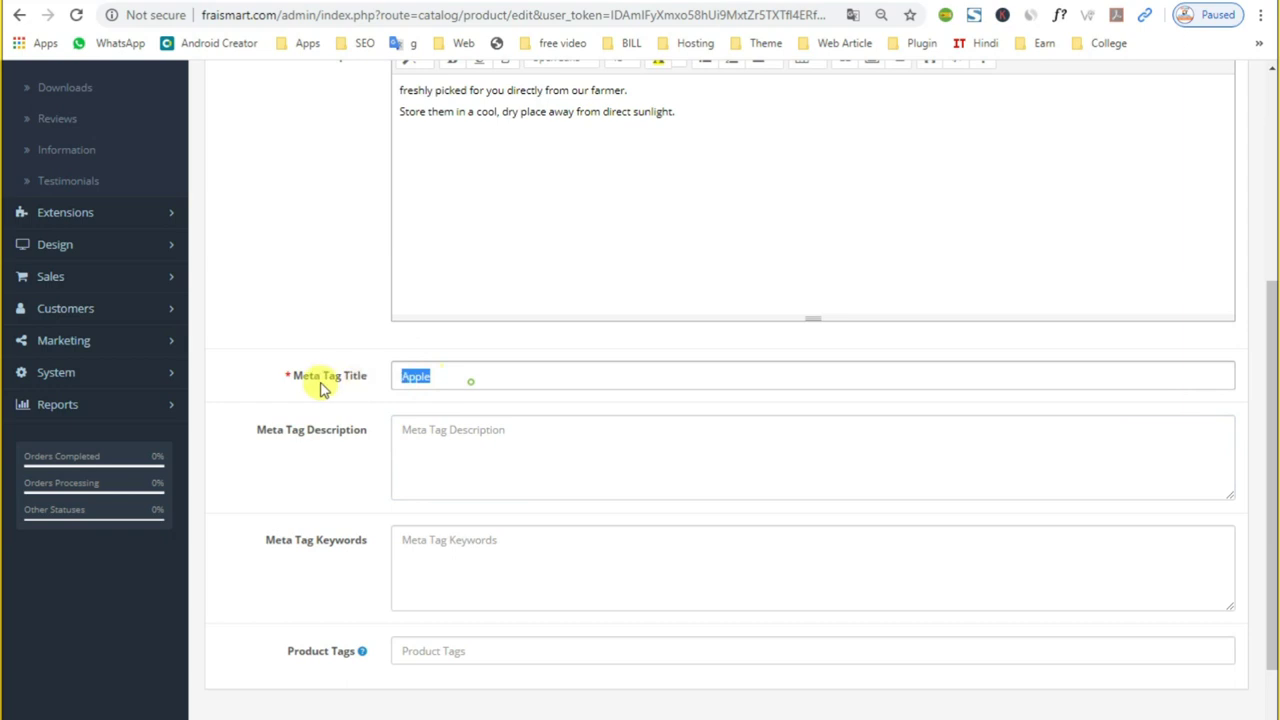
{"action": "scroll", "coordinate": [466, 380], "scroll_direction": "up", "scroll_amount": 4}
{"action": "left_click", "coordinate": [457, 356]}
{"action": "double_click", "coordinate": [453, 352]}
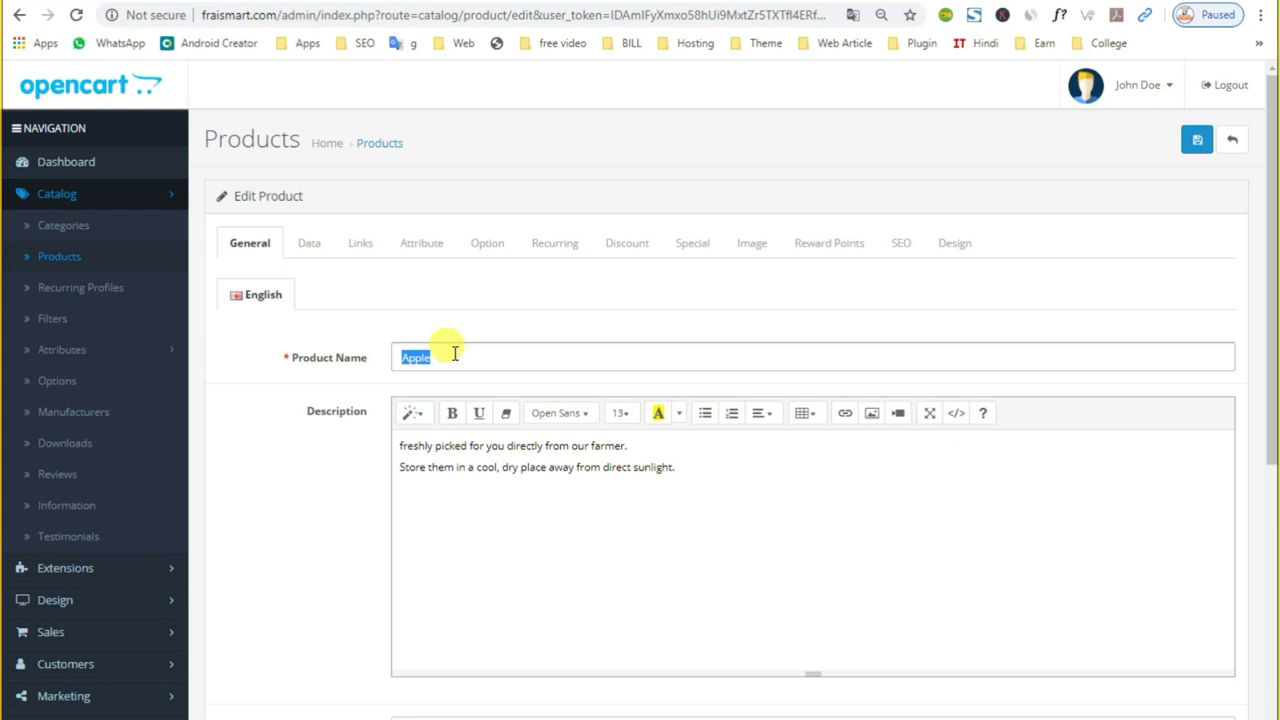
{"action": "scroll", "coordinate": [400, 577], "scroll_direction": "down", "scroll_amount": 4}
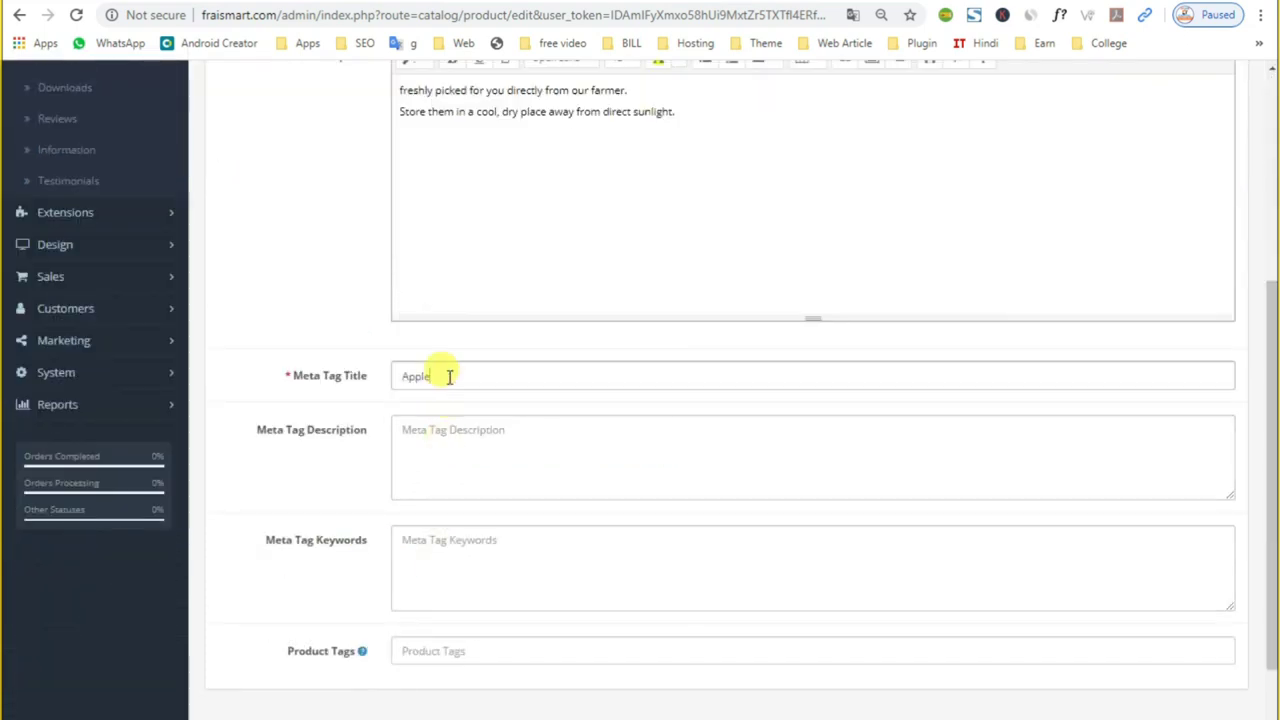
{"action": "scroll", "coordinate": [449, 377], "scroll_direction": "up", "scroll_amount": 4}
{"action": "double_click", "coordinate": [420, 357]}
{"action": "left_click", "coordinate": [310, 245]}
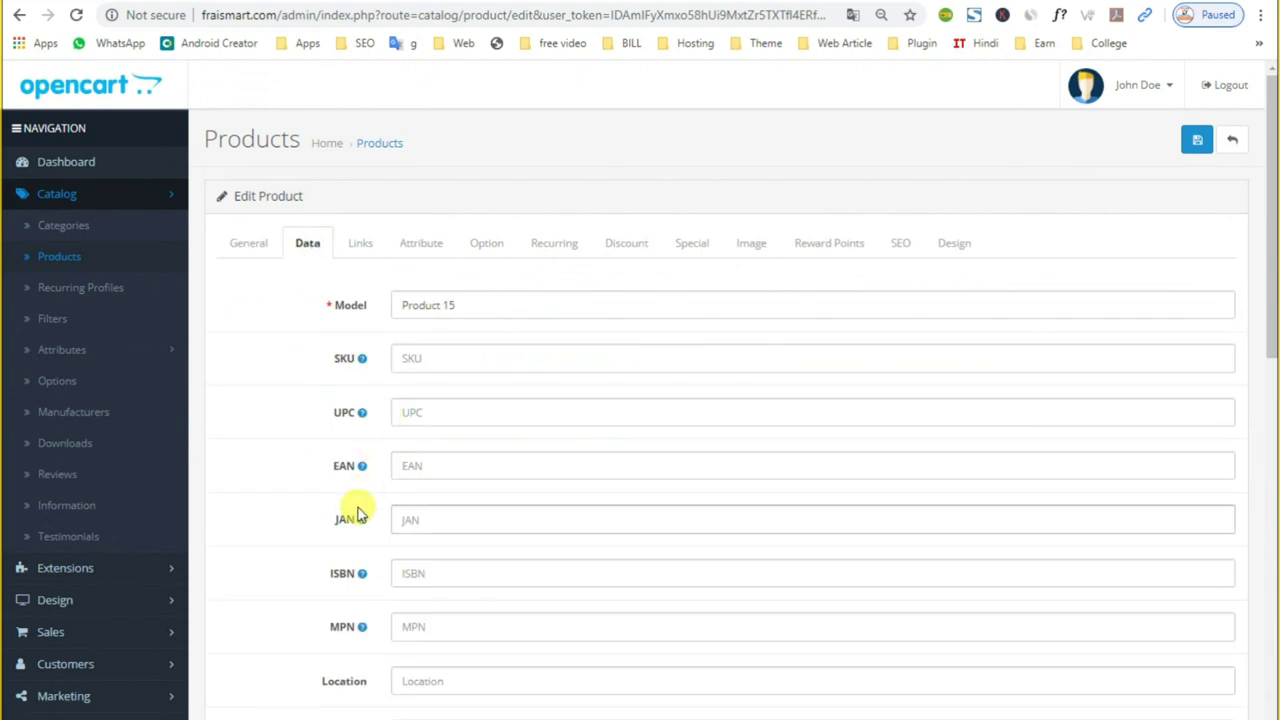
Step: Change the Model from Product 15 to VEG-001
{"action": "left_click", "coordinate": [458, 302]}
{"action": "triple_click", "coordinate": [514, 306]}
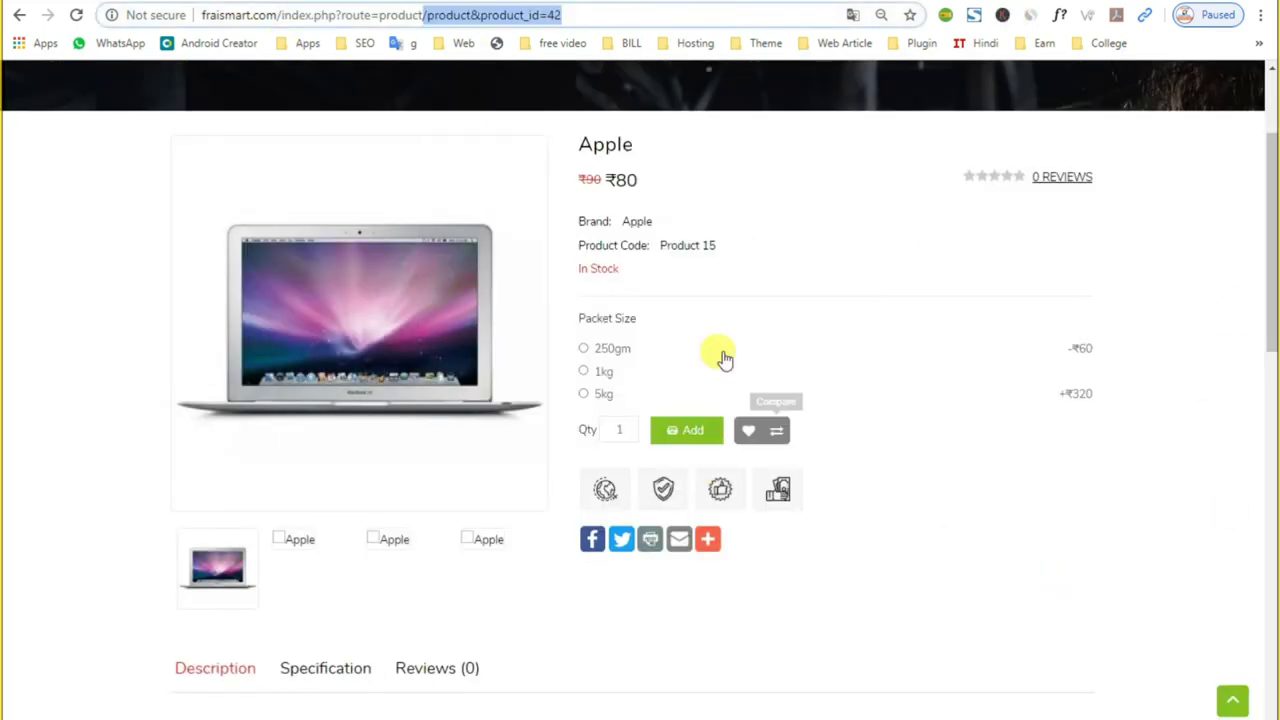
{"action": "left_click_drag", "start_coordinate": [660, 248], "coordinate": [727, 256]}
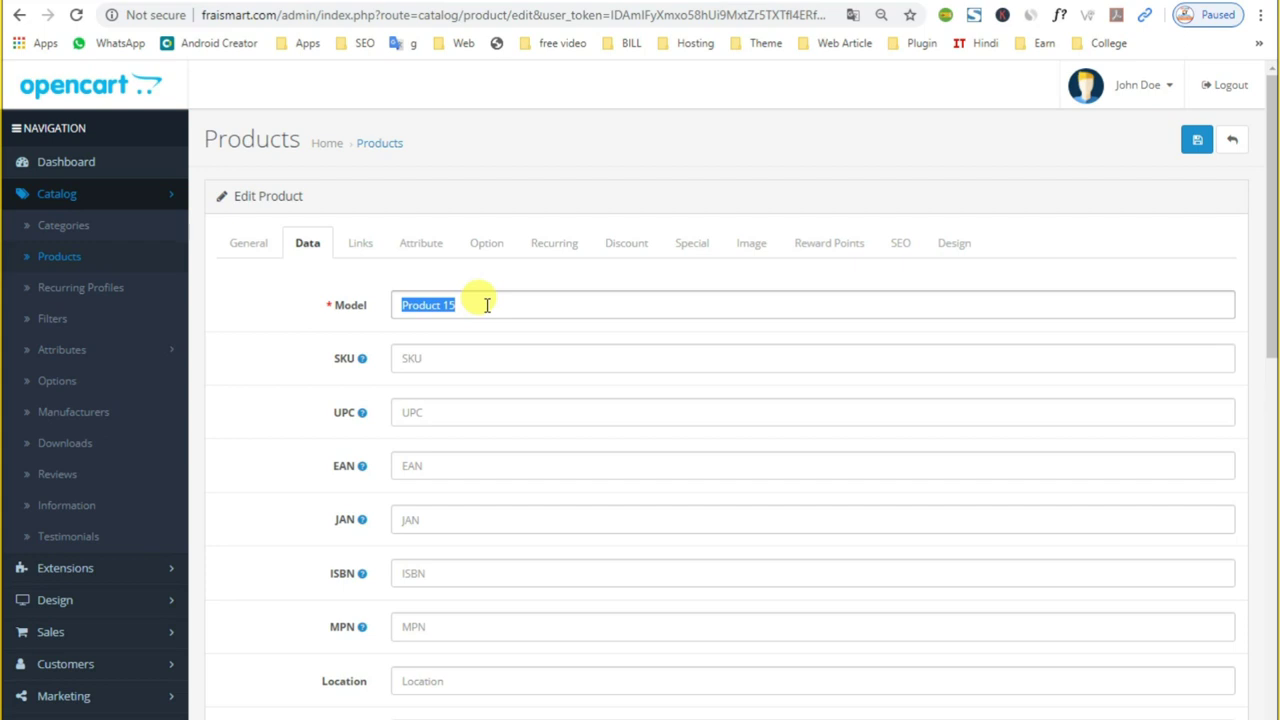
{"action": "type", "text": "1"}
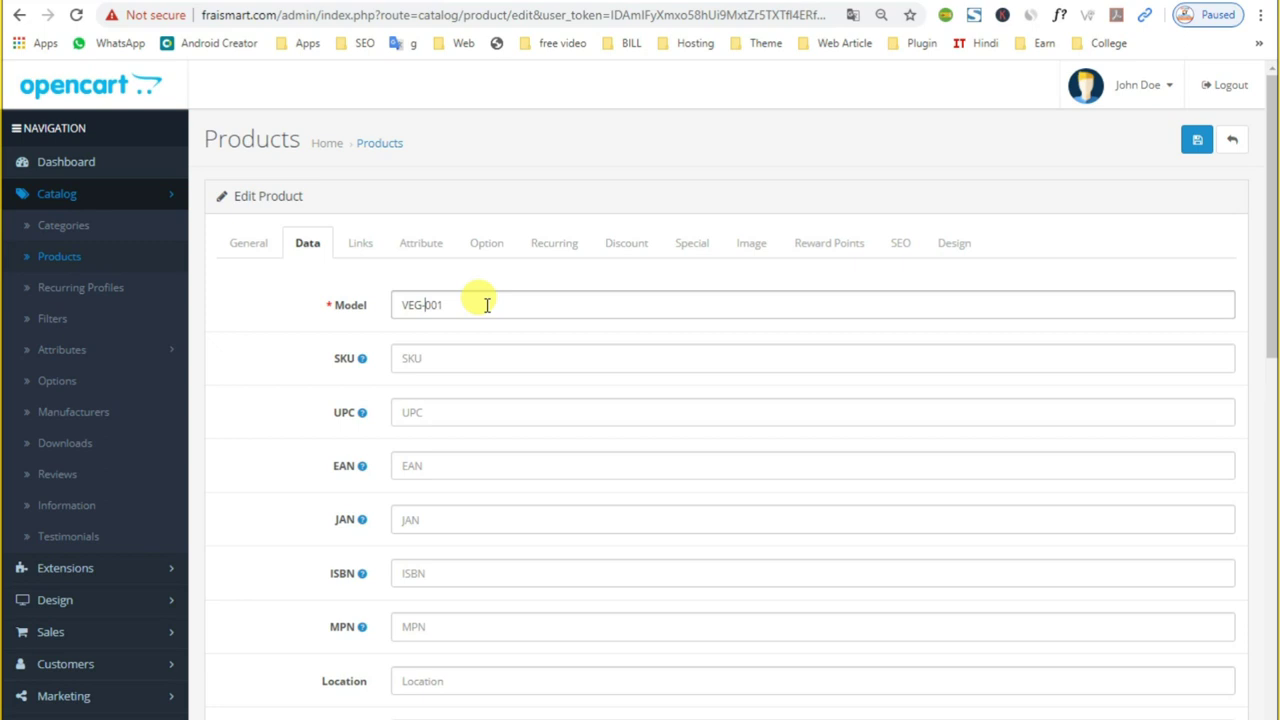
{"action": "triple_click", "coordinate": [485, 305]}
{"action": "left_click", "coordinate": [485, 305]}
{"action": "left_click", "coordinate": [437, 358]}
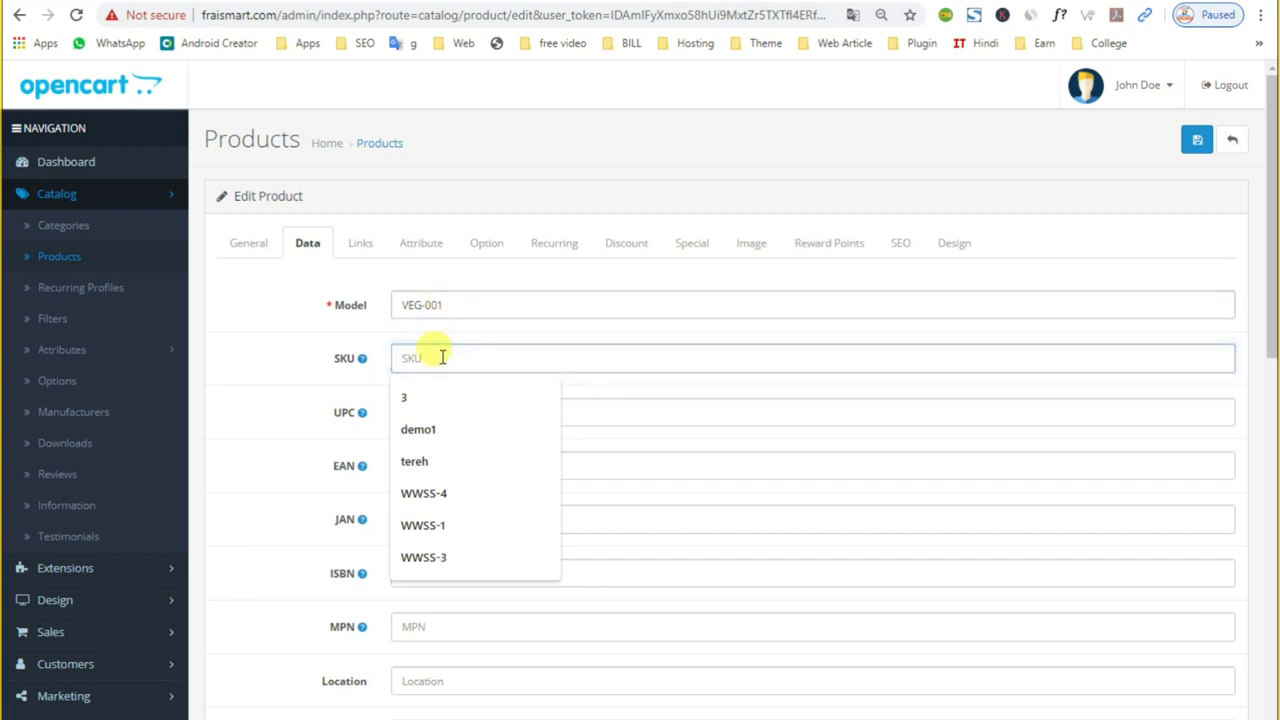
Step: Enter VEG-001 as the SKU and confirm the storefront Specification shows Product Code VEG-001
{"action": "left_click", "coordinate": [537, 3]}
{"action": "left_click", "coordinate": [313, 4]}
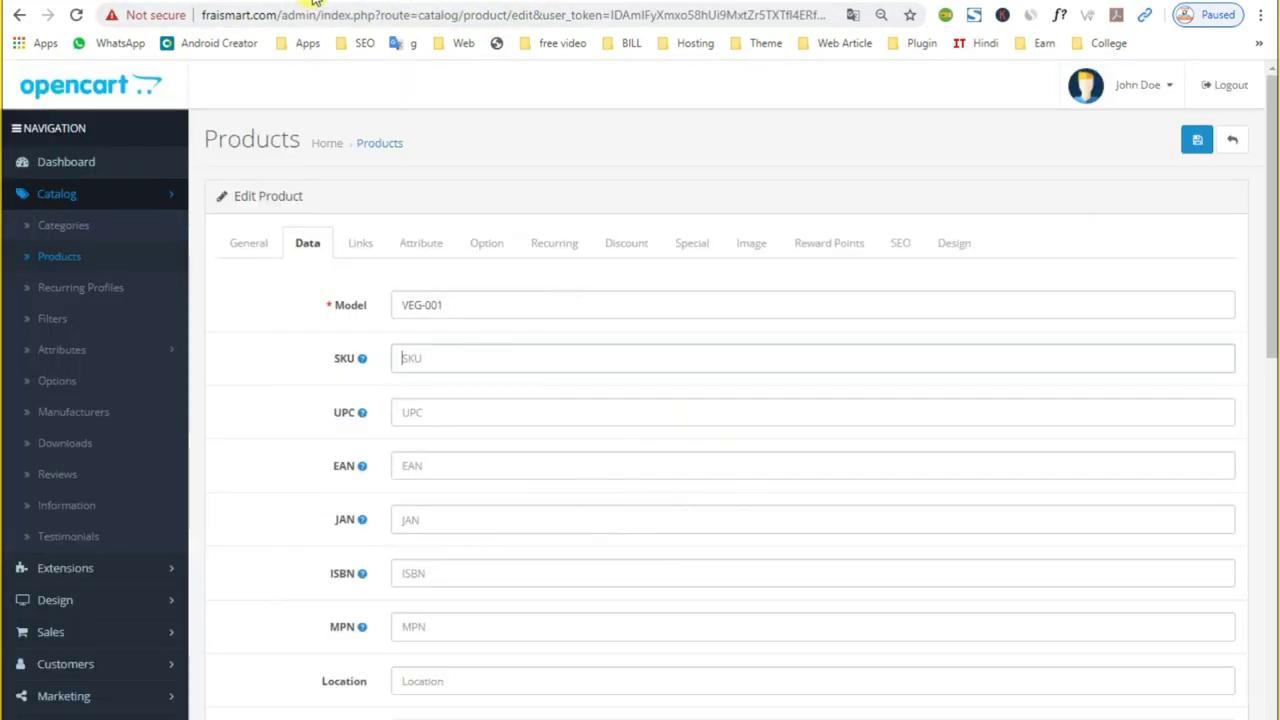
{"action": "double_click", "coordinate": [440, 304]}
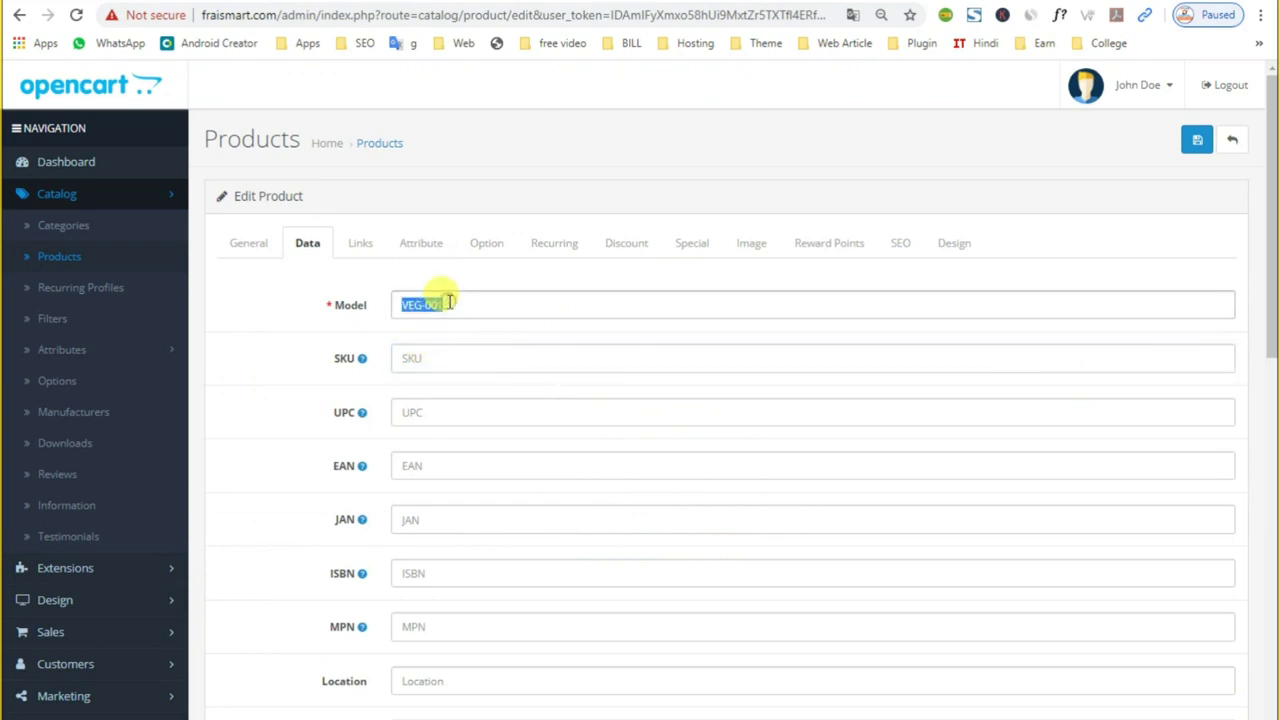
{"action": "left_click", "coordinate": [415, 357]}
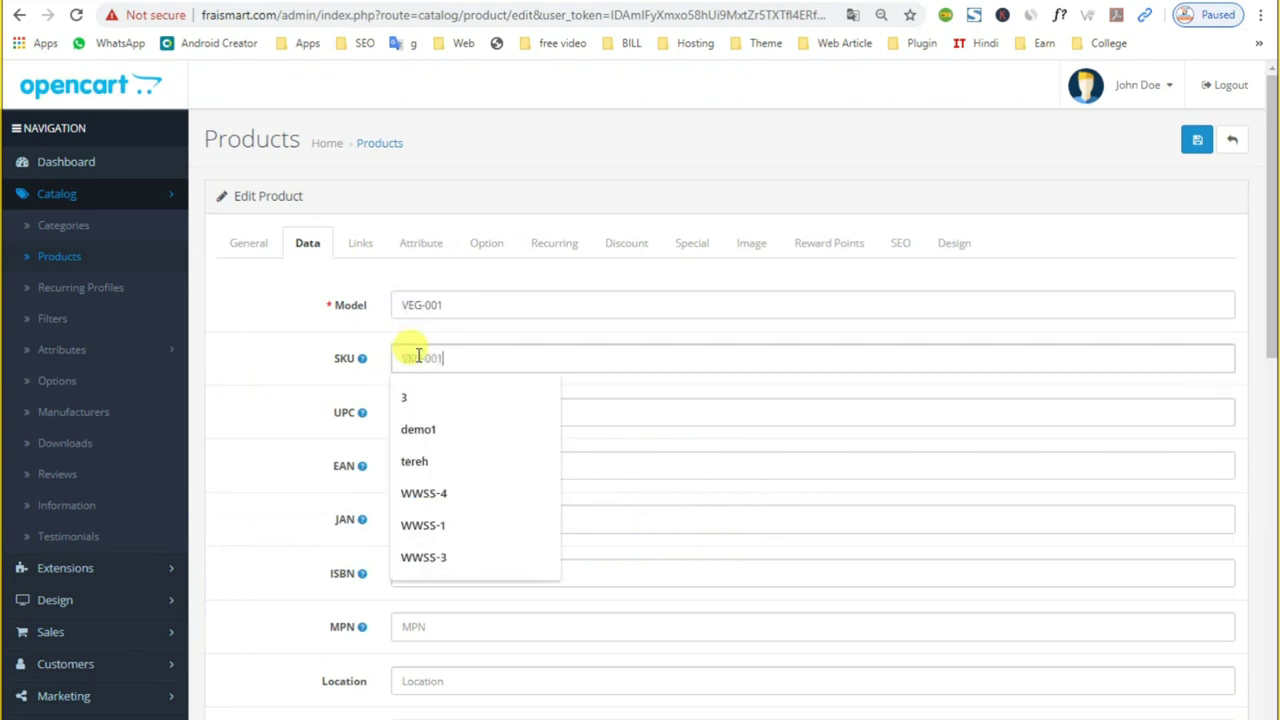
{"action": "scroll", "coordinate": [529, 371], "scroll_direction": "down", "scroll_amount": 1}
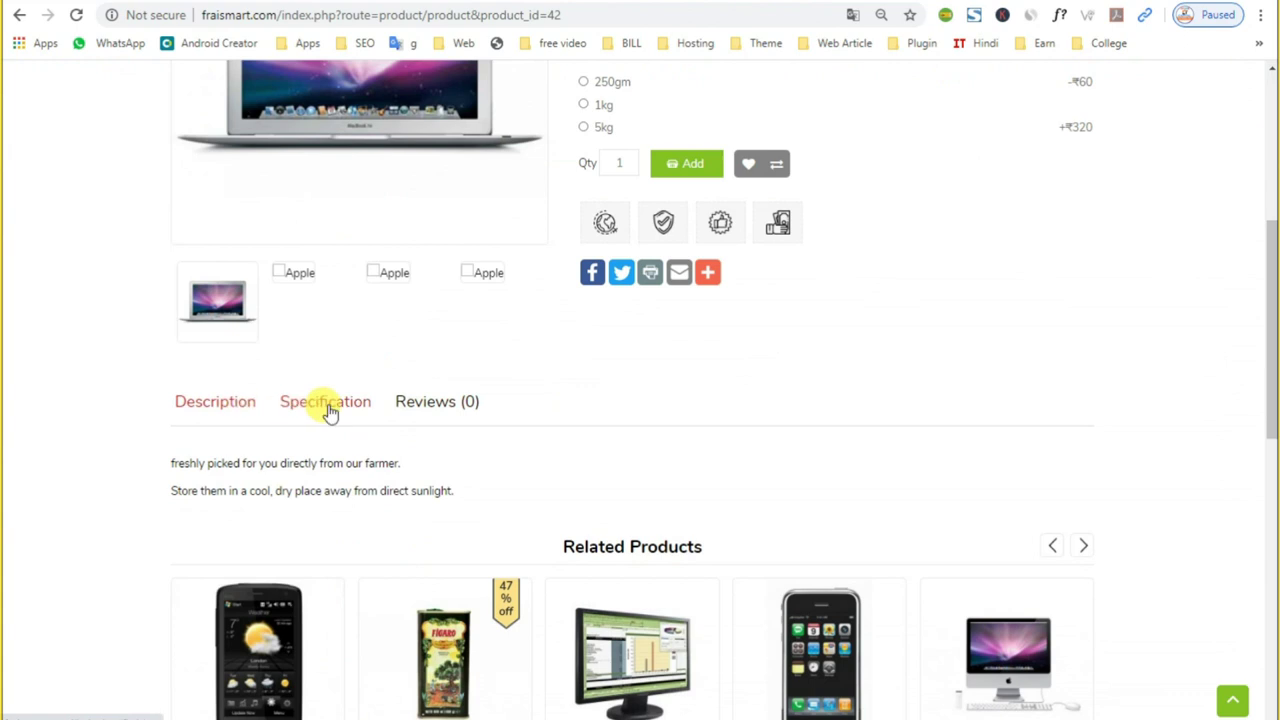
{"action": "left_click", "coordinate": [330, 413]}
{"action": "scroll", "coordinate": [290, 480], "scroll_direction": "up", "scroll_amount": 5}
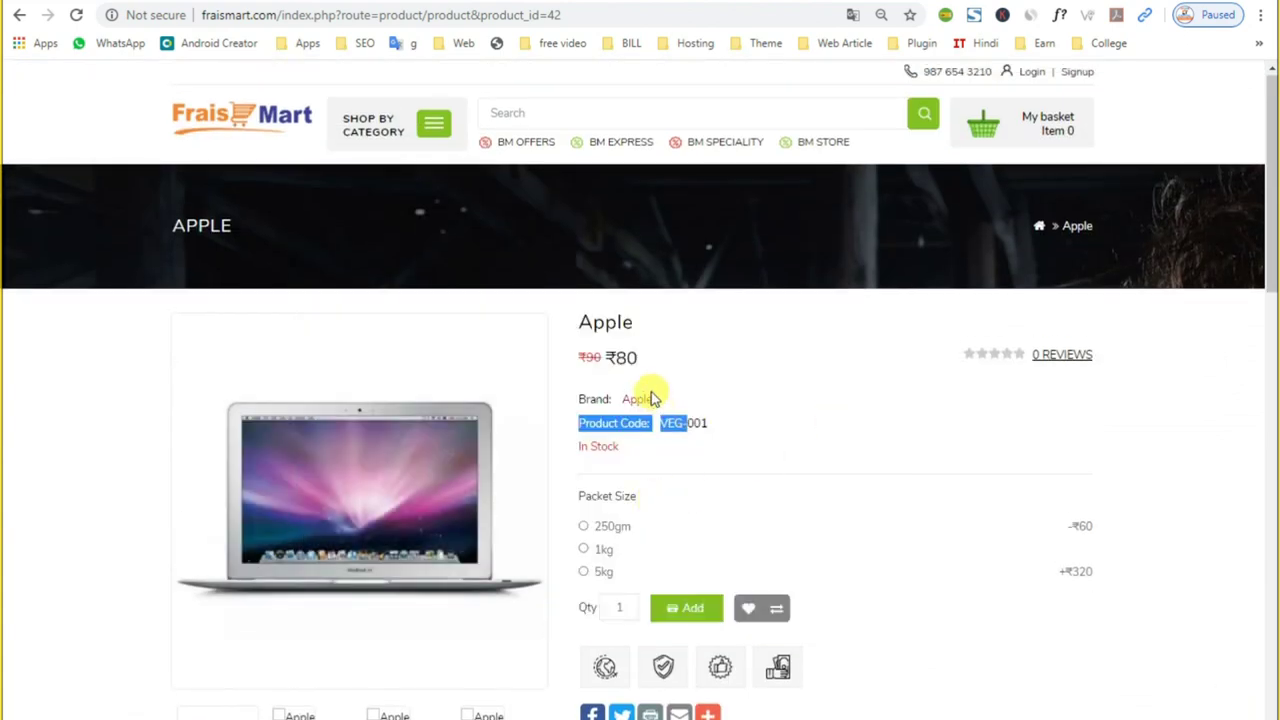
{"action": "double_click", "coordinate": [637, 398]}
{"action": "triple_click", "coordinate": [594, 423]}
{"action": "left_click_drag", "start_coordinate": [670, 424], "coordinate": [708, 424]}
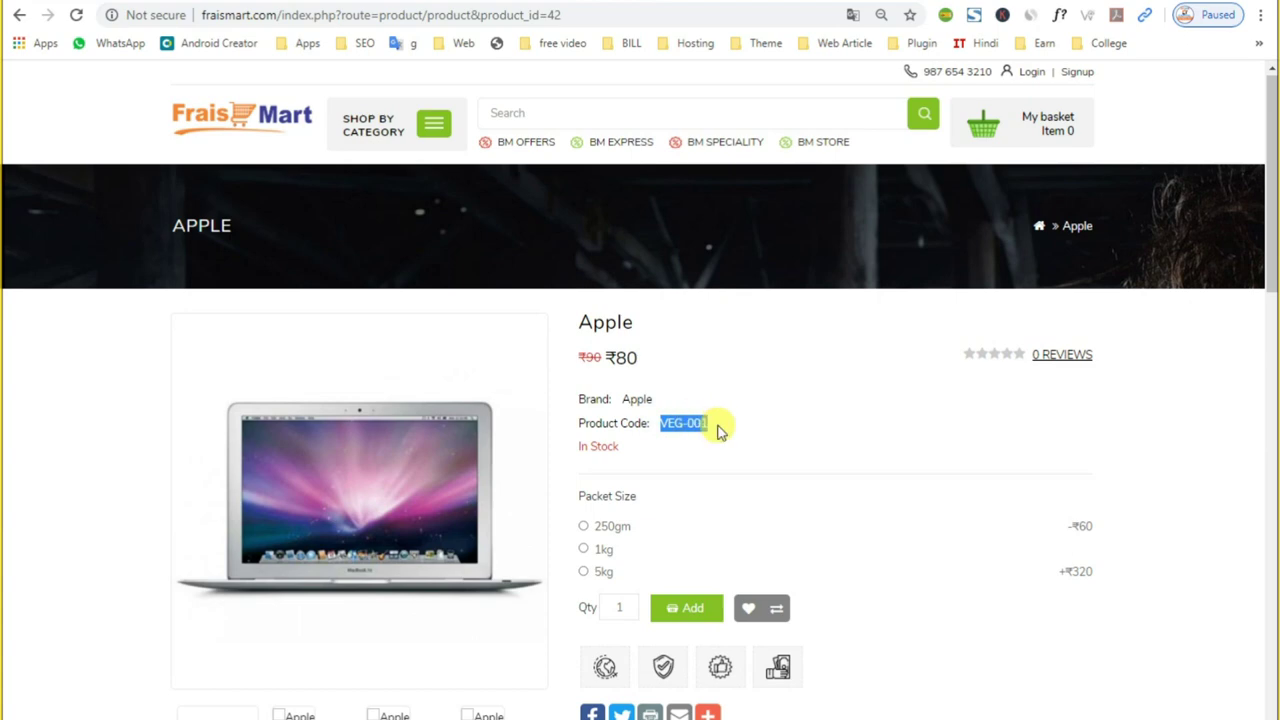
{"action": "scroll", "coordinate": [708, 571], "scroll_direction": "down", "scroll_amount": 2}
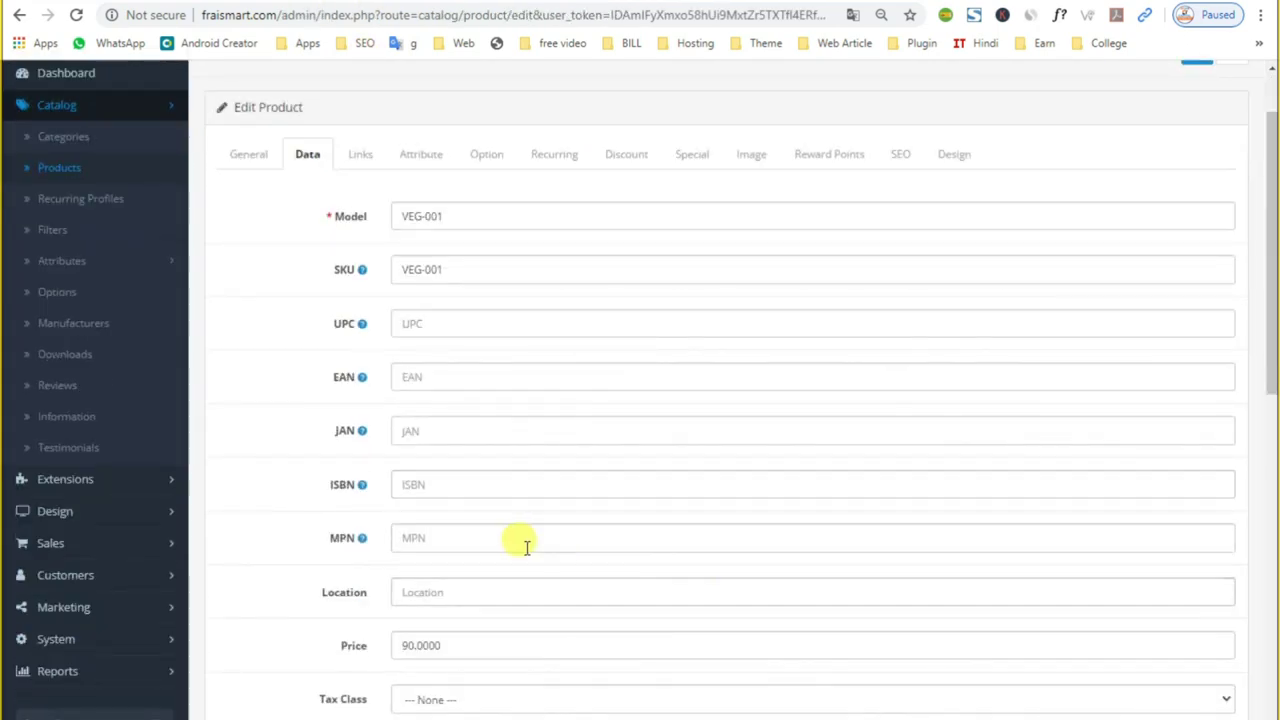
{"action": "left_click", "coordinate": [411, 322]}
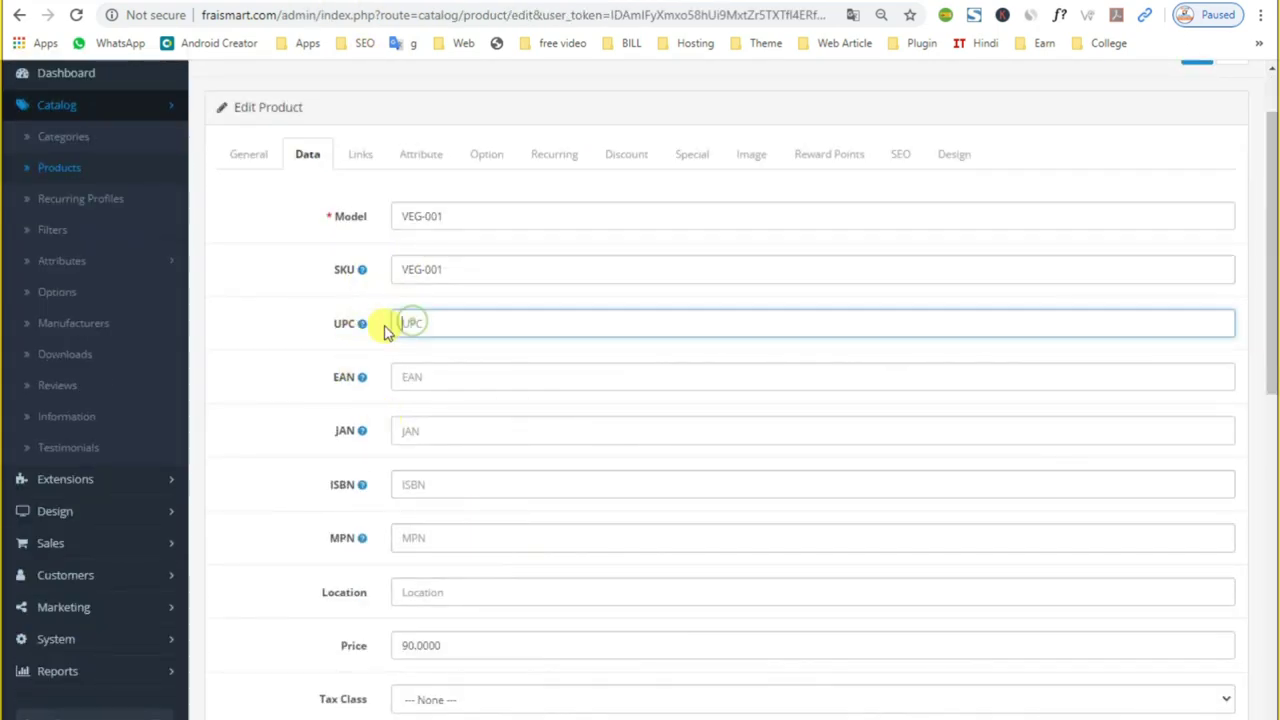
{"action": "mouse_move", "coordinate": [365, 329]}
{"action": "left_click", "coordinate": [410, 376]}
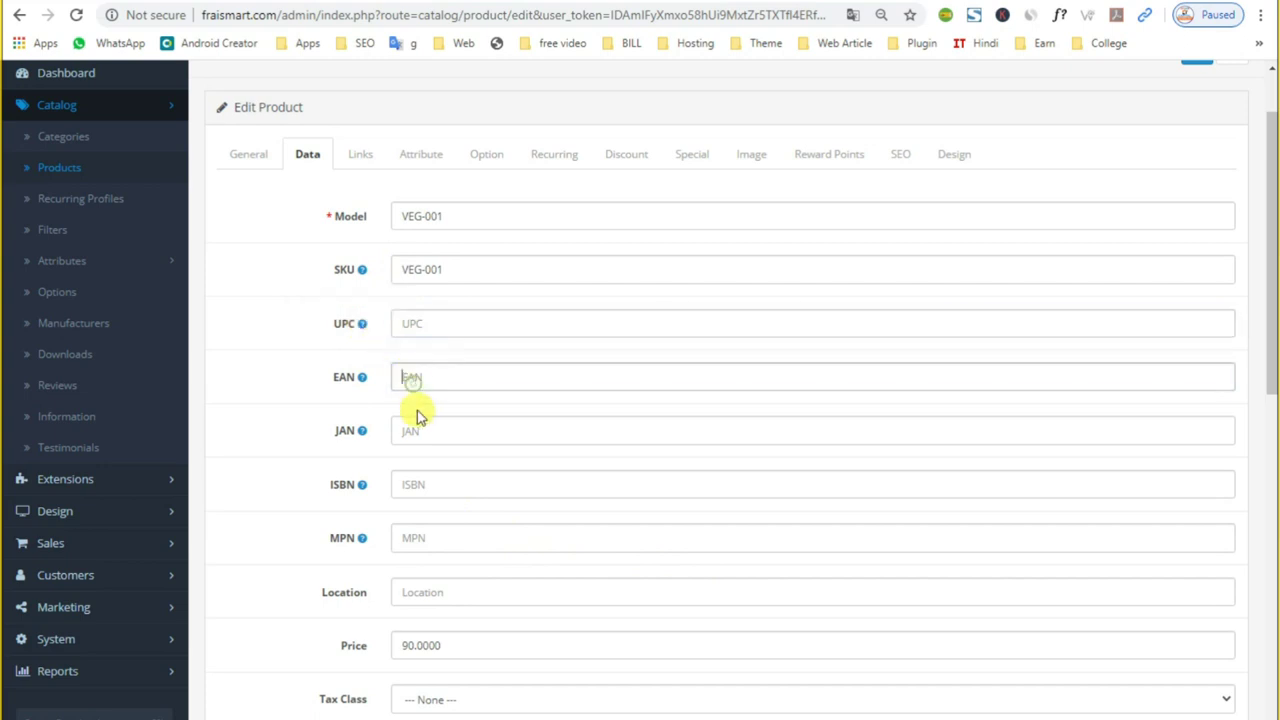
{"action": "scroll", "coordinate": [417, 400], "scroll_direction": "down", "scroll_amount": 2}
{"action": "left_click", "coordinate": [420, 360]}
{"action": "left_click", "coordinate": [420, 414]}
{"action": "scroll", "coordinate": [424, 416], "scroll_direction": "down", "scroll_amount": 1}
{"action": "left_click", "coordinate": [408, 326]}
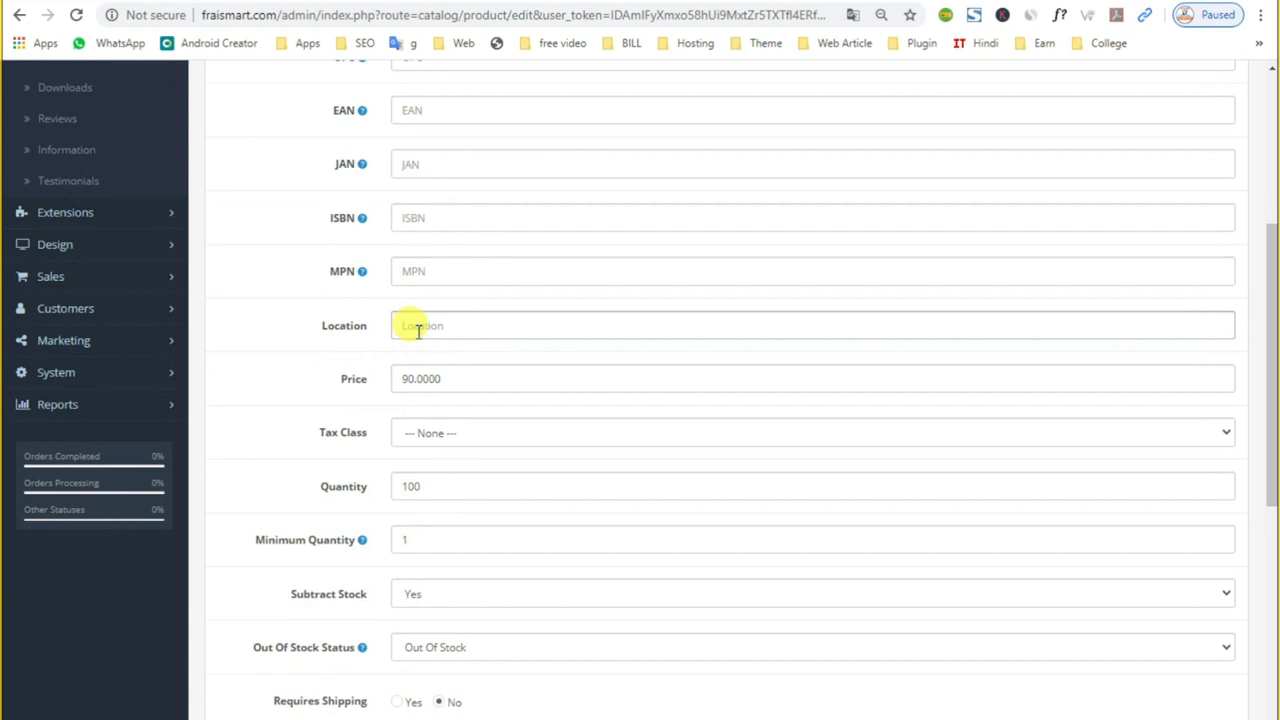
{"action": "left_click", "coordinate": [420, 377]}
{"action": "left_click", "coordinate": [451, 322]}
{"action": "left_click", "coordinate": [467, 325]}
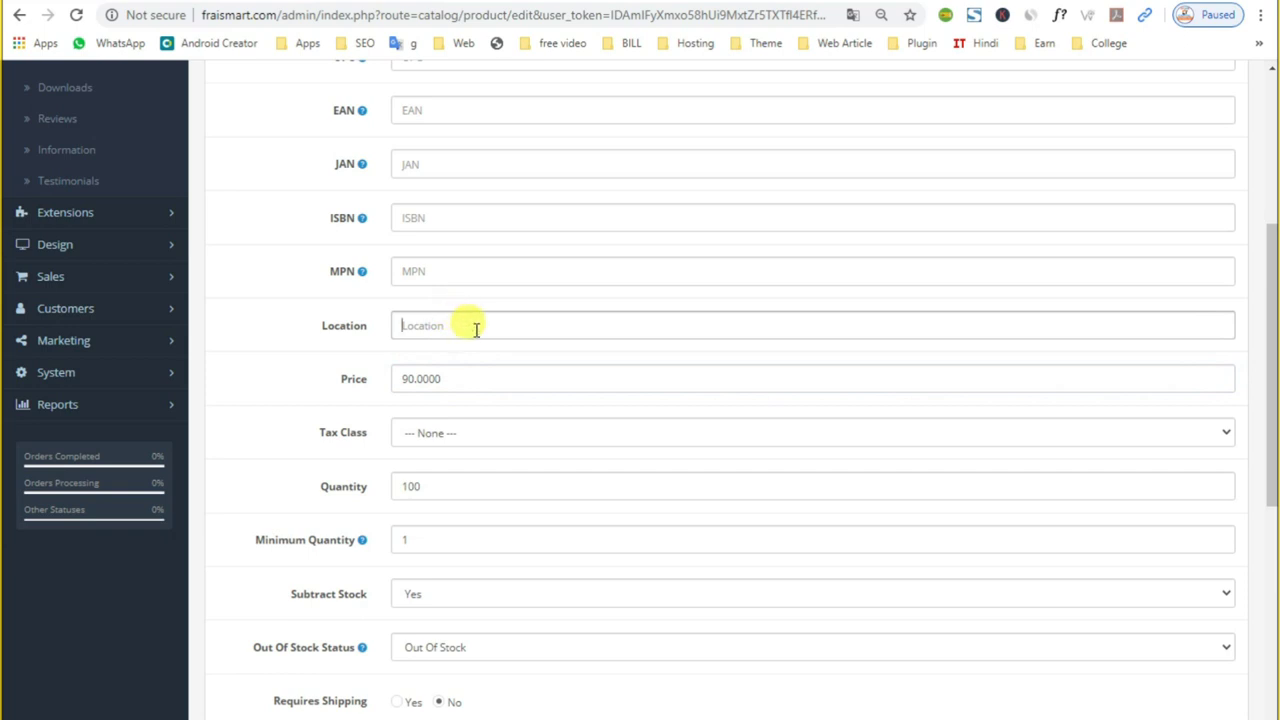
{"action": "left_click", "coordinate": [447, 434]}
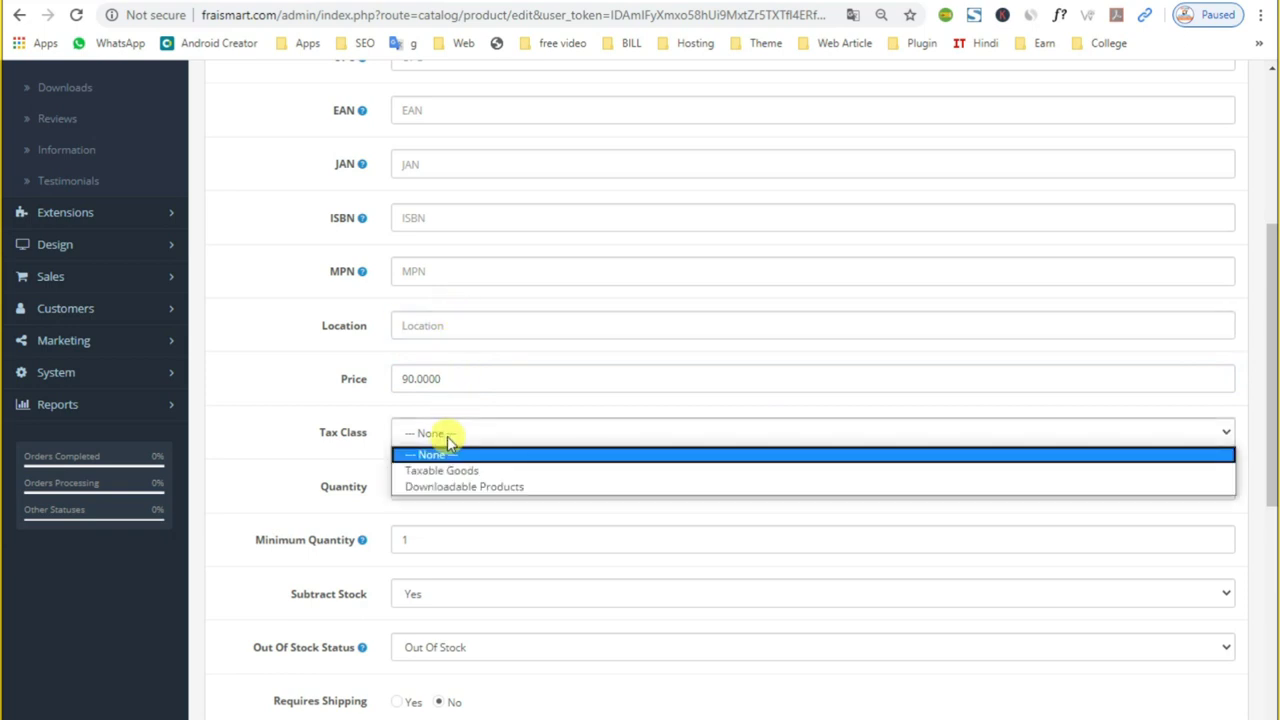
{"action": "left_click", "coordinate": [443, 380]}
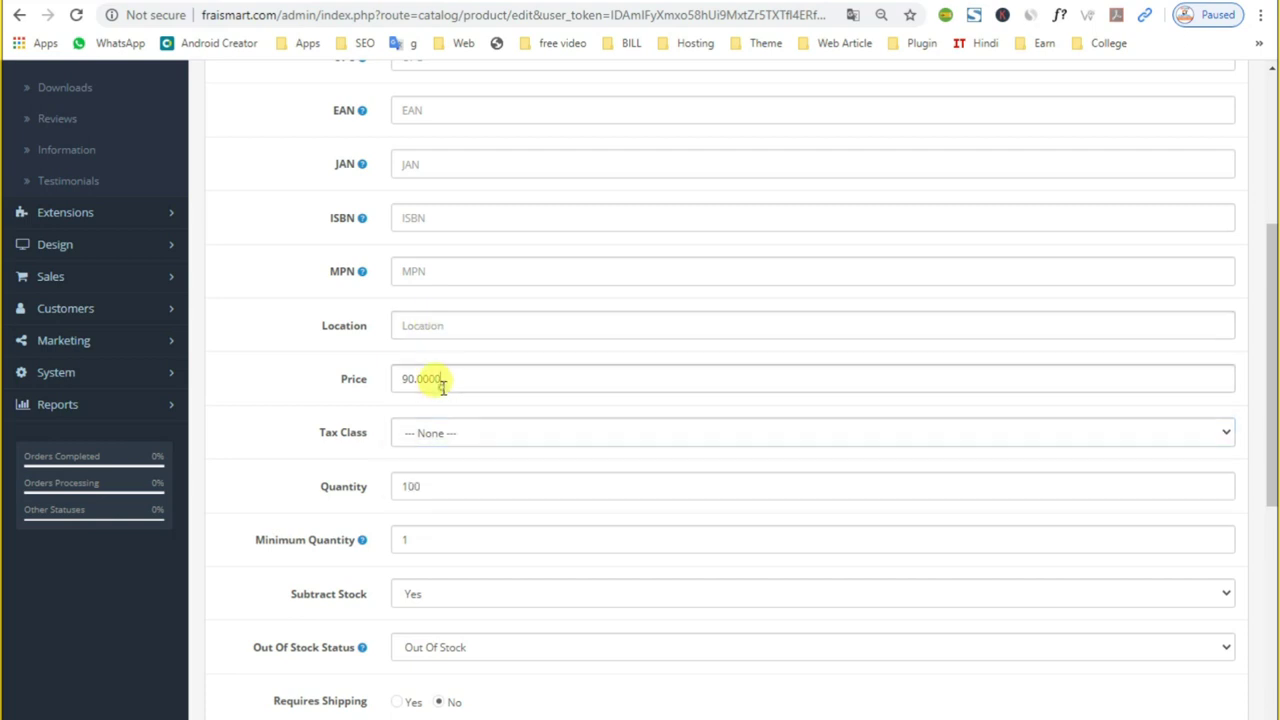
{"action": "left_click", "coordinate": [366, 394]}
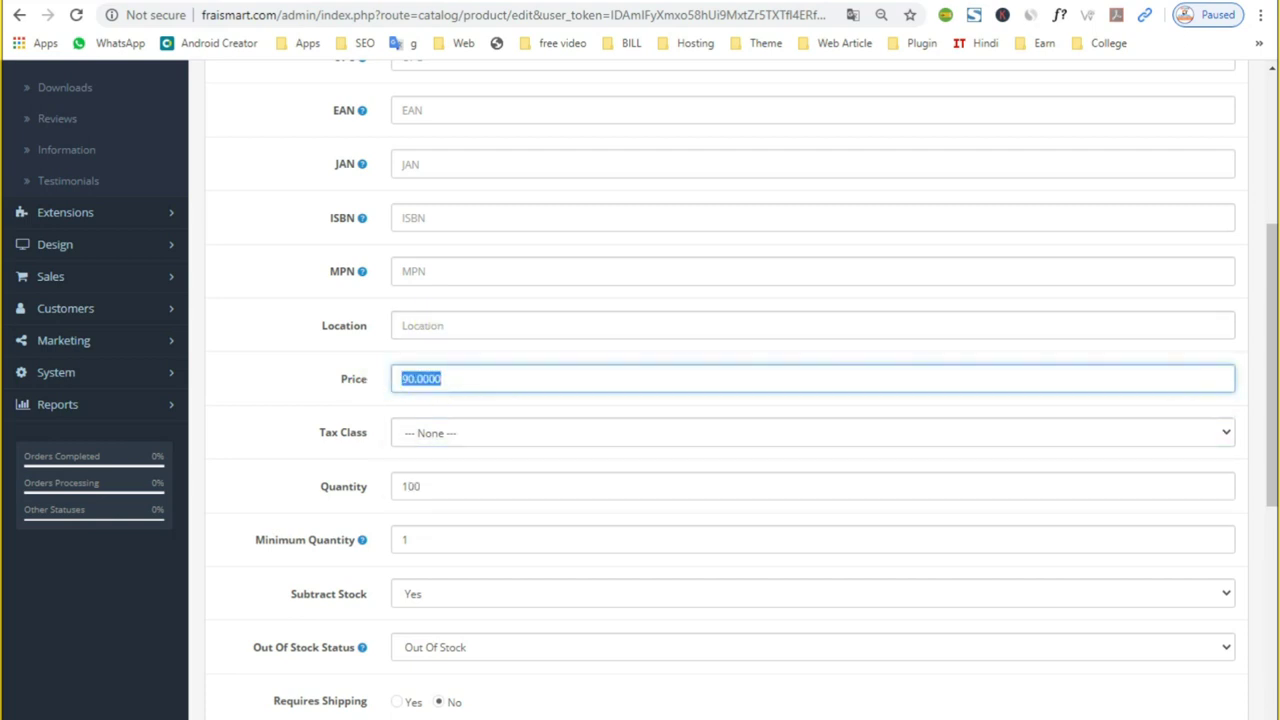
{"action": "key", "text": "ctrl+Tab"}
{"action": "left_click", "coordinate": [810, 418]}
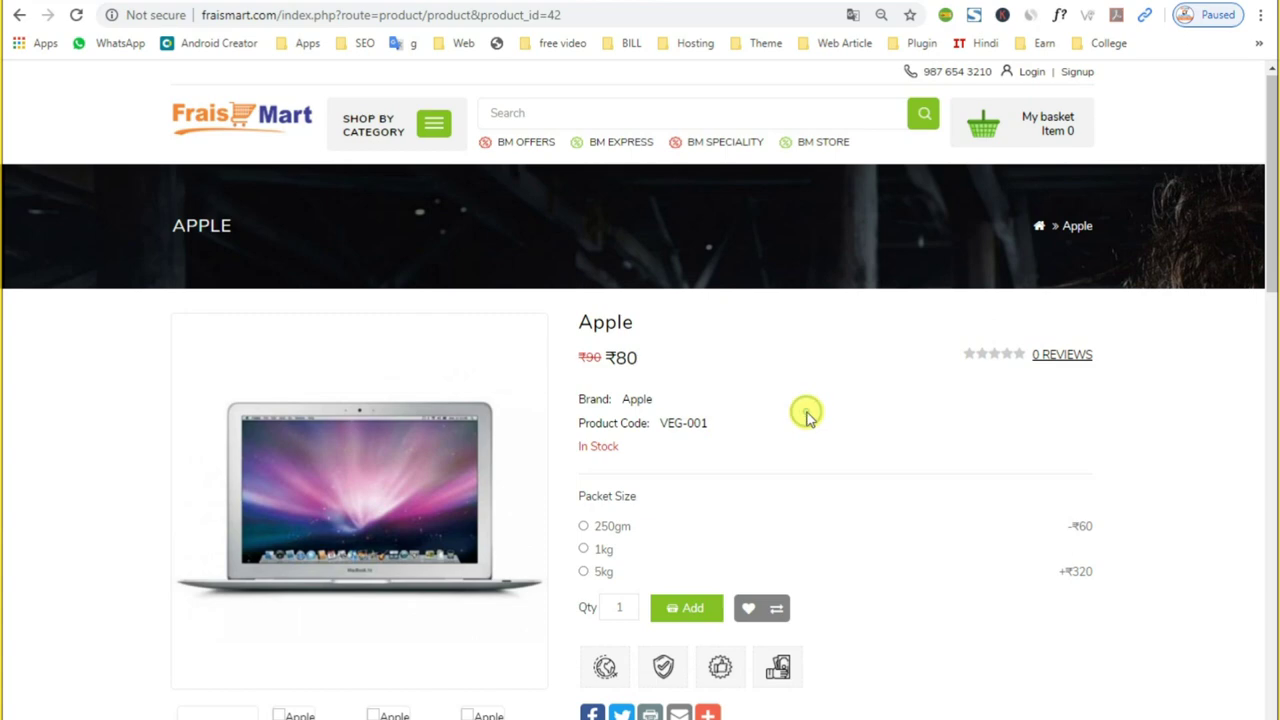
{"action": "scroll", "coordinate": [809, 416], "scroll_direction": "down", "scroll_amount": 1}
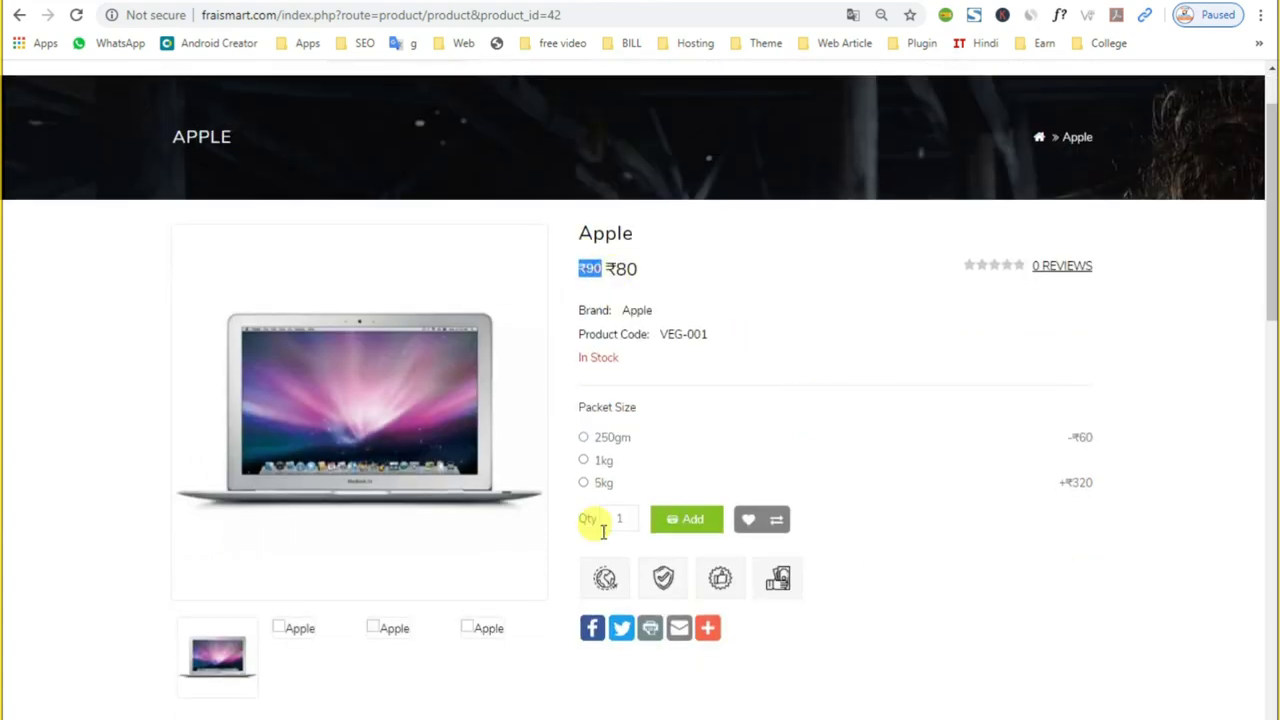
{"action": "key", "text": "ctrl+shift+Tab"}
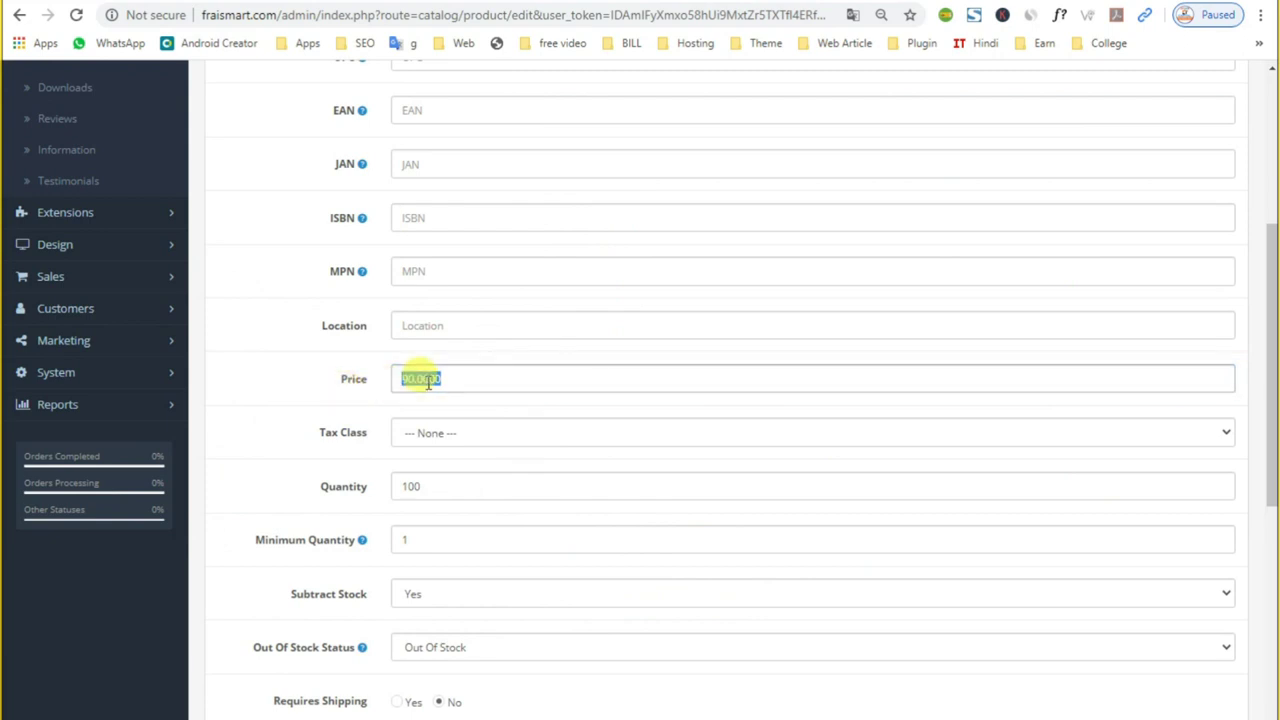
{"action": "scroll", "coordinate": [425, 380], "scroll_direction": "down", "scroll_amount": 1}
{"action": "left_click", "coordinate": [455, 340]}
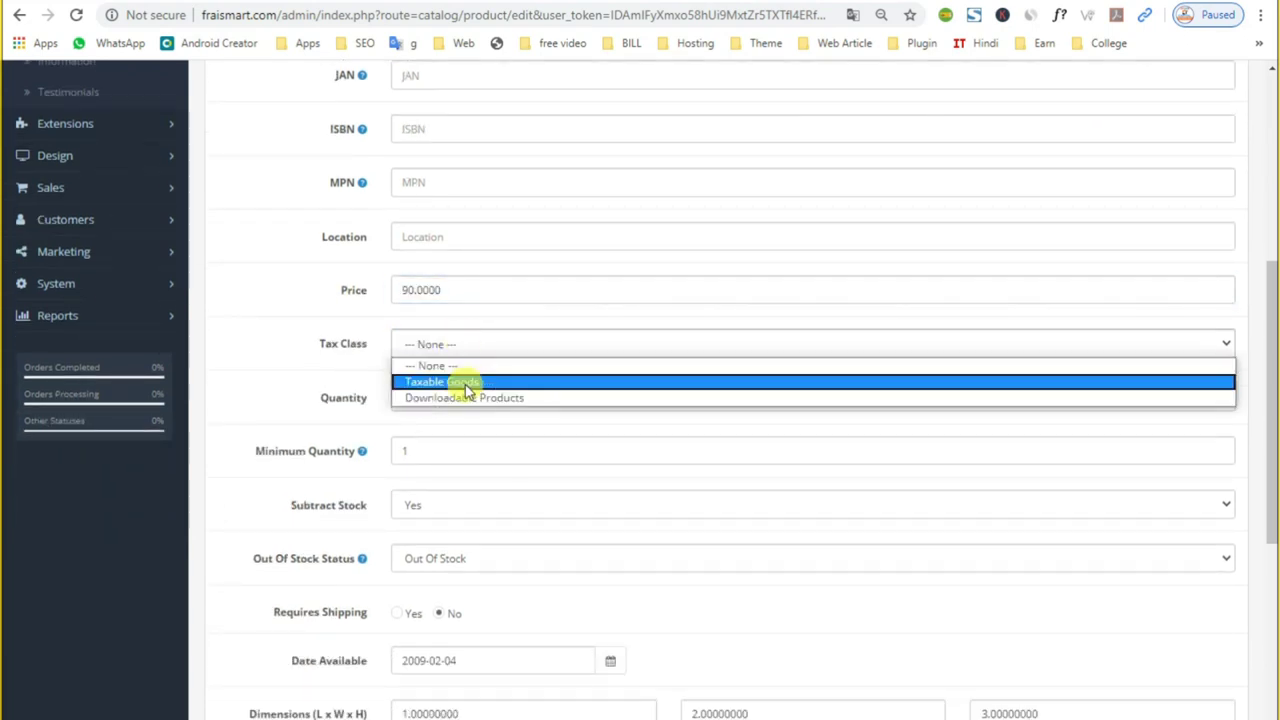
{"action": "left_click", "coordinate": [466, 384]}
{"action": "left_click", "coordinate": [466, 348]}
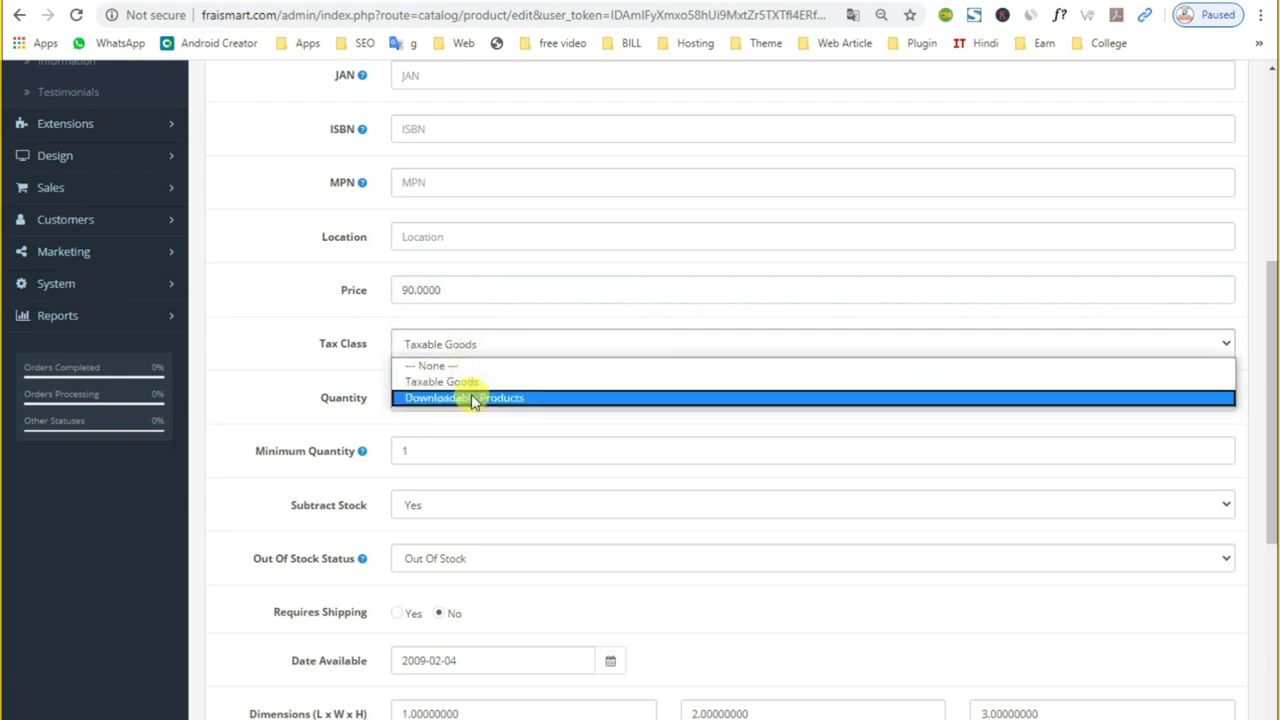
{"action": "left_click", "coordinate": [473, 398]}
{"action": "left_click", "coordinate": [470, 346]}
{"action": "left_click", "coordinate": [464, 382]}
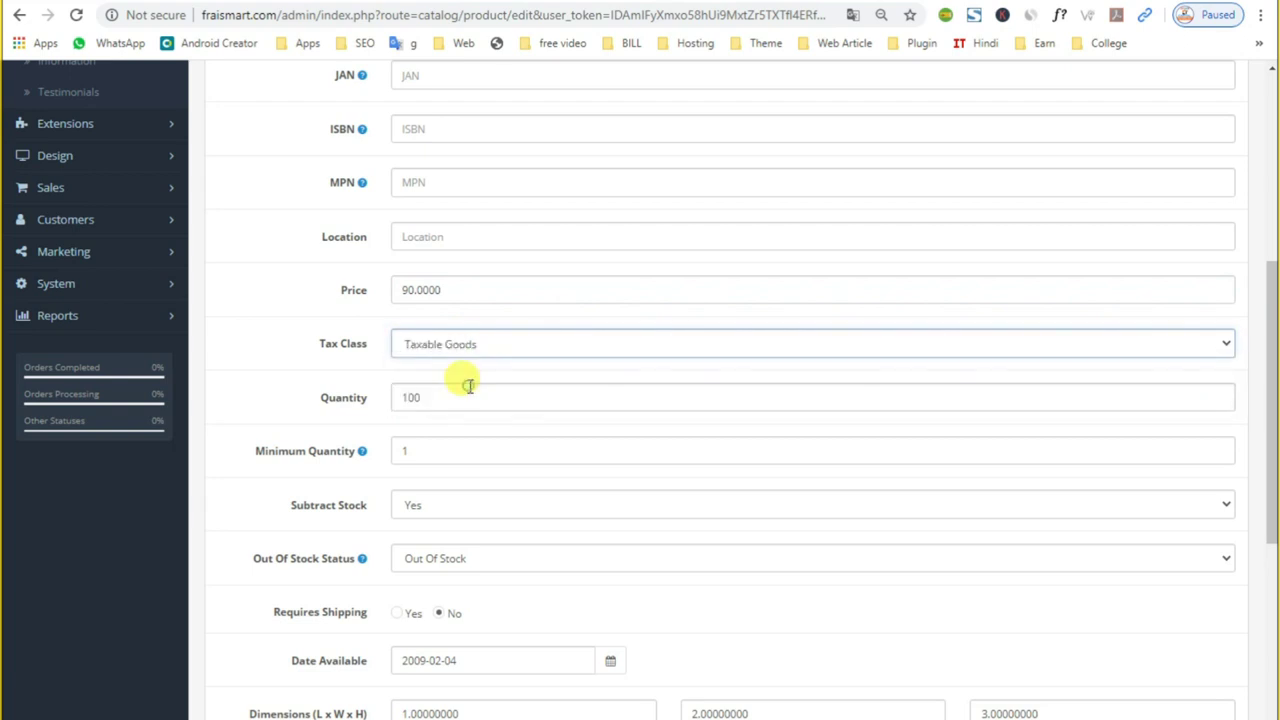
{"action": "scroll", "coordinate": [469, 385], "scroll_direction": "down", "scroll_amount": 1}
{"action": "left_click", "coordinate": [428, 366]}
{"action": "left_click_drag", "start_coordinate": [429, 366], "coordinate": [280, 371]}
{"action": "left_click_drag", "start_coordinate": [445, 316], "coordinate": [294, 336]}
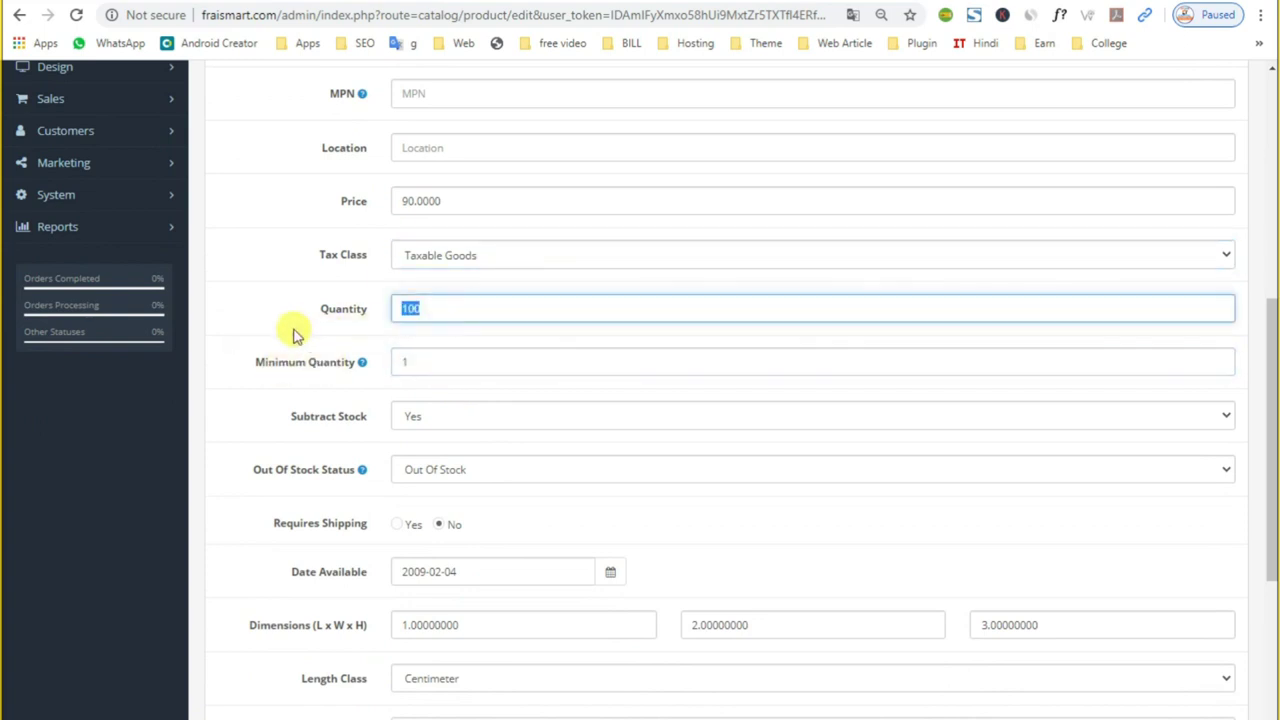
{"action": "key", "text": "BackSpace"}
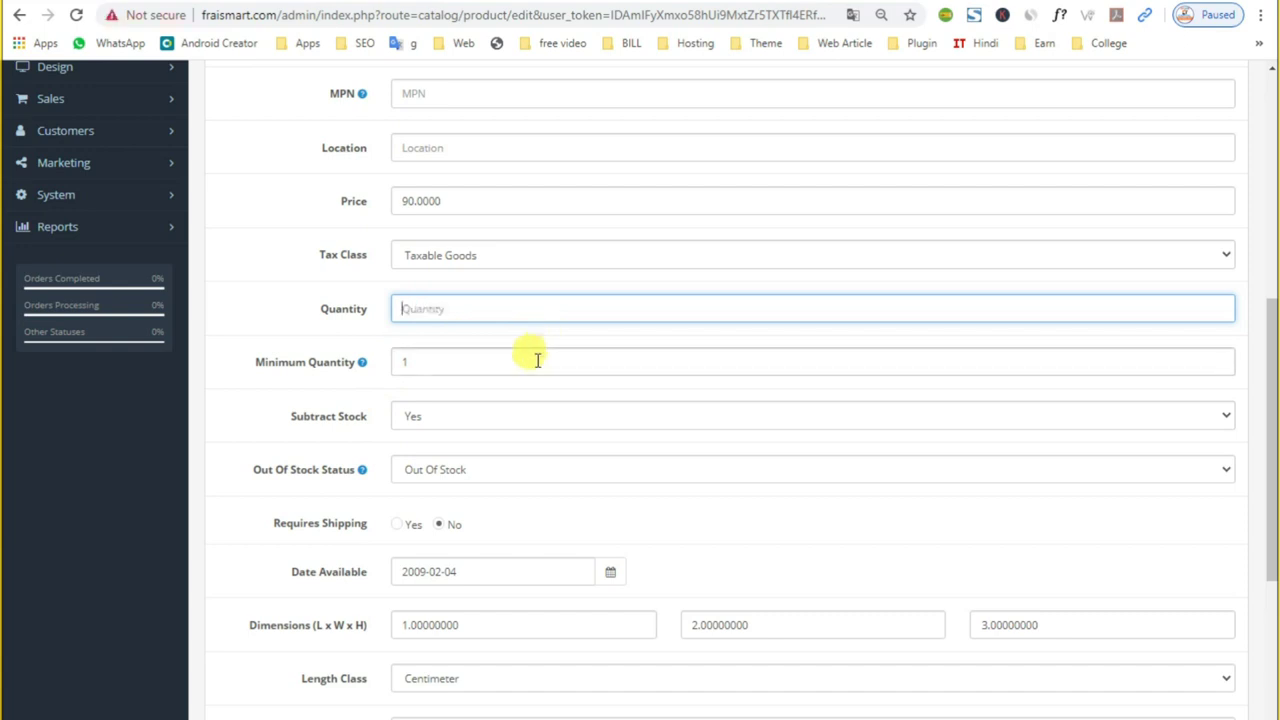
{"action": "left_click", "coordinate": [446, 363]}
{"action": "key", "text": "BackSpace"}
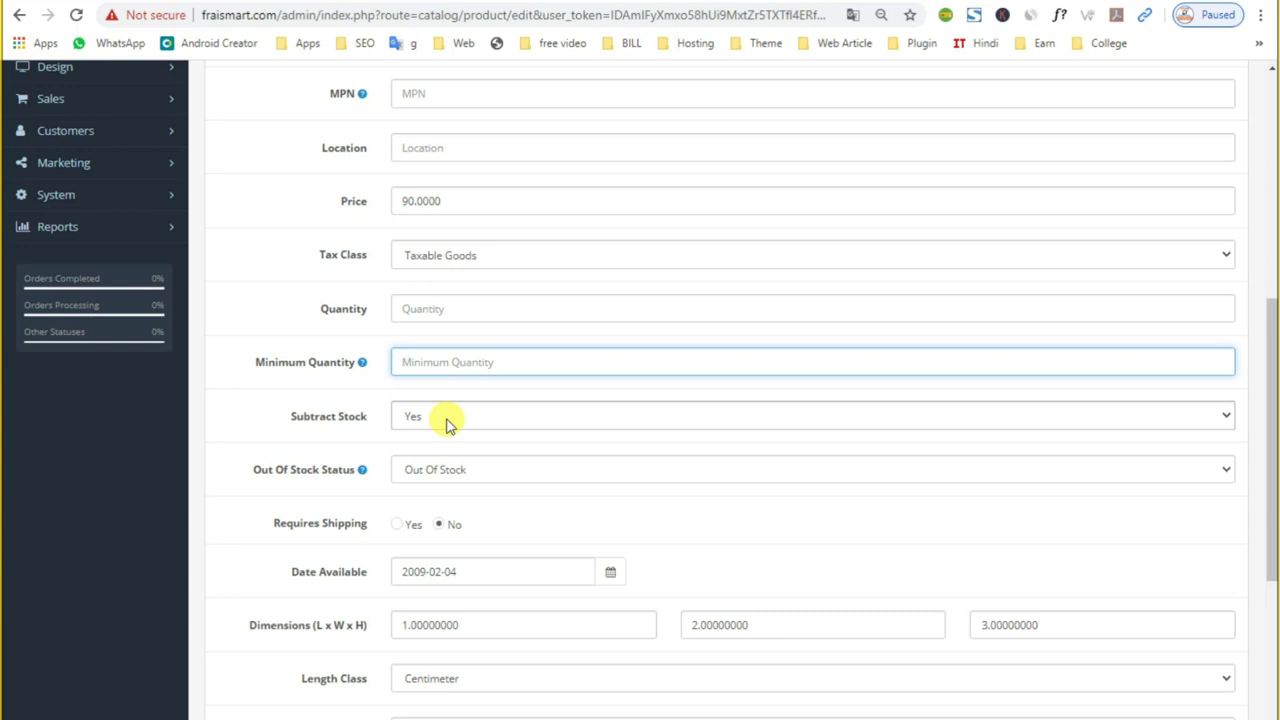
{"action": "left_click", "coordinate": [446, 470]}
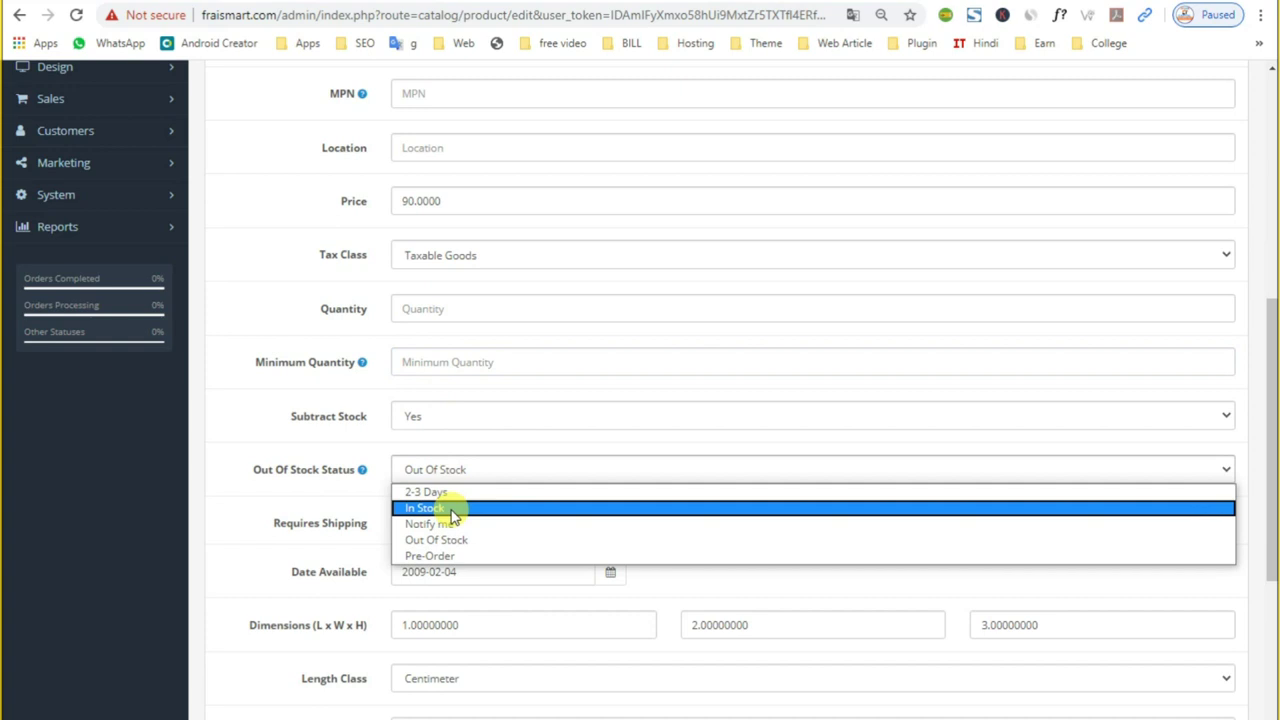
{"action": "left_click", "coordinate": [452, 510]}
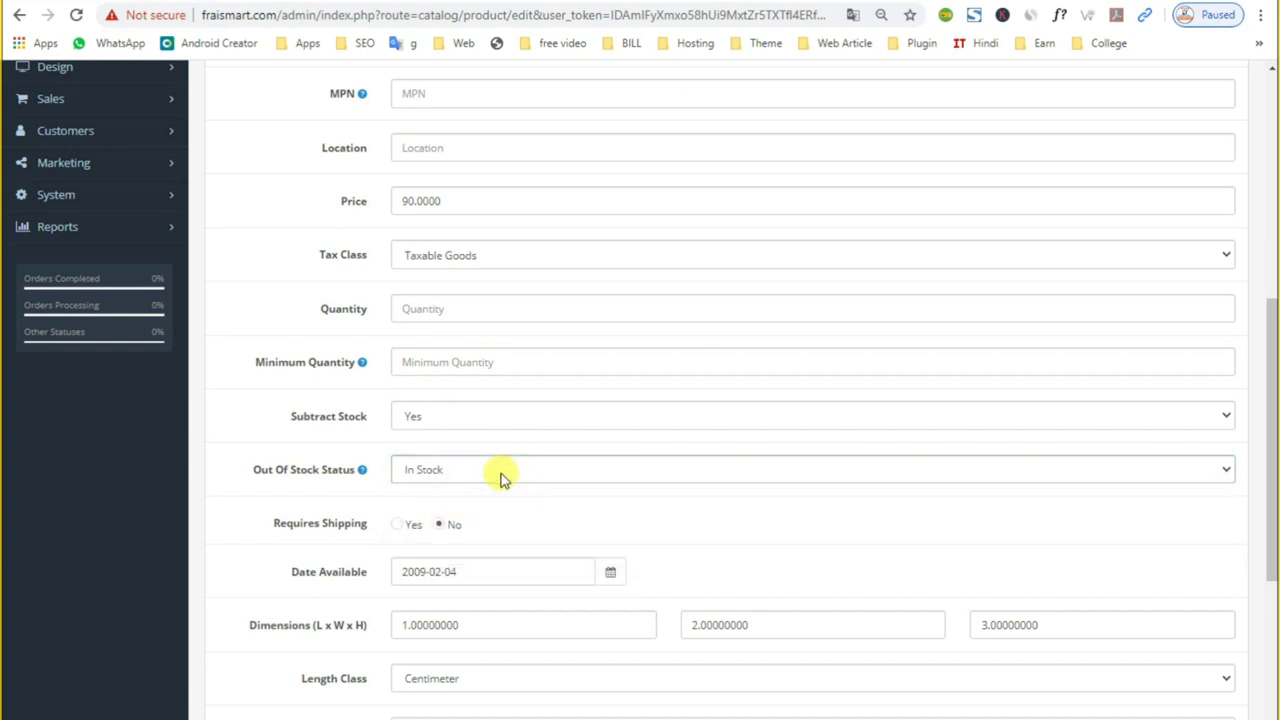
{"action": "scroll", "coordinate": [500, 480], "scroll_direction": "down", "scroll_amount": 1}
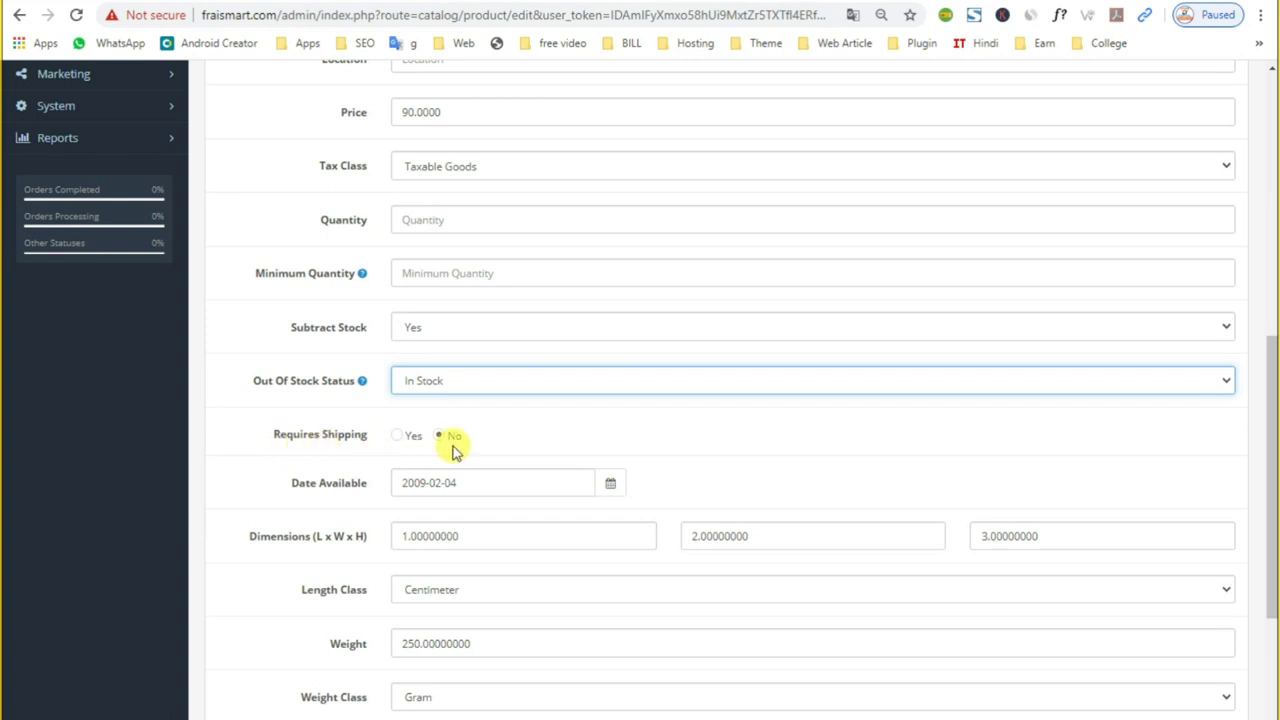
{"action": "left_click", "coordinate": [396, 437]}
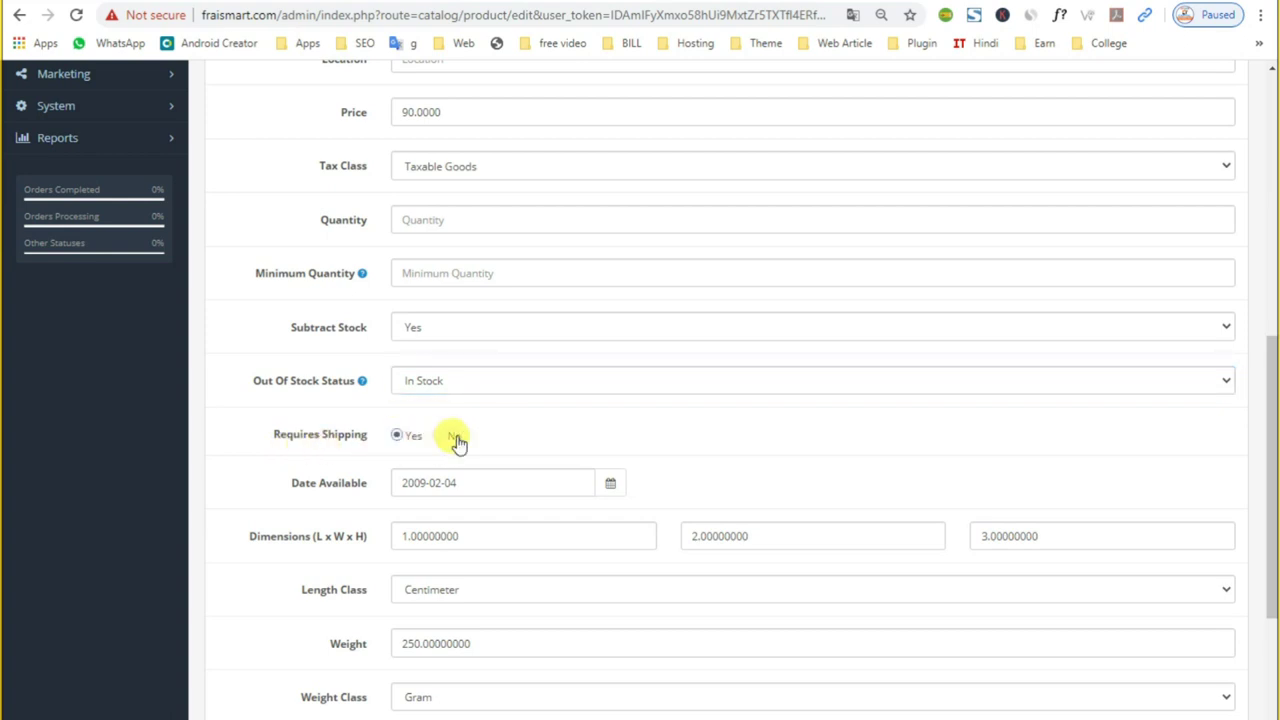
{"action": "scroll", "coordinate": [429, 543], "scroll_direction": "down", "scroll_amount": 2}
{"action": "left_click", "coordinate": [460, 414]}
{"action": "left_click", "coordinate": [448, 512]}
{"action": "left_click_drag", "start_coordinate": [470, 466], "coordinate": [143, 500]}
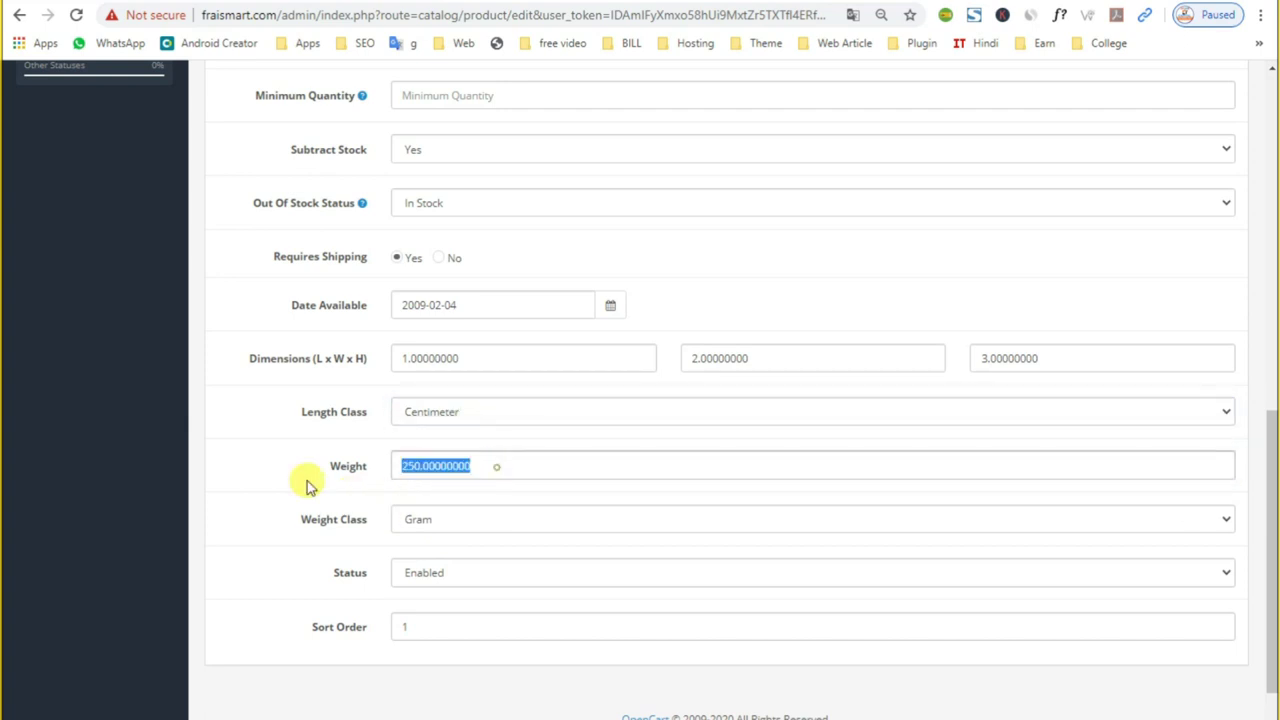
{"action": "left_click", "coordinate": [449, 408]}
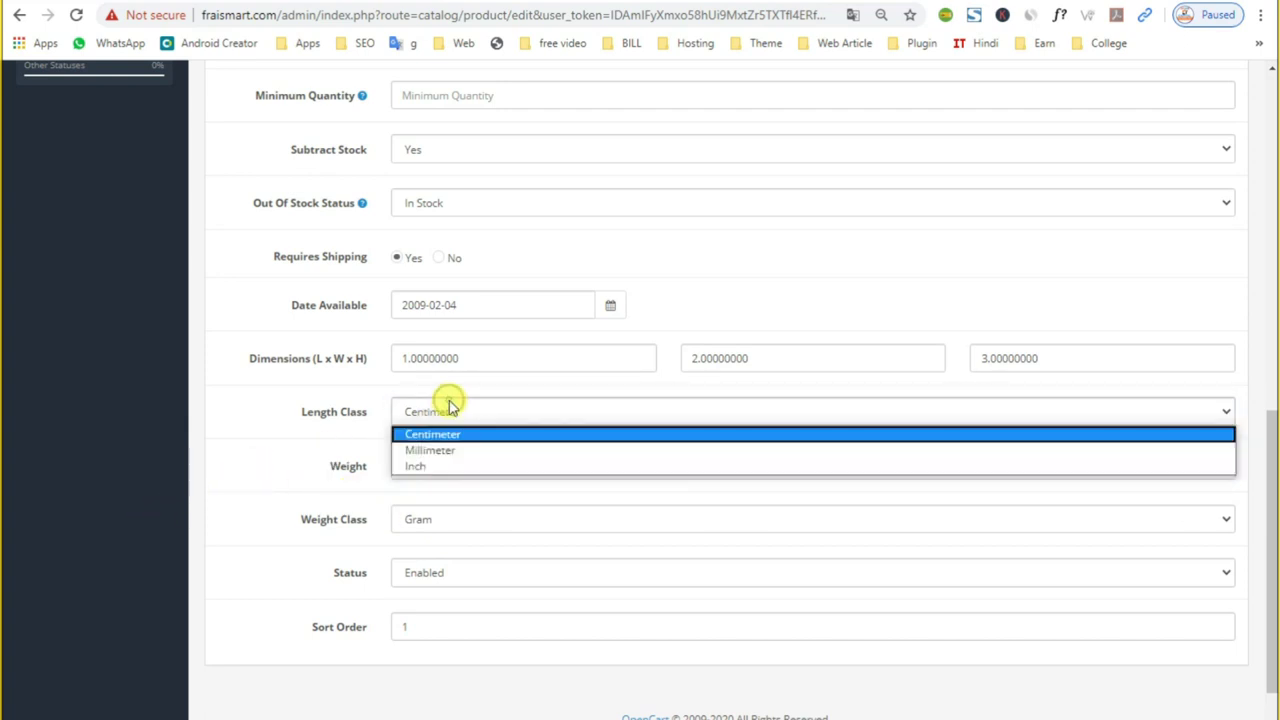
{"action": "left_click", "coordinate": [245, 462]}
{"action": "key", "text": "Tab"}
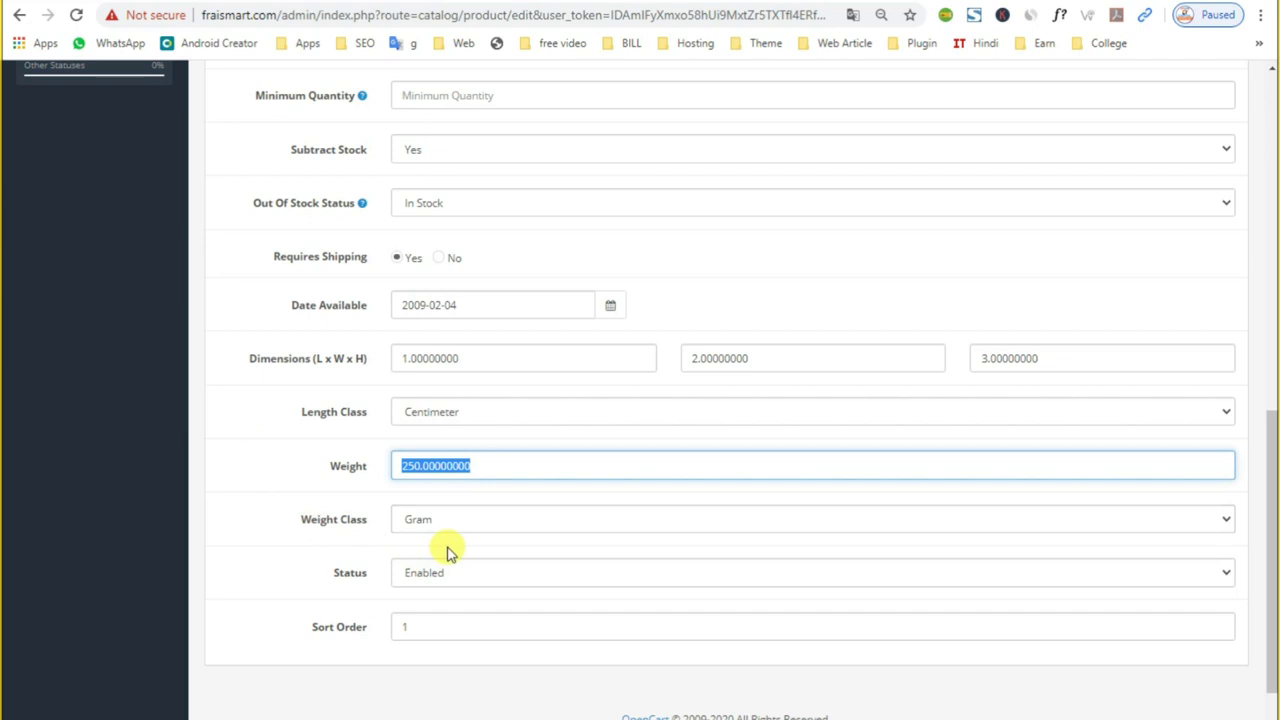
{"action": "left_click", "coordinate": [443, 572]}
{"action": "left_click", "coordinate": [260, 590]}
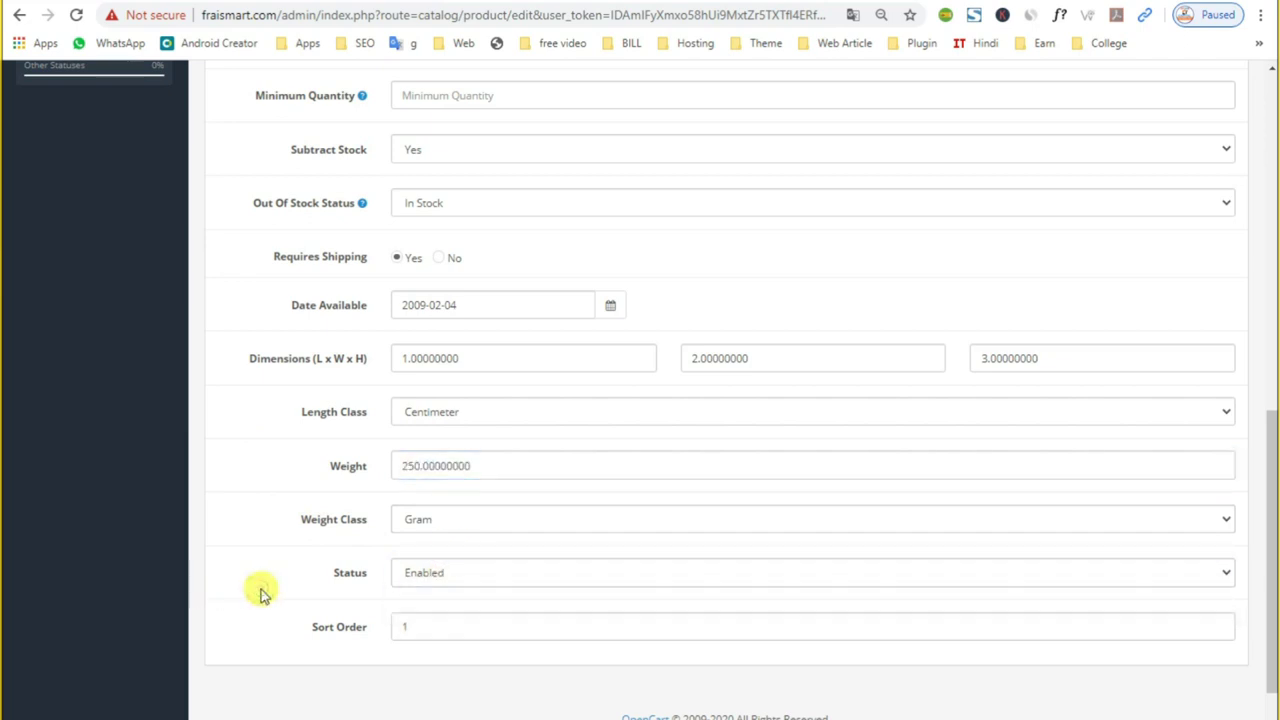
{"action": "double_click", "coordinate": [449, 352]}
{"action": "double_click", "coordinate": [841, 355]}
{"action": "double_click", "coordinate": [1003, 352]}
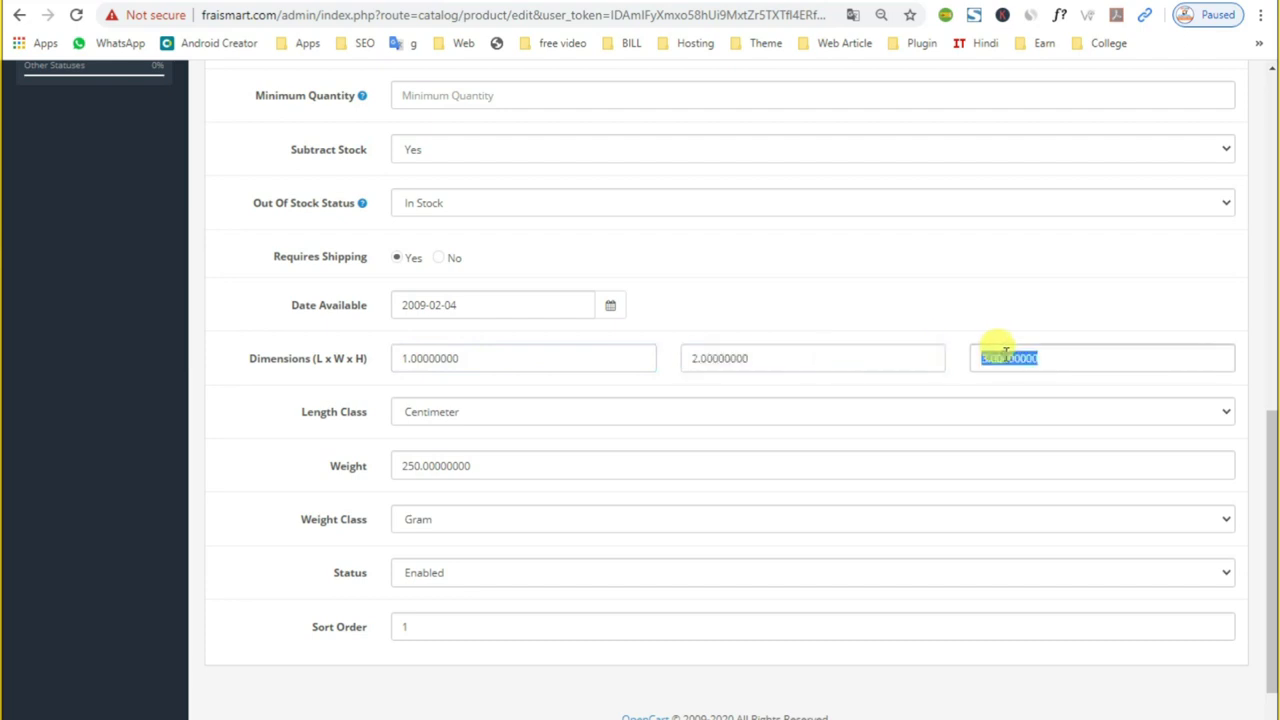
{"action": "scroll", "coordinate": [506, 600], "scroll_direction": "up", "scroll_amount": 2}
{"action": "double_click", "coordinate": [489, 479]}
{"action": "key", "text": "BackSpace"}
{"action": "double_click", "coordinate": [765, 478]}
{"action": "key", "text": "BackSpace"}
{"action": "double_click", "coordinate": [1100, 477]}
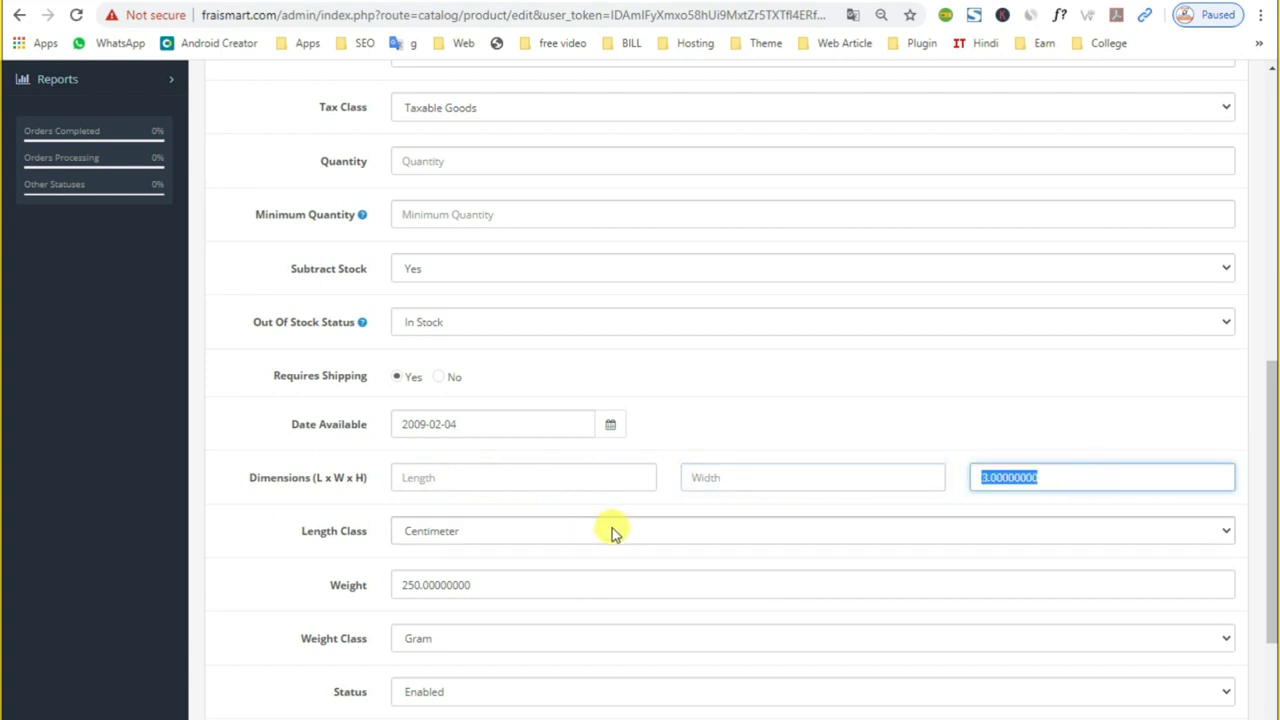
{"action": "key", "text": "ctrl+z"}
{"action": "key", "text": "ctrl+z"}
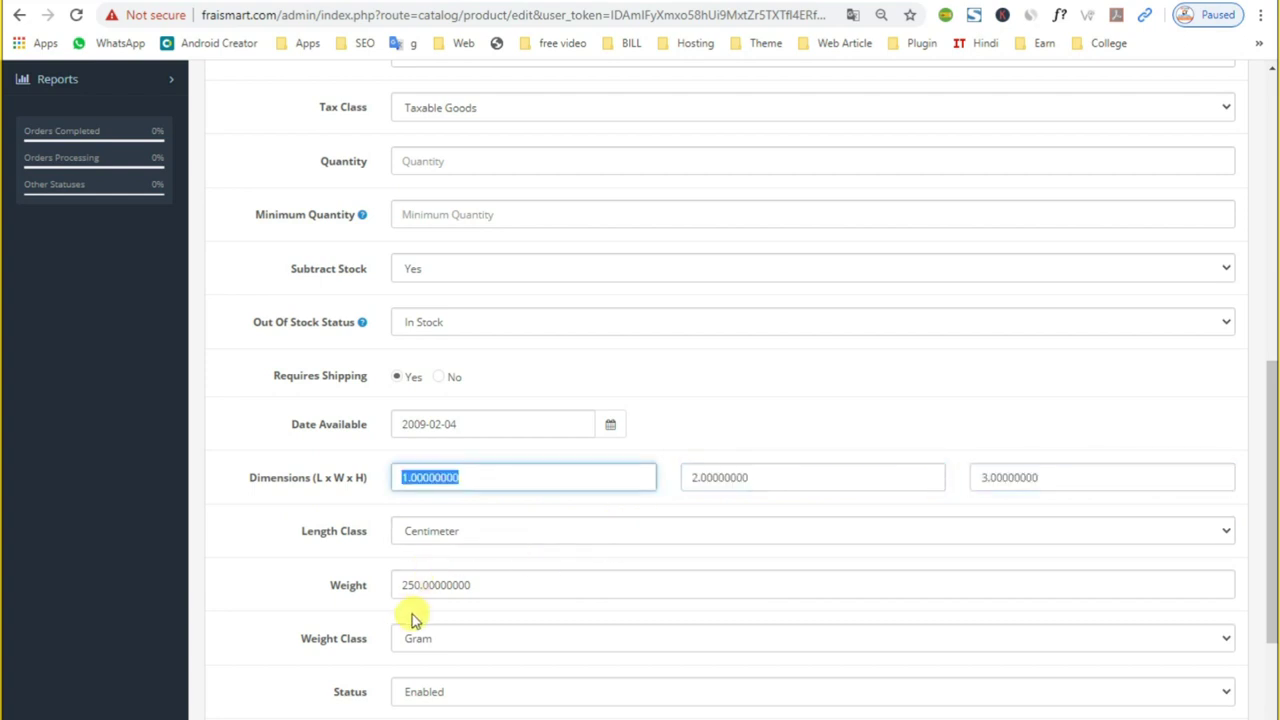
{"action": "scroll", "coordinate": [414, 614], "scroll_direction": "up", "scroll_amount": 12}
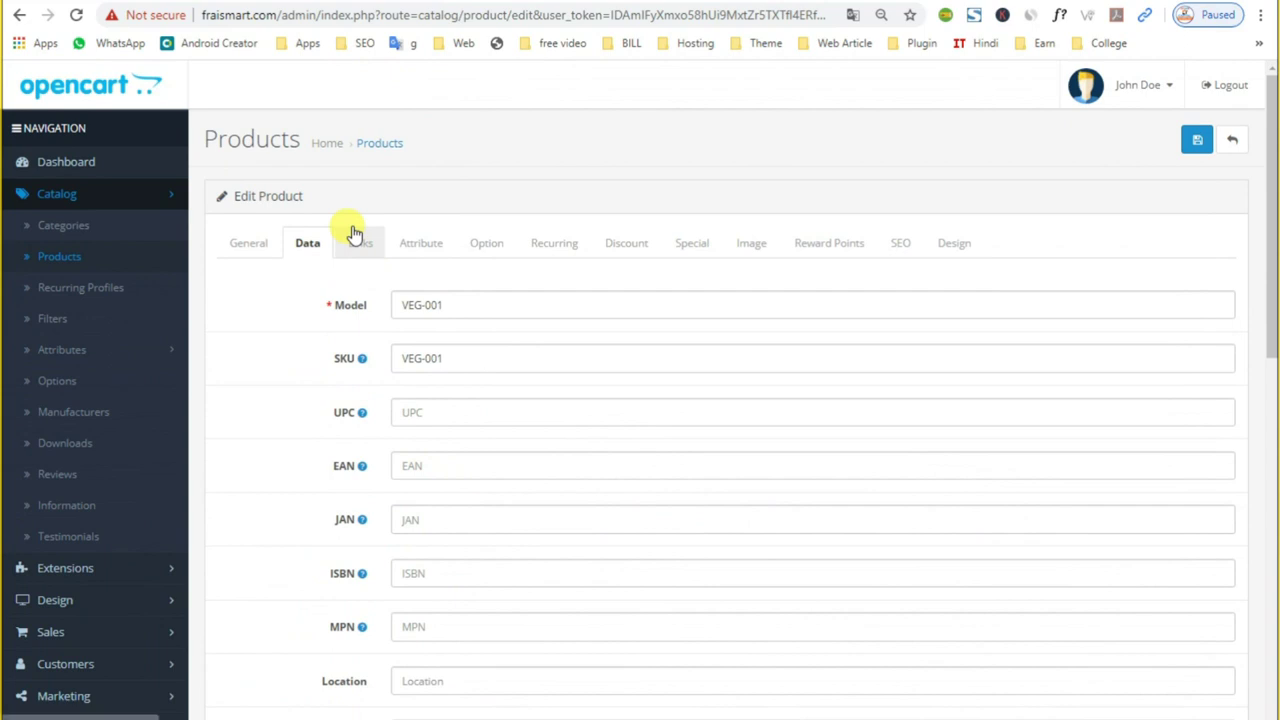
Step: In the Links settings, try replacing manufacturer Apple with 'Fra', then with --- None ---
{"action": "left_click", "coordinate": [356, 238]}
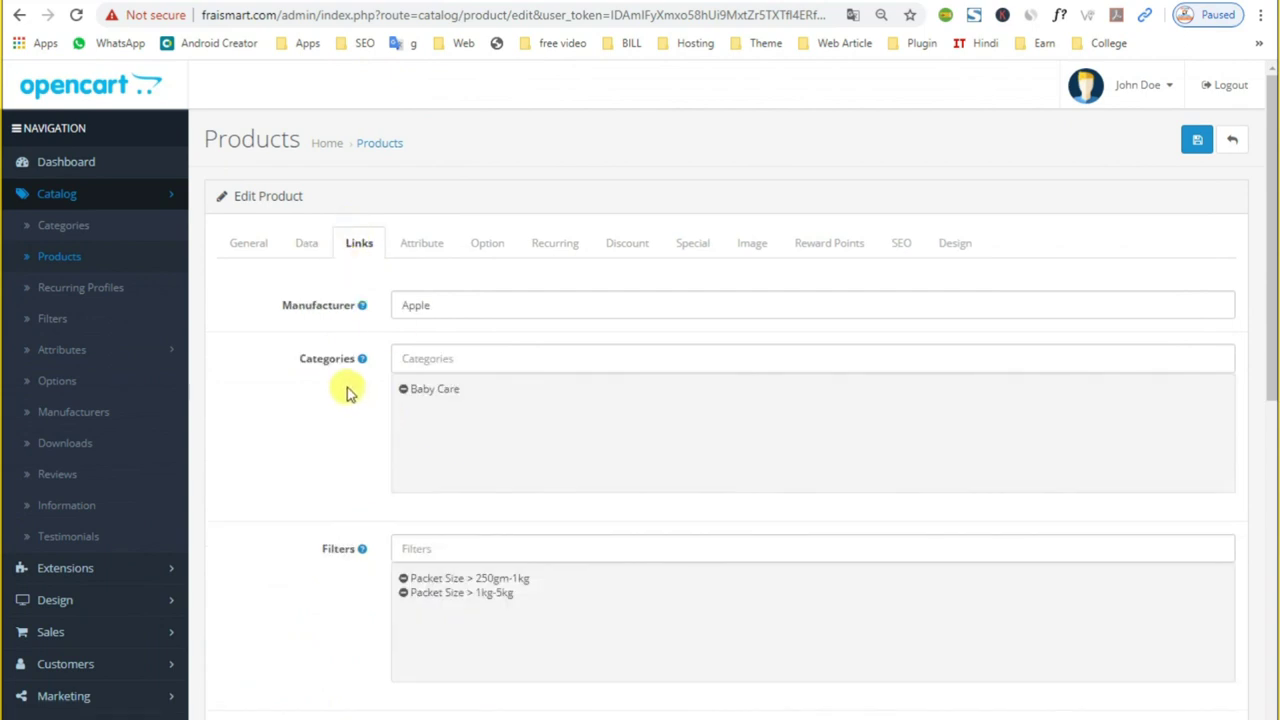
{"action": "left_click", "coordinate": [472, 308]}
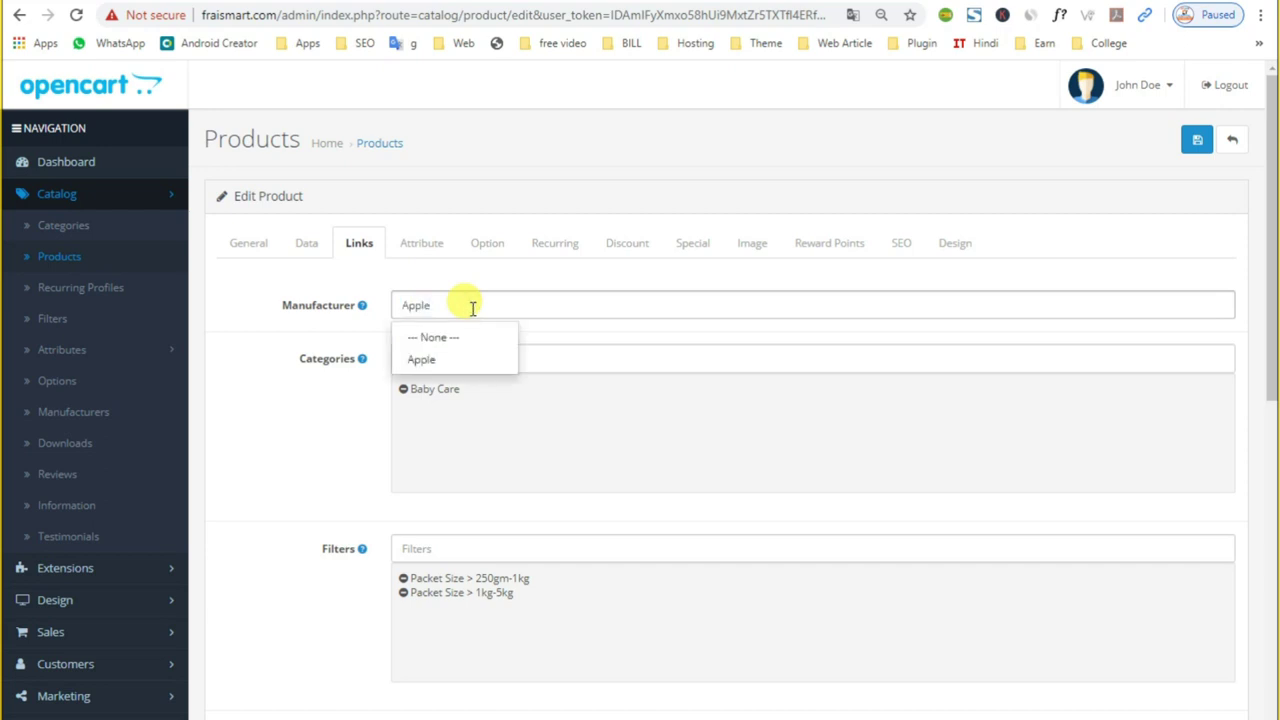
{"action": "left_click", "coordinate": [431, 362]}
{"action": "double_click", "coordinate": [418, 306]}
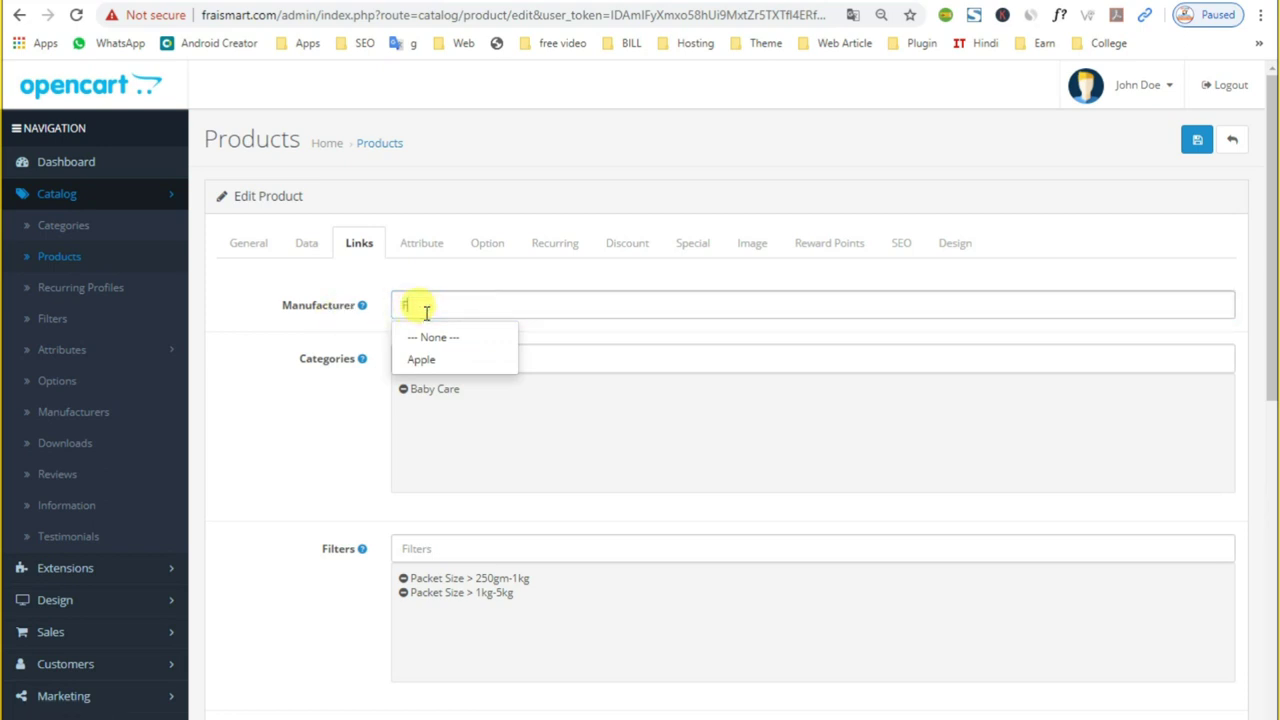
{"action": "type", "text": "FraisMart"}
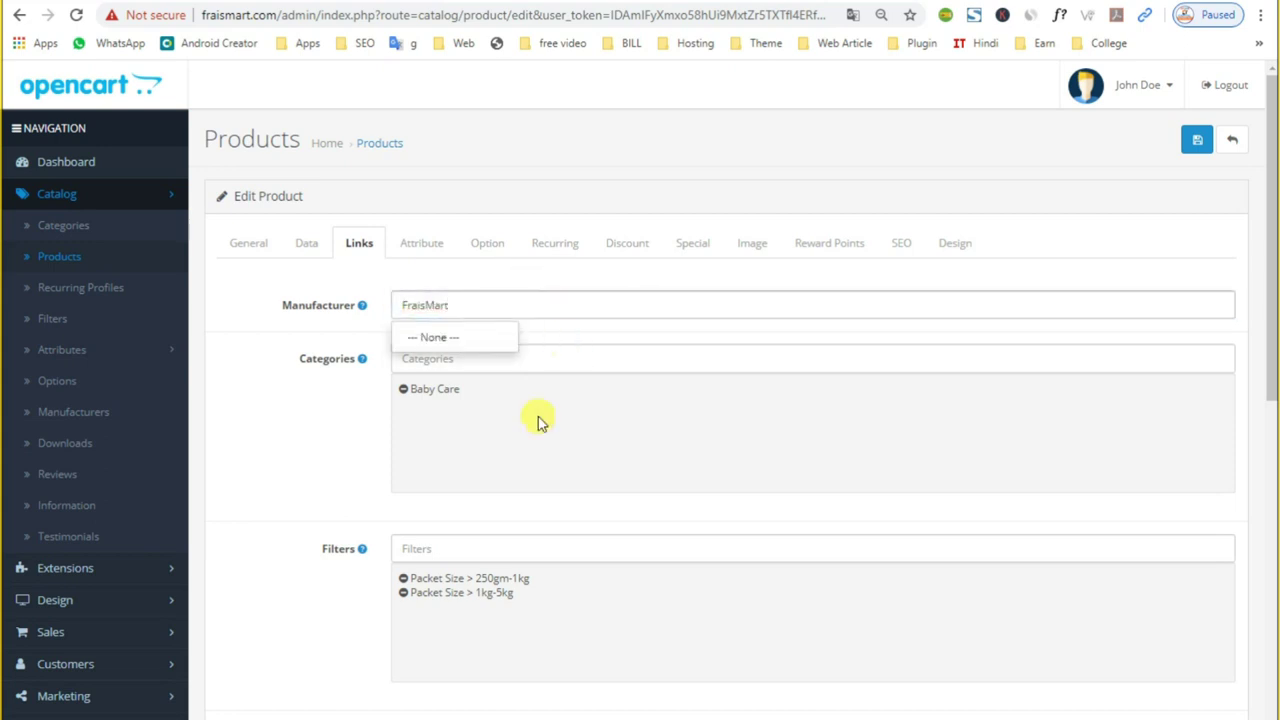
{"action": "left_click", "coordinate": [460, 358]}
{"action": "left_click", "coordinate": [450, 343]}
Step: Set the manufacturer to --- None --- again and type 'F' in the Manufacturer field
{"action": "triple_click", "coordinate": [451, 303]}
{"action": "left_click", "coordinate": [446, 345]}
{"action": "triple_click", "coordinate": [459, 307]}
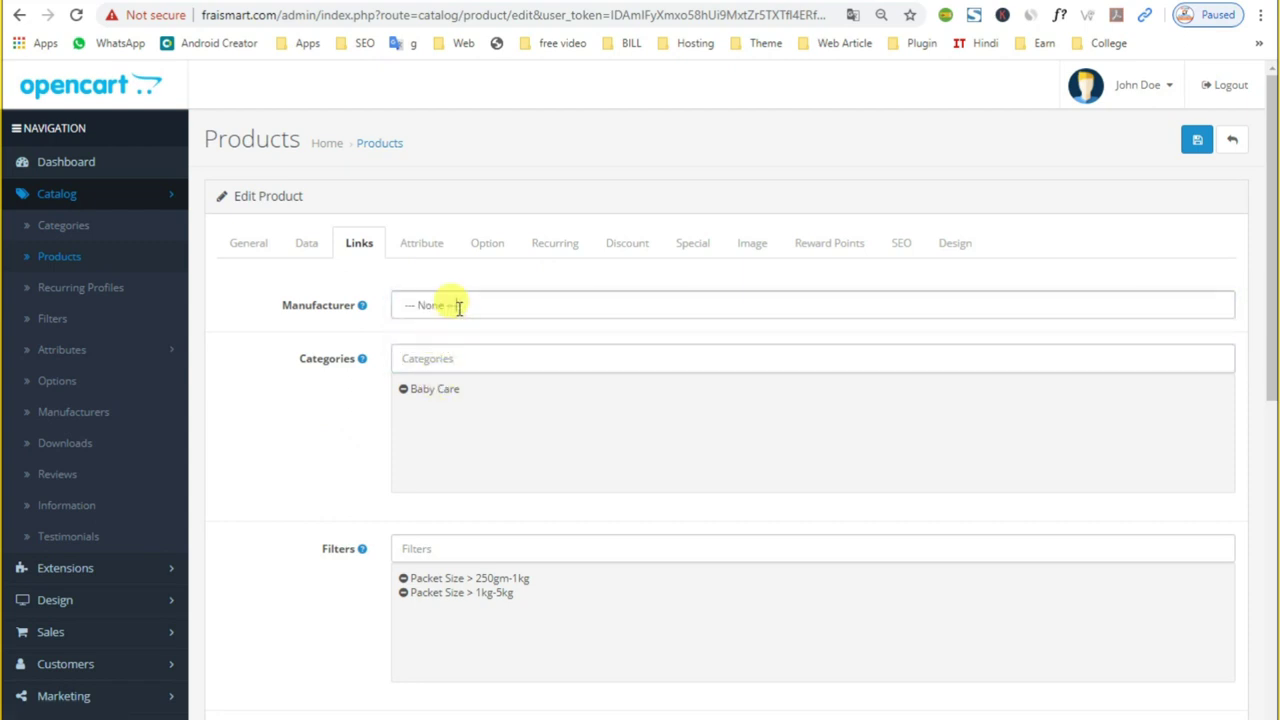
{"action": "triple_click", "coordinate": [428, 300]}
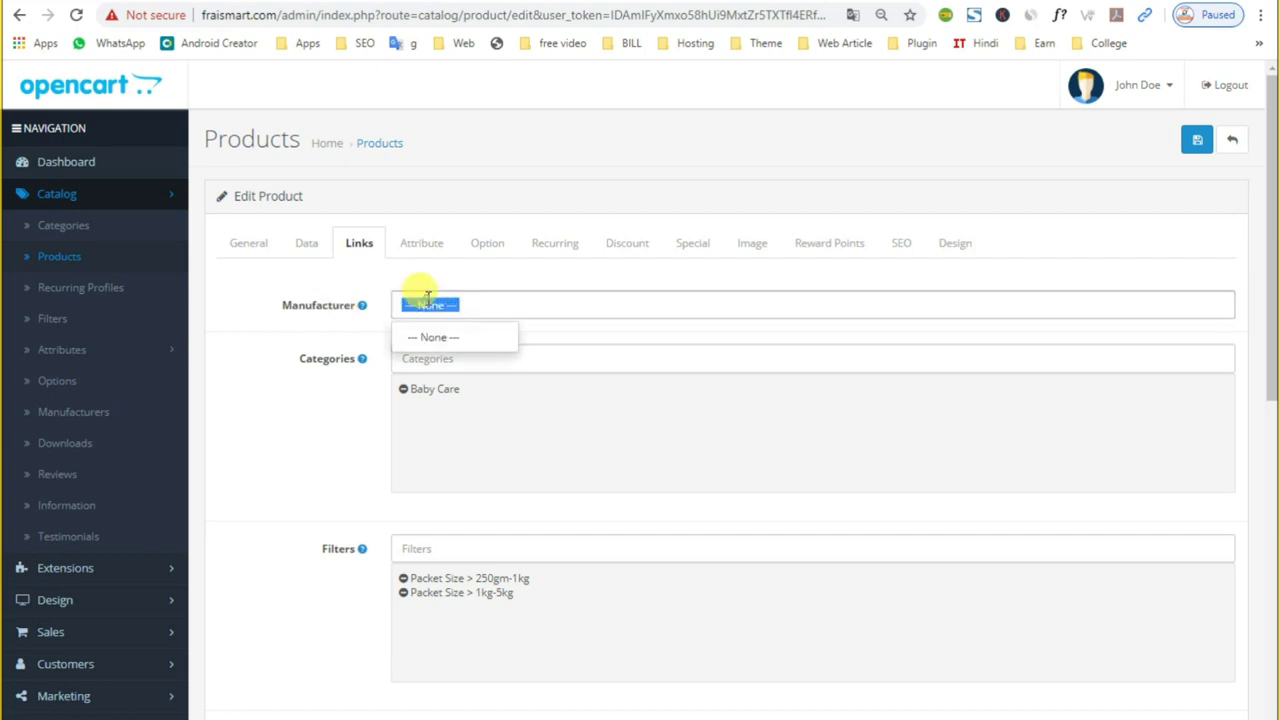
{"action": "left_click", "coordinate": [444, 341]}
{"action": "triple_click", "coordinate": [480, 298]}
{"action": "left_click", "coordinate": [481, 297]}
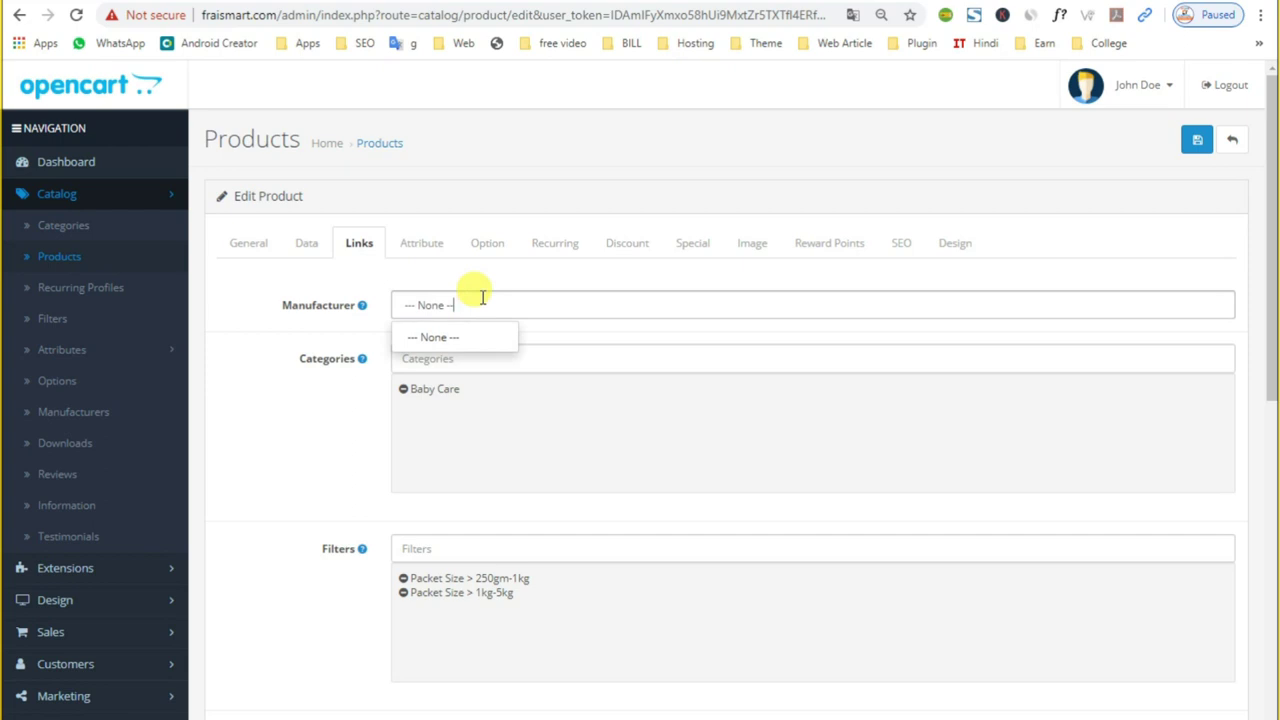
{"action": "type", "text": "Fo"}
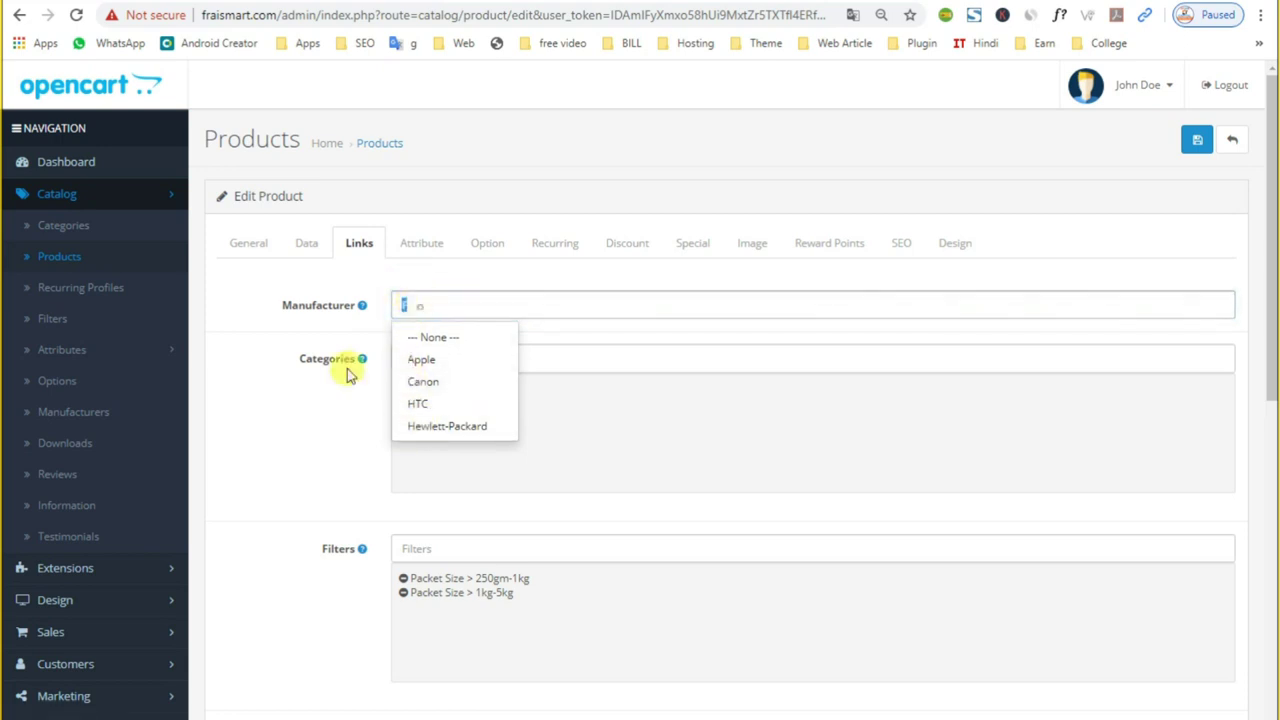
{"action": "left_click", "coordinate": [340, 385]}
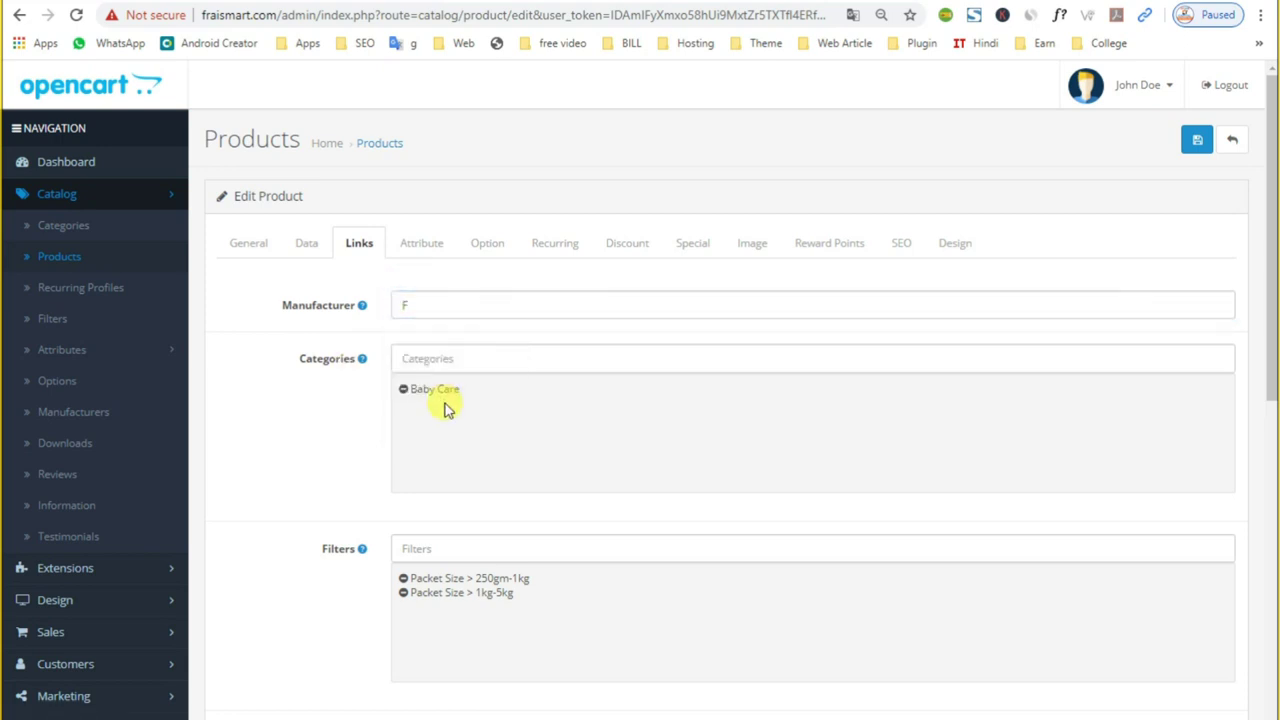
Step: Search categories for 'fresh', add Fruits & Vegetables > Fresh Vegetables, and remove Baby Care
{"action": "left_click", "coordinate": [437, 358]}
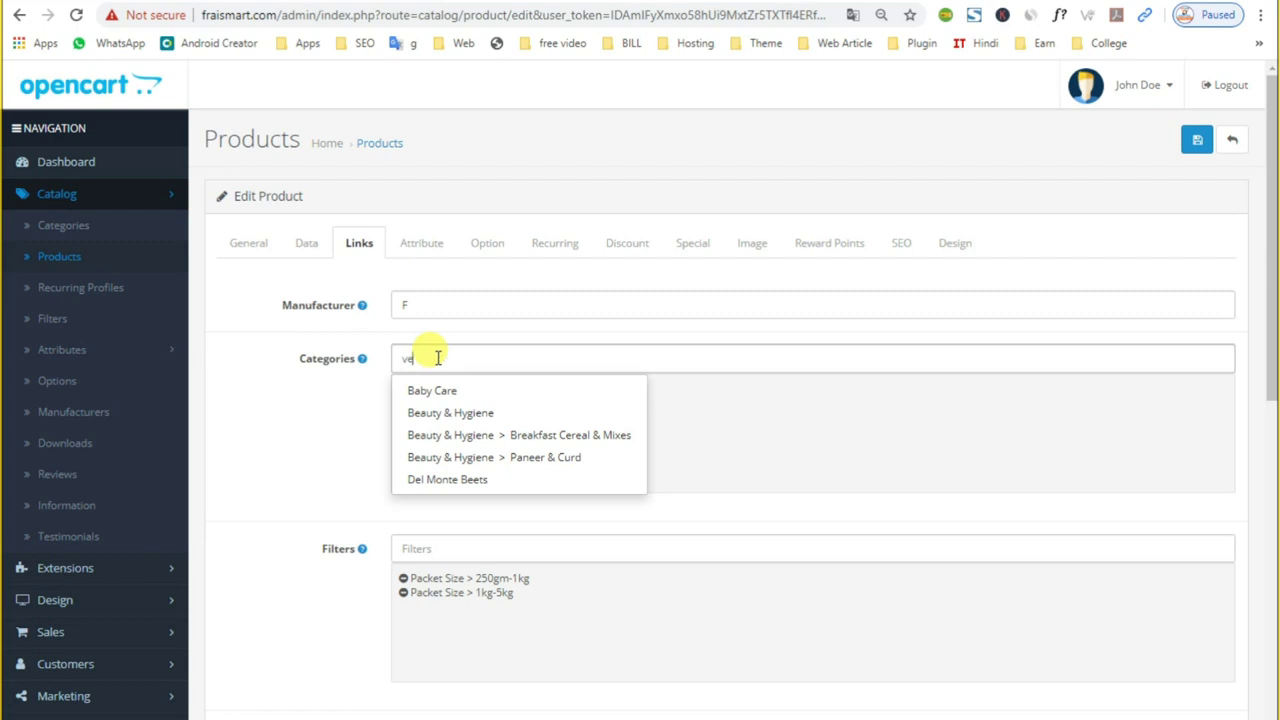
{"action": "key", "text": "BackSpace"}
{"action": "type", "text": "f"}
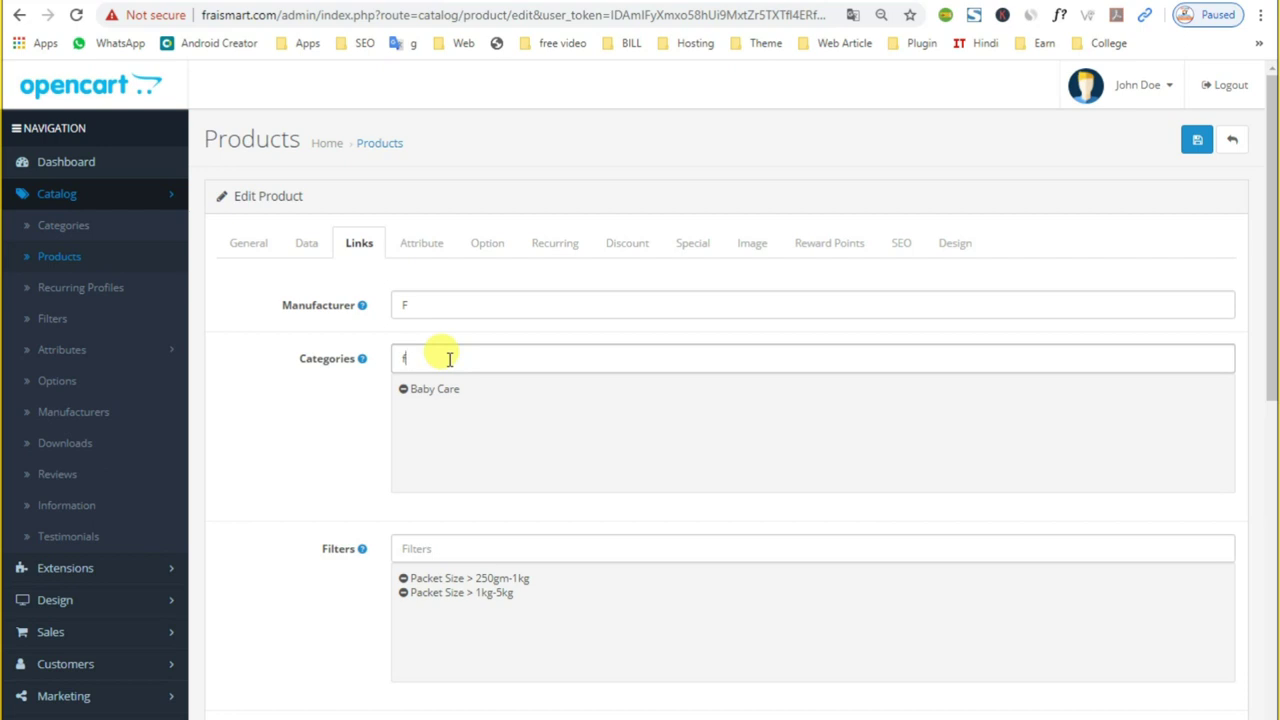
{"action": "type", "text": "eshsh"}
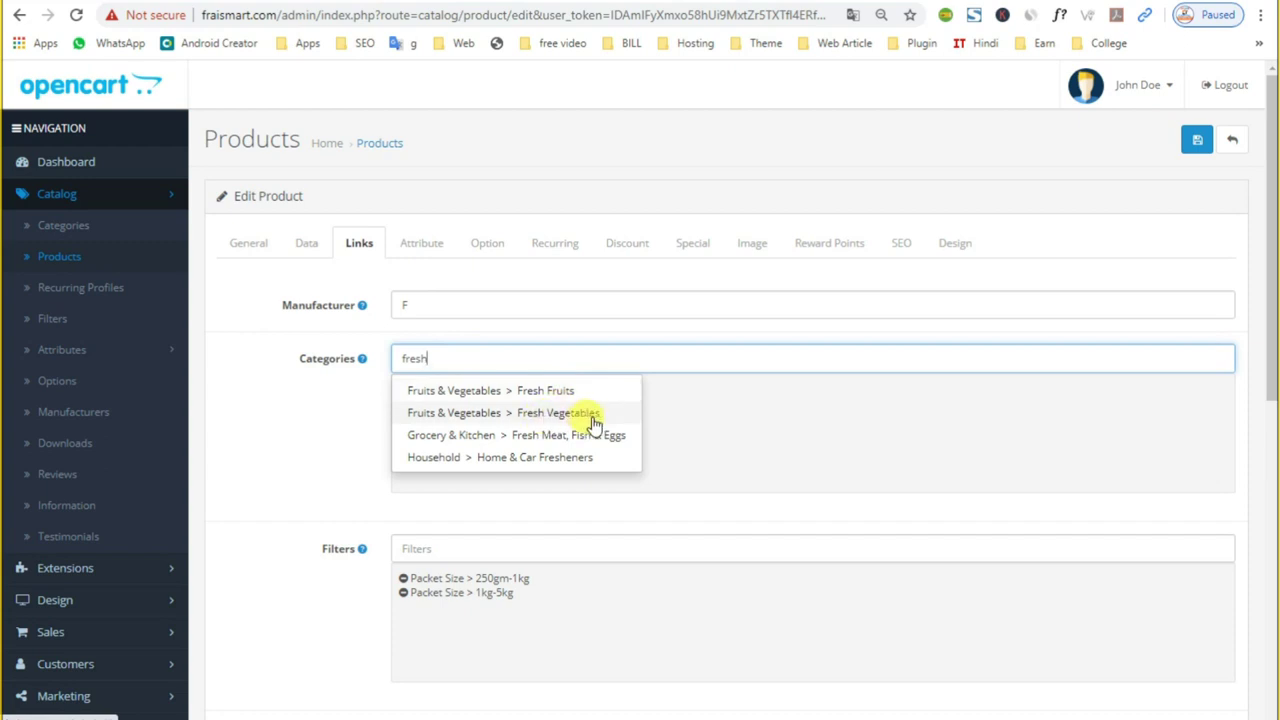
{"action": "left_click", "coordinate": [595, 424]}
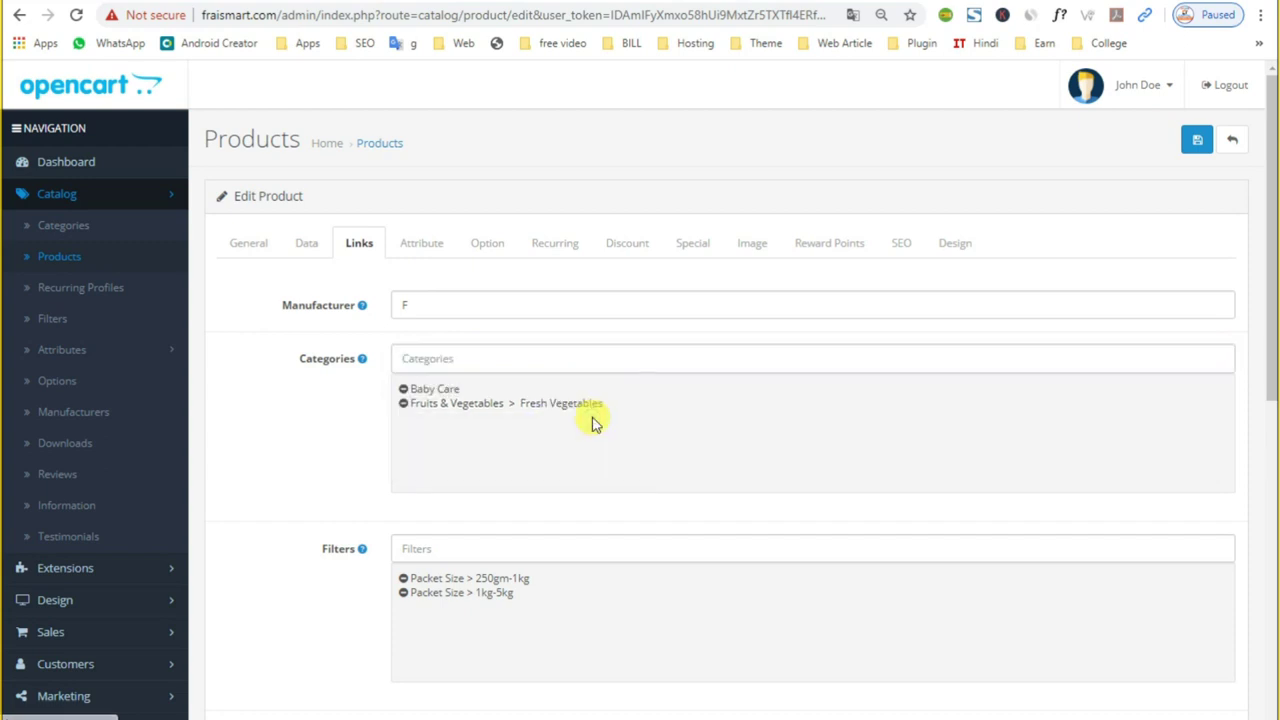
{"action": "left_click", "coordinate": [403, 390]}
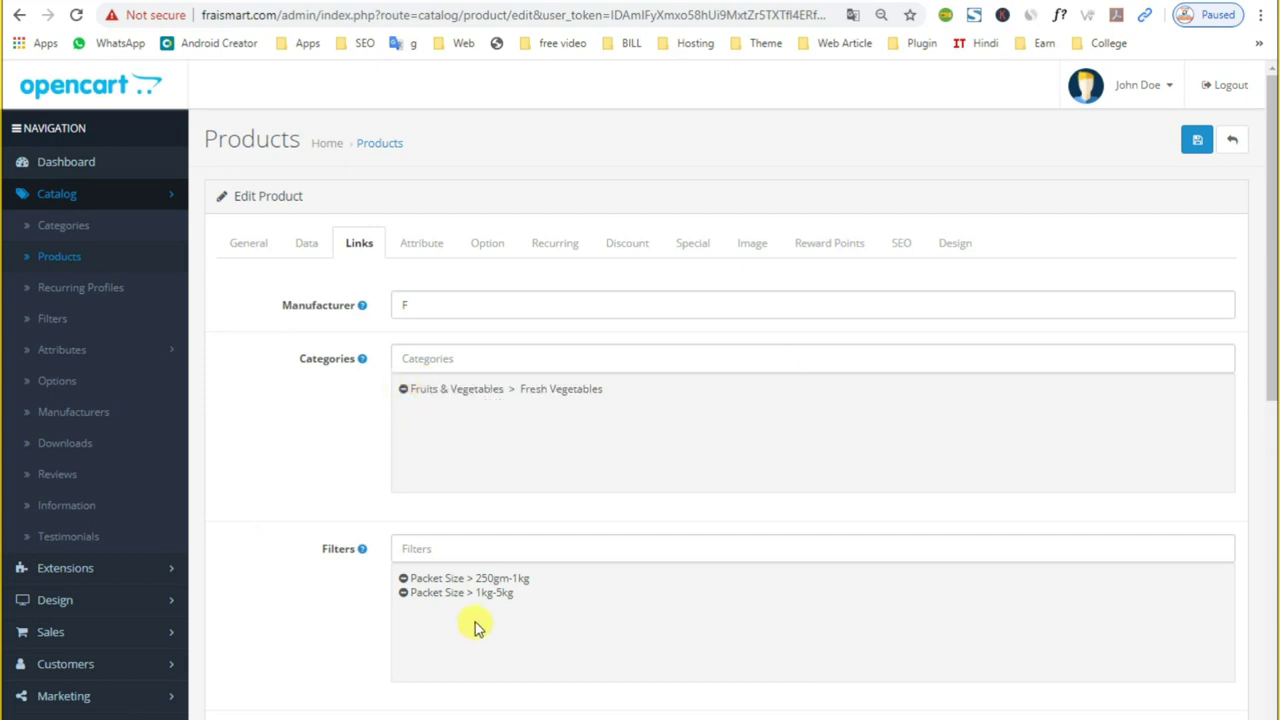
{"action": "scroll", "coordinate": [512, 498], "scroll_direction": "down", "scroll_amount": 1}
{"action": "scroll", "coordinate": [512, 498], "scroll_direction": "down", "scroll_amount": 1}
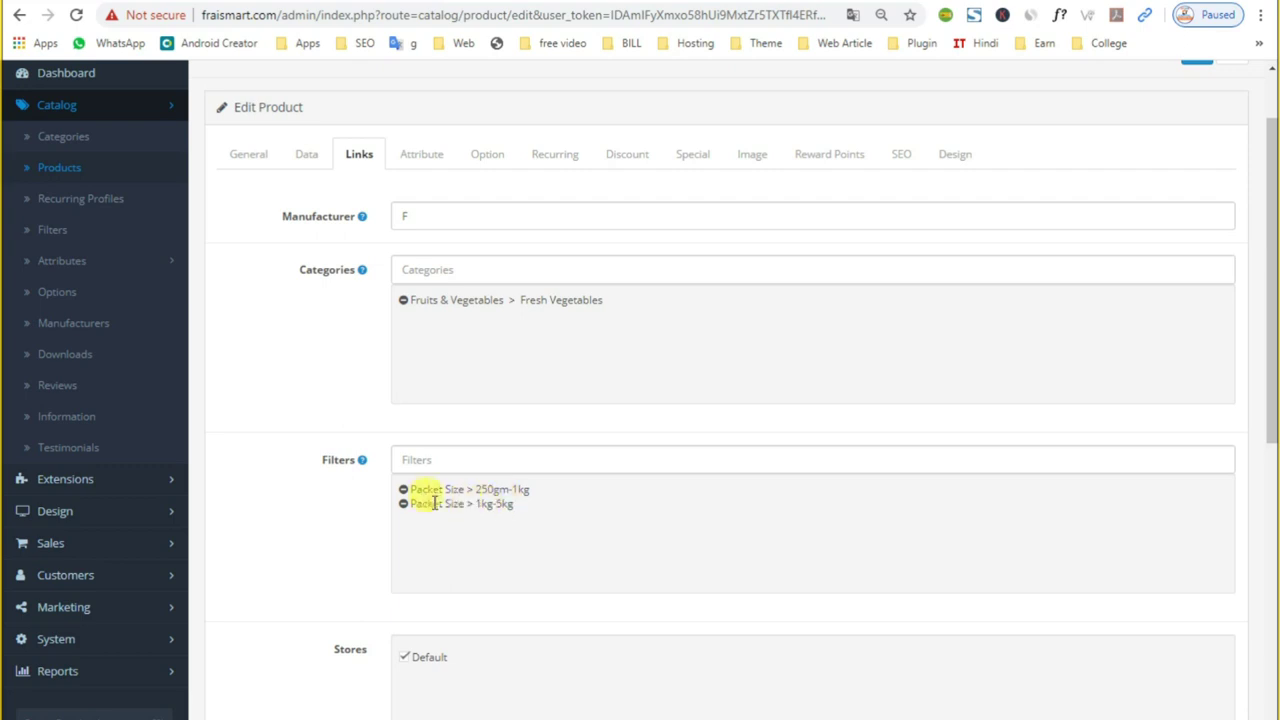
{"action": "scroll", "coordinate": [463, 491], "scroll_direction": "down", "scroll_amount": 1}
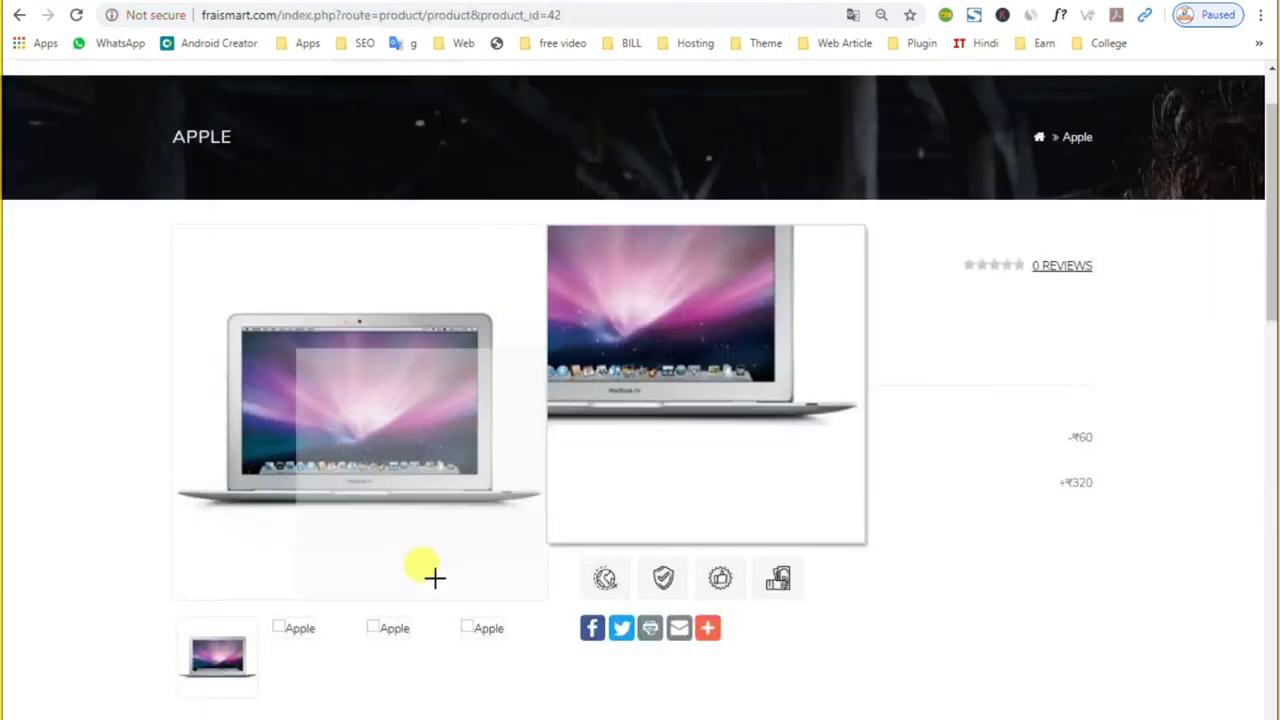
{"action": "scroll", "coordinate": [429, 571], "scroll_direction": "down", "scroll_amount": 2}
{"action": "scroll", "coordinate": [437, 600], "scroll_direction": "up", "scroll_amount": 3}
Step: Open a Grocery & Kitchen subcategory page and filter it to the 1kg-5kg packet size
{"action": "mouse_move", "coordinate": [292, 253]}
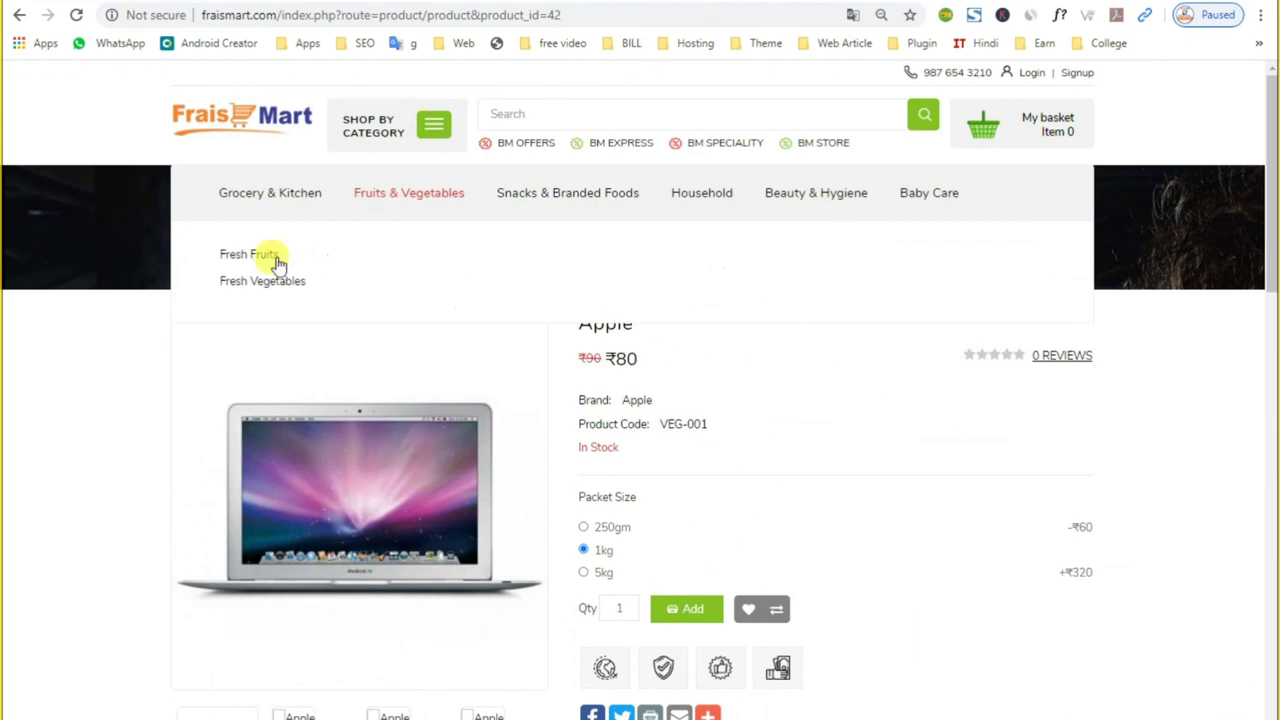
{"action": "mouse_move", "coordinate": [257, 200]}
{"action": "left_click", "coordinate": [248, 256]}
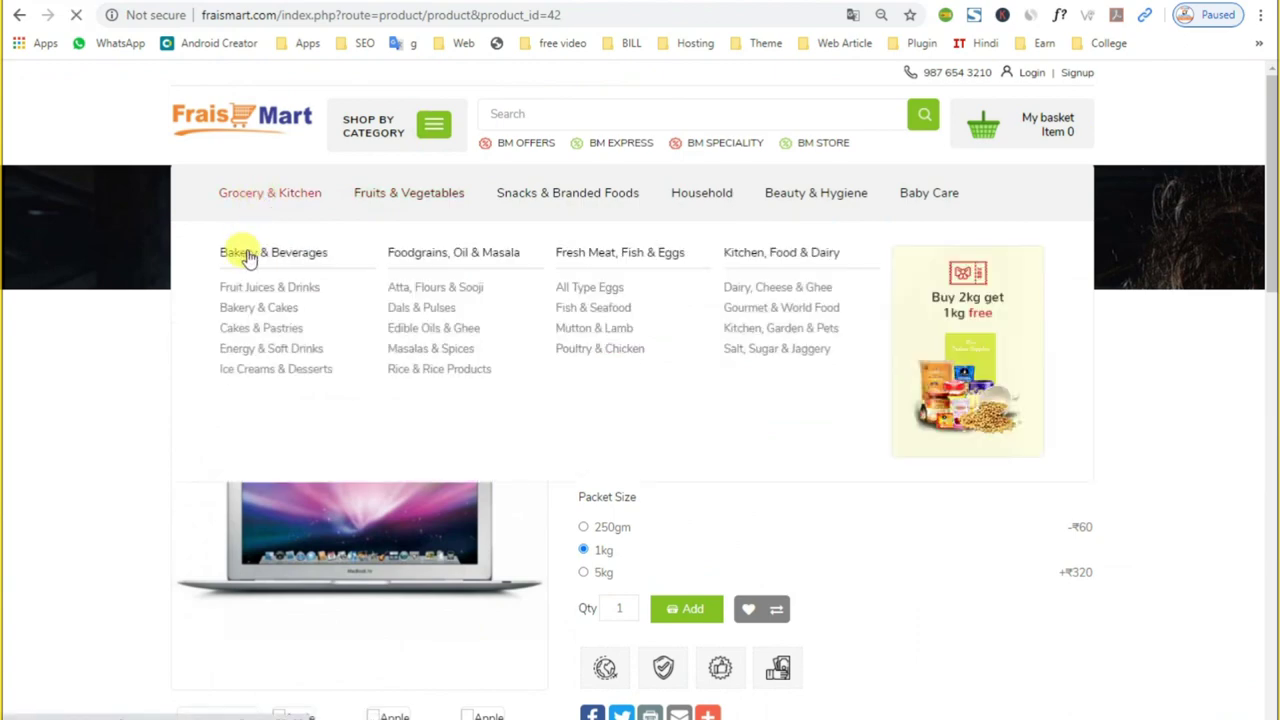
{"action": "scroll", "coordinate": [251, 557], "scroll_direction": "down", "scroll_amount": 3}
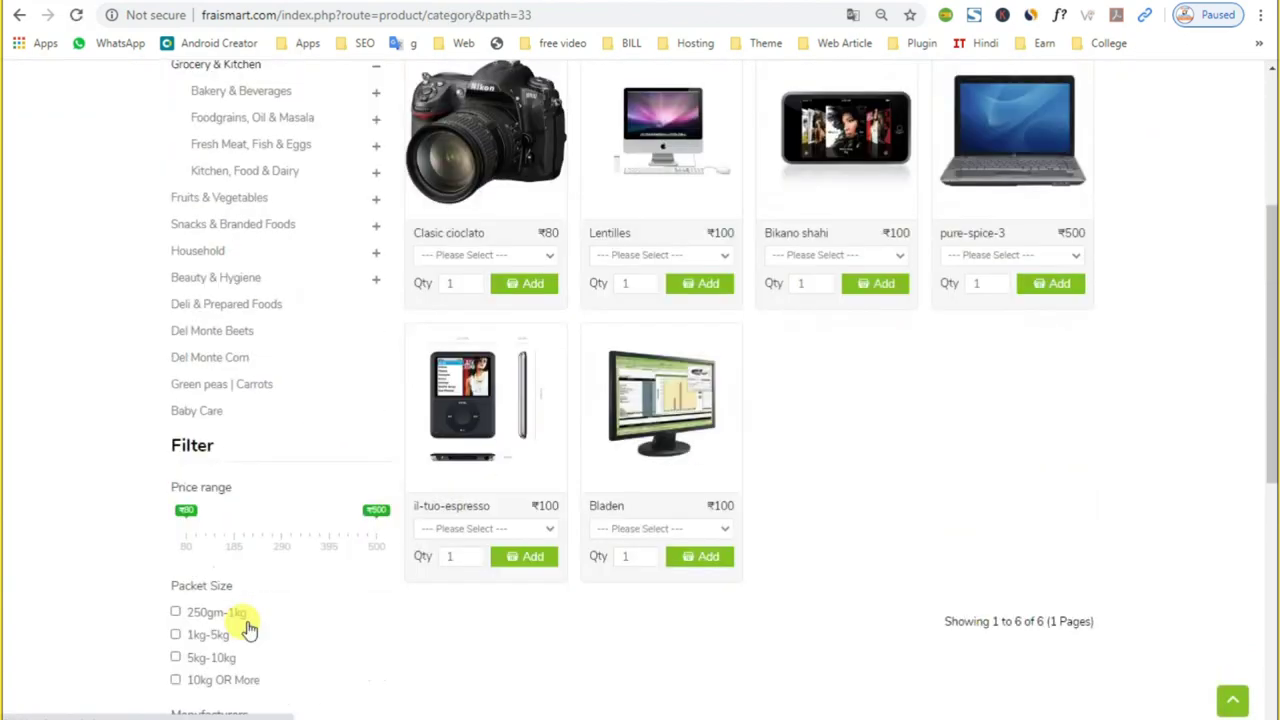
{"action": "scroll", "coordinate": [249, 628], "scroll_direction": "down", "scroll_amount": 1}
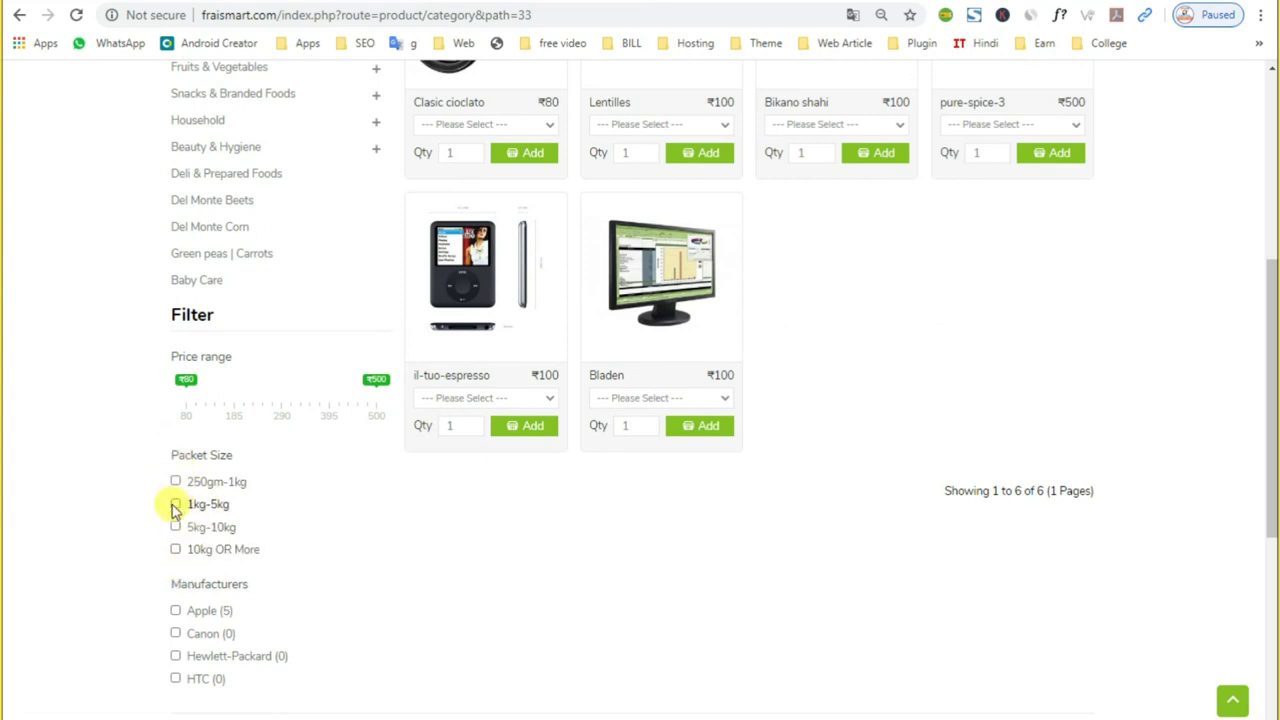
{"action": "left_click", "coordinate": [175, 506]}
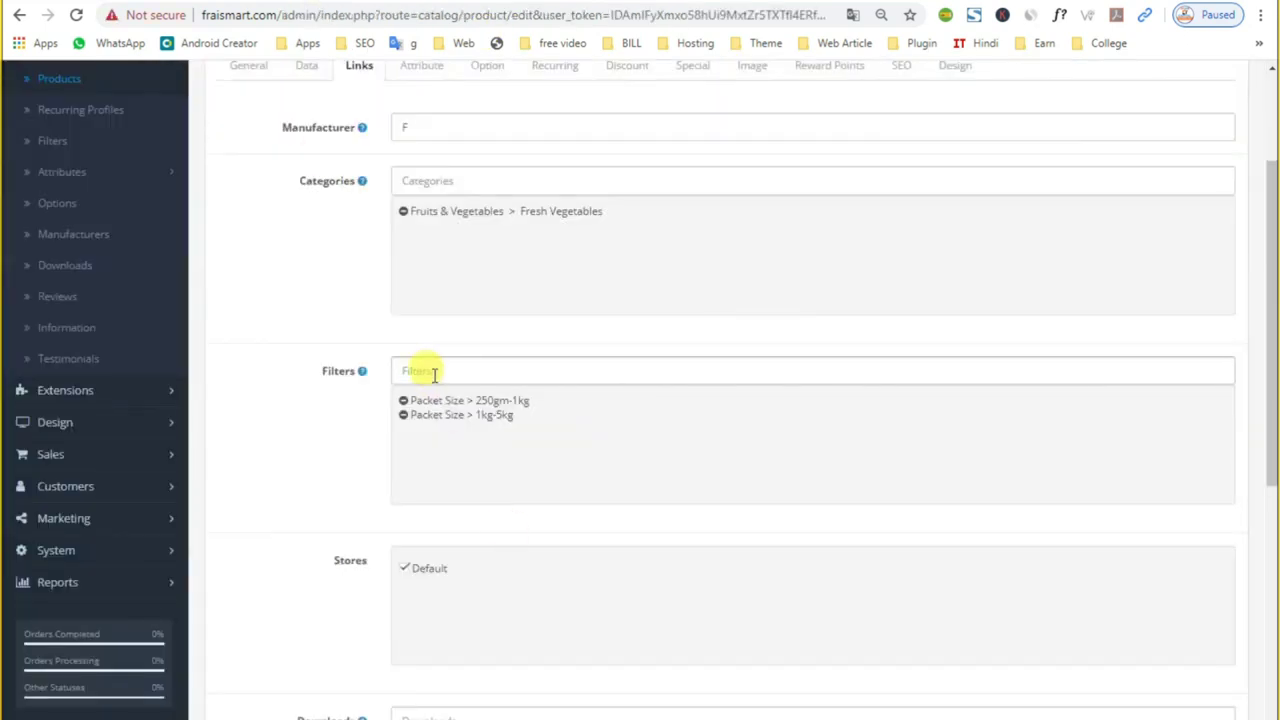
{"action": "left_click", "coordinate": [434, 373]}
{"action": "scroll", "coordinate": [366, 474], "scroll_direction": "down", "scroll_amount": 1}
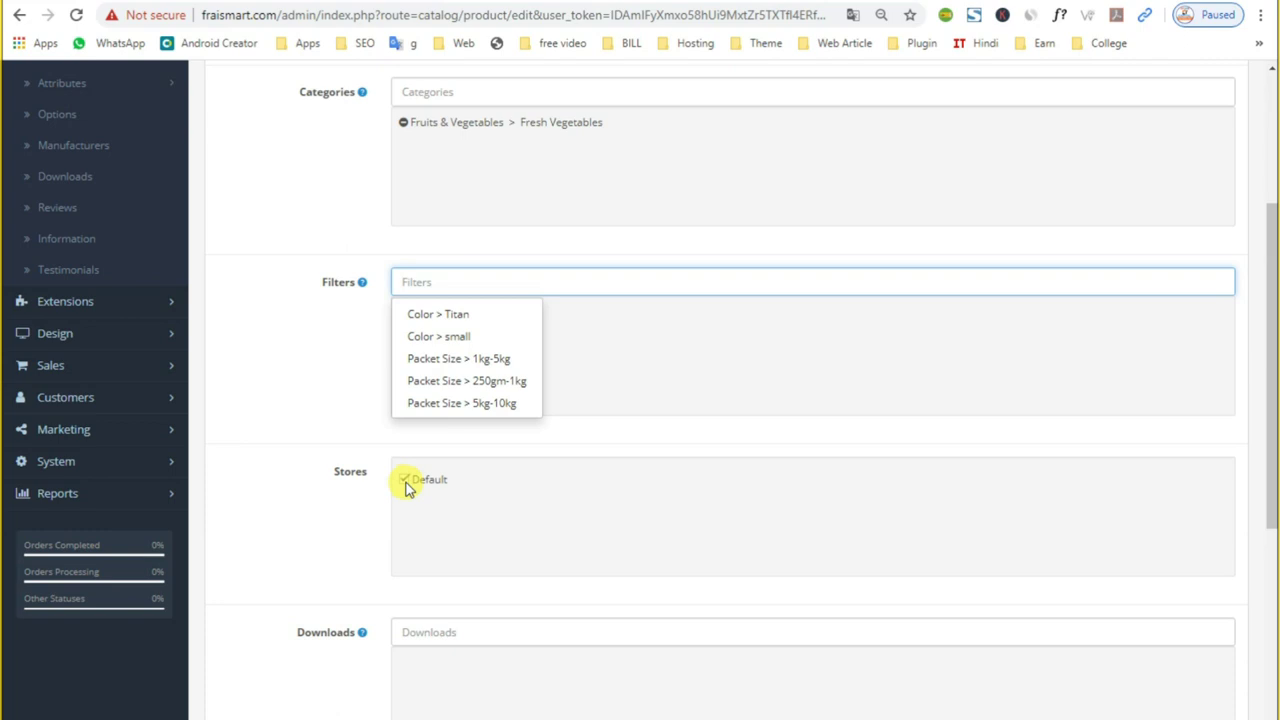
{"action": "left_click", "coordinate": [671, 365]}
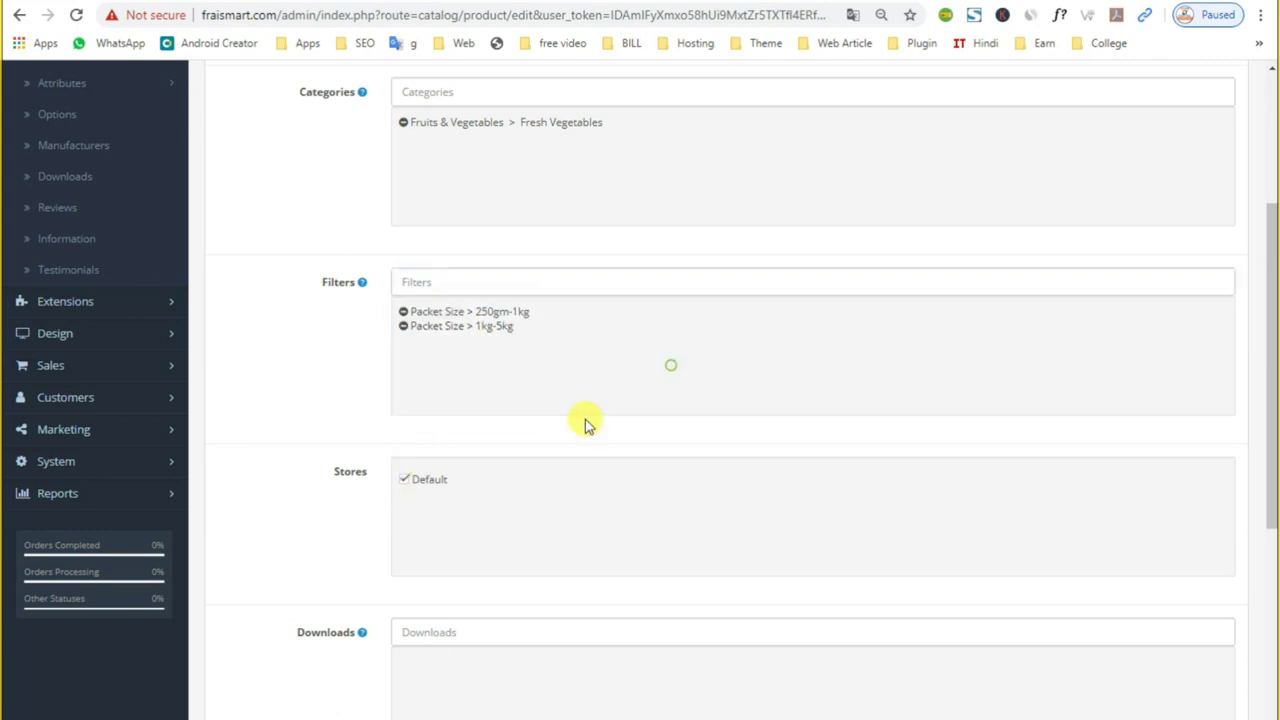
{"action": "scroll", "coordinate": [463, 566], "scroll_direction": "down", "scroll_amount": 1}
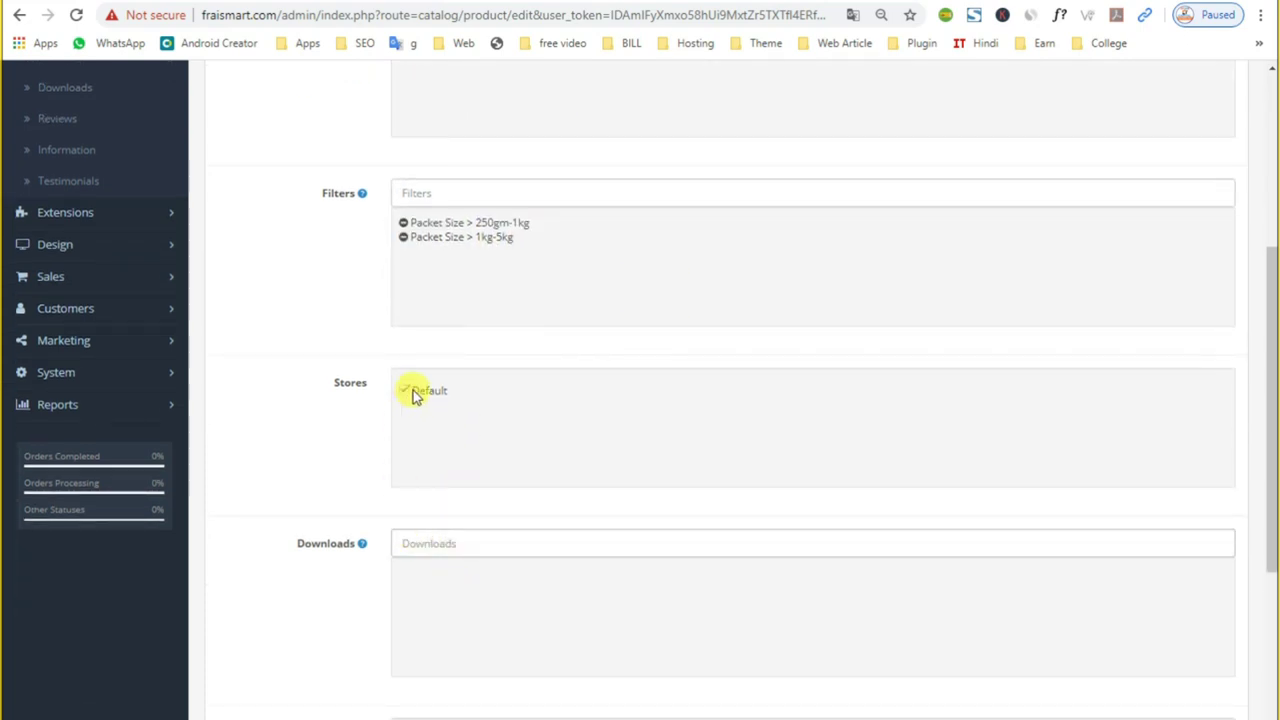
{"action": "scroll", "coordinate": [446, 529], "scroll_direction": "down", "scroll_amount": 3}
{"action": "left_click", "coordinate": [443, 283]}
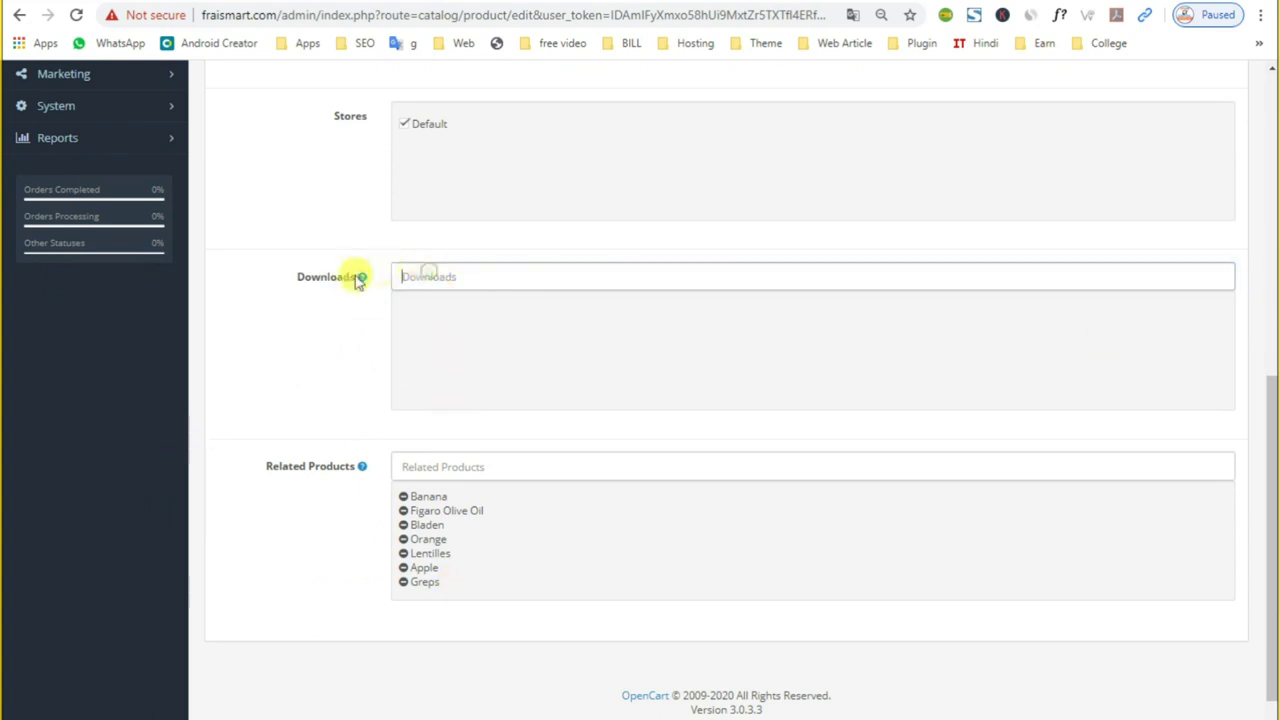
{"action": "mouse_move", "coordinate": [363, 283]}
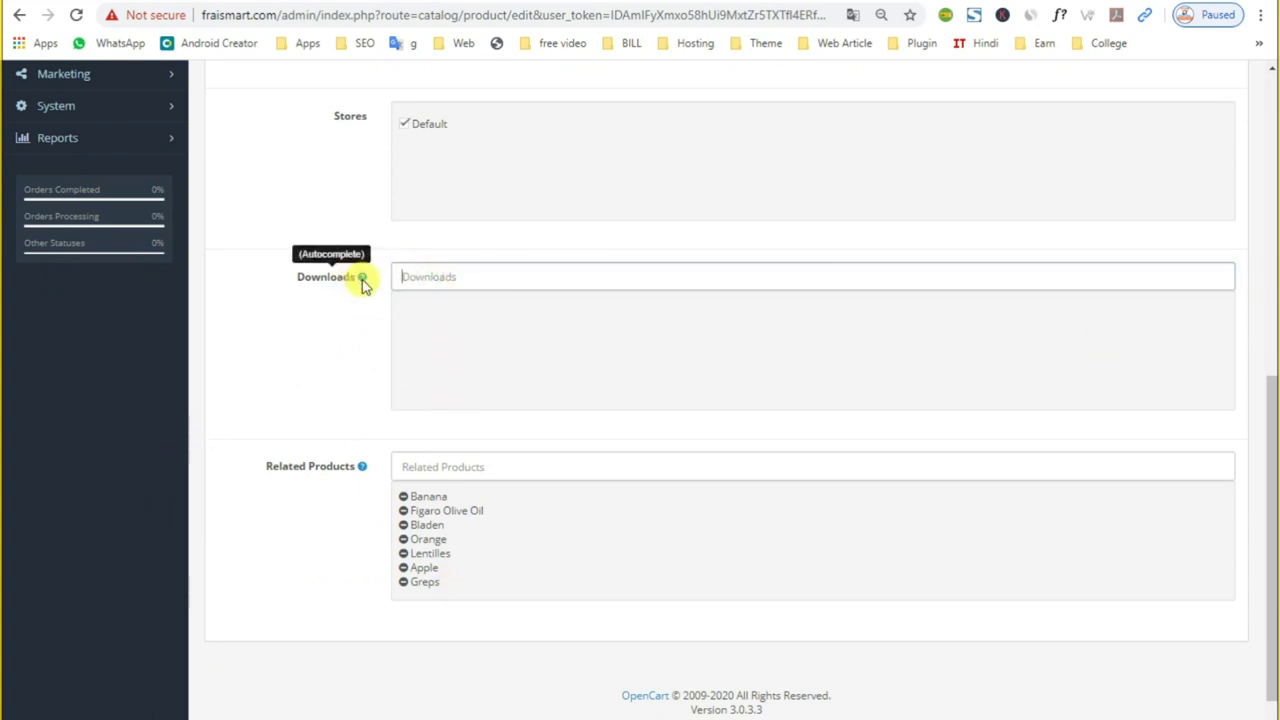
{"action": "left_click", "coordinate": [449, 283]}
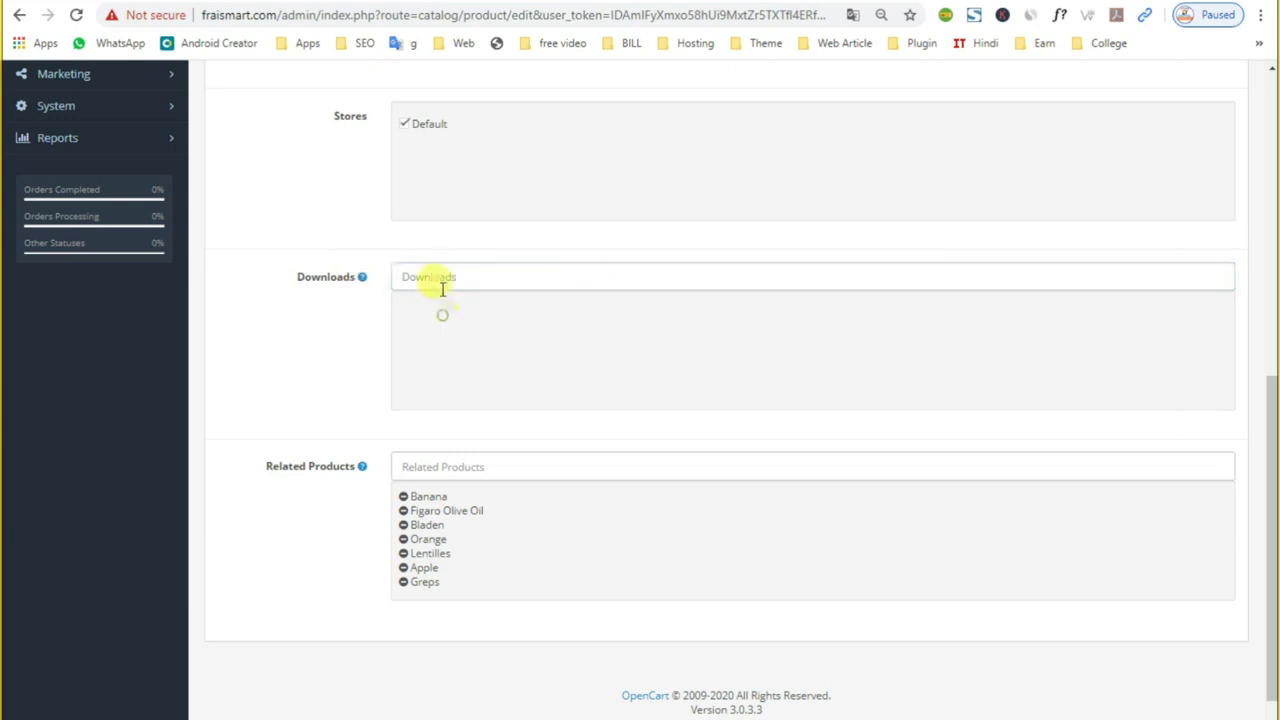
{"action": "left_click", "coordinate": [432, 466]}
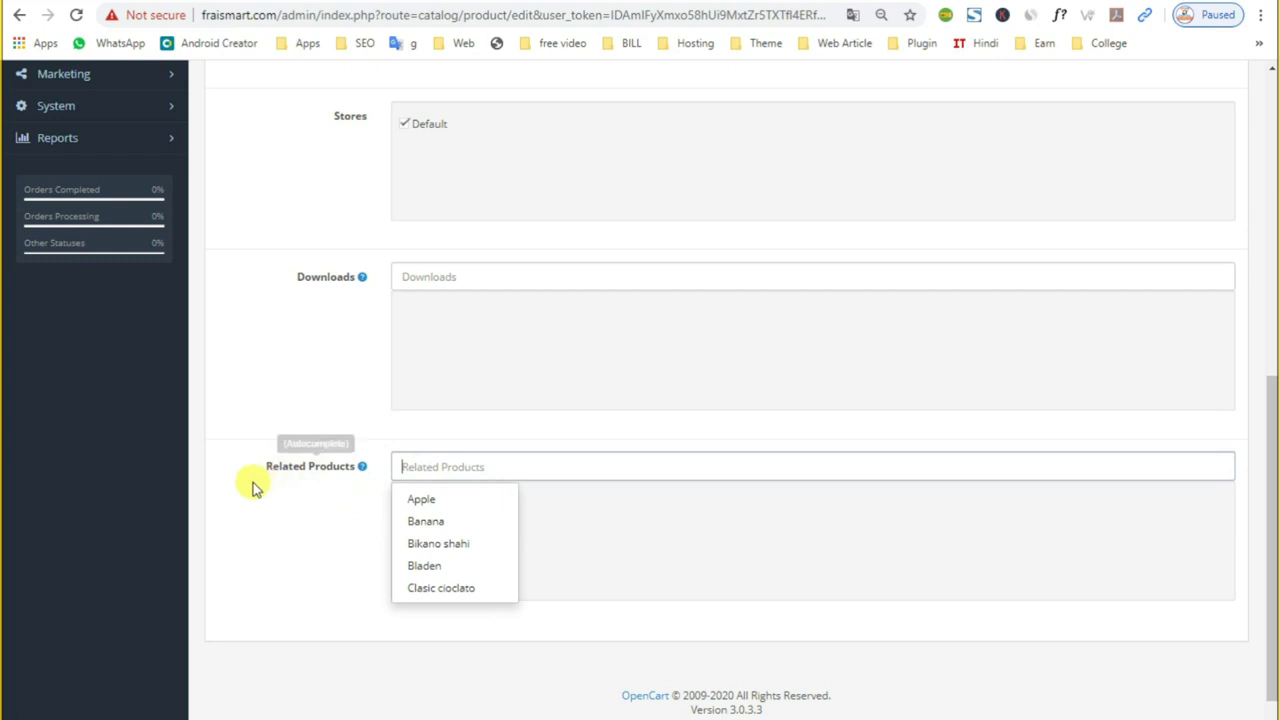
{"action": "left_click", "coordinate": [265, 510]}
{"action": "left_click", "coordinate": [455, 464]}
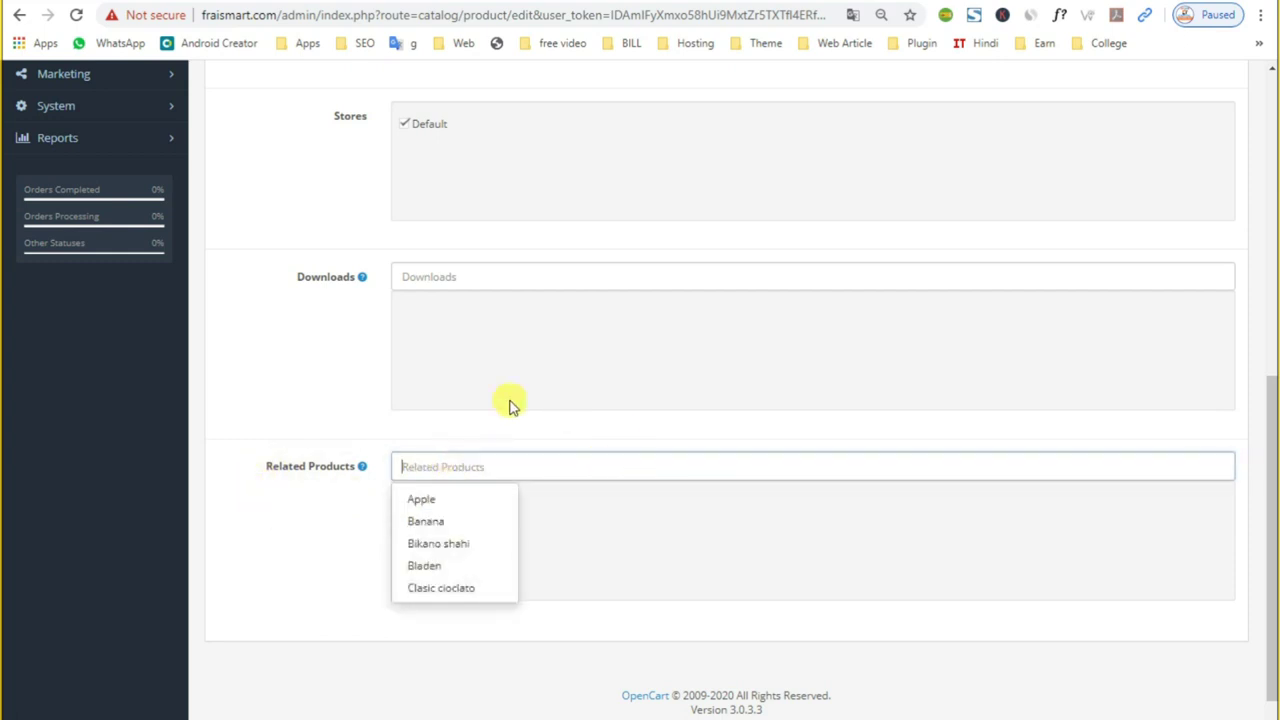
{"action": "left_click", "coordinate": [360, 374]}
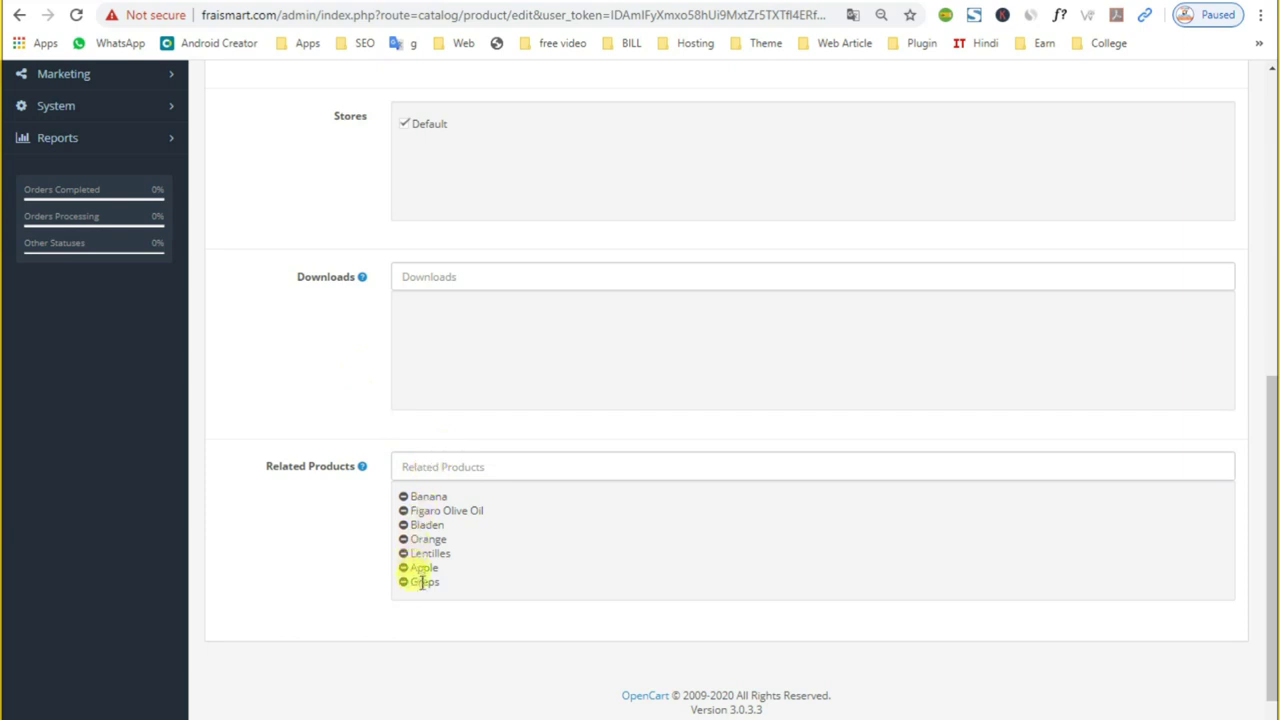
{"action": "left_click", "coordinate": [434, 465]}
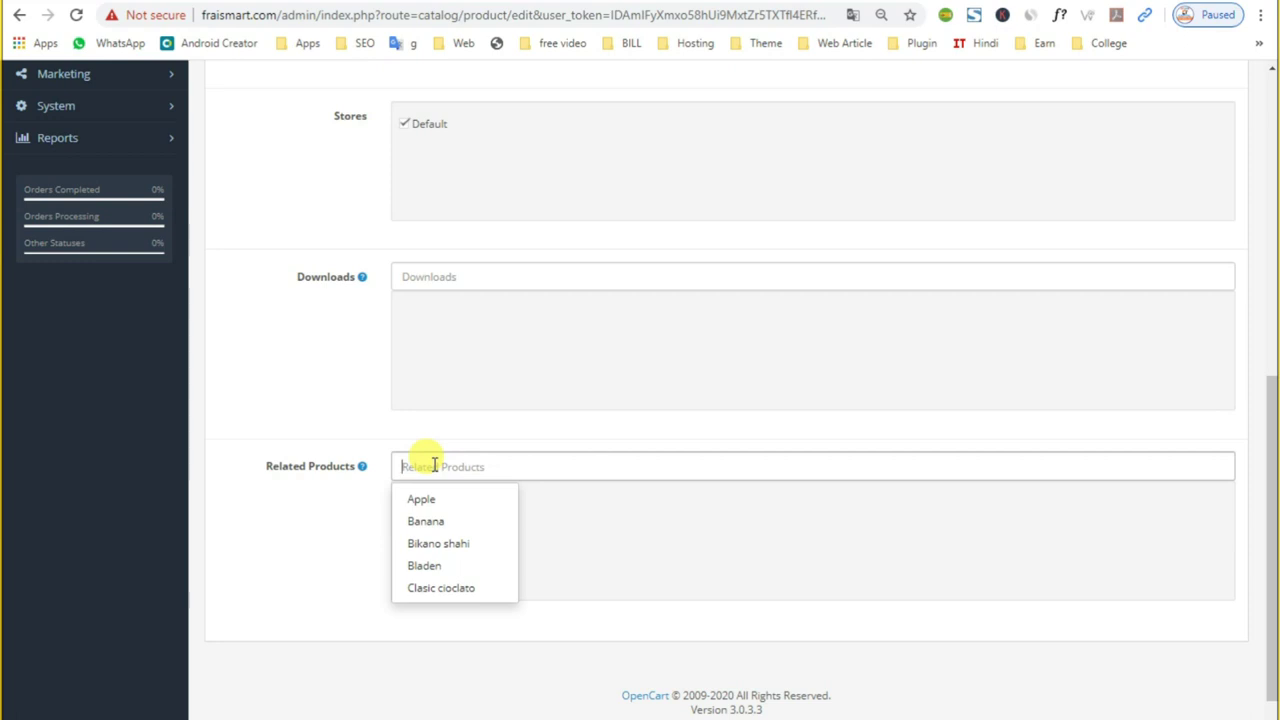
{"action": "left_click", "coordinate": [370, 586]}
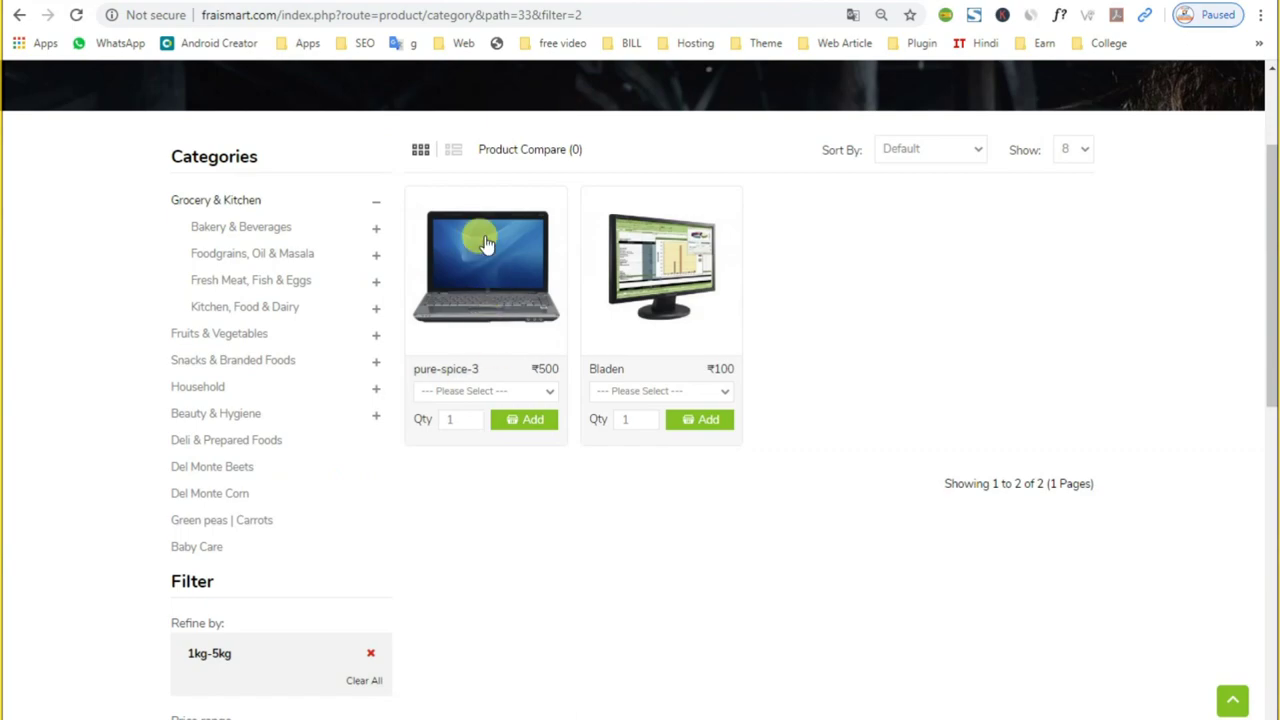
Step: Go to the FraisMart home page via the logo and scroll down to Baby Care
{"action": "left_click", "coordinate": [374, 218]}
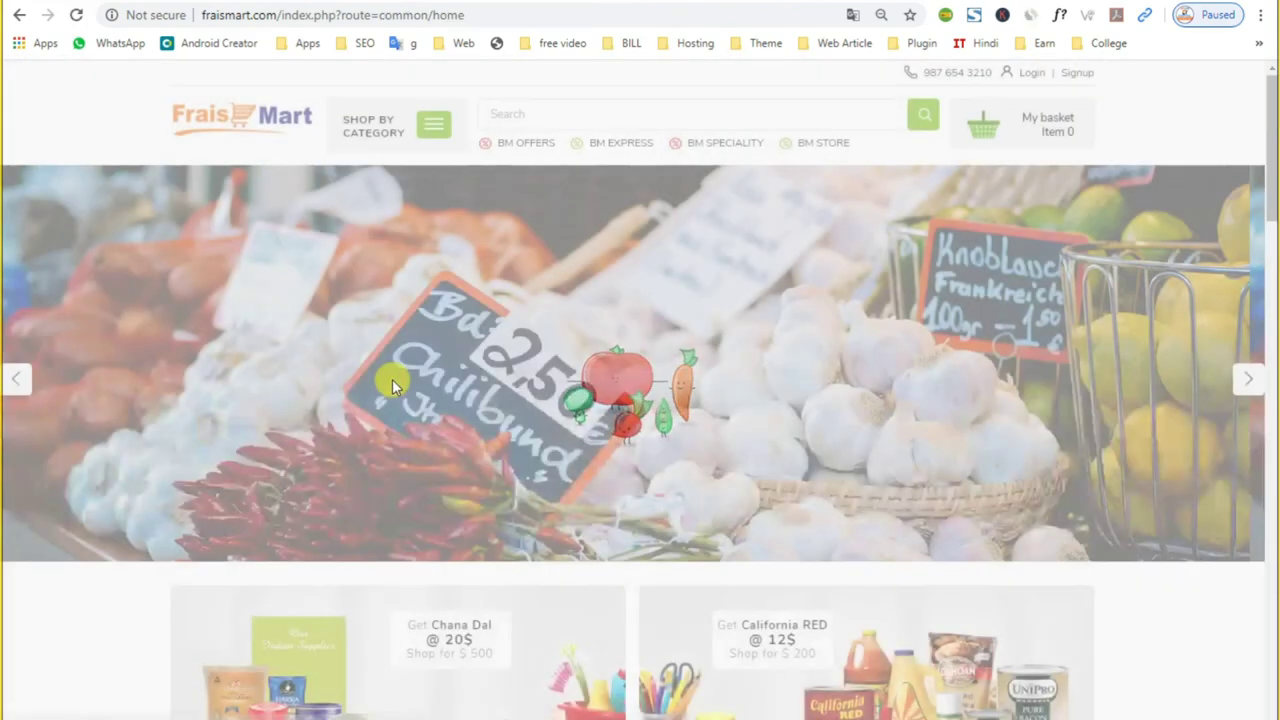
{"action": "scroll", "coordinate": [392, 380], "scroll_direction": "down", "scroll_amount": 10}
{"action": "scroll", "coordinate": [418, 500], "scroll_direction": "down", "scroll_amount": 5}
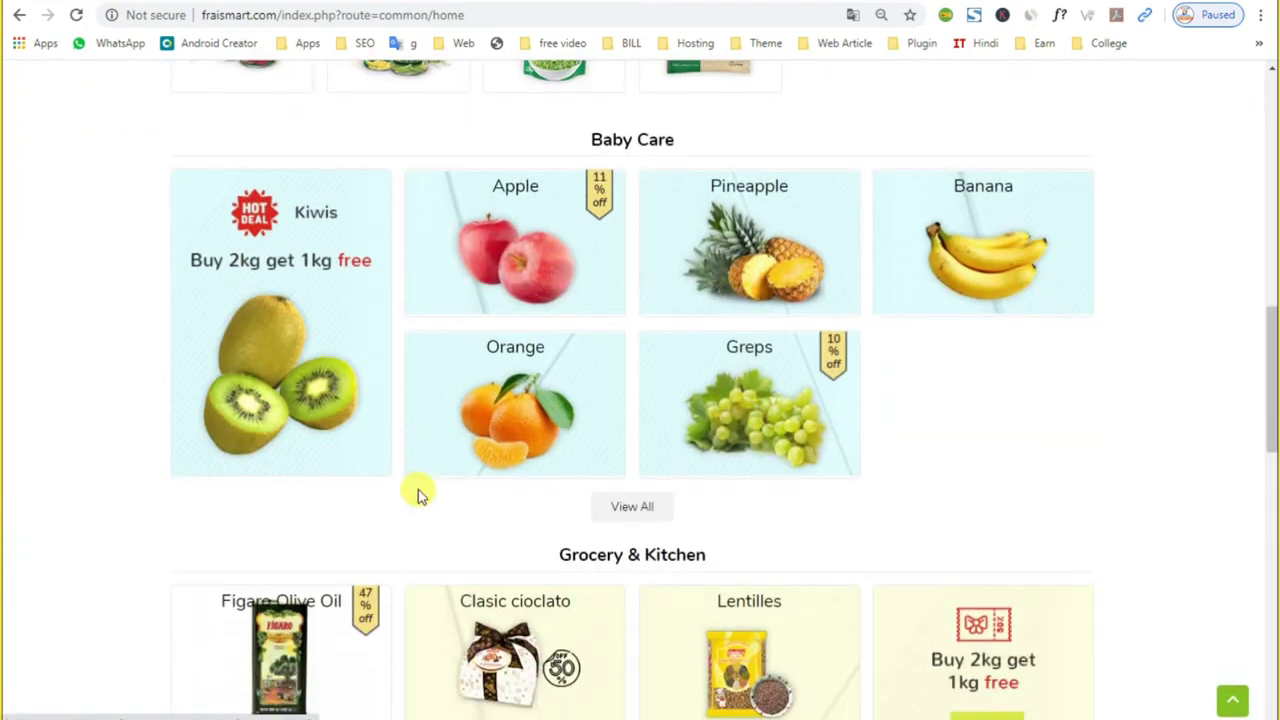
Step: Look at the pure-spice-3 product, then open the Apple product page in the storefront
{"action": "scroll", "coordinate": [330, 462], "scroll_direction": "down", "scroll_amount": 4}
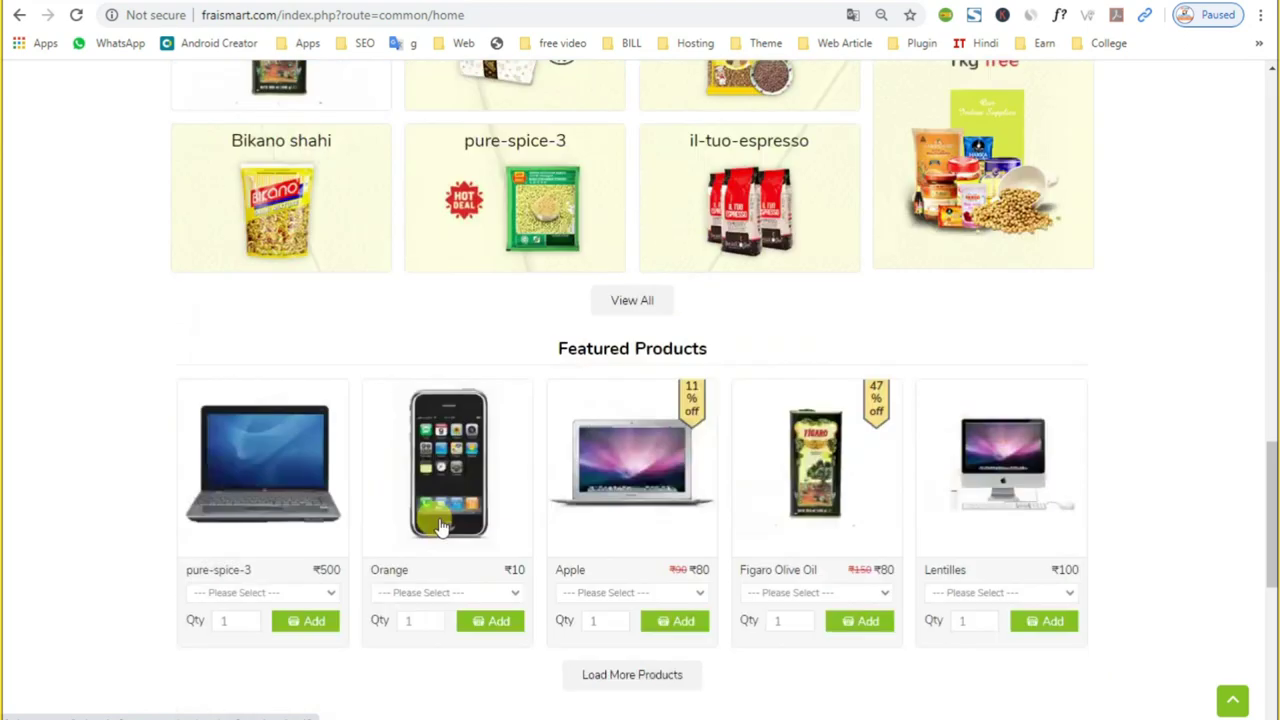
{"action": "left_click", "coordinate": [280, 510]}
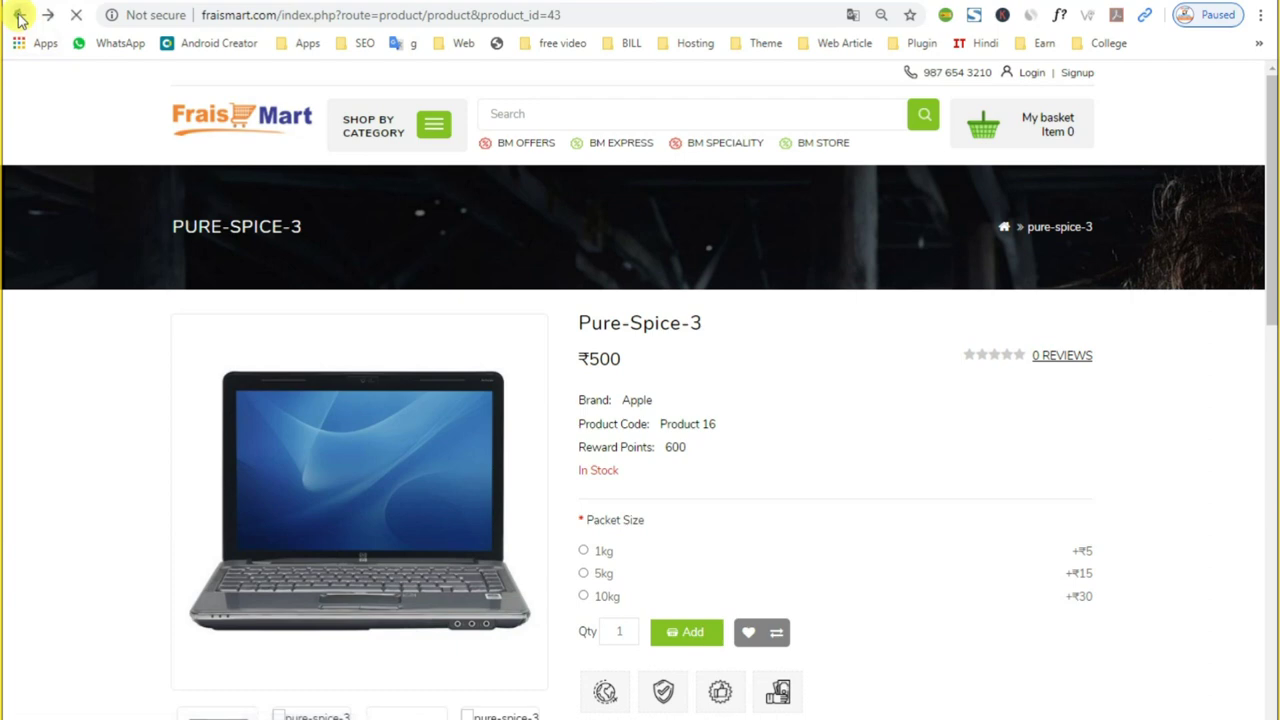
{"action": "left_click", "coordinate": [19, 14]}
{"action": "scroll", "coordinate": [436, 540], "scroll_direction": "down", "scroll_amount": 2}
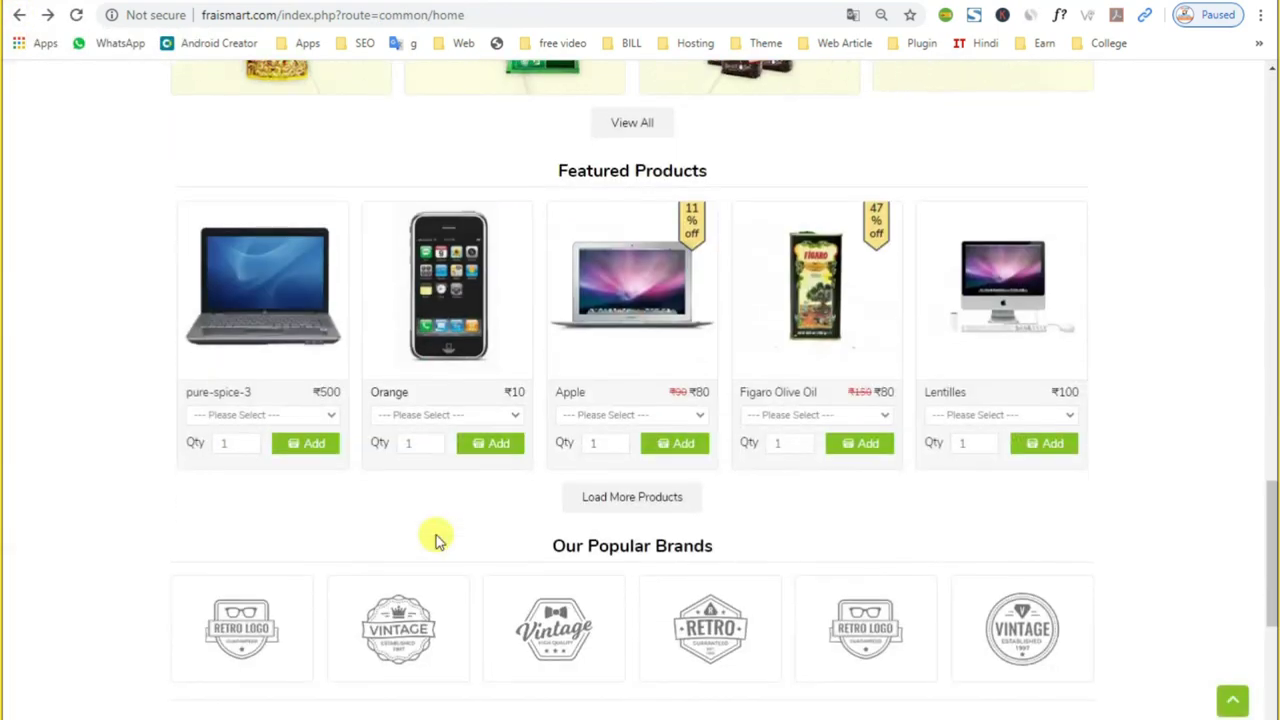
{"action": "left_click", "coordinate": [637, 343]}
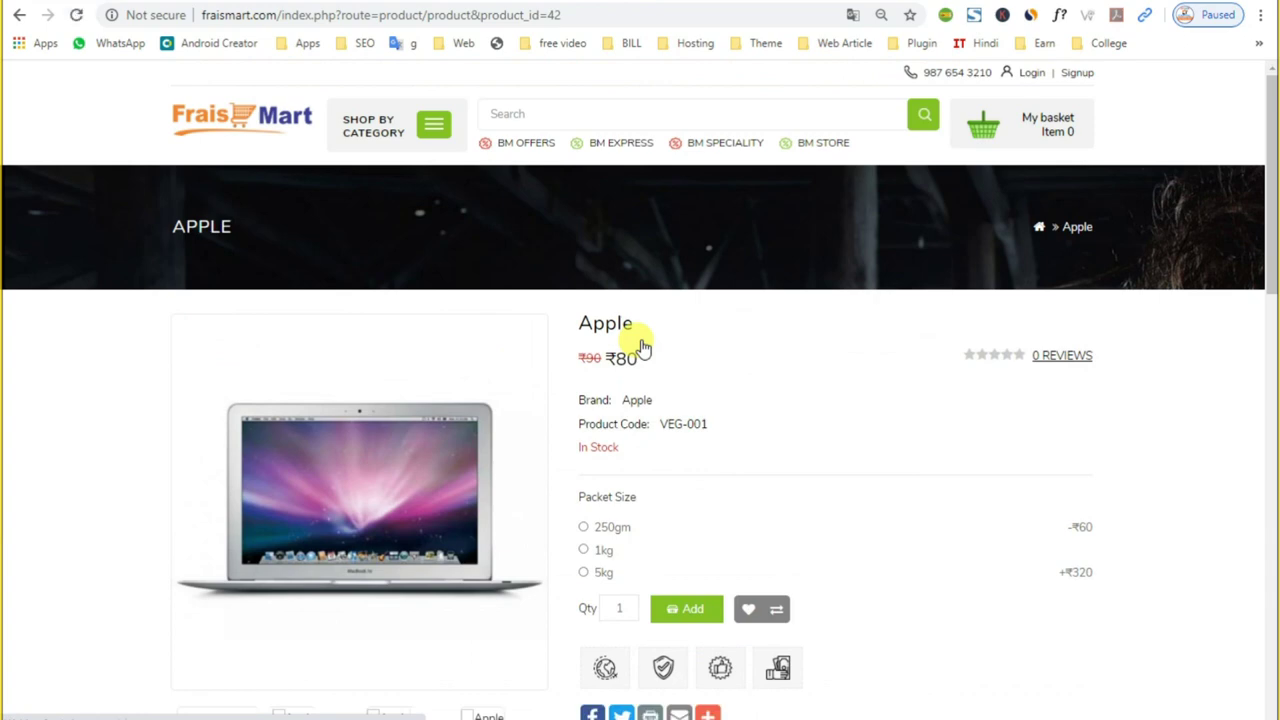
Step: Browse the Apple page's Related Products carousel forward to Greps and back to Banana
{"action": "scroll", "coordinate": [640, 337], "scroll_direction": "down", "scroll_amount": 2}
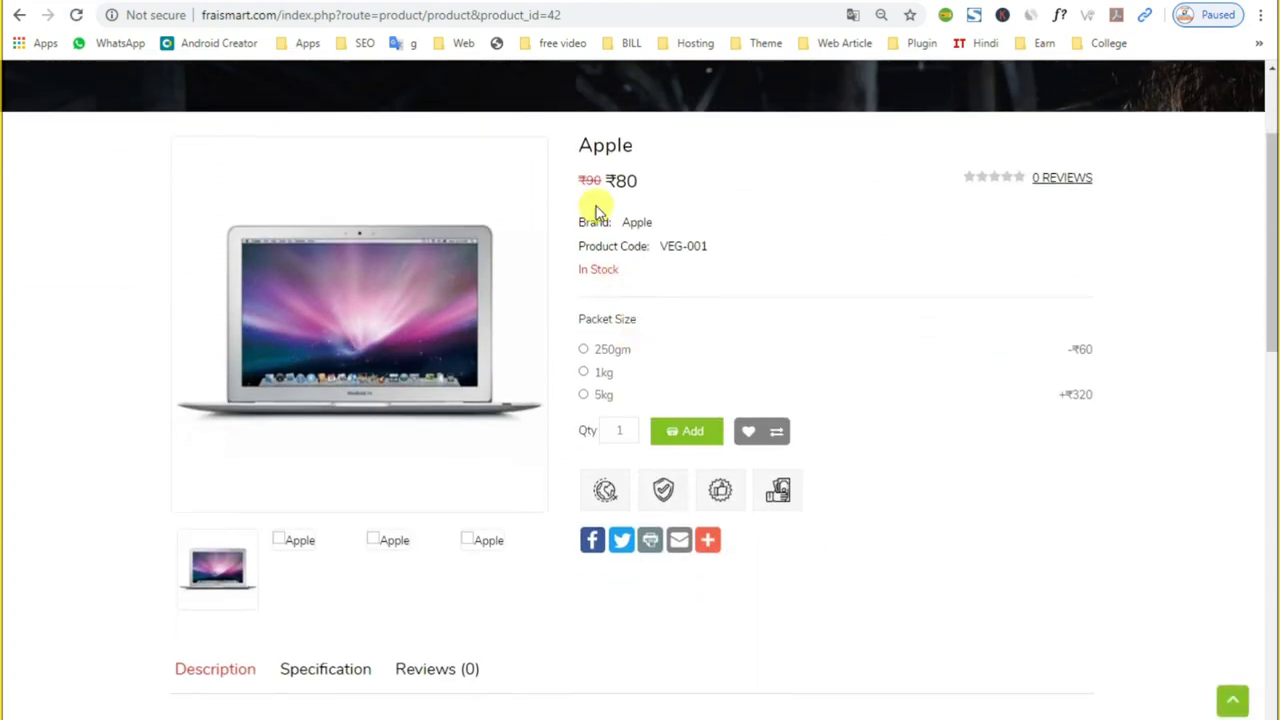
{"action": "double_click", "coordinate": [590, 145]}
{"action": "scroll", "coordinate": [712, 305], "scroll_direction": "down", "scroll_amount": 5}
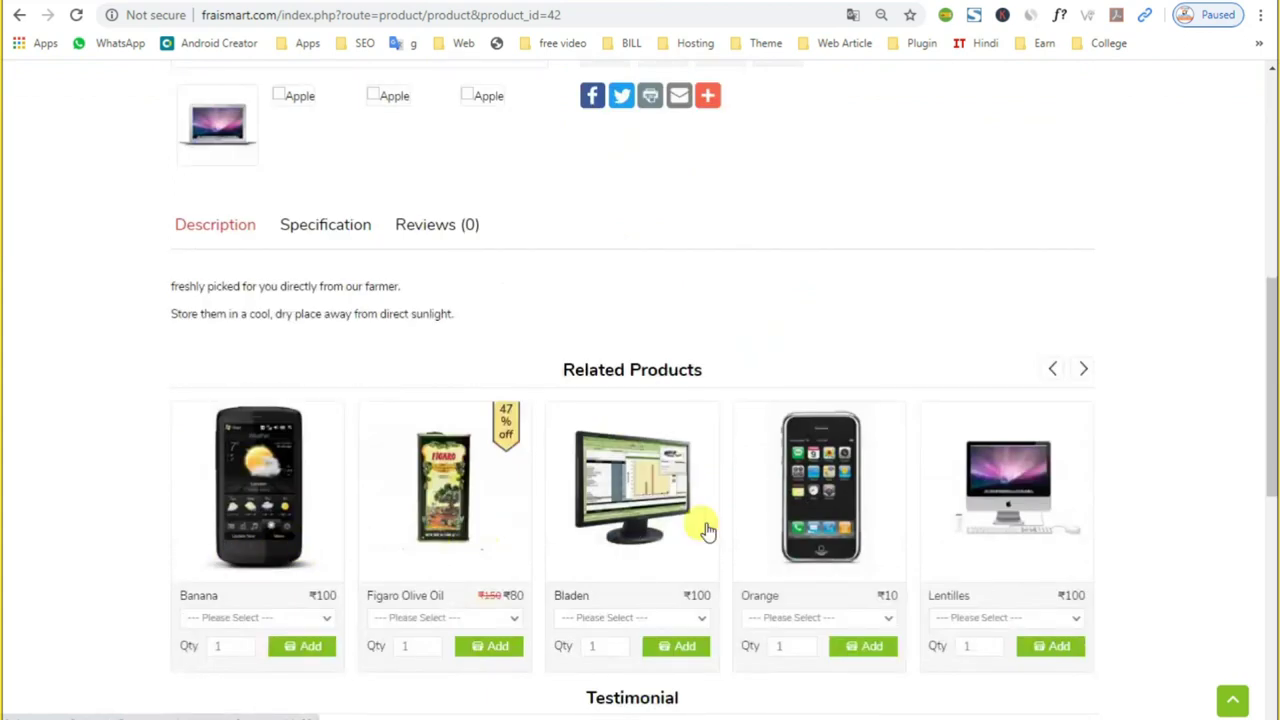
{"action": "left_click", "coordinate": [1083, 370]}
{"action": "left_click", "coordinate": [1082, 372]}
{"action": "left_click", "coordinate": [1082, 372]}
{"action": "left_click", "coordinate": [1082, 372]}
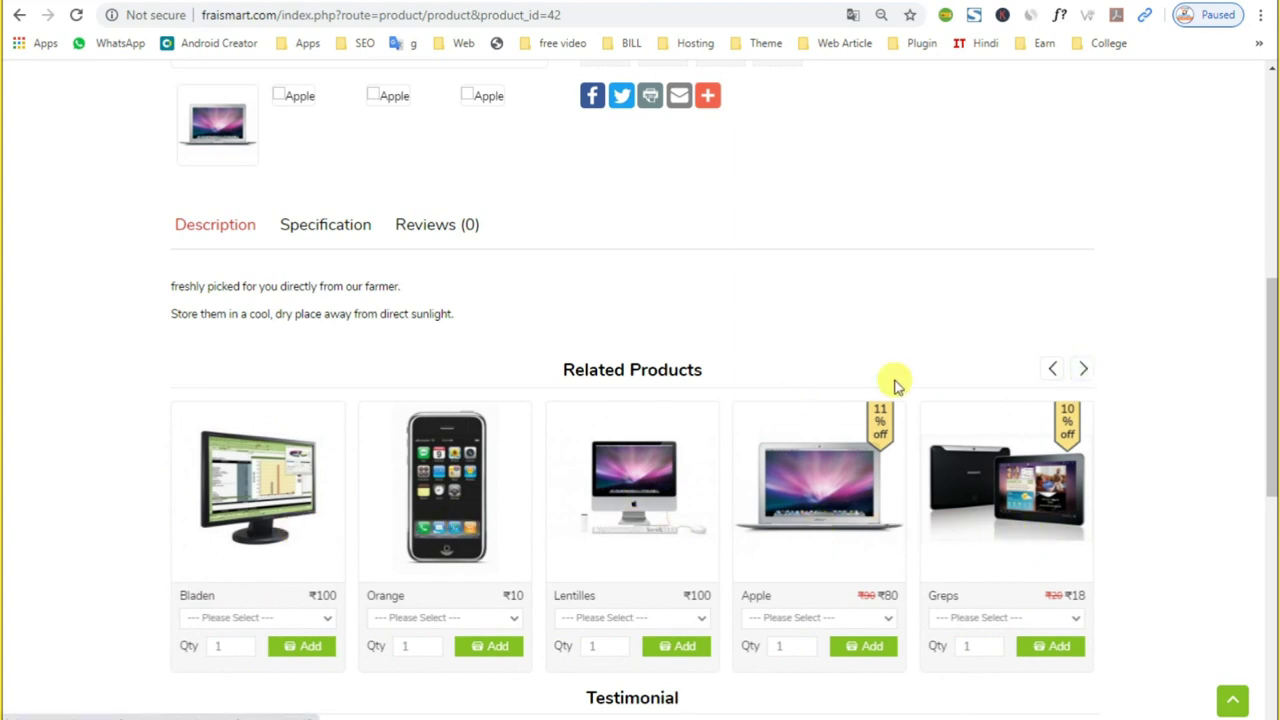
{"action": "left_click", "coordinate": [1051, 371]}
{"action": "left_click", "coordinate": [1050, 373]}
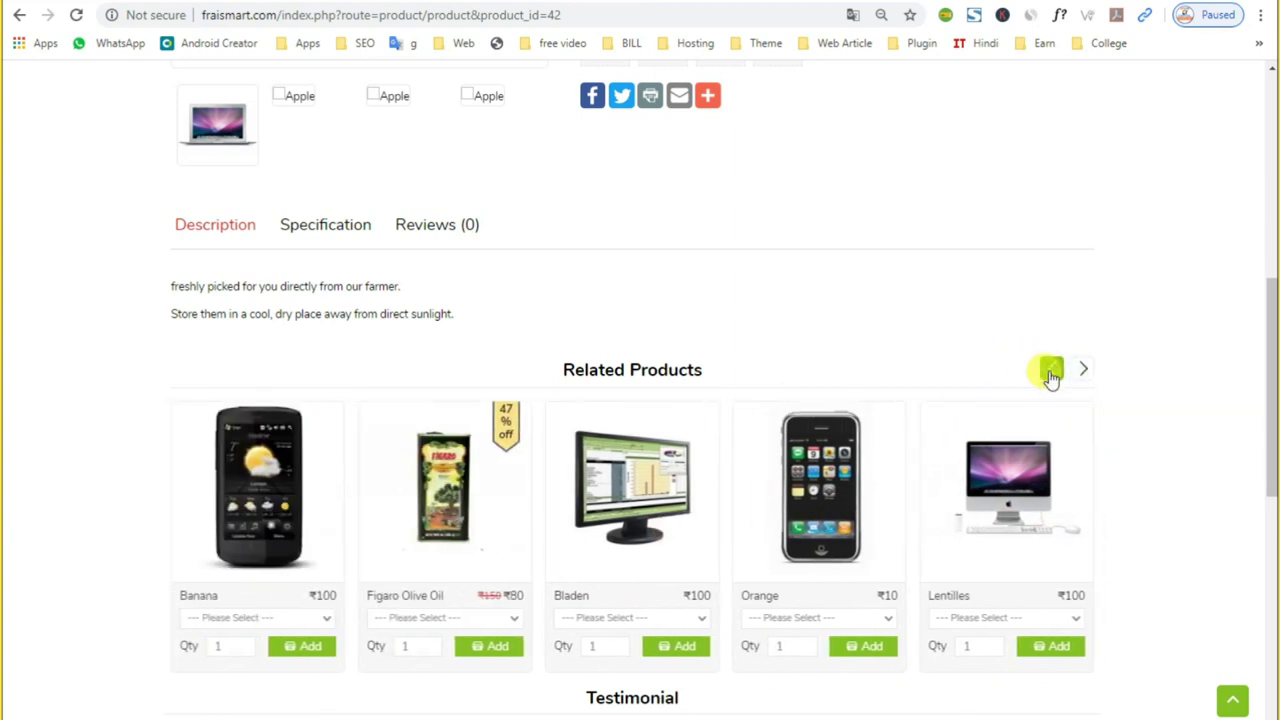
Step: Compare the admin form's Related Products with the store carousel, ending at the form's top
{"action": "left_click", "coordinate": [326, 6]}
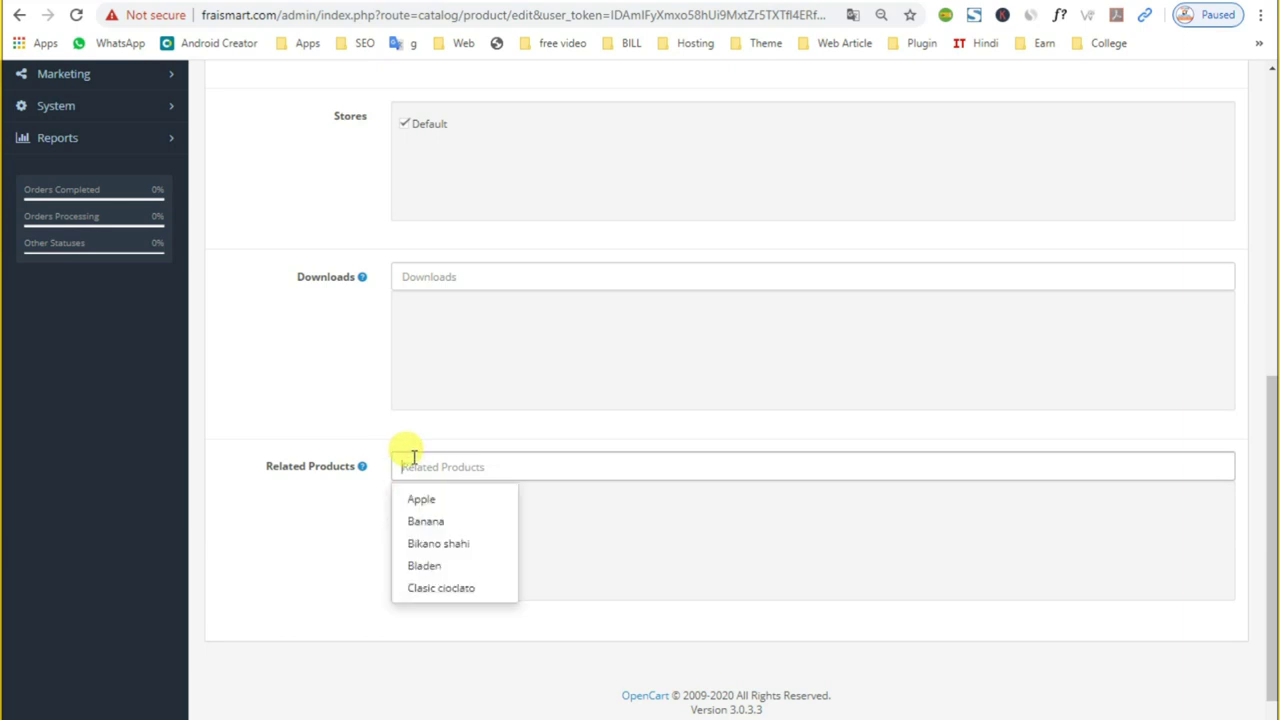
{"action": "left_click", "coordinate": [413, 457]}
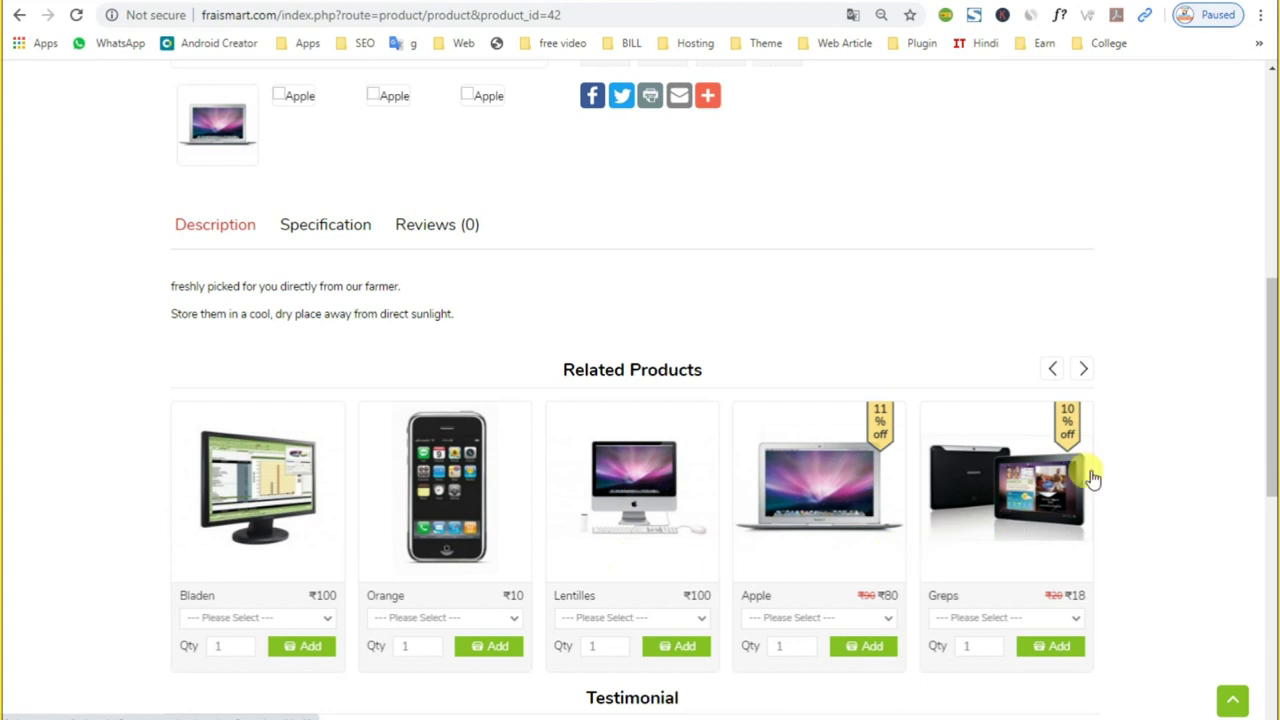
{"action": "left_click", "coordinate": [1083, 368]}
{"action": "left_click", "coordinate": [1083, 368]}
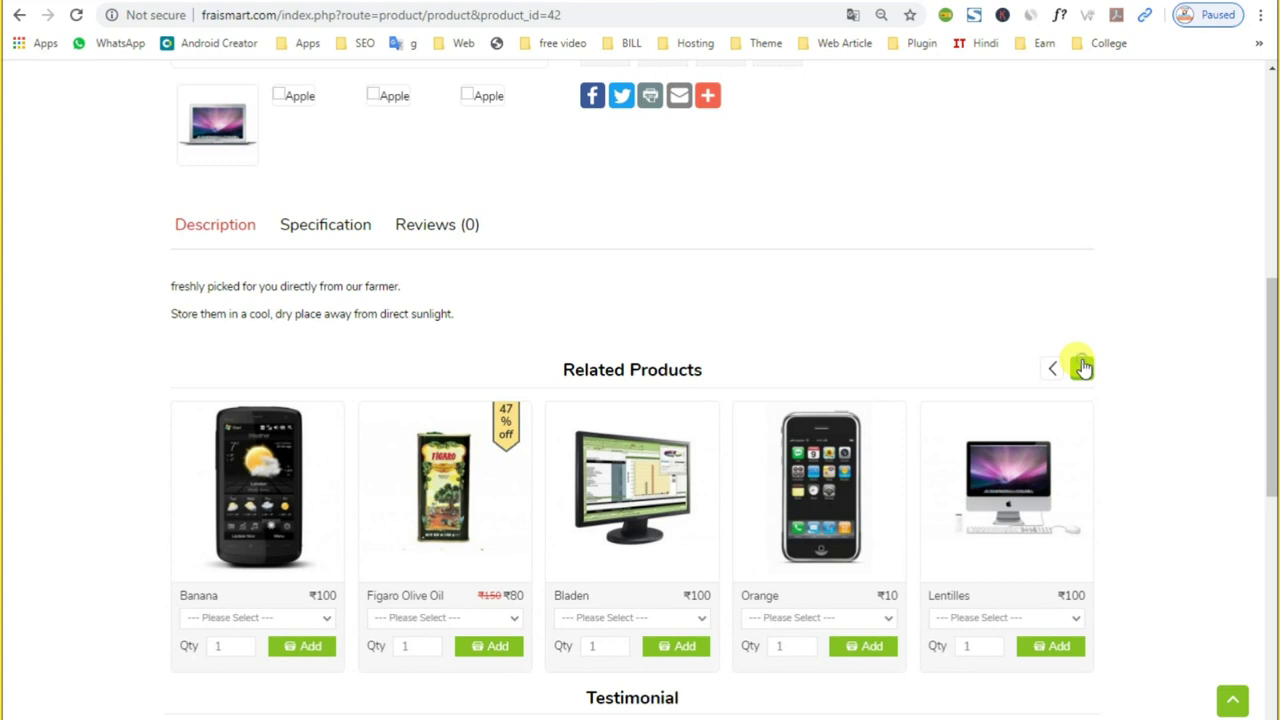
{"action": "left_click", "coordinate": [1083, 368]}
{"action": "key", "text": "ctrl+Tab"}
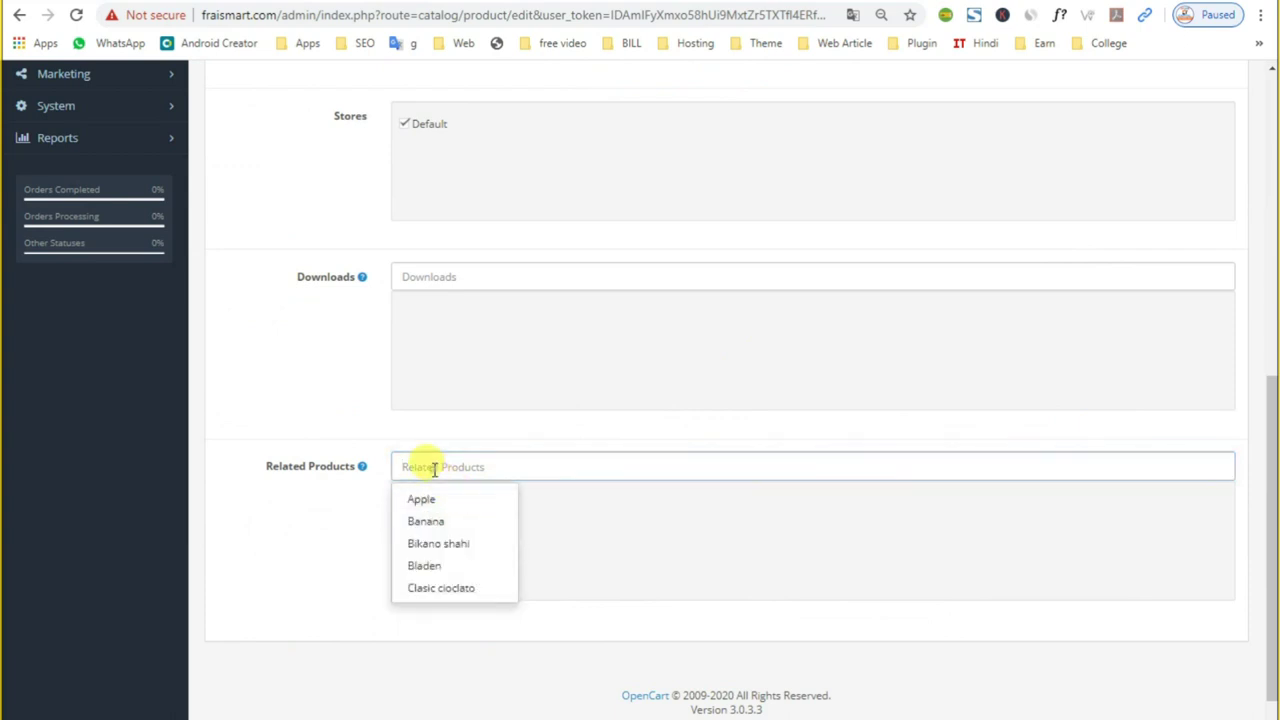
{"action": "scroll", "coordinate": [283, 628], "scroll_direction": "up", "scroll_amount": 7}
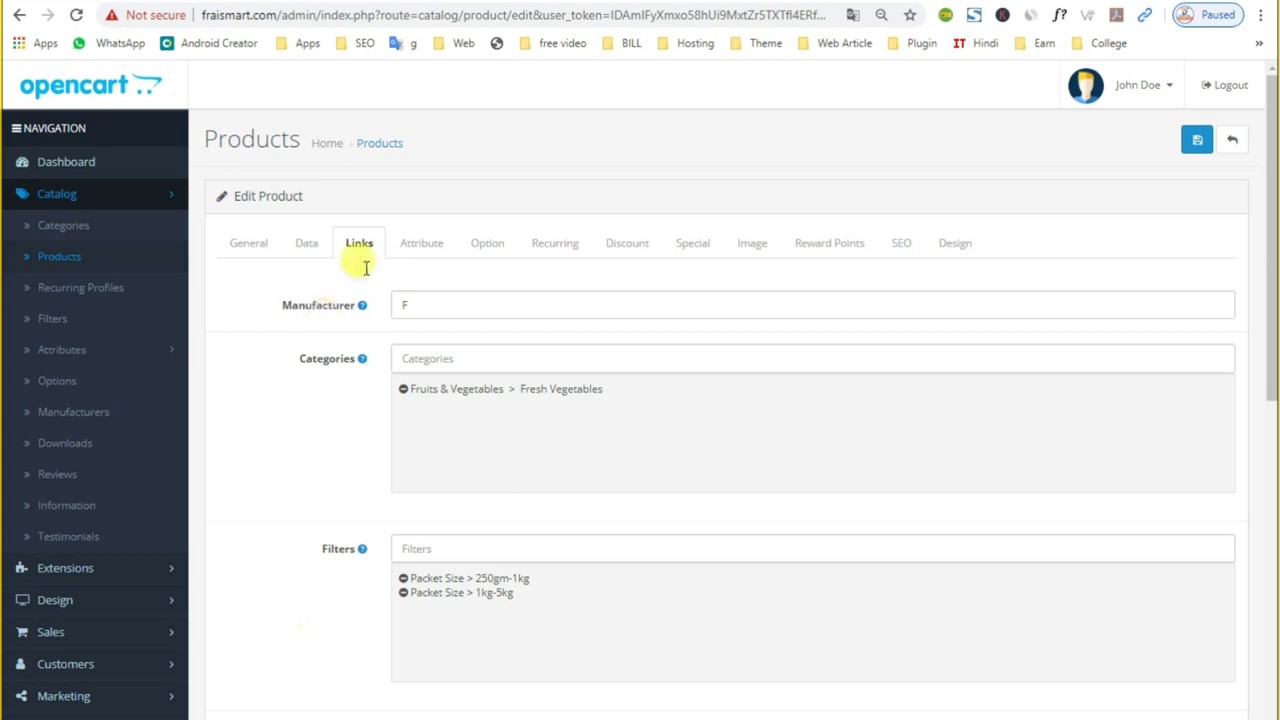
Step: Inspect the Clockspeed 100mhz attribute in the Attribute tab and on the store's specification
{"action": "left_click", "coordinate": [436, 248]}
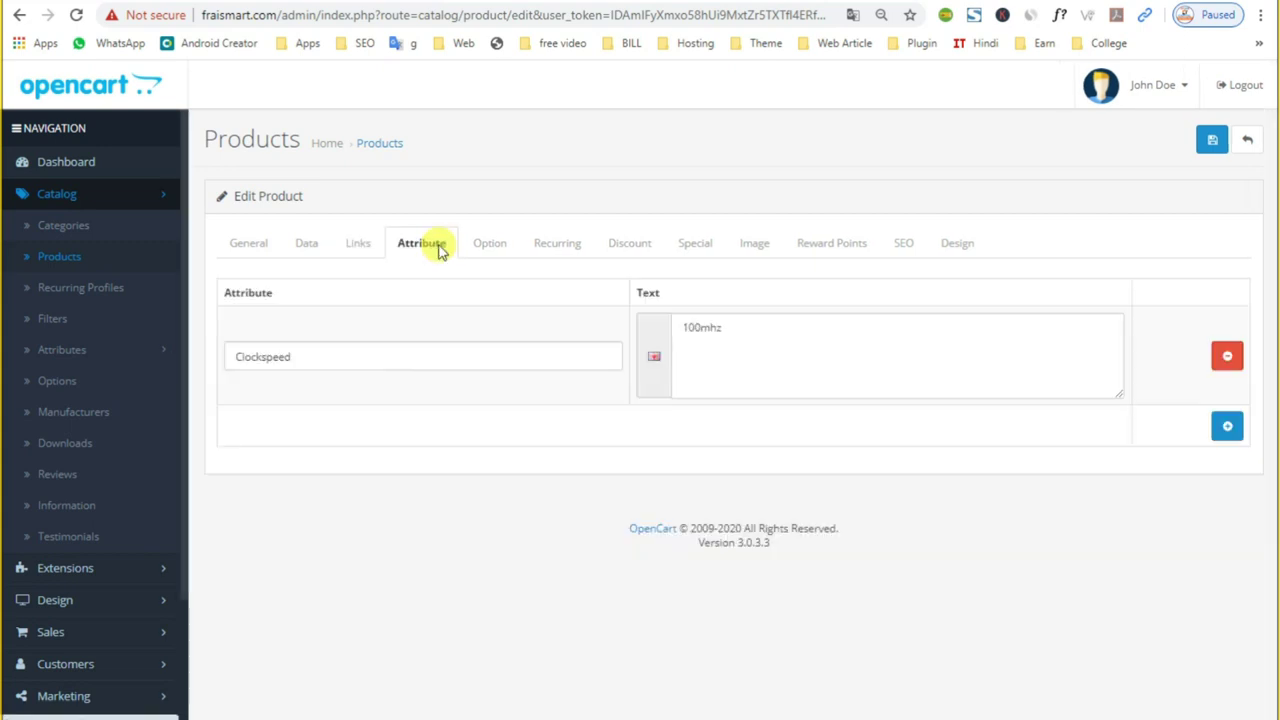
{"action": "left_click", "coordinate": [436, 362]}
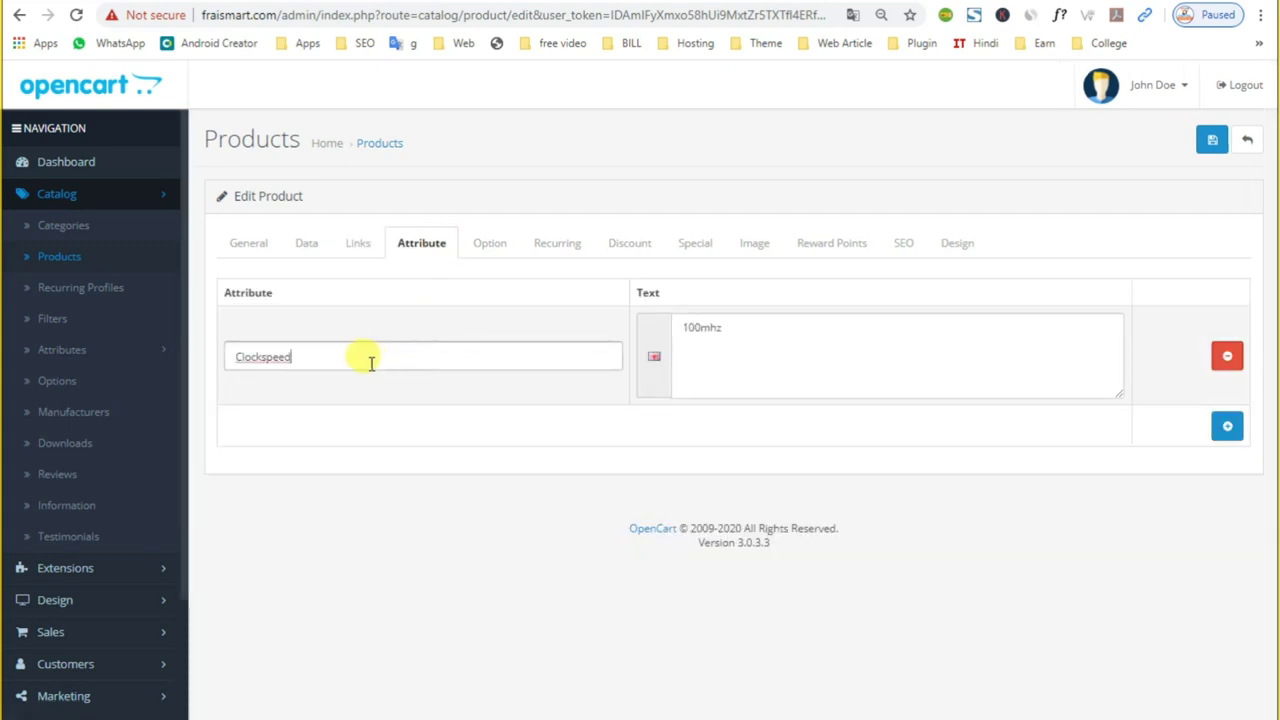
{"action": "left_click", "coordinate": [750, 327]}
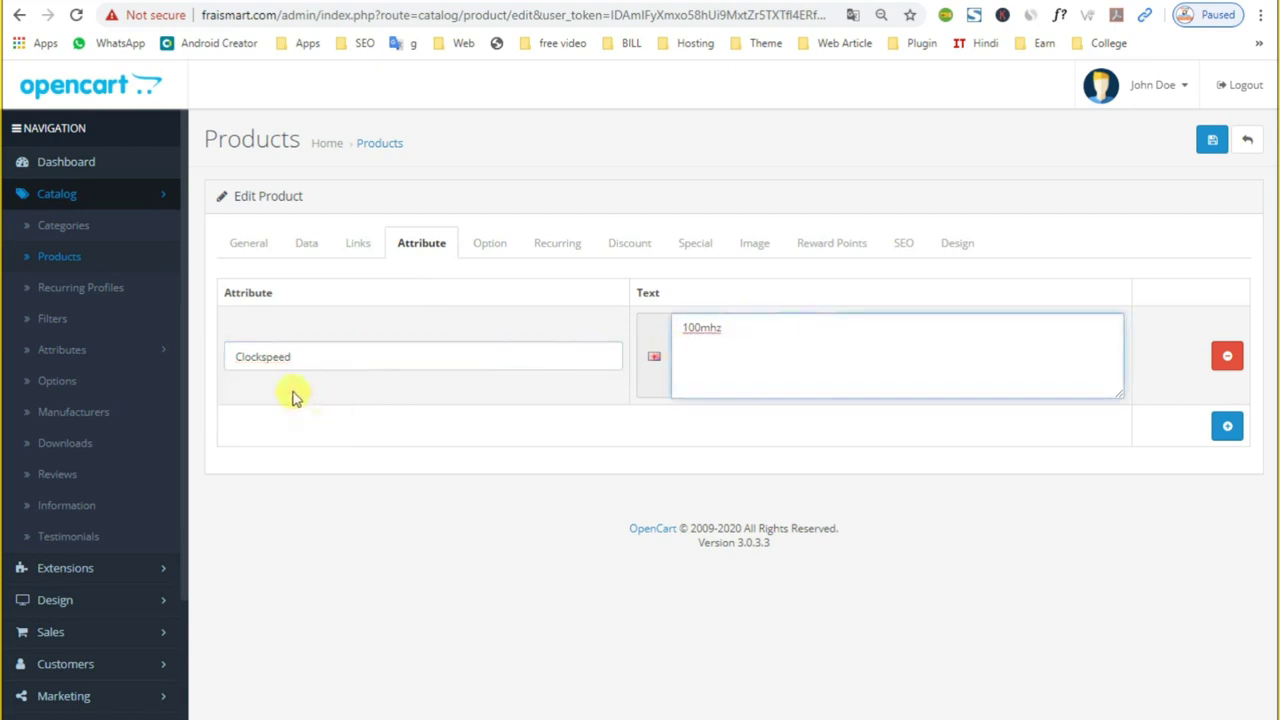
{"action": "double_click", "coordinate": [297, 354]}
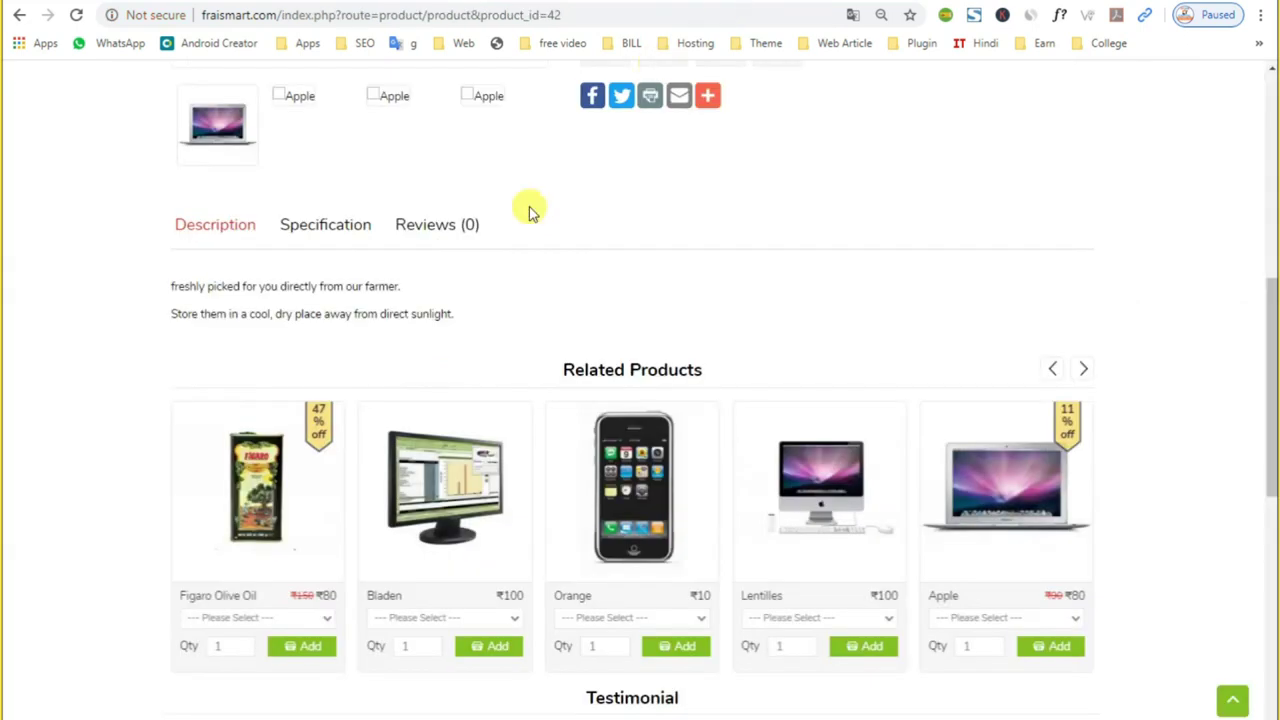
{"action": "left_click", "coordinate": [308, 226]}
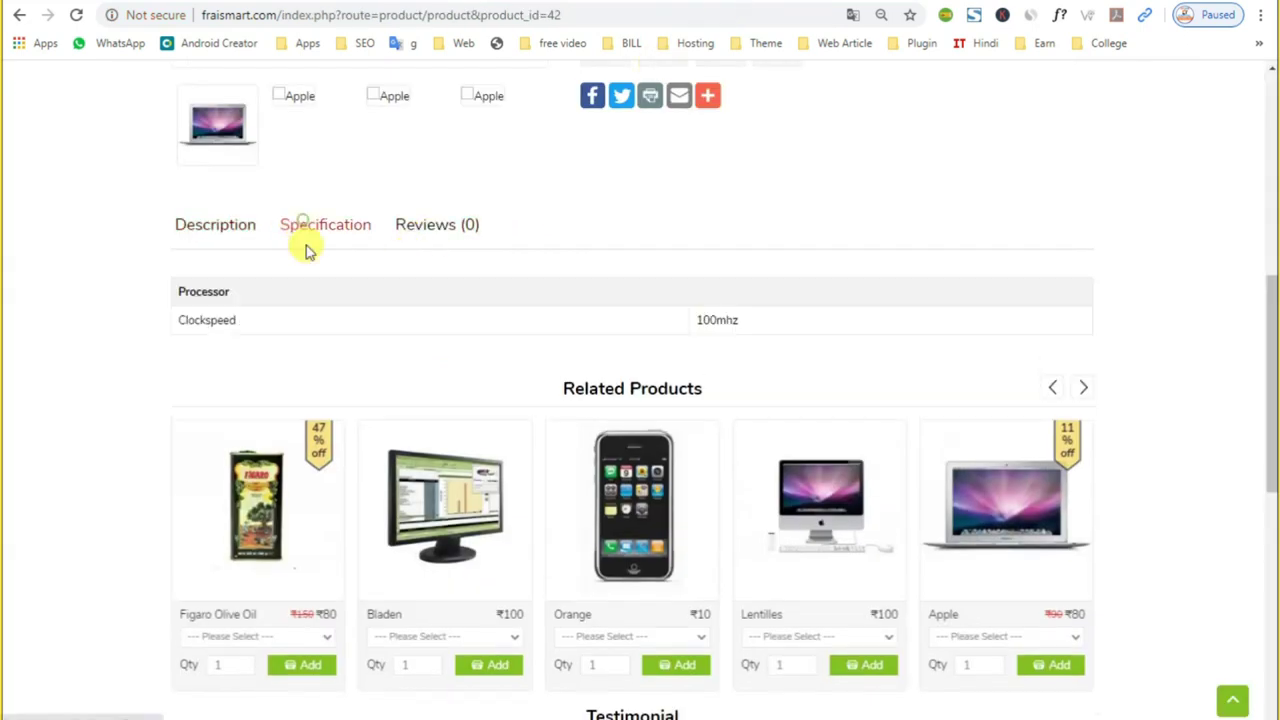
{"action": "double_click", "coordinate": [178, 318]}
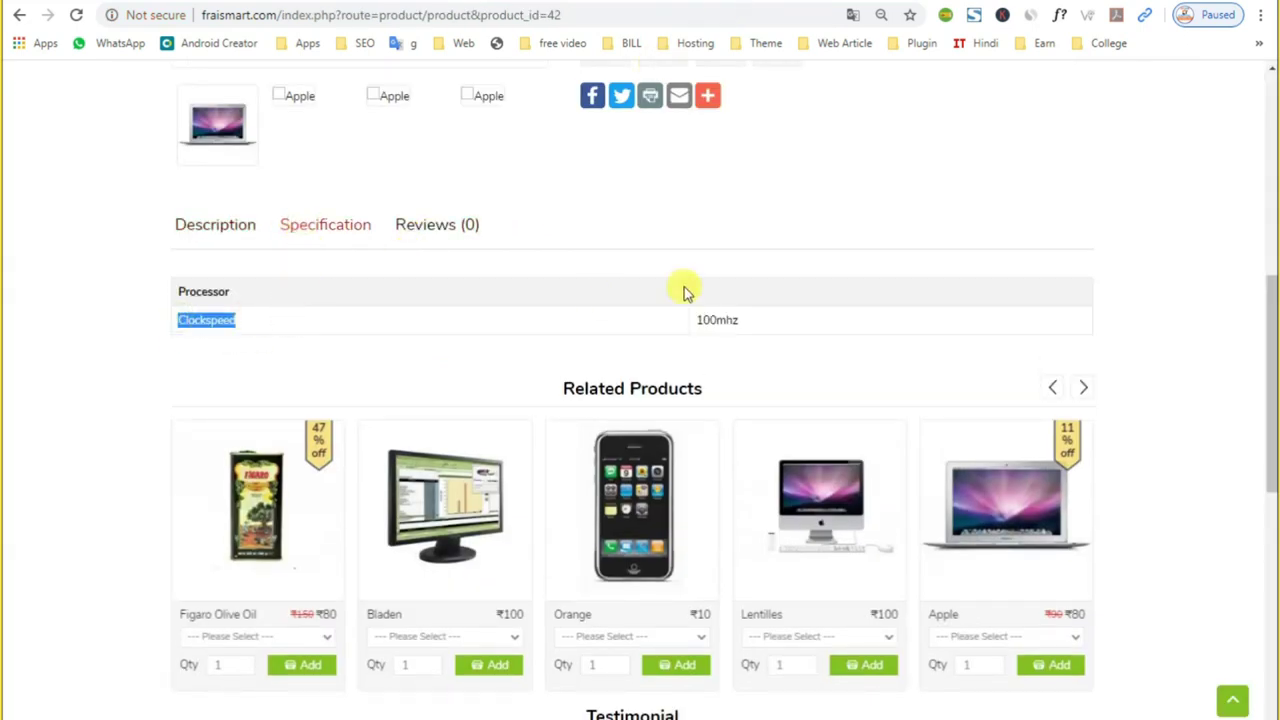
{"action": "double_click", "coordinate": [699, 318]}
{"action": "double_click", "coordinate": [195, 320]}
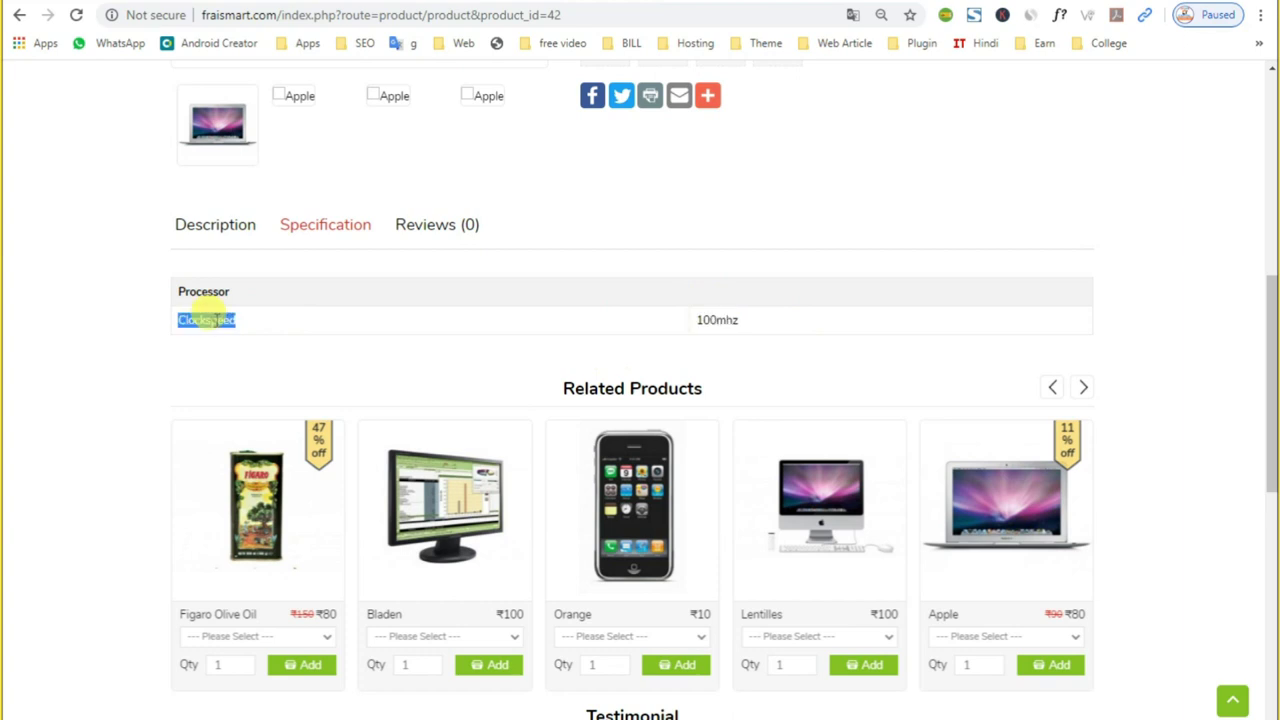
{"action": "key", "text": "ctrl+Tab"}
Step: Delete the Clockspeed attribute name, leaving the 100mhz text in place
{"action": "left_click", "coordinate": [763, 329]}
{"action": "double_click", "coordinate": [763, 330]}
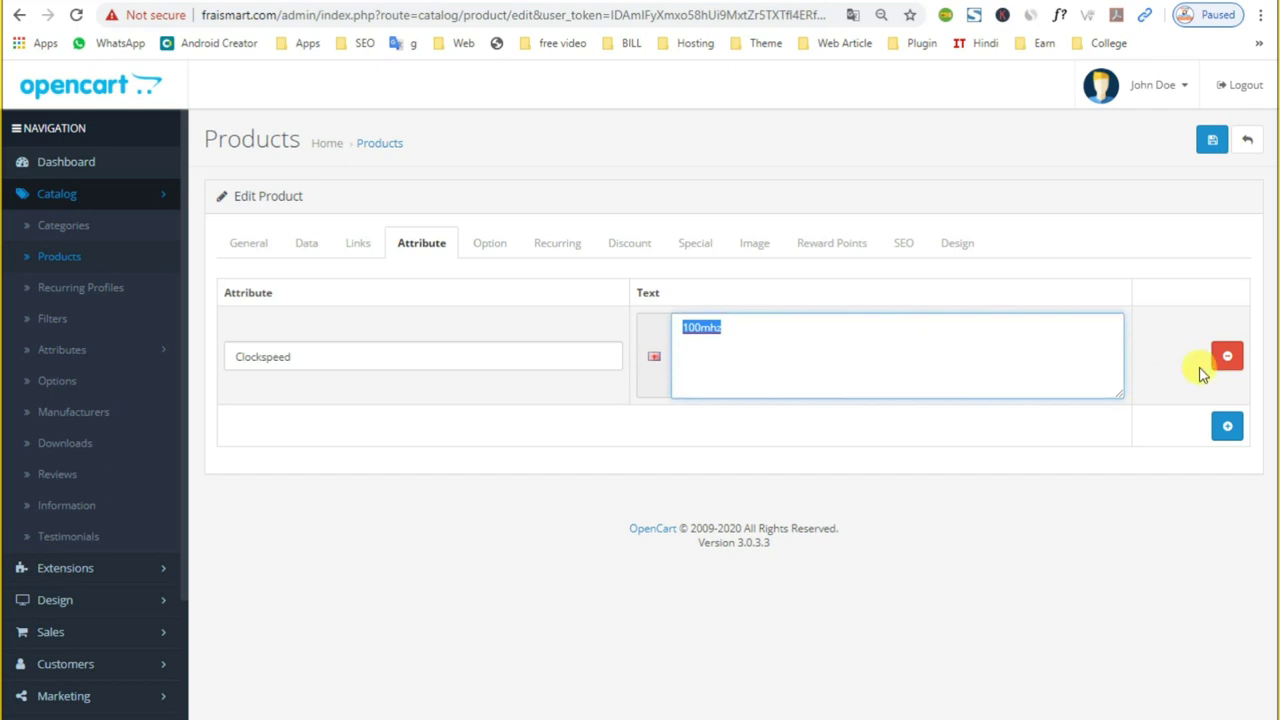
{"action": "double_click", "coordinate": [757, 337]}
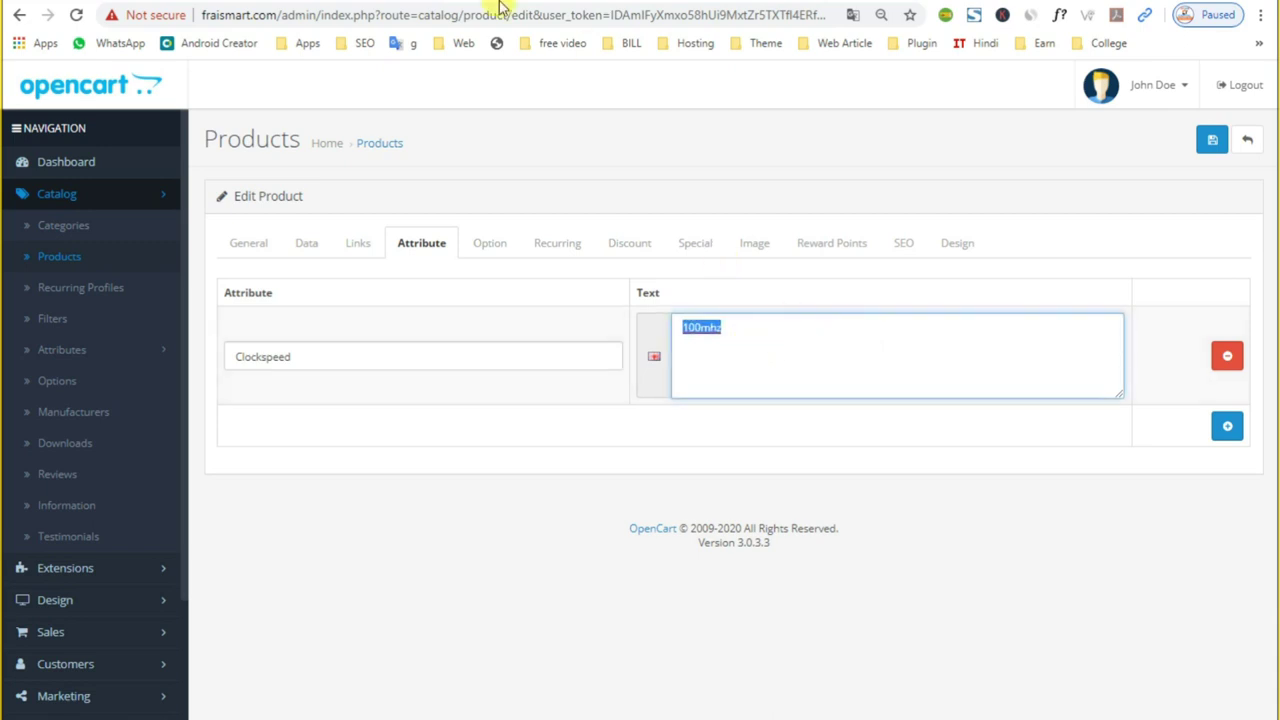
{"action": "left_click", "coordinate": [392, 357]}
{"action": "double_click", "coordinate": [395, 359]}
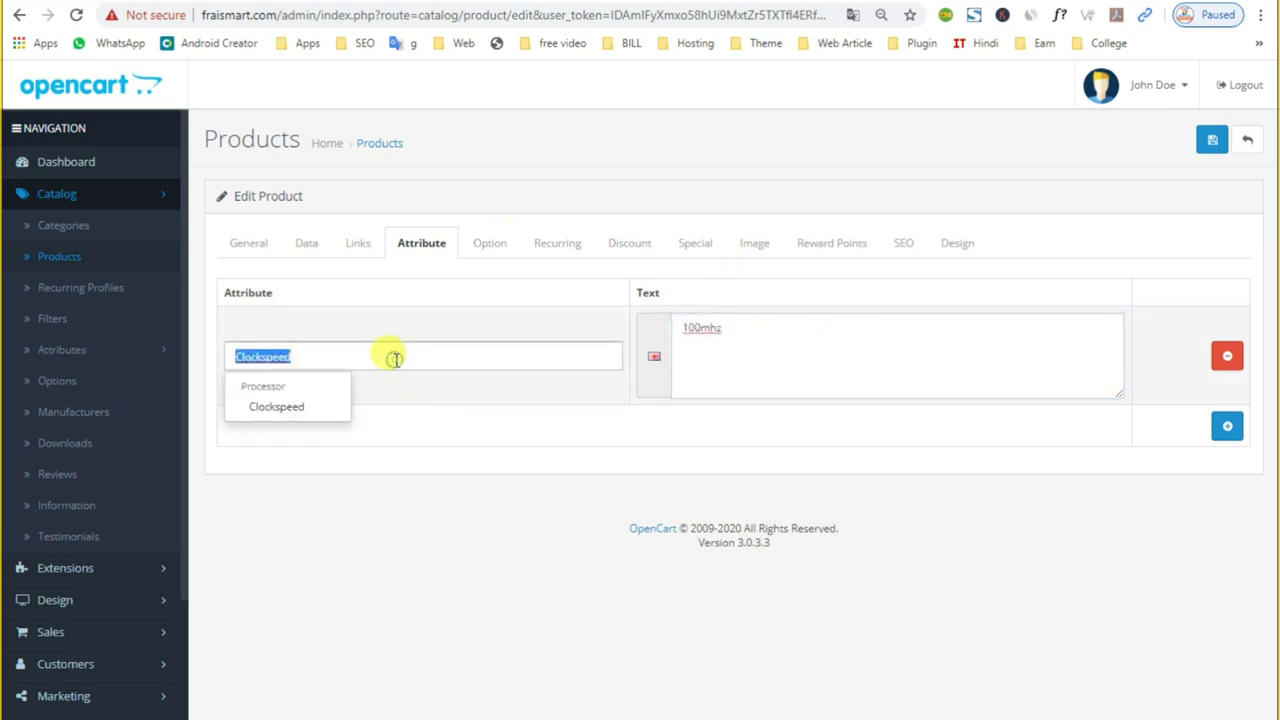
{"action": "key", "text": "BackSpace"}
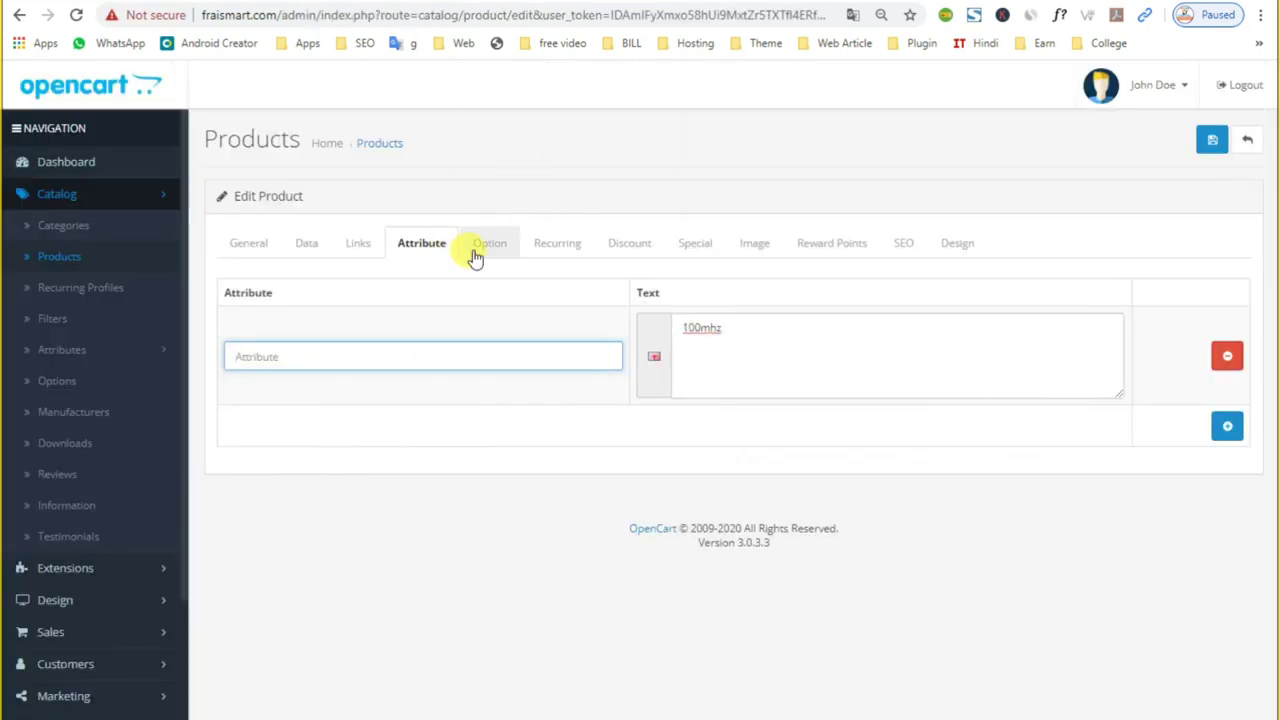
Step: Review the Option tab, leaving Required at No and checking the option types
{"action": "left_click", "coordinate": [477, 250]}
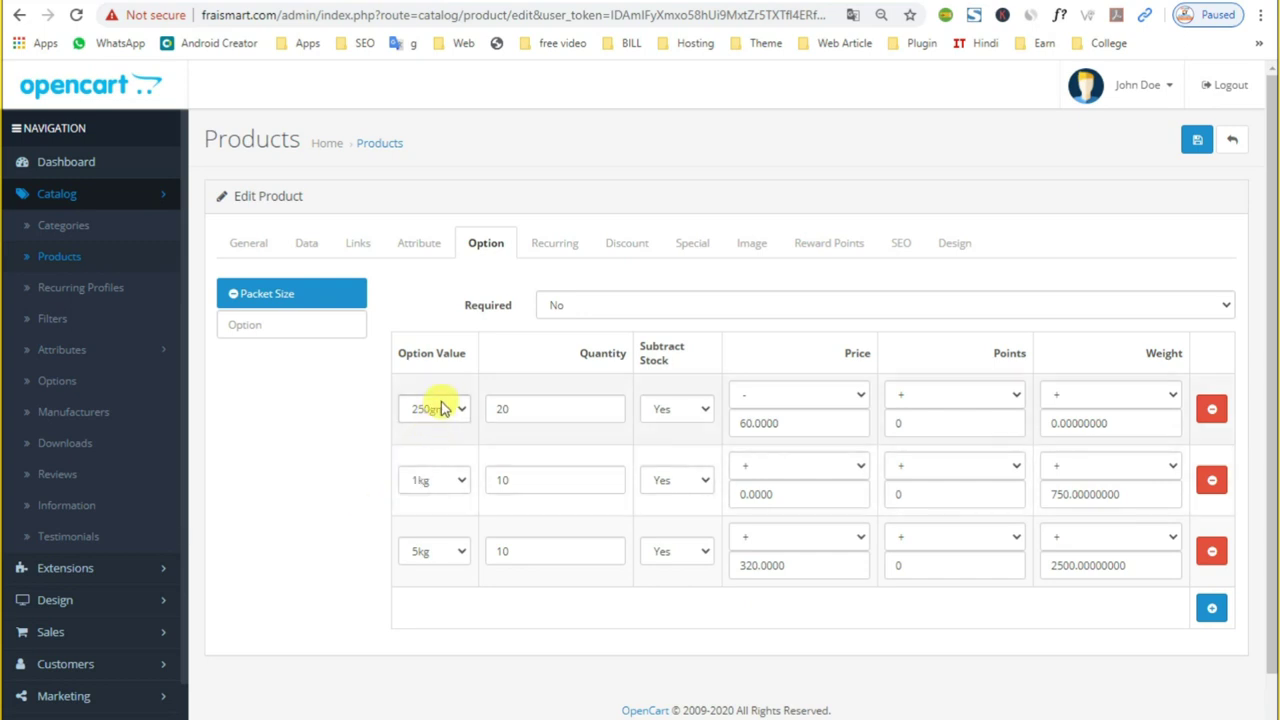
{"action": "scroll", "coordinate": [417, 549], "scroll_direction": "down", "scroll_amount": 1}
{"action": "left_click", "coordinate": [565, 255]}
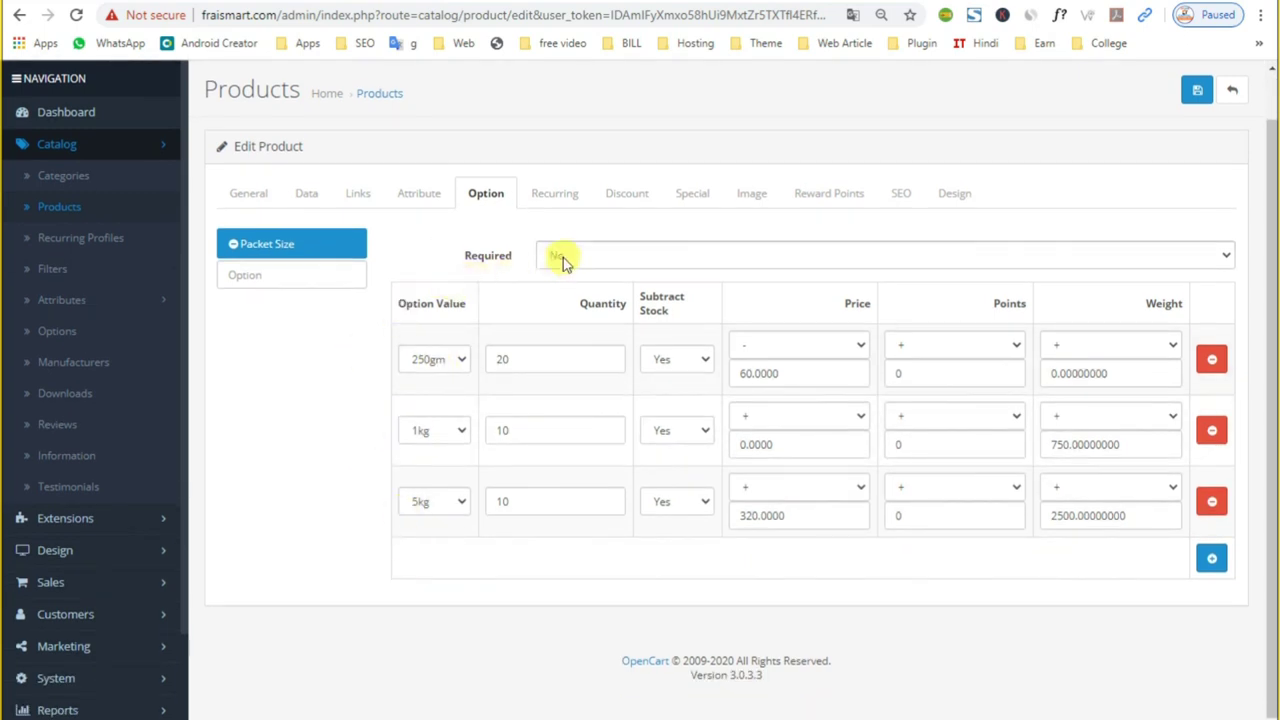
{"action": "left_click", "coordinate": [487, 248]}
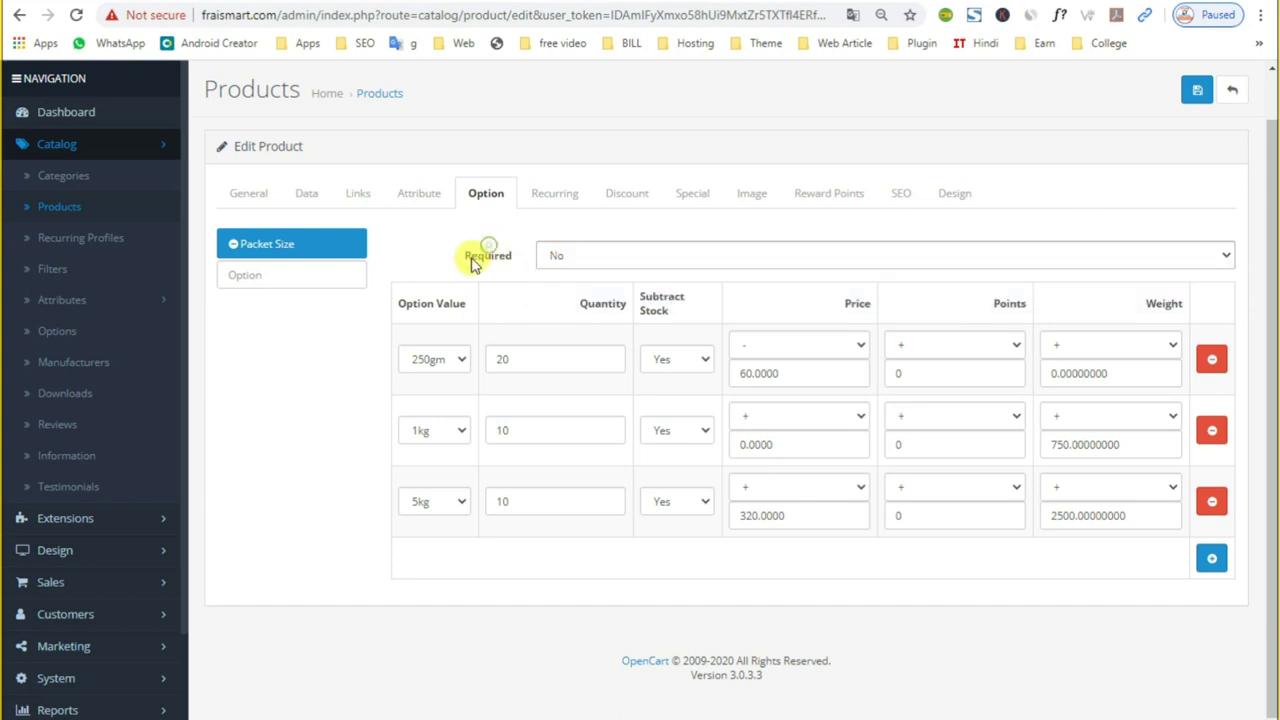
{"action": "left_click", "coordinate": [256, 281]}
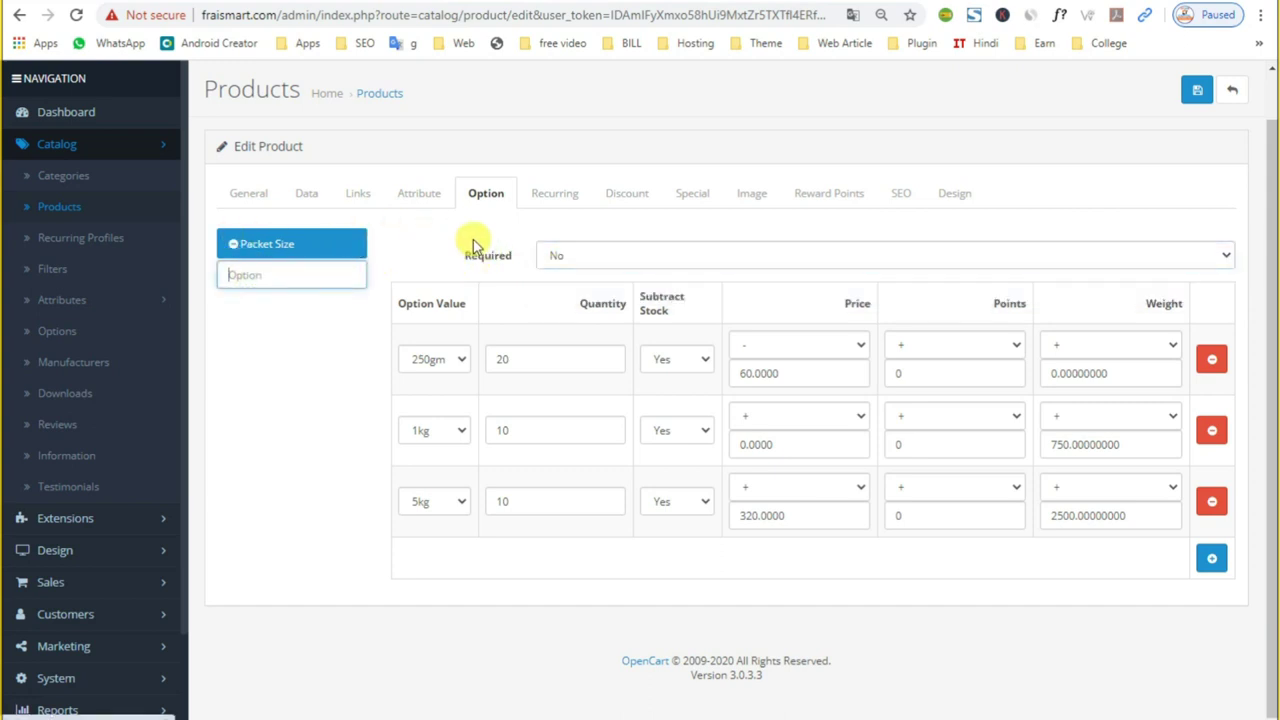
{"action": "left_click", "coordinate": [444, 362]}
Step: Look over the Links tab's Packet Size filter entries, then return to the Option tab
{"action": "left_click", "coordinate": [414, 198]}
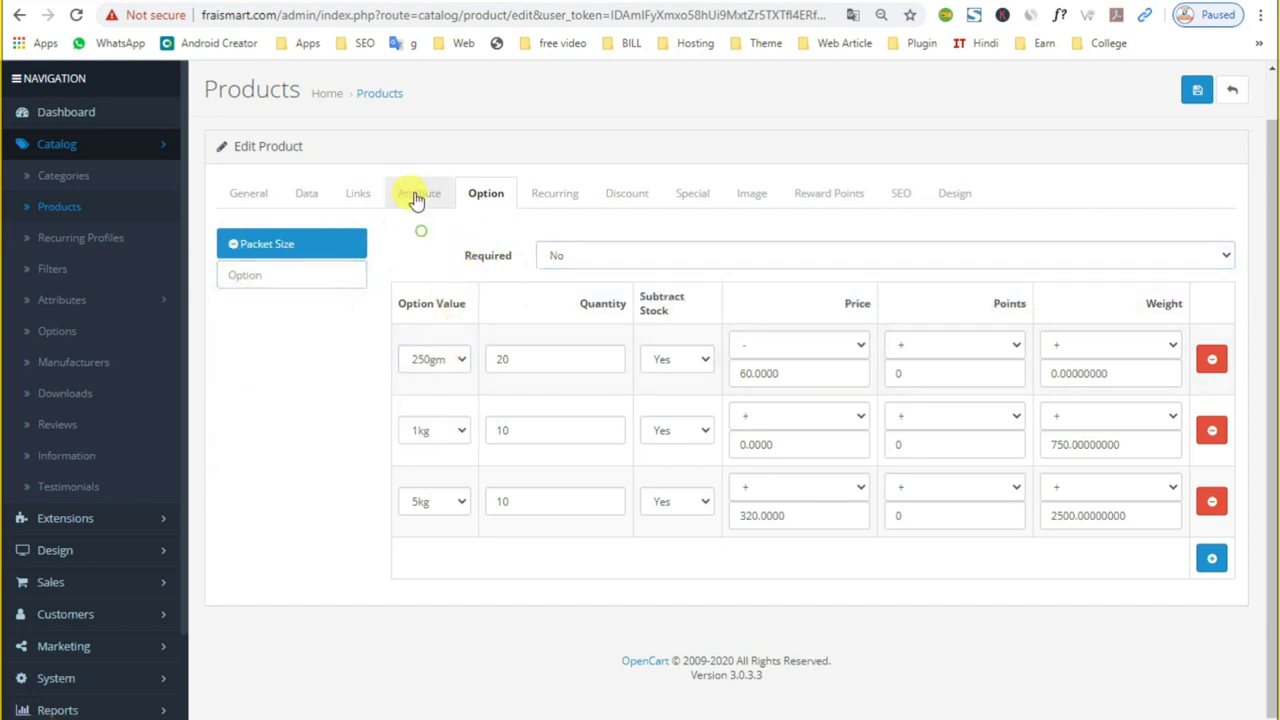
{"action": "left_click", "coordinate": [417, 194]}
{"action": "left_click", "coordinate": [352, 250]}
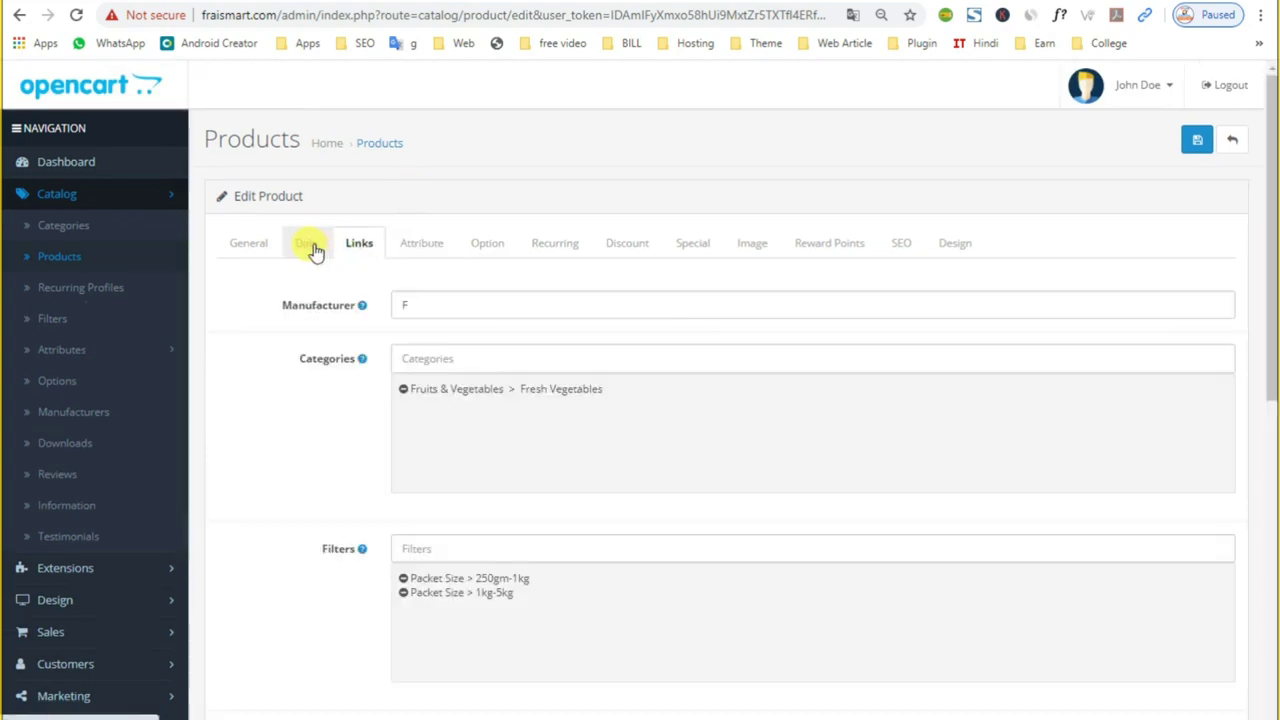
{"action": "scroll", "coordinate": [498, 540], "scroll_direction": "down", "scroll_amount": 4}
{"action": "scroll", "coordinate": [505, 580], "scroll_direction": "up", "scroll_amount": 1}
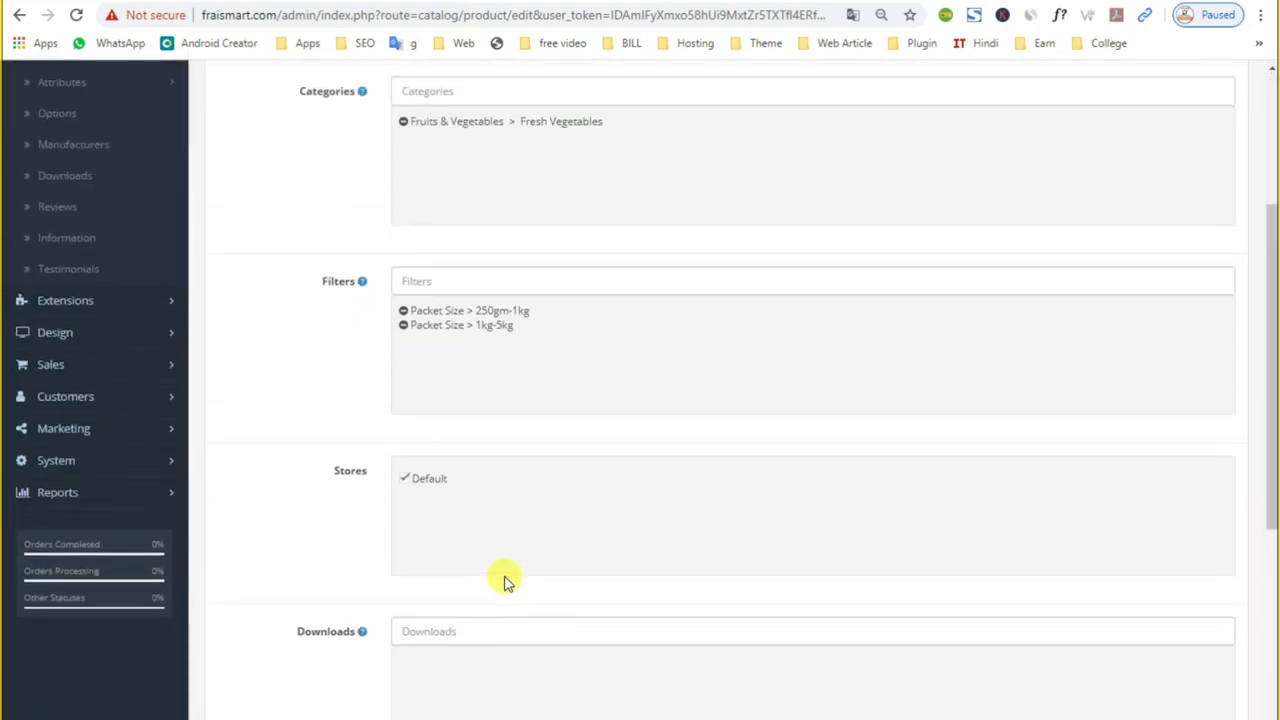
{"action": "left_click_drag", "start_coordinate": [478, 311], "coordinate": [518, 313]}
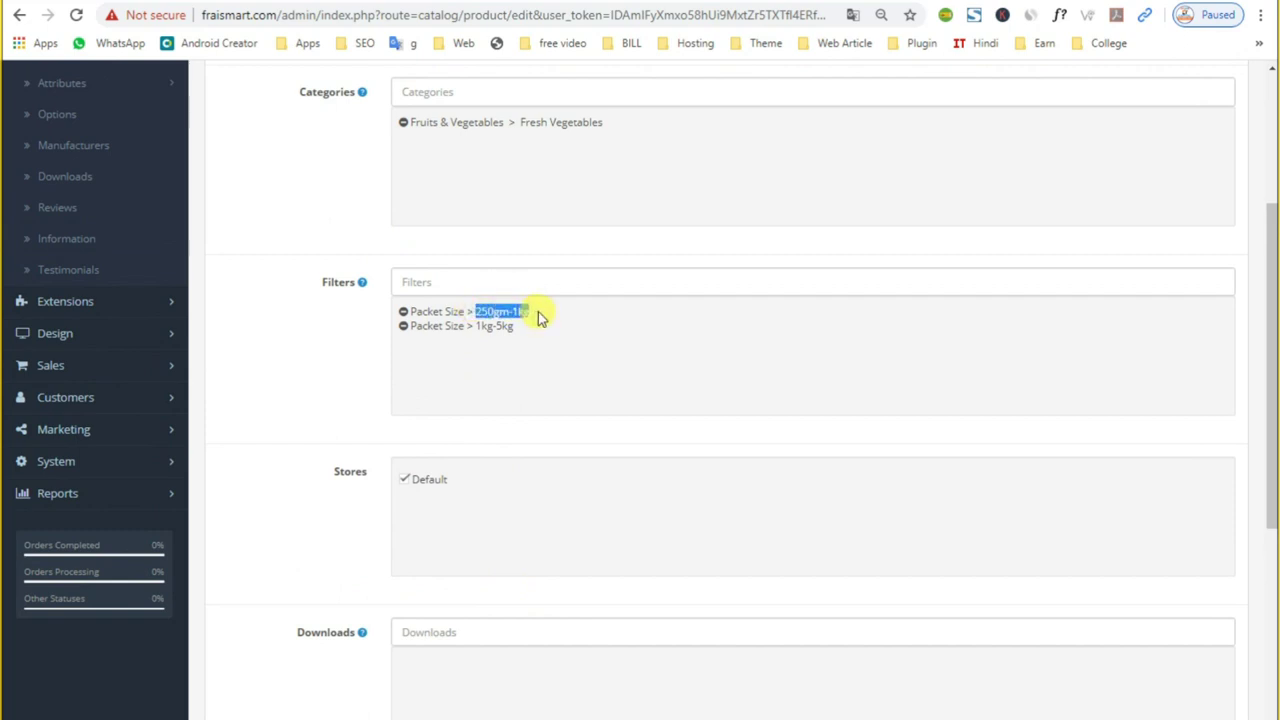
{"action": "left_click_drag", "start_coordinate": [405, 328], "coordinate": [498, 325]}
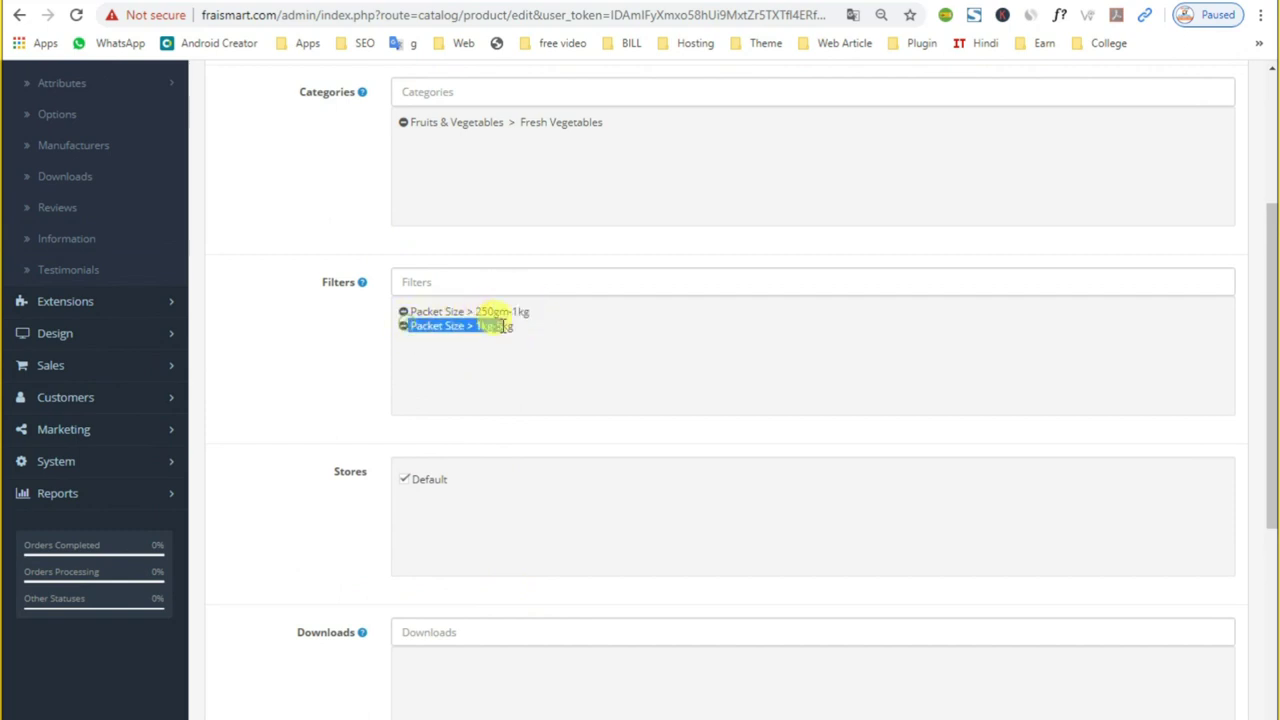
{"action": "scroll", "coordinate": [510, 325], "scroll_direction": "up", "scroll_amount": 3}
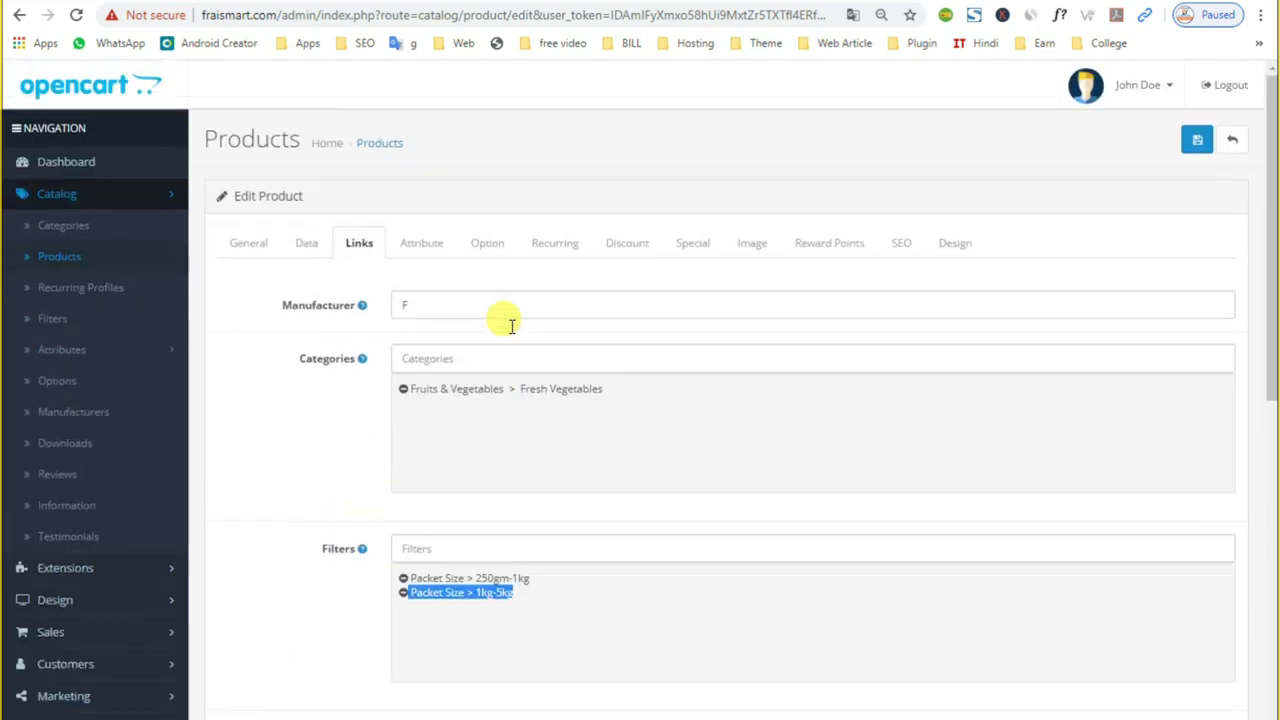
{"action": "left_click", "coordinate": [481, 243]}
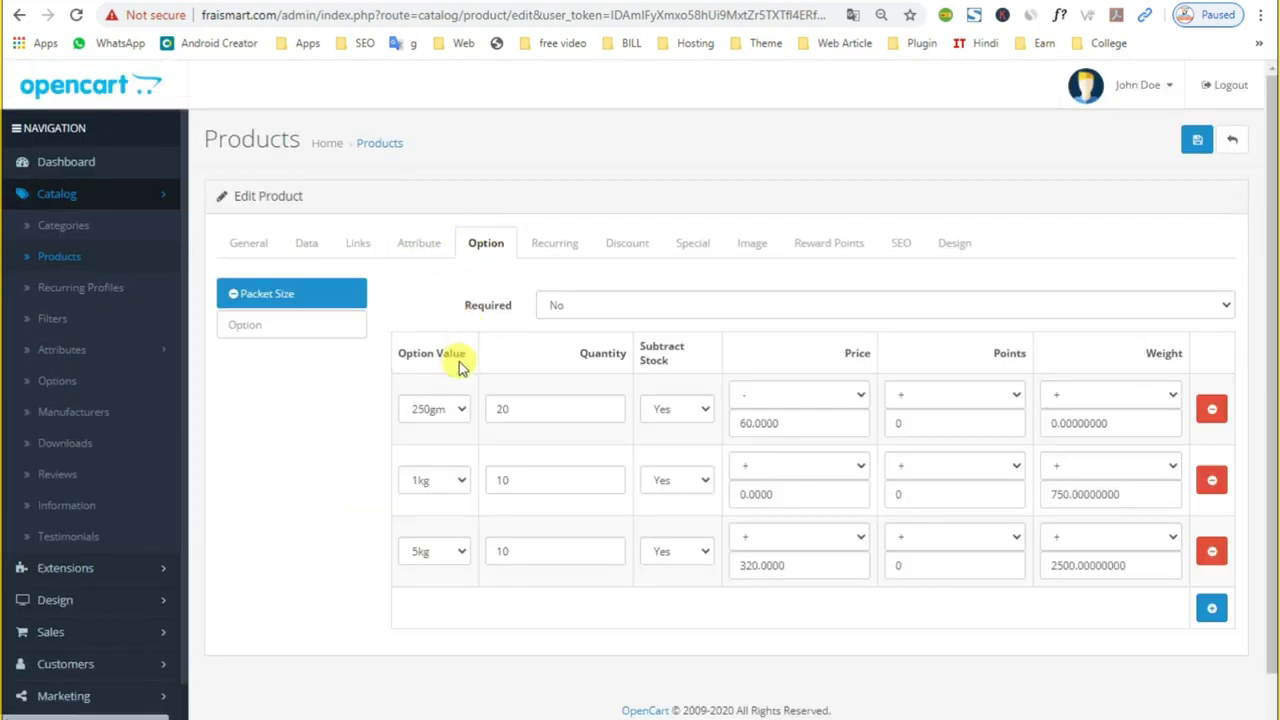
Step: Add a fourth, empty Packet Size option value row and check its dropdown
{"action": "left_click", "coordinate": [1211, 609]}
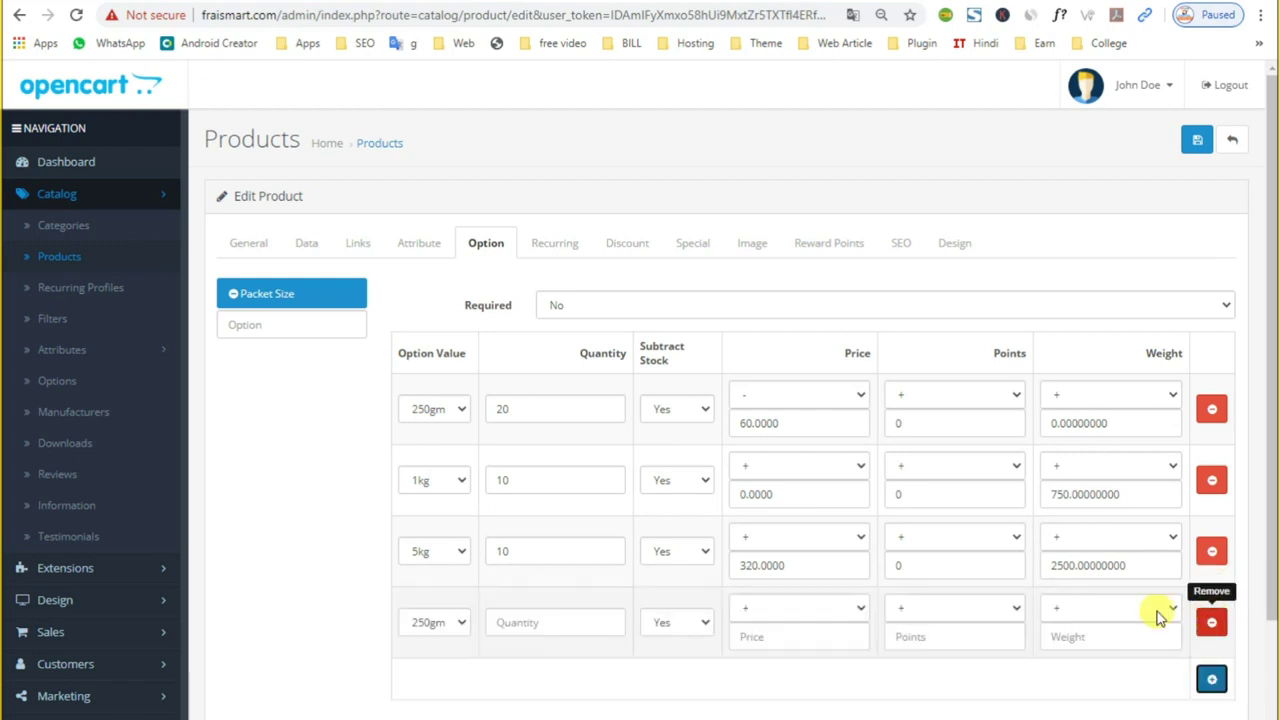
{"action": "scroll", "coordinate": [649, 549], "scroll_direction": "down", "scroll_amount": 2}
{"action": "left_click", "coordinate": [457, 502]}
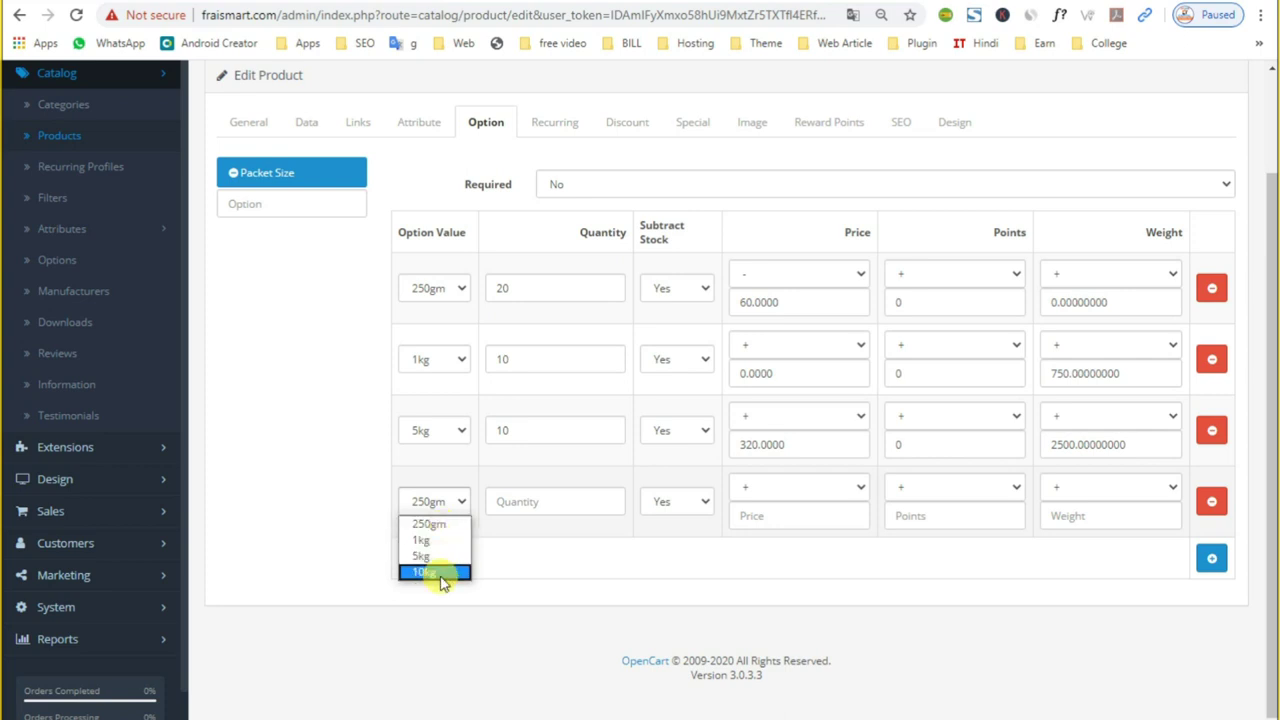
Step: Revisit the Links filters and the first option row, ending on the empty Recurring tab
{"action": "left_click", "coordinate": [420, 123]}
{"action": "left_click", "coordinate": [358, 243]}
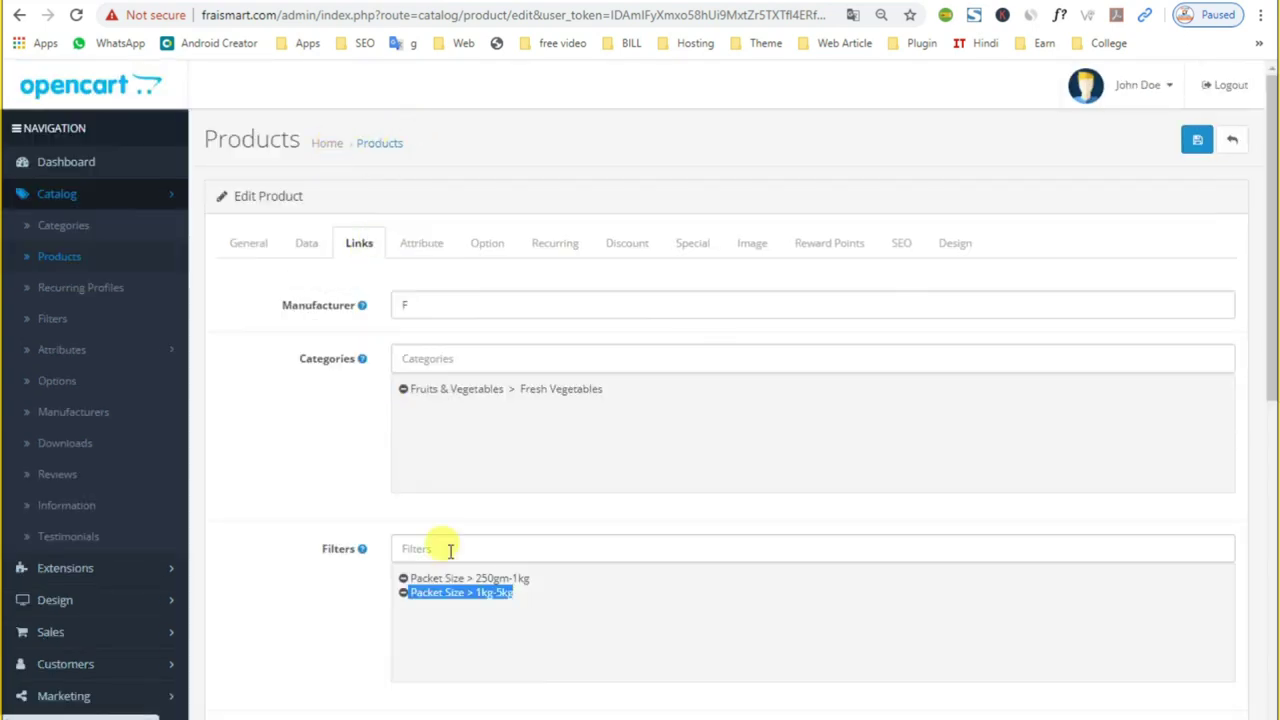
{"action": "scroll", "coordinate": [462, 556], "scroll_direction": "down", "scroll_amount": 3}
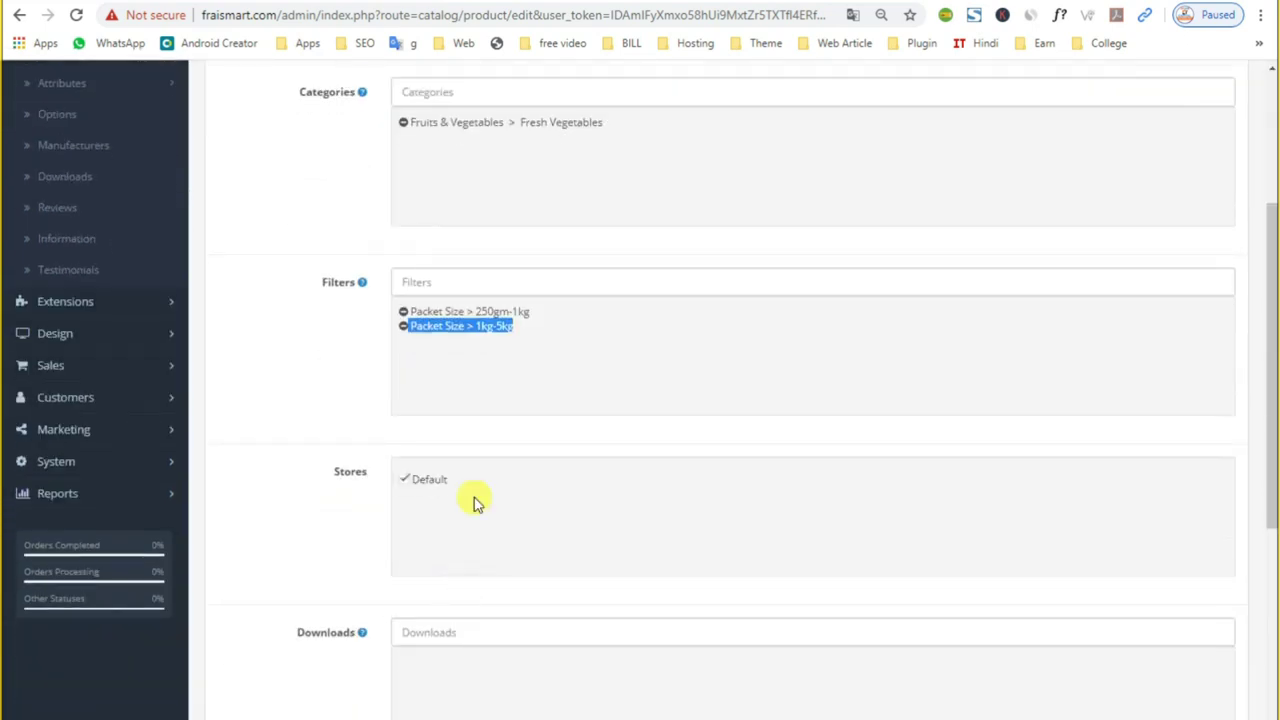
{"action": "left_click", "coordinate": [455, 372]}
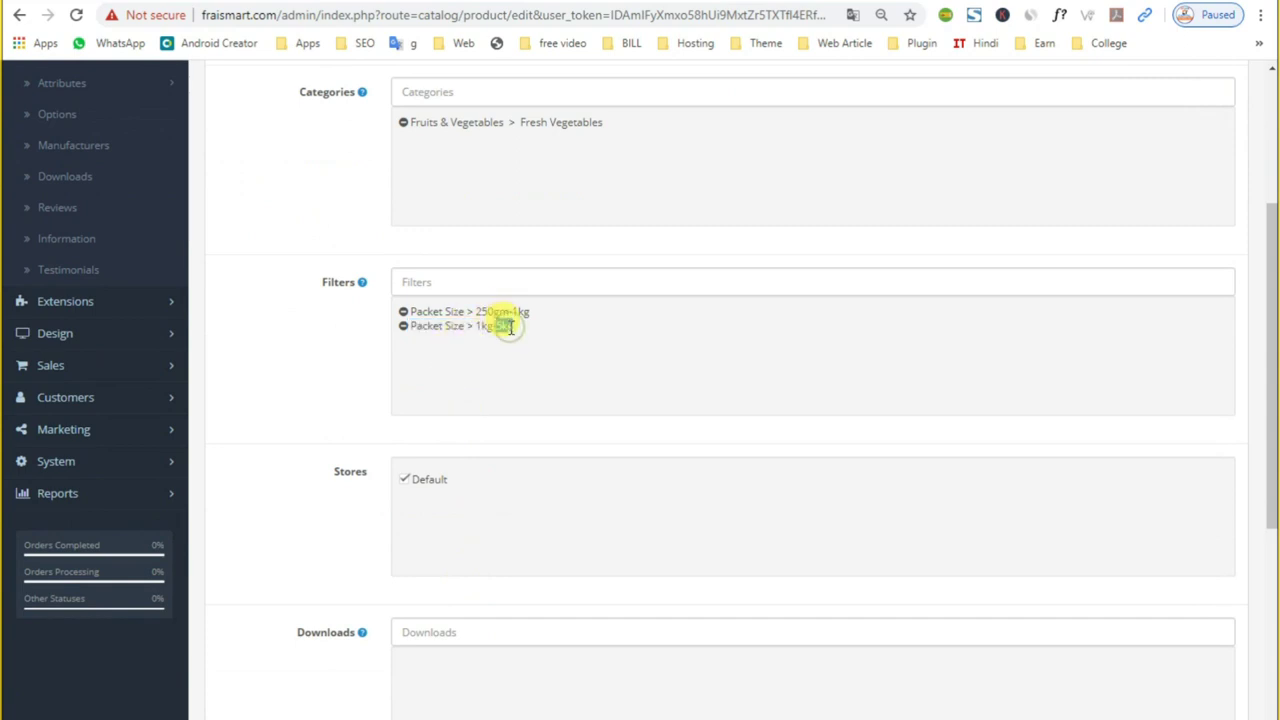
{"action": "scroll", "coordinate": [446, 443], "scroll_direction": "down", "scroll_amount": 4}
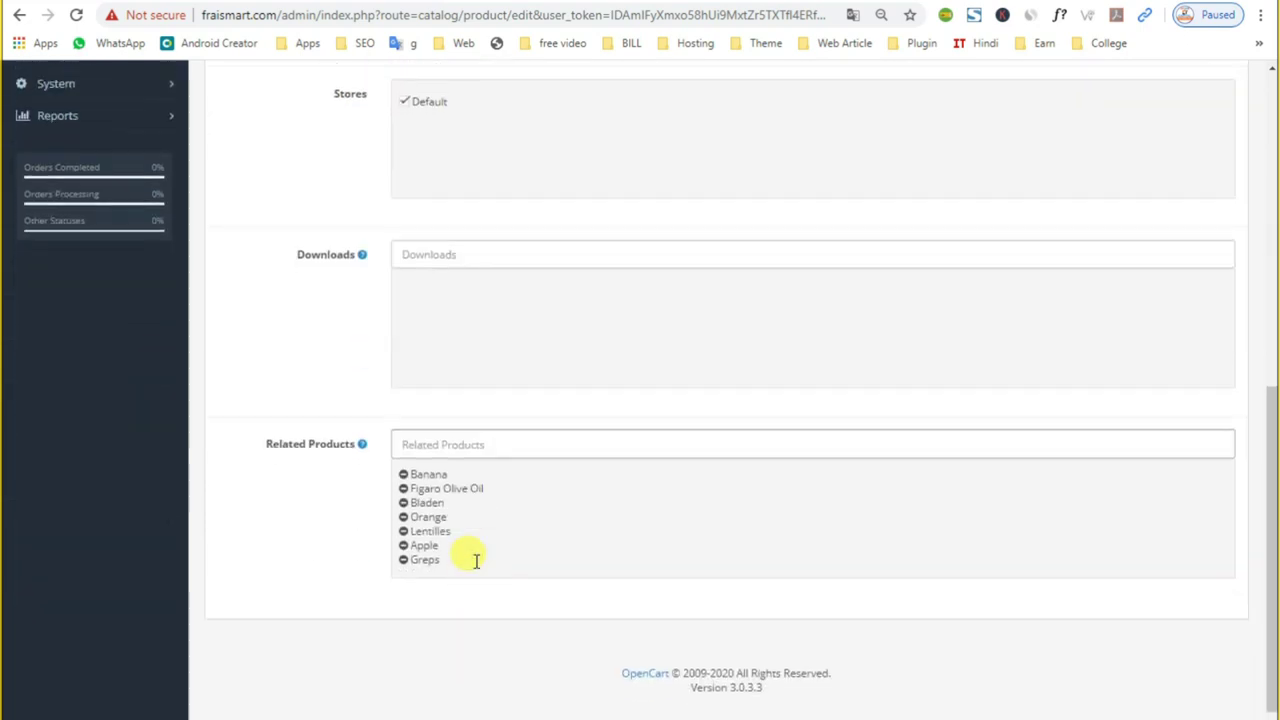
{"action": "scroll", "coordinate": [476, 561], "scroll_direction": "up", "scroll_amount": 10}
{"action": "left_click", "coordinate": [420, 243]}
{"action": "left_click", "coordinate": [485, 243]}
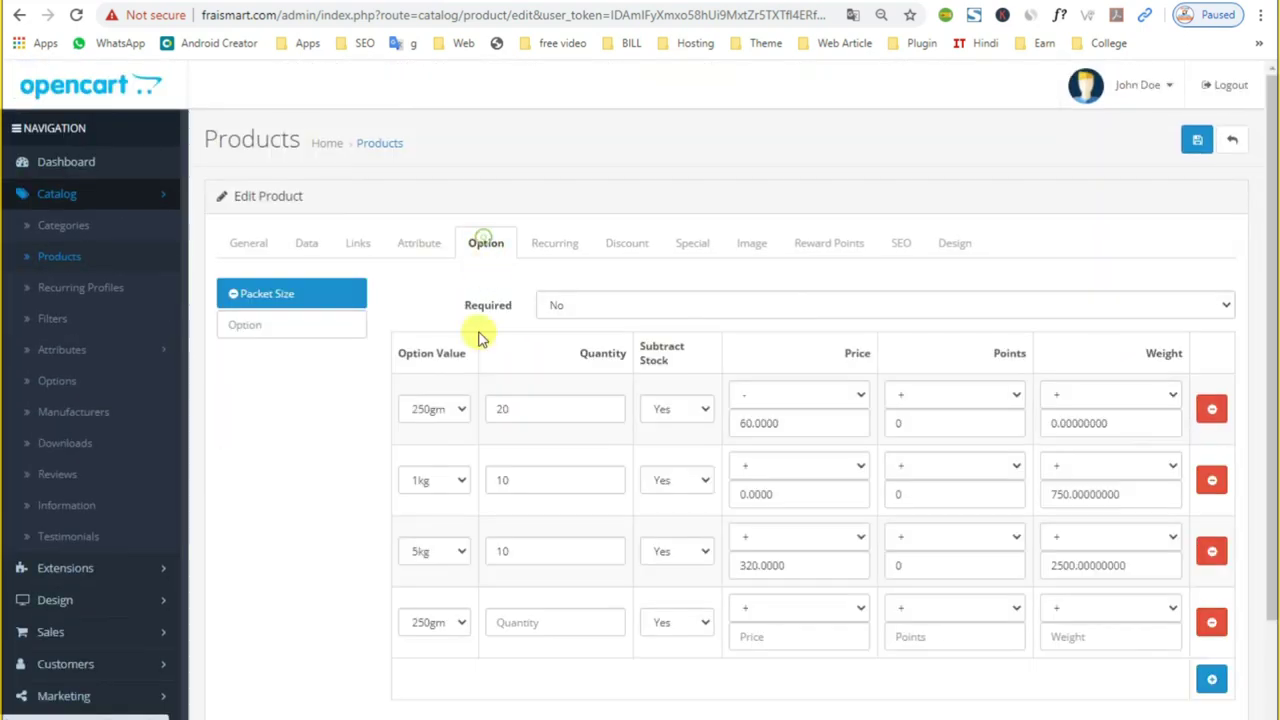
{"action": "left_click", "coordinate": [455, 405]}
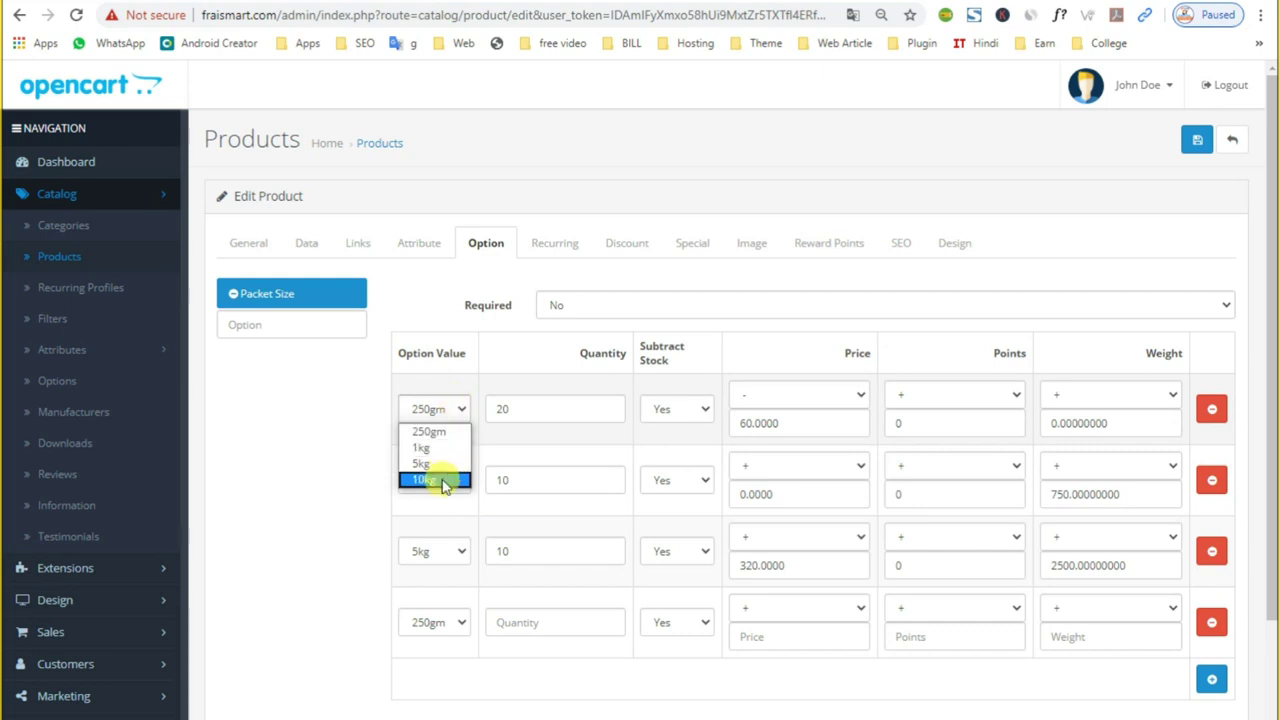
{"action": "left_click", "coordinate": [551, 243]}
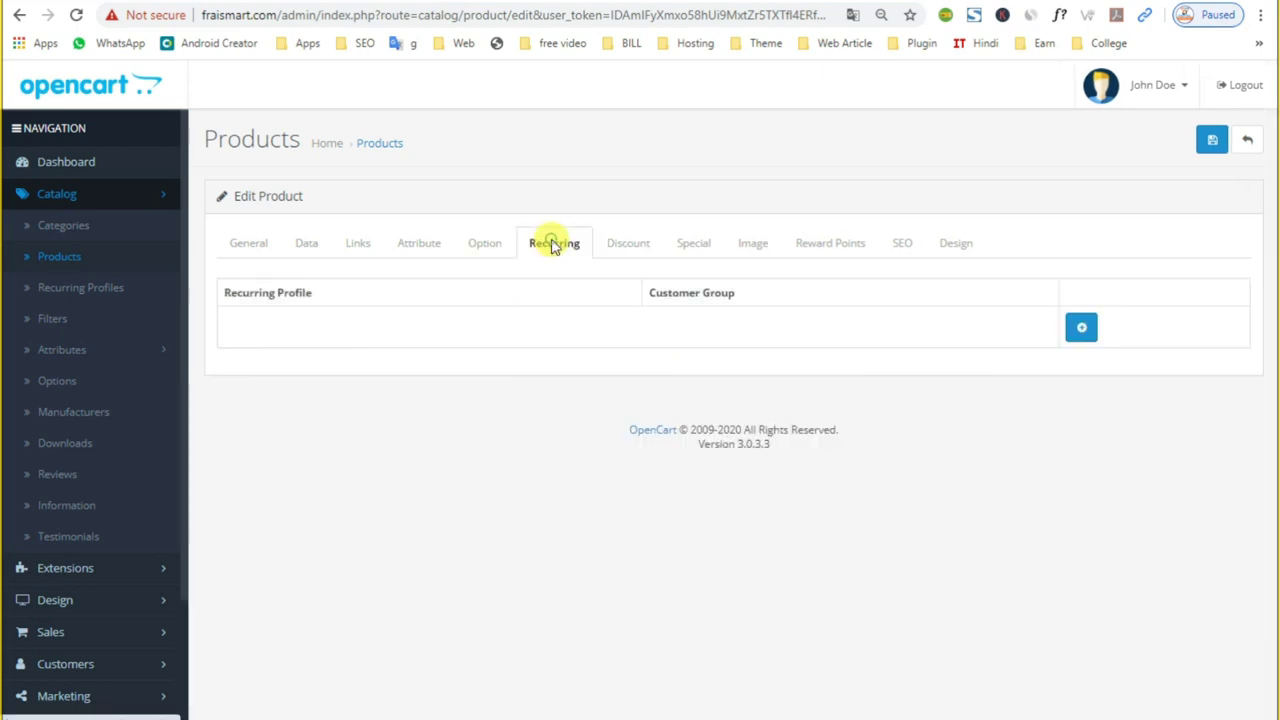
Step: Open the Special tab and inspect its Default-group special: priority 210, price 80.0000
{"action": "left_click", "coordinate": [607, 232]}
{"action": "left_click", "coordinate": [690, 247]}
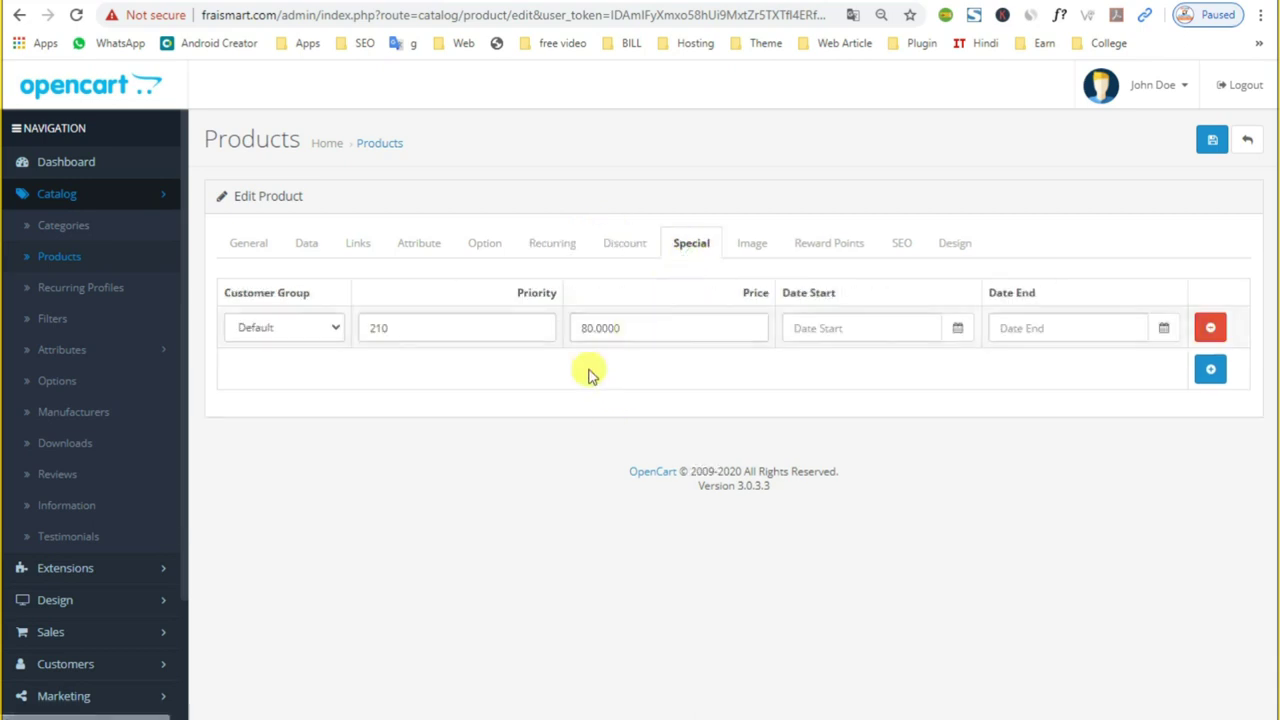
{"action": "left_click", "coordinate": [400, 327]}
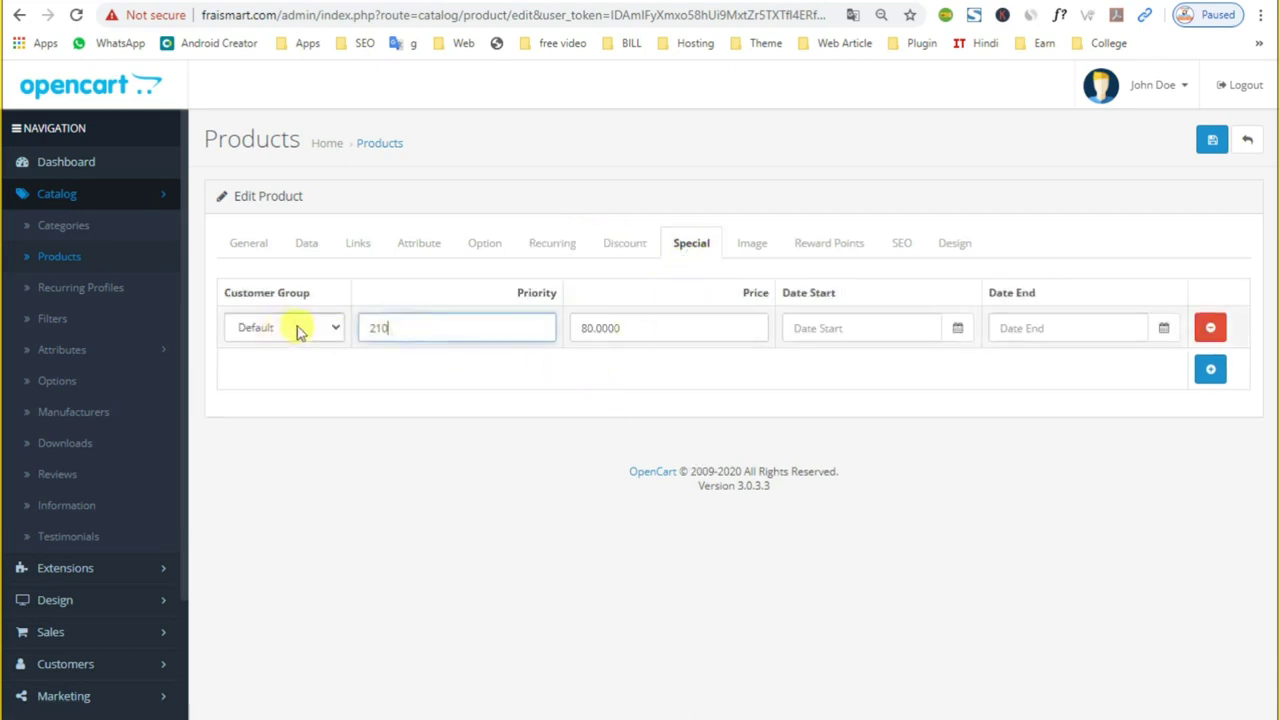
{"action": "left_click", "coordinate": [297, 328]}
{"action": "left_click", "coordinate": [526, 326]}
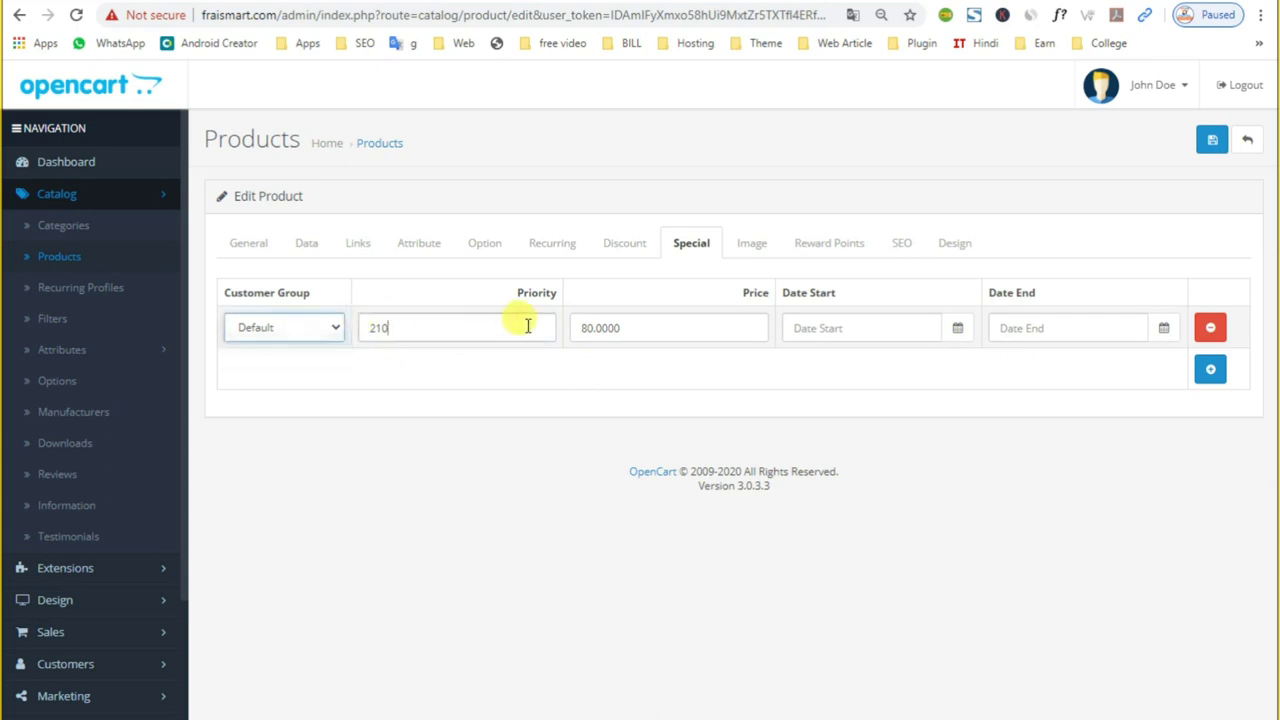
{"action": "left_click", "coordinate": [657, 323]}
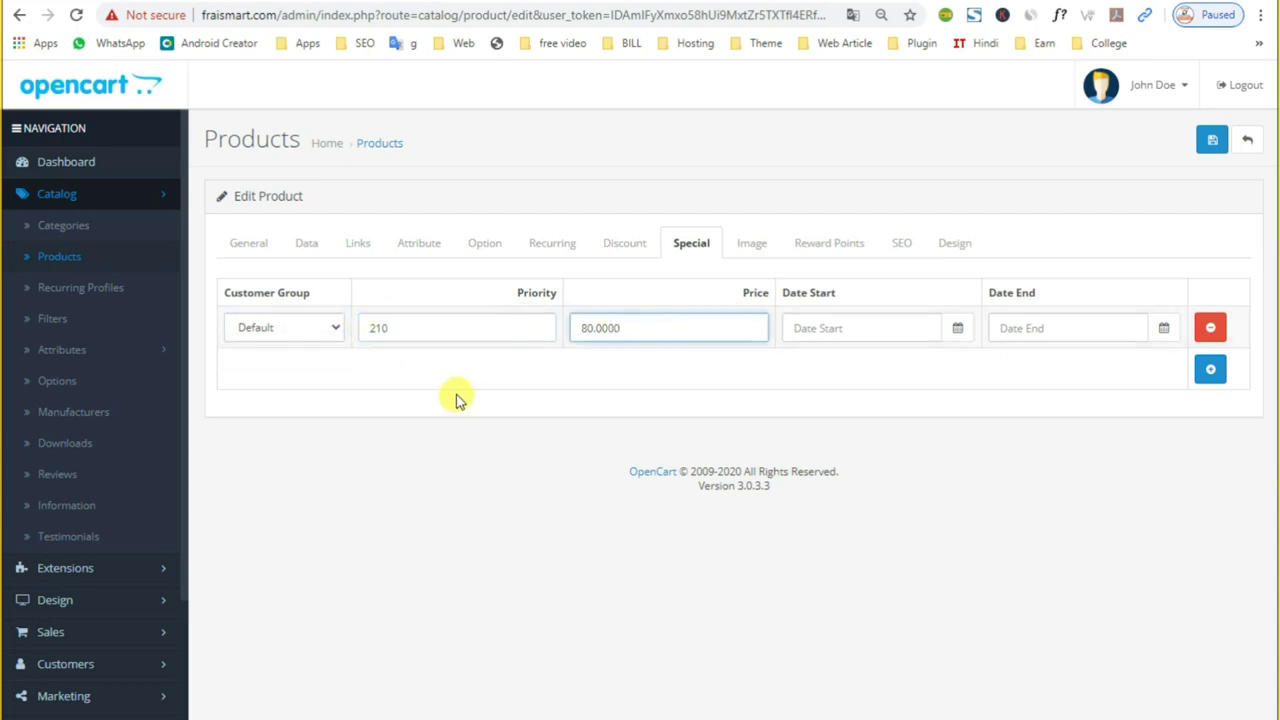
{"action": "double_click", "coordinate": [651, 322]}
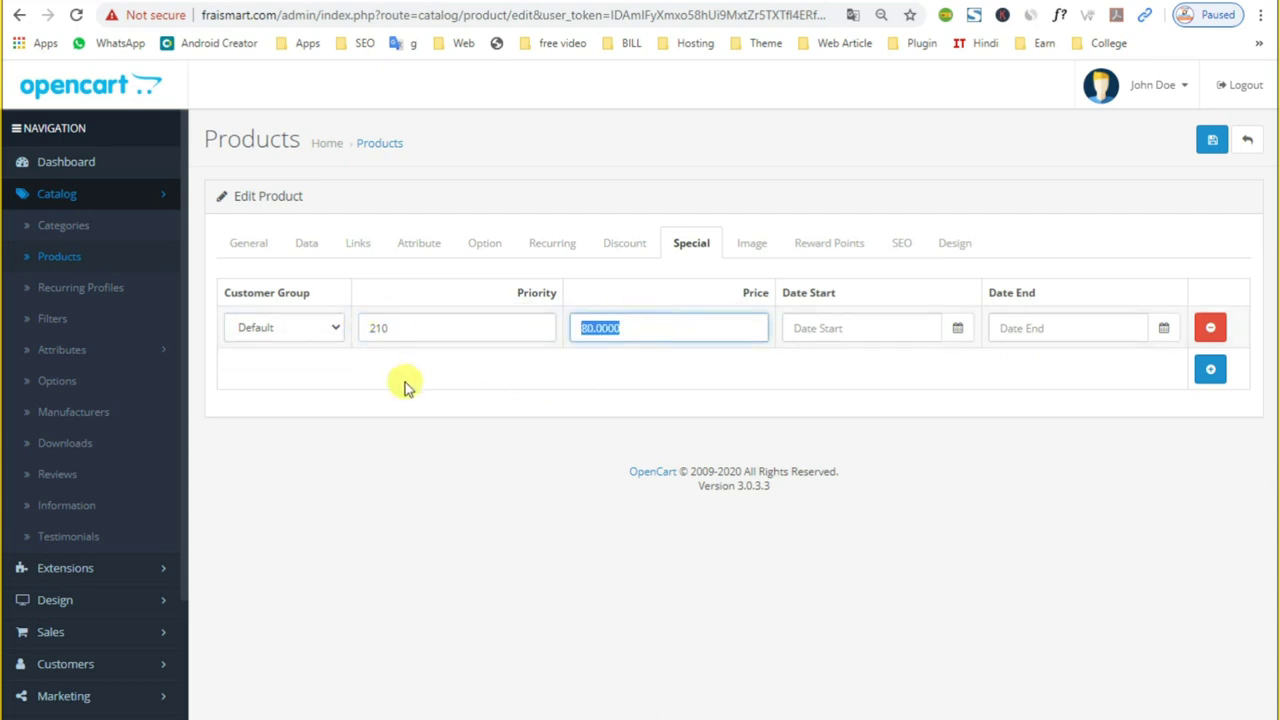
{"action": "double_click", "coordinate": [388, 328]}
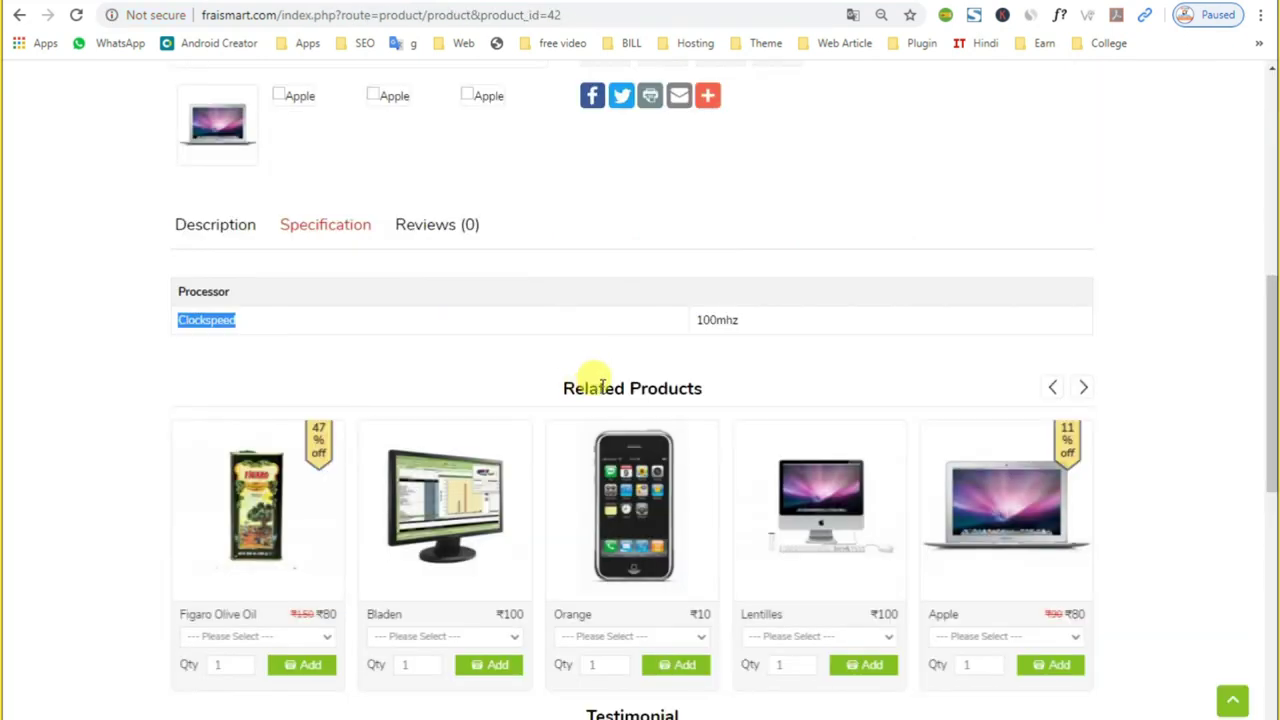
Step: Recheck the special's 80.0000 price and 210 priority, keeping the Default customer group
{"action": "scroll", "coordinate": [433, 300], "scroll_direction": "up", "scroll_amount": 1}
{"action": "scroll", "coordinate": [597, 277], "scroll_direction": "up", "scroll_amount": 5}
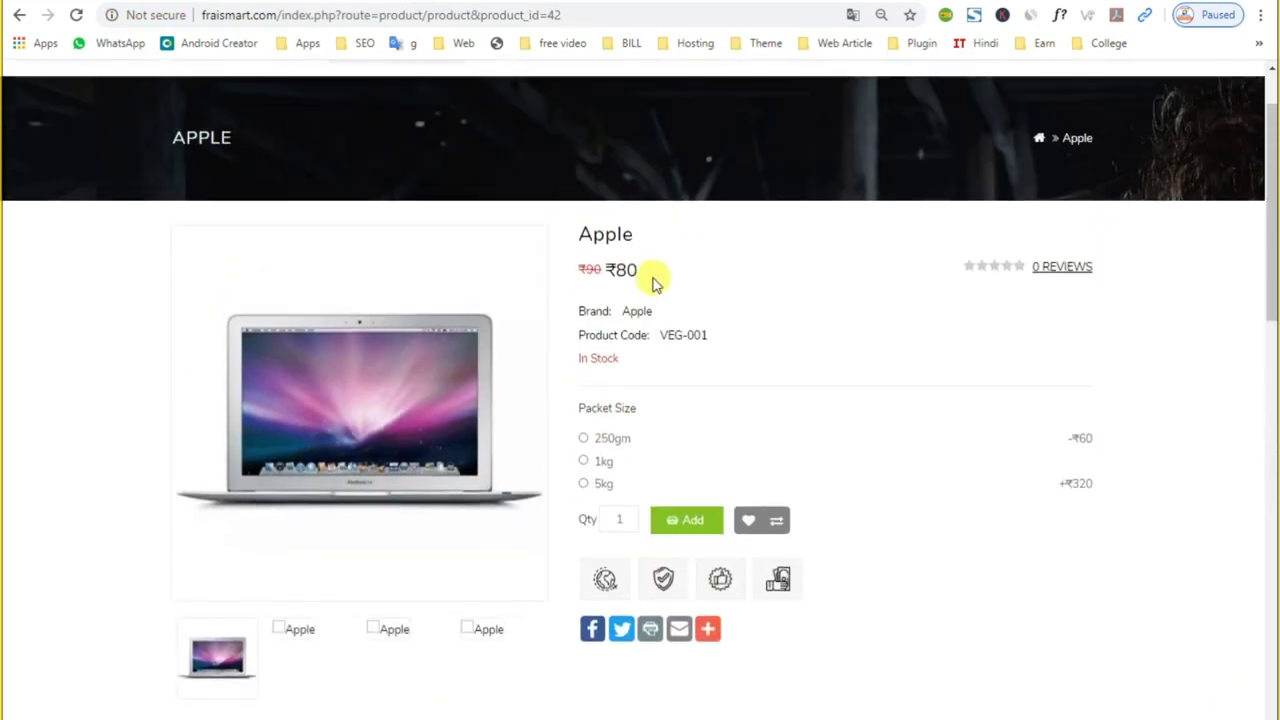
{"action": "left_click_drag", "start_coordinate": [648, 312], "coordinate": [593, 272]}
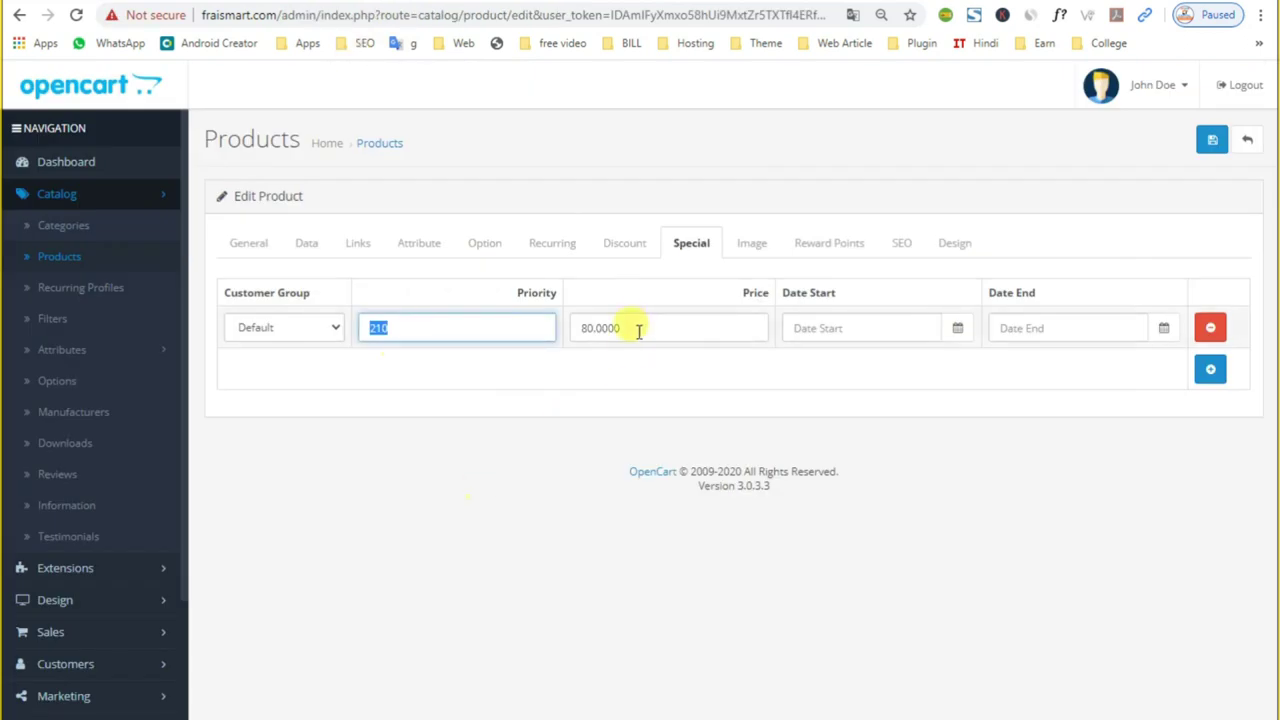
{"action": "left_click", "coordinate": [637, 327]}
{"action": "left_click_drag", "start_coordinate": [637, 327], "coordinate": [343, 486]}
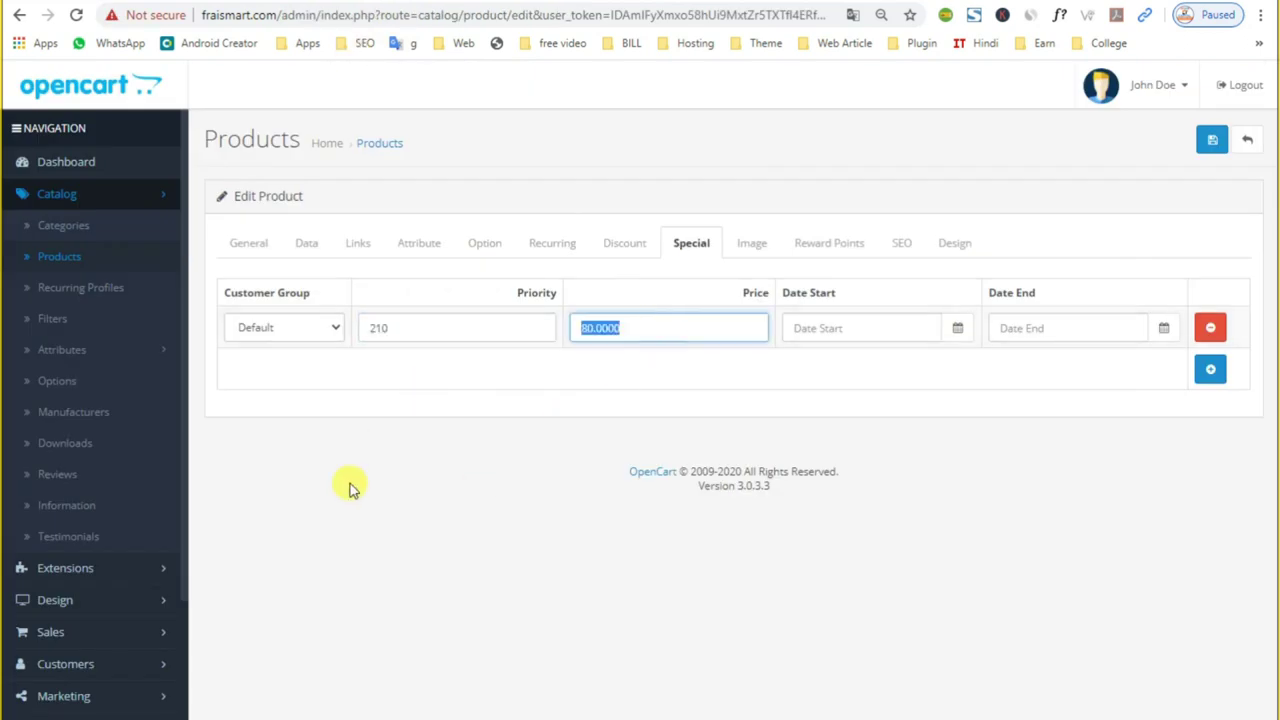
{"action": "left_click", "coordinate": [397, 316]}
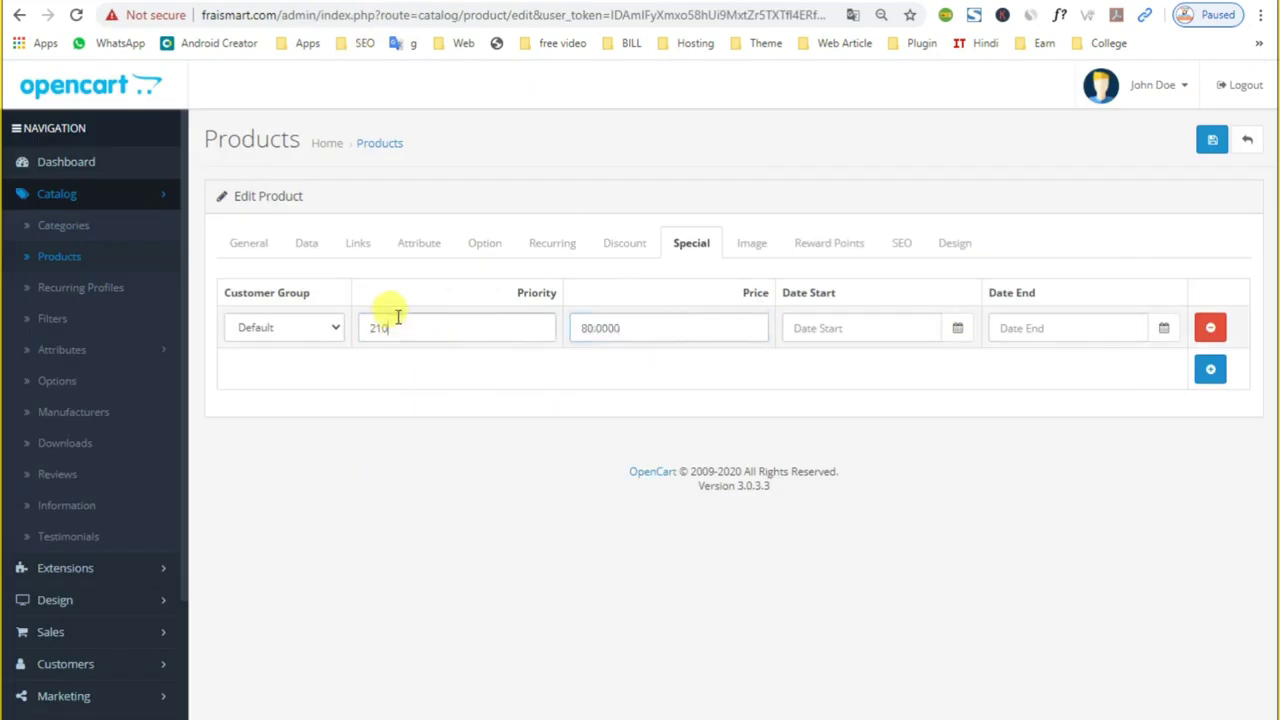
{"action": "left_click", "coordinate": [329, 328]}
{"action": "left_click", "coordinate": [306, 349]}
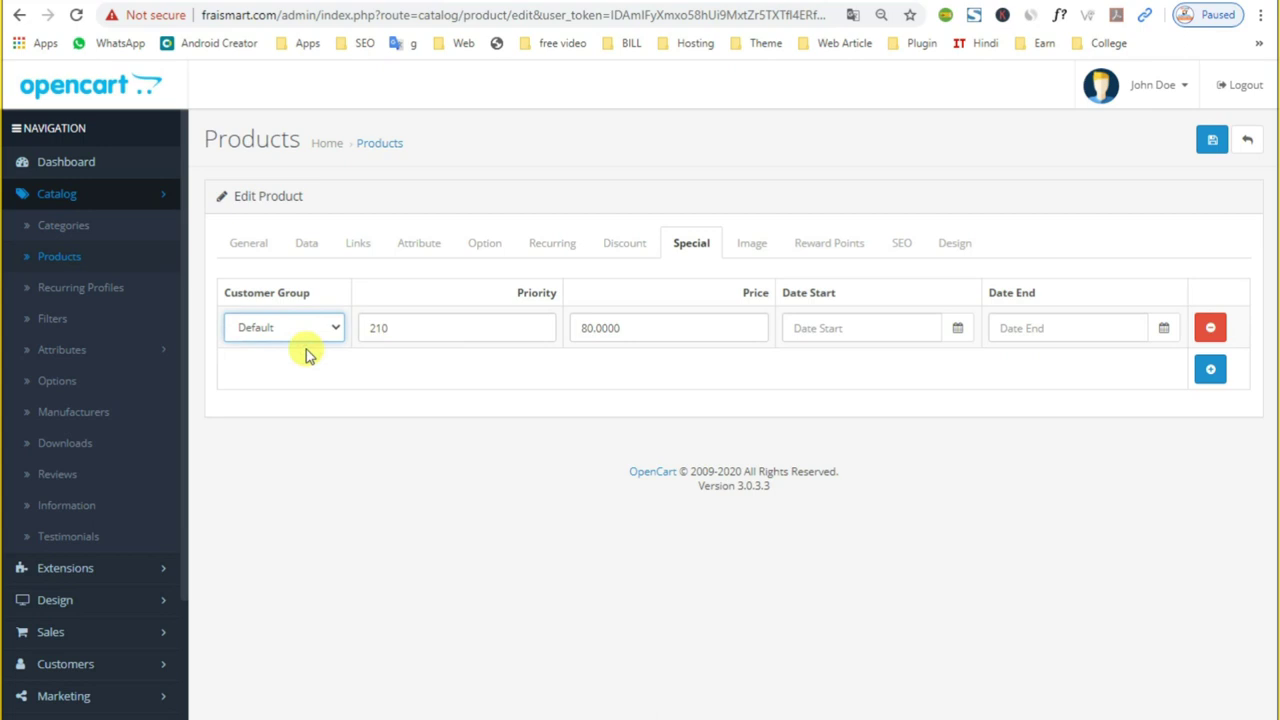
Step: Confirm the storefront Apple page now shows a plain ₹90 price with no ₹80 special
{"action": "left_click", "coordinate": [821, 318]}
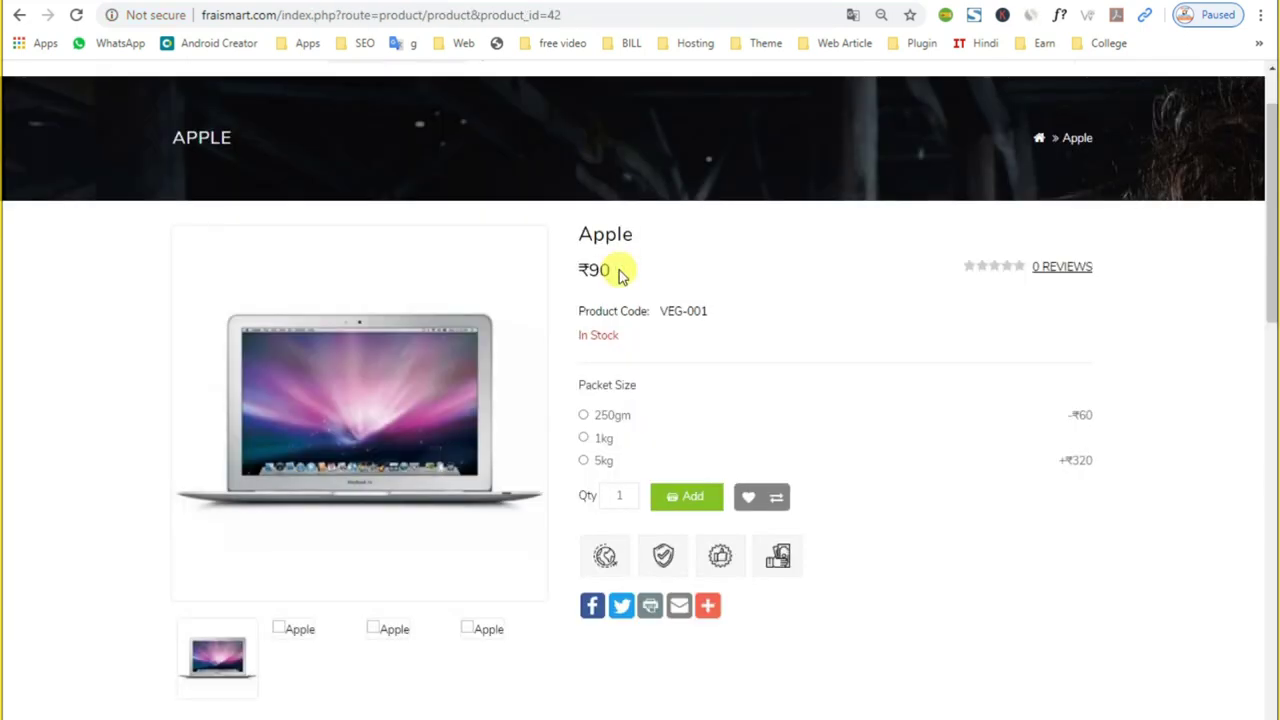
{"action": "left_click_drag", "start_coordinate": [620, 275], "coordinate": [551, 280]}
{"action": "double_click", "coordinate": [597, 275]}
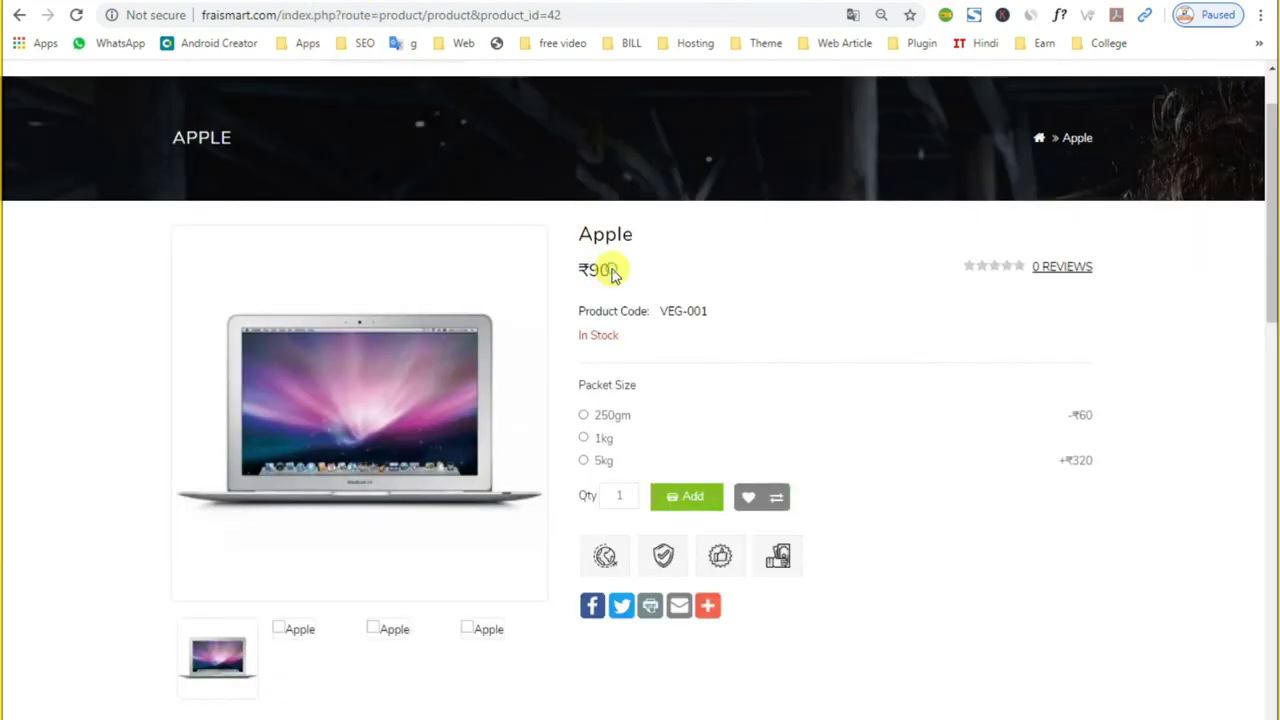
{"action": "triple_click", "coordinate": [598, 269]}
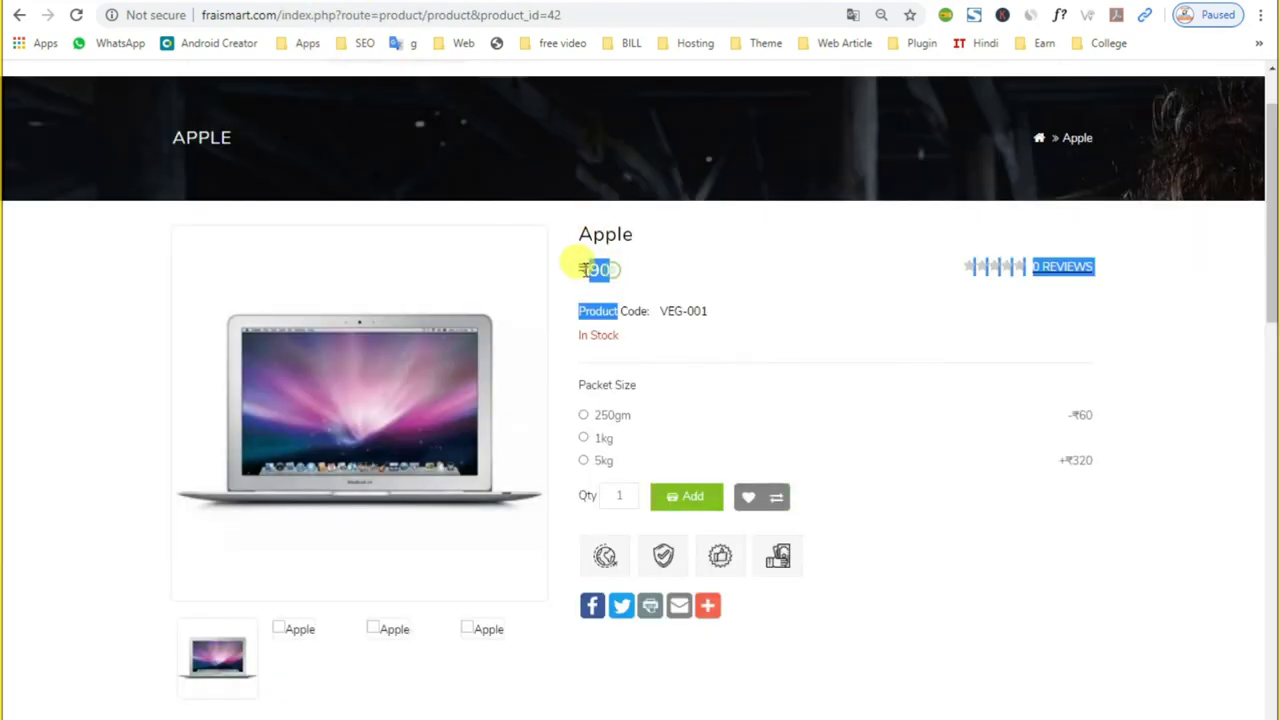
{"action": "left_click", "coordinate": [585, 271]}
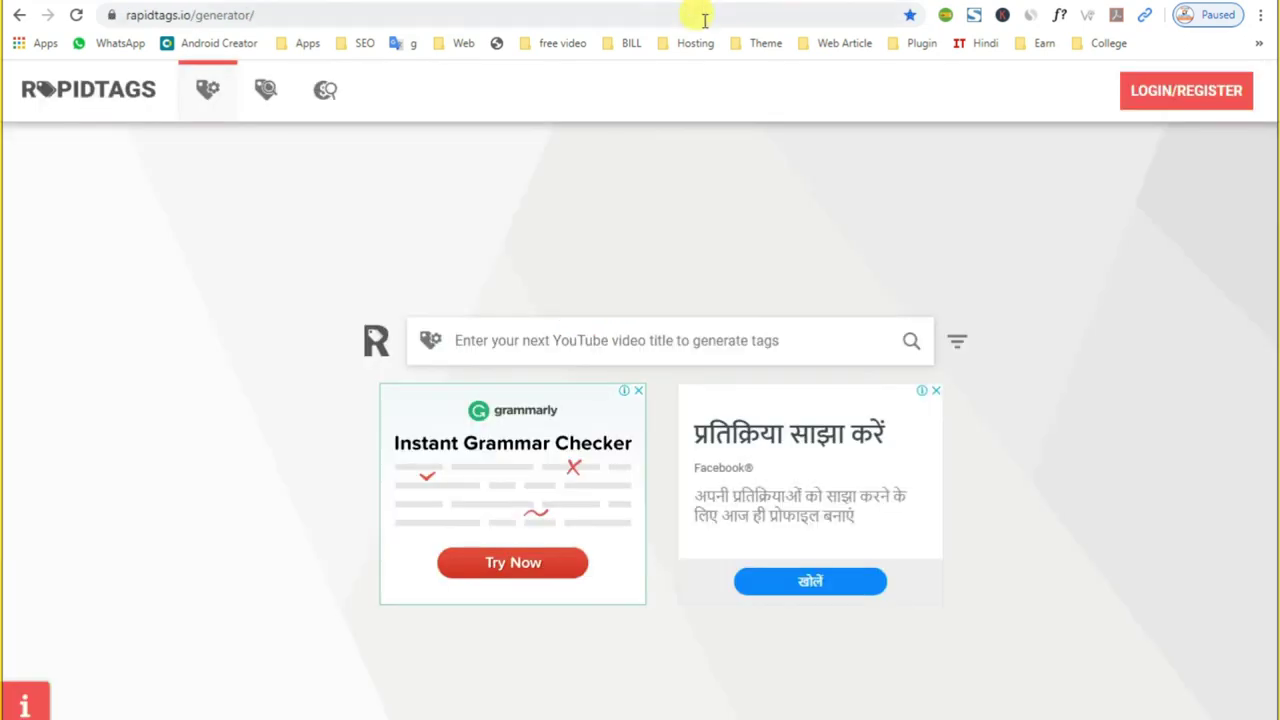
Step: Load EZ Groceria, browse the Fruits category, and open Banana – Robusta
{"action": "left_click", "coordinate": [704, 20]}
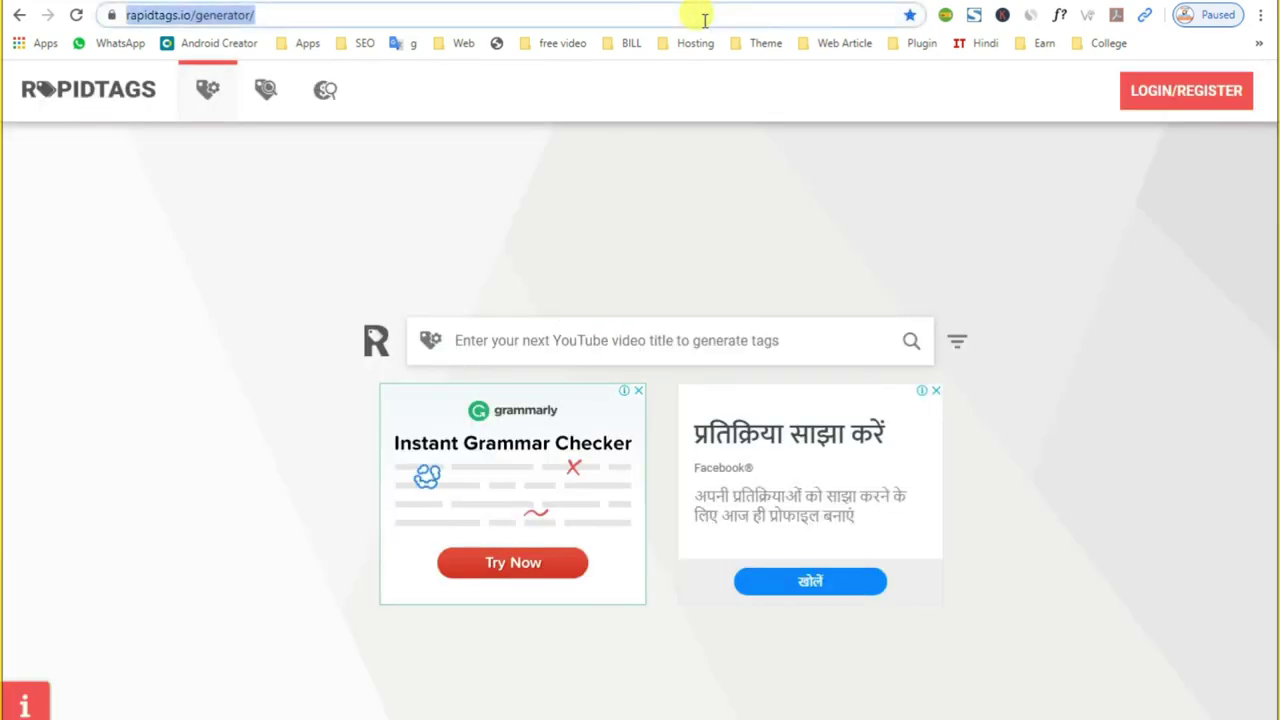
{"action": "type", "text": "ez"}
{"action": "key", "text": "Return"}
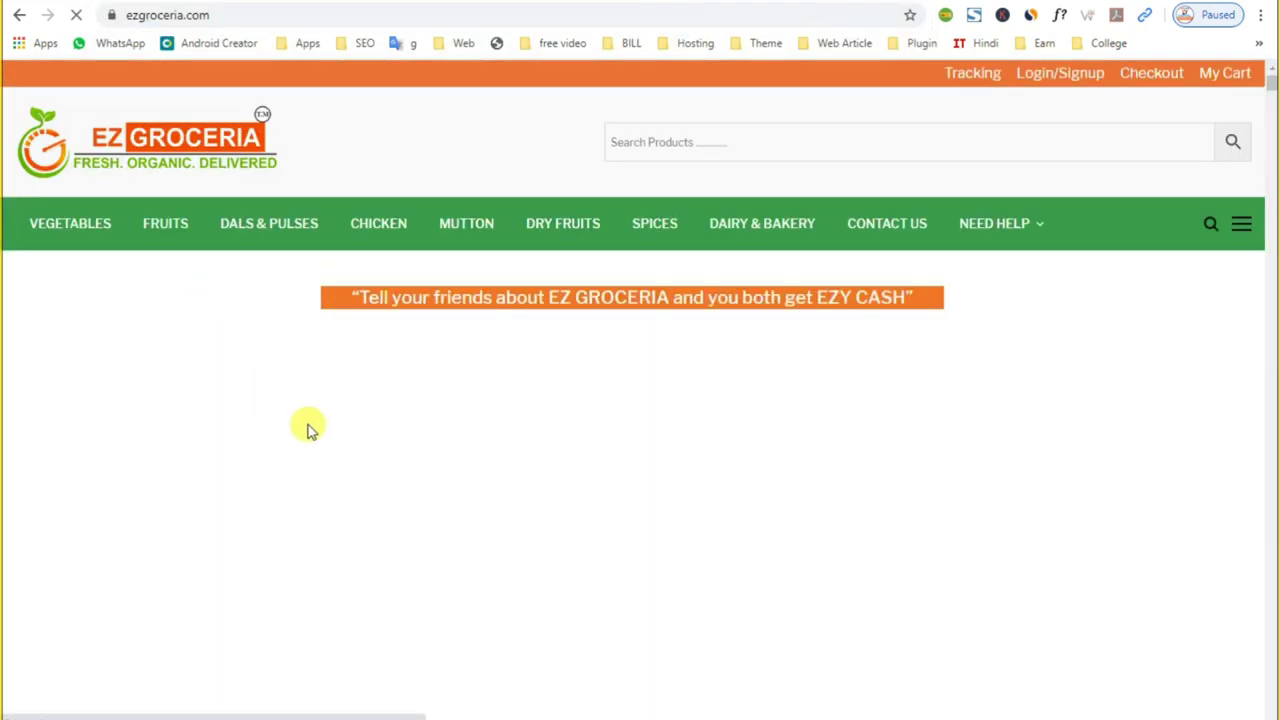
{"action": "left_click", "coordinate": [175, 228]}
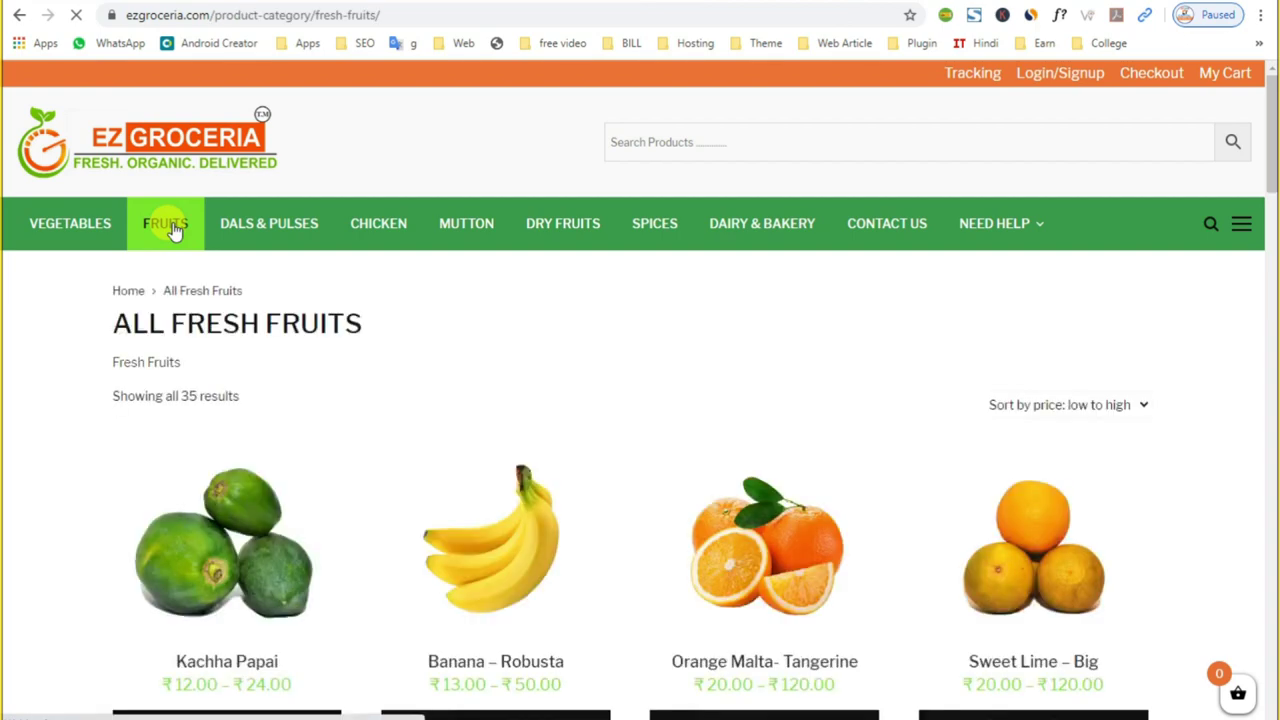
{"action": "scroll", "coordinate": [258, 366], "scroll_direction": "down", "scroll_amount": 1}
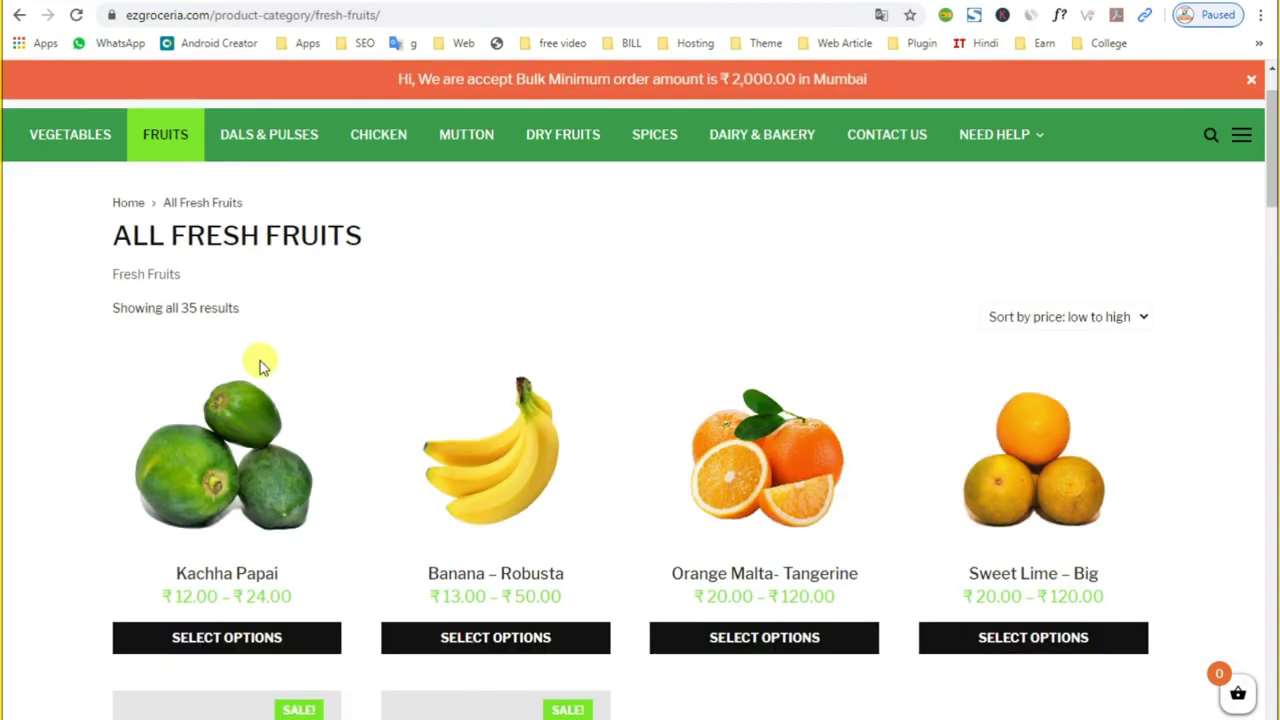
{"action": "scroll", "coordinate": [258, 366], "scroll_direction": "down", "scroll_amount": 2}
{"action": "scroll", "coordinate": [243, 357], "scroll_direction": "up", "scroll_amount": 3}
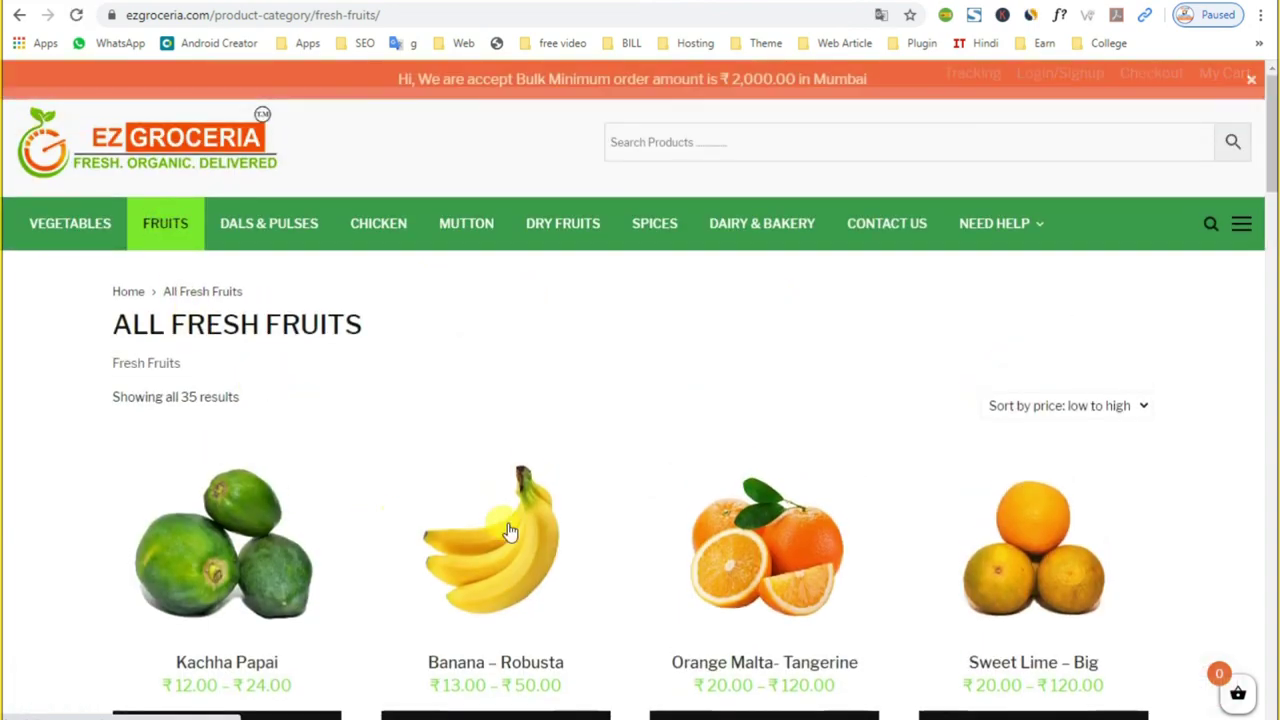
{"action": "scroll", "coordinate": [481, 470], "scroll_direction": "down", "scroll_amount": 4}
{"action": "left_click", "coordinate": [496, 226]}
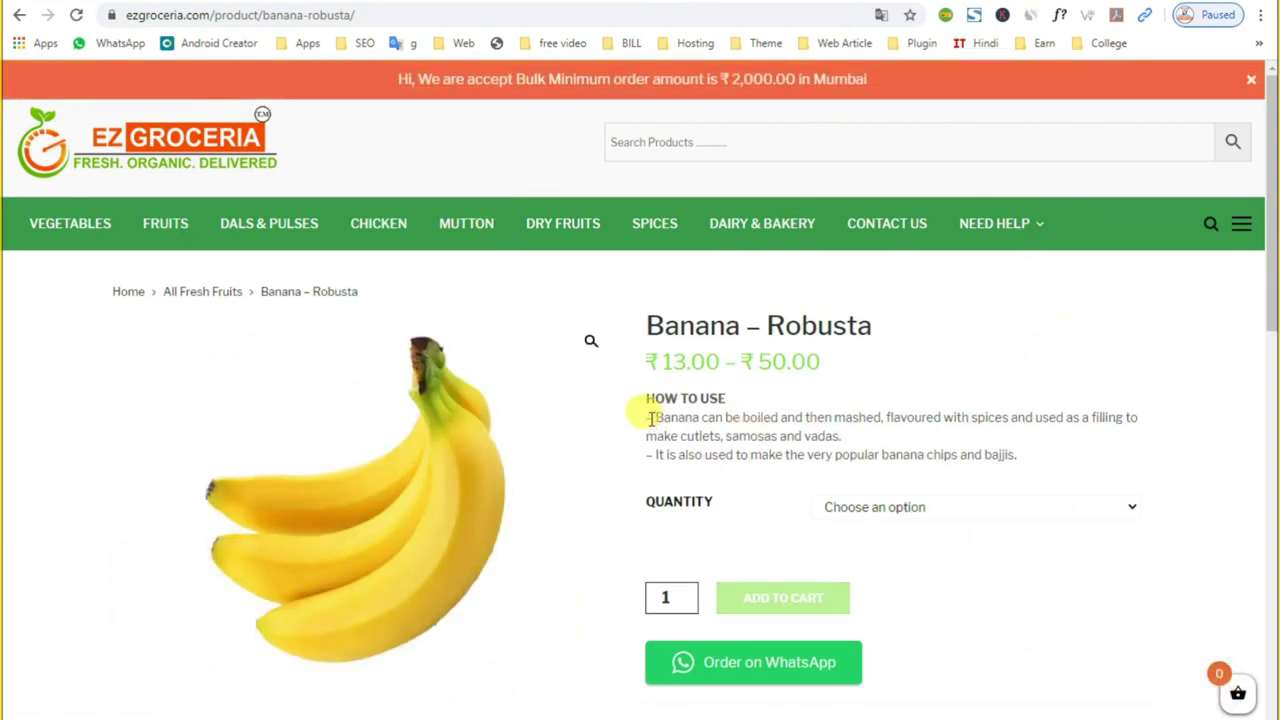
Step: Read the banana description and its Additional Information quantities: 3, 6 and 12 piece
{"action": "left_click_drag", "start_coordinate": [650, 418], "coordinate": [707, 450]}
{"action": "left_click", "coordinate": [1020, 468]}
{"action": "scroll", "coordinate": [707, 450], "scroll_direction": "down", "scroll_amount": 4}
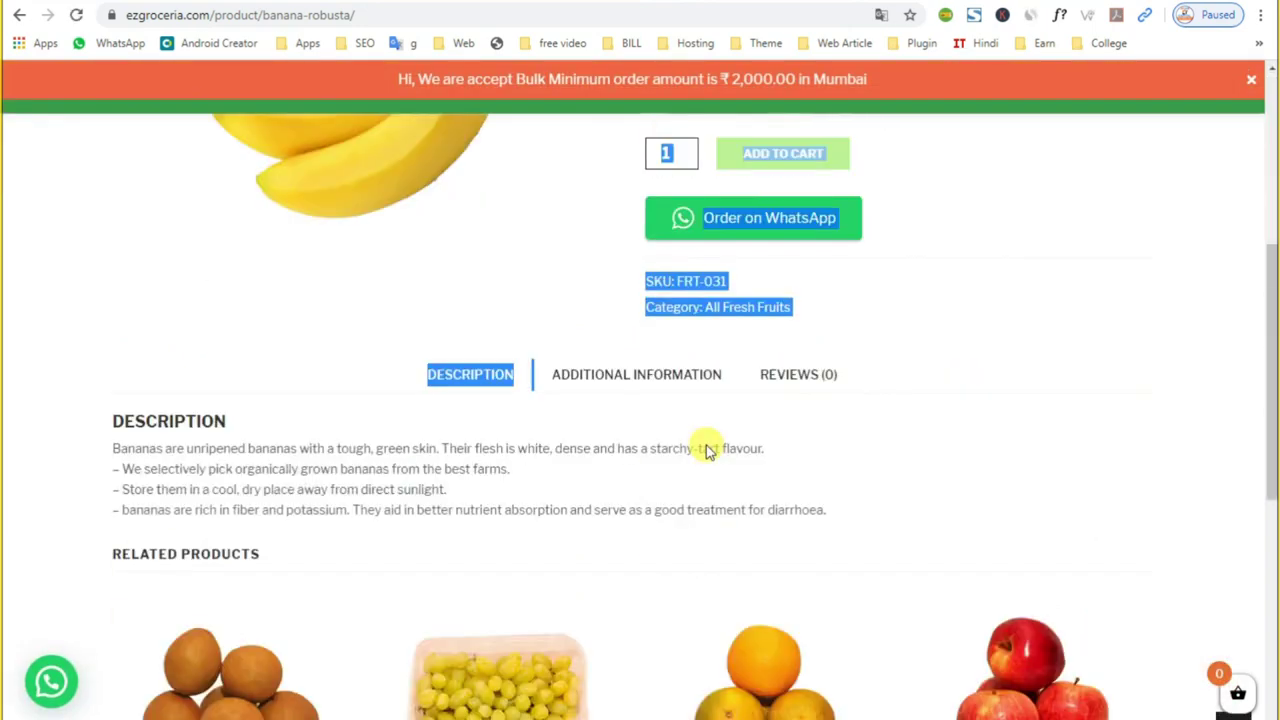
{"action": "left_click", "coordinate": [875, 449]}
{"action": "left_click_drag", "start_coordinate": [110, 447], "coordinate": [540, 500]}
{"action": "left_click", "coordinate": [620, 380]}
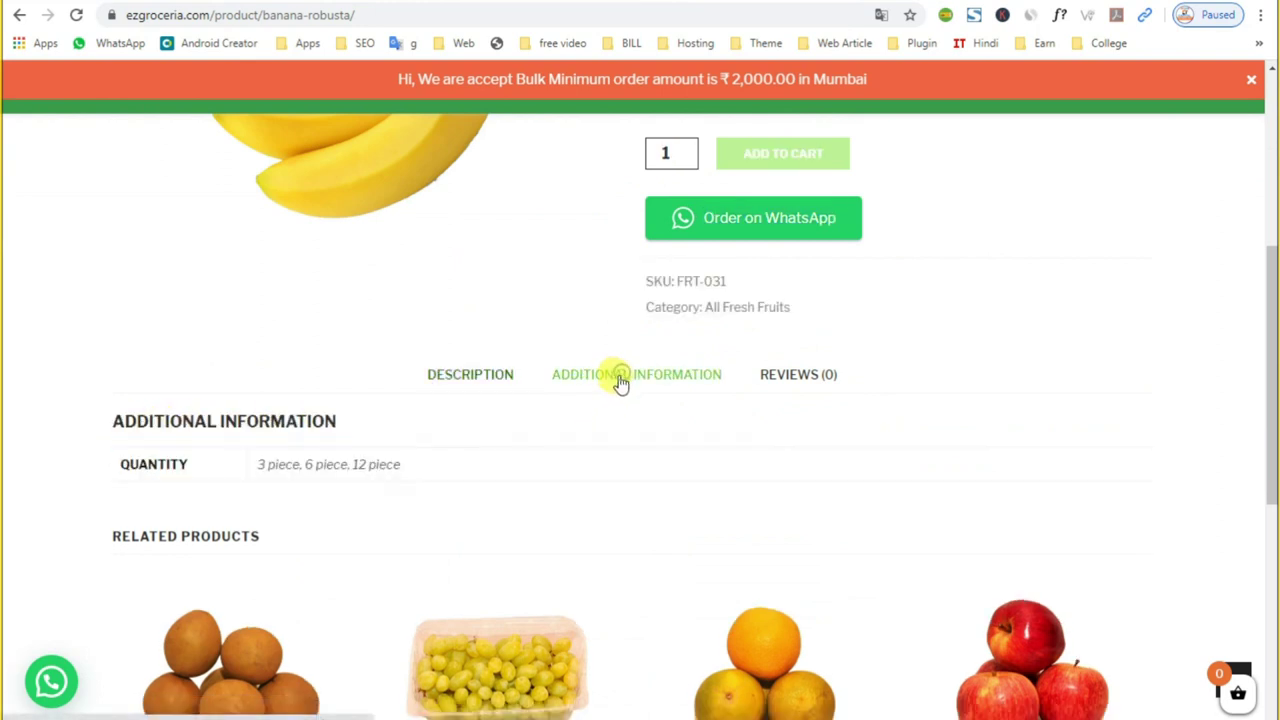
{"action": "left_click_drag", "start_coordinate": [411, 468], "coordinate": [163, 464]}
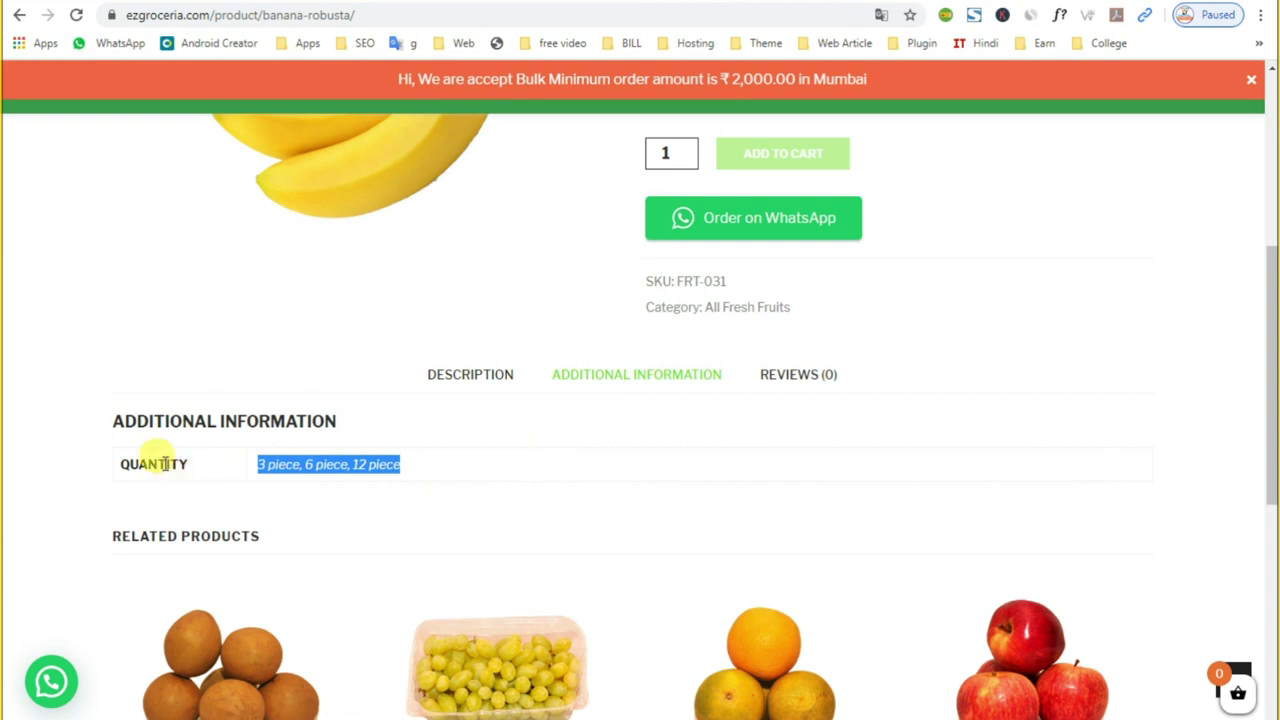
{"action": "double_click", "coordinate": [163, 464]}
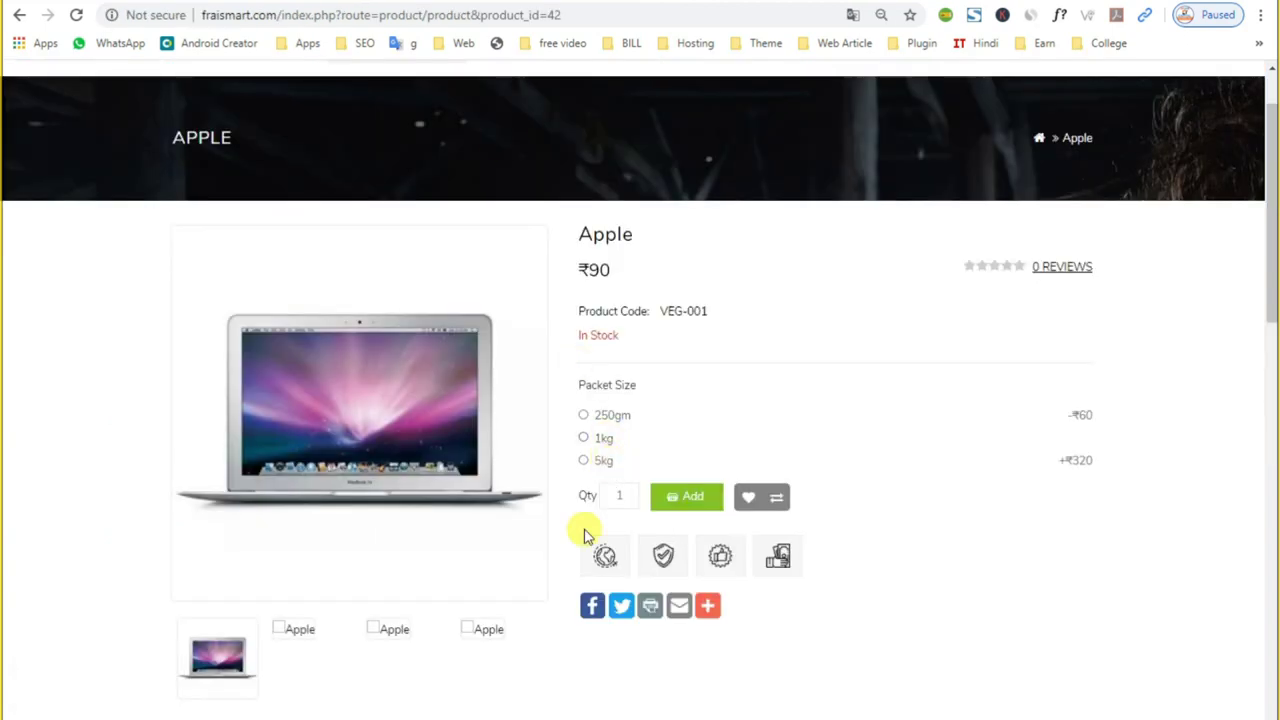
Step: Show the product's specification details and highlight the QUANTITY piece options
{"action": "scroll", "coordinate": [586, 529], "scroll_direction": "down", "scroll_amount": 3}
{"action": "left_click", "coordinate": [323, 491]}
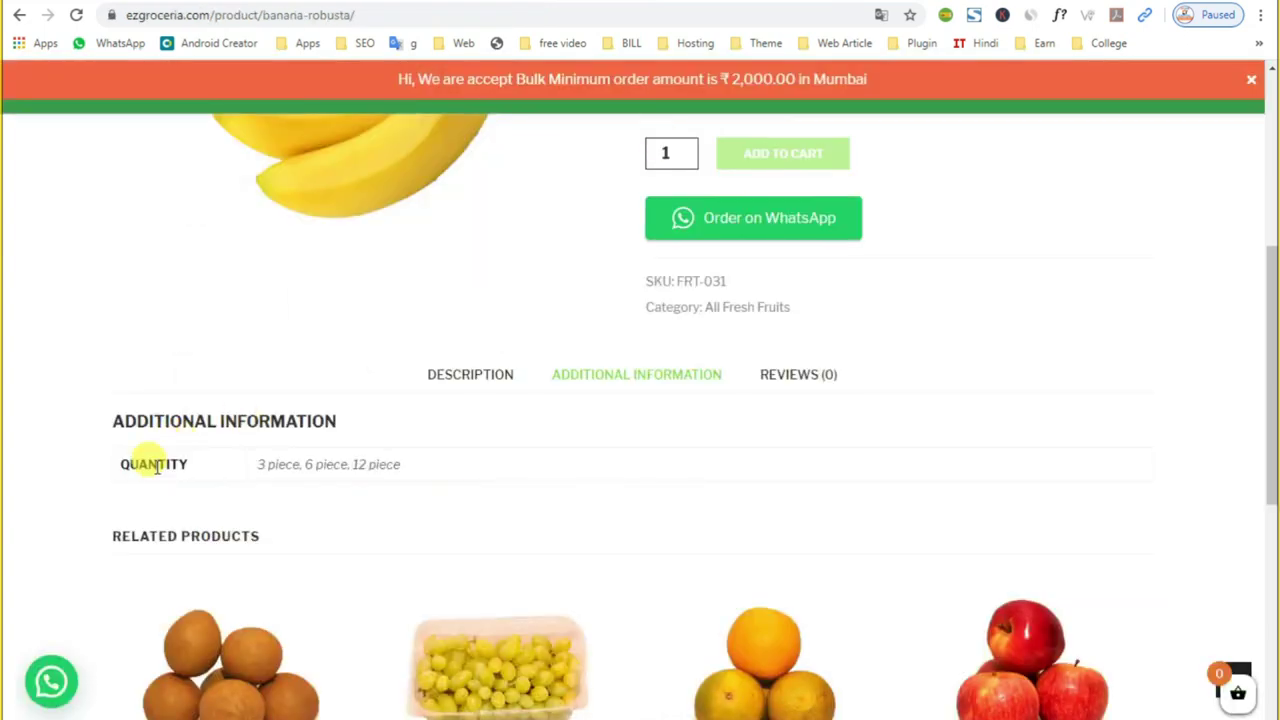
{"action": "double_click", "coordinate": [150, 462]}
{"action": "left_click_drag", "start_coordinate": [264, 464], "coordinate": [407, 473]}
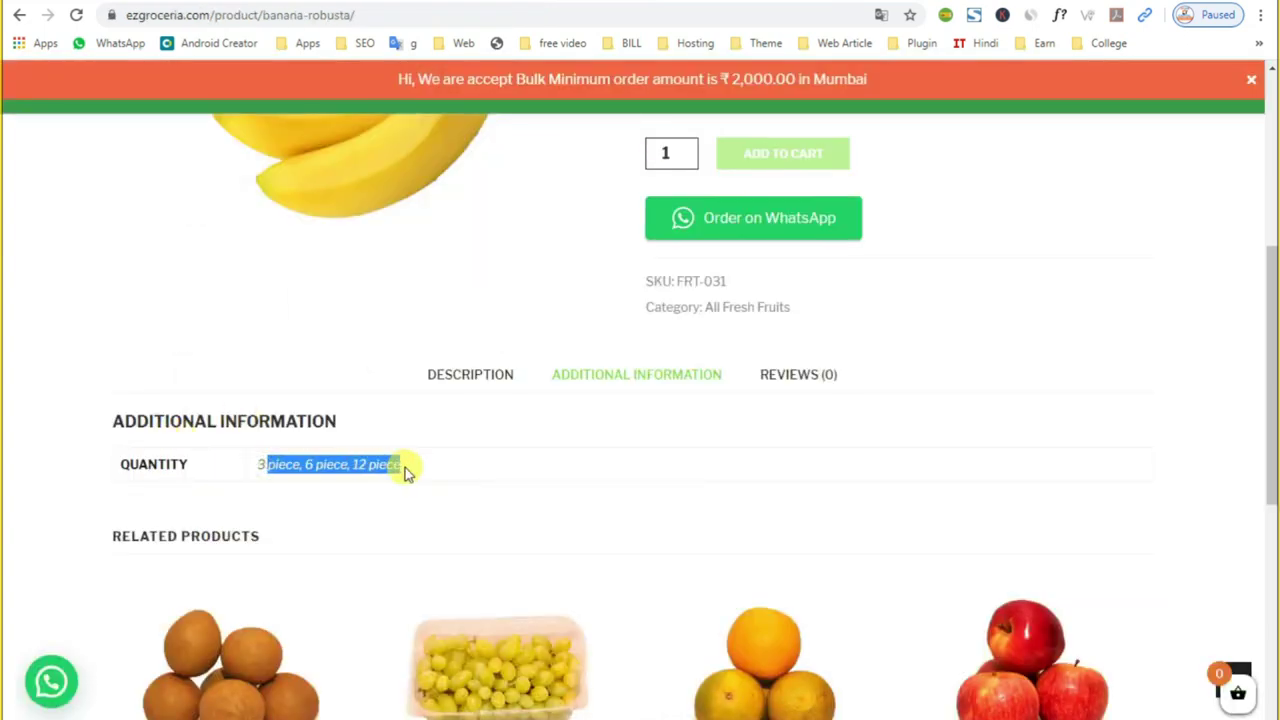
{"action": "scroll", "coordinate": [740, 442], "scroll_direction": "up", "scroll_amount": 1}
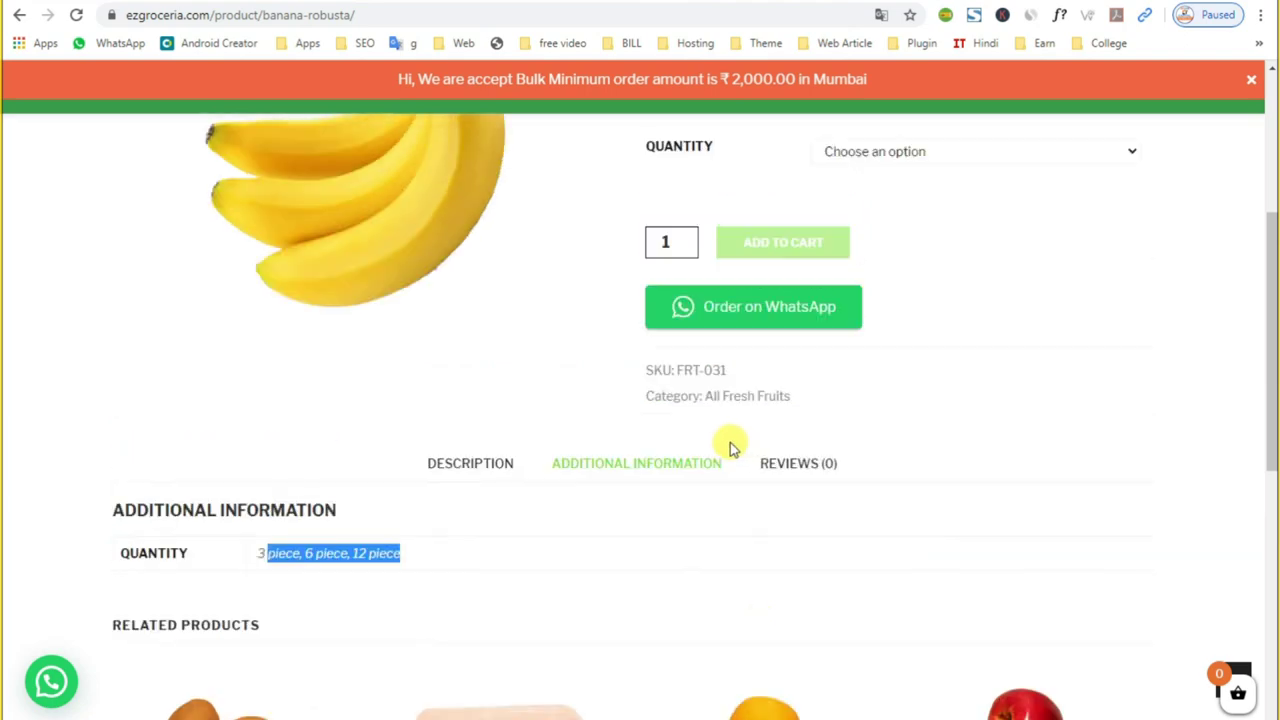
{"action": "scroll", "coordinate": [572, 494], "scroll_direction": "up", "scroll_amount": 3}
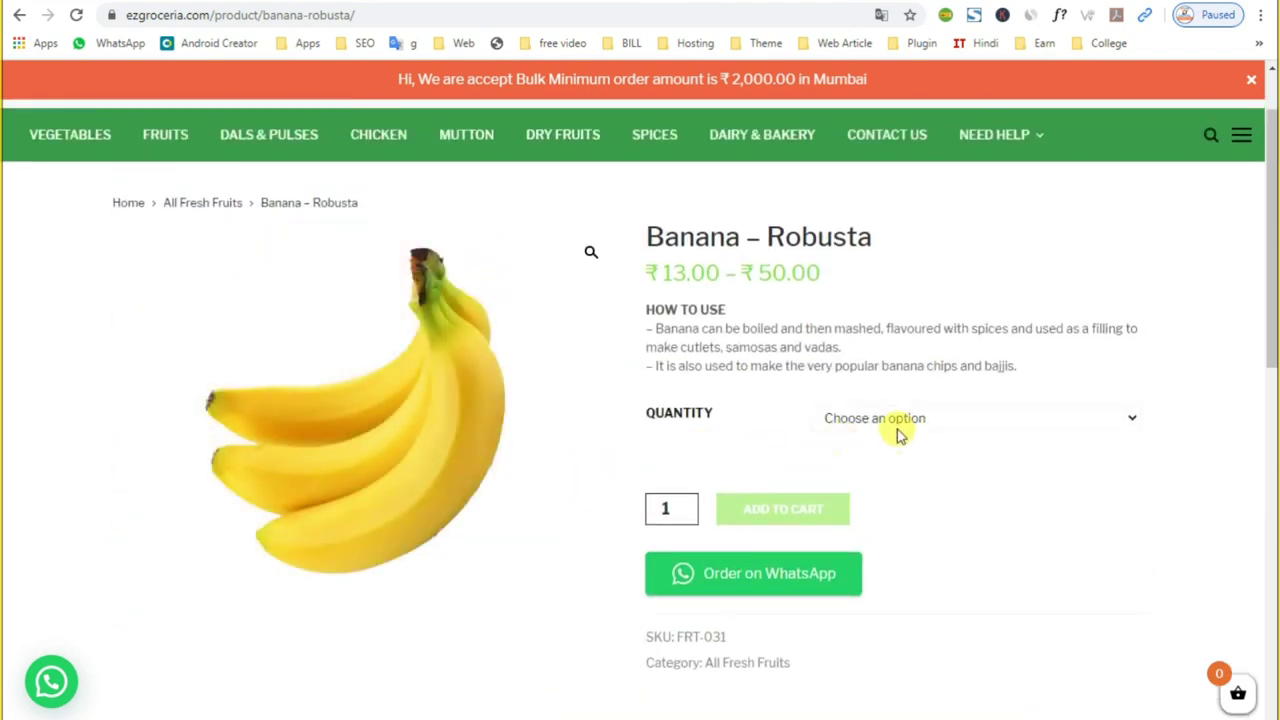
Step: Check the Banana – Robusta prices for 3, 6 and 12 piece quantities
{"action": "left_click", "coordinate": [897, 425]}
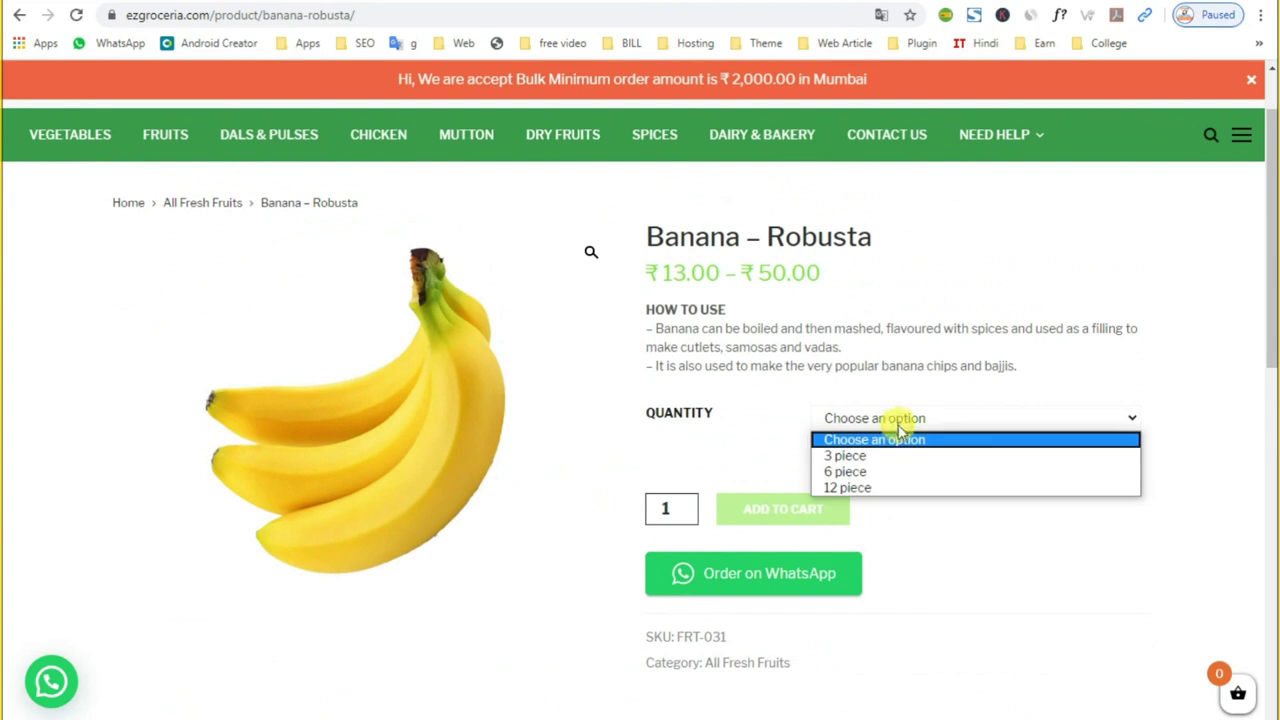
{"action": "left_click", "coordinate": [882, 457]}
{"action": "left_click", "coordinate": [880, 428]}
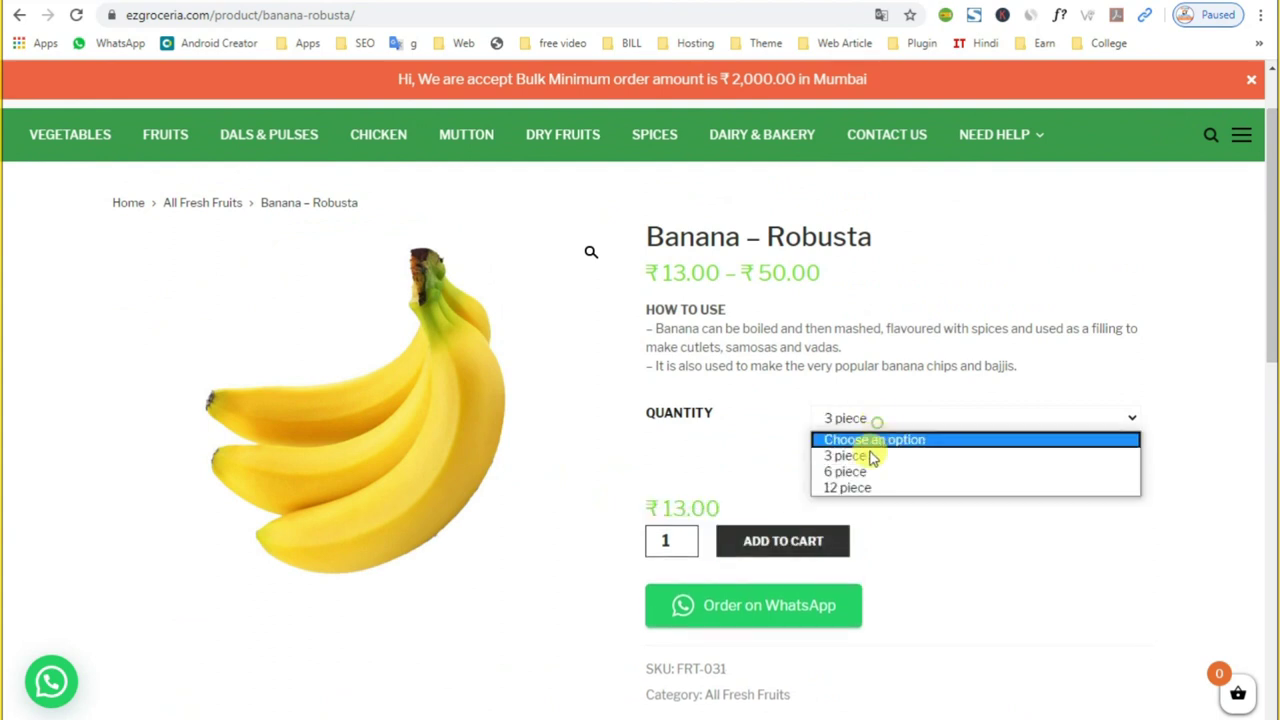
{"action": "left_click", "coordinate": [857, 471]}
{"action": "left_click", "coordinate": [867, 424]}
{"action": "left_click", "coordinate": [860, 488]}
{"action": "left_click", "coordinate": [858, 430]}
{"action": "left_click", "coordinate": [862, 457]}
Step: Keep 3 piece selected and go back to the All Fresh Fruits listing
{"action": "left_click", "coordinate": [855, 430]}
{"action": "left_click", "coordinate": [858, 457]}
{"action": "scroll", "coordinate": [857, 534], "scroll_direction": "up", "scroll_amount": 2}
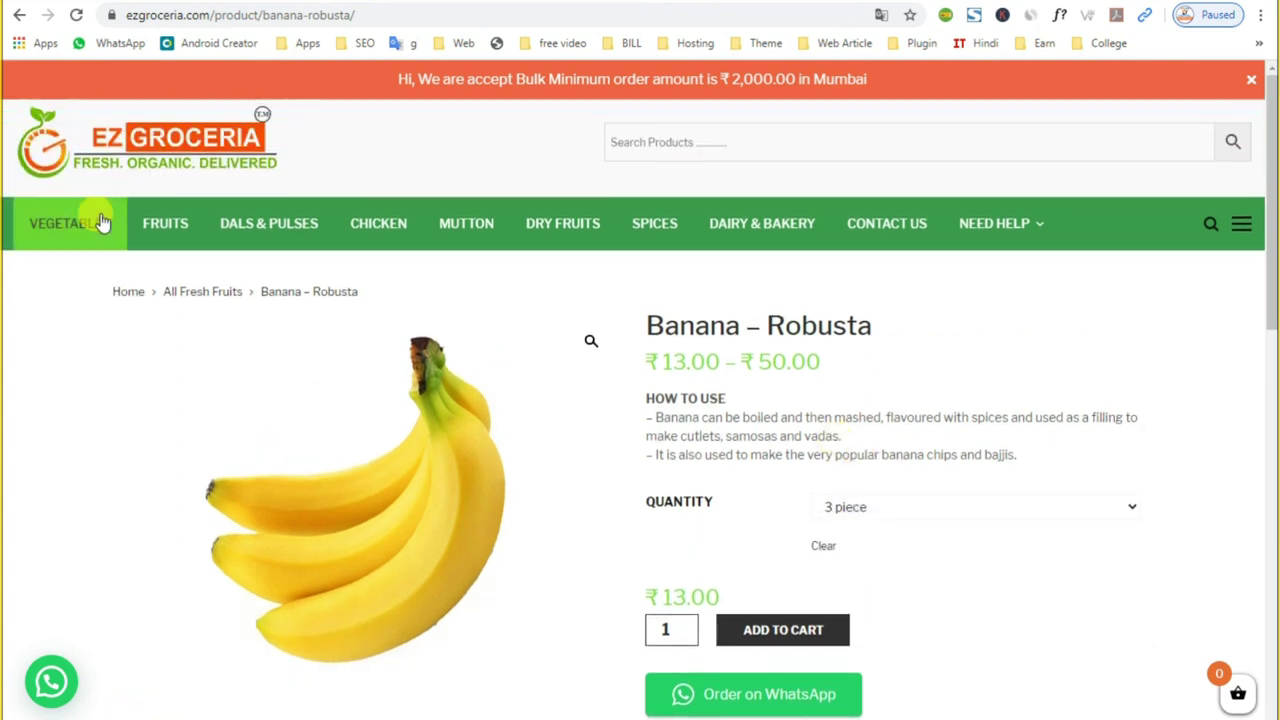
{"action": "left_click", "coordinate": [150, 222]}
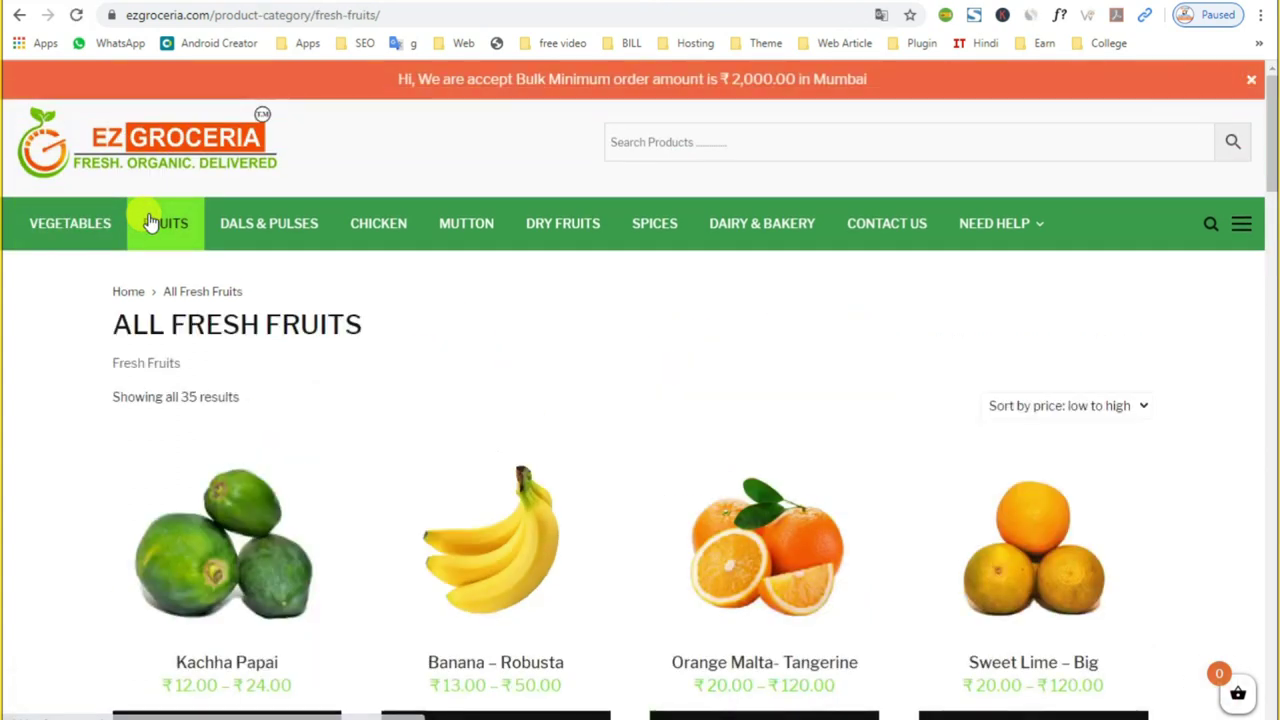
Step: Open Orange Malta- Tangerine, check its 3 piece price of ₹60.00, and return to the listing
{"action": "scroll", "coordinate": [209, 270], "scroll_direction": "down", "scroll_amount": 4}
{"action": "left_click", "coordinate": [268, 373]}
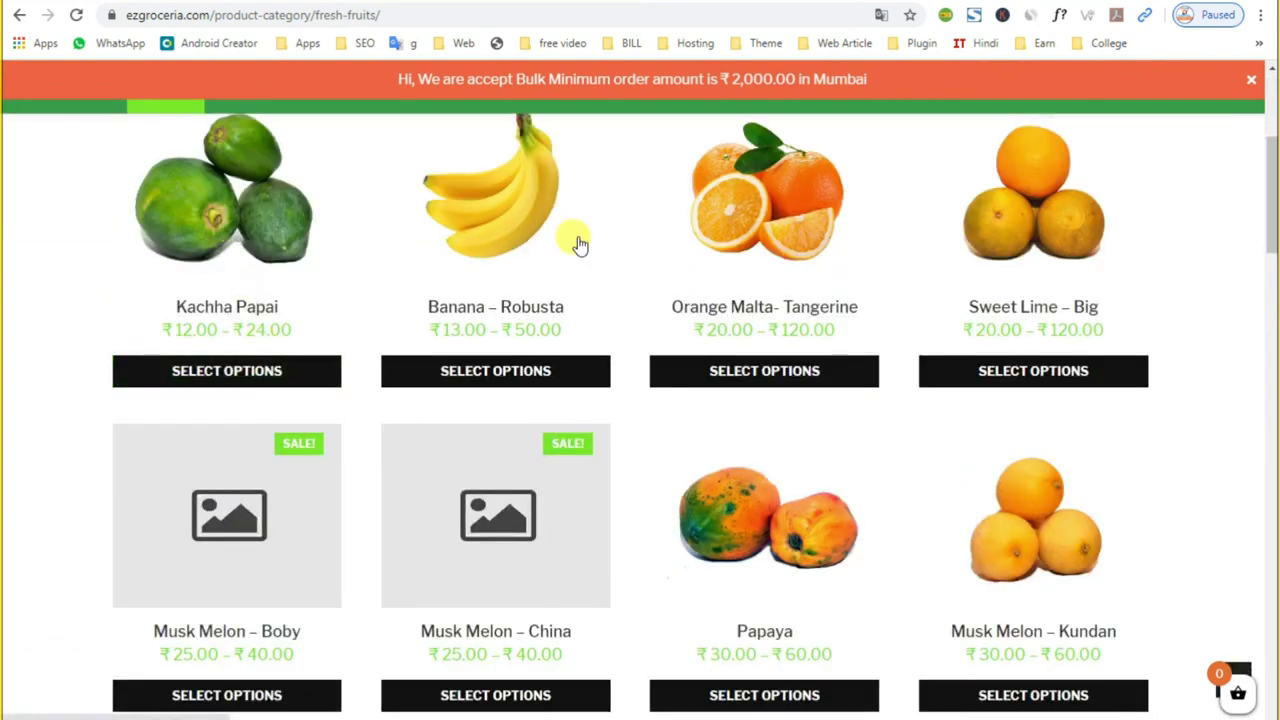
{"action": "left_click", "coordinate": [785, 238]}
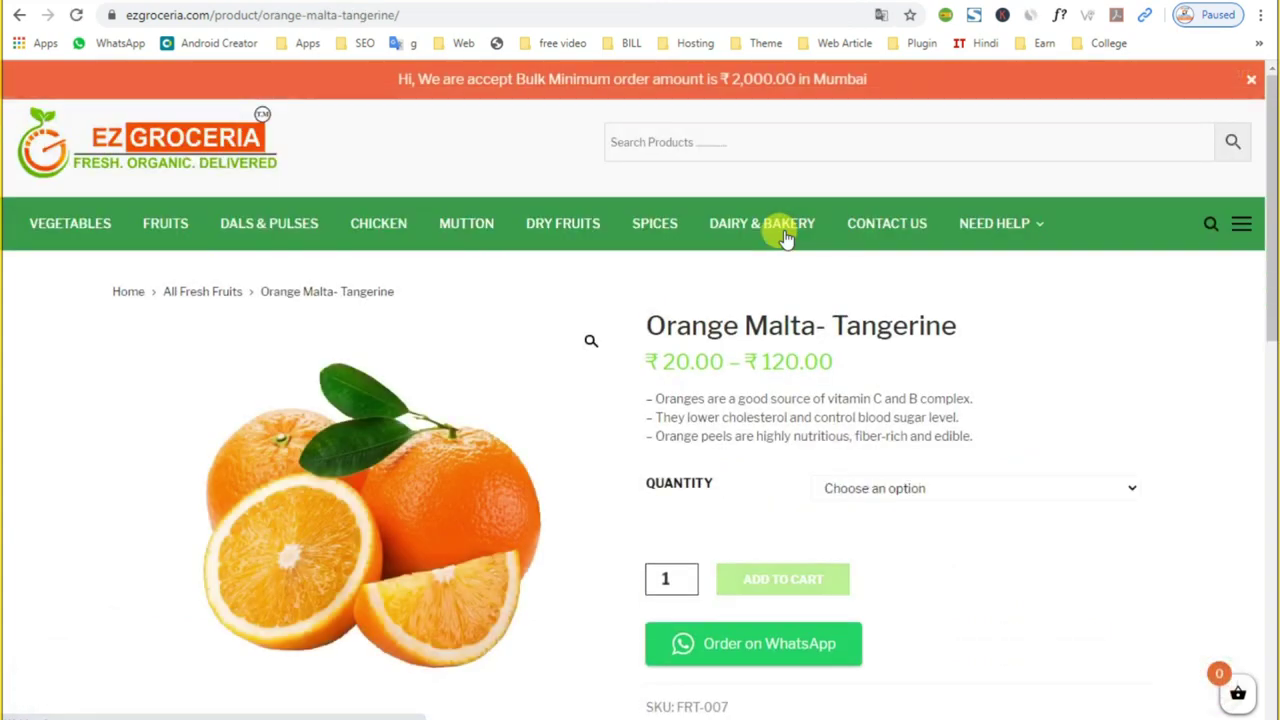
{"action": "left_click", "coordinate": [904, 490]}
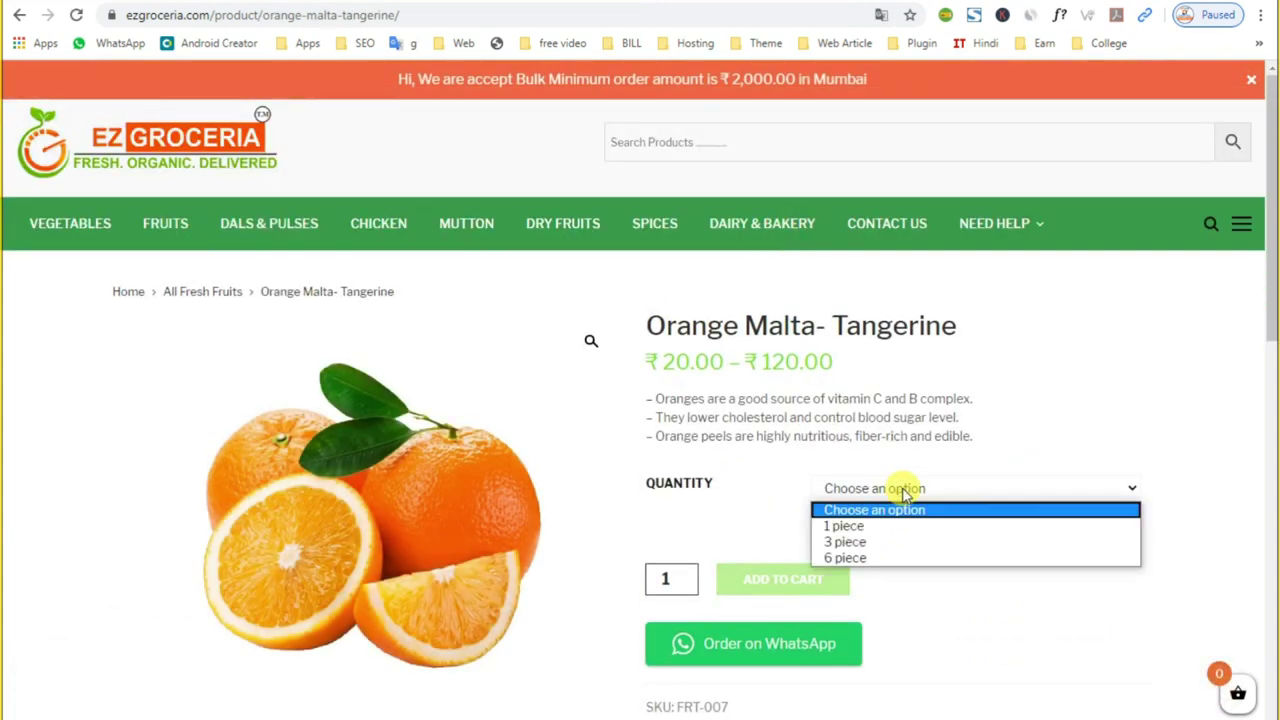
{"action": "left_click", "coordinate": [886, 541]}
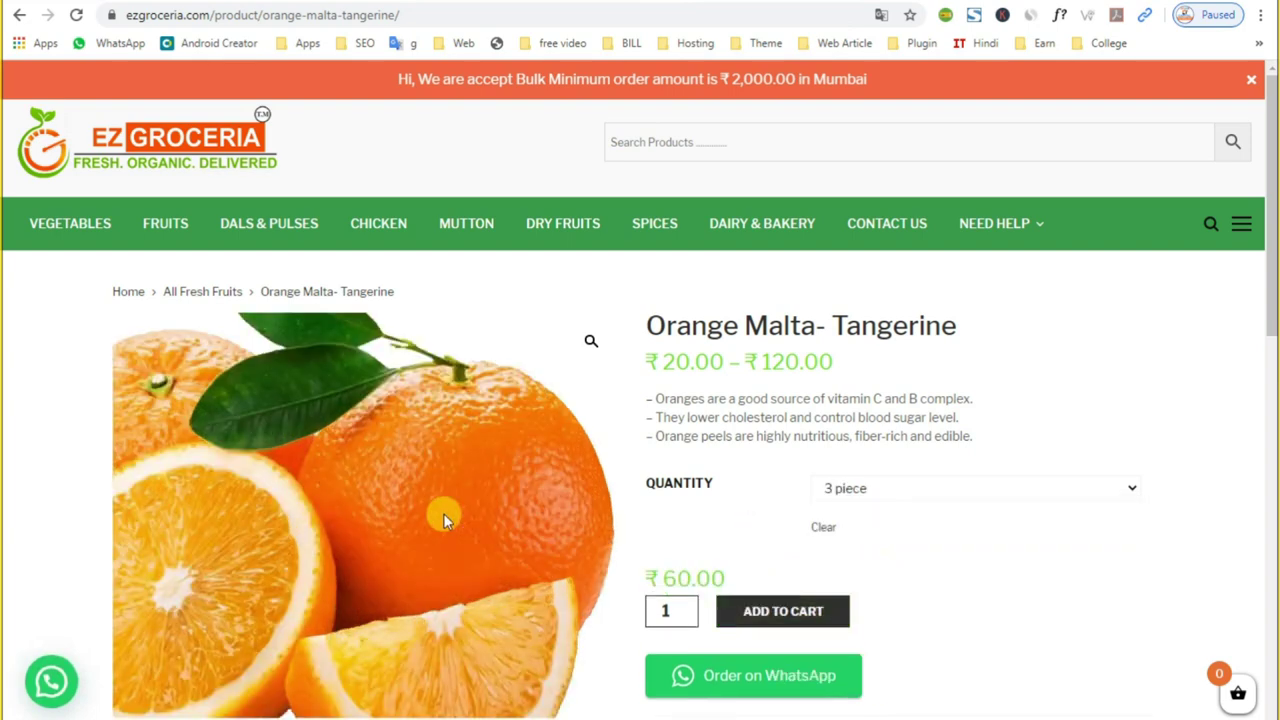
{"action": "left_click", "coordinate": [166, 223]}
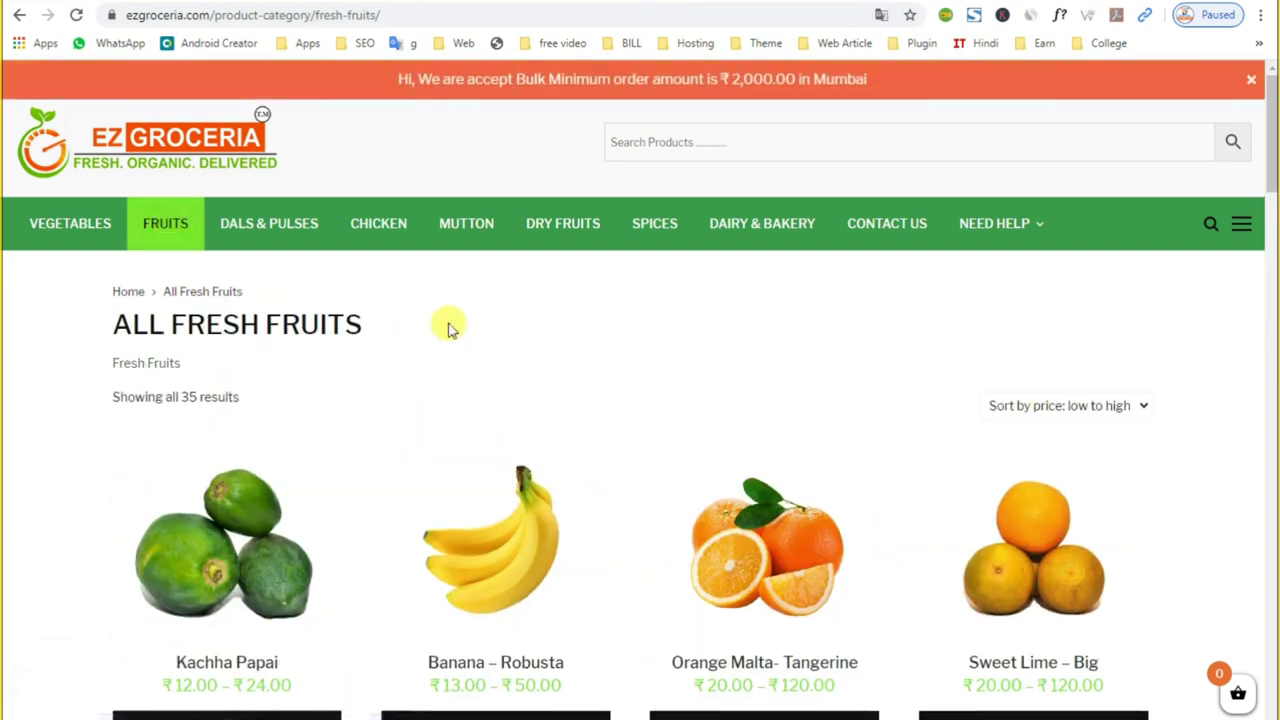
Step: Open the Pomegranate – Indian Nashik page and pick the 500 gm quantity
{"action": "scroll", "coordinate": [586, 391], "scroll_direction": "down", "scroll_amount": 9}
{"action": "scroll", "coordinate": [588, 392], "scroll_direction": "down", "scroll_amount": 4}
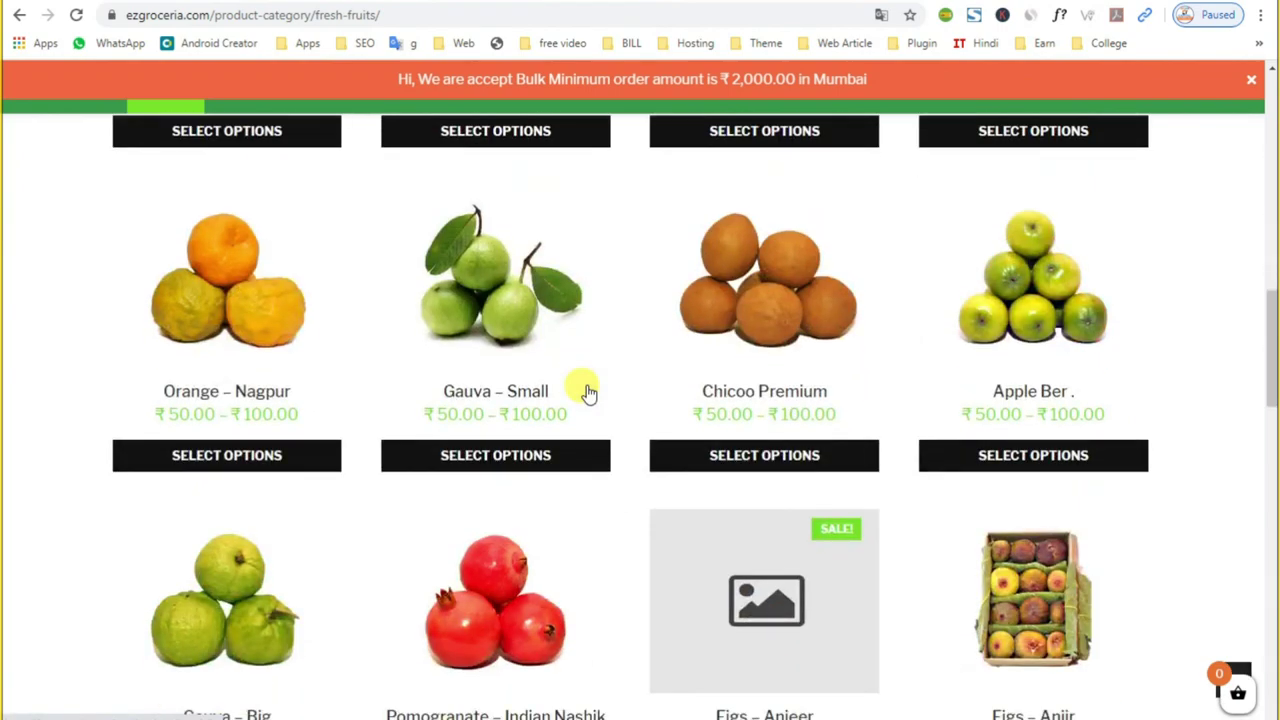
{"action": "scroll", "coordinate": [583, 389], "scroll_direction": "down", "scroll_amount": 3}
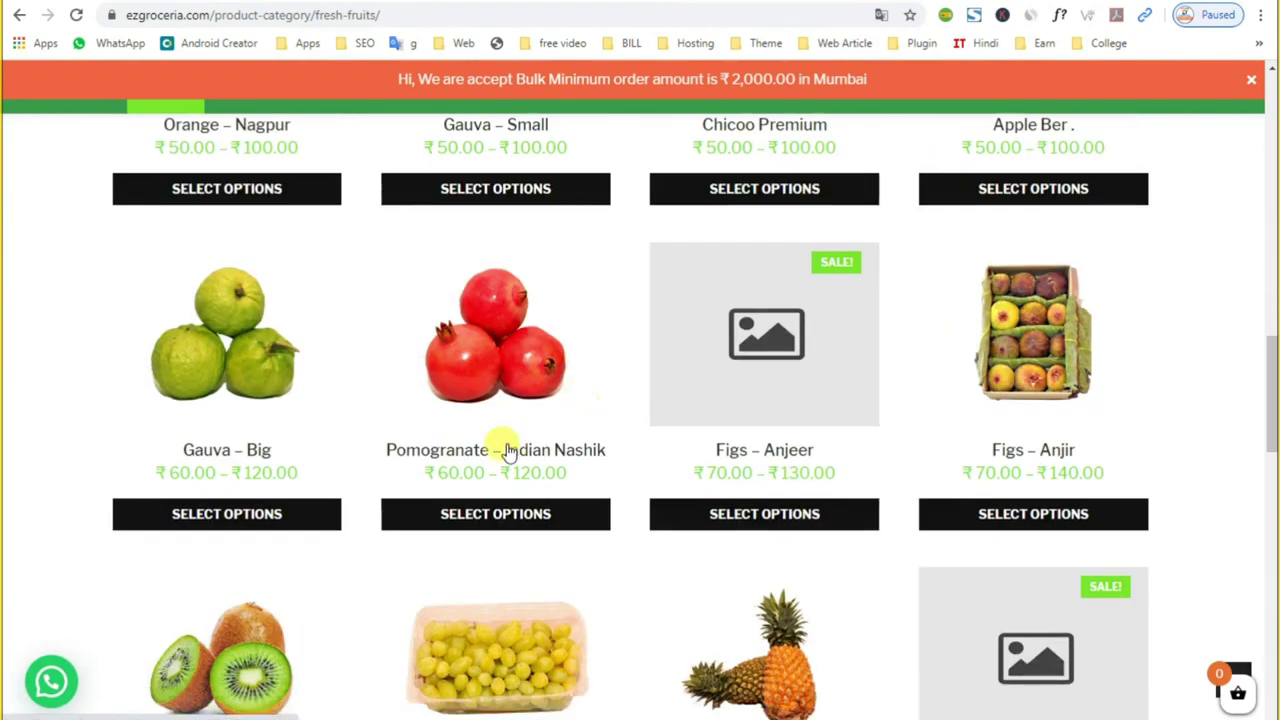
{"action": "left_click", "coordinate": [485, 357]}
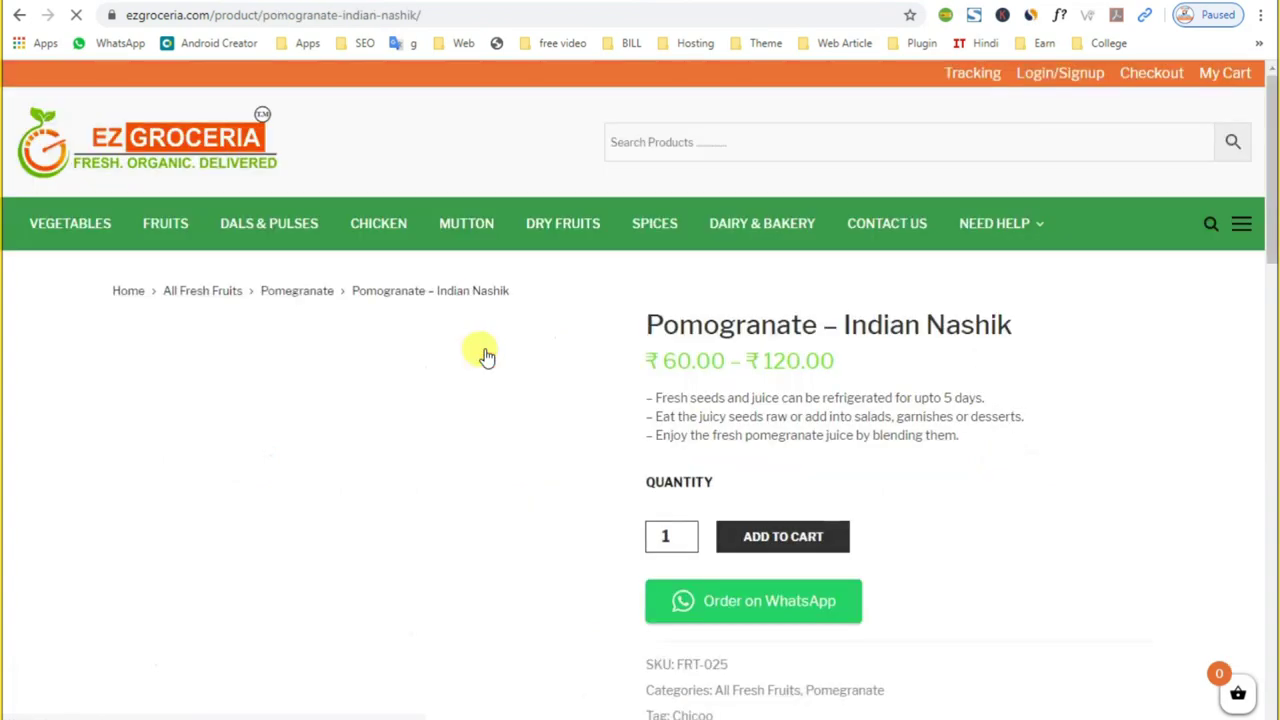
{"action": "left_click", "coordinate": [913, 492]}
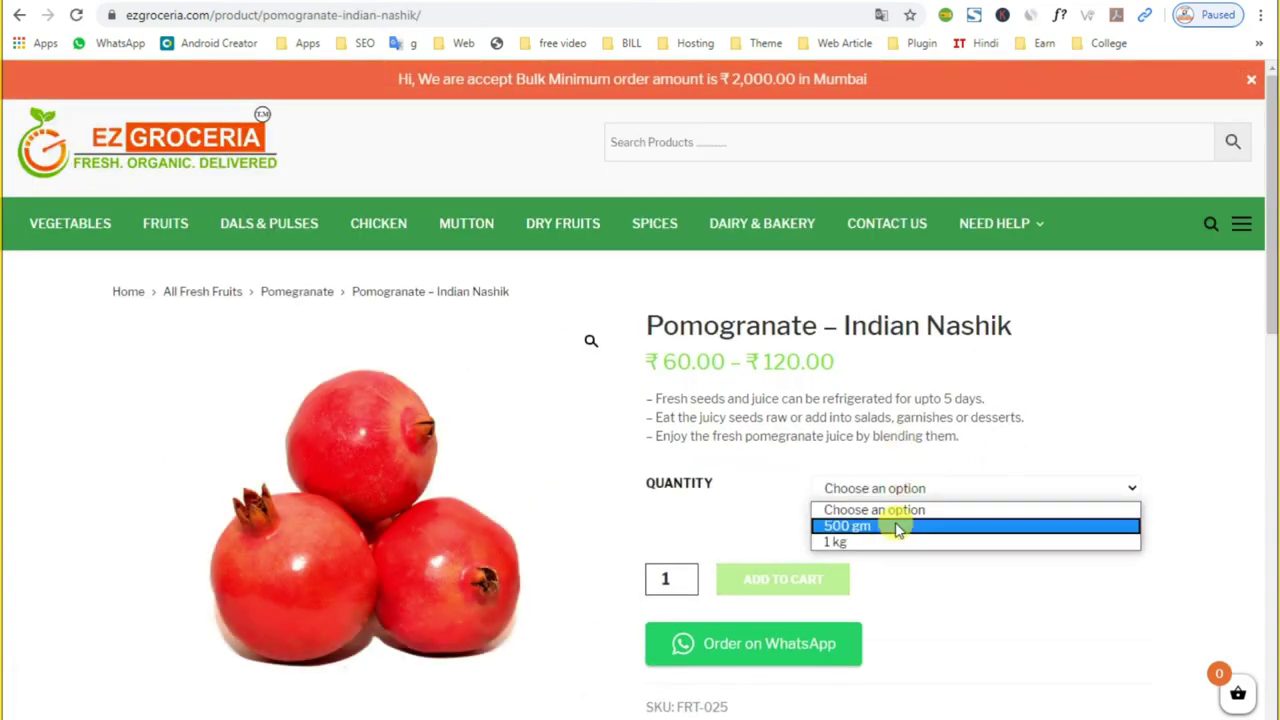
{"action": "left_click", "coordinate": [897, 530]}
Step: Switch the pomegranate quantity between 1 kg and 500 gm, ending on 1 kg
{"action": "left_click", "coordinate": [886, 492]}
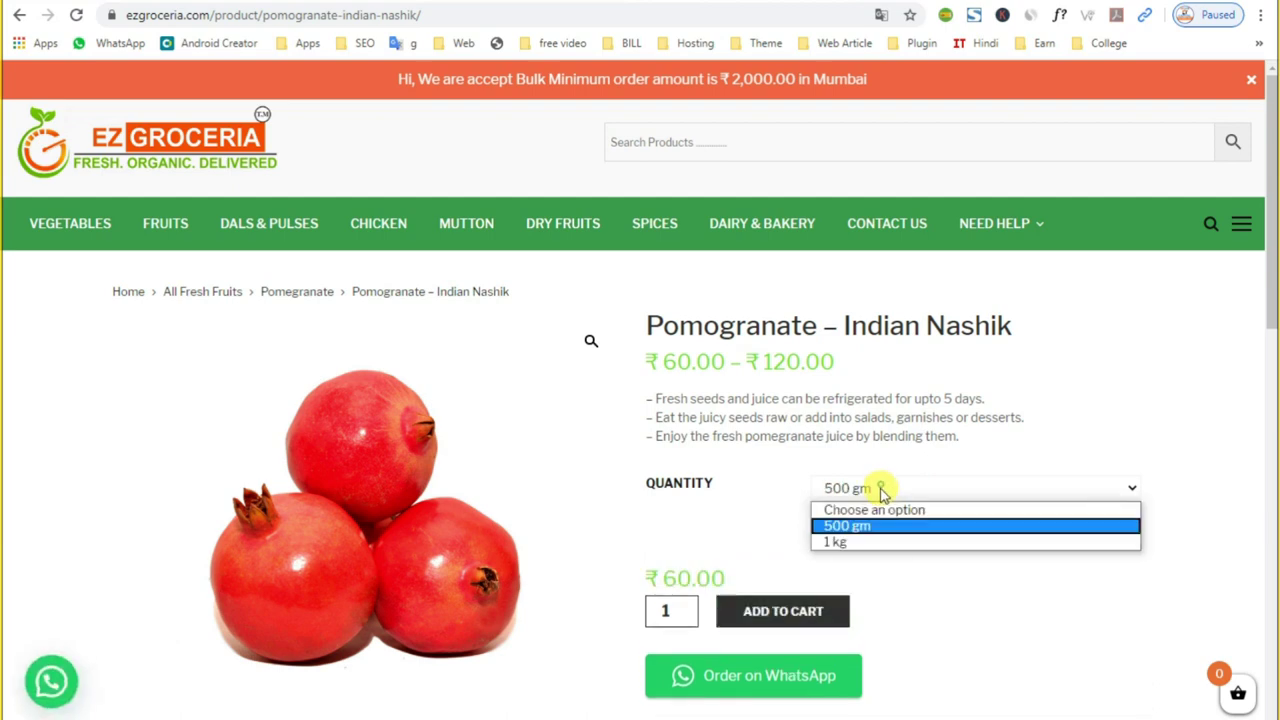
{"action": "left_click", "coordinate": [872, 541]}
{"action": "left_click", "coordinate": [851, 487]}
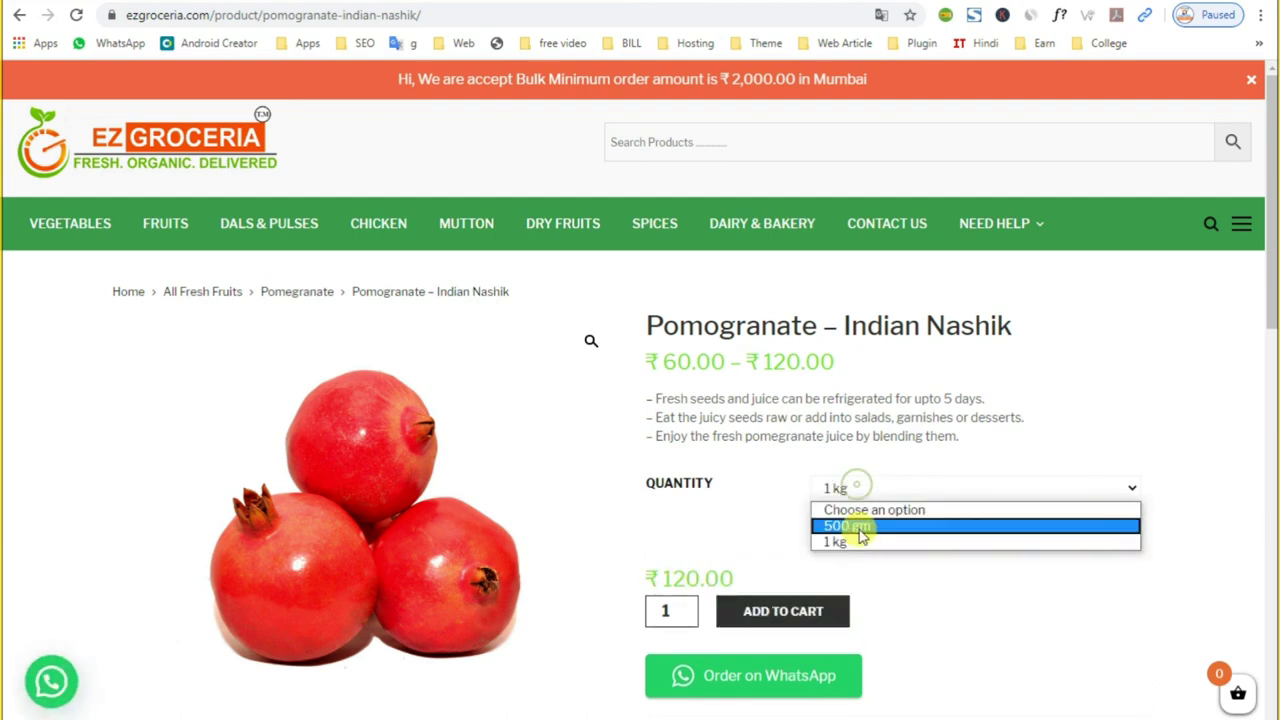
{"action": "left_click", "coordinate": [855, 540]}
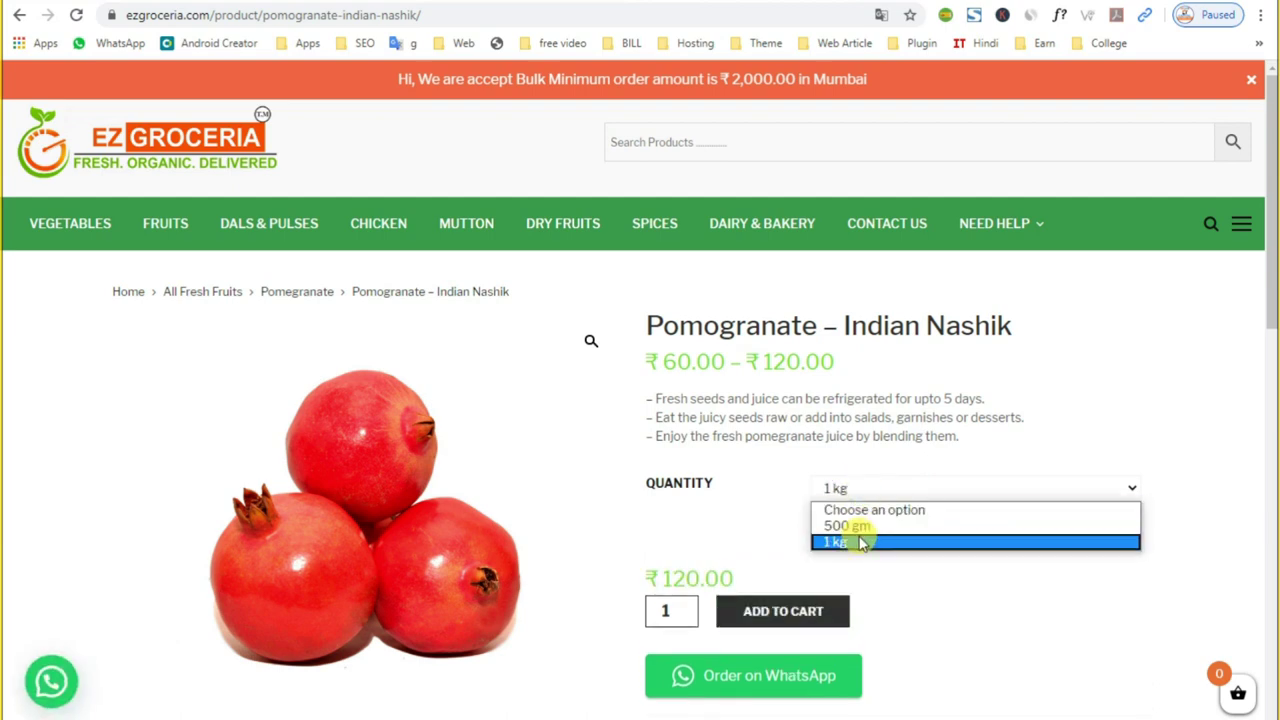
{"action": "left_click", "coordinate": [860, 527]}
{"action": "left_click", "coordinate": [857, 488]}
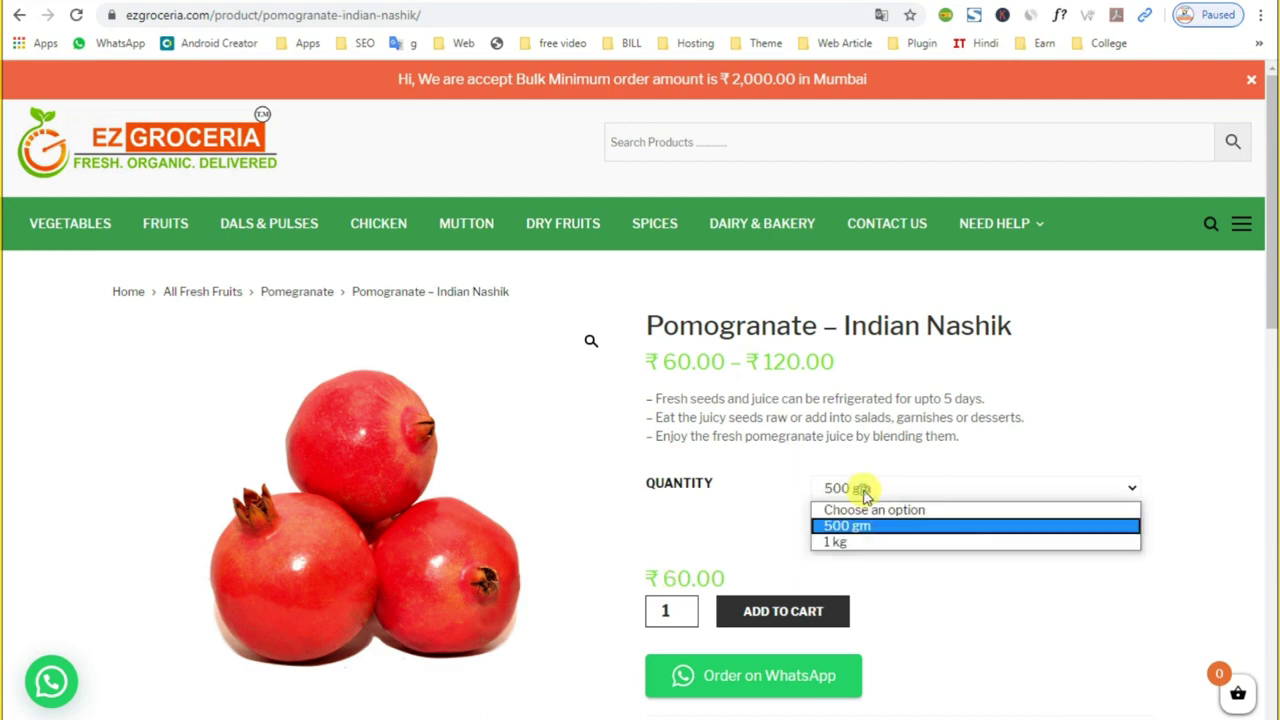
{"action": "left_click", "coordinate": [847, 541]}
Step: Select the pomegranate's three description lines and the word 'women'
{"action": "scroll", "coordinate": [611, 450], "scroll_direction": "down", "scroll_amount": 3}
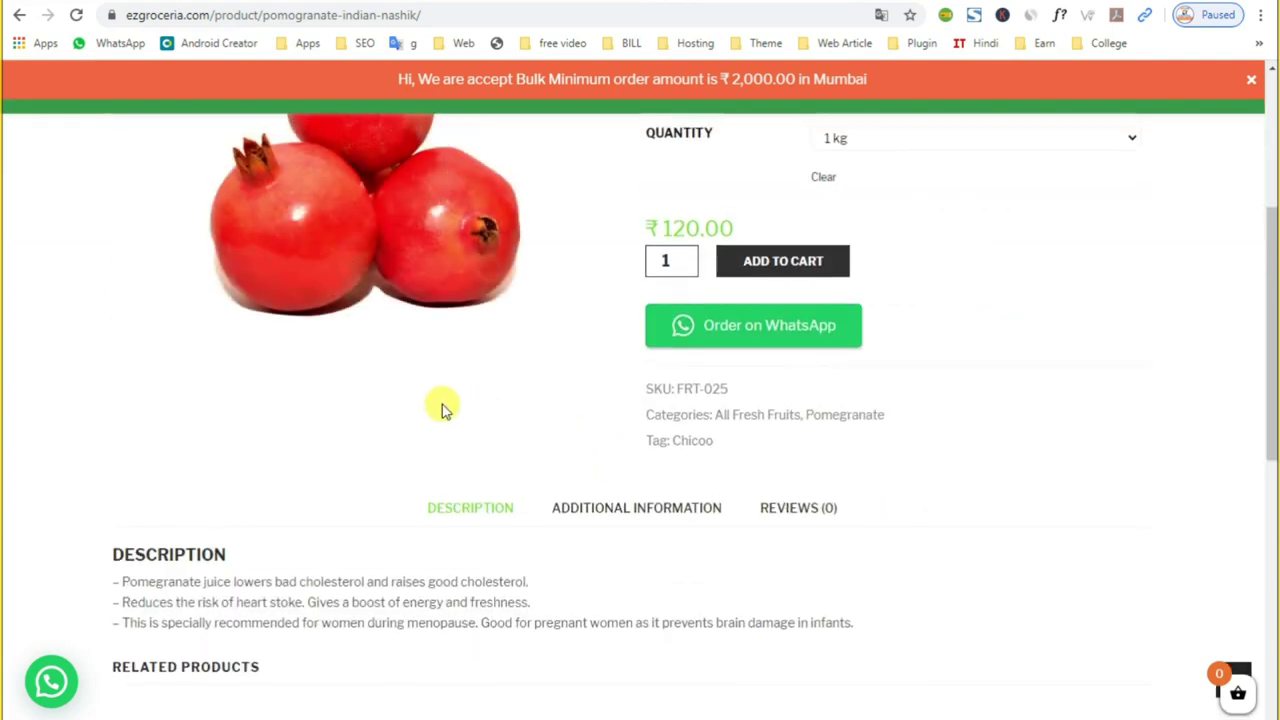
{"action": "scroll", "coordinate": [443, 406], "scroll_direction": "up", "scroll_amount": 3}
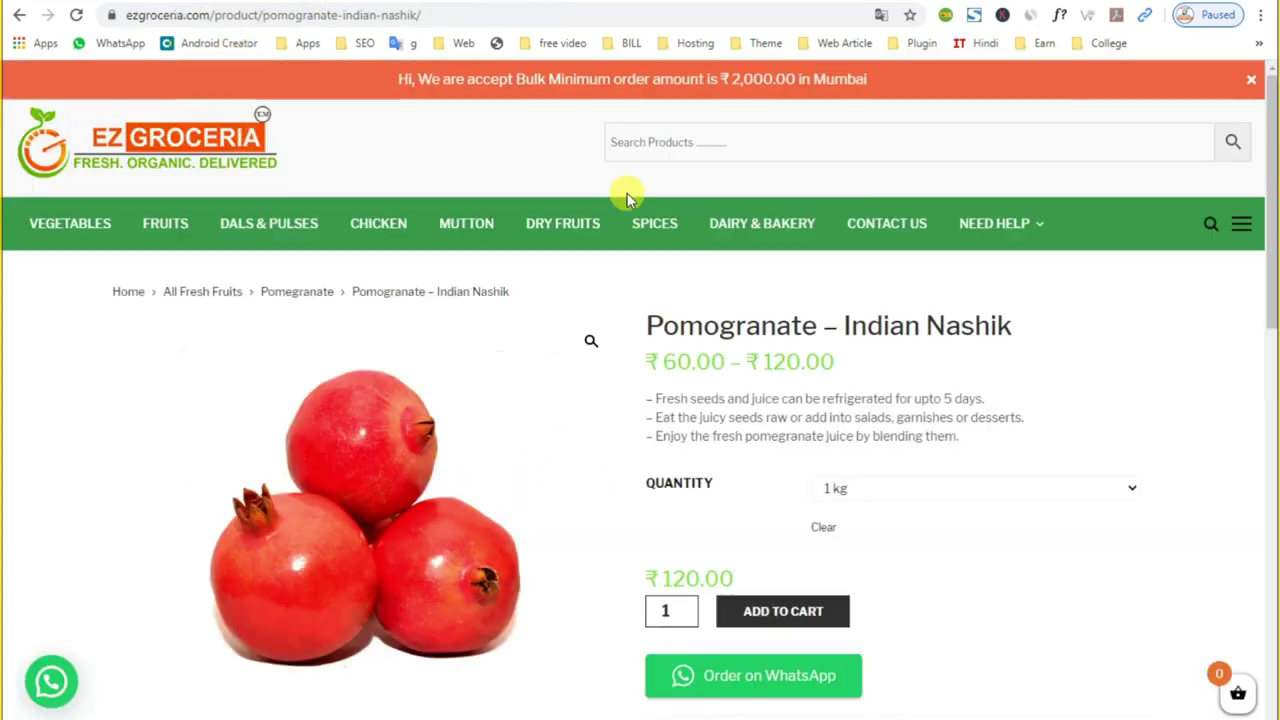
{"action": "scroll", "coordinate": [814, 486], "scroll_direction": "down", "scroll_amount": 3}
{"action": "scroll", "coordinate": [777, 386], "scroll_direction": "up", "scroll_amount": 3}
{"action": "left_click_drag", "start_coordinate": [651, 410], "coordinate": [980, 469]}
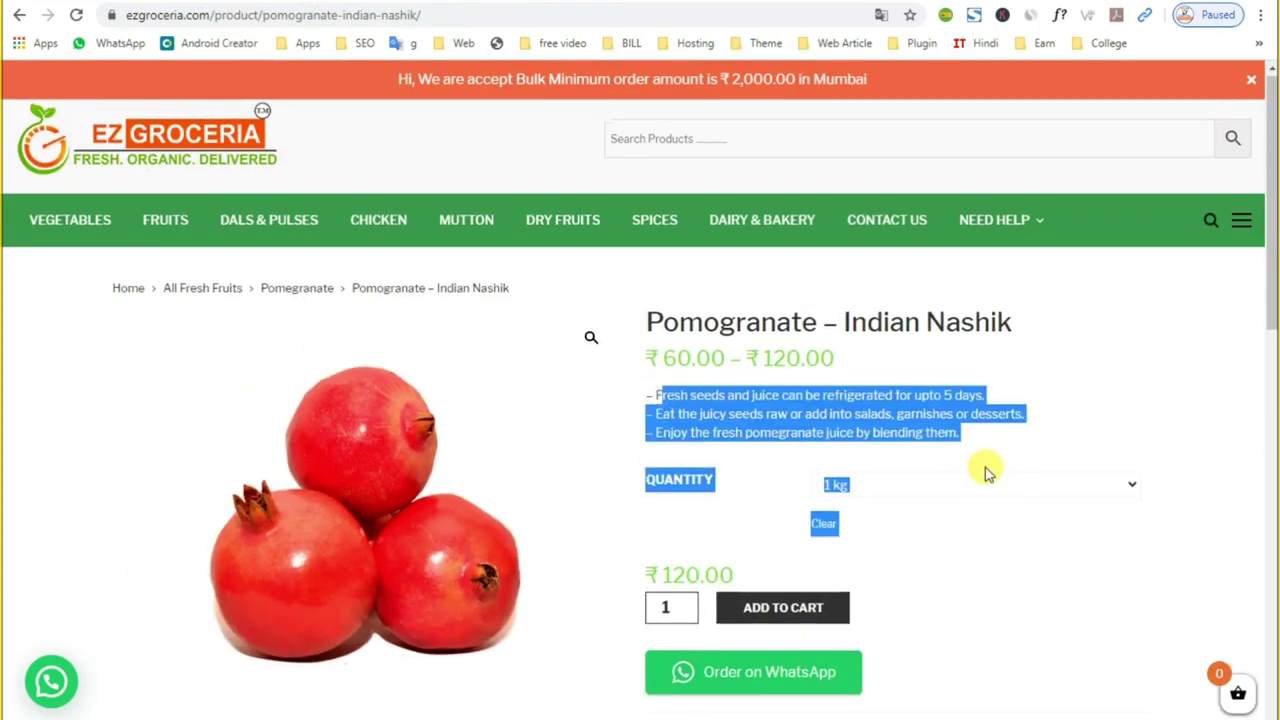
{"action": "scroll", "coordinate": [851, 534], "scroll_direction": "down", "scroll_amount": 6}
{"action": "left_click_drag", "start_coordinate": [114, 300], "coordinate": [514, 371]}
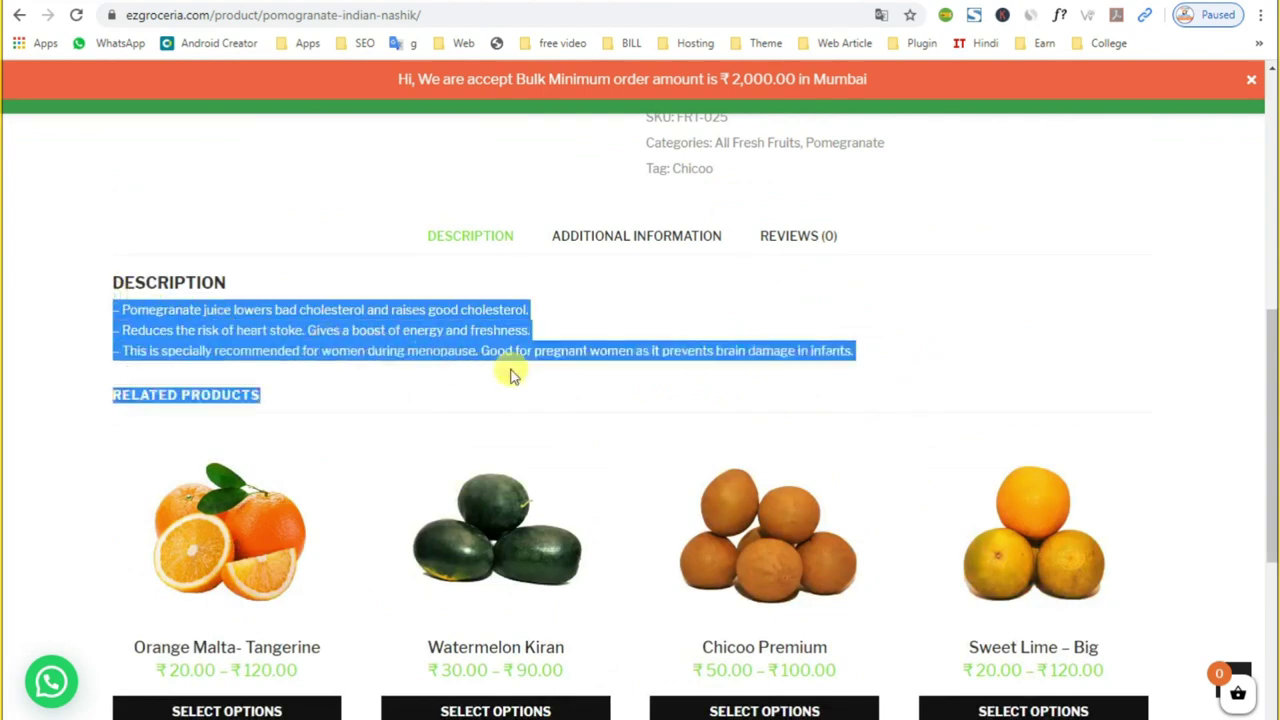
{"action": "double_click", "coordinate": [610, 350]}
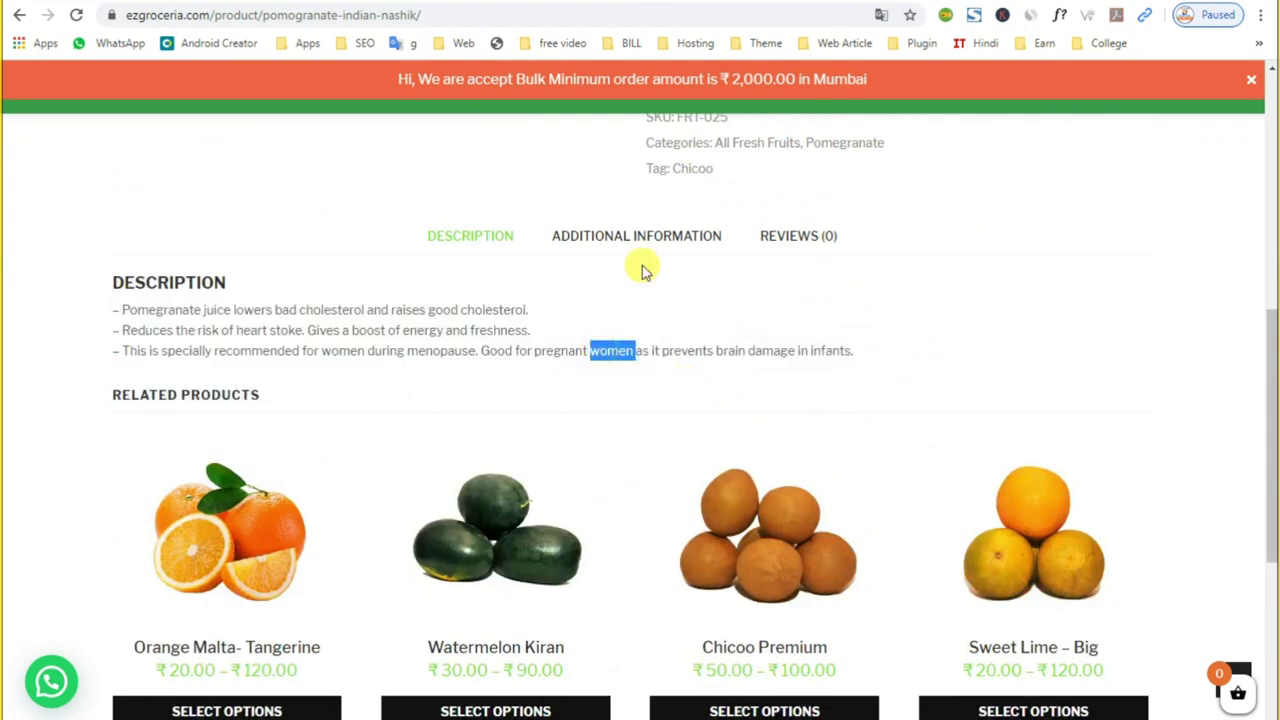
Step: Show the Additional Information listing 500 gm and 1 kg, and select the QUANTITY row
{"action": "left_click", "coordinate": [623, 237]}
{"action": "left_click_drag", "start_coordinate": [352, 318], "coordinate": [175, 340]}
{"action": "left_click", "coordinate": [118, 328]}
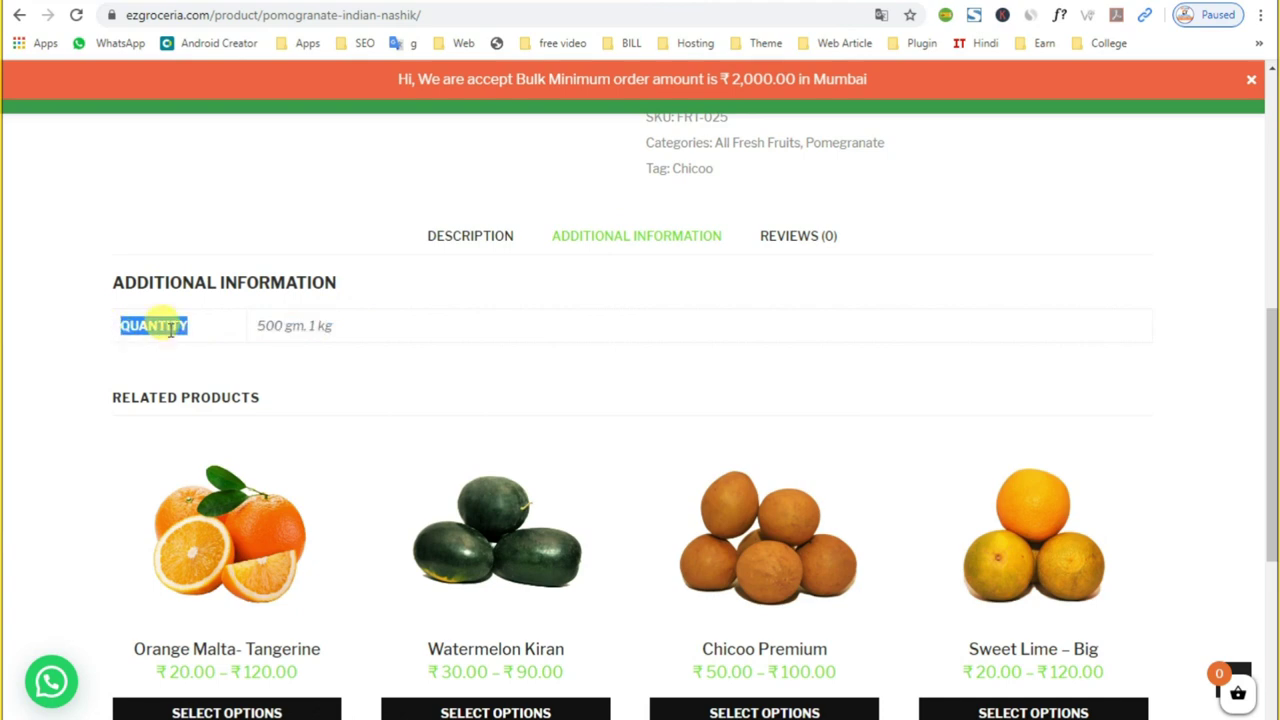
{"action": "right_click", "coordinate": [170, 322]}
{"action": "left_click", "coordinate": [200, 337]}
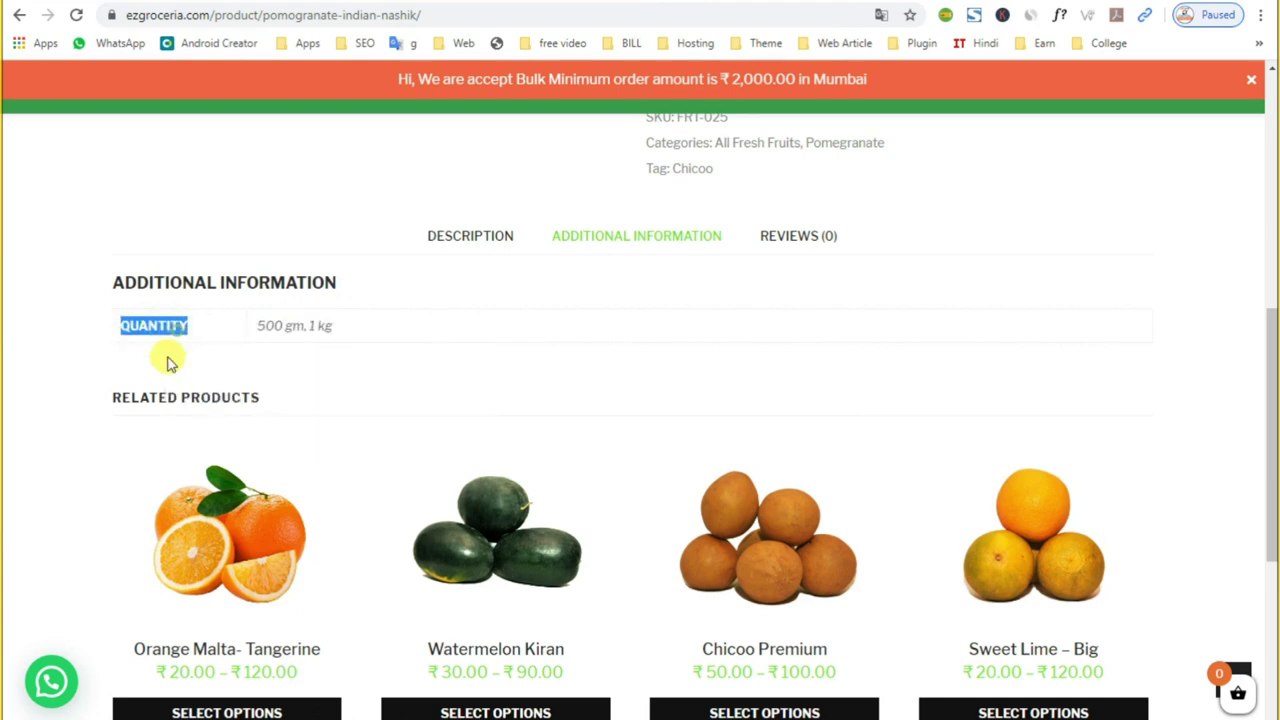
Step: Set Apple's special to run 2020-05-31 to 2020-06-07, save, and view its images
{"action": "key", "text": "ctrl+Tab"}
{"action": "key", "text": "ctrl+Tab"}
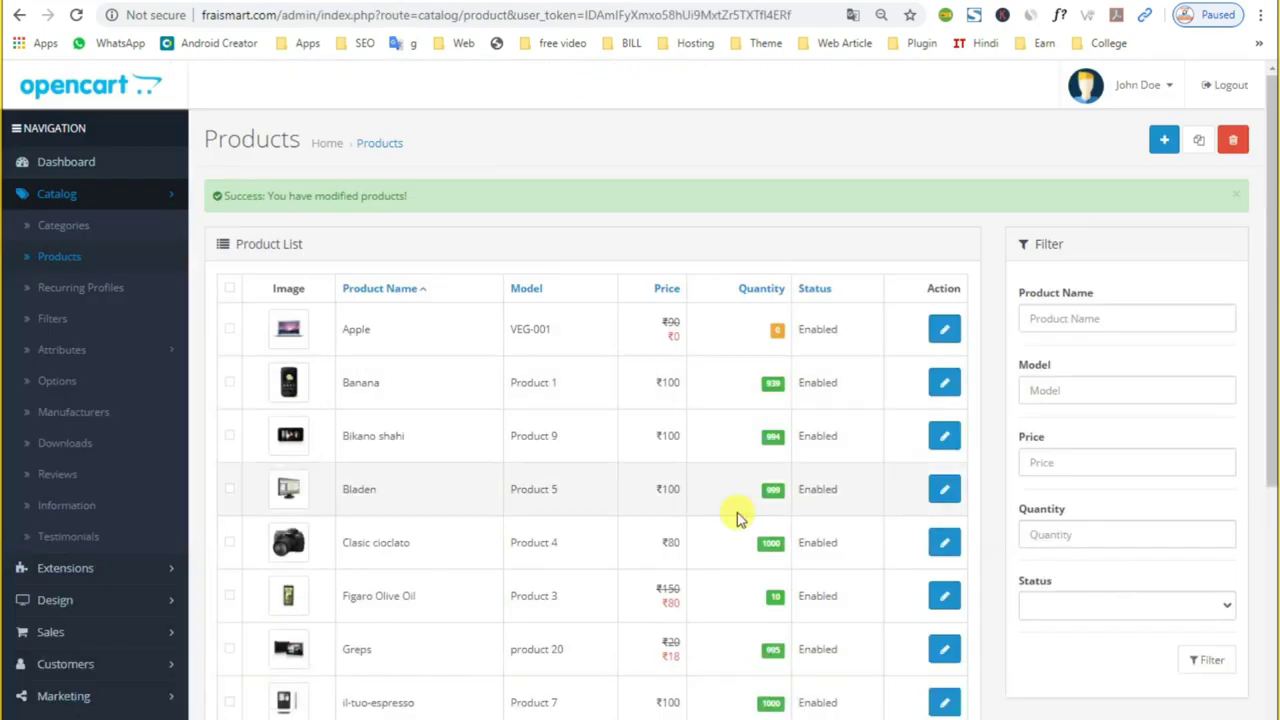
{"action": "key", "text": "ctrl+shift+Tab"}
{"action": "key", "text": "ctrl+Tab"}
{"action": "key", "text": "ctrl+Tab"}
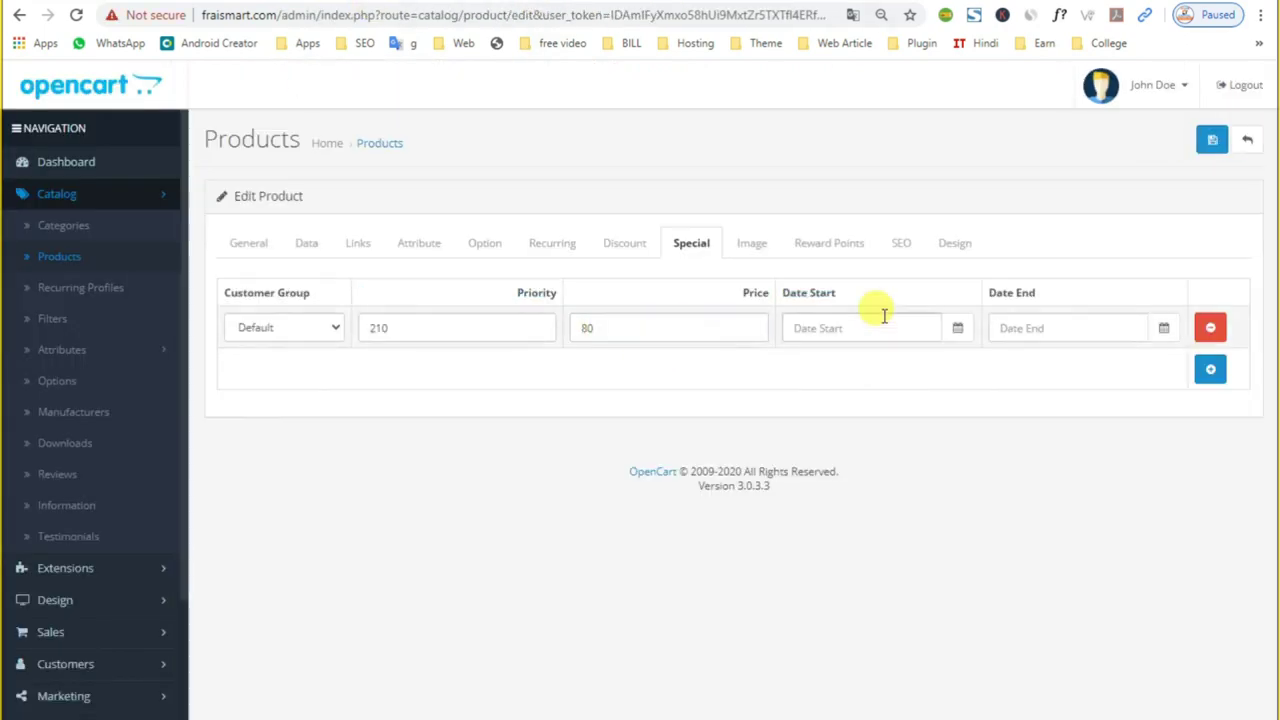
{"action": "left_click", "coordinate": [957, 328]}
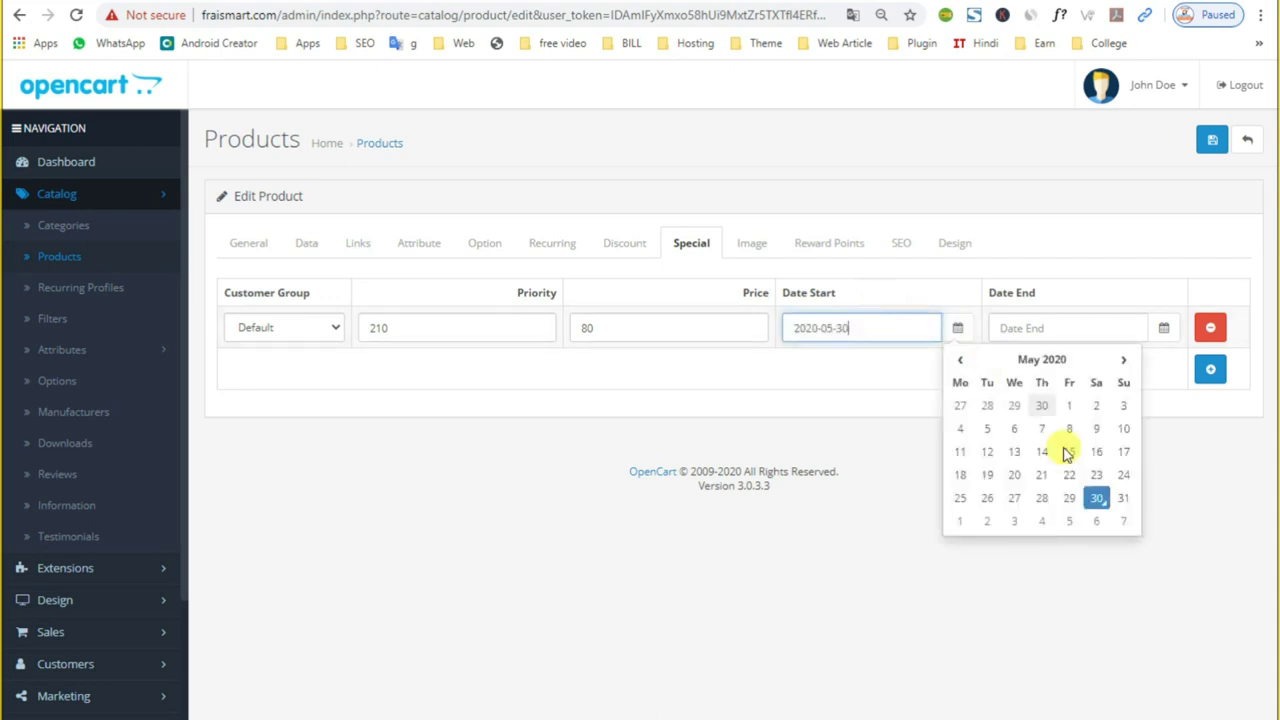
{"action": "left_click", "coordinate": [1123, 500]}
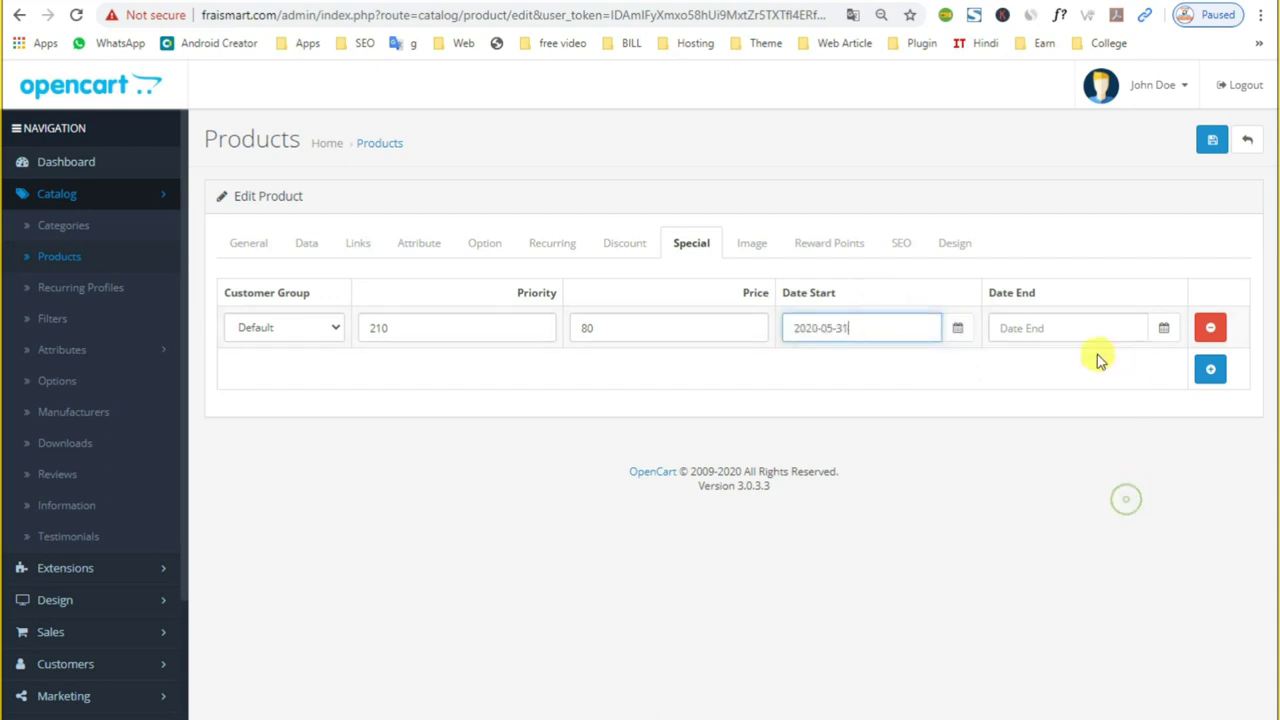
{"action": "left_click", "coordinate": [1163, 330]}
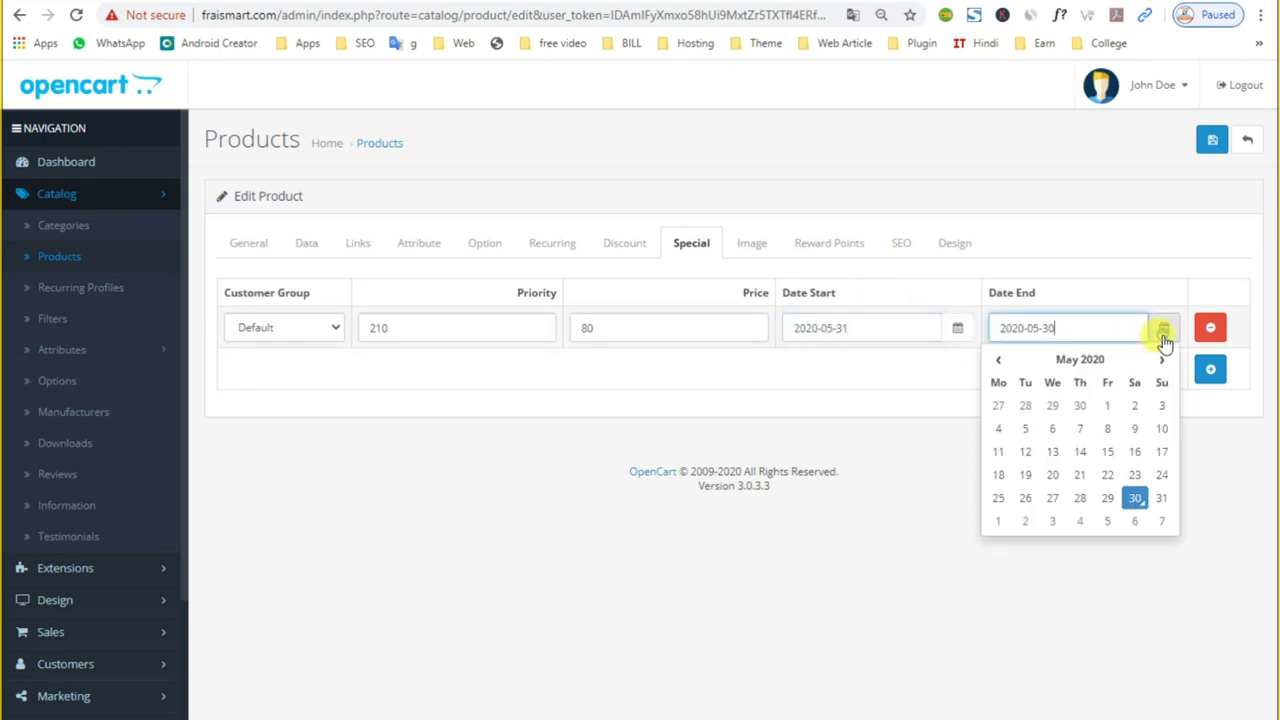
{"action": "left_click", "coordinate": [1158, 518]}
{"action": "left_click", "coordinate": [1212, 141]}
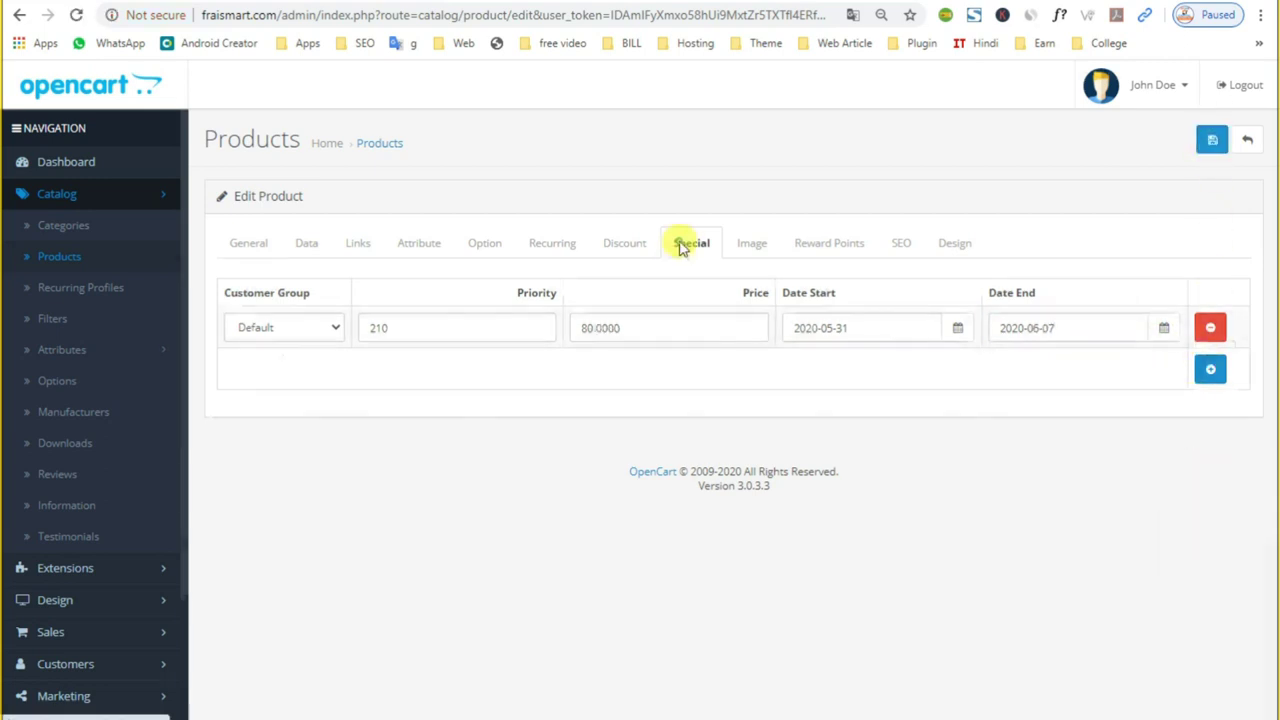
{"action": "left_click", "coordinate": [760, 244]}
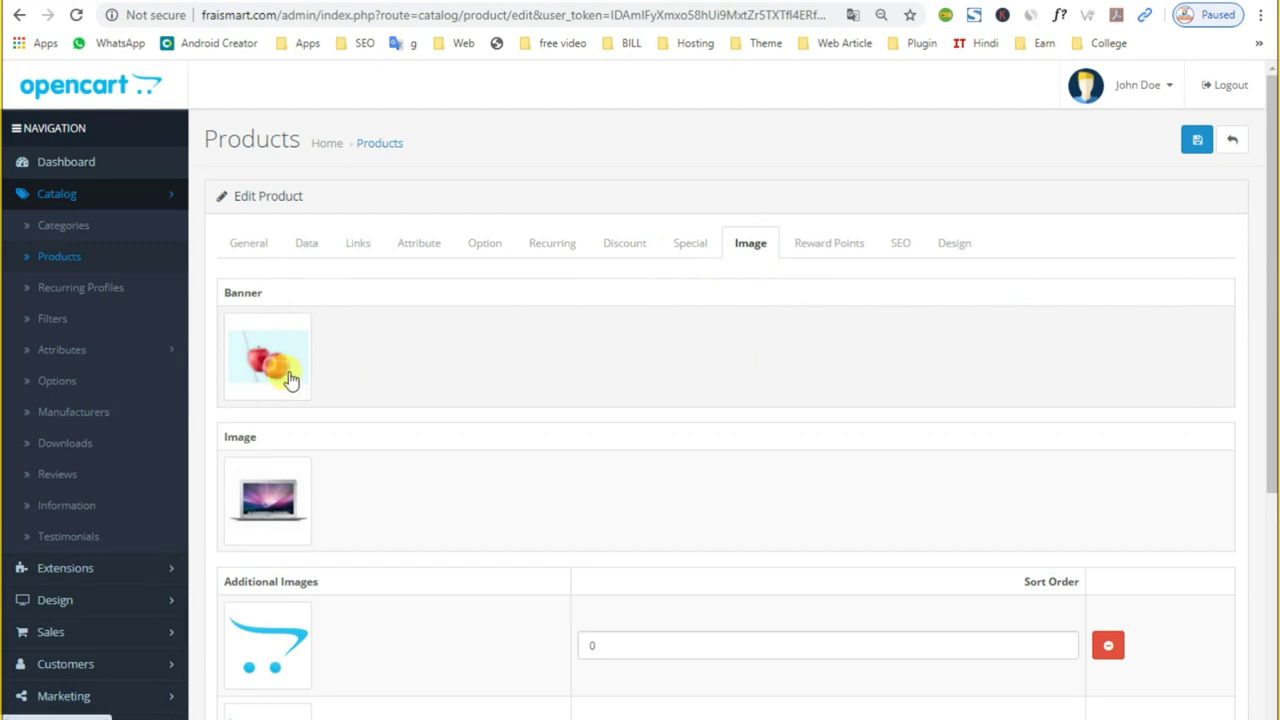
{"action": "key", "text": "ctrl+Tab"}
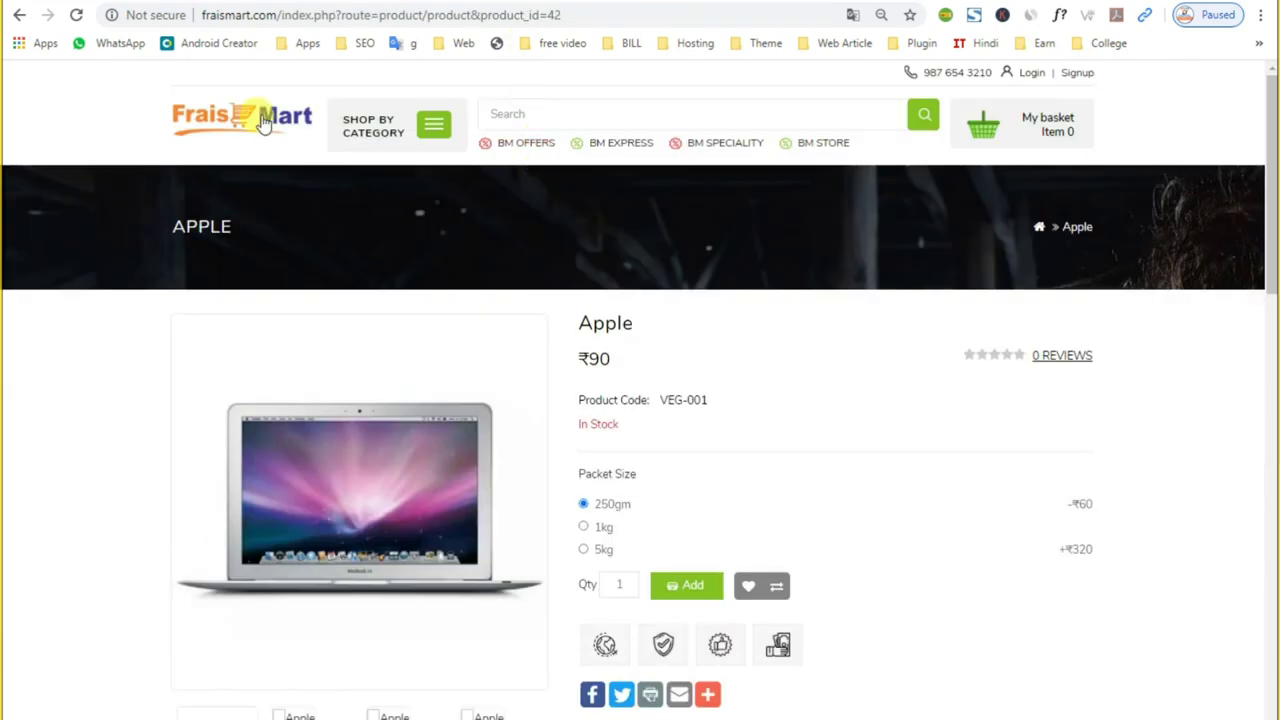
{"action": "left_click", "coordinate": [265, 120]}
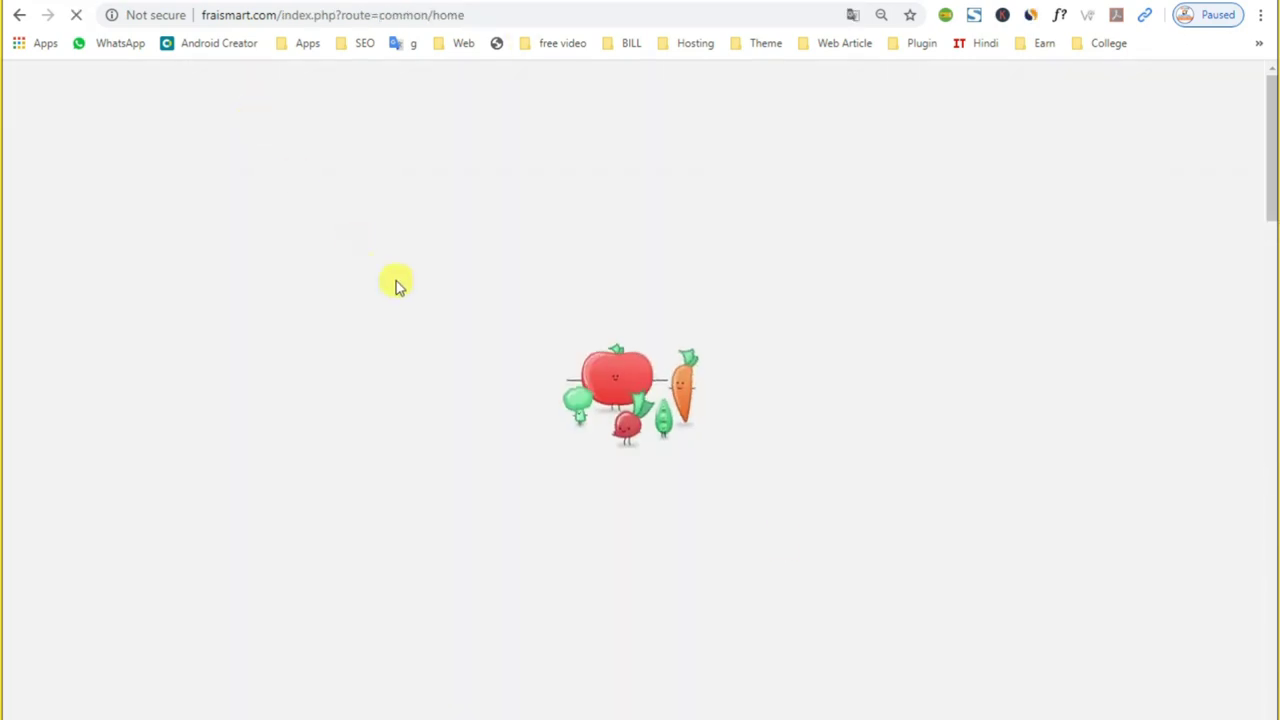
{"action": "scroll", "coordinate": [792, 542], "scroll_direction": "down", "scroll_amount": 2}
{"action": "scroll", "coordinate": [792, 548], "scroll_direction": "down", "scroll_amount": 10}
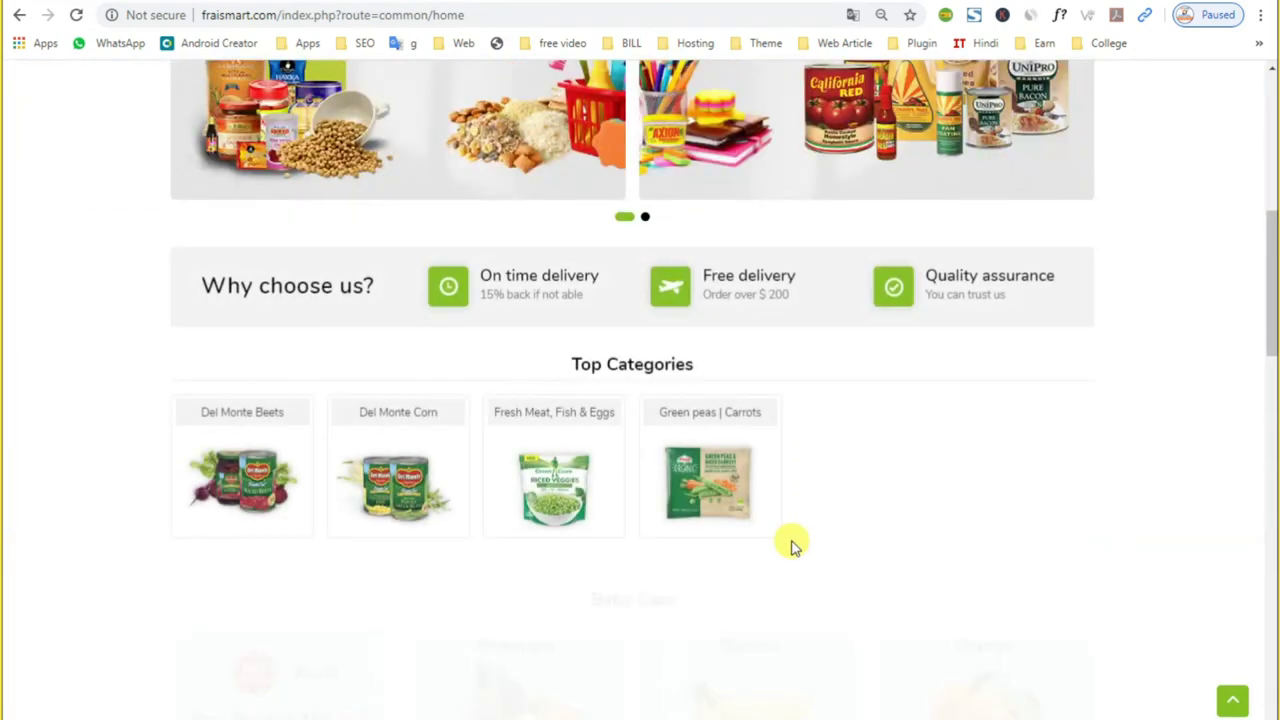
{"action": "scroll", "coordinate": [792, 548], "scroll_direction": "down", "scroll_amount": 1}
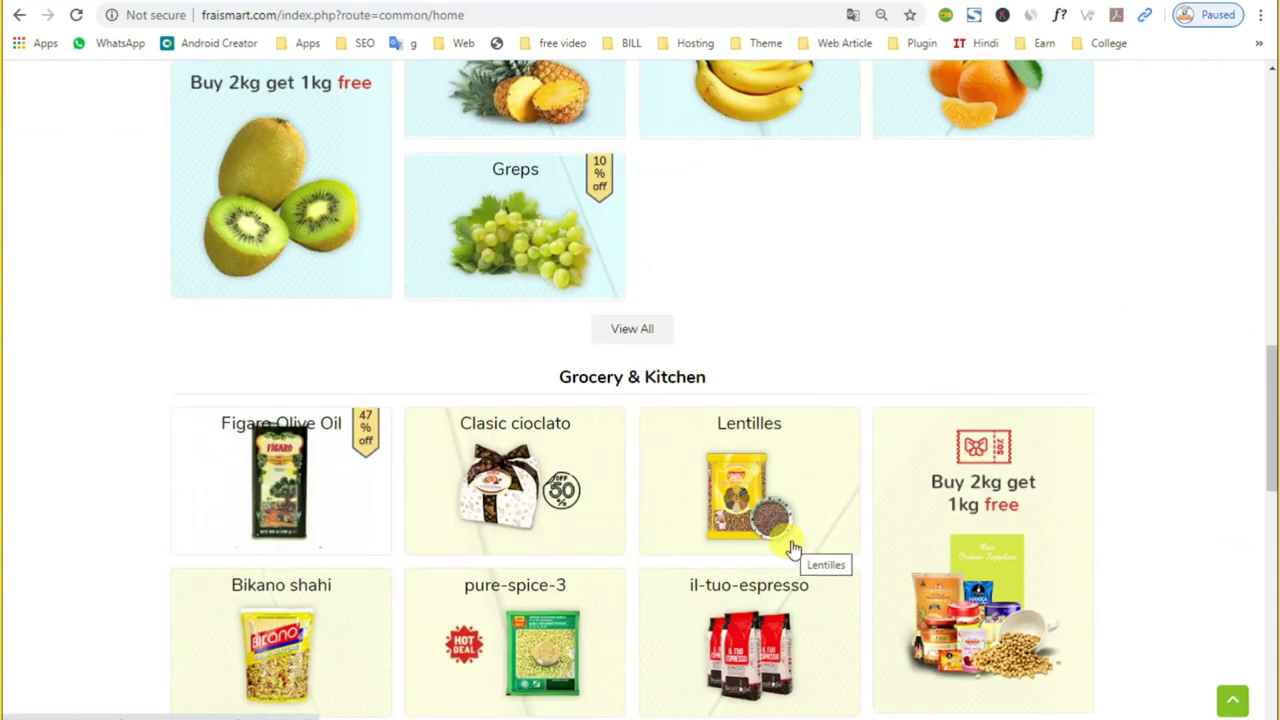
{"action": "scroll", "coordinate": [792, 548], "scroll_direction": "down", "scroll_amount": 2}
{"action": "scroll", "coordinate": [792, 548], "scroll_direction": "down", "scroll_amount": 1}
{"action": "scroll", "coordinate": [790, 545], "scroll_direction": "up", "scroll_amount": 3}
{"action": "scroll", "coordinate": [792, 545], "scroll_direction": "up", "scroll_amount": 1}
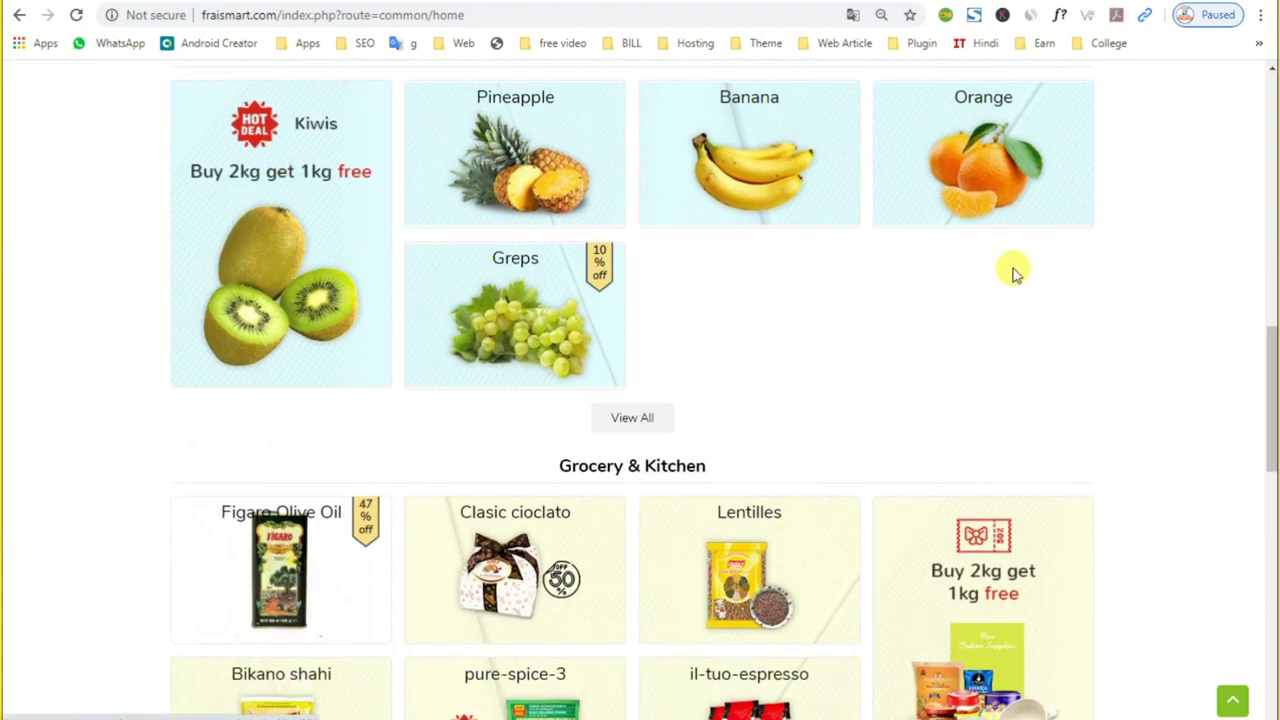
{"action": "scroll", "coordinate": [923, 403], "scroll_direction": "down", "scroll_amount": 3}
{"action": "scroll", "coordinate": [921, 405], "scroll_direction": "down", "scroll_amount": 4}
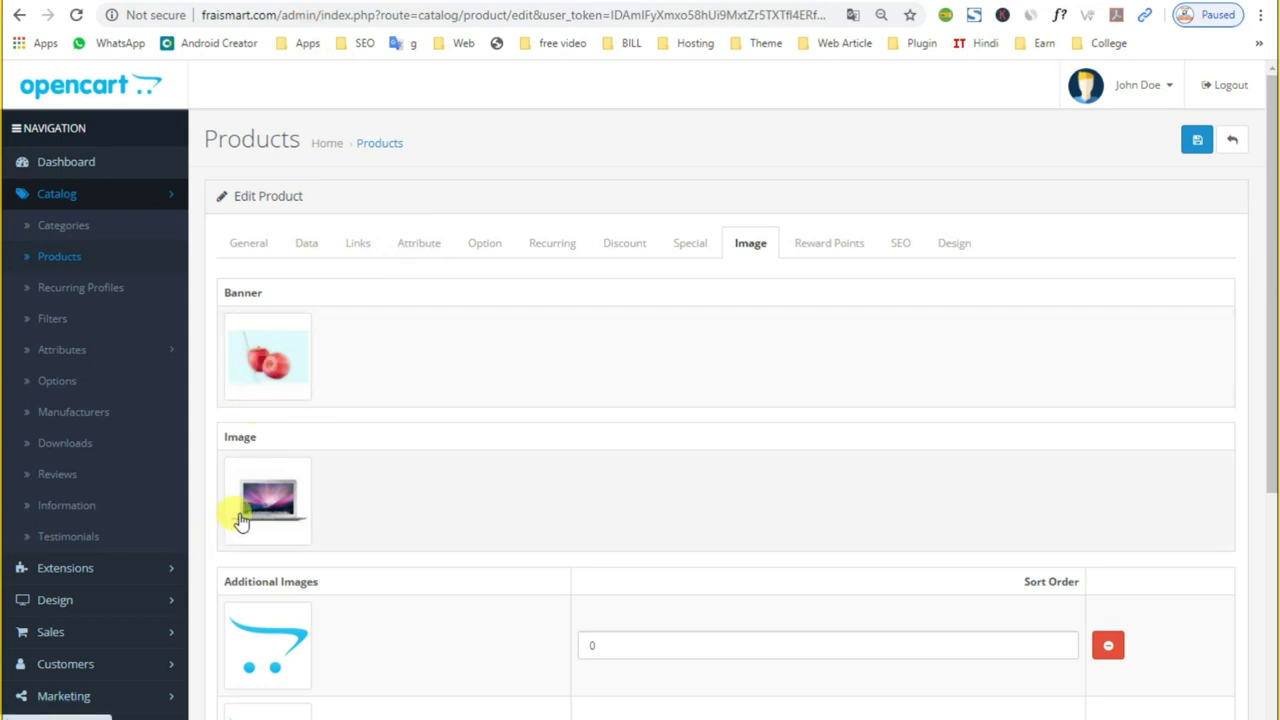
Step: Open the Apple product page on the storefront and scroll through it
{"action": "scroll", "coordinate": [251, 526], "scroll_direction": "down", "scroll_amount": 2}
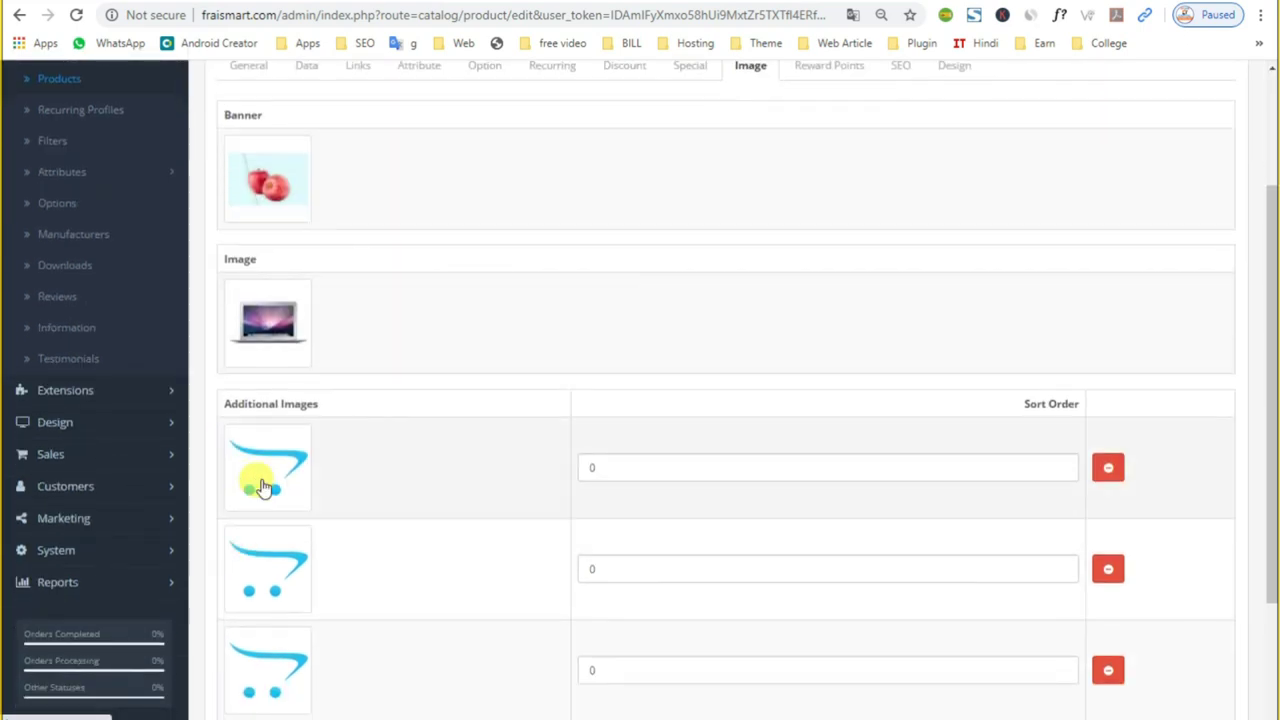
{"action": "scroll", "coordinate": [263, 523], "scroll_direction": "down", "scroll_amount": 2}
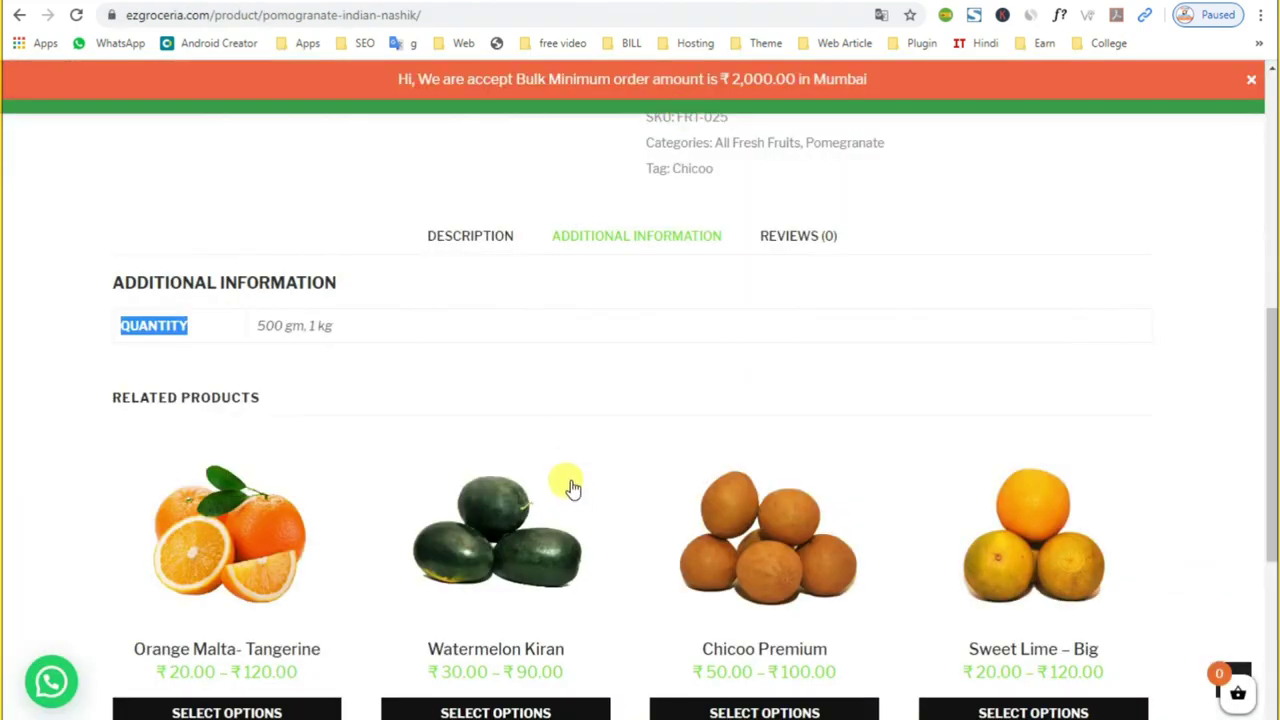
{"action": "scroll", "coordinate": [572, 488], "scroll_direction": "down", "scroll_amount": 3}
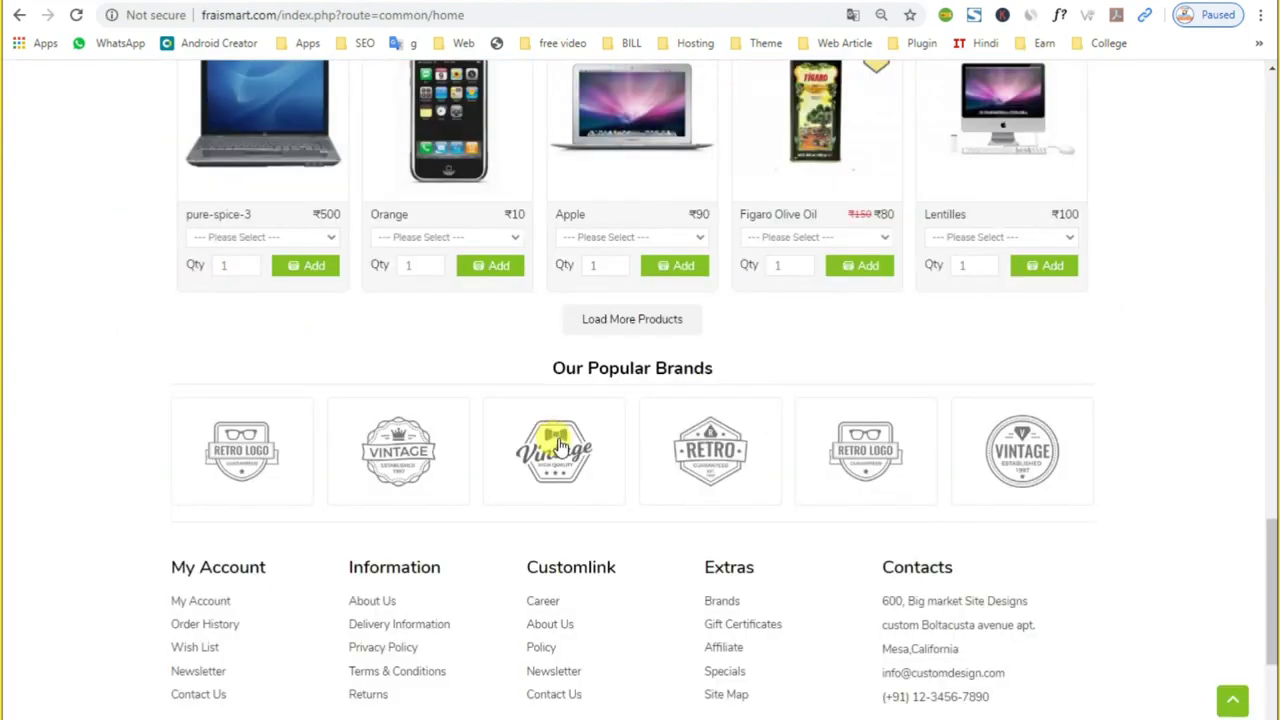
{"action": "scroll", "coordinate": [550, 440], "scroll_direction": "up", "scroll_amount": 3}
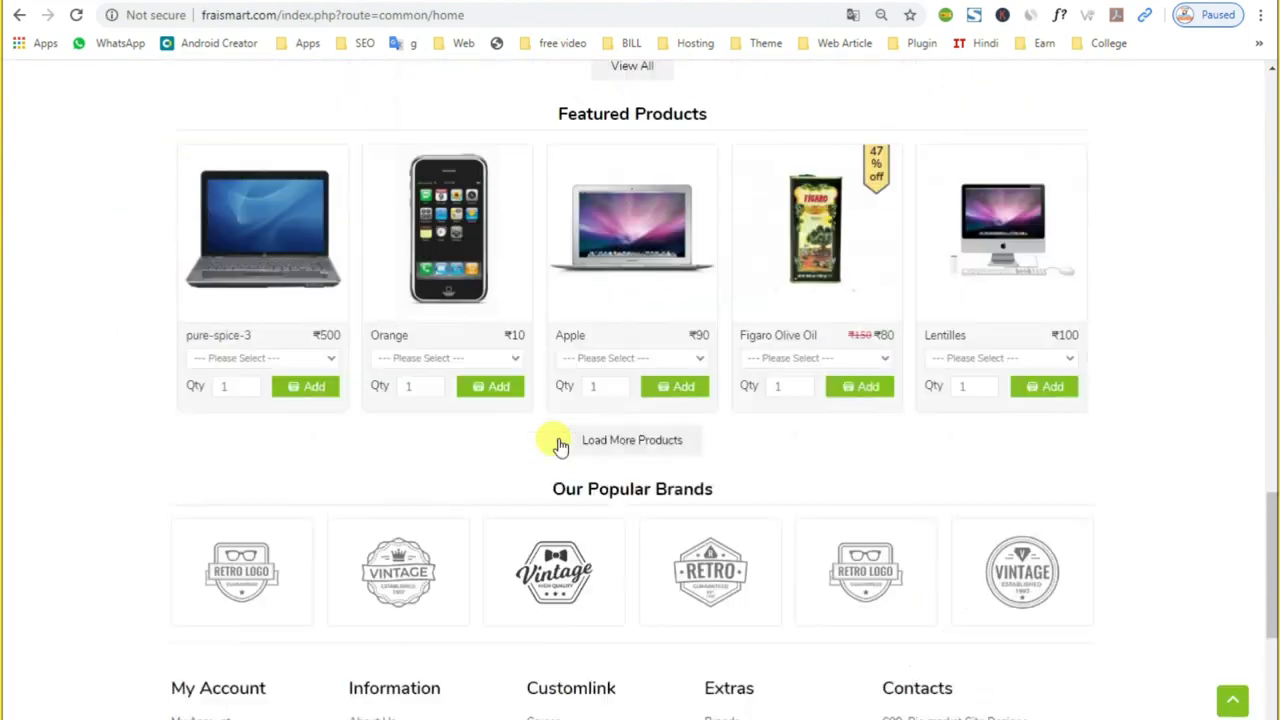
{"action": "left_click", "coordinate": [640, 412]}
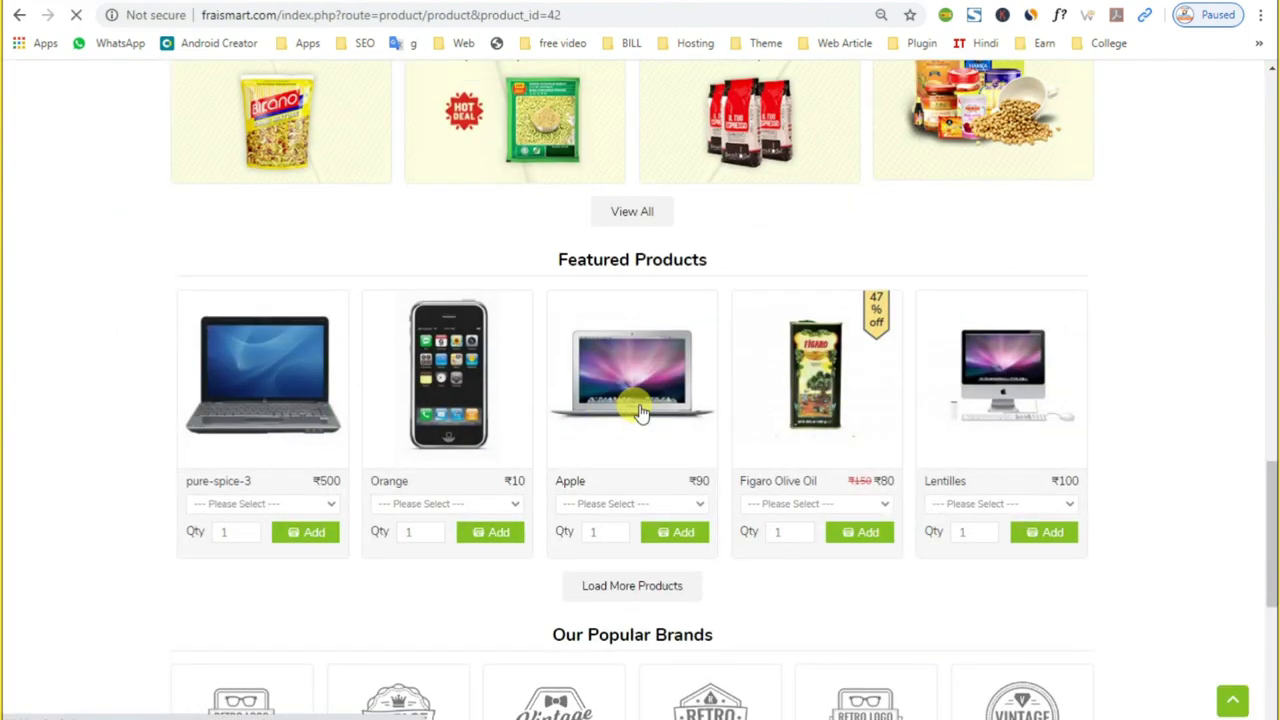
{"action": "scroll", "coordinate": [634, 420], "scroll_direction": "down", "scroll_amount": 3}
{"action": "scroll", "coordinate": [707, 558], "scroll_direction": "down", "scroll_amount": 1}
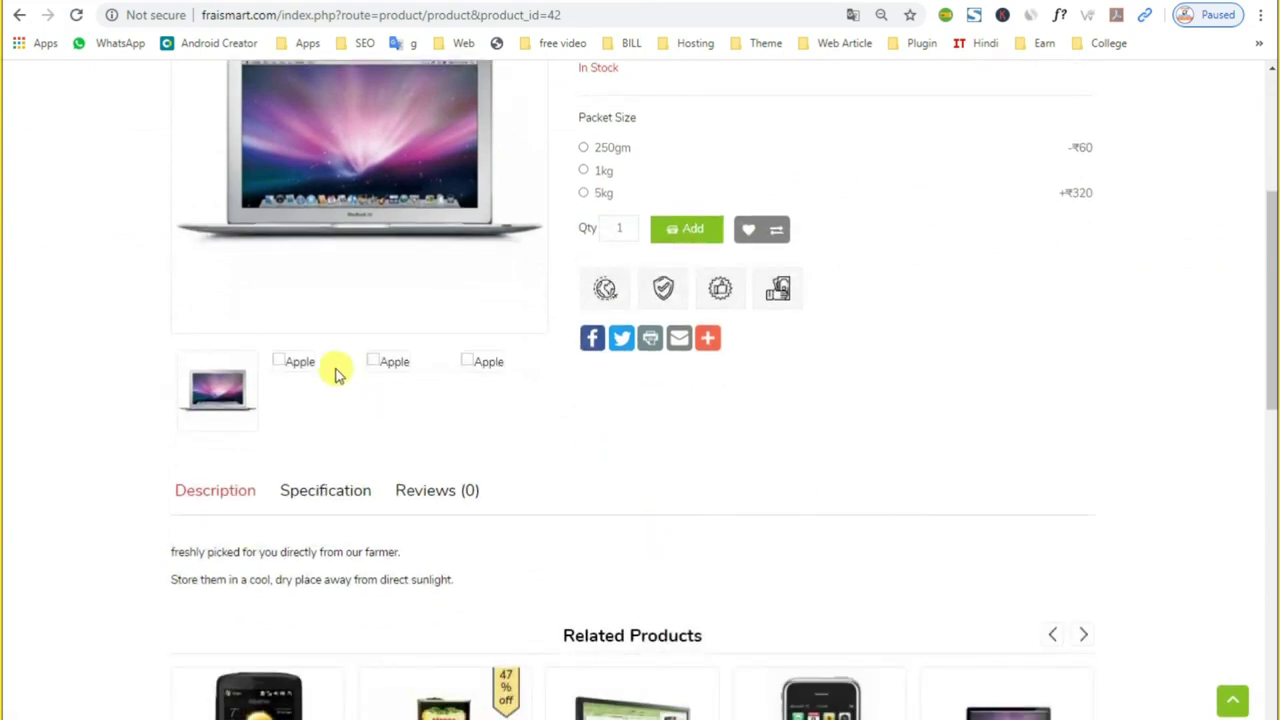
Step: Remove all three additional images from Apple's Image tab in the admin
{"action": "key", "text": "ctrl+Tab"}
{"action": "left_click", "coordinate": [1110, 500]}
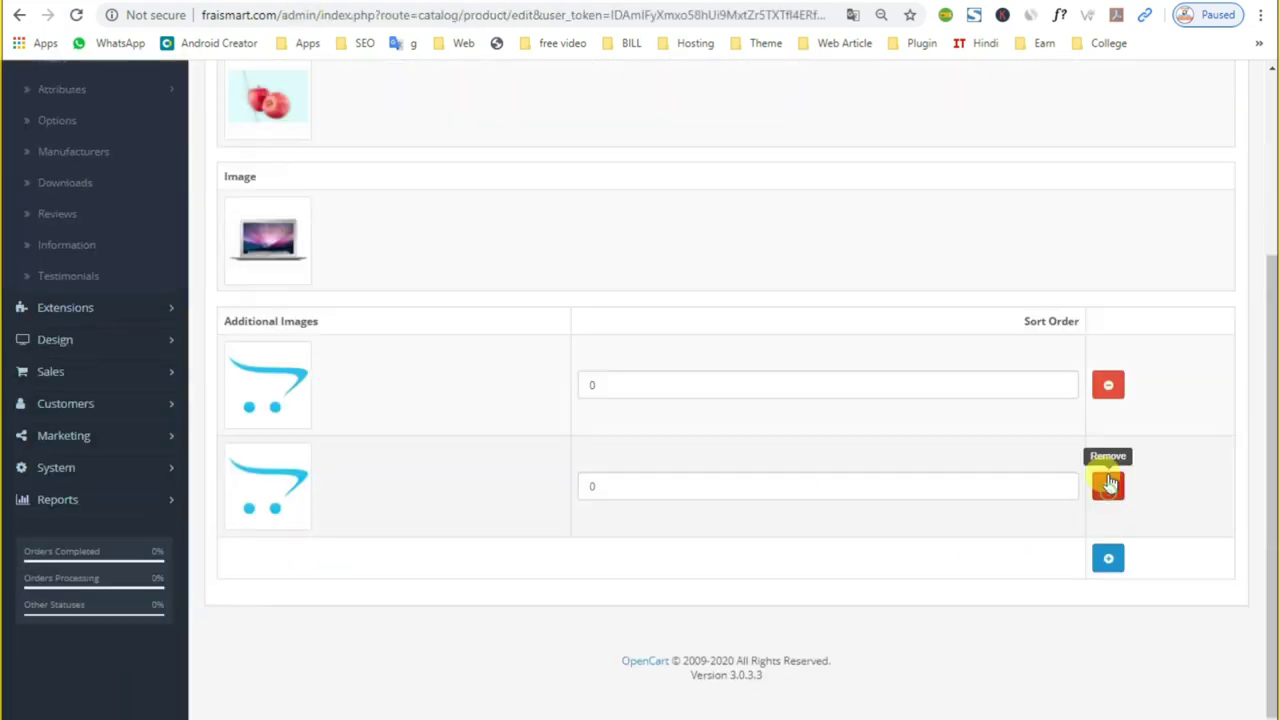
{"action": "left_click", "coordinate": [1108, 486]}
{"action": "left_click", "coordinate": [1108, 486]}
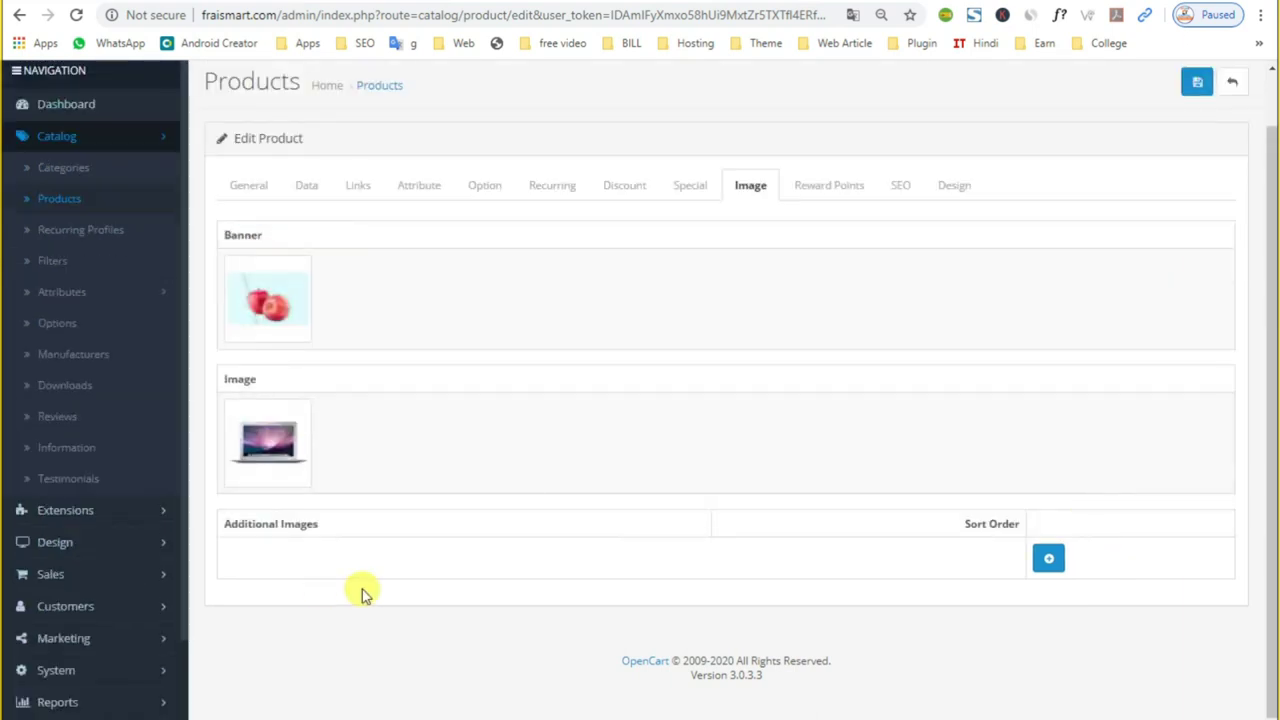
{"action": "left_click", "coordinate": [265, 450]}
{"action": "left_click", "coordinate": [345, 444]}
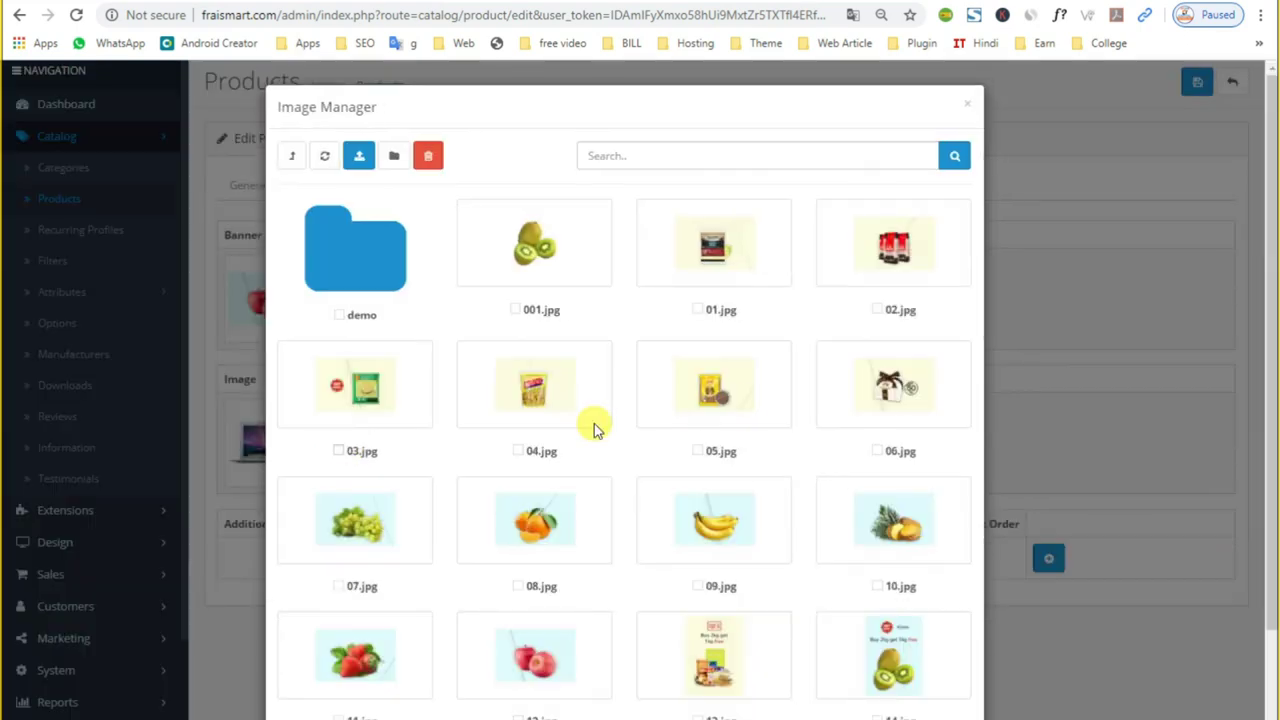
Step: Create a new image folder named 'Veg' in the Image Manager
{"action": "scroll", "coordinate": [610, 470], "scroll_direction": "down", "scroll_amount": 1}
{"action": "scroll", "coordinate": [323, 263], "scroll_direction": "up", "scroll_amount": 1}
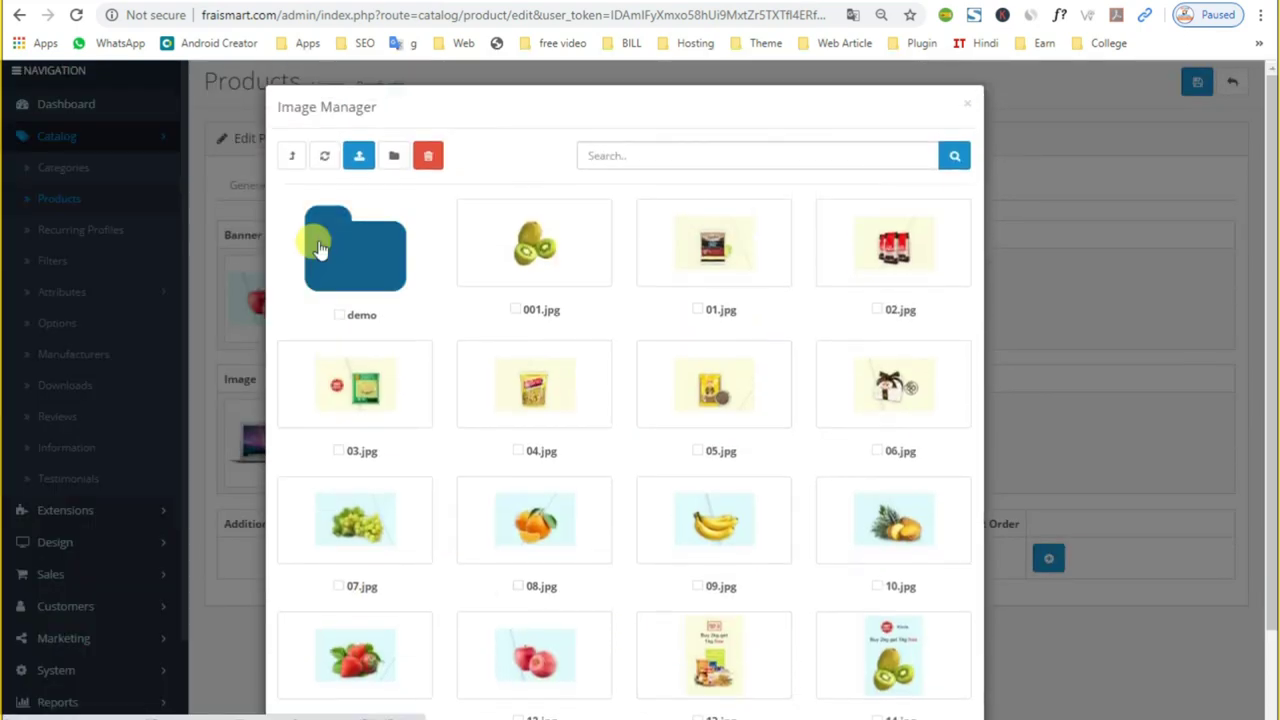
{"action": "scroll", "coordinate": [595, 505], "scroll_direction": "down", "scroll_amount": 1}
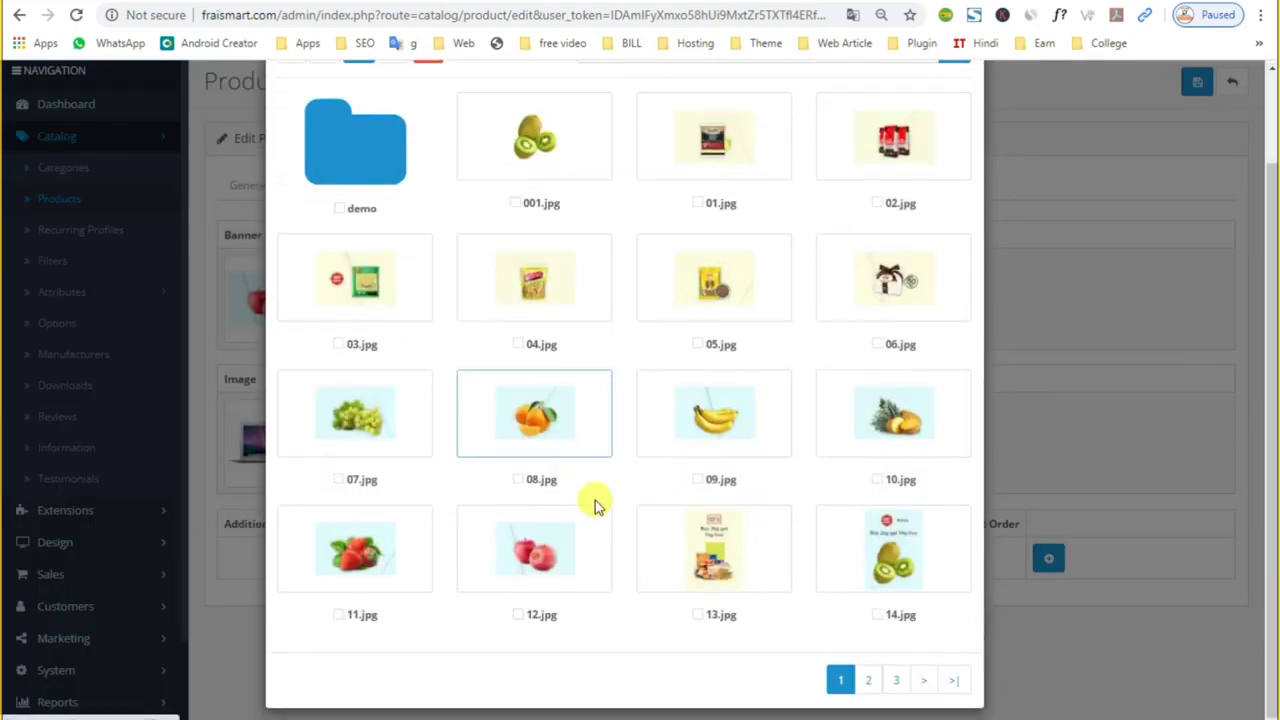
{"action": "left_click", "coordinate": [900, 682]}
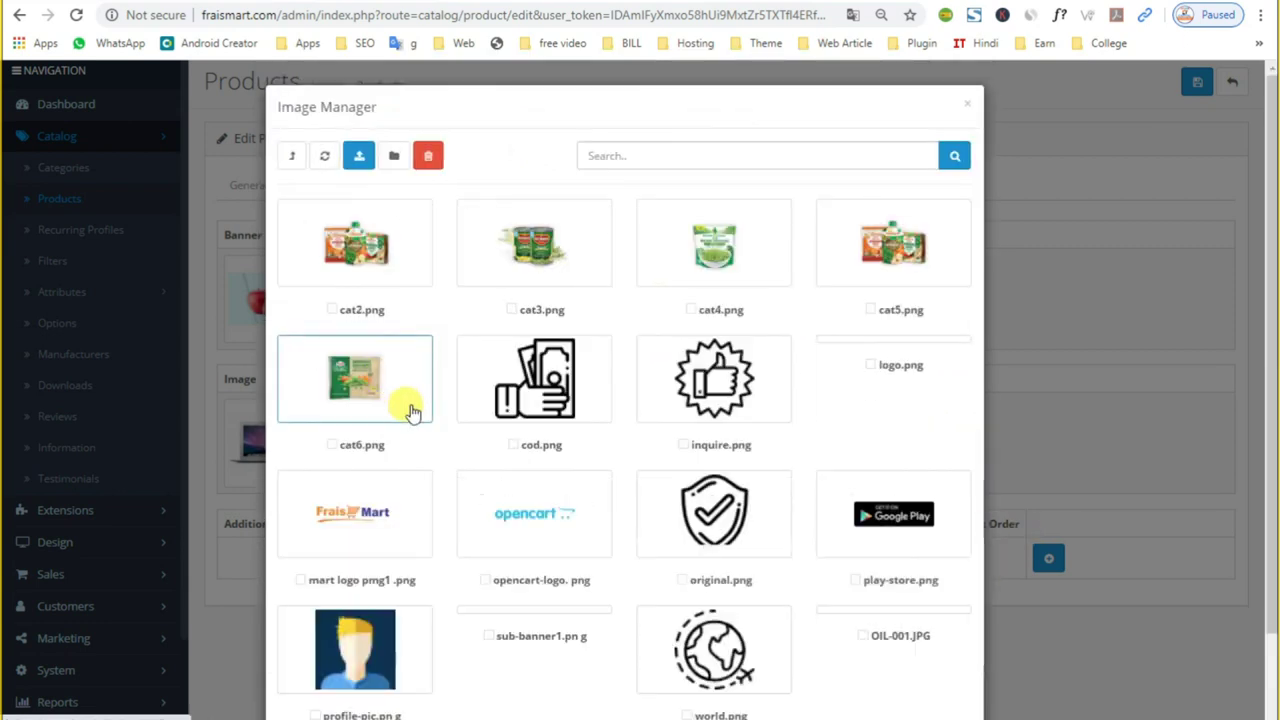
{"action": "left_click", "coordinate": [323, 158]}
{"action": "left_click", "coordinate": [394, 158]}
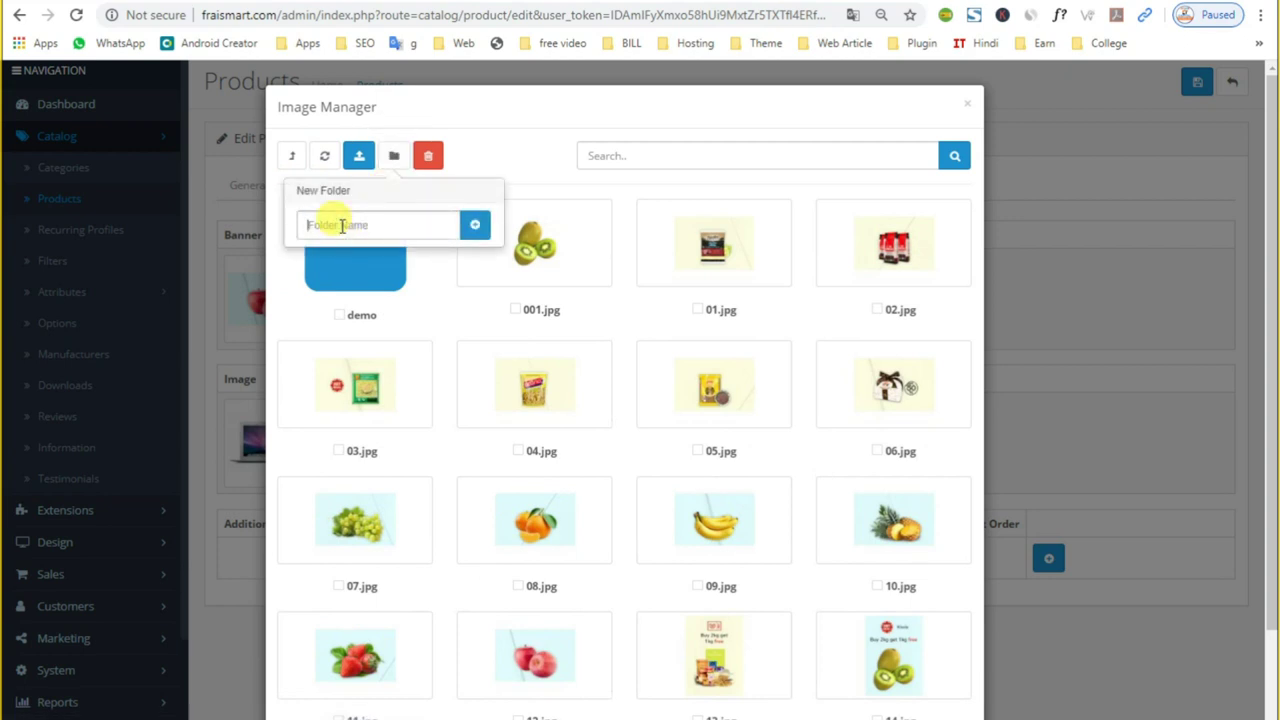
{"action": "left_click", "coordinate": [478, 231]}
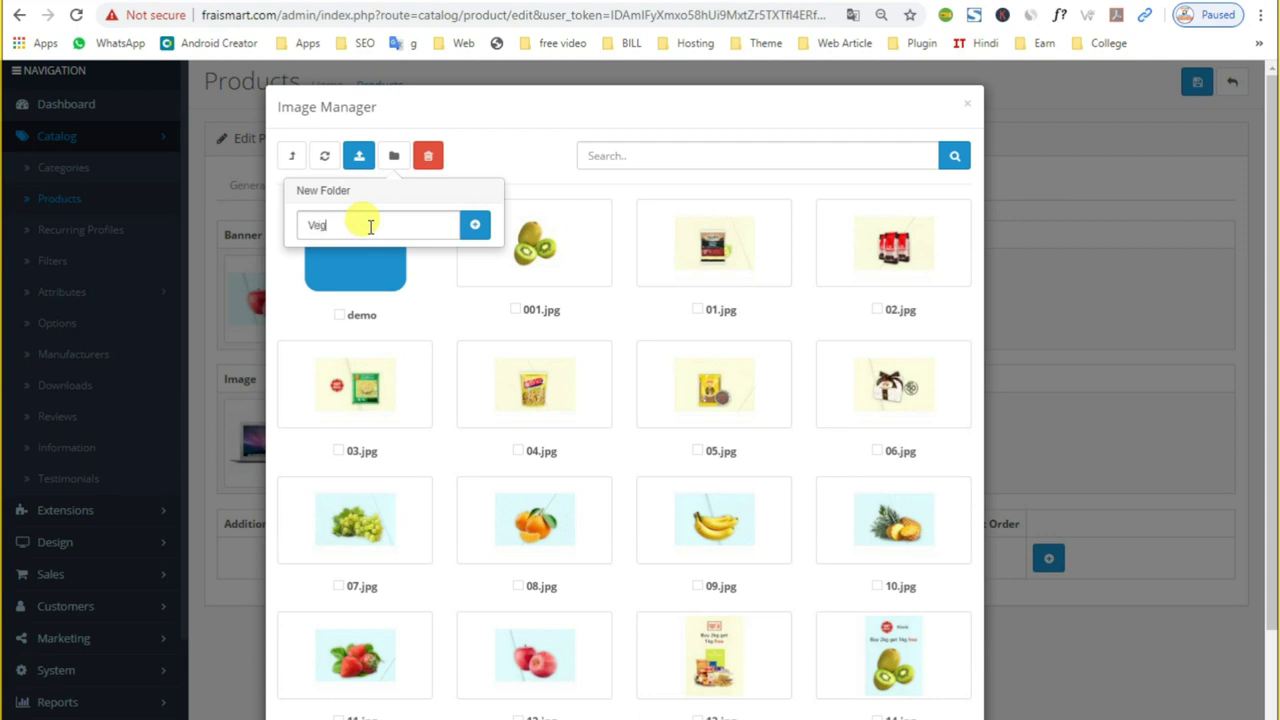
{"action": "left_click", "coordinate": [475, 225]}
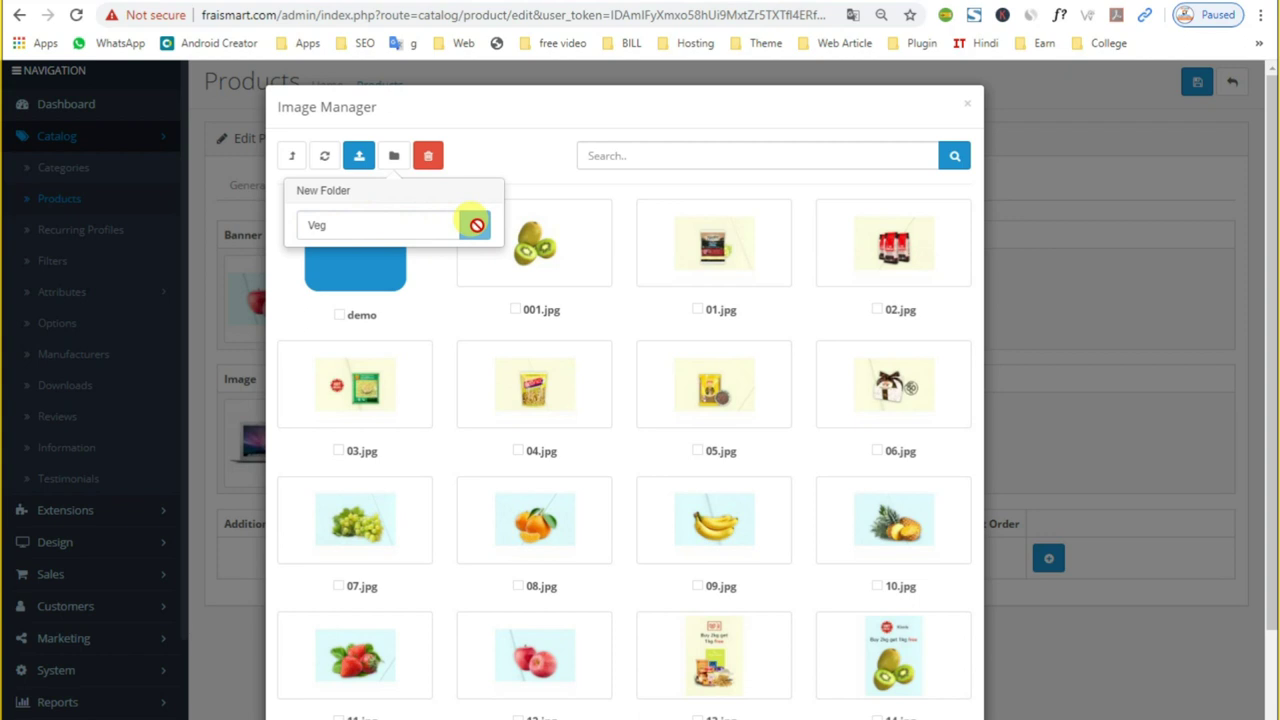
{"action": "left_click", "coordinate": [806, 114]}
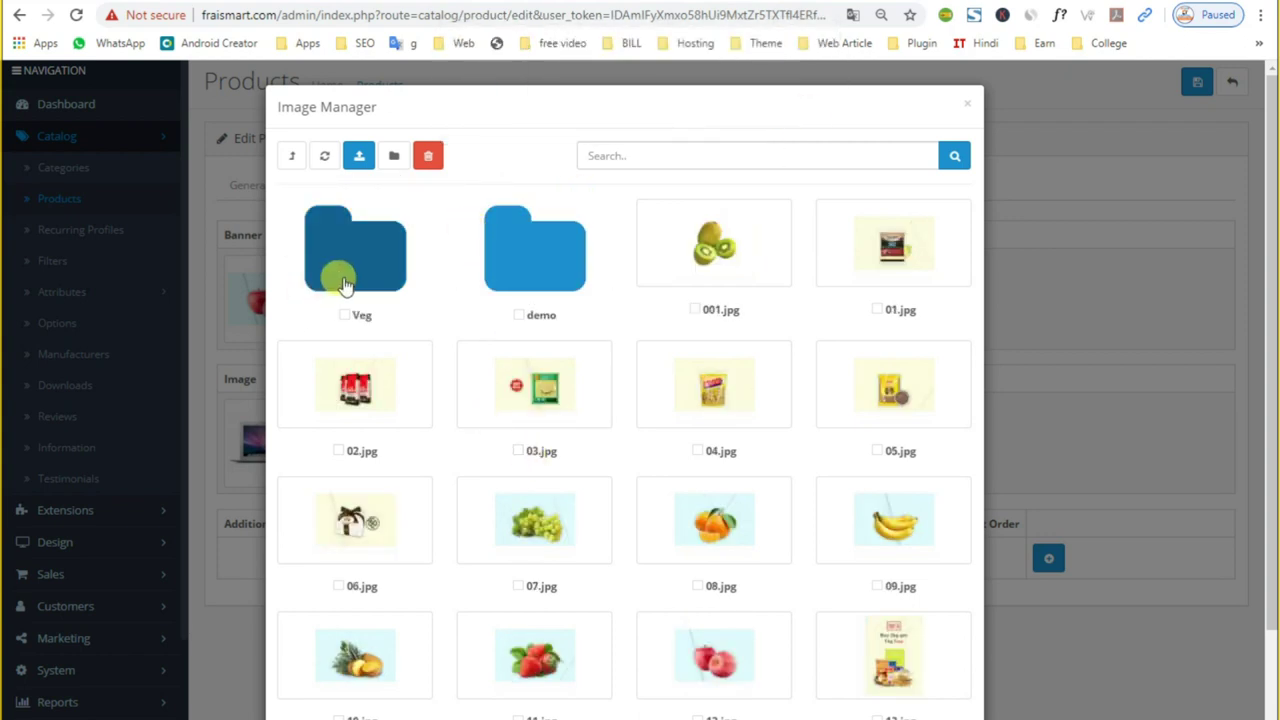
Step: Reopen the image library from the main image and enter the Veg folder
{"action": "left_click", "coordinate": [366, 276]}
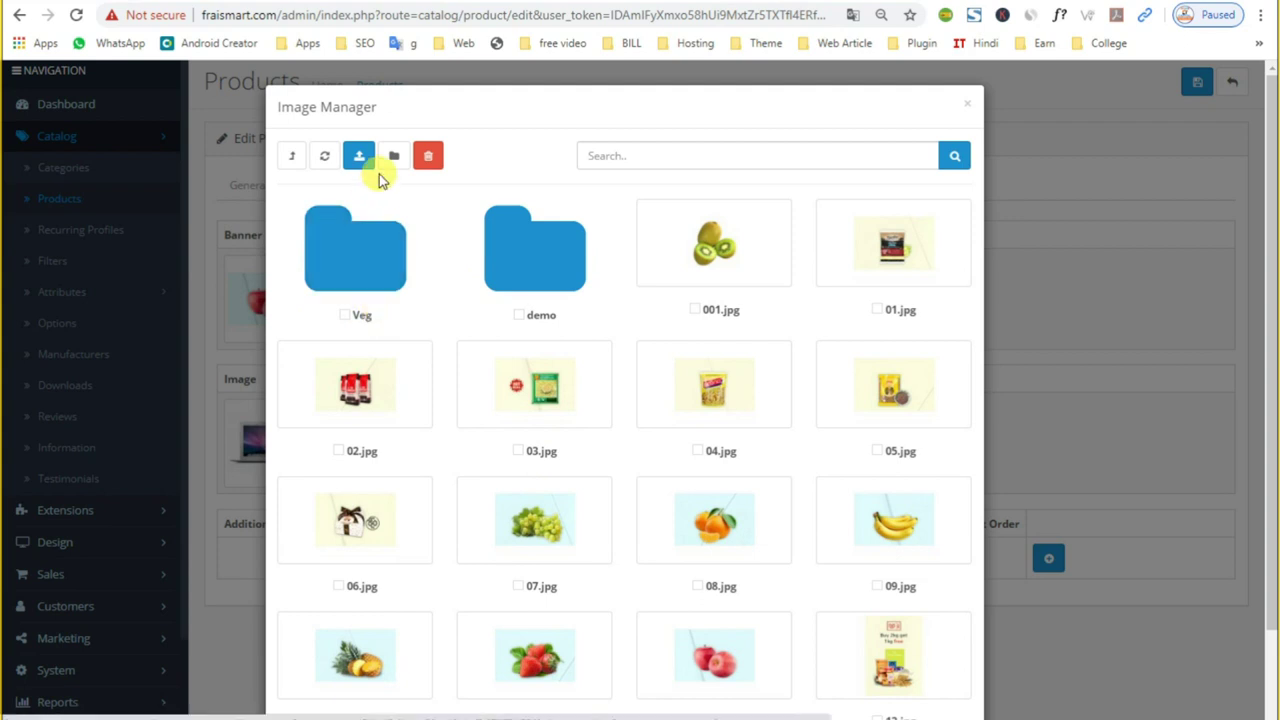
{"action": "left_click", "coordinate": [350, 242]}
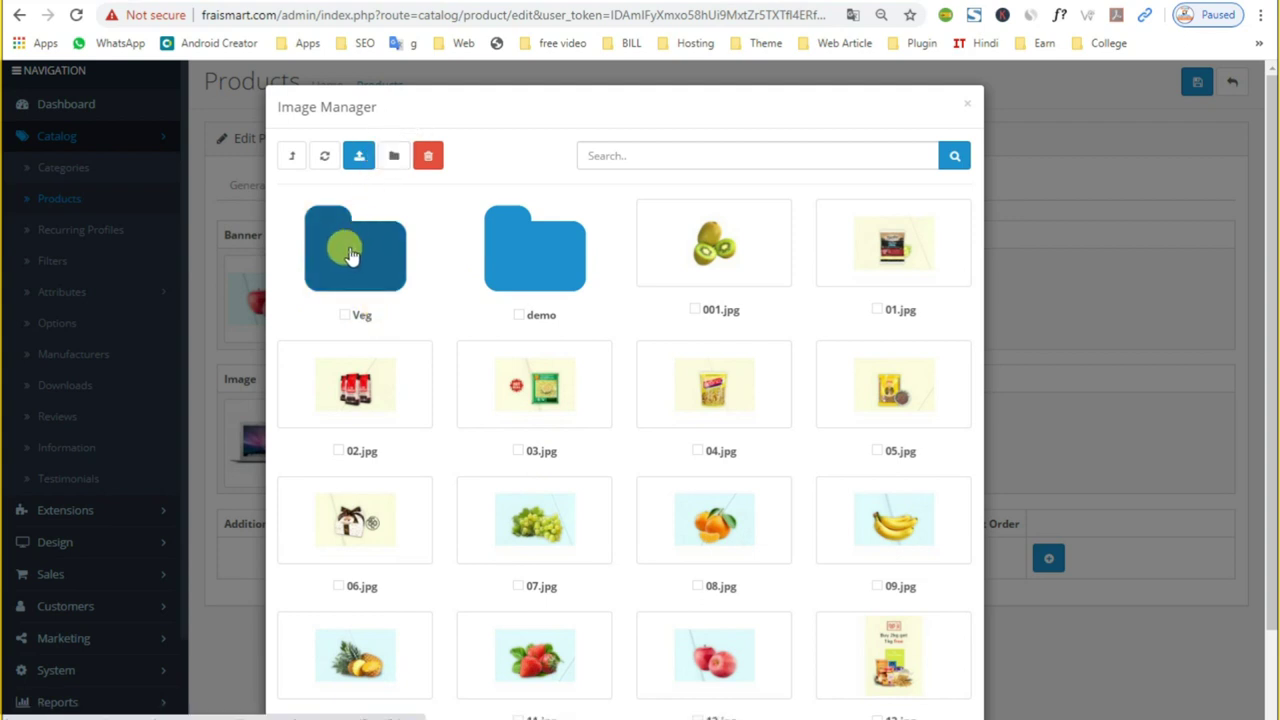
{"action": "left_click", "coordinate": [346, 270]}
{"action": "left_click", "coordinate": [266, 468]}
{"action": "left_click", "coordinate": [348, 445]}
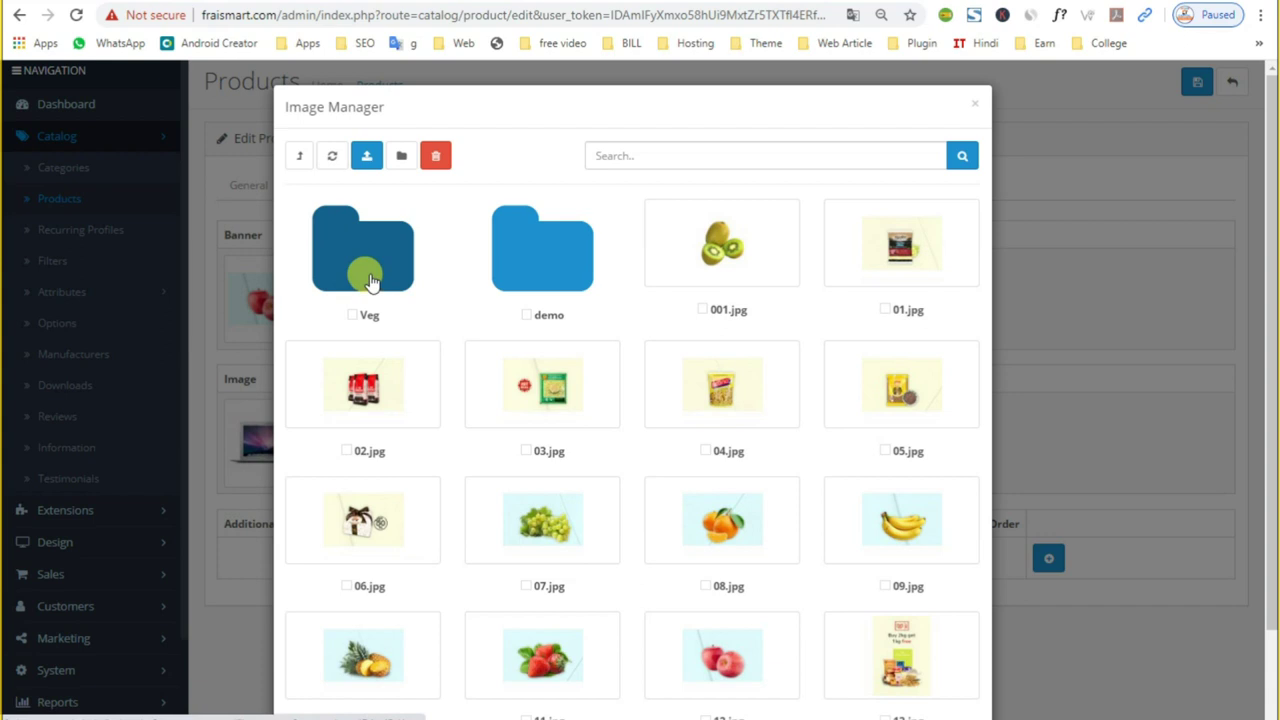
{"action": "left_click", "coordinate": [360, 290]}
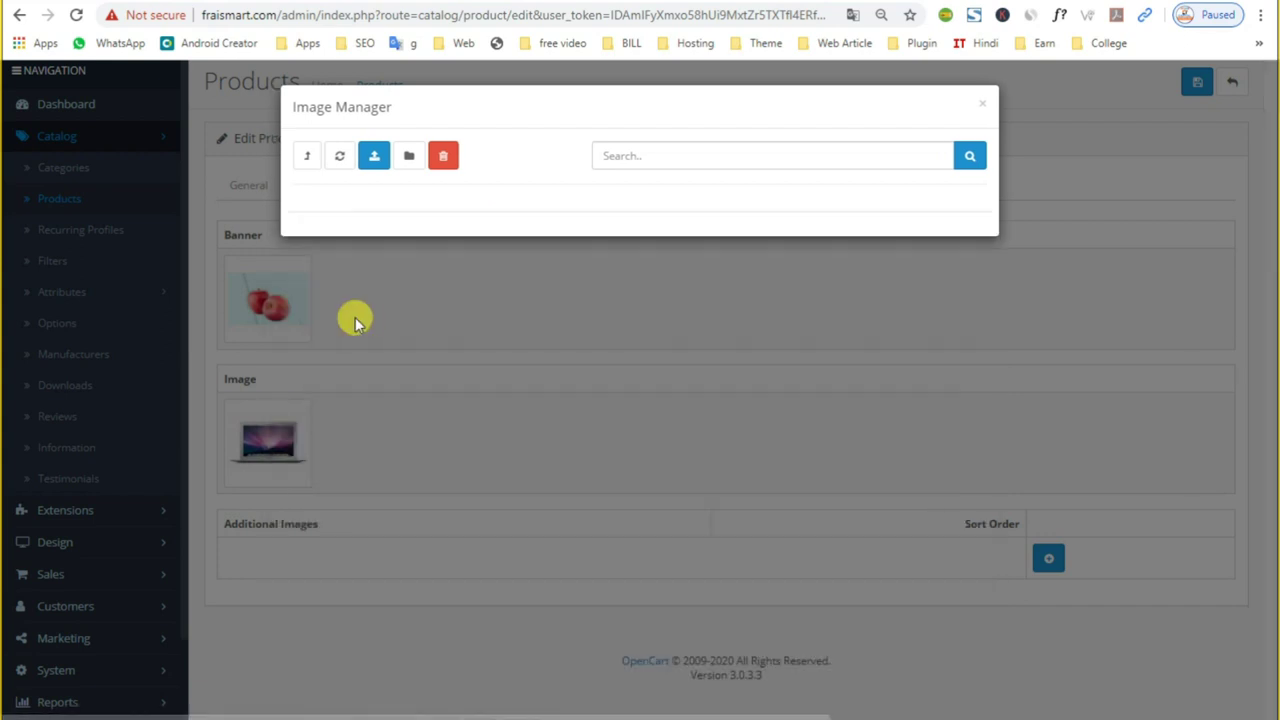
Step: Upload the grocery theme image from Downloads and set it as Apple's main image
{"action": "left_click", "coordinate": [374, 157]}
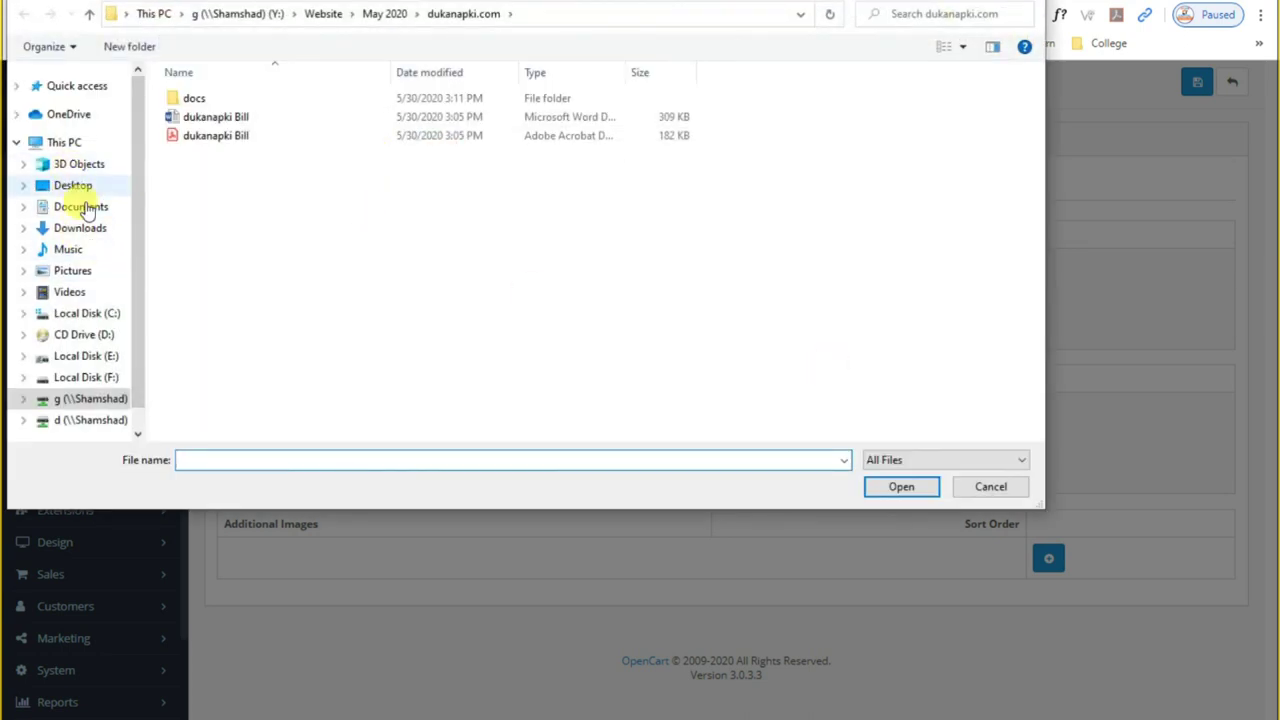
{"action": "left_click", "coordinate": [84, 228]}
{"action": "double_click", "coordinate": [208, 300]}
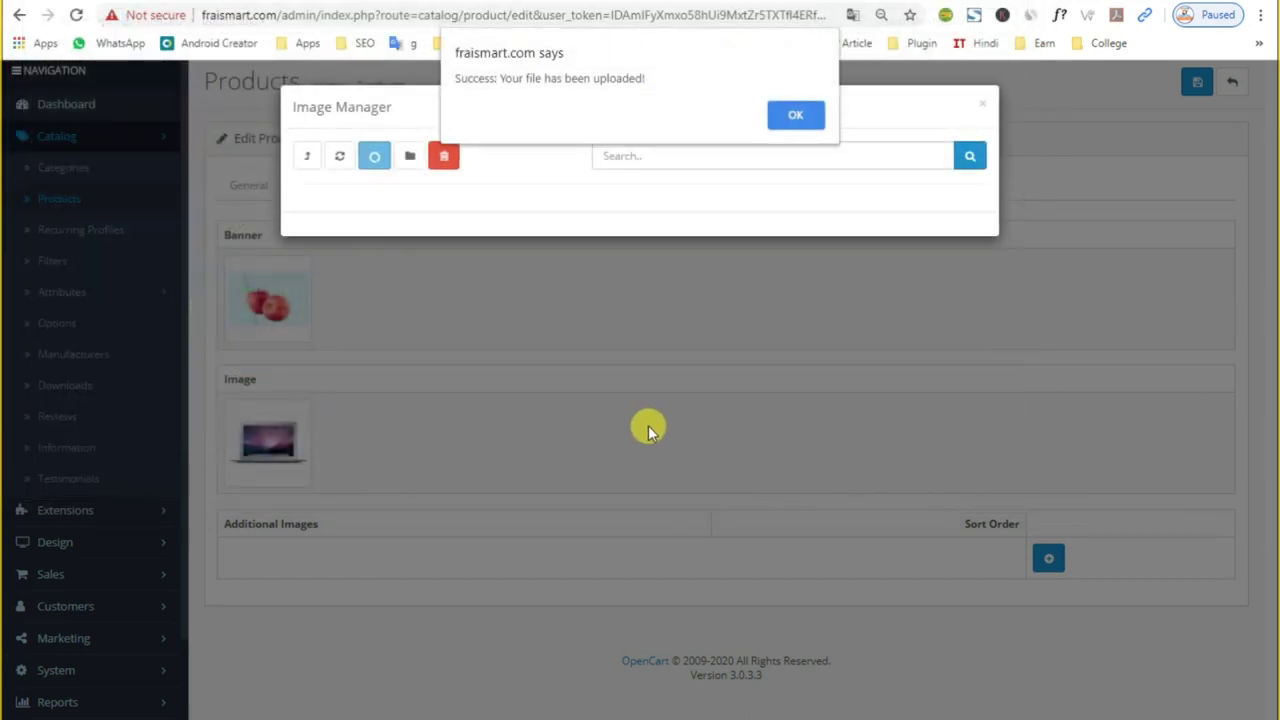
{"action": "left_click", "coordinate": [788, 118]}
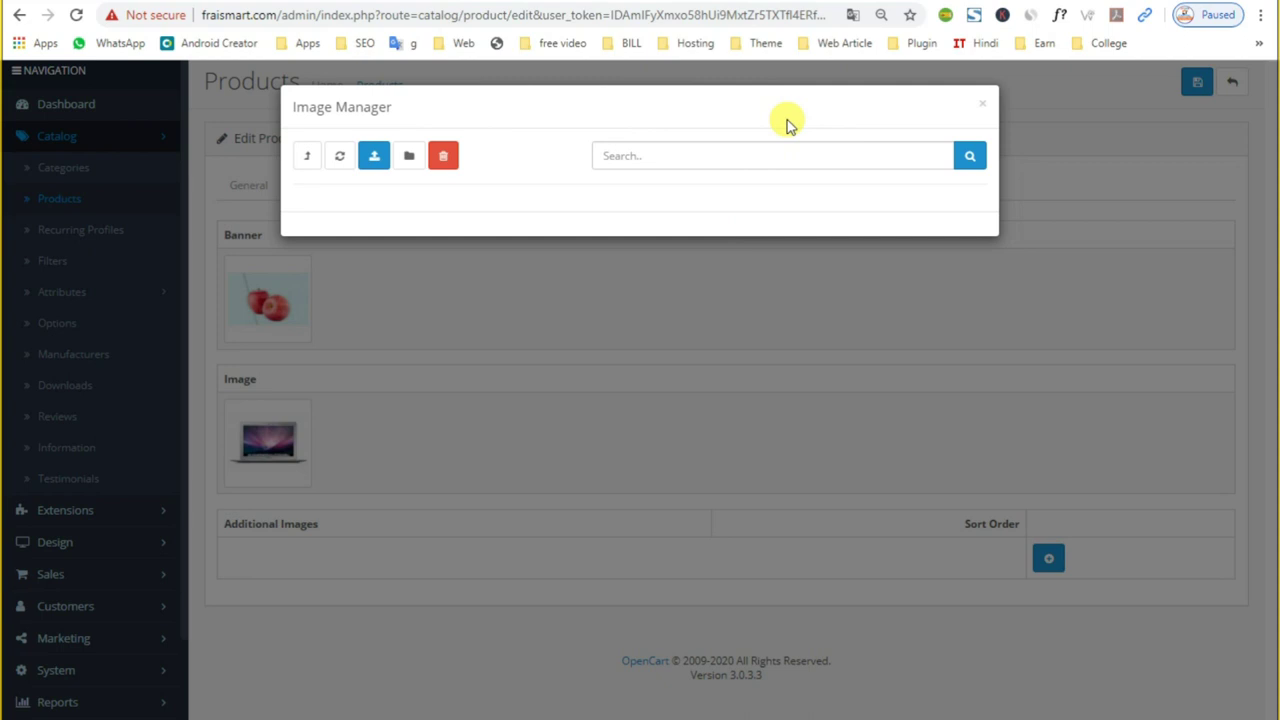
{"action": "left_click", "coordinate": [377, 258]}
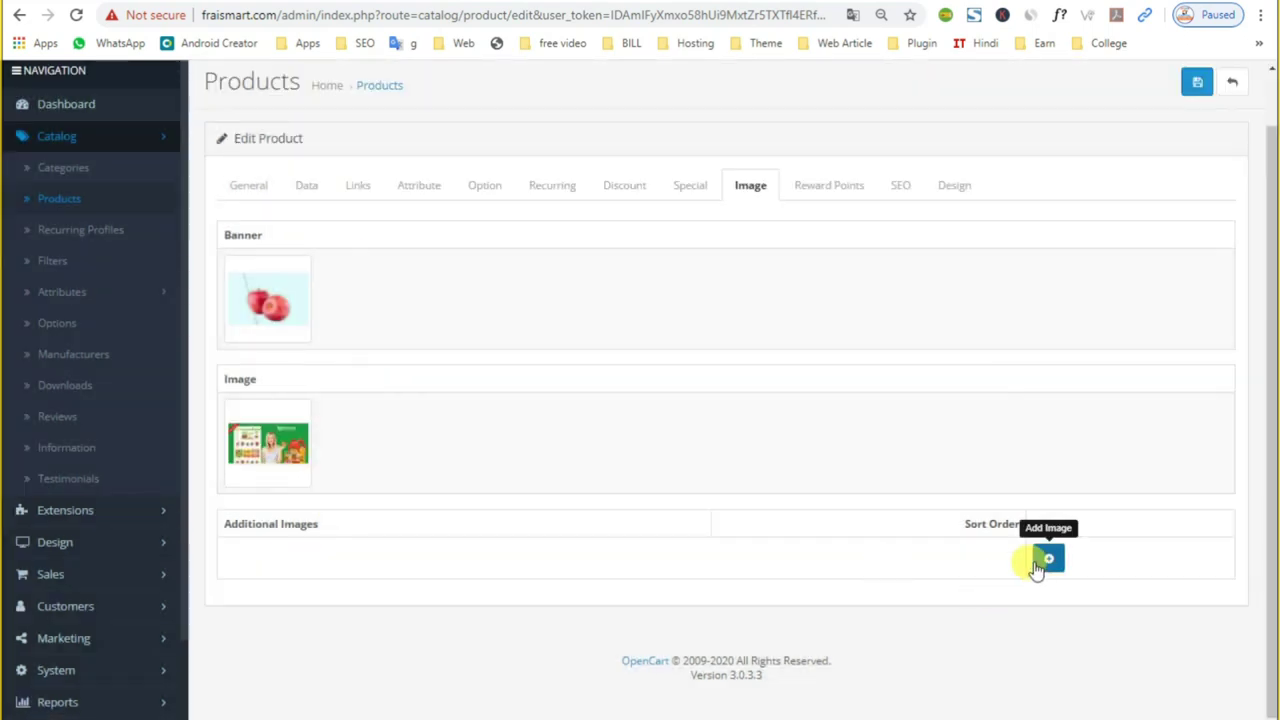
{"action": "scroll", "coordinate": [1045, 450], "scroll_direction": "up", "scroll_amount": 1}
Step: Save the Apple product and reload its storefront page showing the grocery image
{"action": "left_click", "coordinate": [1196, 140]}
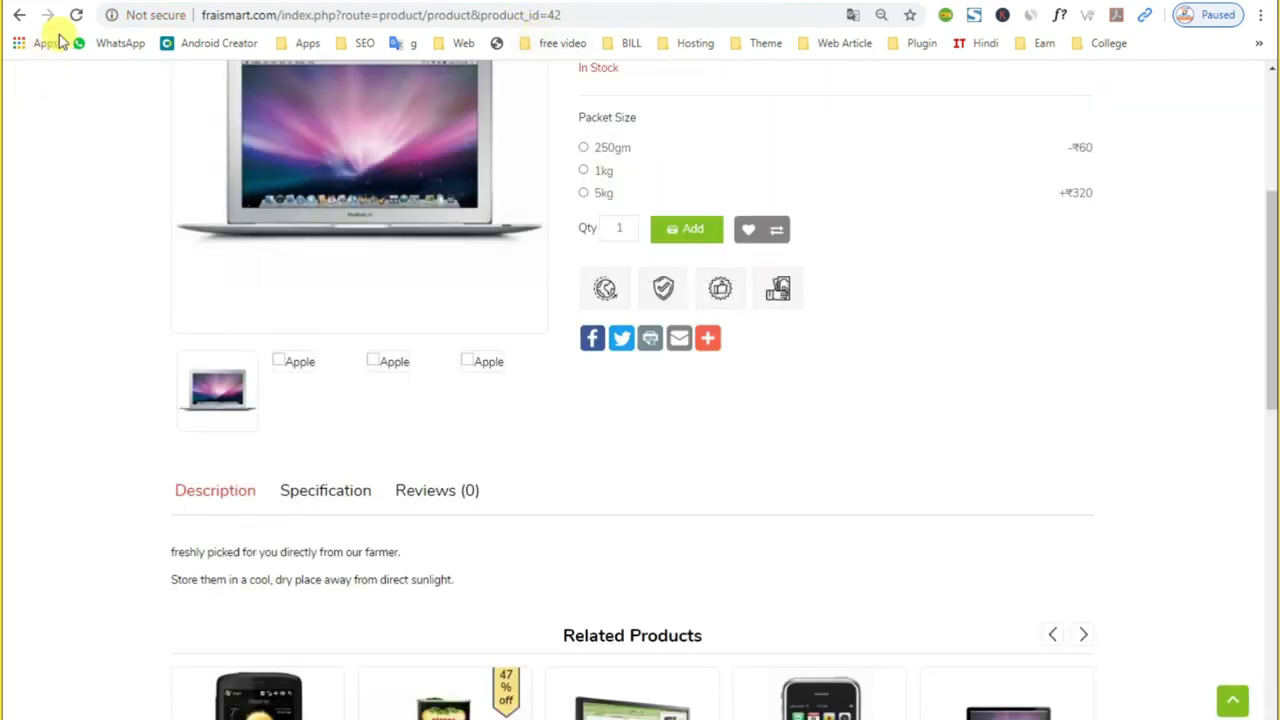
{"action": "left_click", "coordinate": [78, 16]}
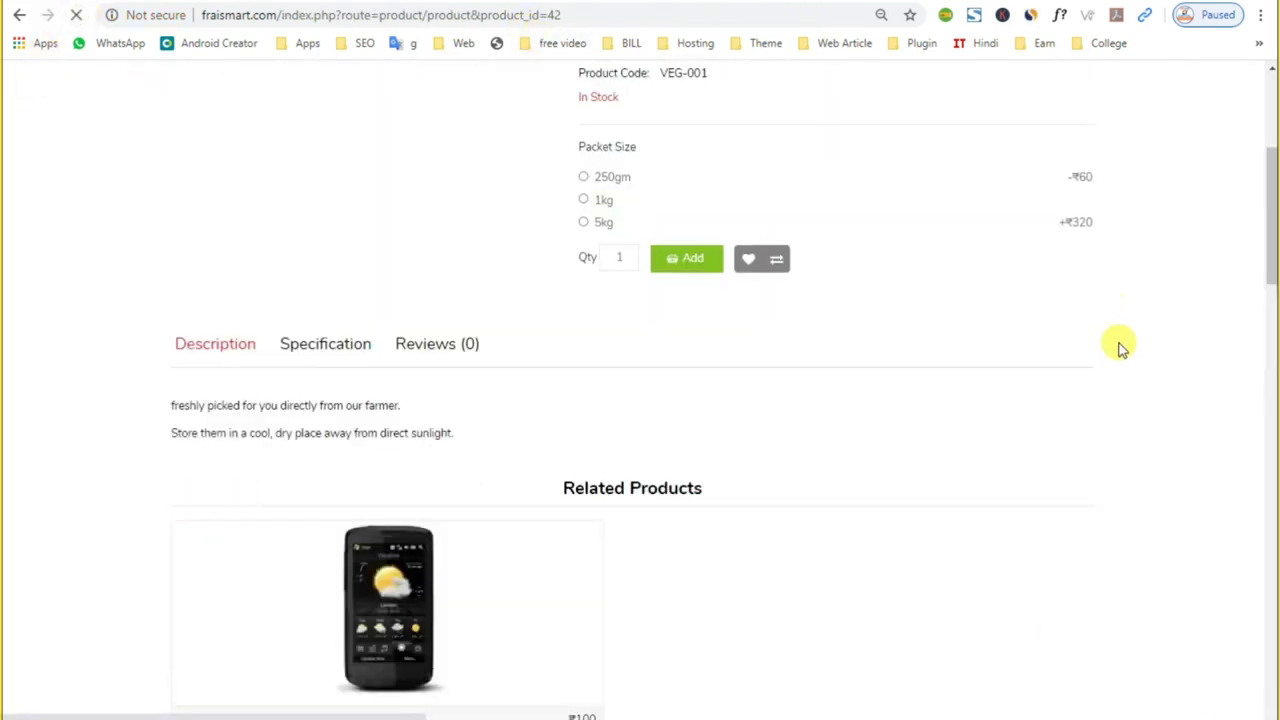
{"action": "mouse_move", "coordinate": [351, 420]}
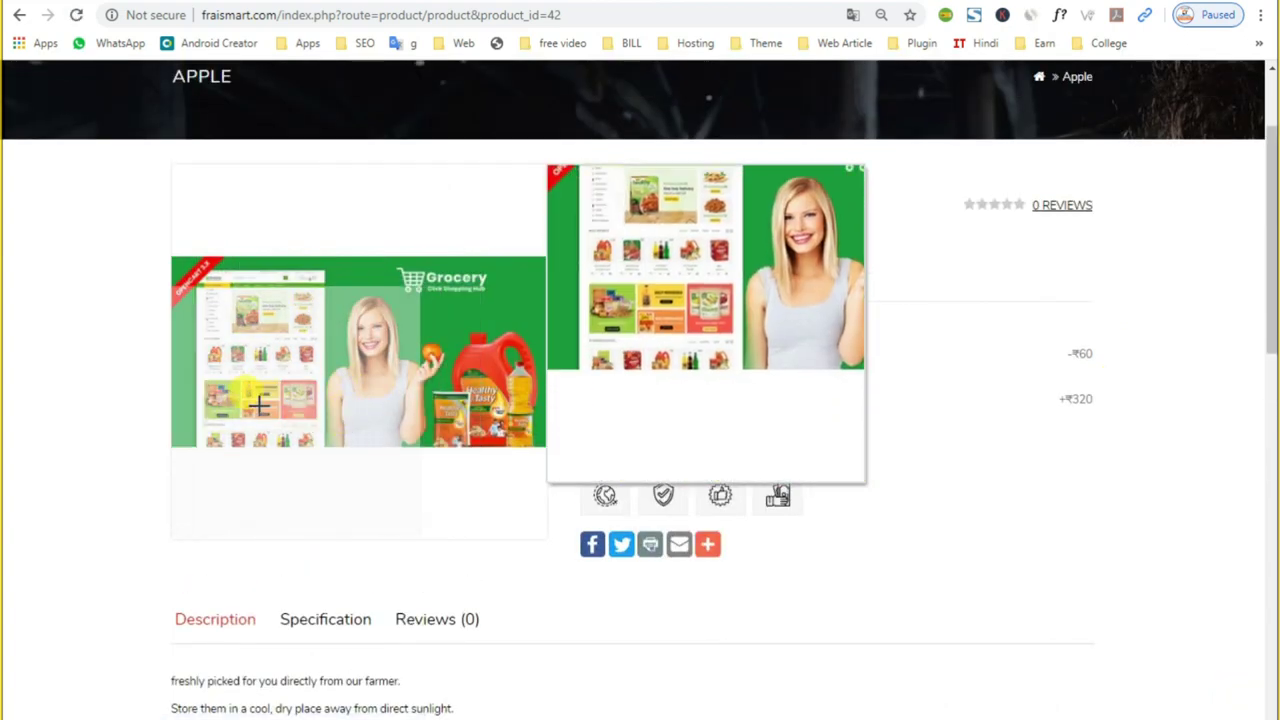
{"action": "right_click", "coordinate": [330, 366]}
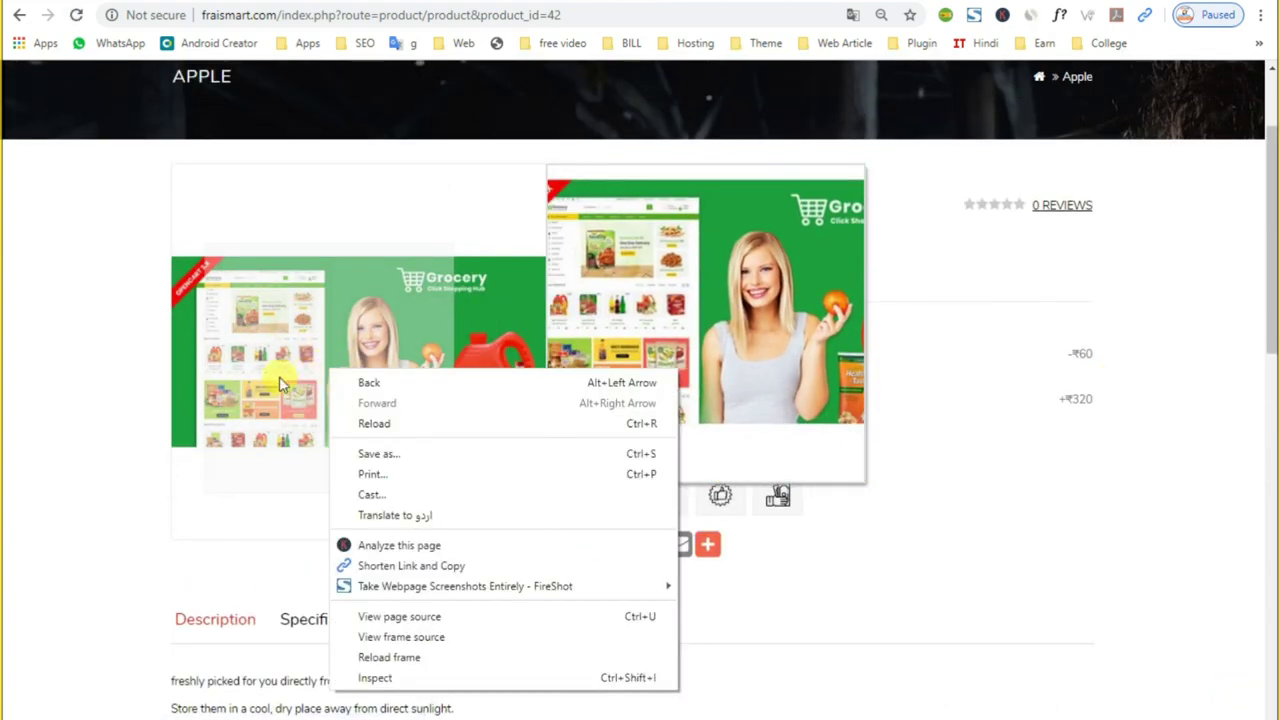
{"action": "left_click", "coordinate": [266, 368]}
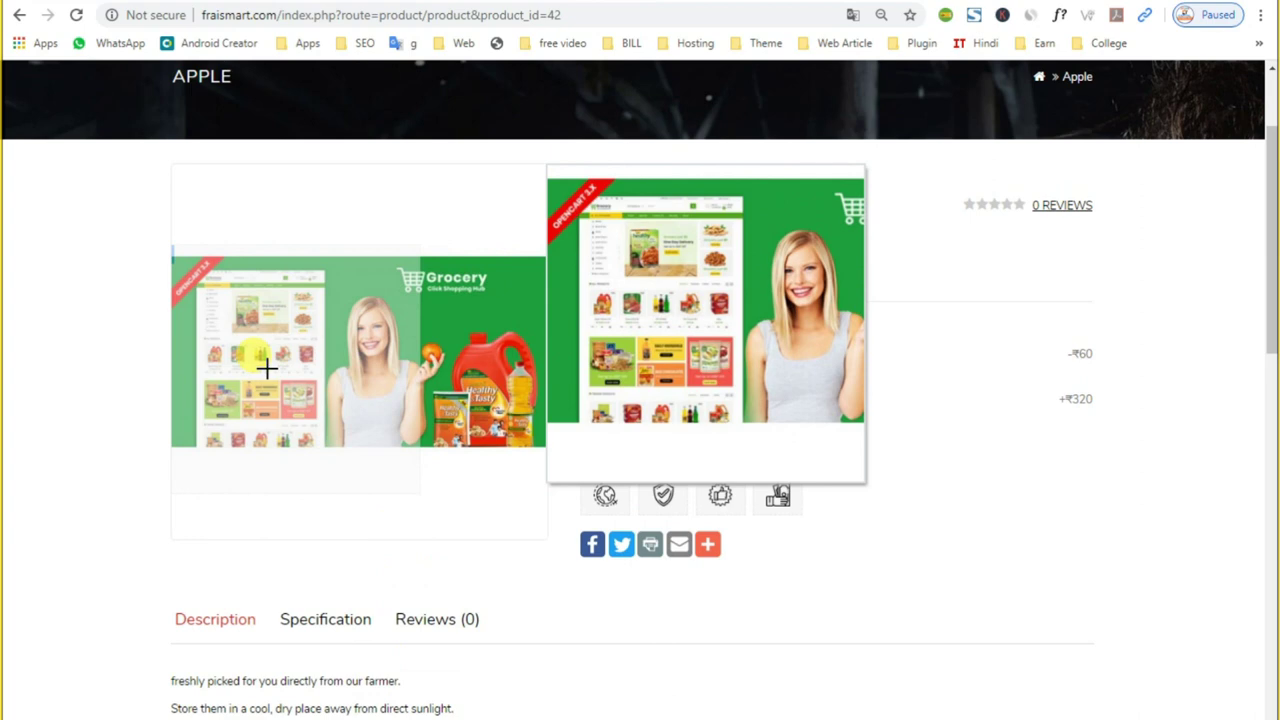
Step: Open and dismiss the browser context menu on the product image three times
{"action": "right_click", "coordinate": [322, 356]}
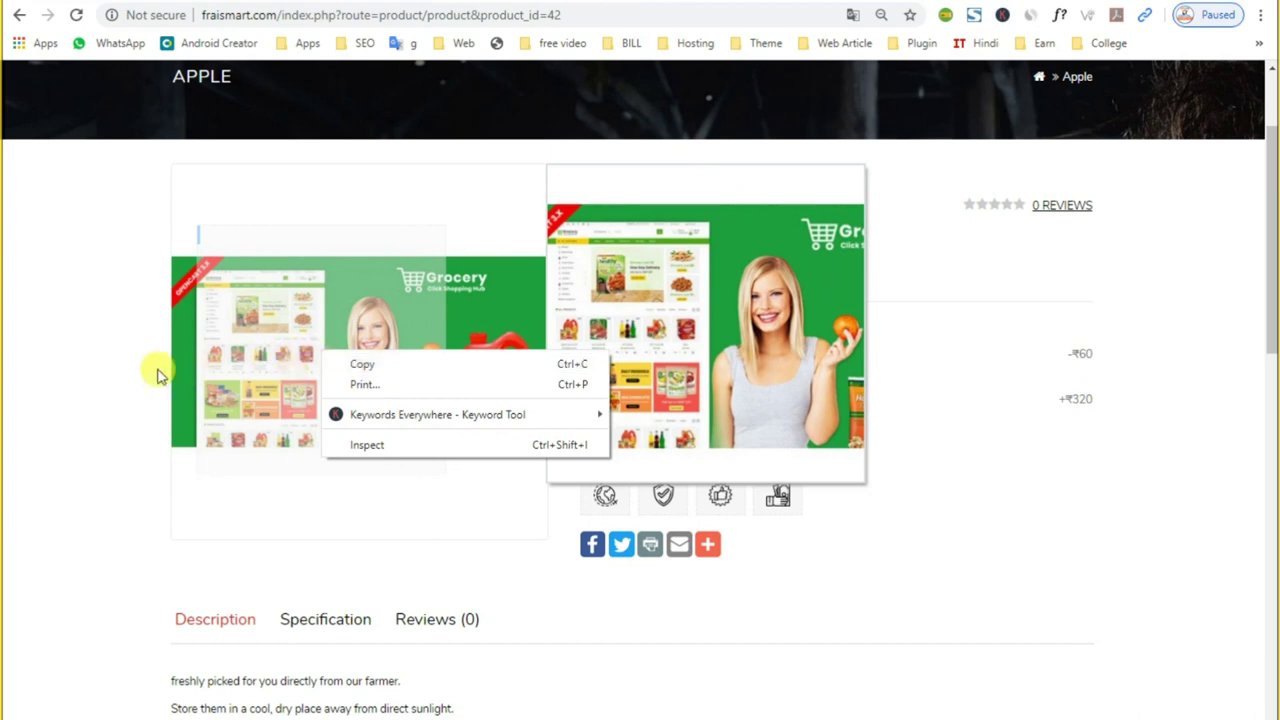
{"action": "left_click", "coordinate": [257, 361]}
{"action": "right_click", "coordinate": [229, 318]}
{"action": "left_click", "coordinate": [229, 318]}
{"action": "right_click", "coordinate": [260, 322]}
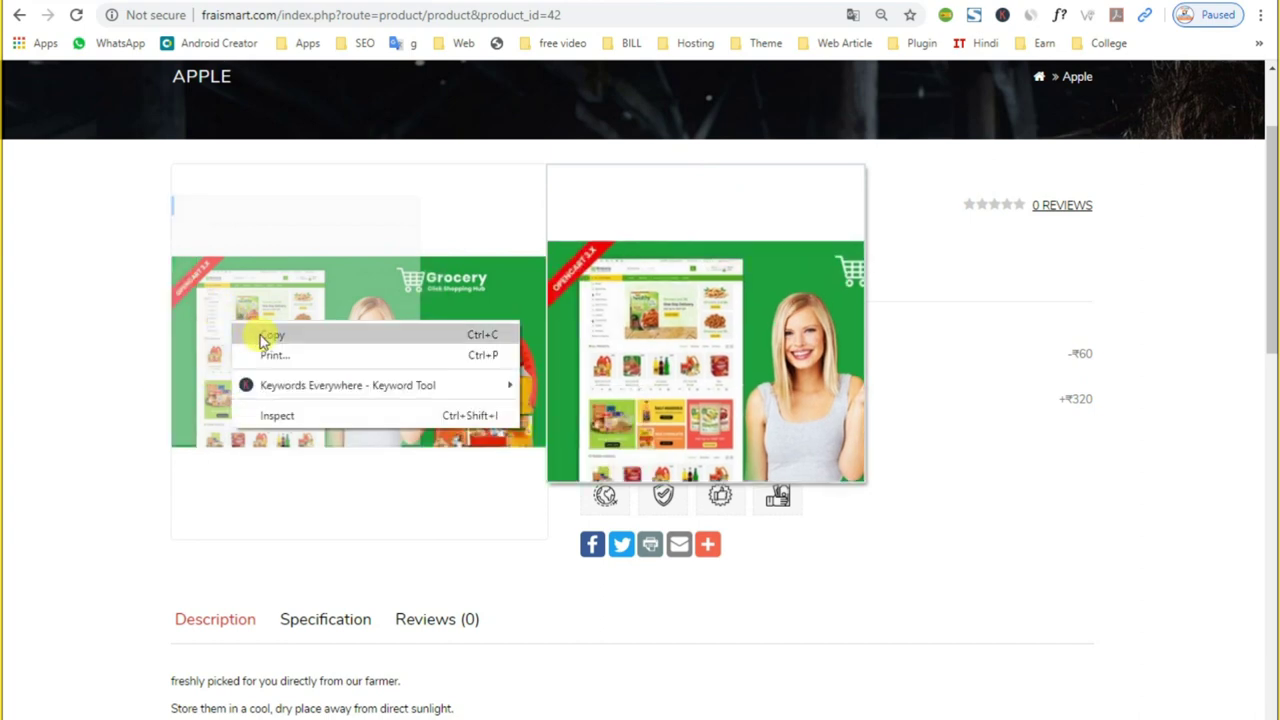
{"action": "left_click", "coordinate": [260, 322]}
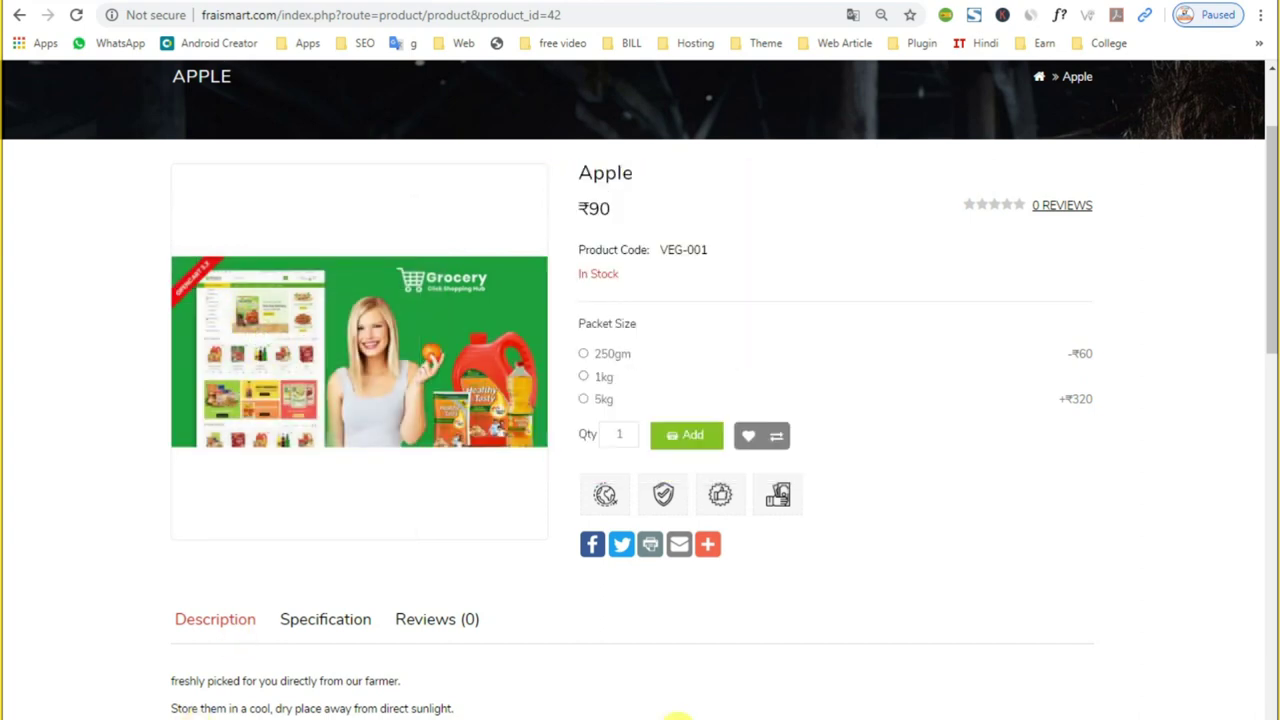
Step: Launch Paint from Windows search with 'p' for a blank 864 × 540px canvas, then minimize it
{"action": "key", "text": "super+s"}
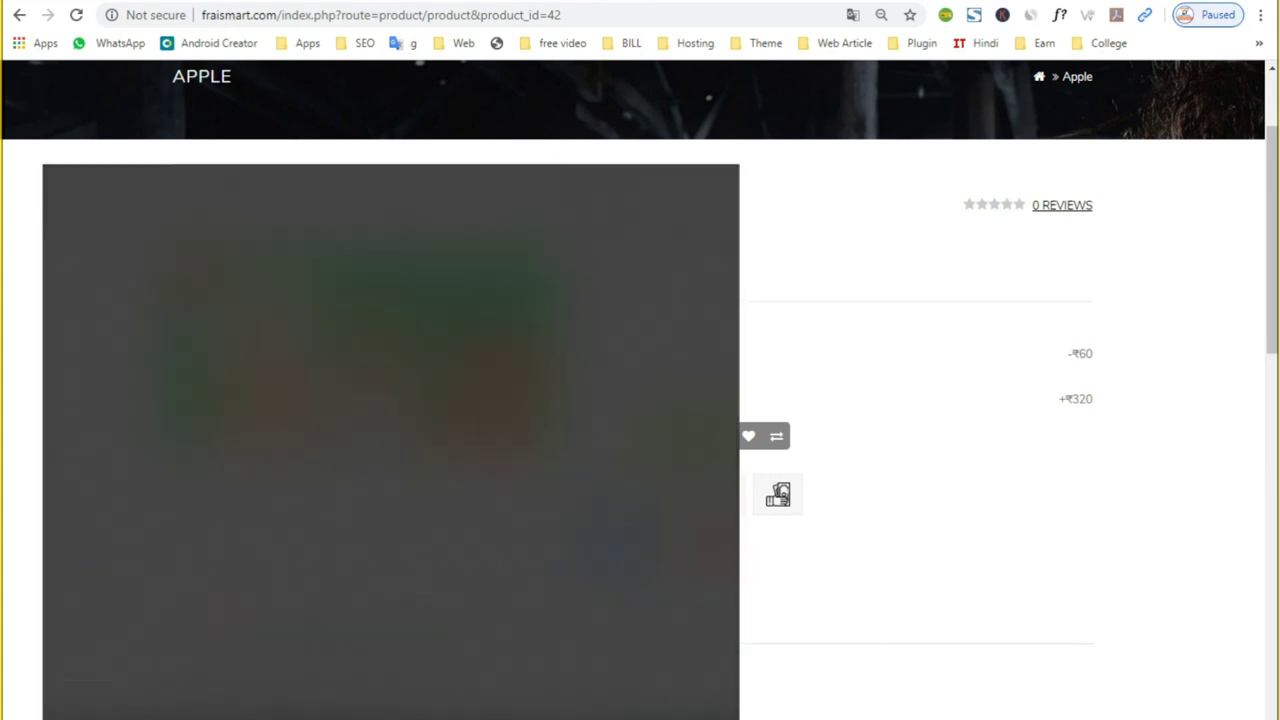
{"action": "type", "text": "p"}
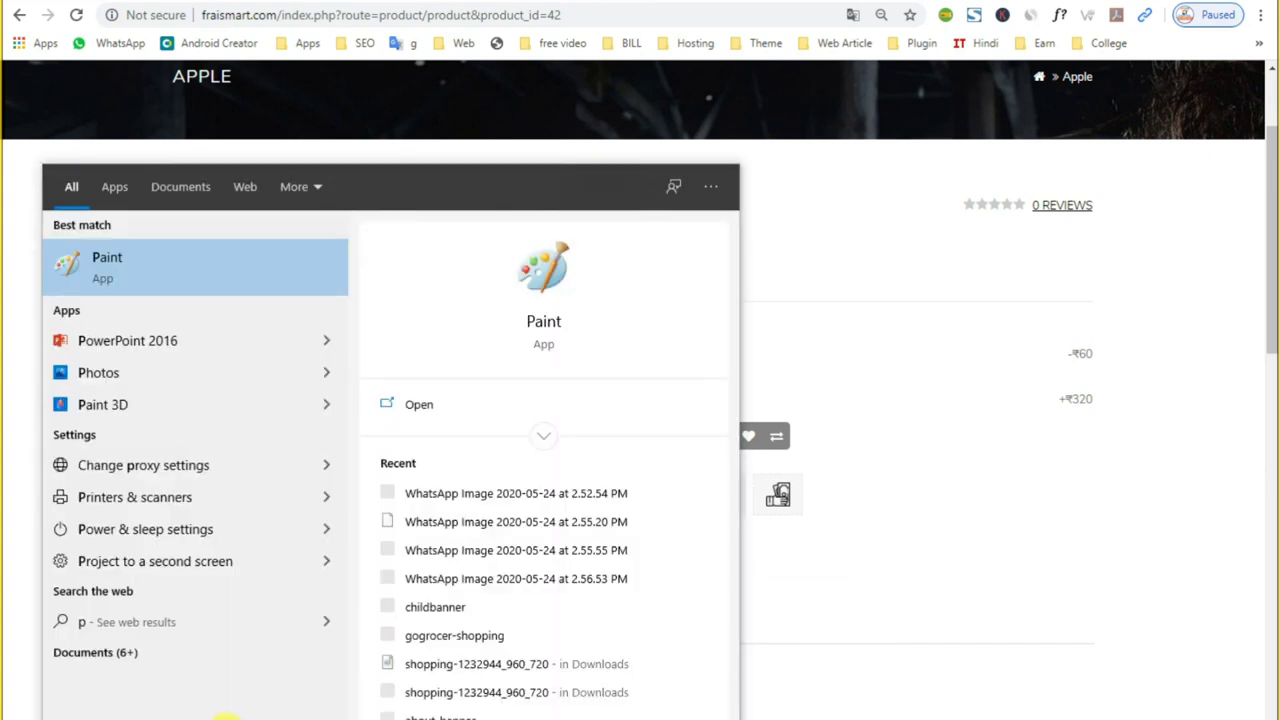
{"action": "left_click", "coordinate": [134, 265]}
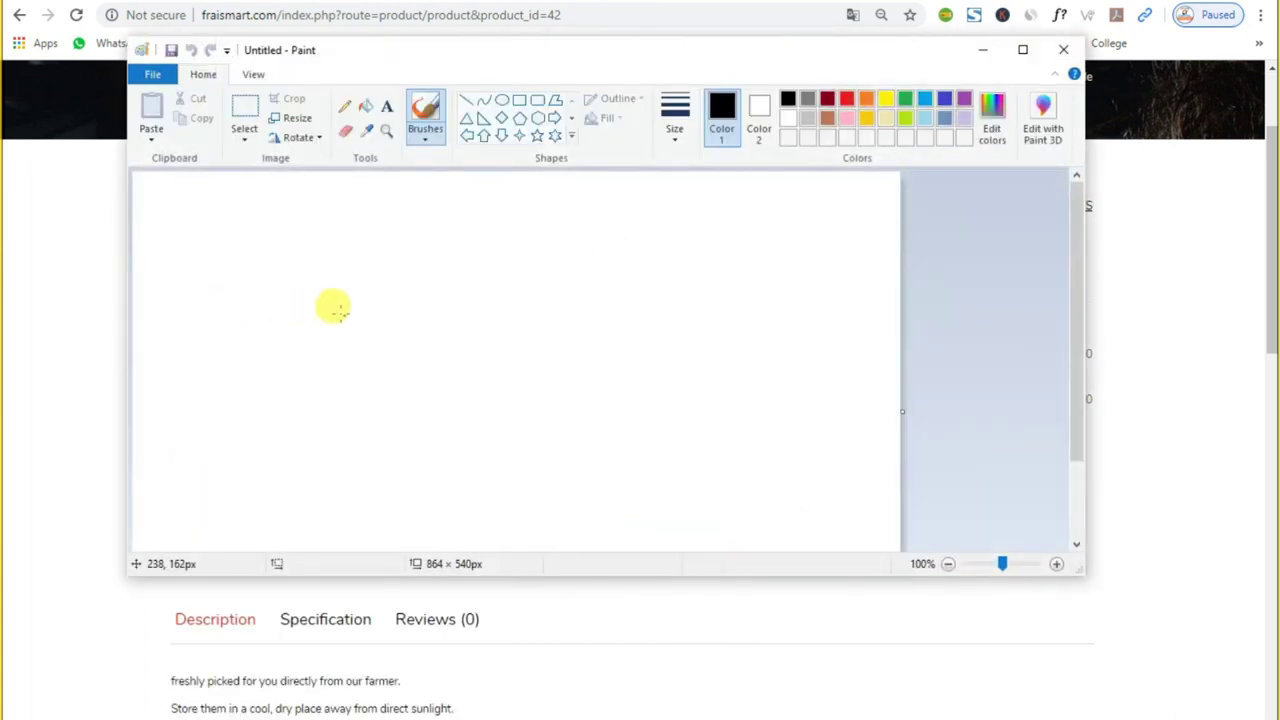
{"action": "left_click", "coordinate": [980, 49]}
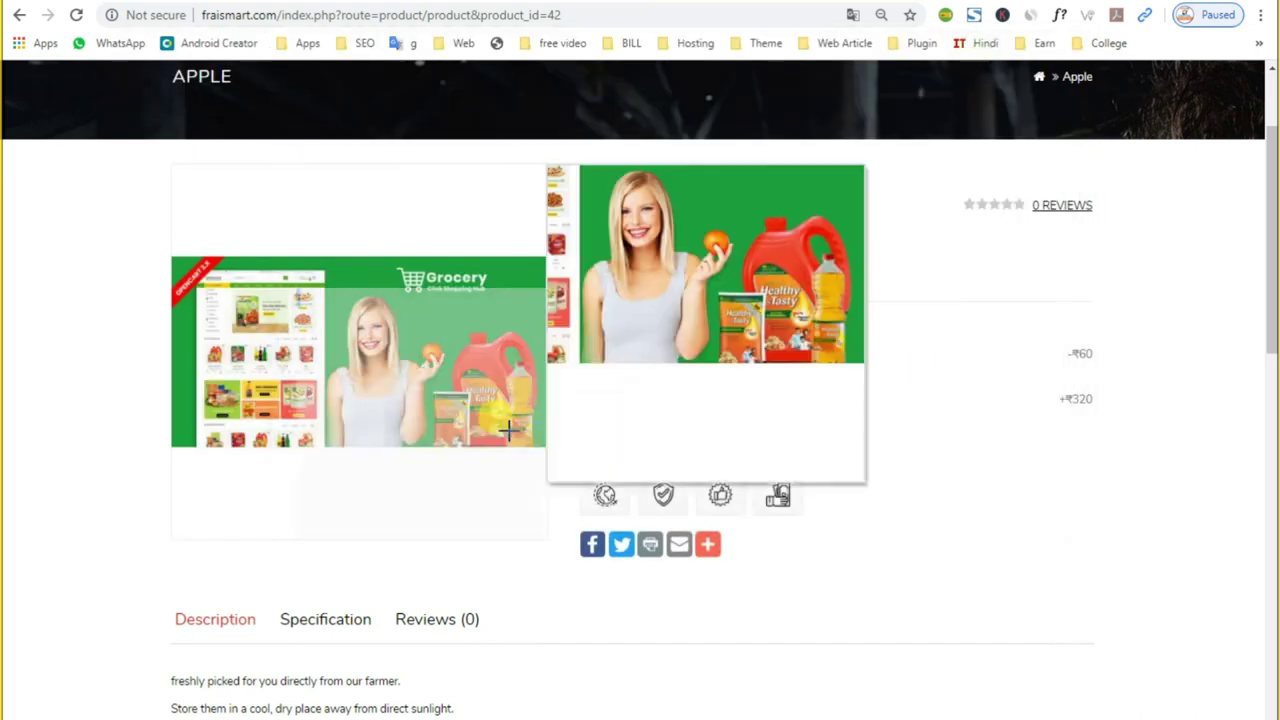
Step: Open the related Banana product page and copy its product image
{"action": "scroll", "coordinate": [383, 503], "scroll_direction": "down", "scroll_amount": 4}
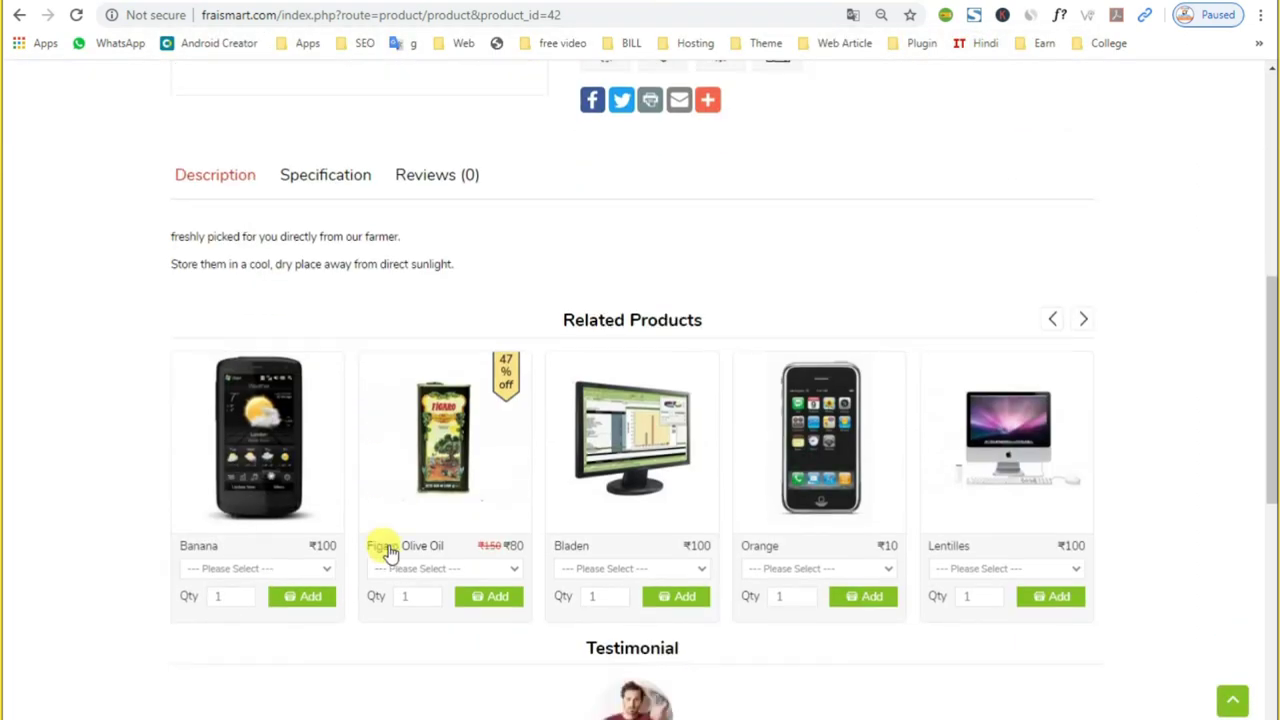
{"action": "left_click", "coordinate": [270, 482]}
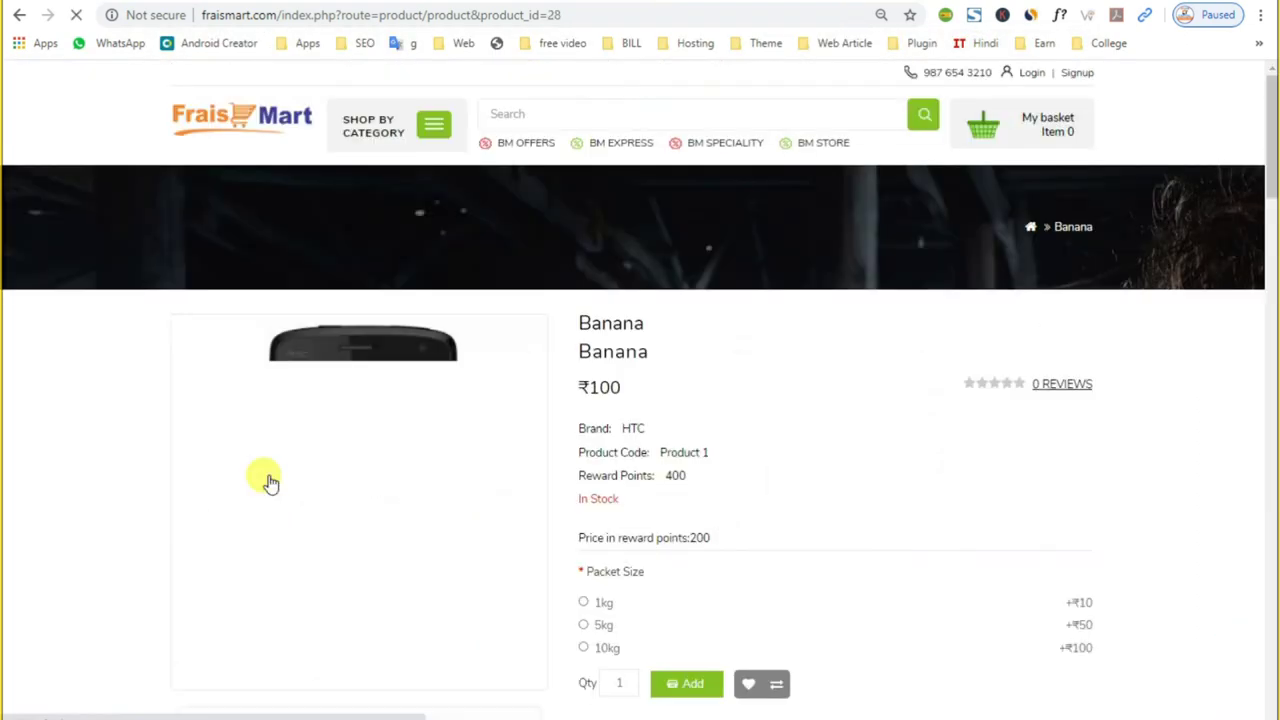
{"action": "right_click", "coordinate": [357, 418]}
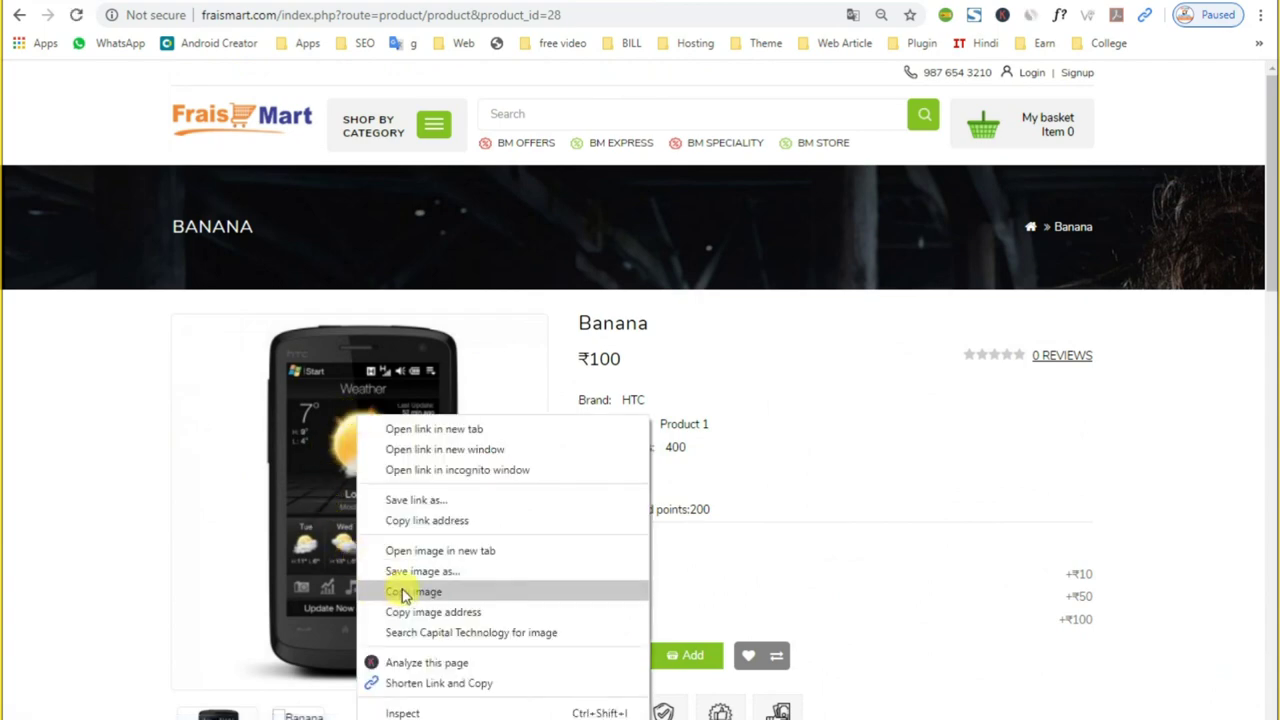
{"action": "left_click", "coordinate": [794, 512]}
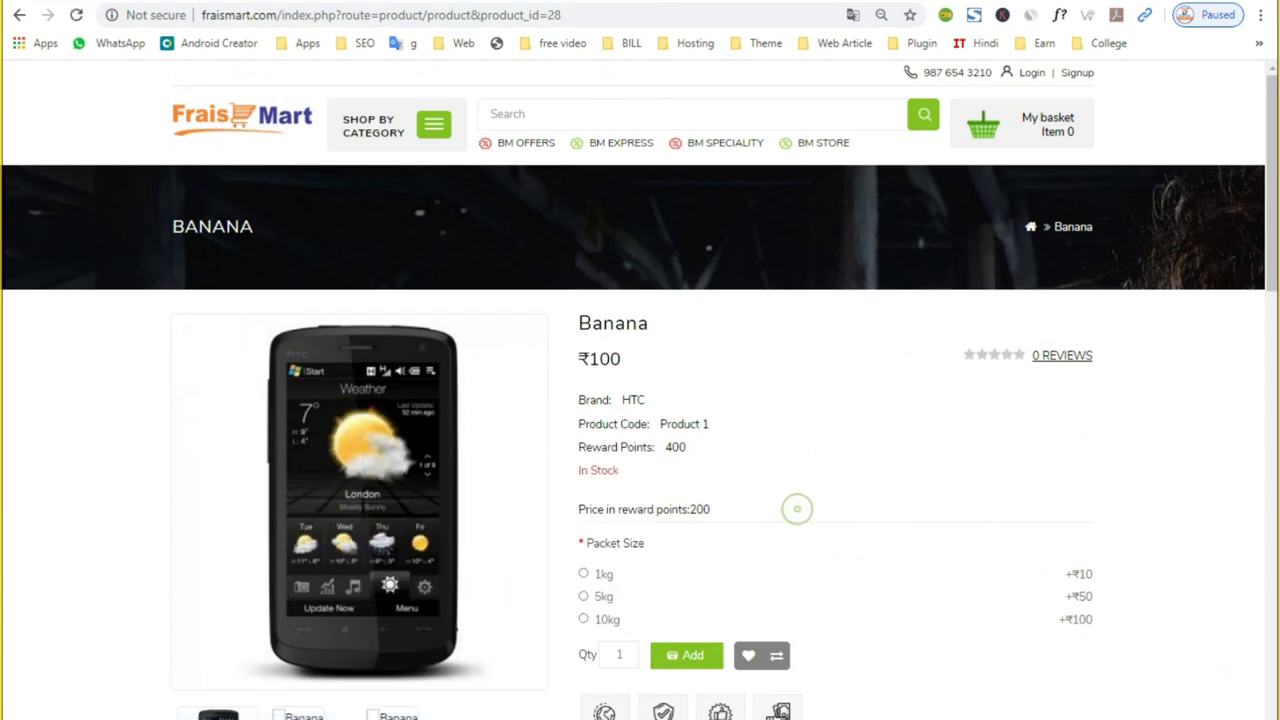
Step: Return to the OpenCart admin and open Apple's edit form
{"action": "key", "text": "ctrl+Tab"}
{"action": "left_click", "coordinate": [944, 333]}
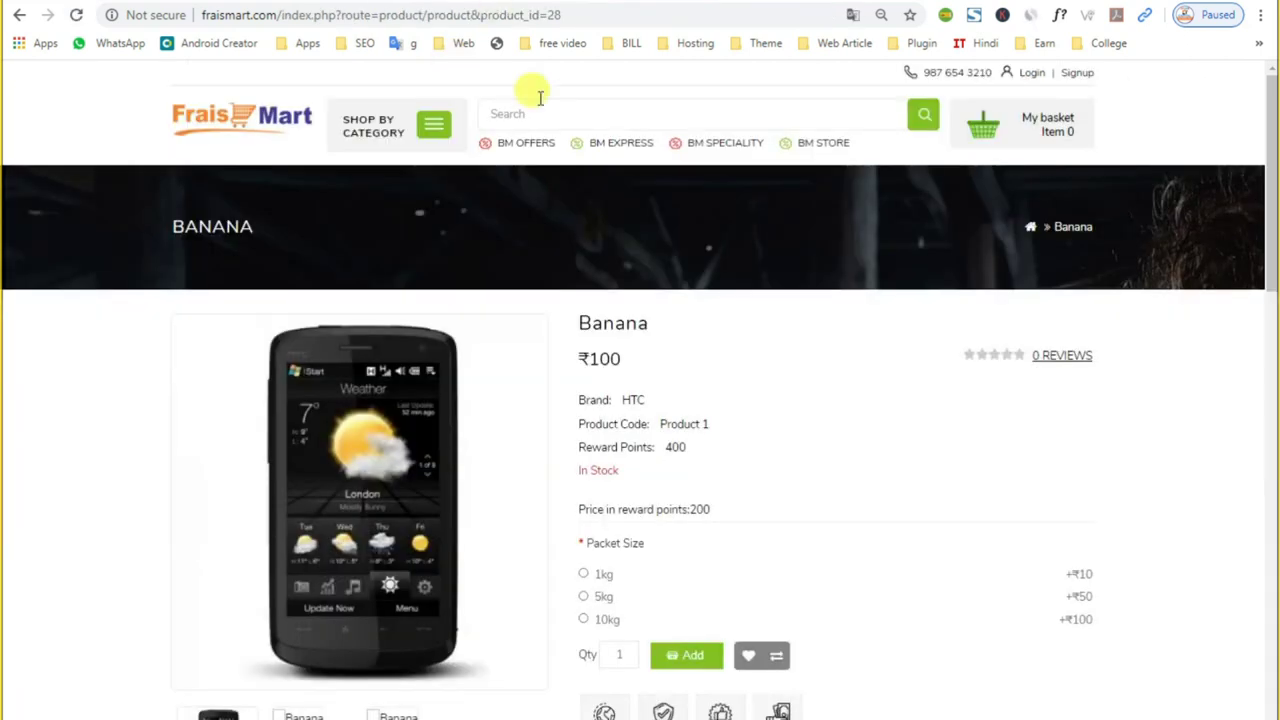
{"action": "scroll", "coordinate": [672, 393], "scroll_direction": "down", "scroll_amount": 1}
{"action": "scroll", "coordinate": [609, 371], "scroll_direction": "up", "scroll_amount": 1}
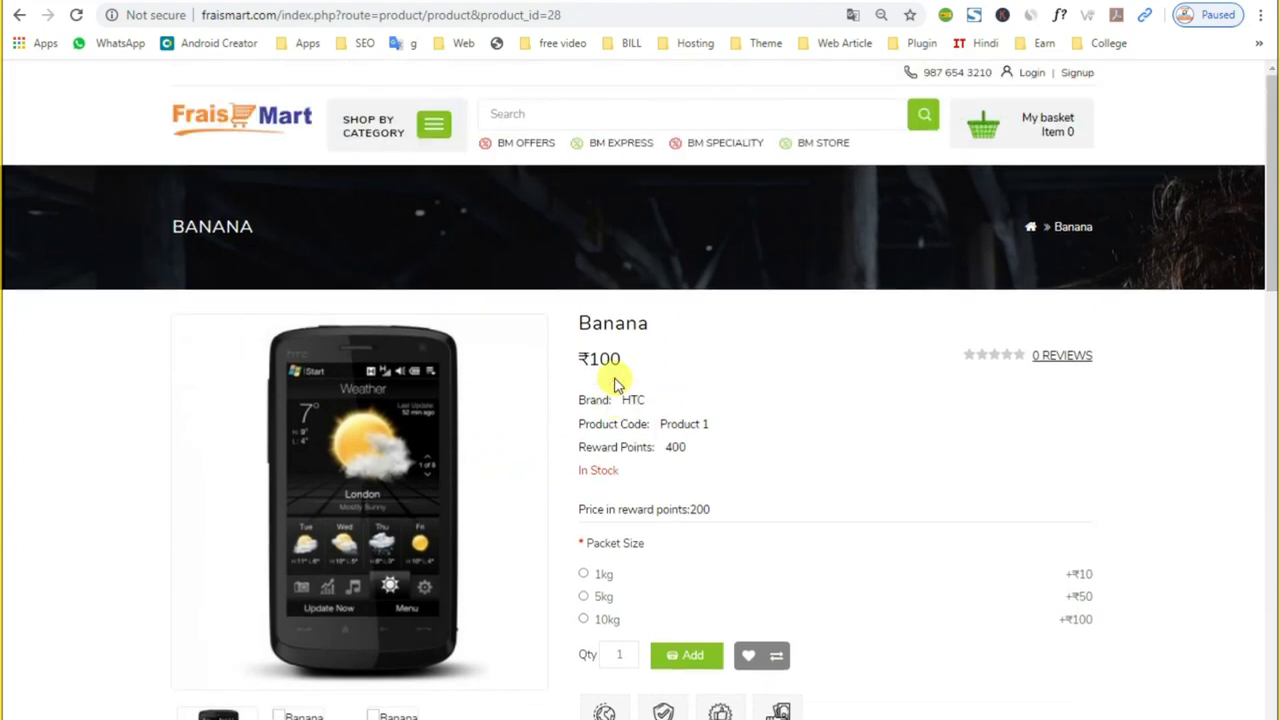
{"action": "left_click", "coordinate": [205, 122]}
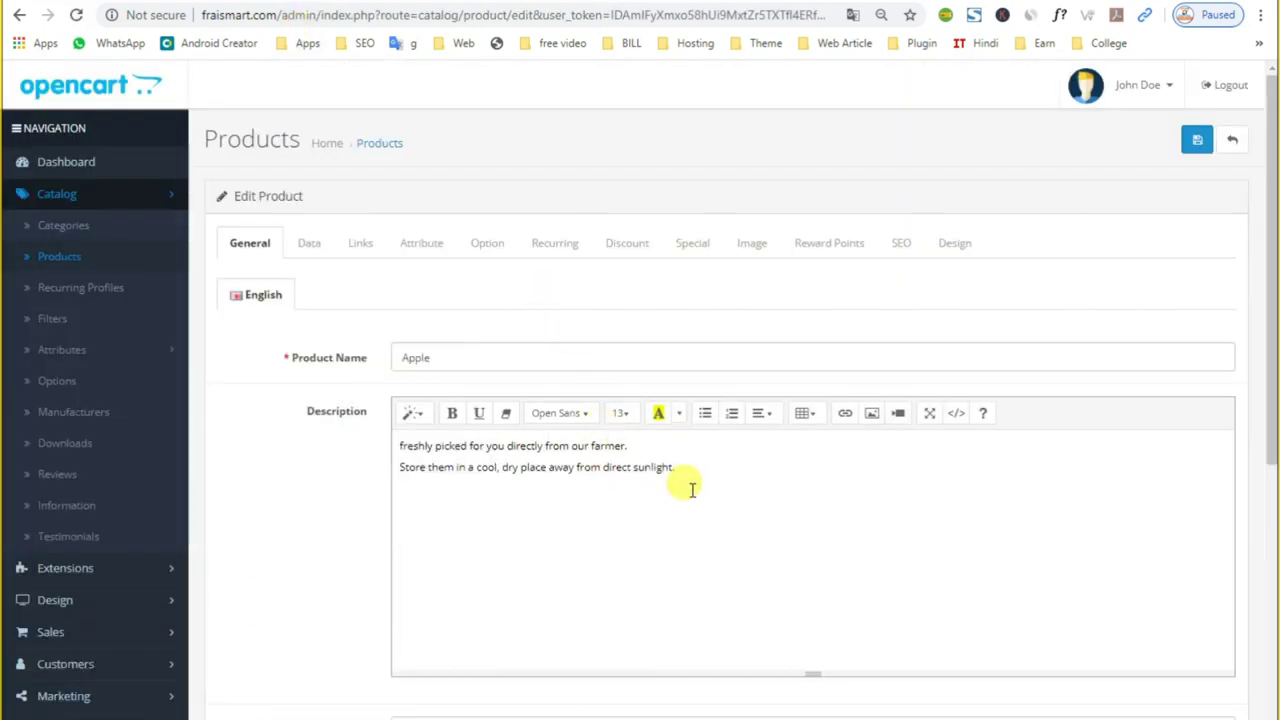
Step: Review Apple's Image tab and select its reward Points value of 0
{"action": "left_click", "coordinate": [752, 245]}
{"action": "scroll", "coordinate": [363, 491], "scroll_direction": "down", "scroll_amount": 1}
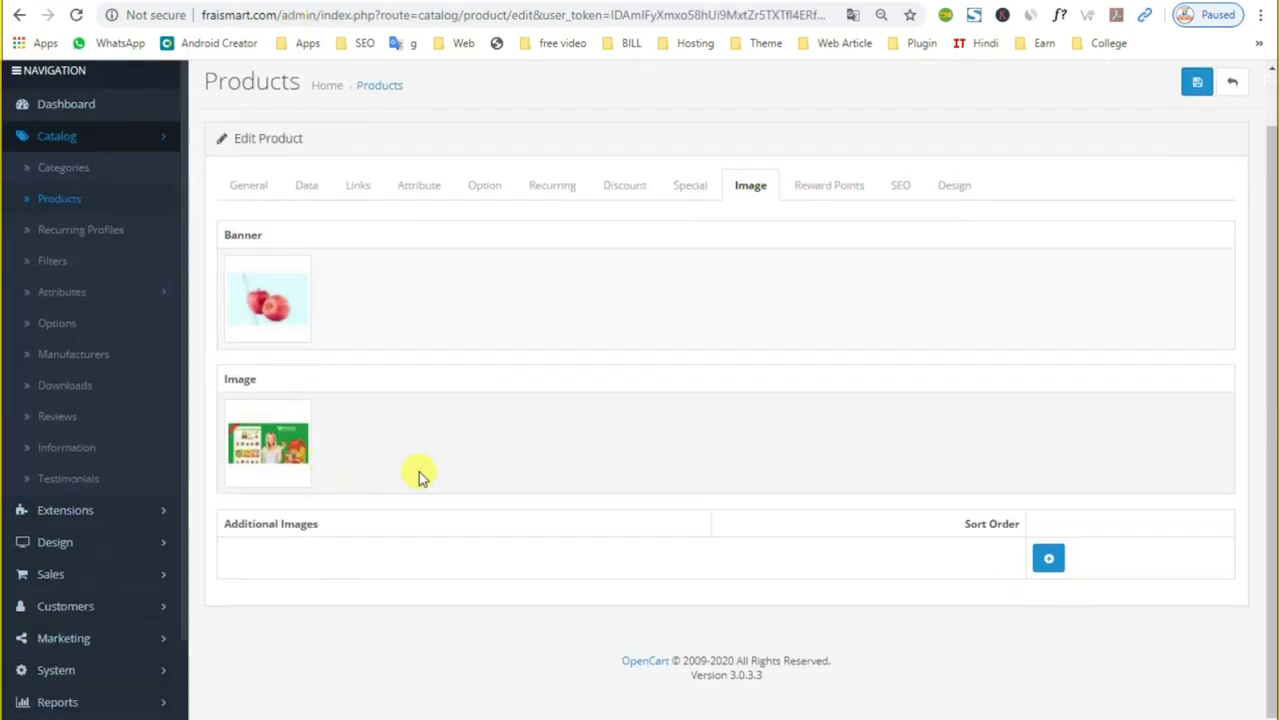
{"action": "left_click", "coordinate": [826, 192]}
{"action": "left_click", "coordinate": [462, 309]}
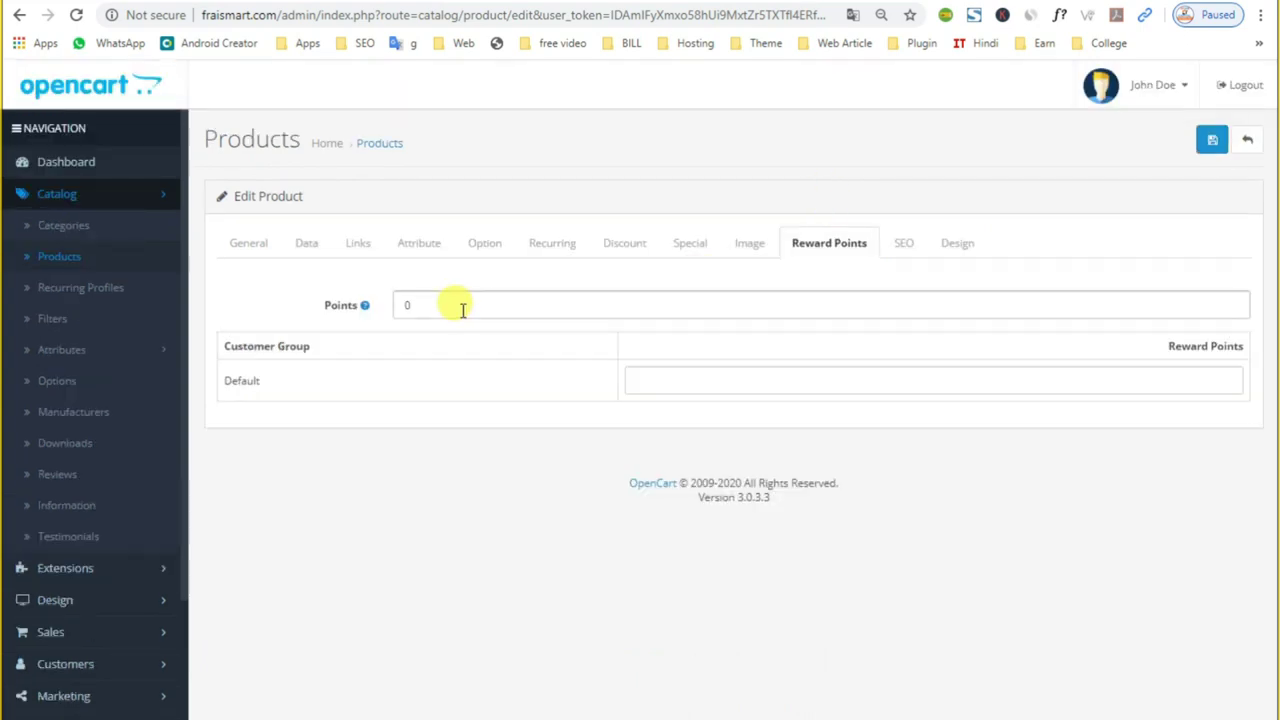
{"action": "left_click", "coordinate": [752, 381]}
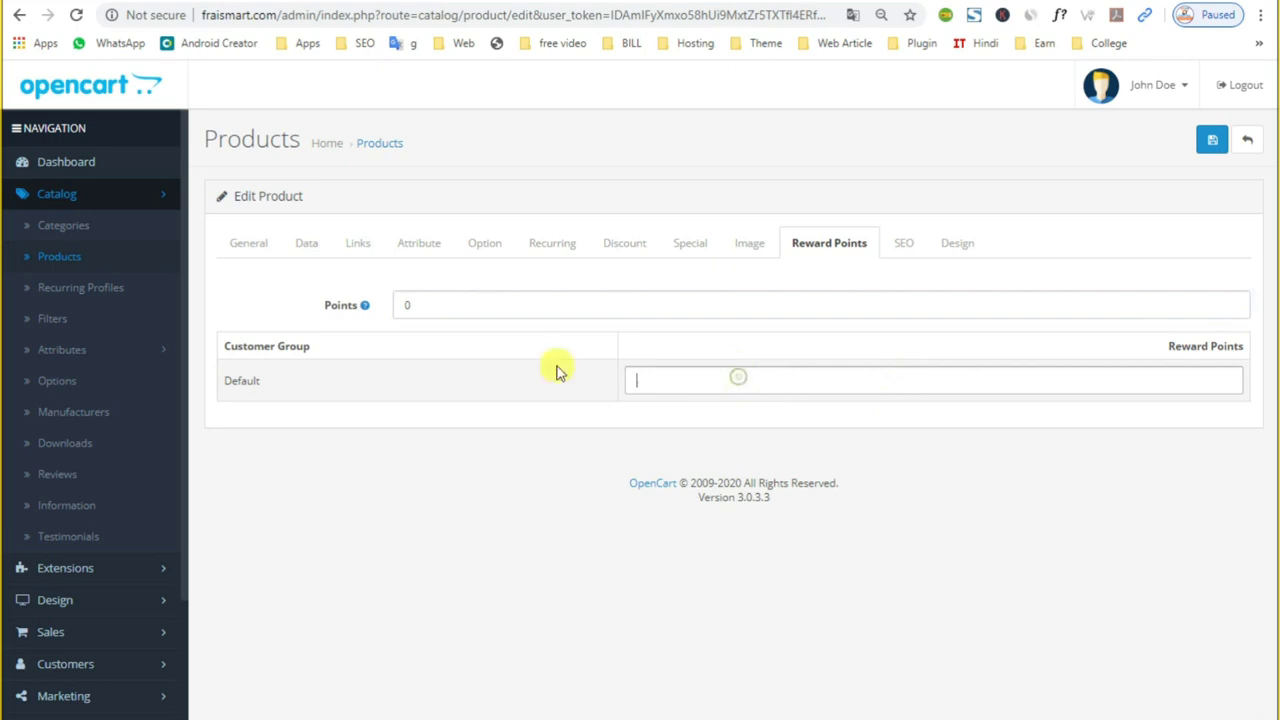
{"action": "double_click", "coordinate": [430, 309]}
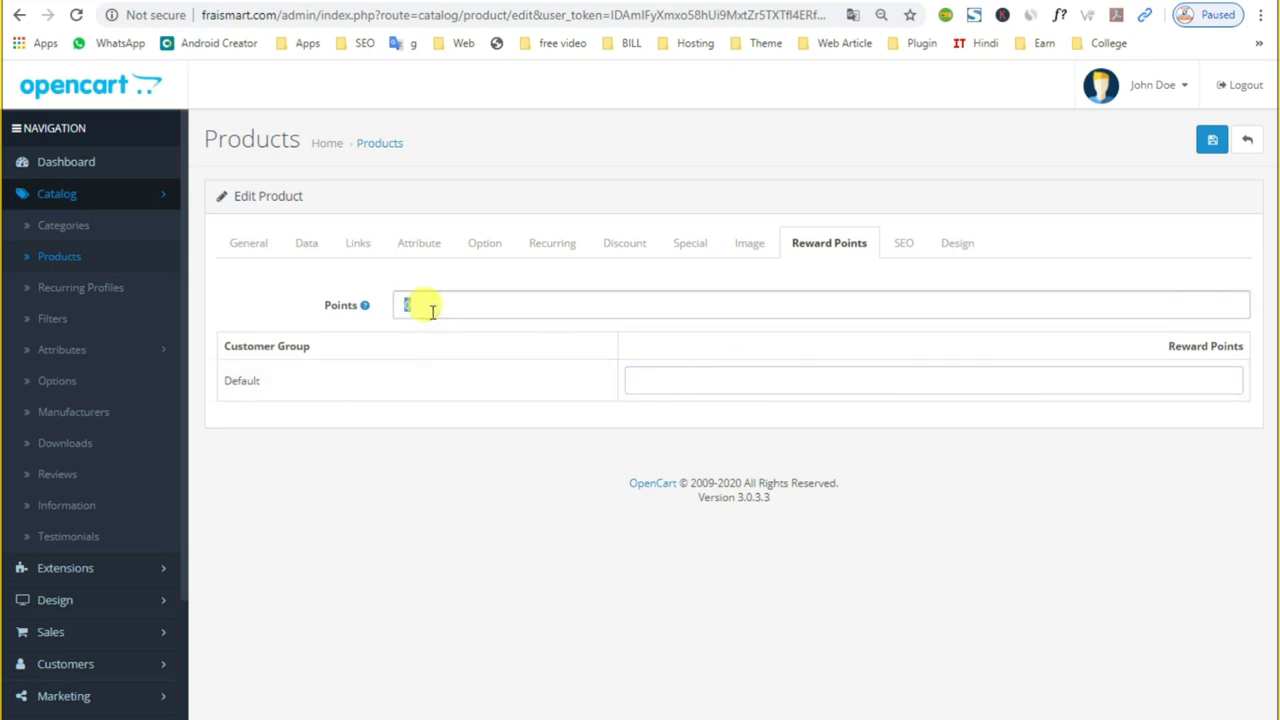
Step: Select the SEO keyword 'test' and look over the General details
{"action": "left_click", "coordinate": [899, 245]}
{"action": "left_click", "coordinate": [551, 371]}
{"action": "left_click_drag", "start_coordinate": [551, 371], "coordinate": [271, 437]}
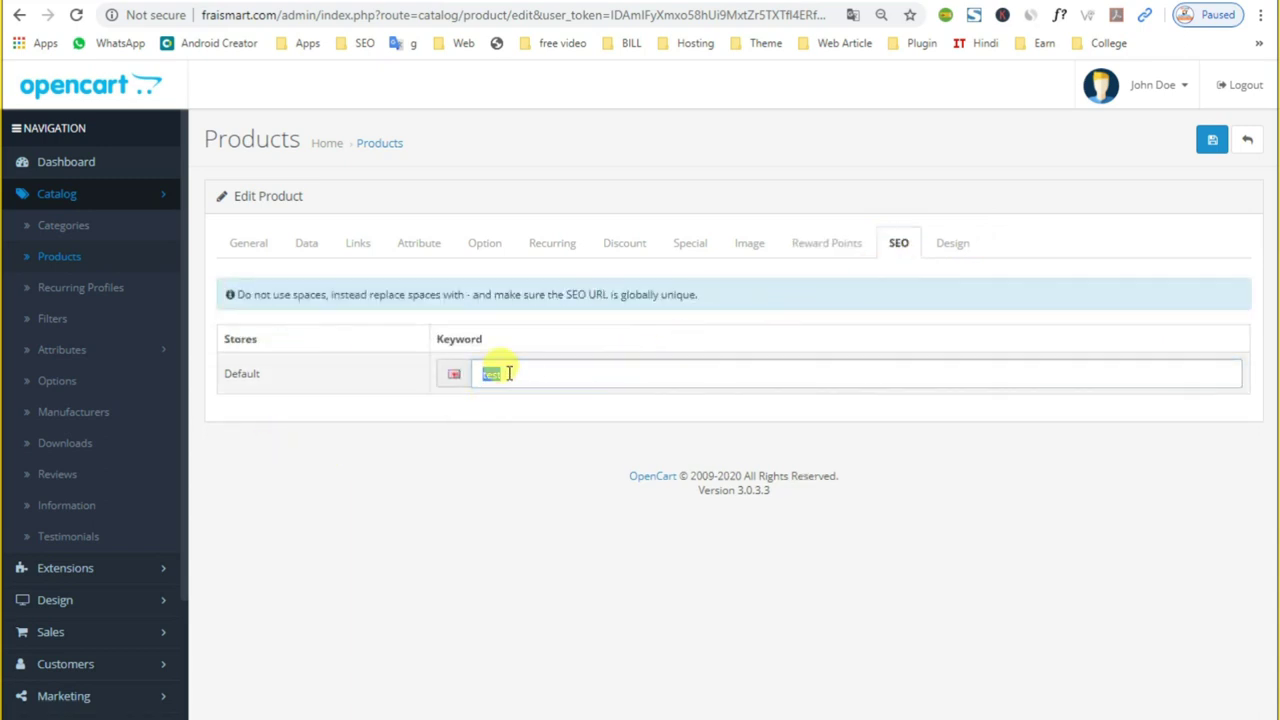
{"action": "left_click", "coordinate": [265, 255]}
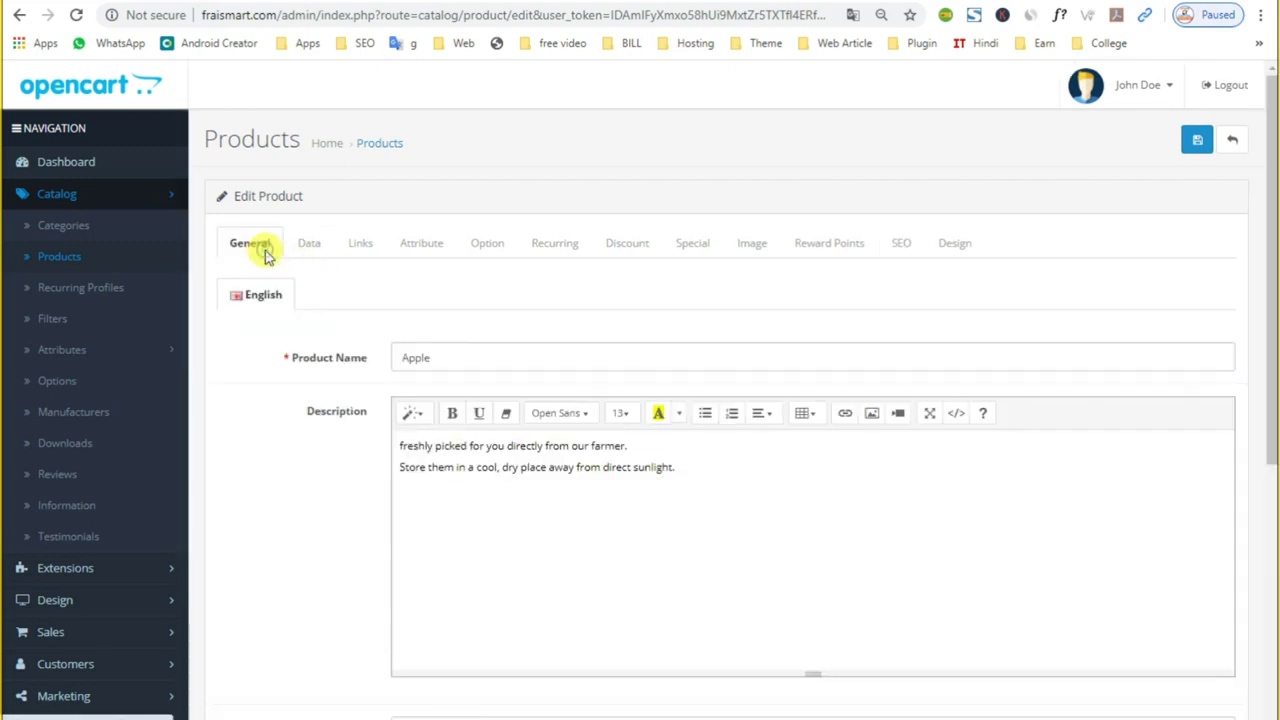
{"action": "scroll", "coordinate": [634, 686], "scroll_direction": "down", "scroll_amount": 8}
{"action": "scroll", "coordinate": [409, 570], "scroll_direction": "up", "scroll_amount": 8}
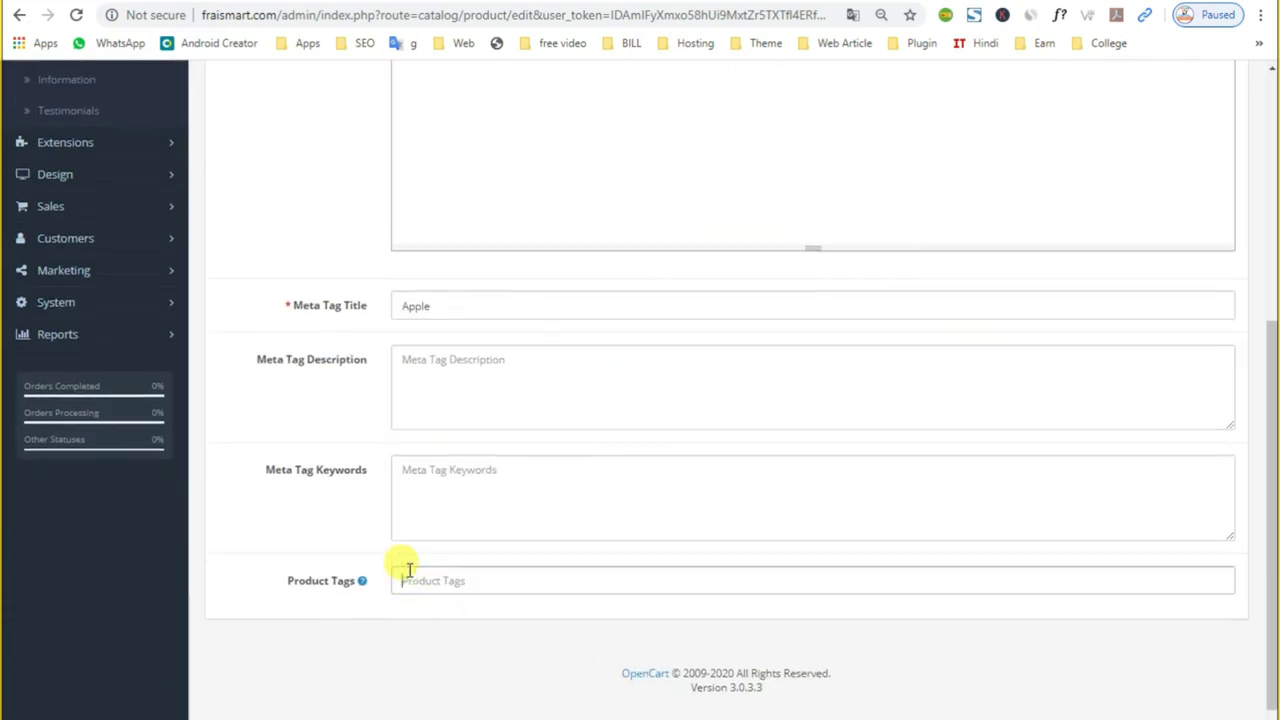
{"action": "left_click", "coordinate": [895, 258]}
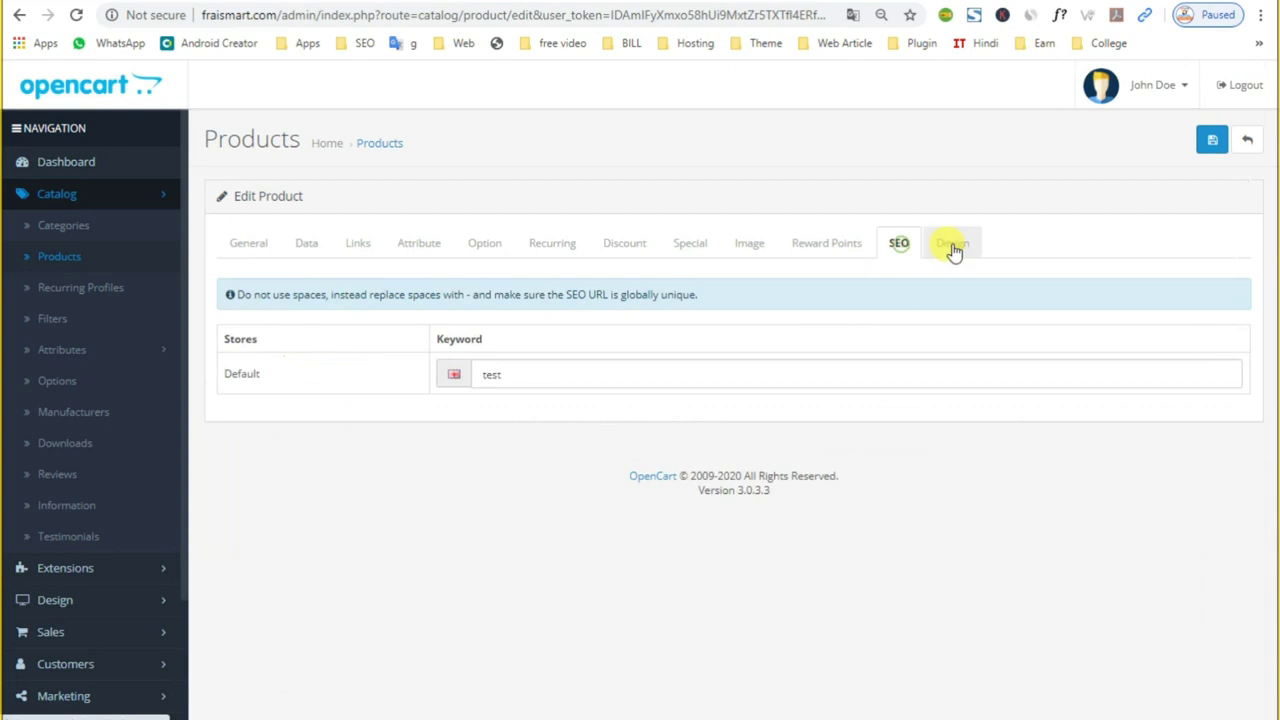
Step: Choose Sitemap as the Default store's layout override on the Design tab
{"action": "left_click", "coordinate": [952, 248]}
{"action": "left_click", "coordinate": [561, 335]}
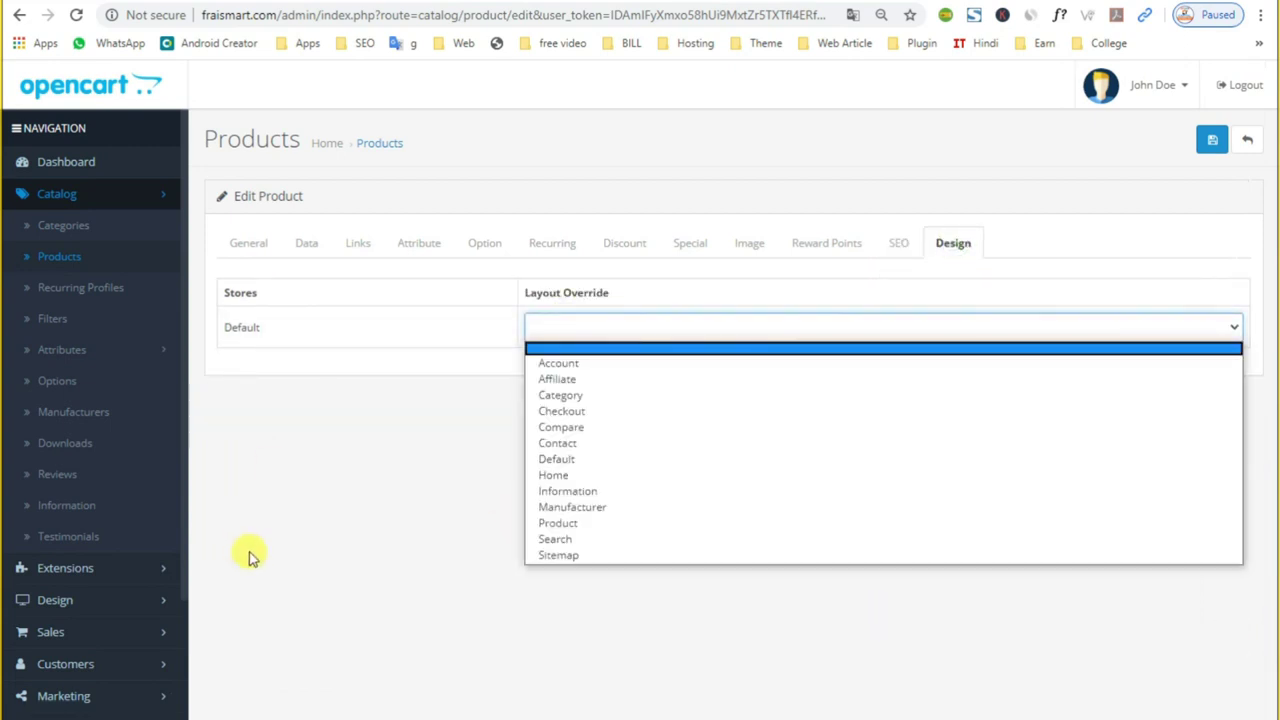
{"action": "left_click", "coordinate": [558, 555]}
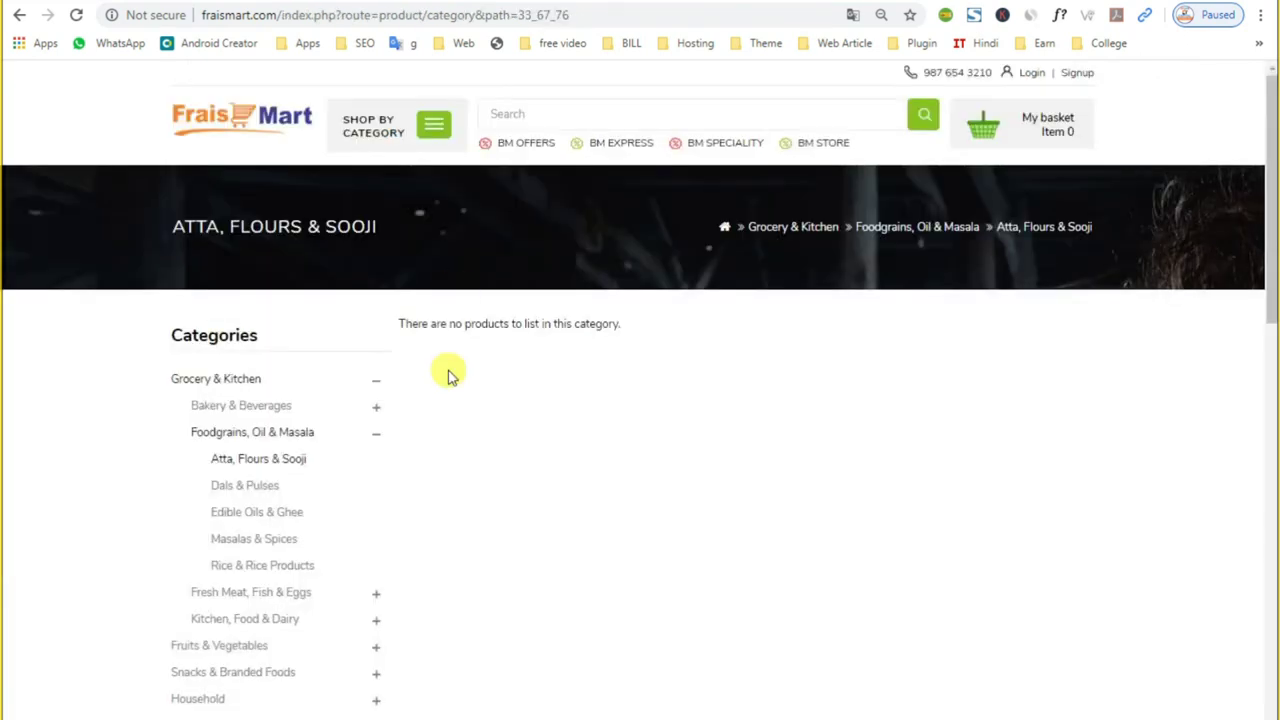
Step: Scroll the FraisMart home page, then open the admin Products list showing Apple VEG-001
{"action": "left_click", "coordinate": [217, 115]}
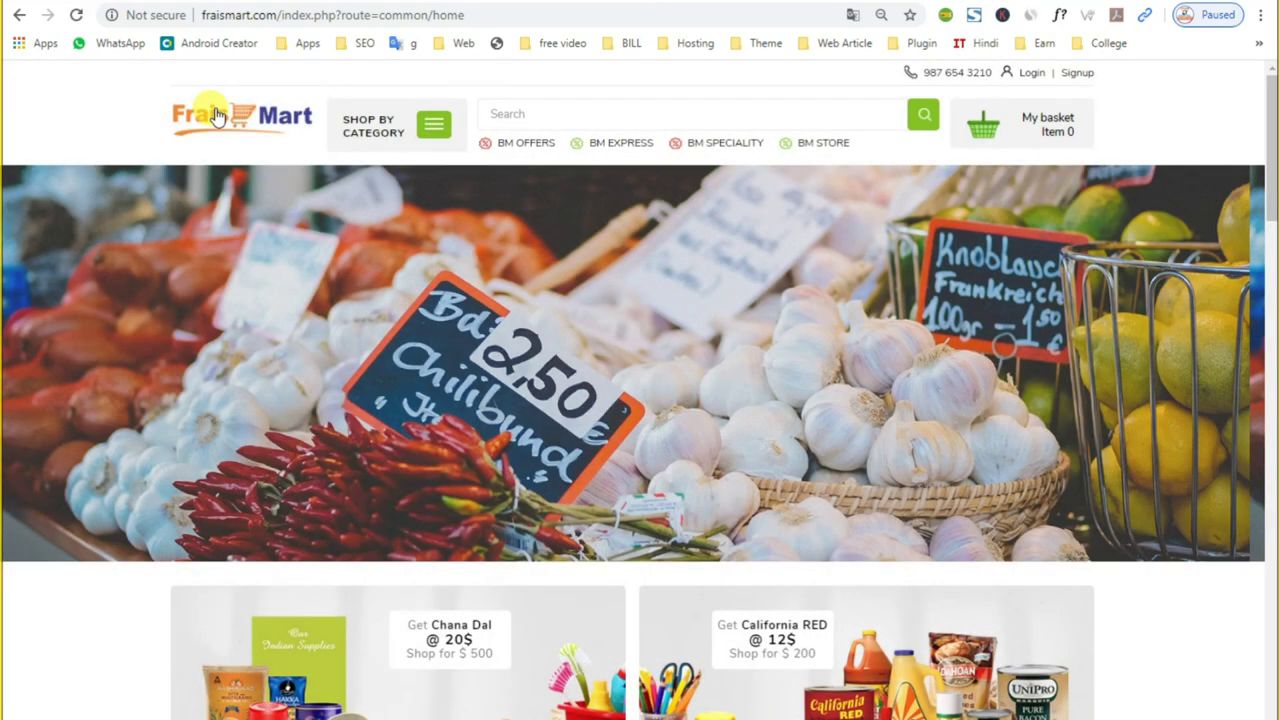
{"action": "scroll", "coordinate": [517, 391], "scroll_direction": "down", "scroll_amount": 7}
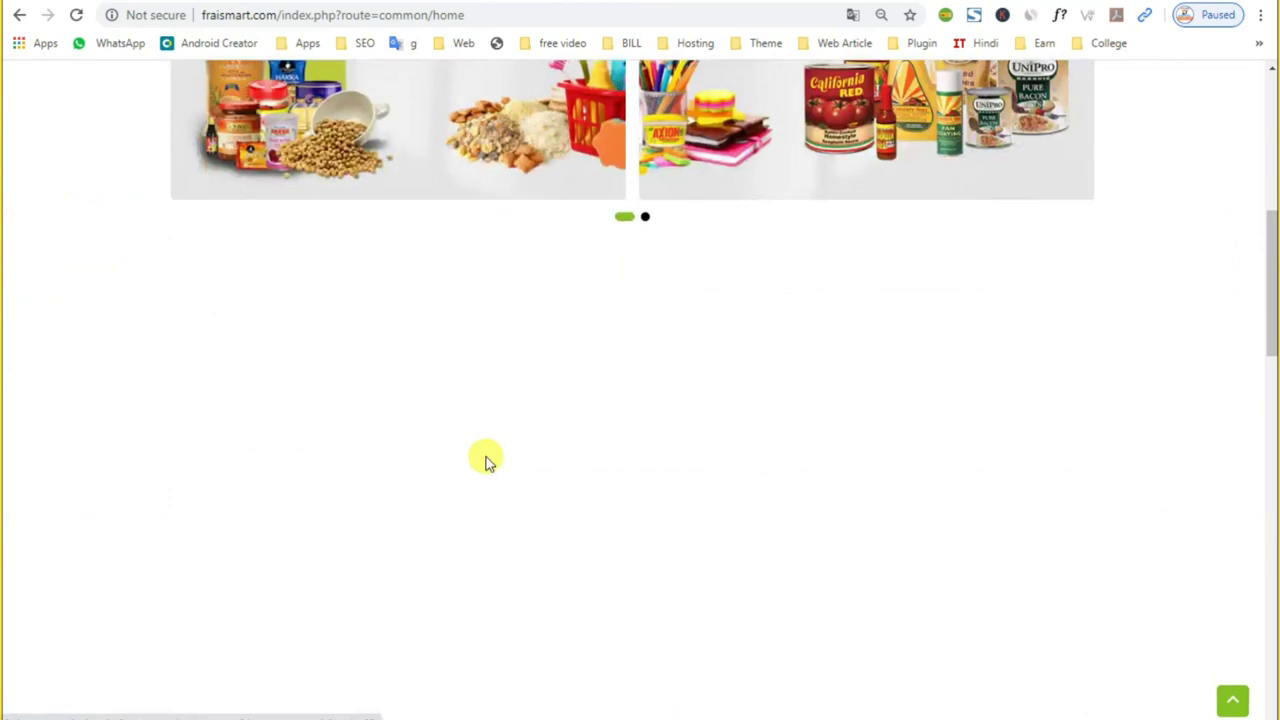
{"action": "scroll", "coordinate": [486, 457], "scroll_direction": "down", "scroll_amount": 4}
{"action": "scroll", "coordinate": [486, 460], "scroll_direction": "down", "scroll_amount": 2}
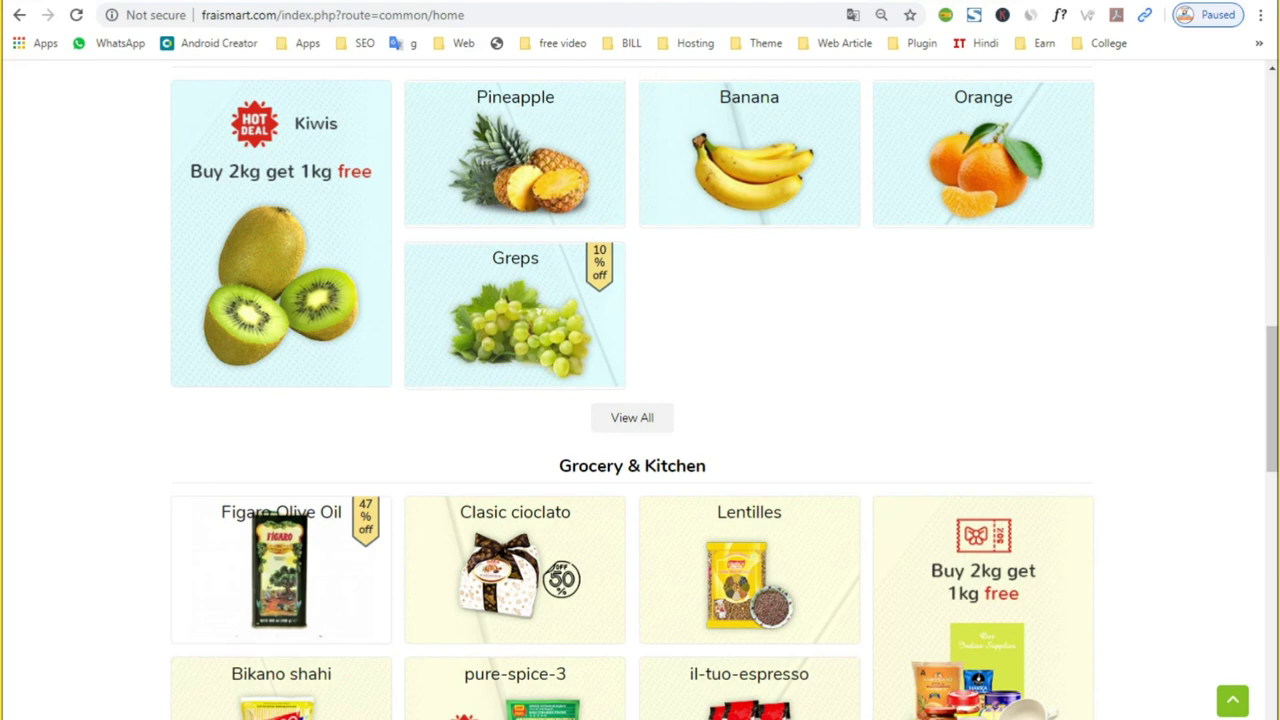
{"action": "key", "text": "ctrl+Tab"}
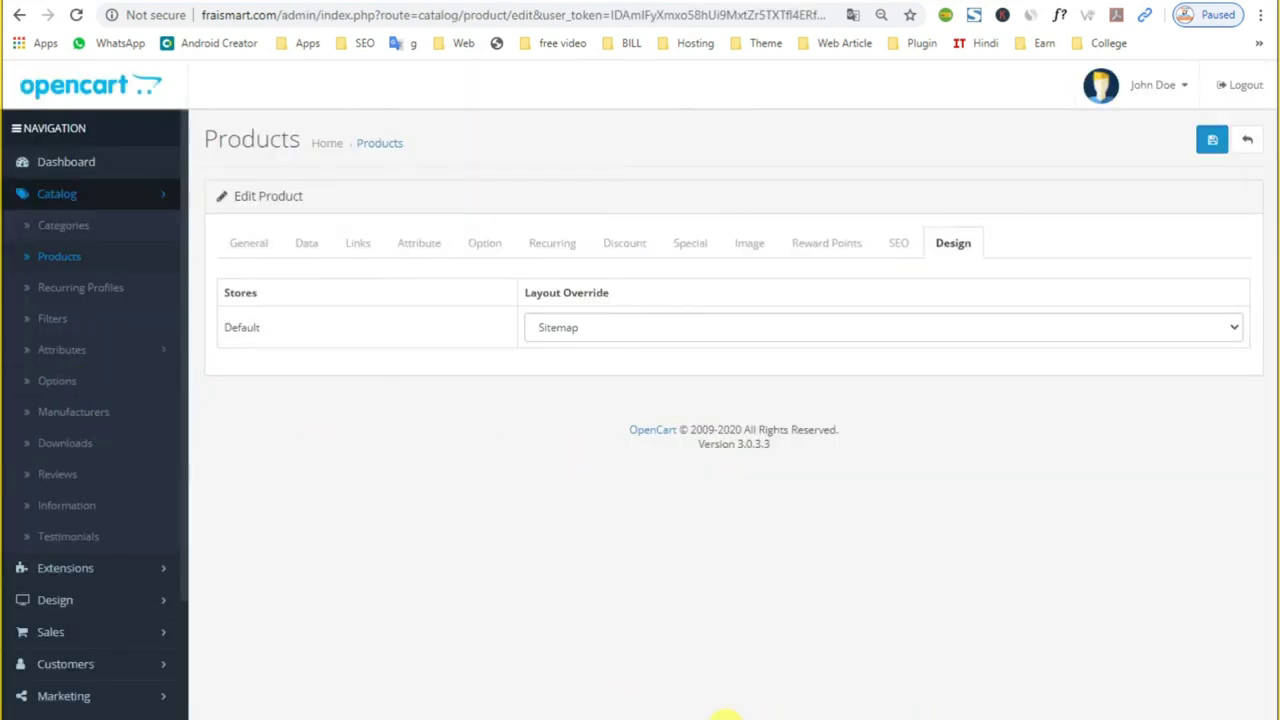
{"action": "left_click", "coordinate": [60, 255]}
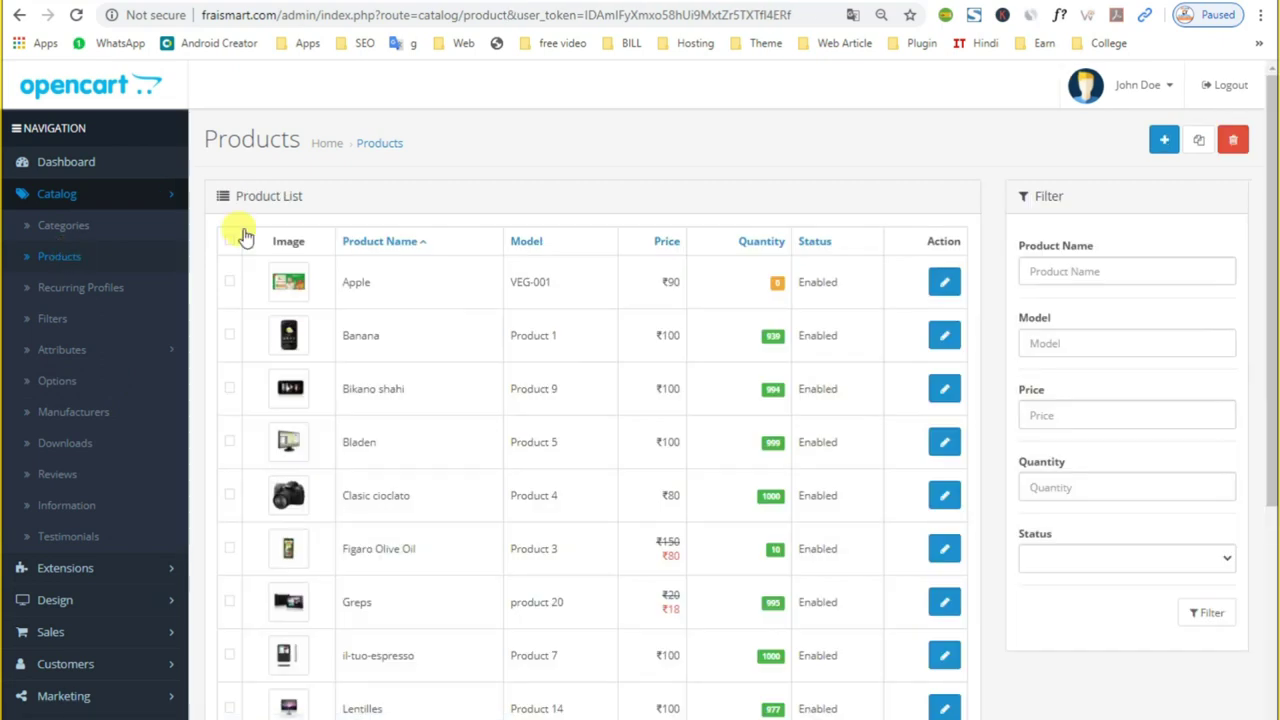
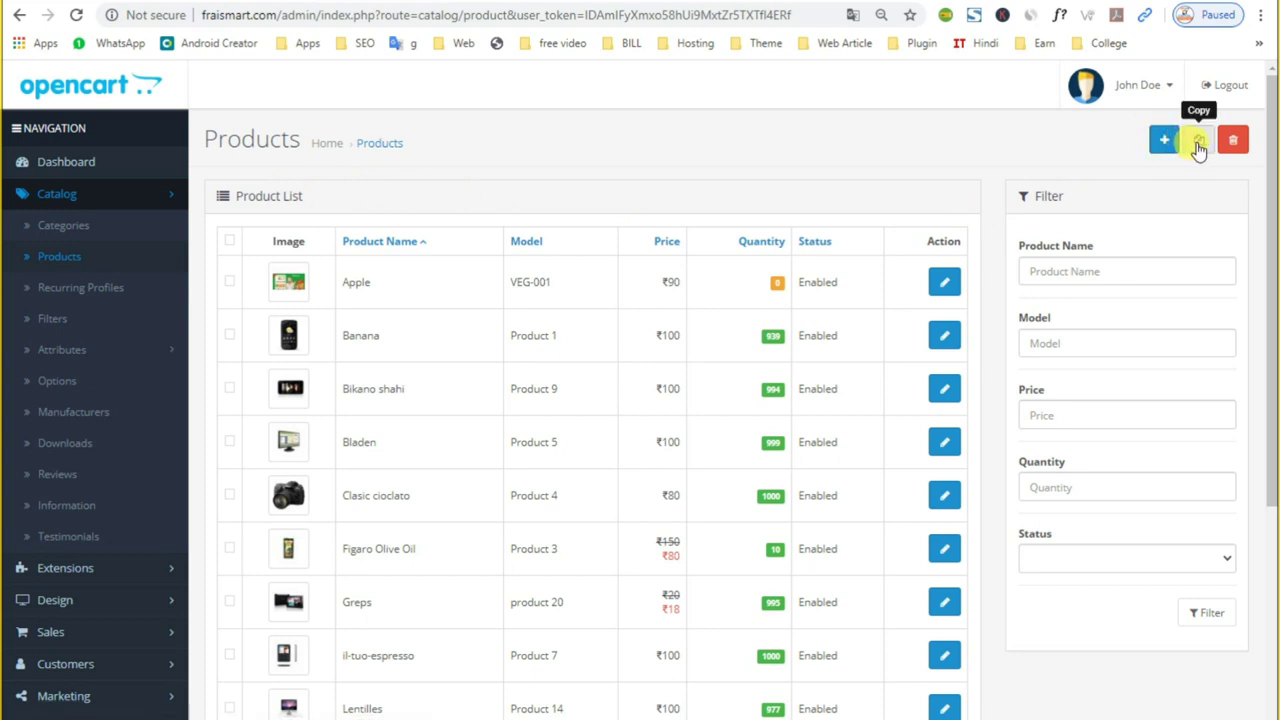
Step: Copy the Apple (VEG-001) product in the Products list to create a disabled duplicate
{"action": "left_click", "coordinate": [230, 282]}
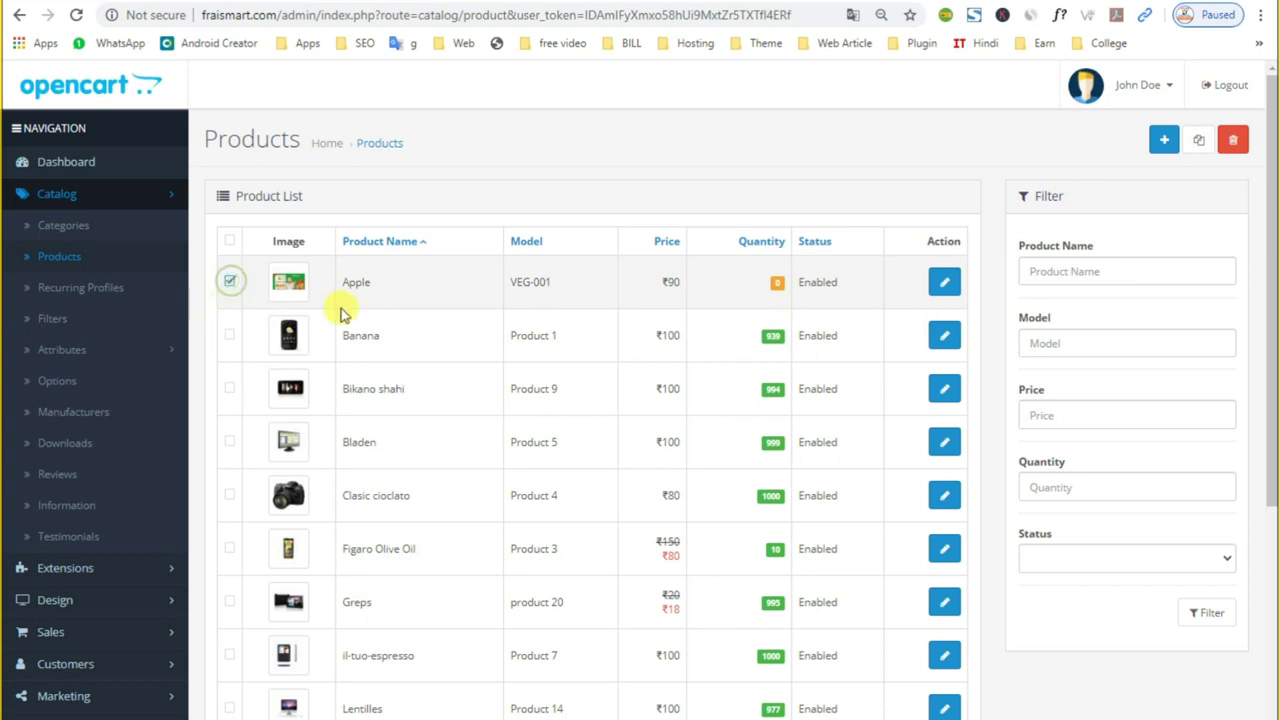
{"action": "left_click", "coordinate": [1201, 143]}
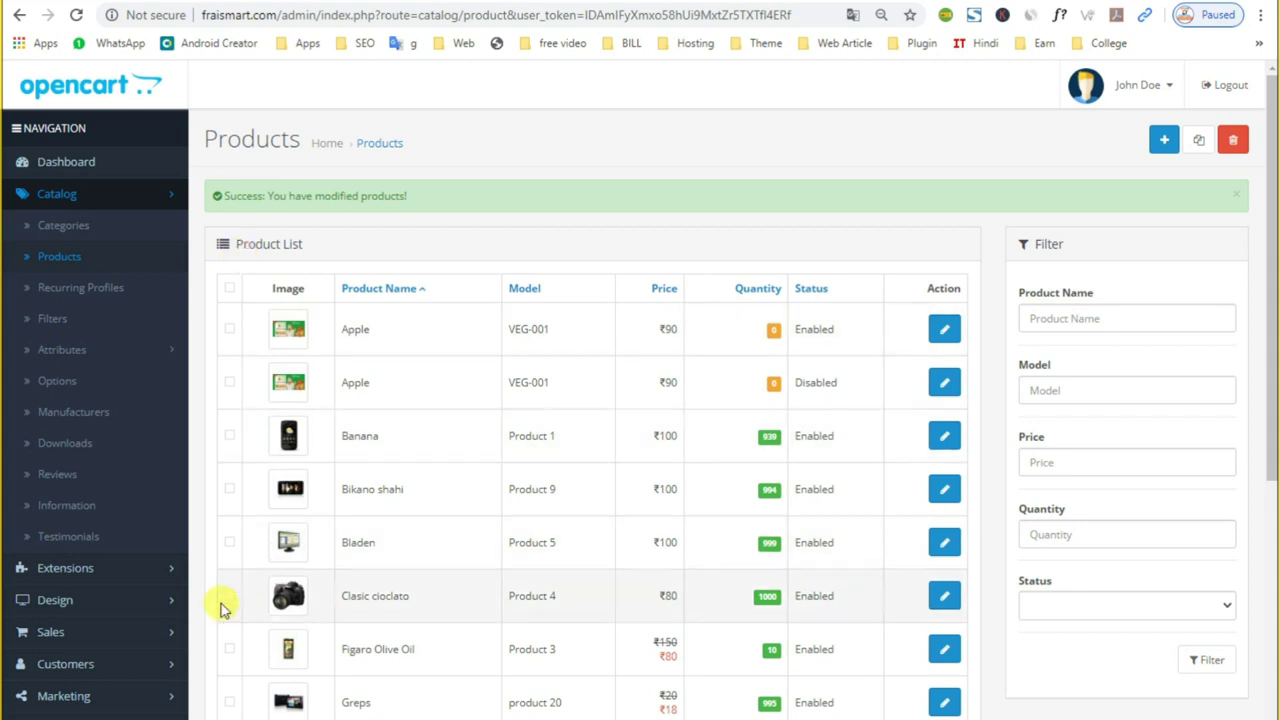
Step: Delete the original enabled Apple product after confirming, then open the Windows search panel
{"action": "left_click", "coordinate": [85, 571]}
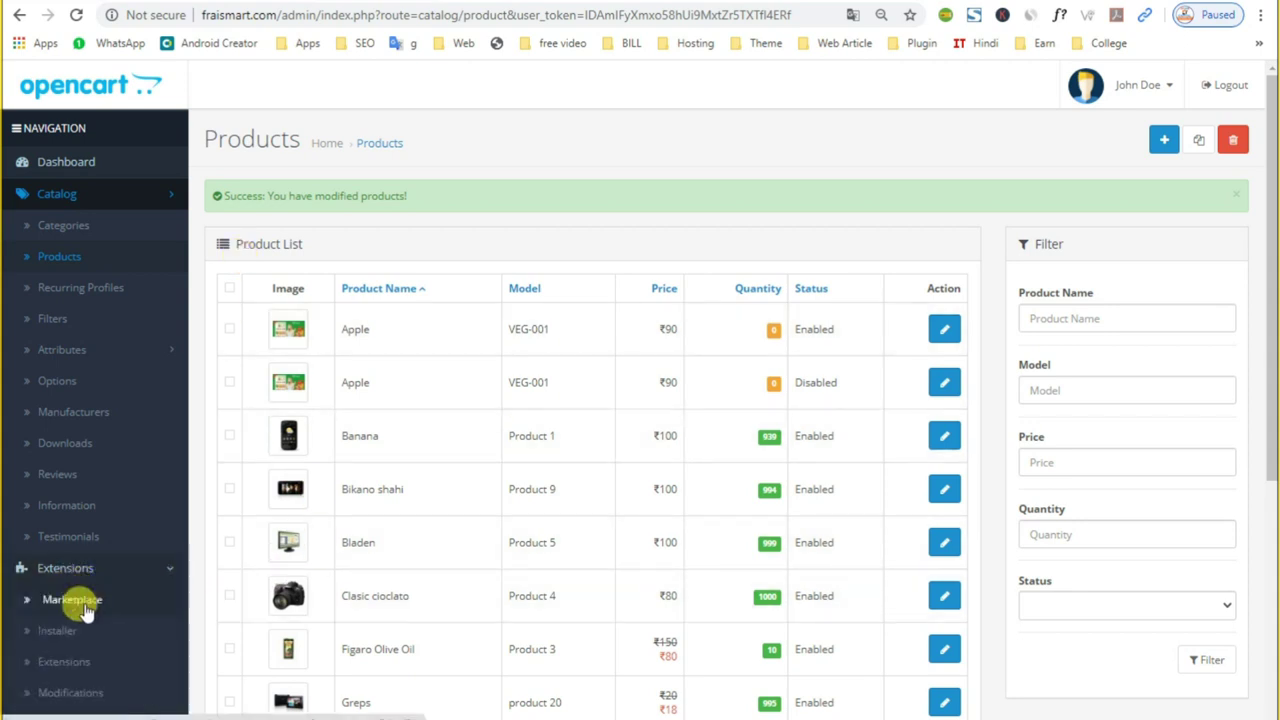
{"action": "scroll", "coordinate": [85, 612], "scroll_direction": "down", "scroll_amount": 1}
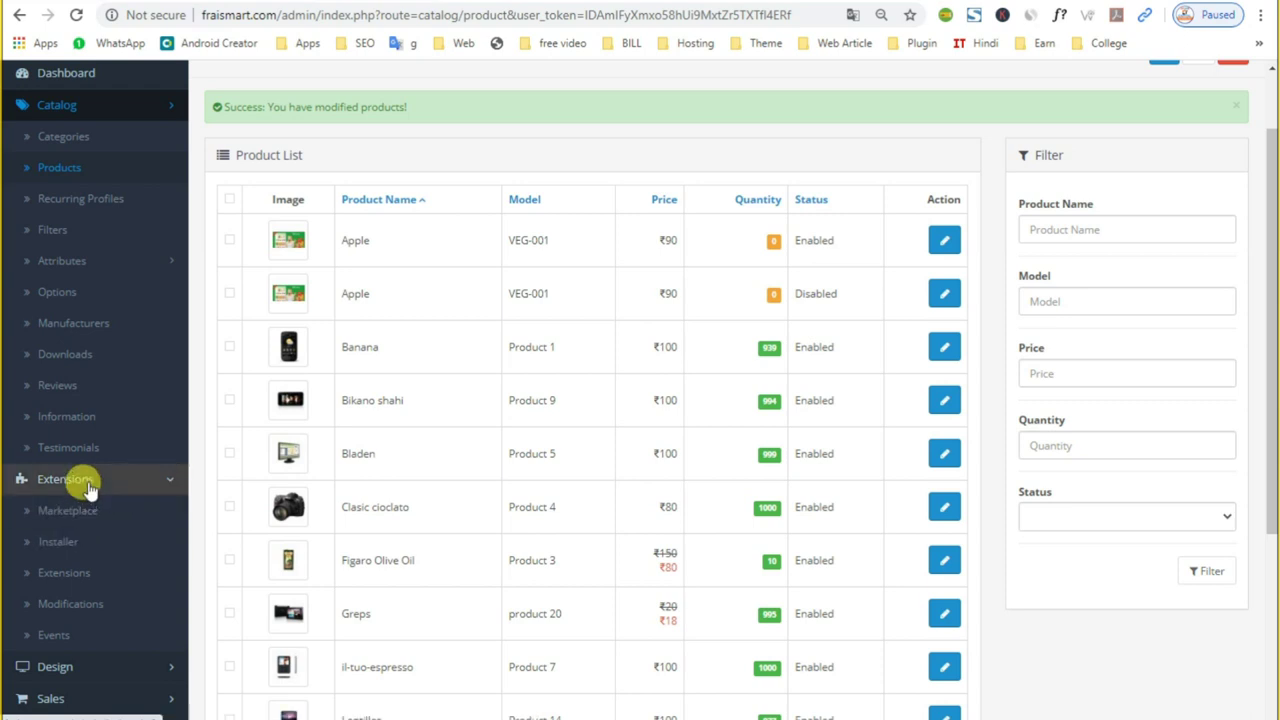
{"action": "scroll", "coordinate": [194, 451], "scroll_direction": "up", "scroll_amount": 1}
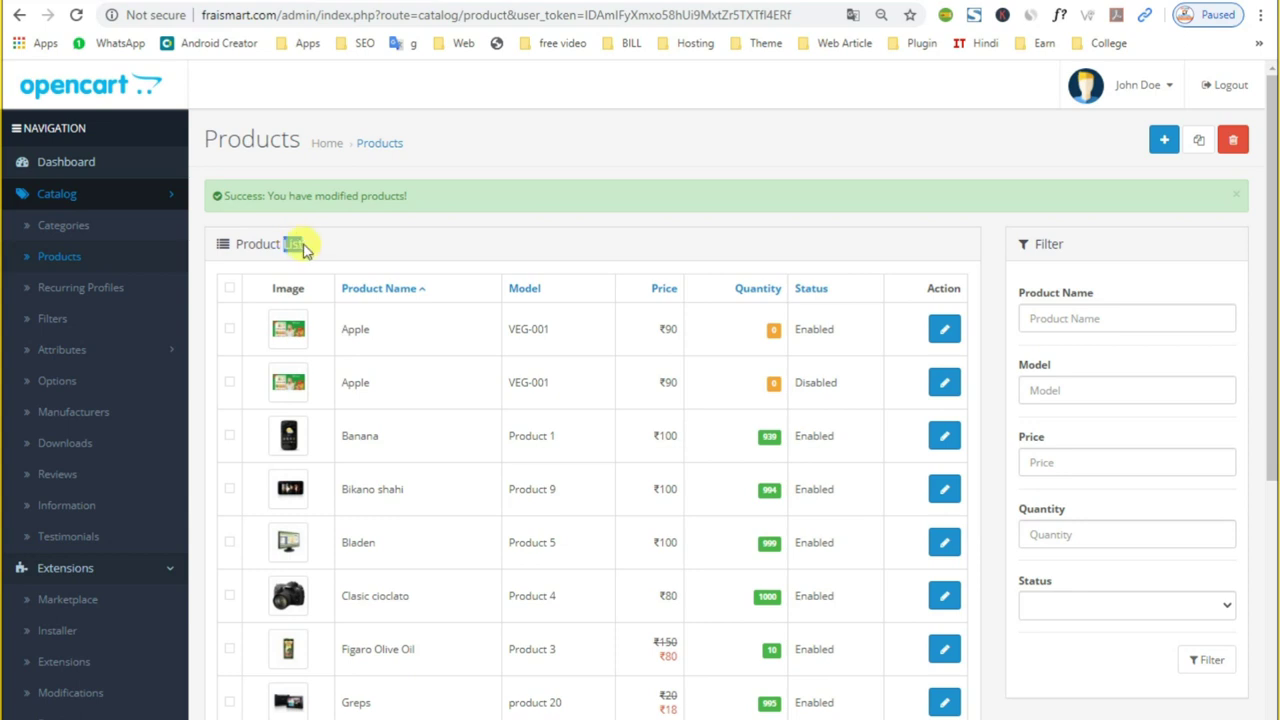
{"action": "left_click_drag", "start_coordinate": [310, 248], "coordinate": [236, 243]}
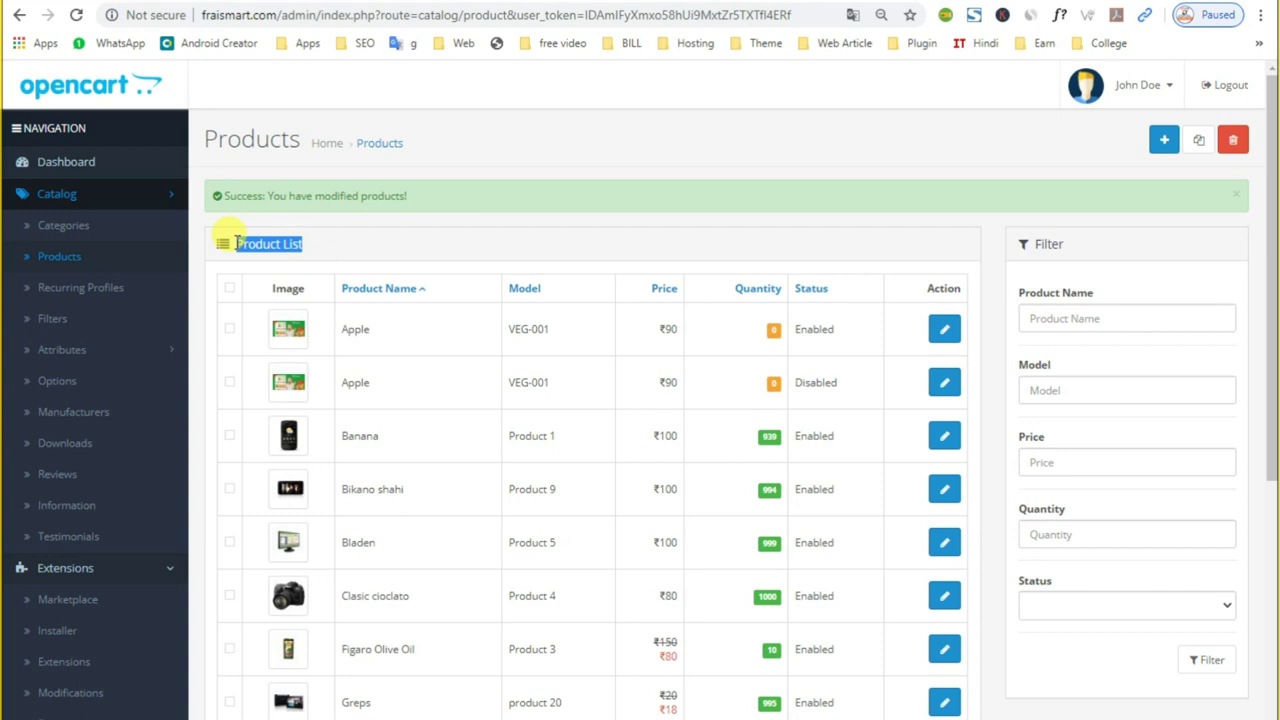
{"action": "left_click", "coordinate": [228, 338]}
{"action": "left_click", "coordinate": [229, 331]}
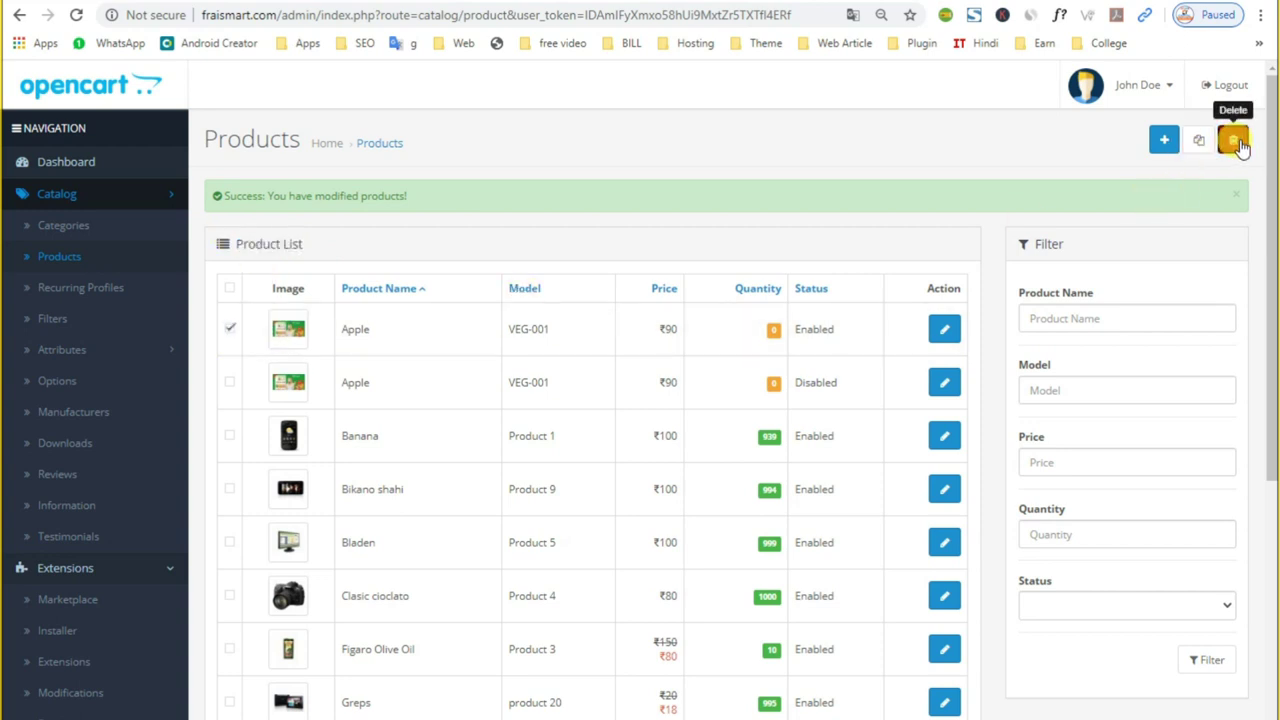
{"action": "left_click", "coordinate": [1232, 140]}
{"action": "left_click", "coordinate": [732, 117]}
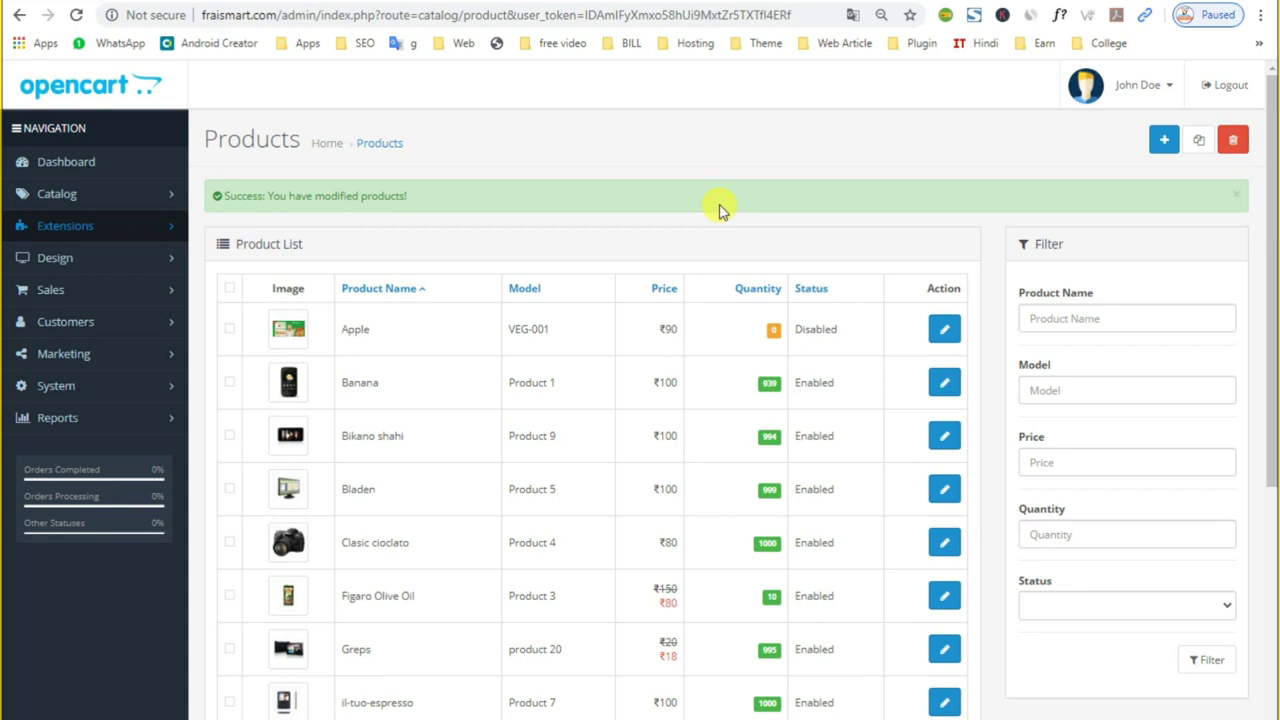
{"action": "key", "text": "super+s"}
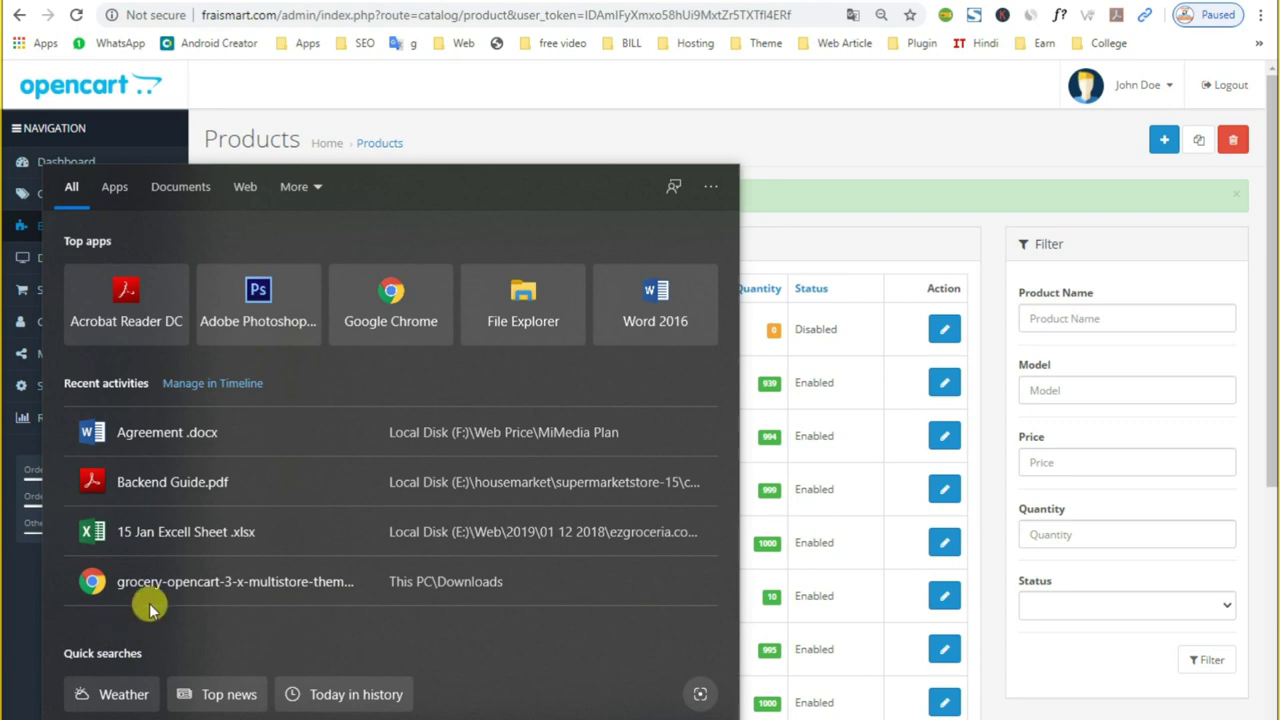
Step: Open the 15 Jan workbook's RICE sheet and copy 'India Gate Basmati Rice - Dubar'
{"action": "left_click", "coordinate": [174, 538]}
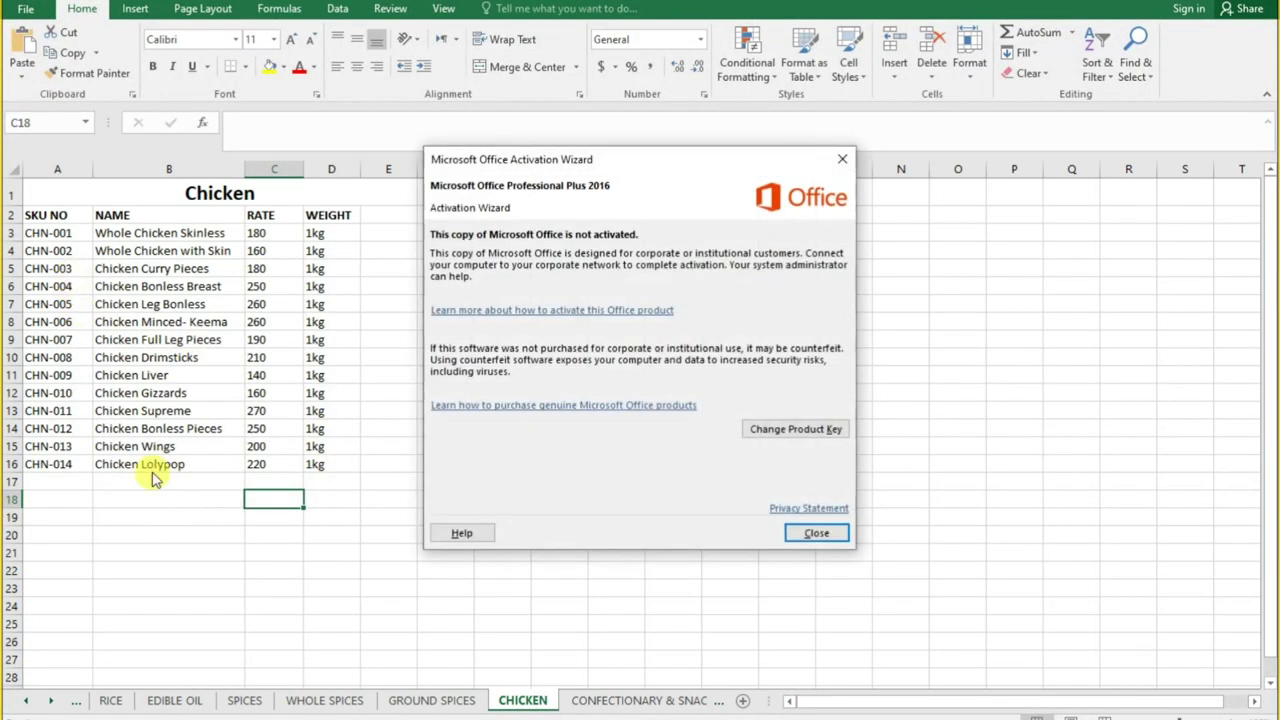
{"action": "left_click", "coordinate": [808, 528]}
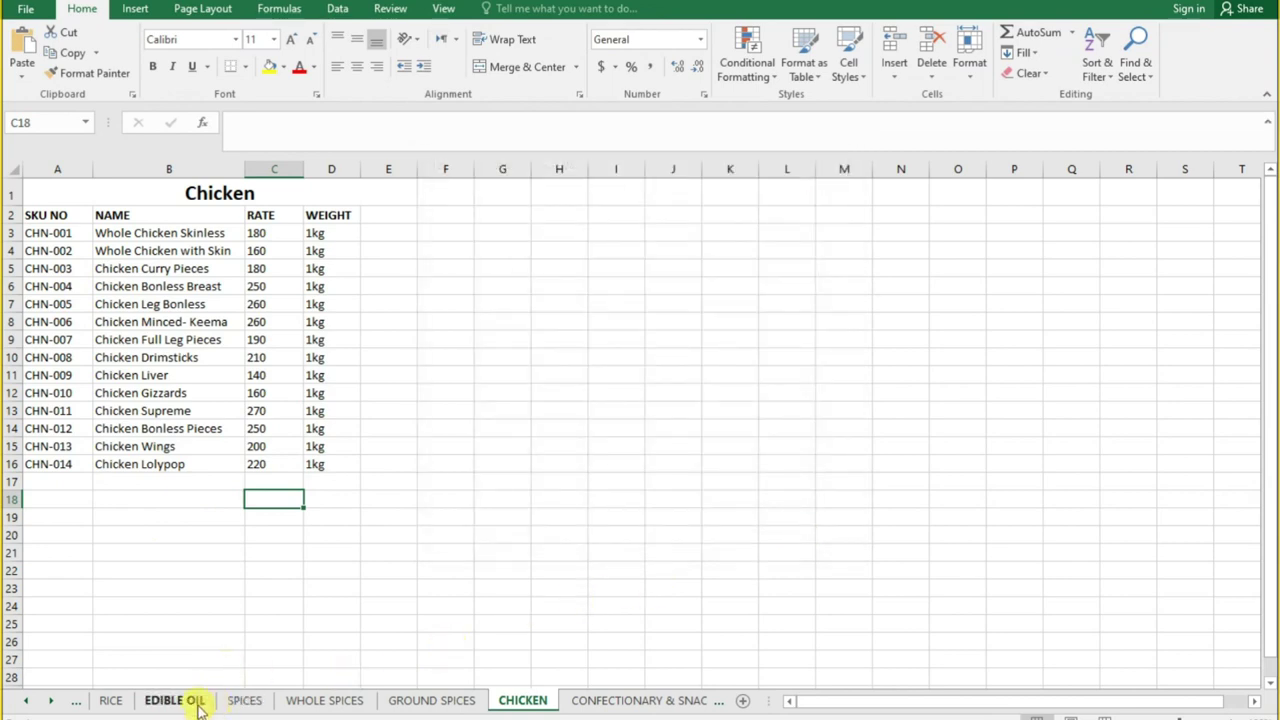
{"action": "left_click", "coordinate": [190, 701]}
{"action": "left_click", "coordinate": [250, 701]}
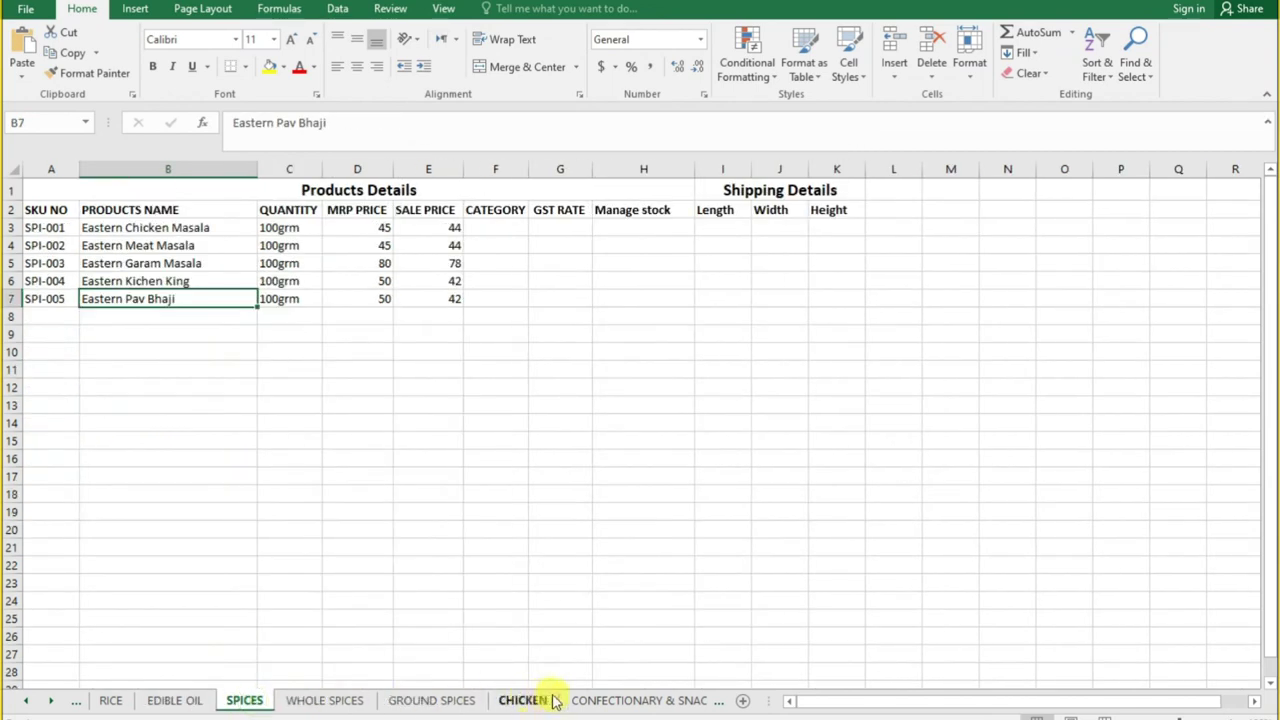
{"action": "left_click", "coordinate": [172, 704]}
{"action": "left_click", "coordinate": [114, 703]}
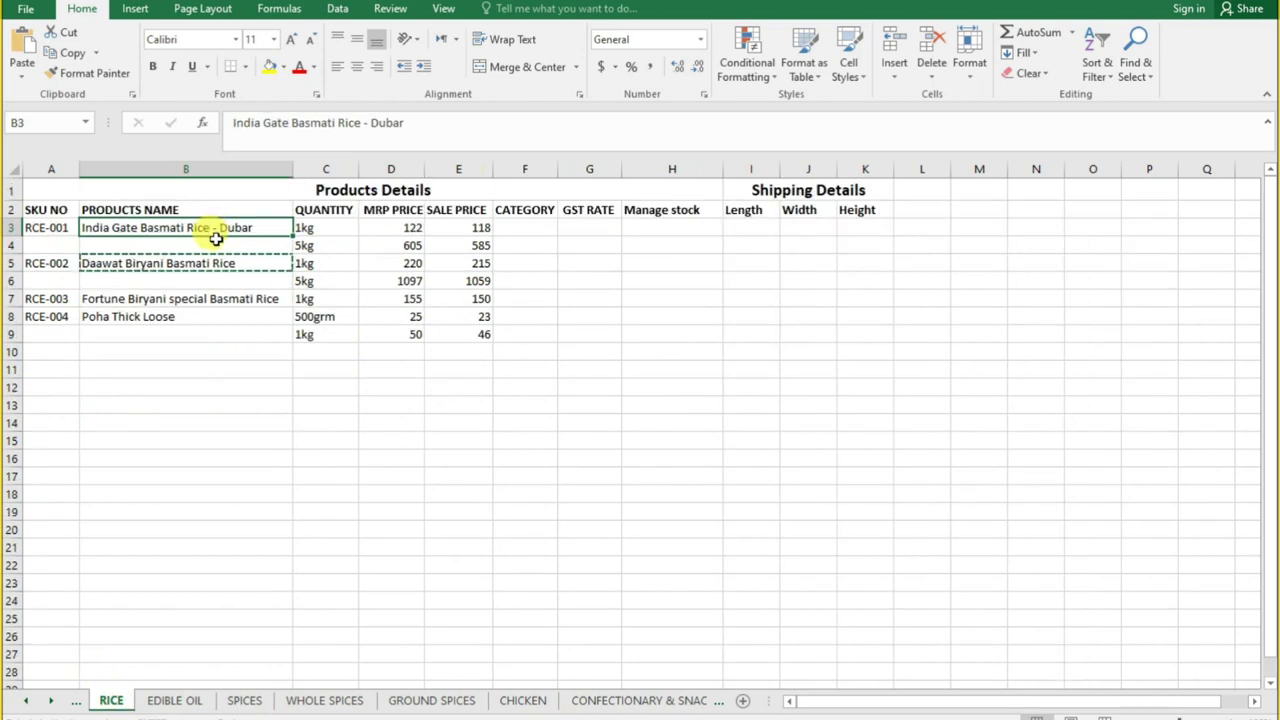
{"action": "key", "text": "ctrl+c"}
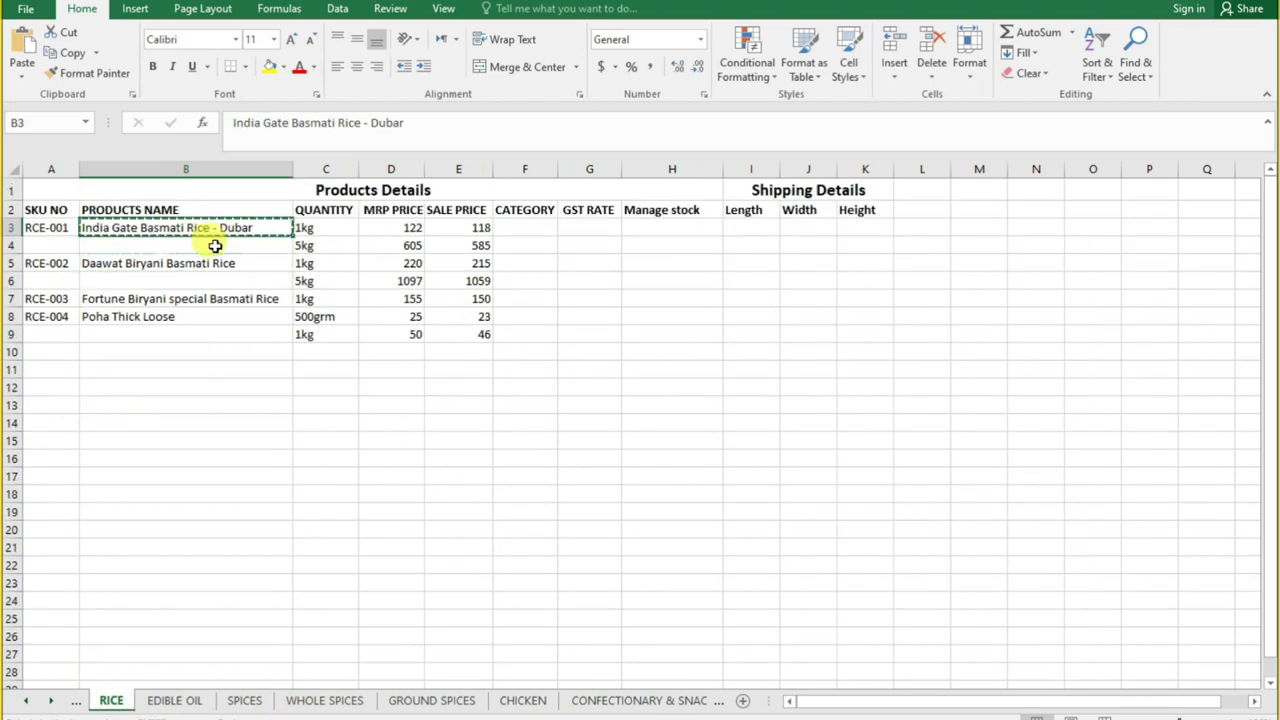
Step: Check the rice's 1kg and 5kg MRP and sale prices in D3:E4
{"action": "left_click", "coordinate": [393, 226]}
{"action": "left_click", "coordinate": [476, 229]}
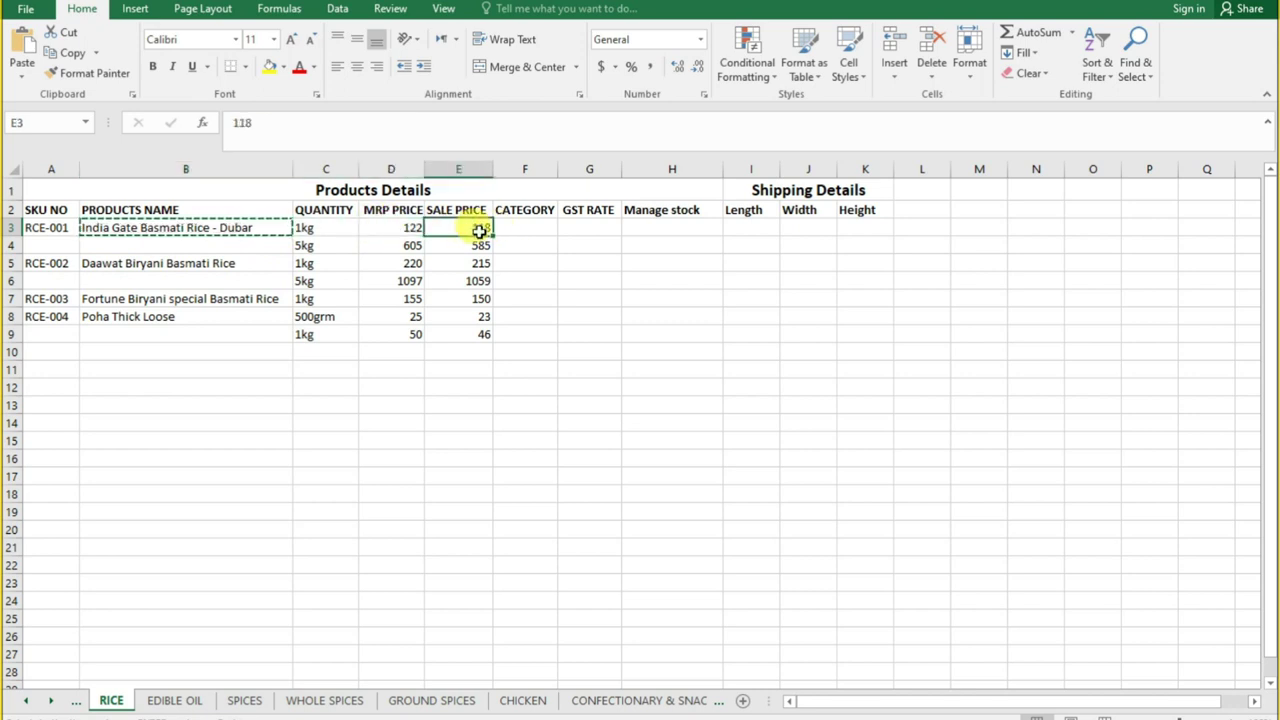
{"action": "left_click", "coordinate": [381, 247]}
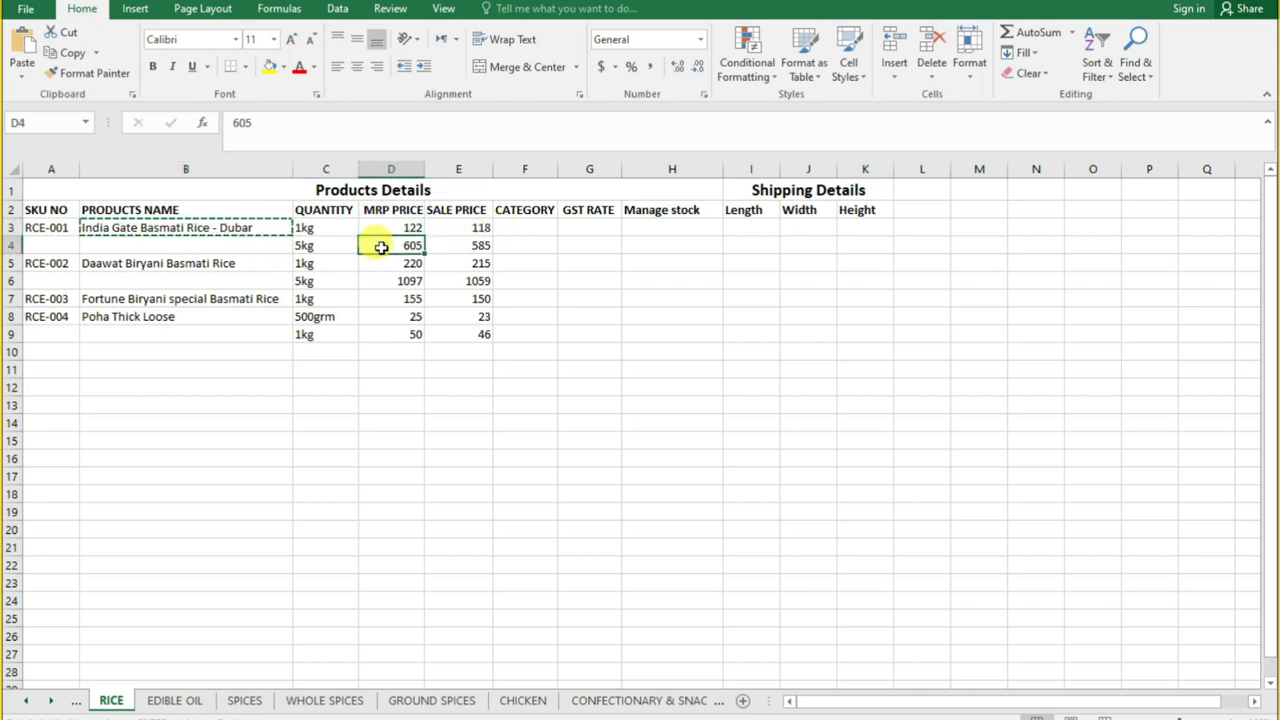
{"action": "left_click", "coordinate": [466, 248]}
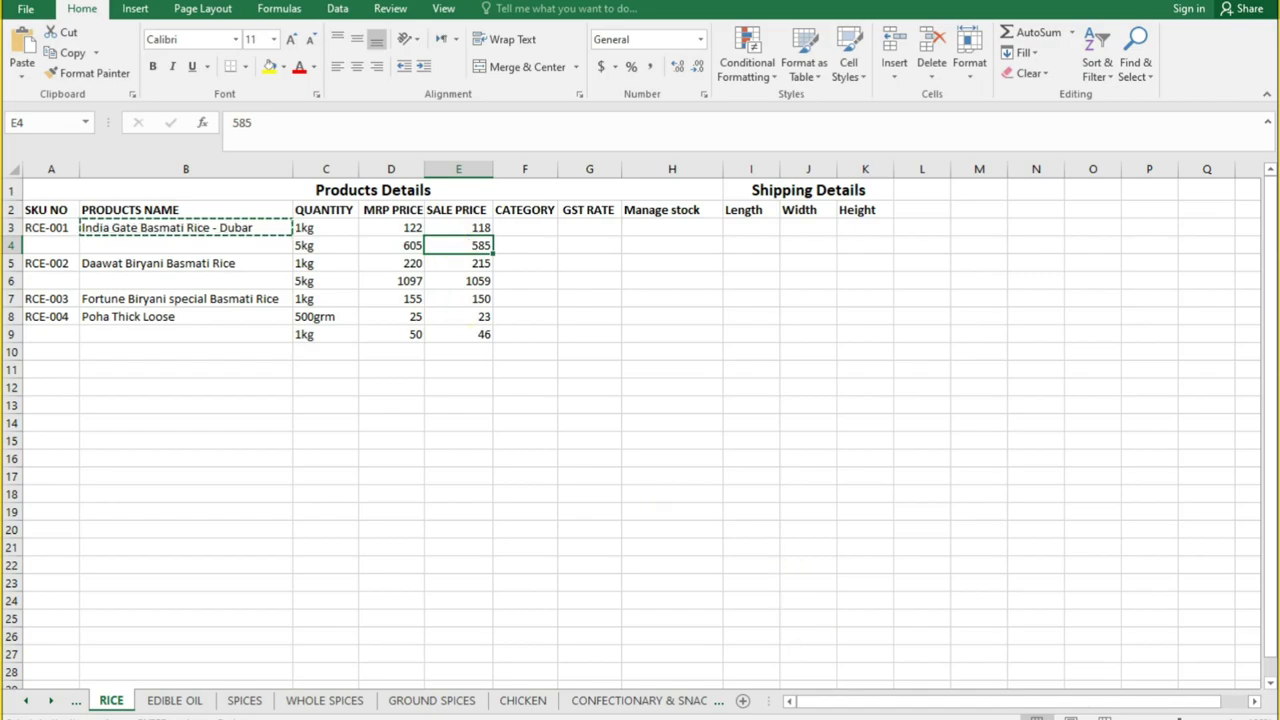
{"action": "key", "text": "alt+Tab"}
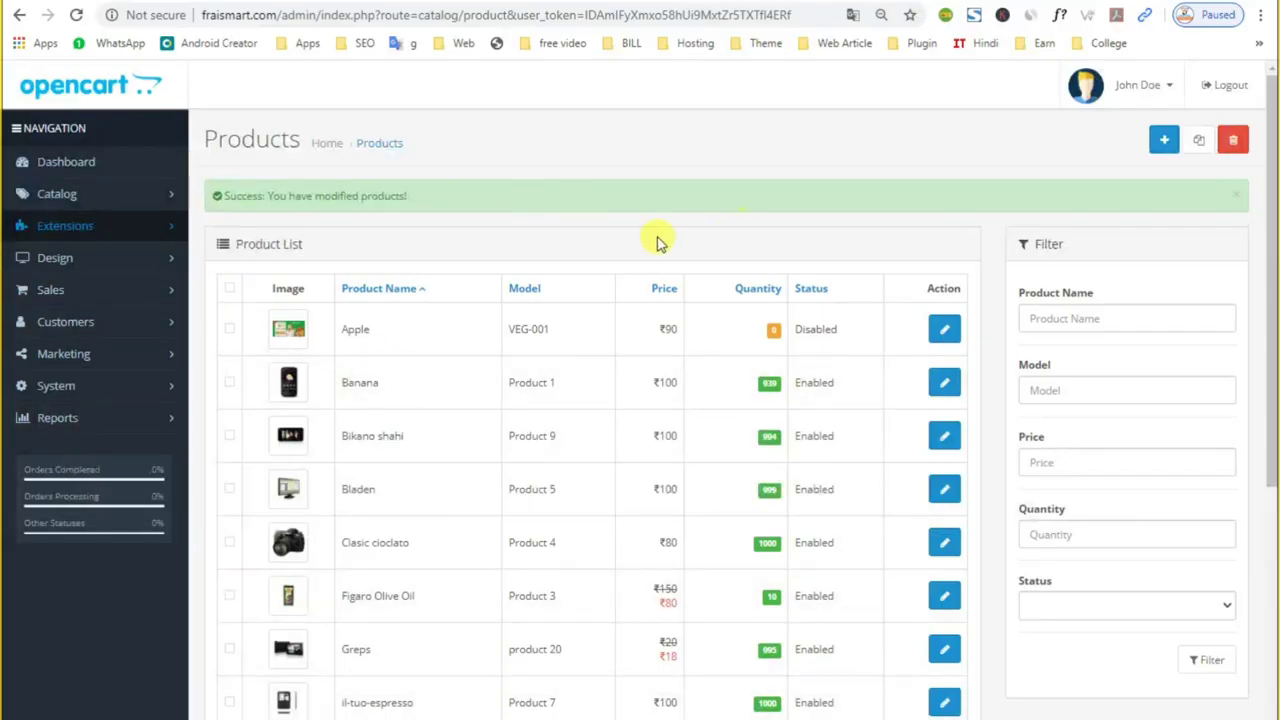
Step: Start a new product and paste 'India Gate Basmati Rice - Dubar' as its Product Name
{"action": "key", "text": "ctrl+Tab"}
{"action": "key", "text": "ctrl+Tab"}
{"action": "left_click", "coordinate": [1161, 146]}
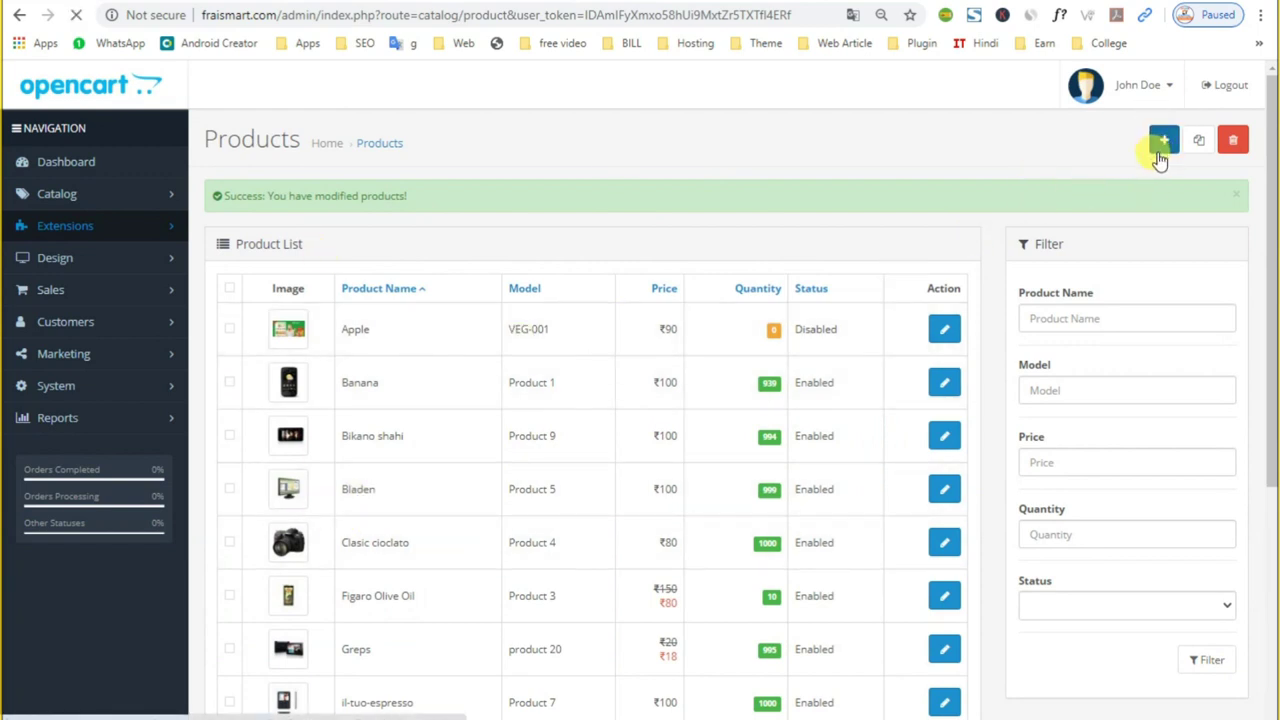
{"action": "left_click", "coordinate": [452, 357]}
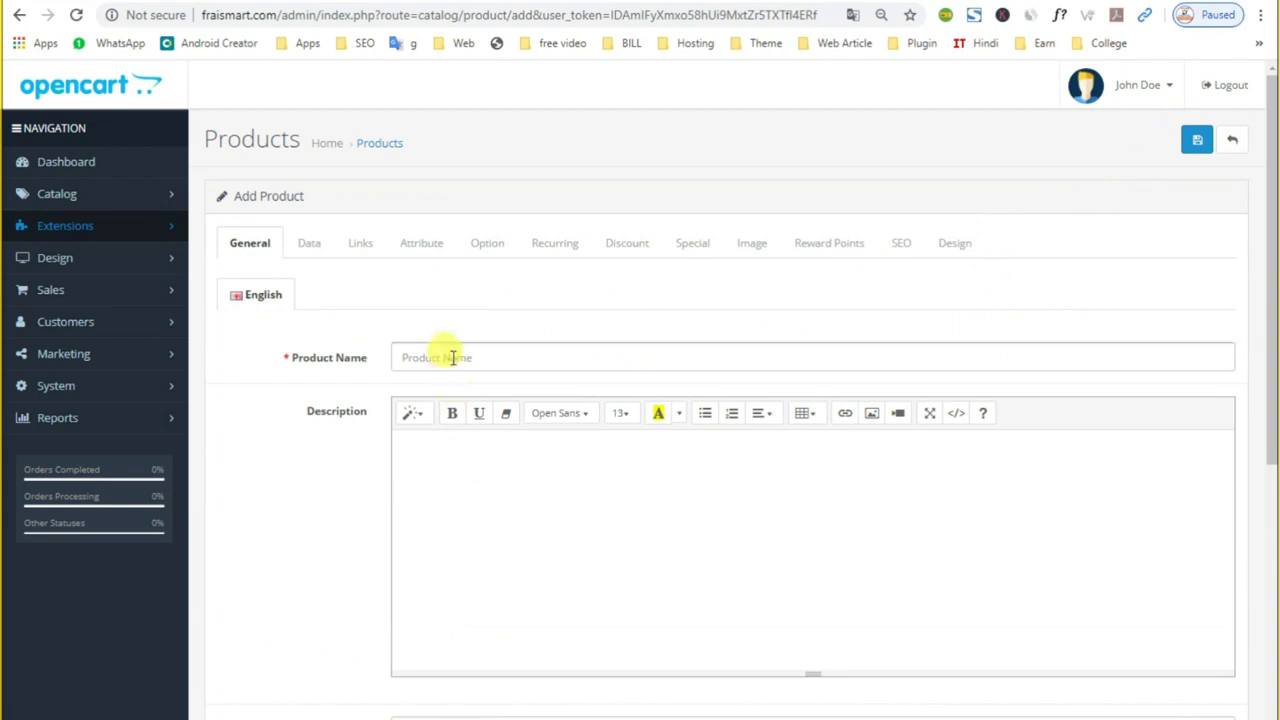
{"action": "key", "text": "ctrl+v"}
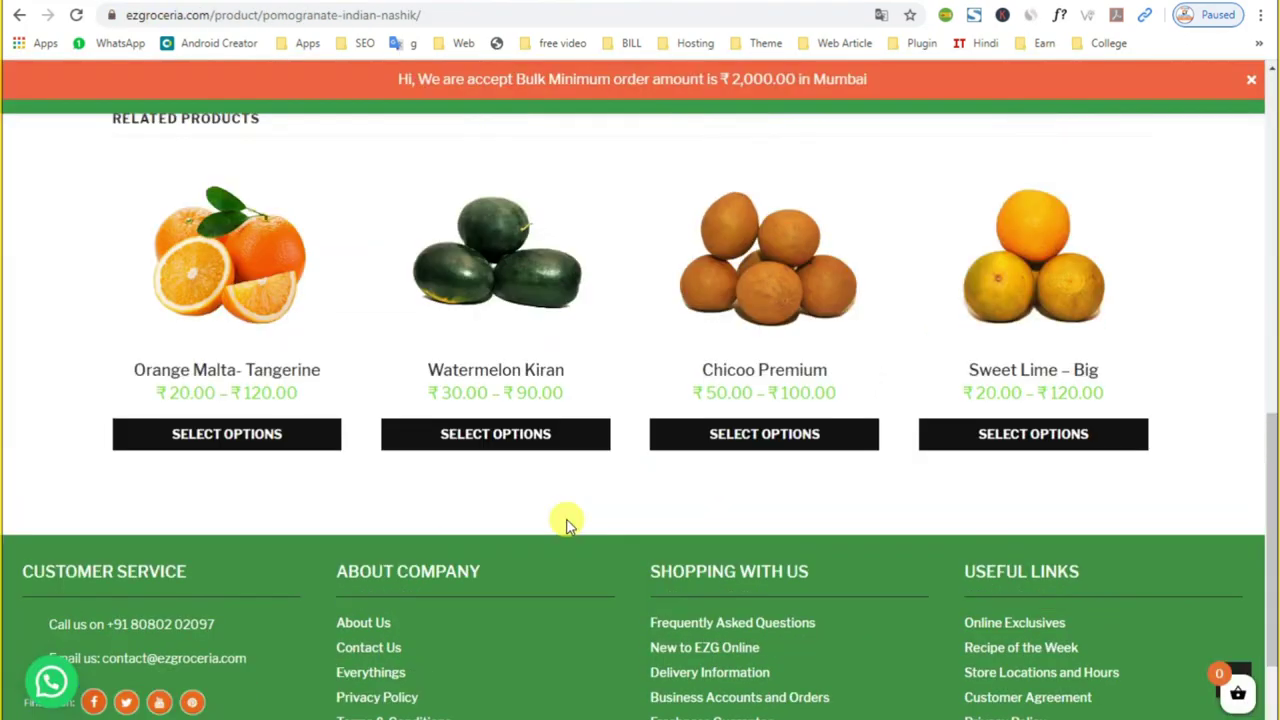
{"action": "scroll", "coordinate": [566, 524], "scroll_direction": "up", "scroll_amount": 15}
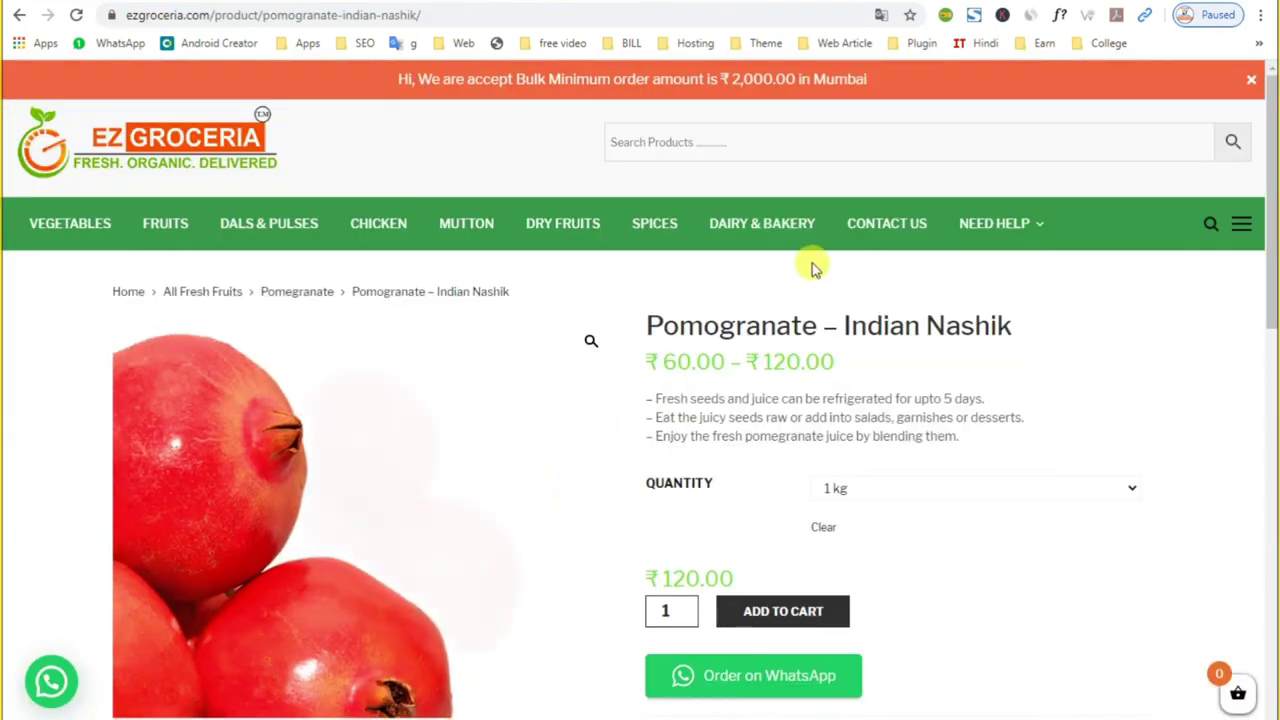
Step: Search the store for the rice name and open the India Gate Basmati Rice product page
{"action": "left_click", "coordinate": [628, 146]}
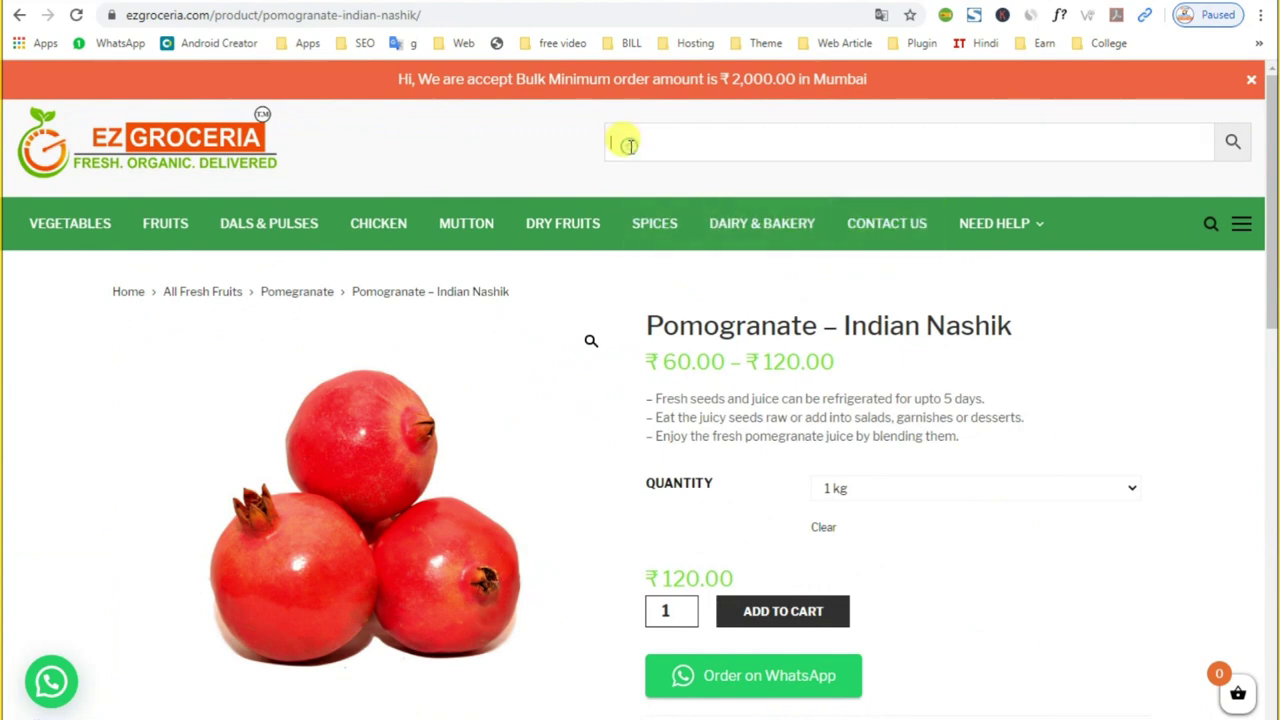
{"action": "key", "text": "ctrl+v"}
{"action": "key", "text": "Return"}
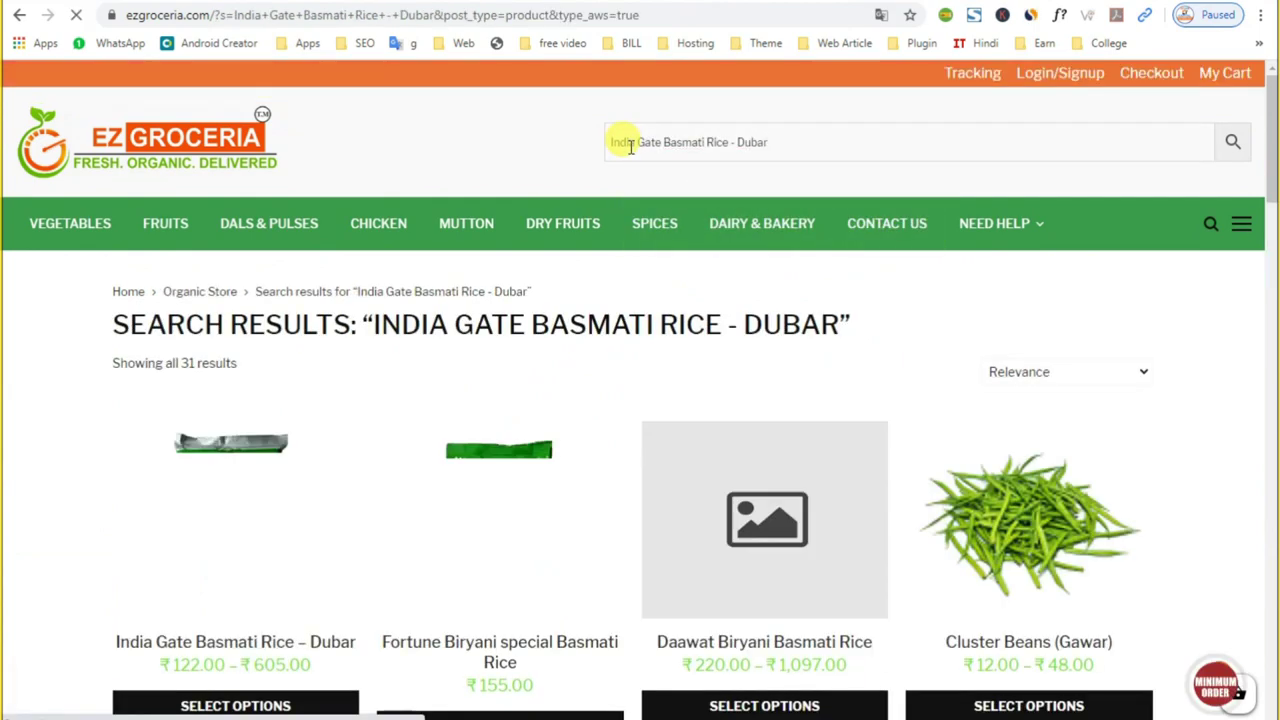
{"action": "scroll", "coordinate": [340, 570], "scroll_direction": "down", "scroll_amount": 3}
{"action": "left_click", "coordinate": [222, 402]}
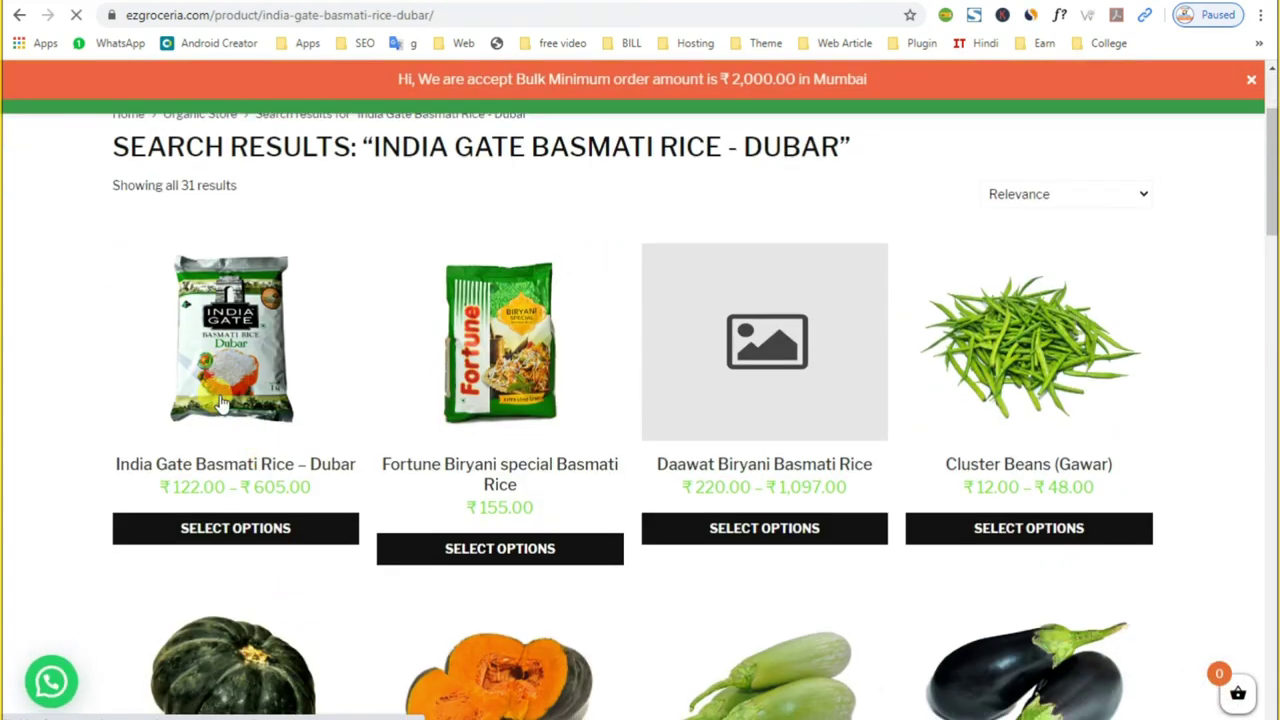
Step: Compare the product's 5kg and 1kg pack prices via the Quantity dropdown
{"action": "scroll", "coordinate": [800, 470], "scroll_direction": "down", "scroll_amount": 5}
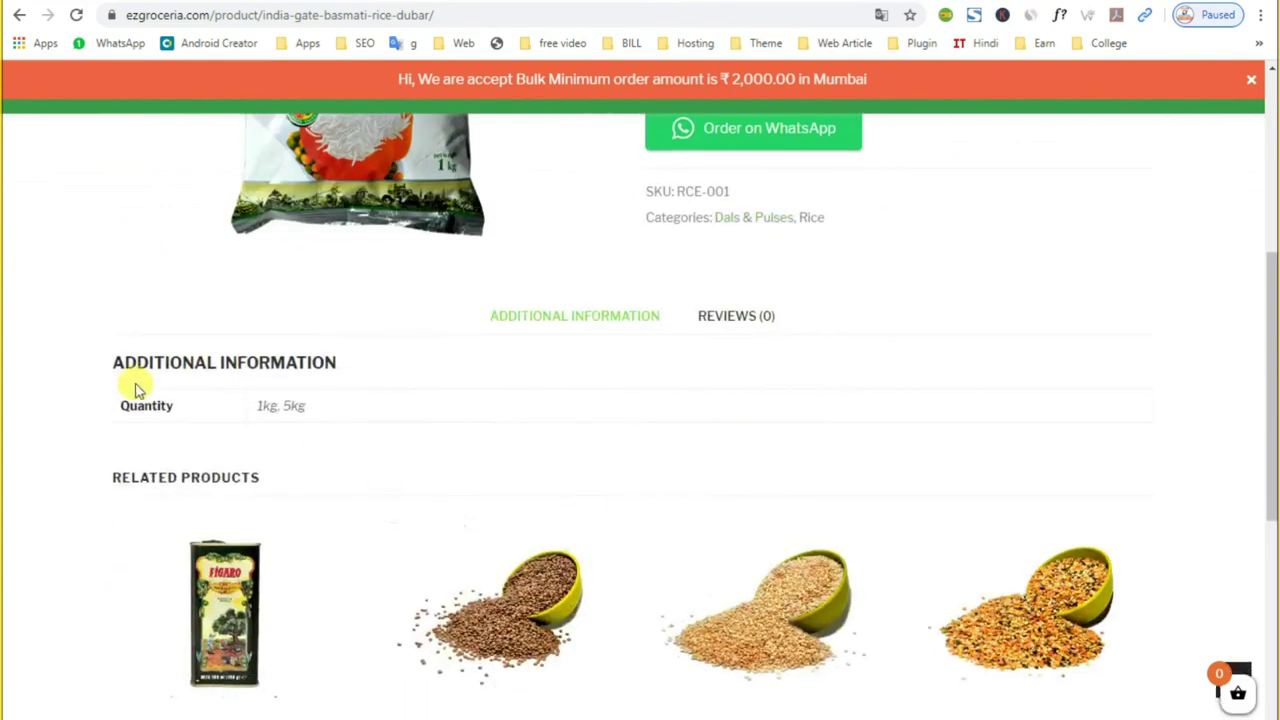
{"action": "scroll", "coordinate": [579, 474], "scroll_direction": "up", "scroll_amount": 3}
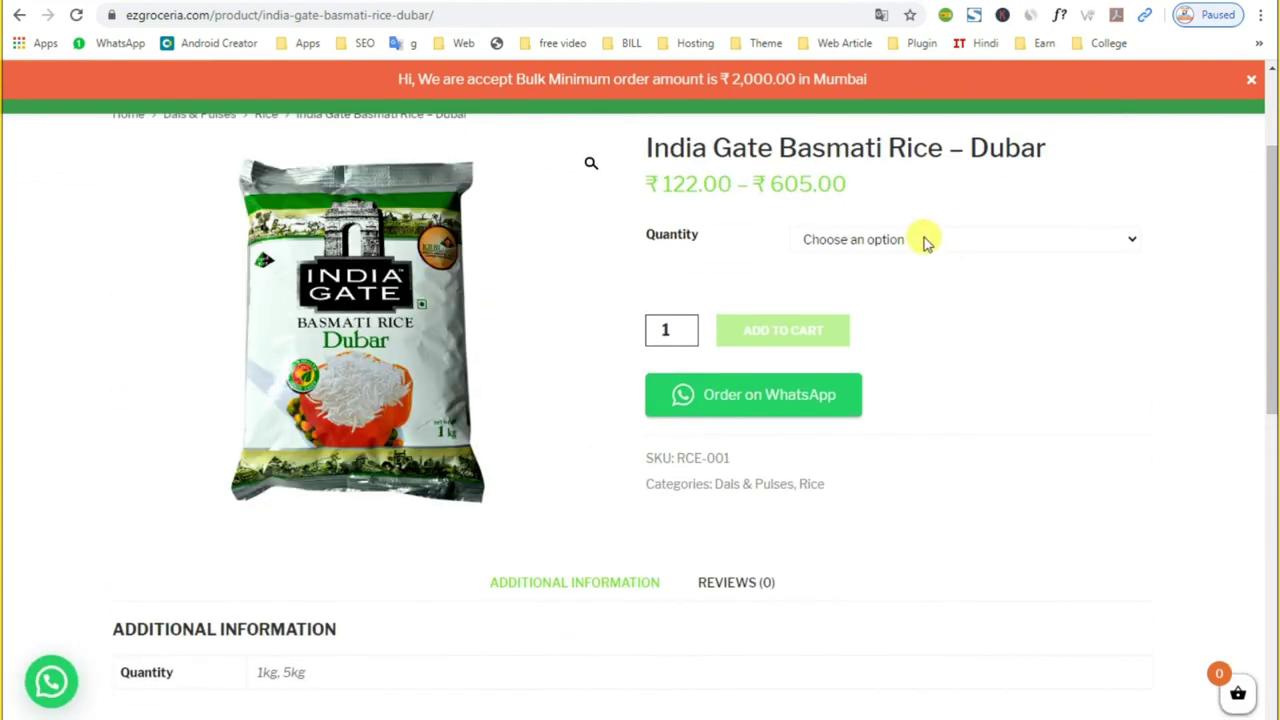
{"action": "left_click", "coordinate": [923, 240]}
{"action": "left_click", "coordinate": [878, 291]}
{"action": "left_click", "coordinate": [869, 242]}
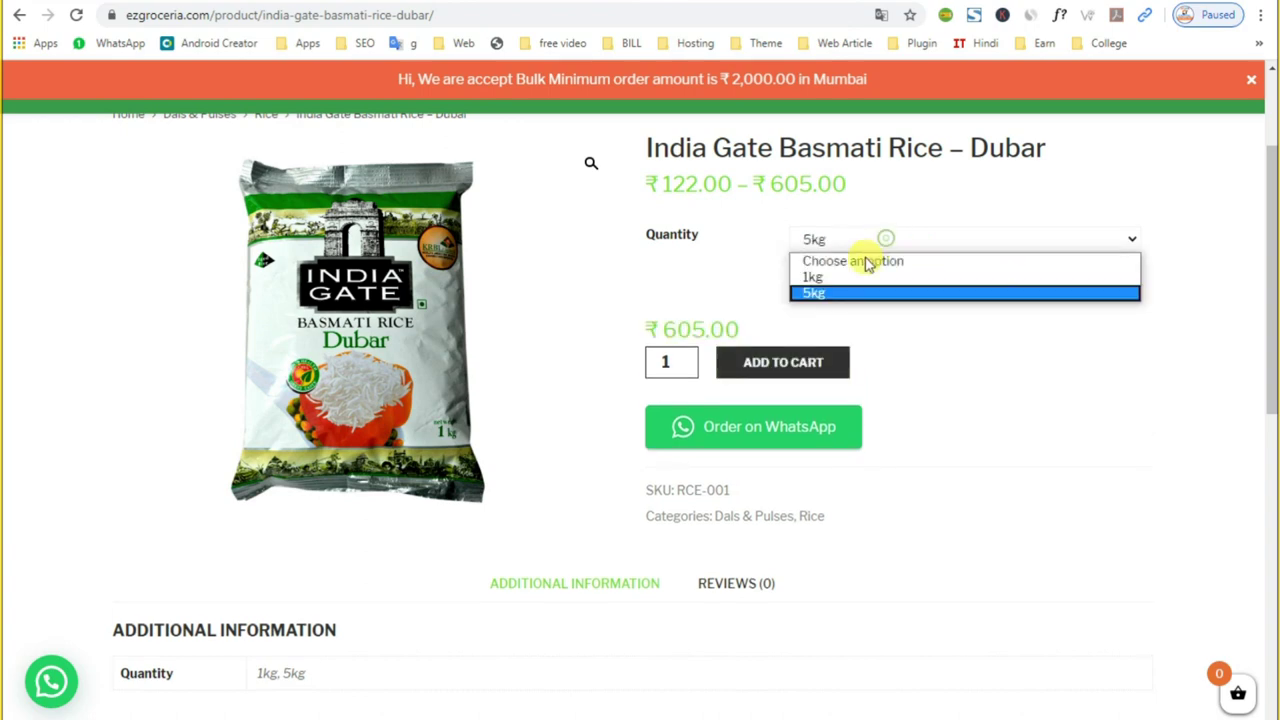
{"action": "left_click", "coordinate": [849, 279]}
{"action": "key", "text": "ctrl+Tab"}
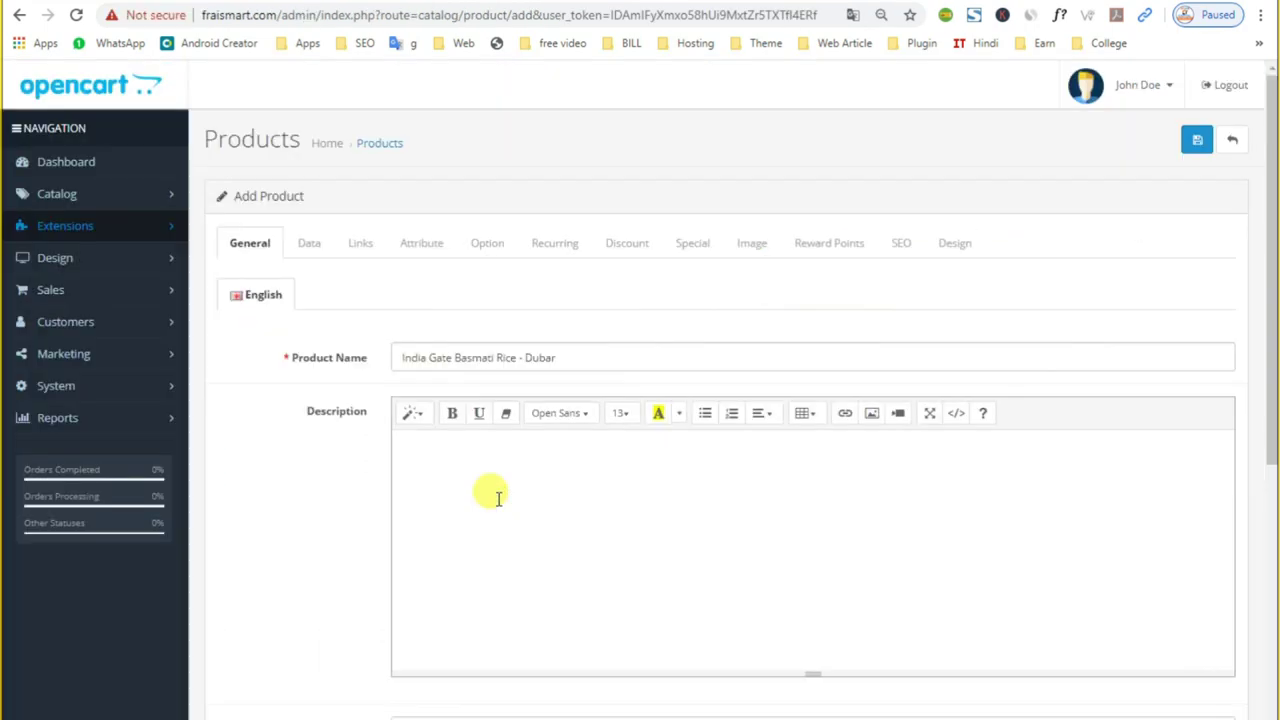
Step: Paste the rice name as the product description, meta tag title and meta tag description
{"action": "left_click", "coordinate": [498, 498]}
{"action": "key", "text": "ctrl+v"}
{"action": "scroll", "coordinate": [496, 500], "scroll_direction": "down", "scroll_amount": 3}
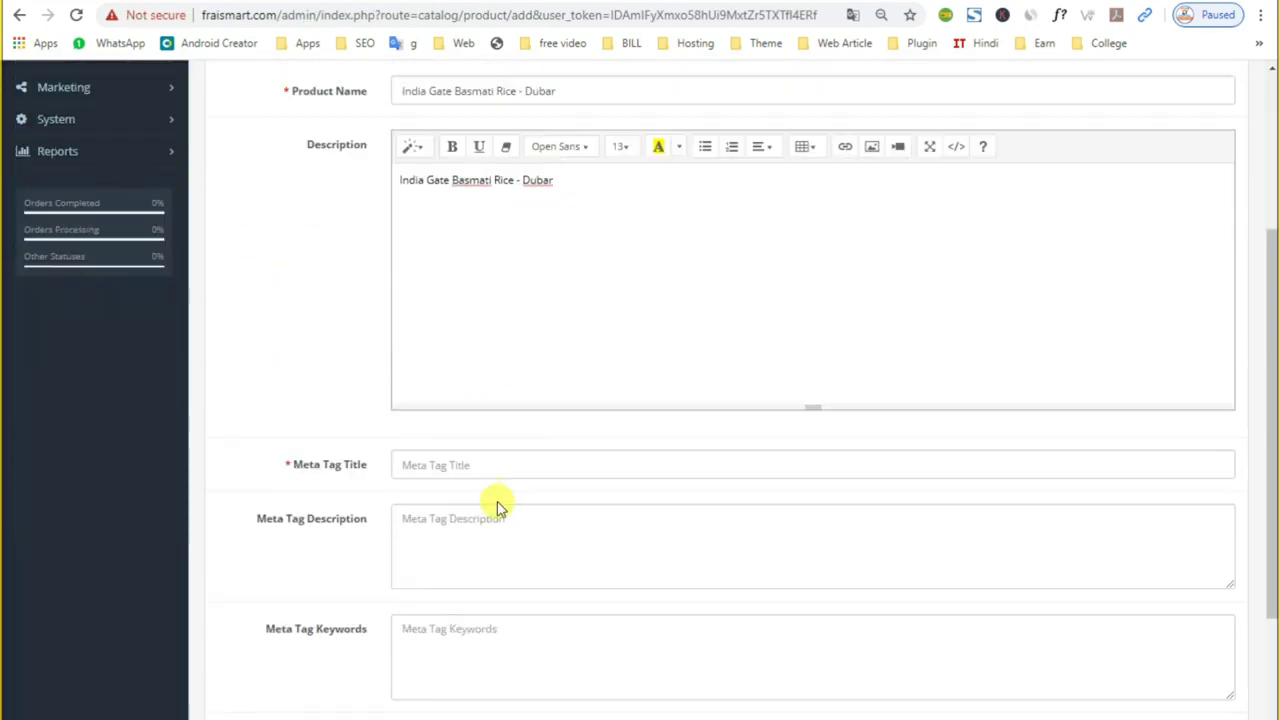
{"action": "left_click", "coordinate": [482, 470]}
{"action": "left_click", "coordinate": [481, 470]}
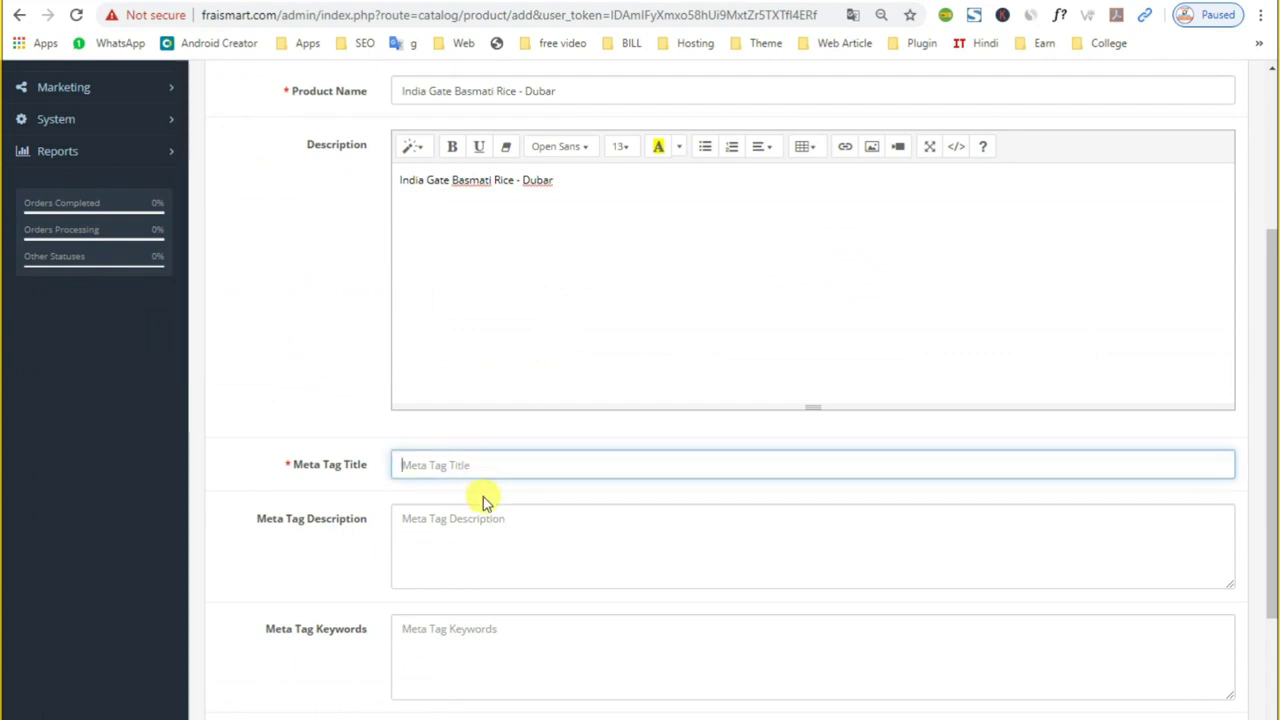
{"action": "key", "text": "ctrl+v"}
{"action": "left_click", "coordinate": [476, 517]}
{"action": "key", "text": "ctrl+v"}
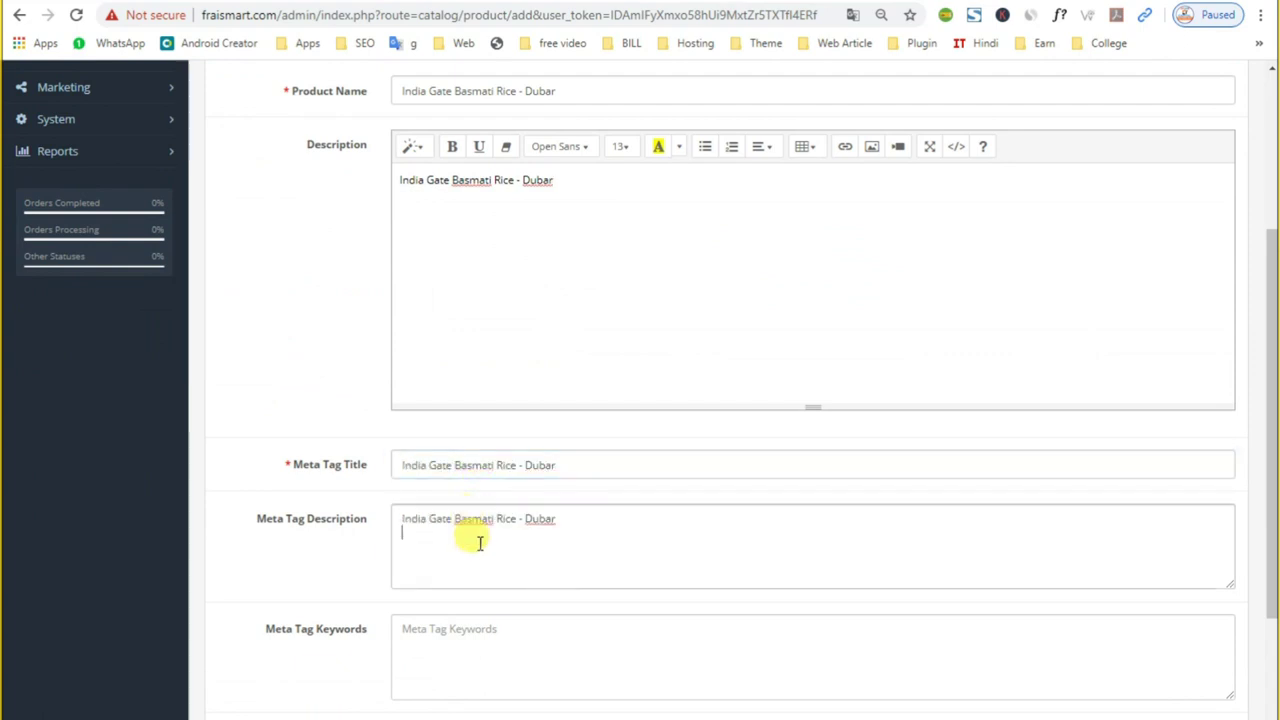
Step: Paste the rice name into Meta Tag Keywords and Product Tags, then select the tag text
{"action": "scroll", "coordinate": [475, 530], "scroll_direction": "down", "scroll_amount": 2}
{"action": "left_click", "coordinate": [423, 462]}
{"action": "type", "text": "India Gate Basmati Rice - Dubar"}
{"action": "left_click", "coordinate": [458, 570]}
{"action": "type", "text": "India Gate Basmati Rice - Dubar"}
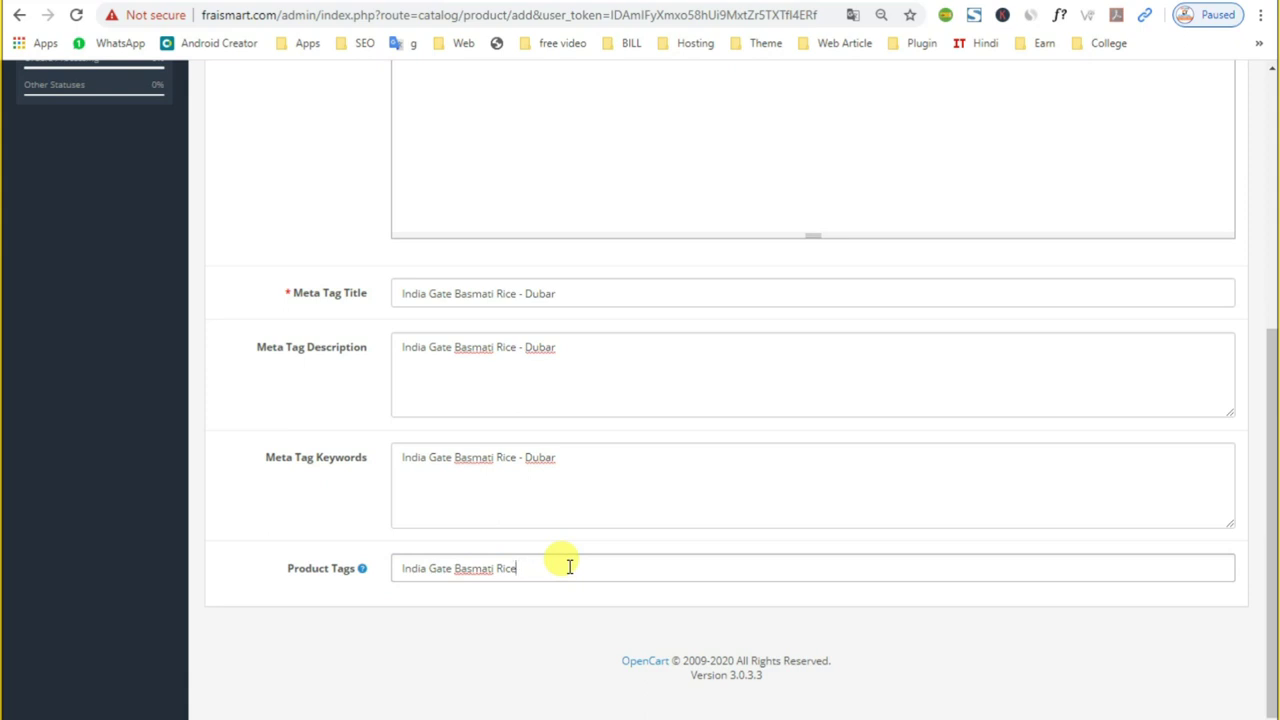
{"action": "left_click", "coordinate": [514, 568]}
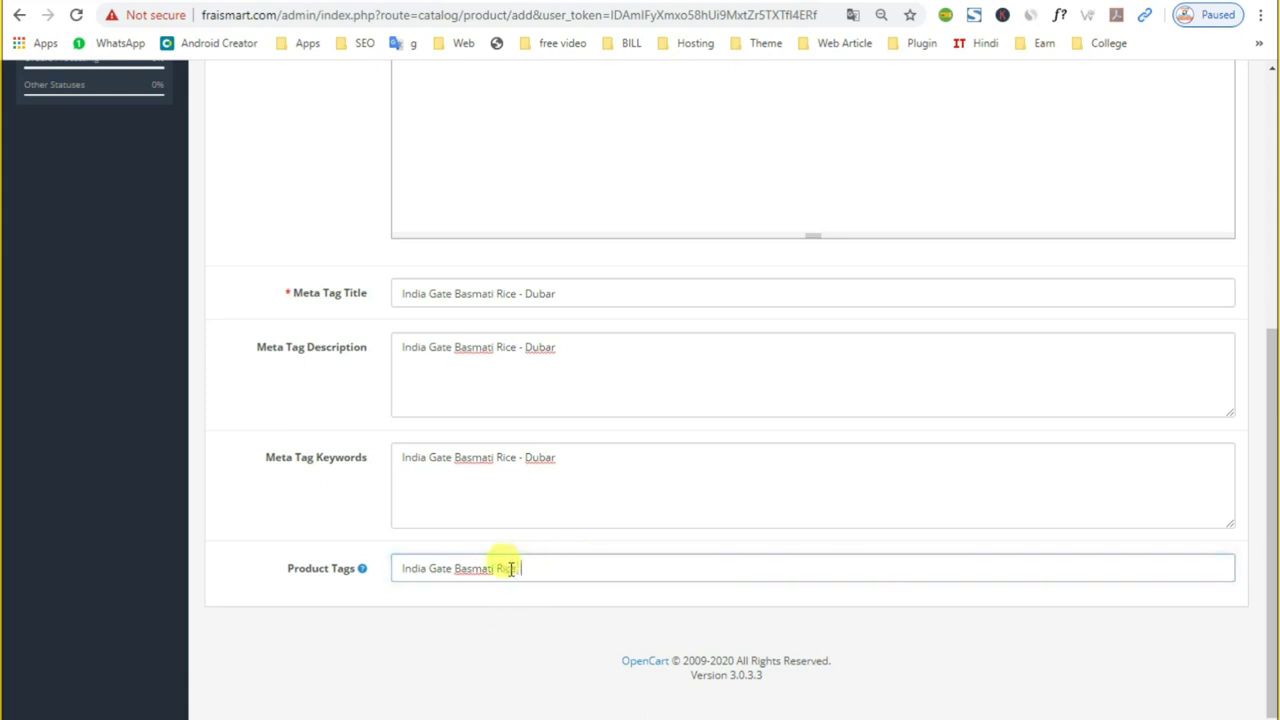
{"action": "left_click_drag", "start_coordinate": [516, 568], "coordinate": [380, 589]}
{"action": "key", "text": "ctrl+c"}
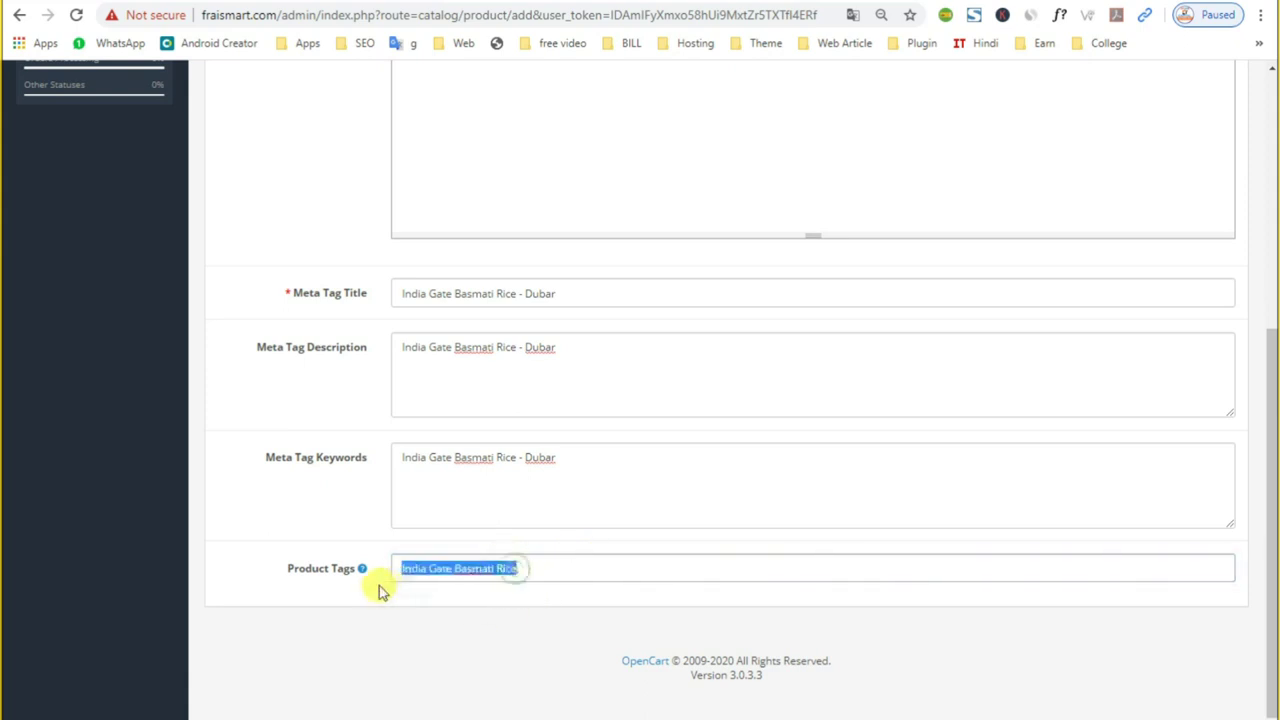
{"action": "key", "text": "ctrl+Tab"}
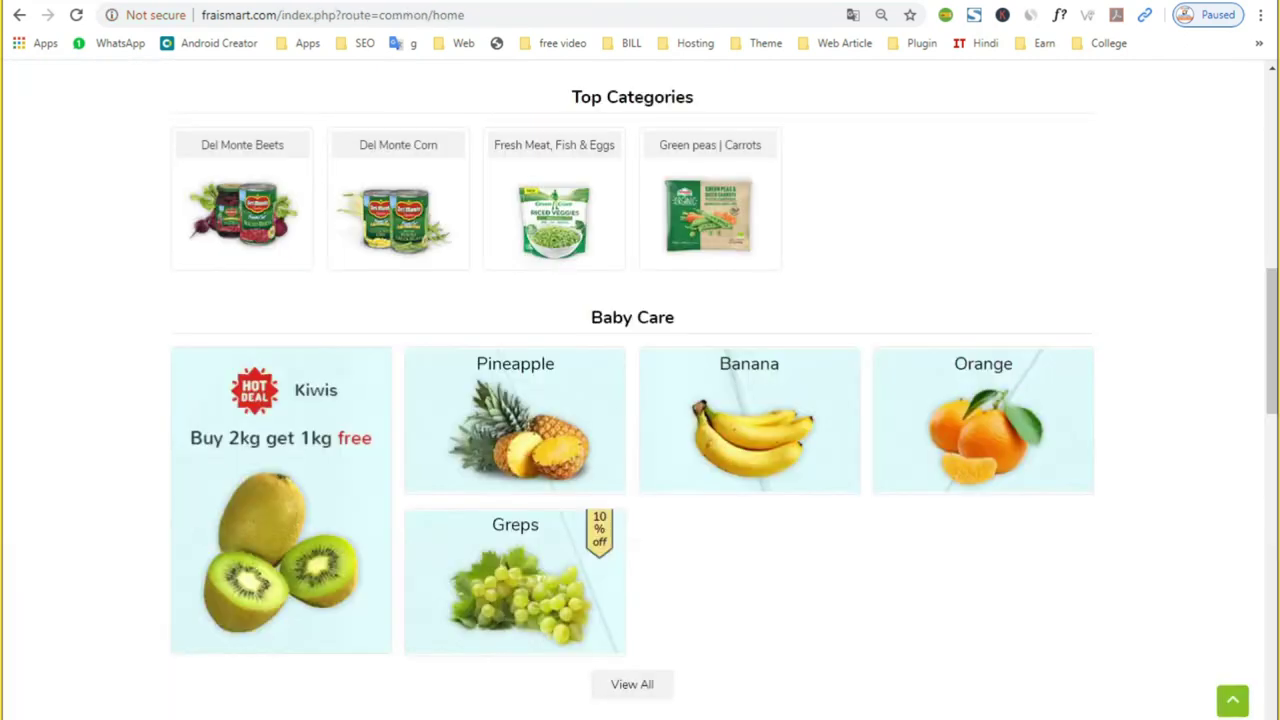
Step: Paste the rice name into the RapidTags search and return to the Keyword Tool results
{"action": "key", "text": "ctrl+Tab"}
{"action": "left_click", "coordinate": [118, 192]}
{"action": "key", "text": "ctrl+Tab"}
{"action": "key", "text": "ctrl+v"}
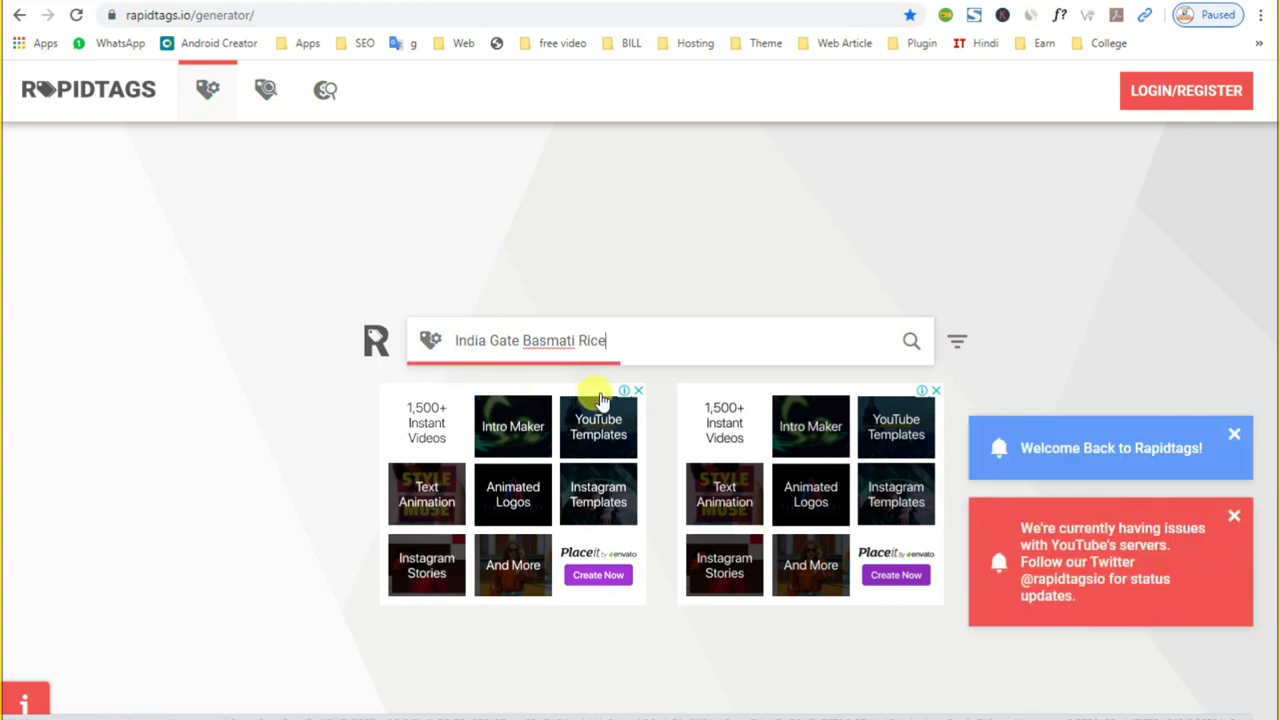
{"action": "key", "text": "ctrl+Tab"}
{"action": "scroll", "coordinate": [622, 510], "scroll_direction": "down", "scroll_amount": 1}
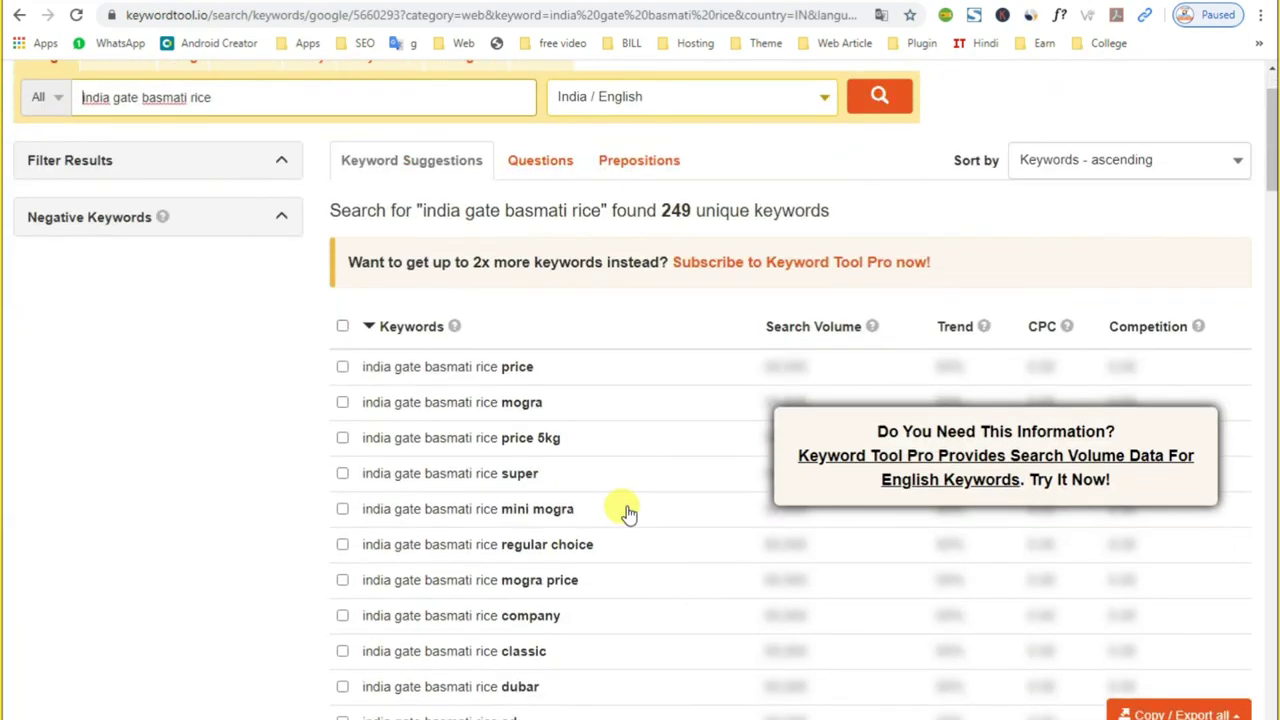
Step: Tick the price, mogra, price 5kg, super, company and dubar keyword suggestions
{"action": "left_click", "coordinate": [342, 367]}
{"action": "left_click", "coordinate": [342, 402]}
{"action": "scroll", "coordinate": [345, 452], "scroll_direction": "down", "scroll_amount": 1}
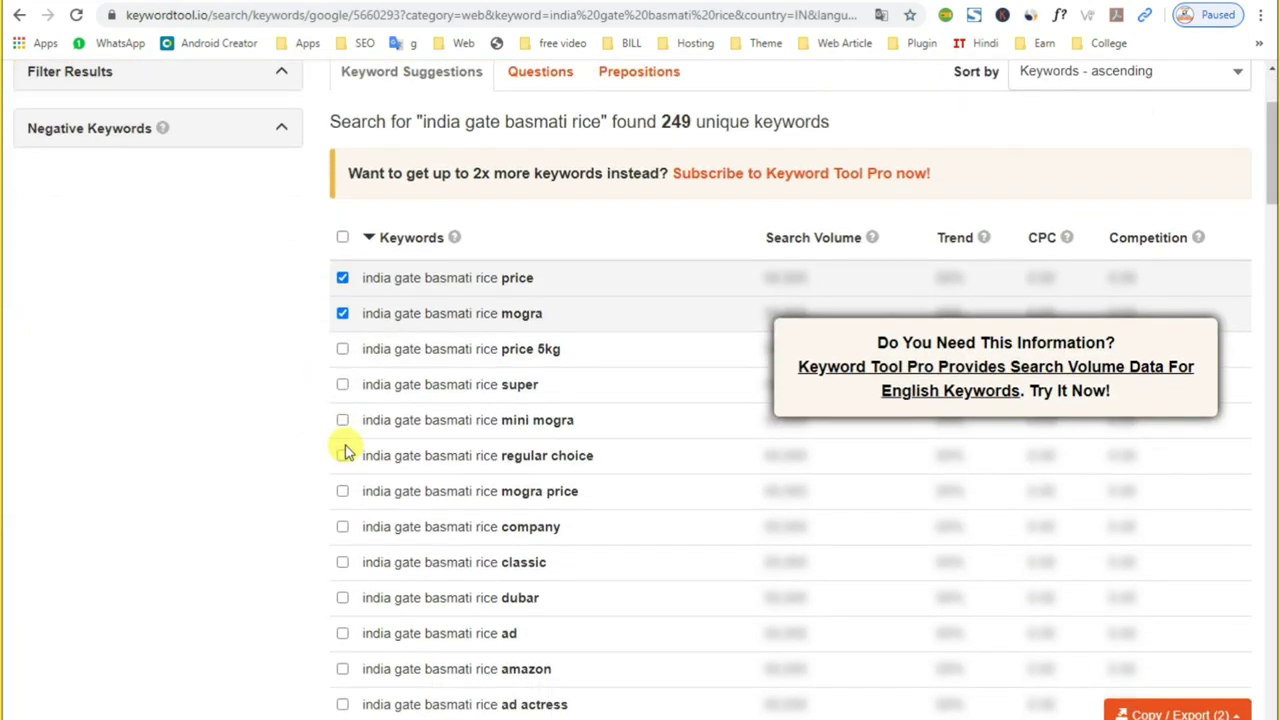
{"action": "left_click", "coordinate": [342, 350]}
{"action": "left_click", "coordinate": [342, 385]}
{"action": "scroll", "coordinate": [339, 453], "scroll_direction": "down", "scroll_amount": 1}
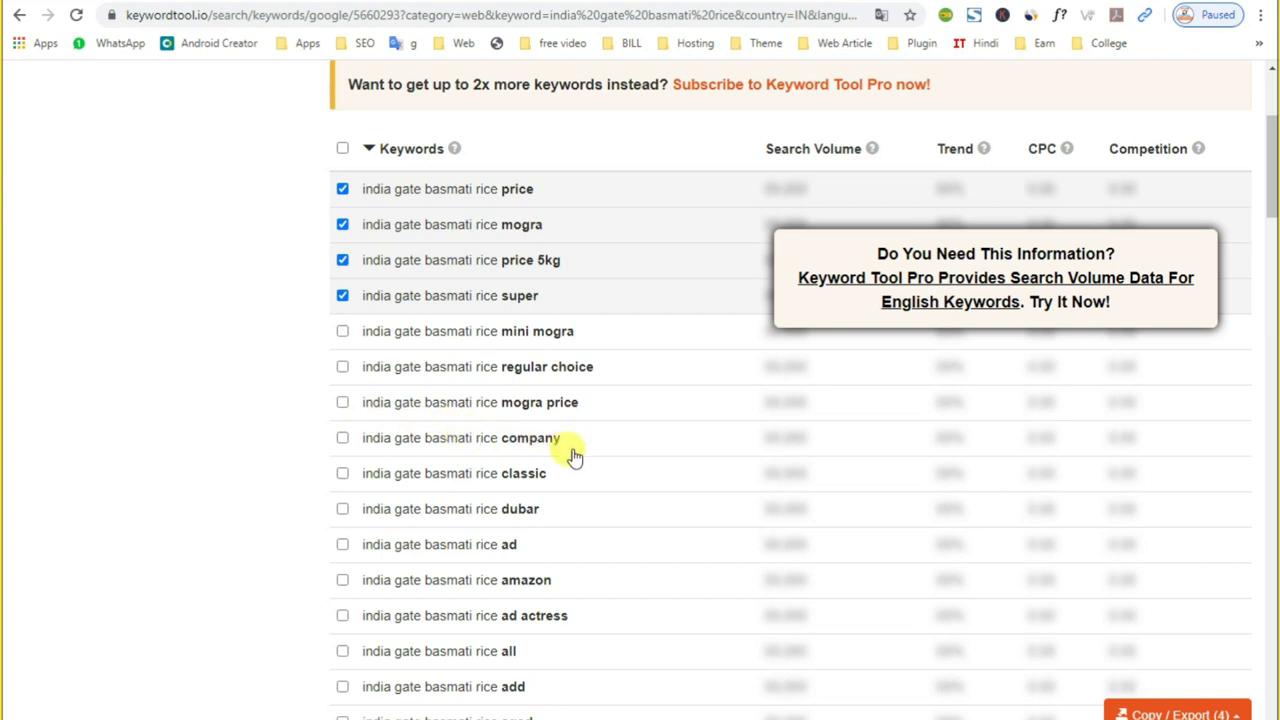
{"action": "left_click", "coordinate": [341, 439]}
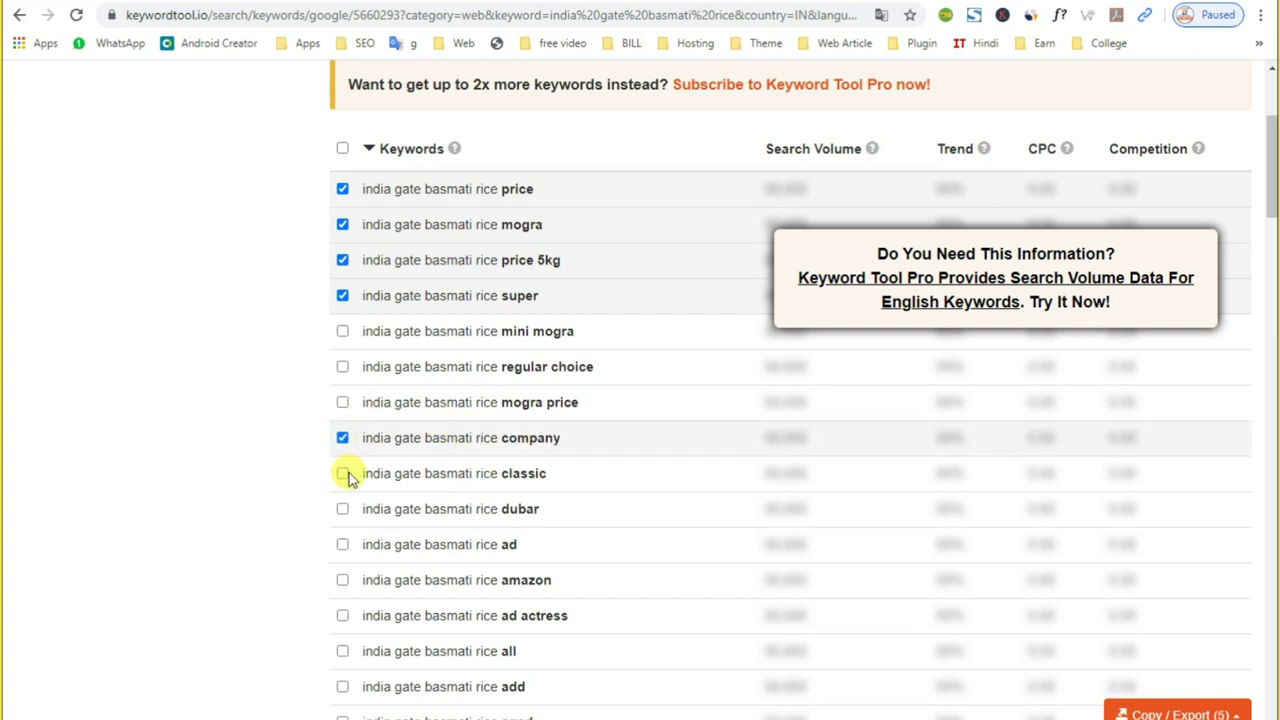
{"action": "left_click", "coordinate": [342, 508]}
{"action": "scroll", "coordinate": [340, 490], "scroll_direction": "down", "scroll_amount": 2}
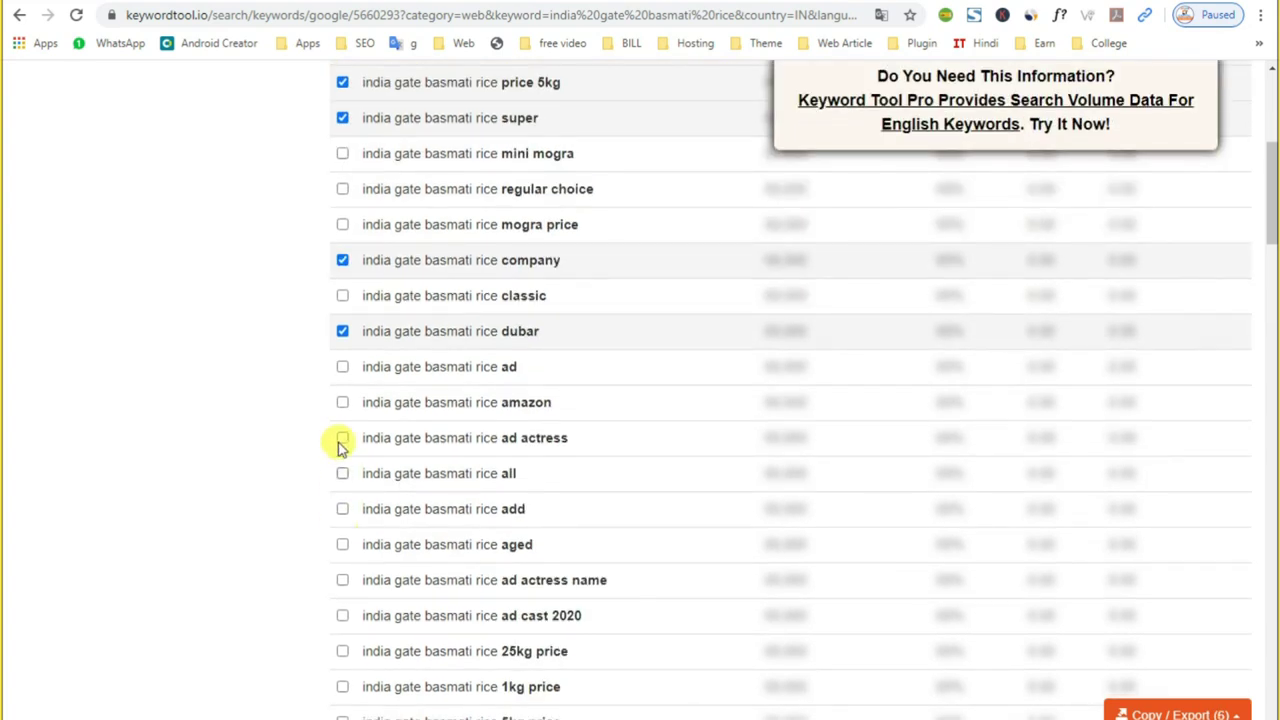
Step: Tick amazon, 1kg, 25kg, 5kg and 'price 1 kg' suggestions, then copy all 11 to clipboard
{"action": "left_click", "coordinate": [342, 404]}
{"action": "scroll", "coordinate": [342, 475], "scroll_direction": "down", "scroll_amount": 2}
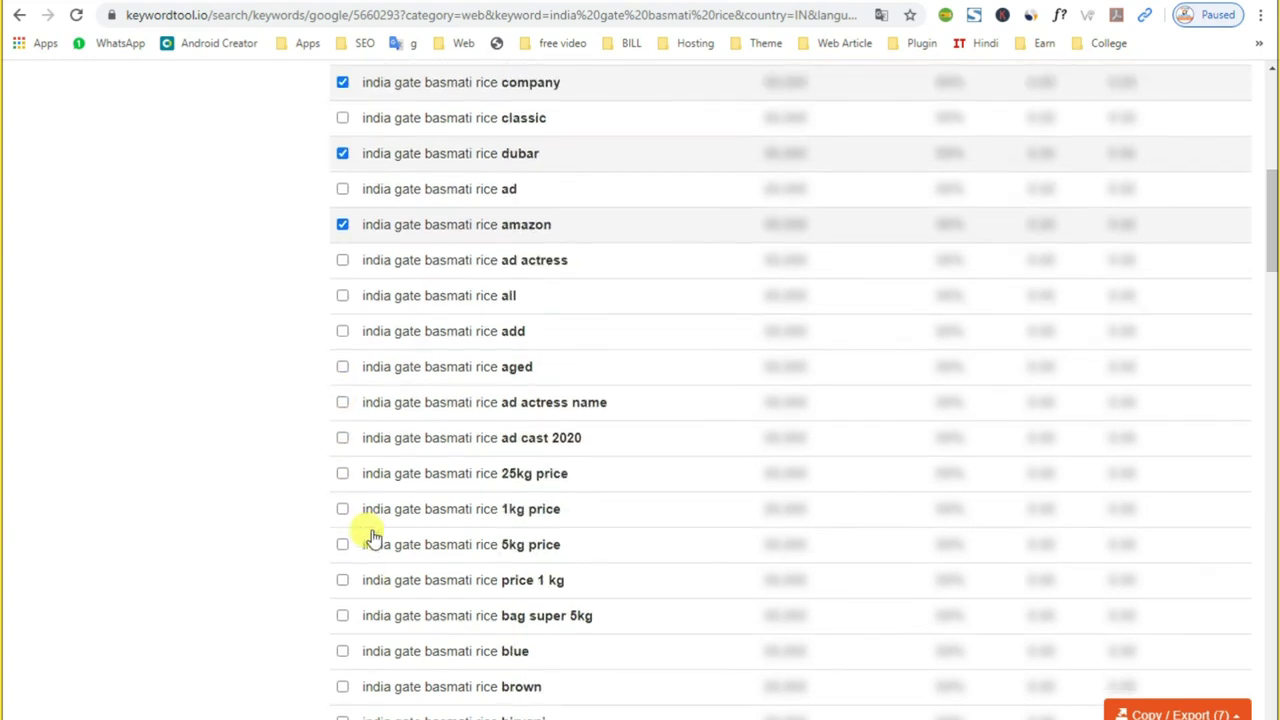
{"action": "left_click", "coordinate": [343, 511]}
{"action": "left_click", "coordinate": [342, 475]}
{"action": "left_click", "coordinate": [342, 544]}
{"action": "scroll", "coordinate": [343, 545], "scroll_direction": "down", "scroll_amount": 1}
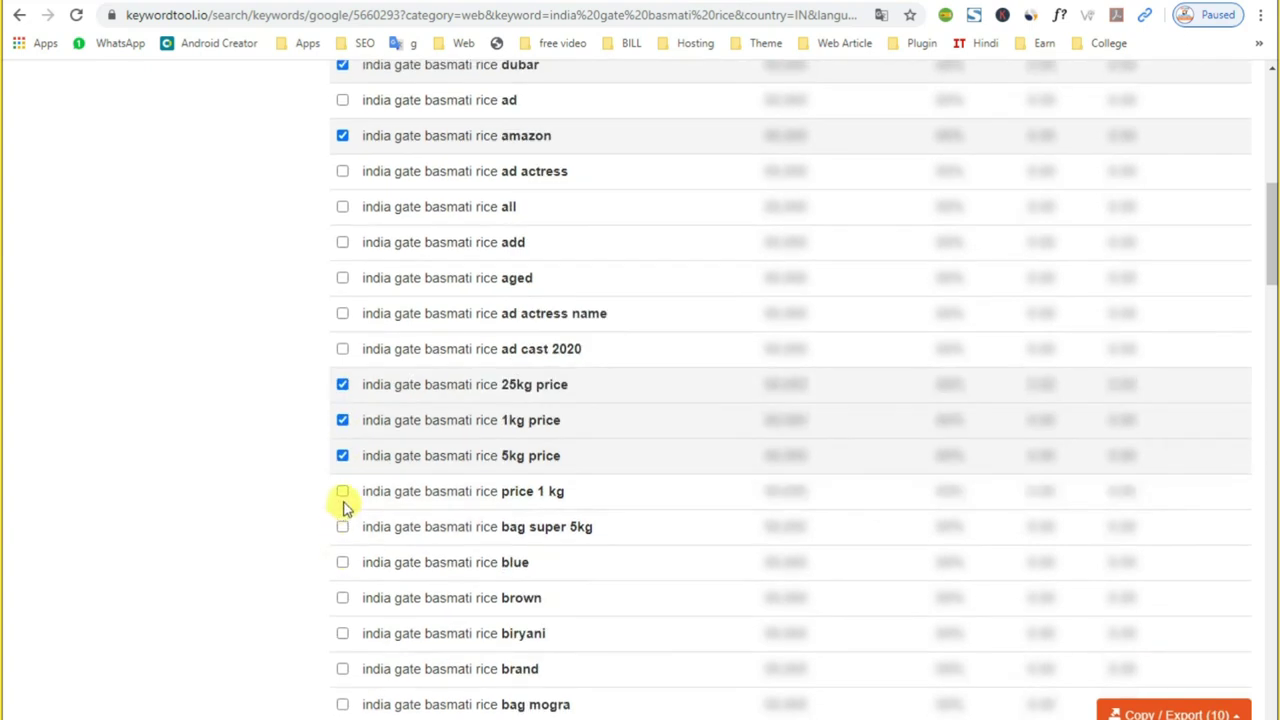
{"action": "left_click", "coordinate": [342, 492]}
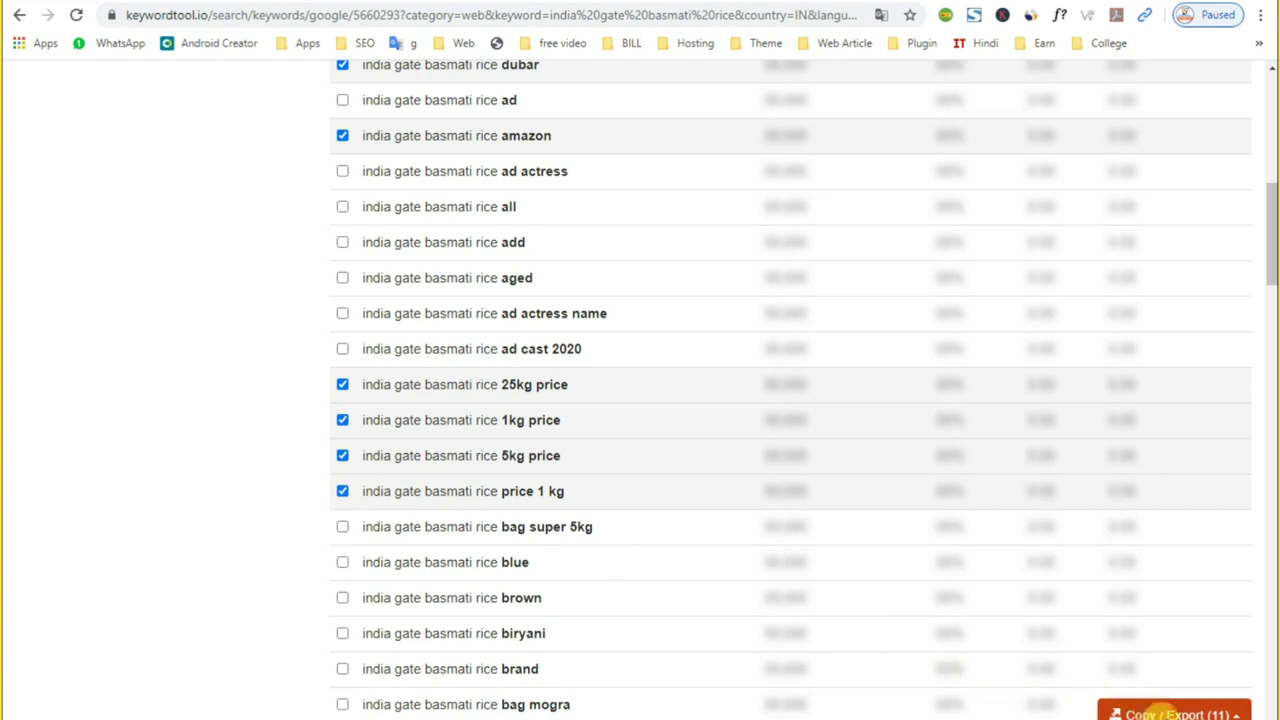
{"action": "left_click", "coordinate": [1175, 714]}
{"action": "left_click", "coordinate": [1142, 628]}
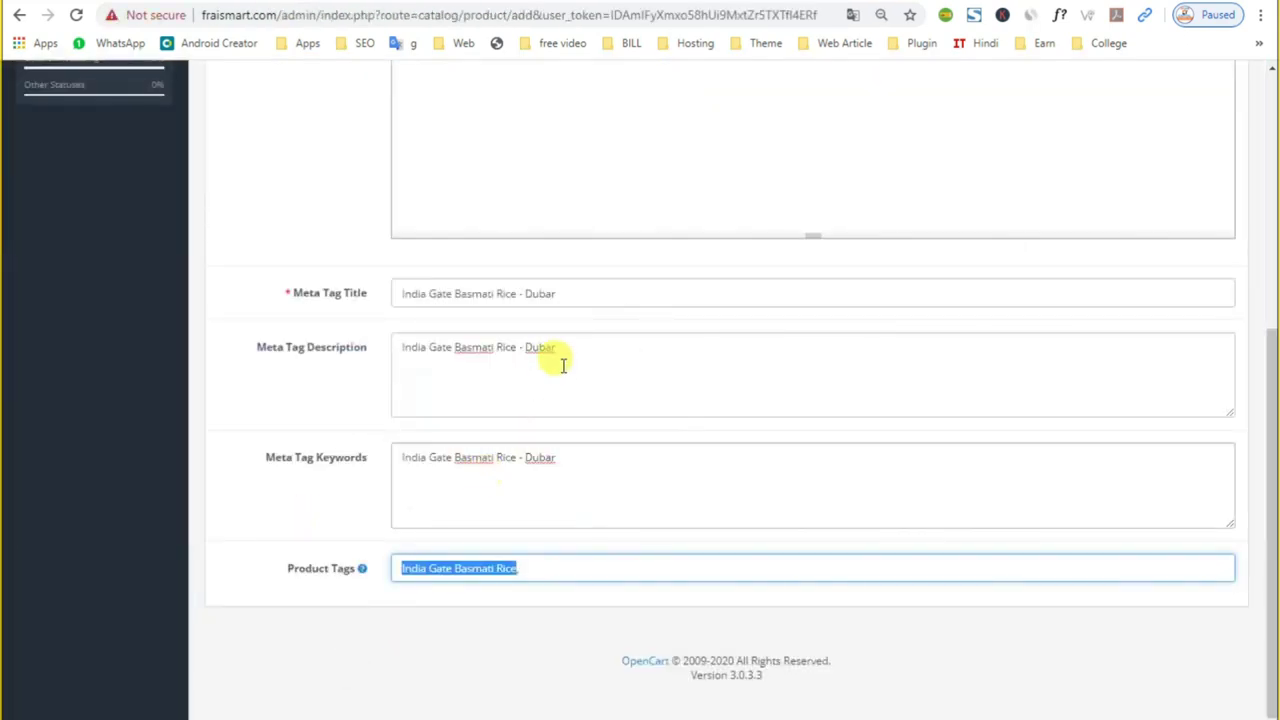
Step: Paste the copied basmati rice keyword list into Meta Tag Keywords
{"action": "triple_click", "coordinate": [562, 462]}
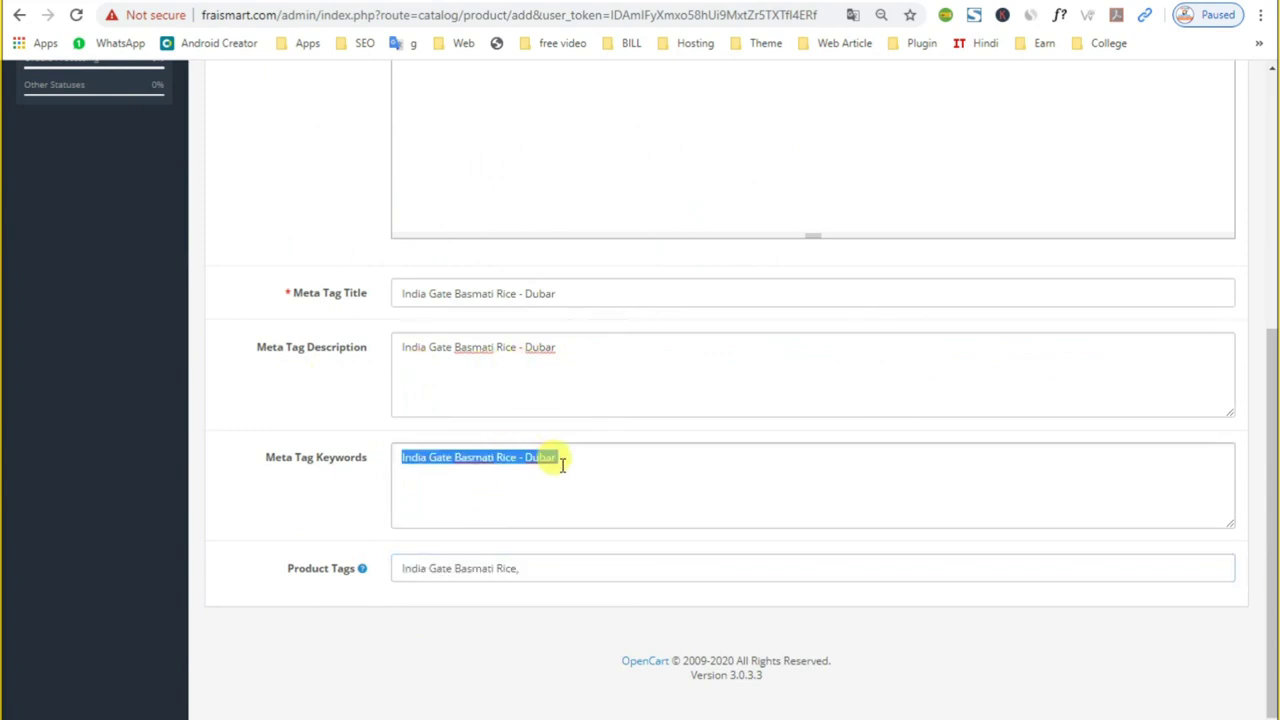
{"action": "left_click", "coordinate": [585, 452]}
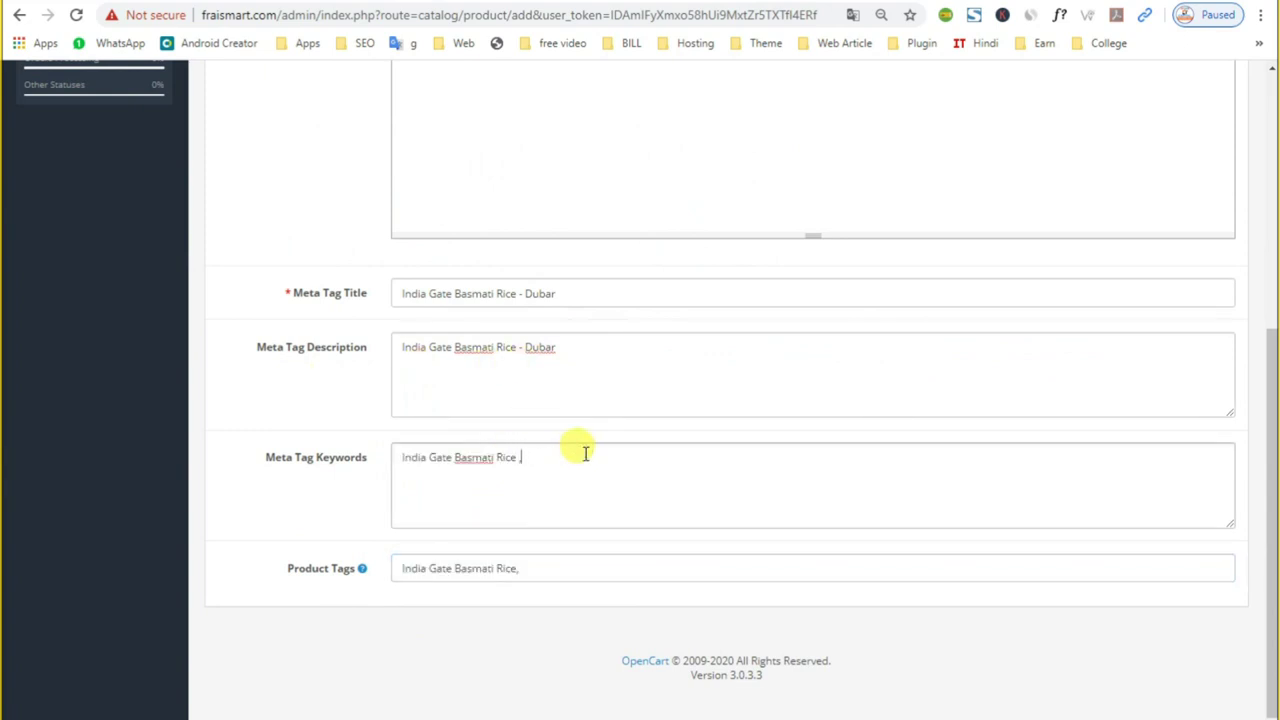
{"action": "key", "text": "ctrl+v"}
Step: Open the Data tab's Model field and copy SKU RCE-001 from the Excel RICE sheet
{"action": "scroll", "coordinate": [624, 485], "scroll_direction": "up", "scroll_amount": 3}
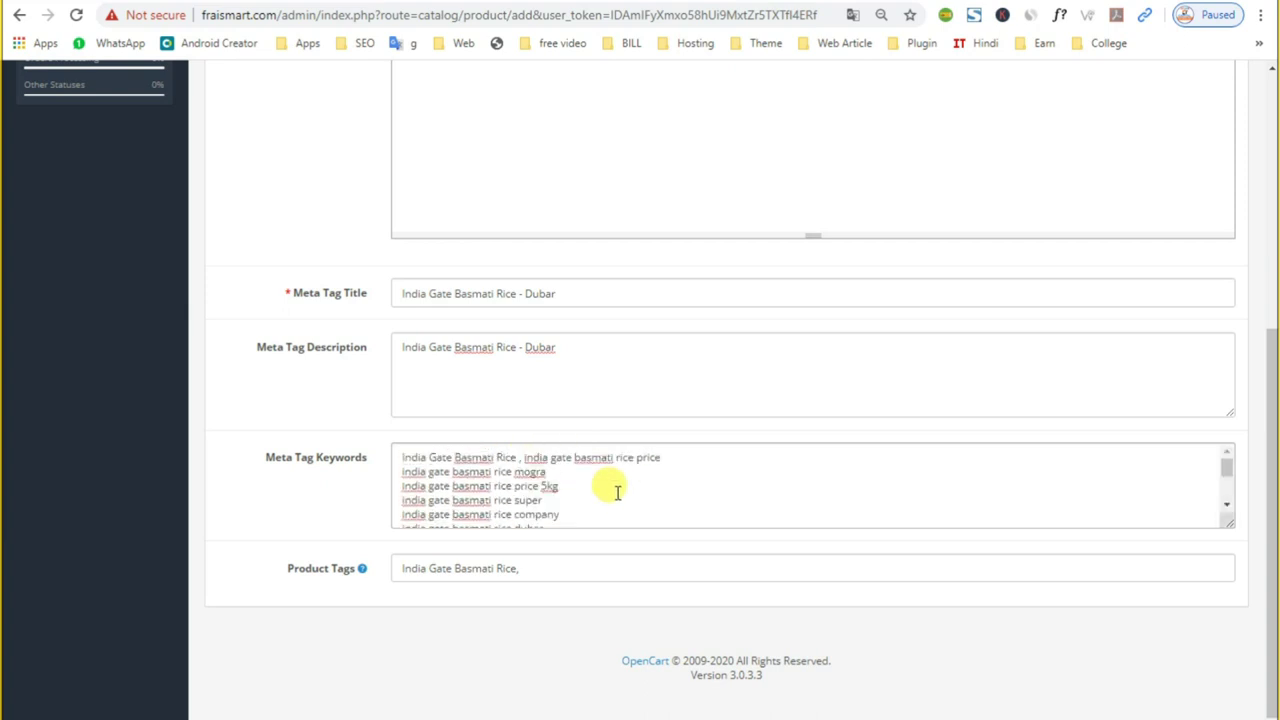
{"action": "scroll", "coordinate": [588, 555], "scroll_direction": "up", "scroll_amount": 2}
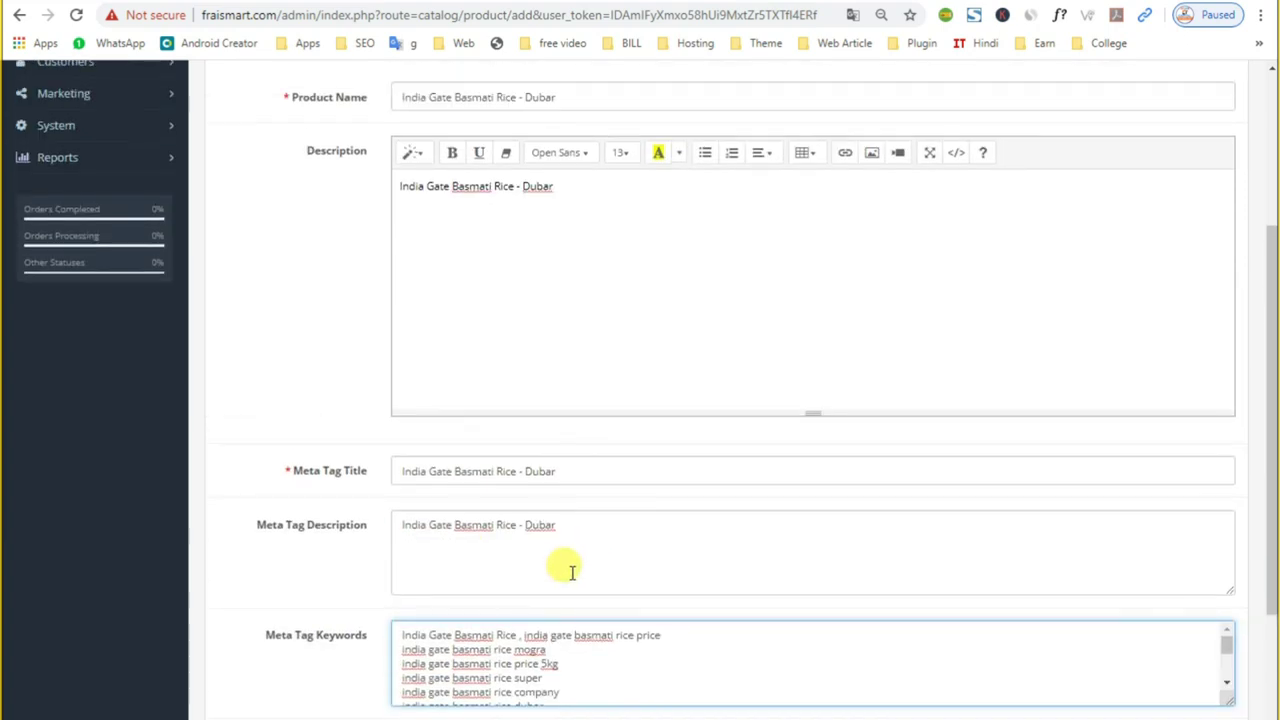
{"action": "scroll", "coordinate": [551, 559], "scroll_direction": "up", "scroll_amount": 3}
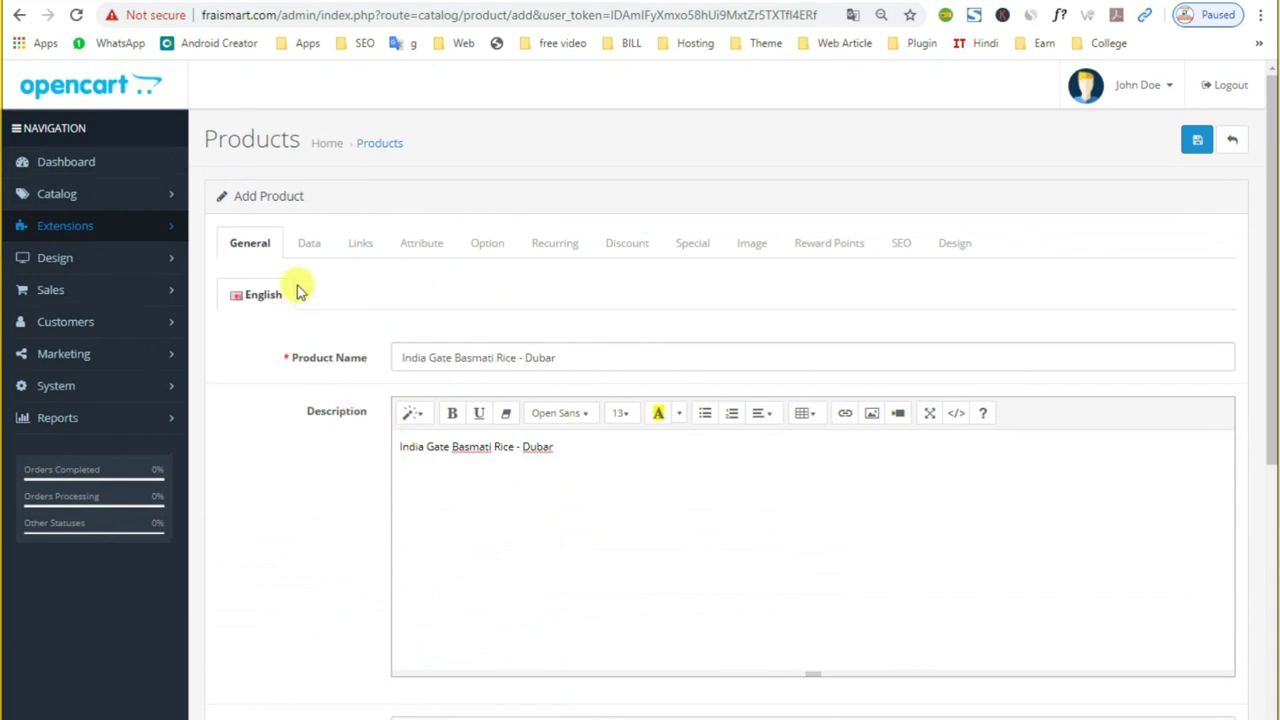
{"action": "left_click", "coordinate": [330, 244]}
{"action": "left_click", "coordinate": [453, 303]}
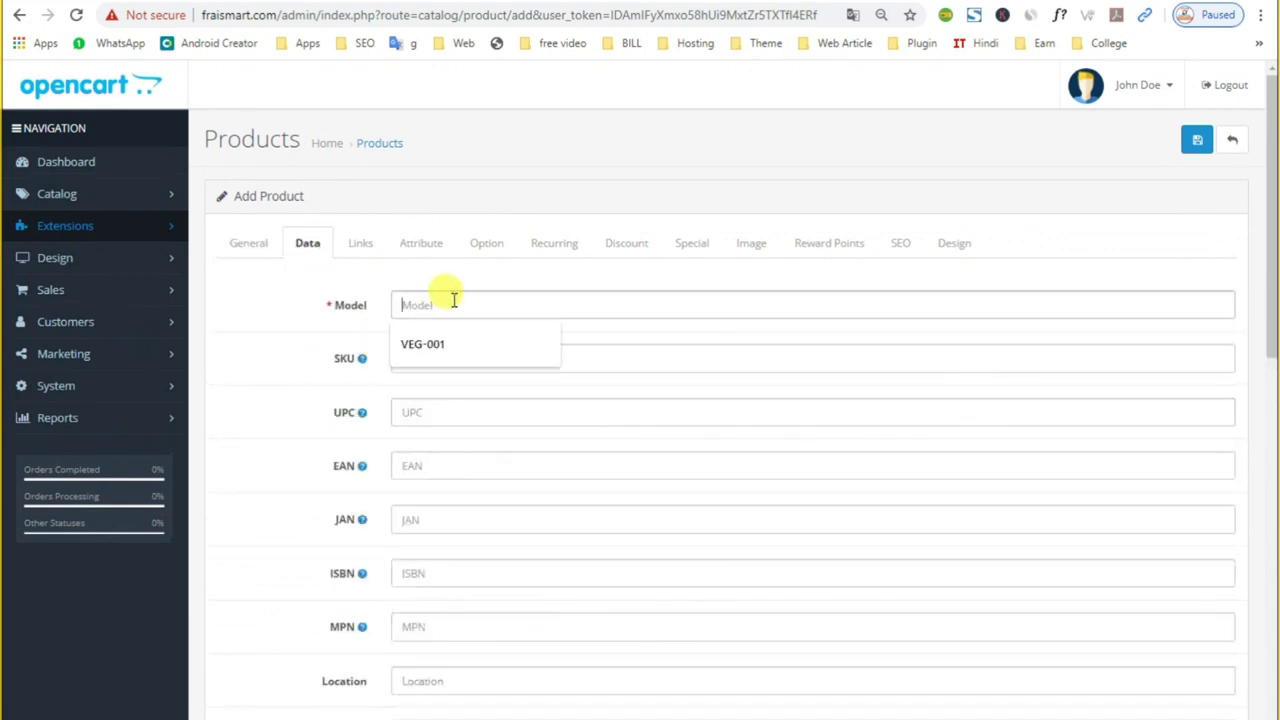
{"action": "key", "text": "alt+Tab"}
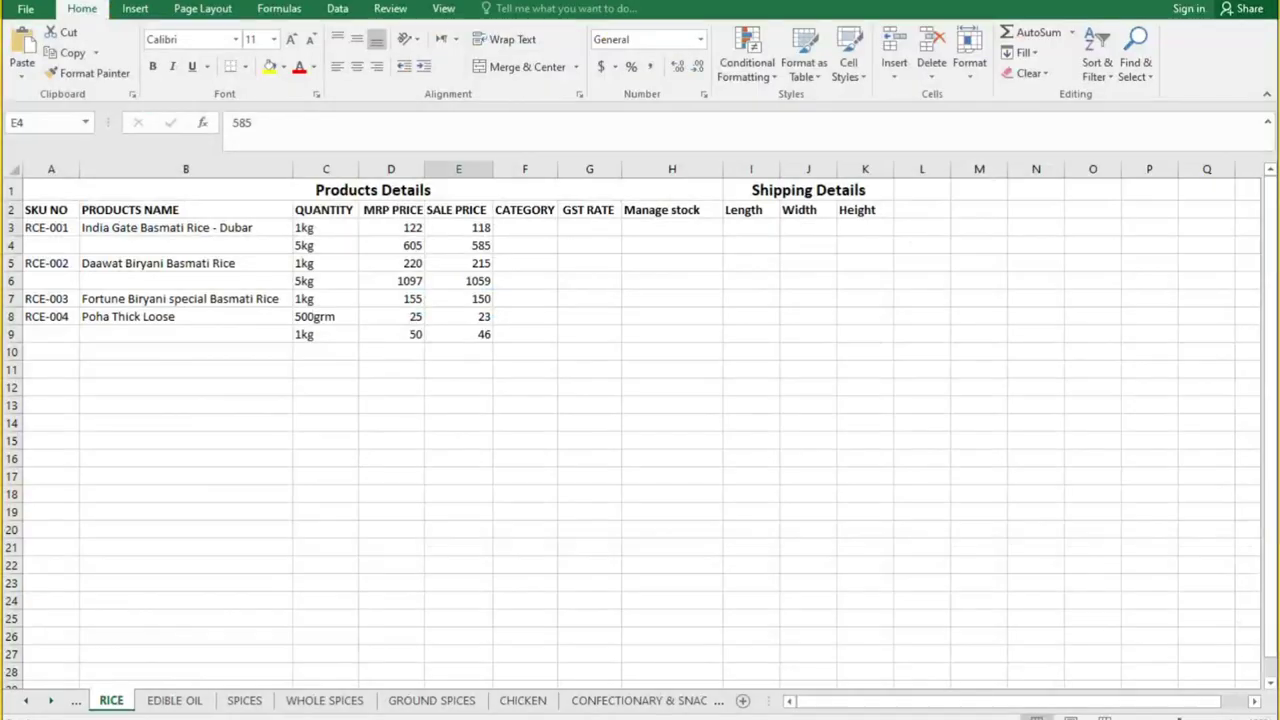
{"action": "left_click", "coordinate": [48, 229]}
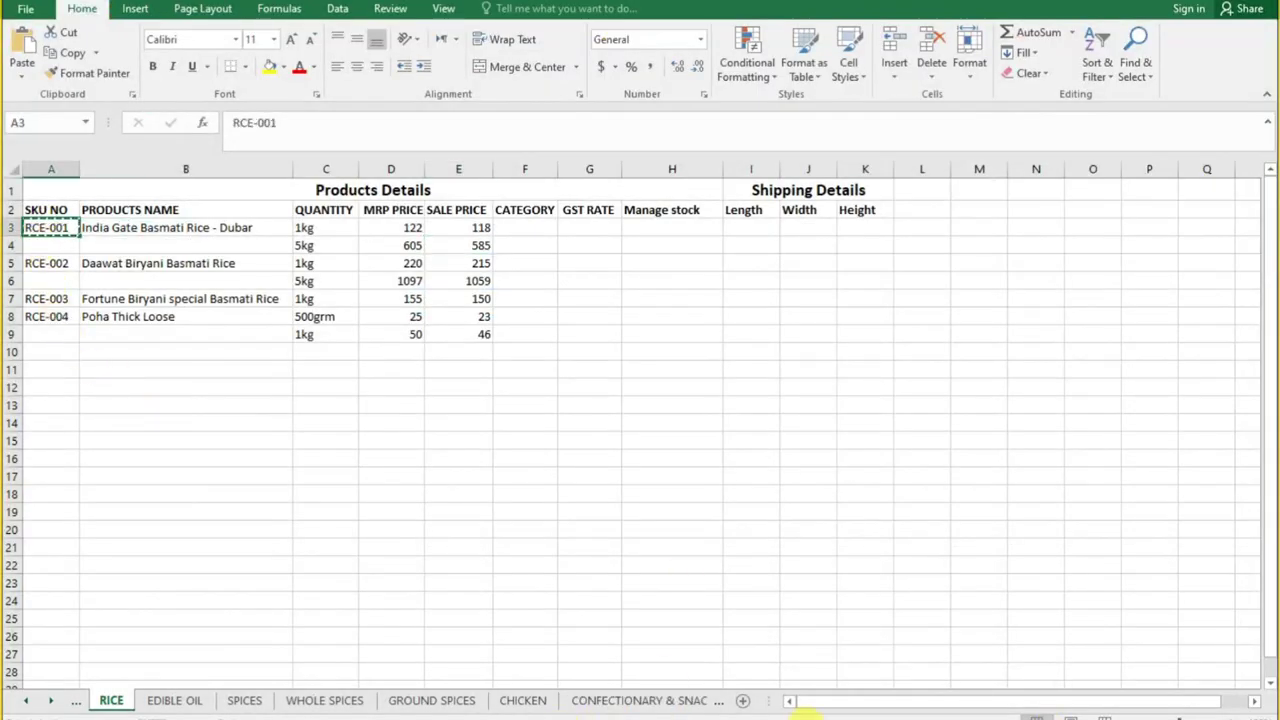
{"action": "left_click", "coordinate": [872, 696]}
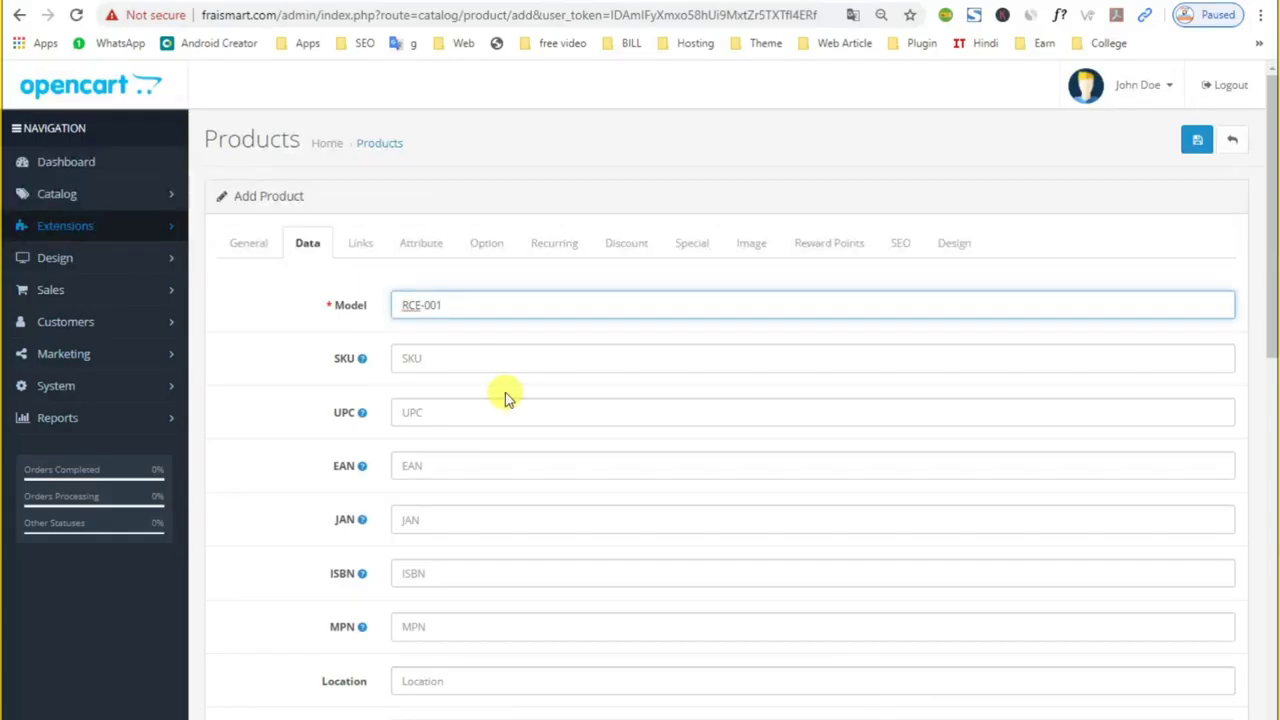
Step: Go to the Price field and dismiss its autofill suggestion
{"action": "scroll", "coordinate": [480, 543], "scroll_direction": "down", "scroll_amount": 3}
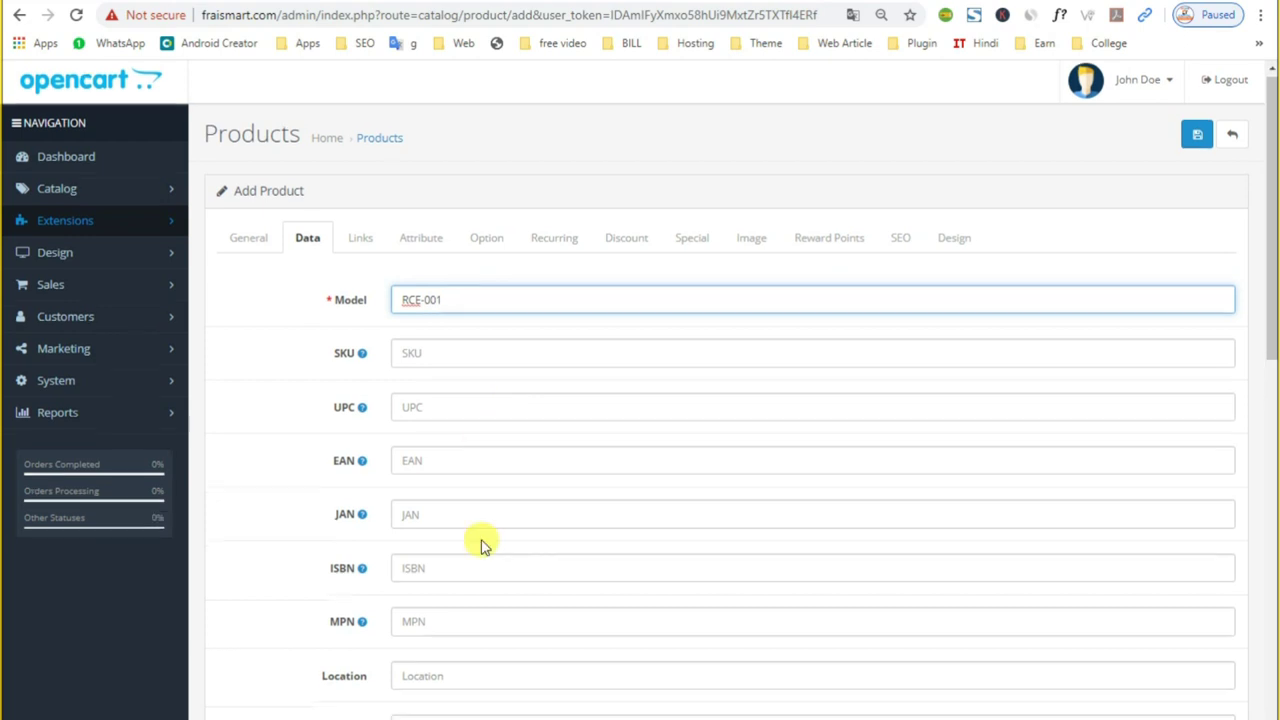
{"action": "left_click", "coordinate": [447, 465]}
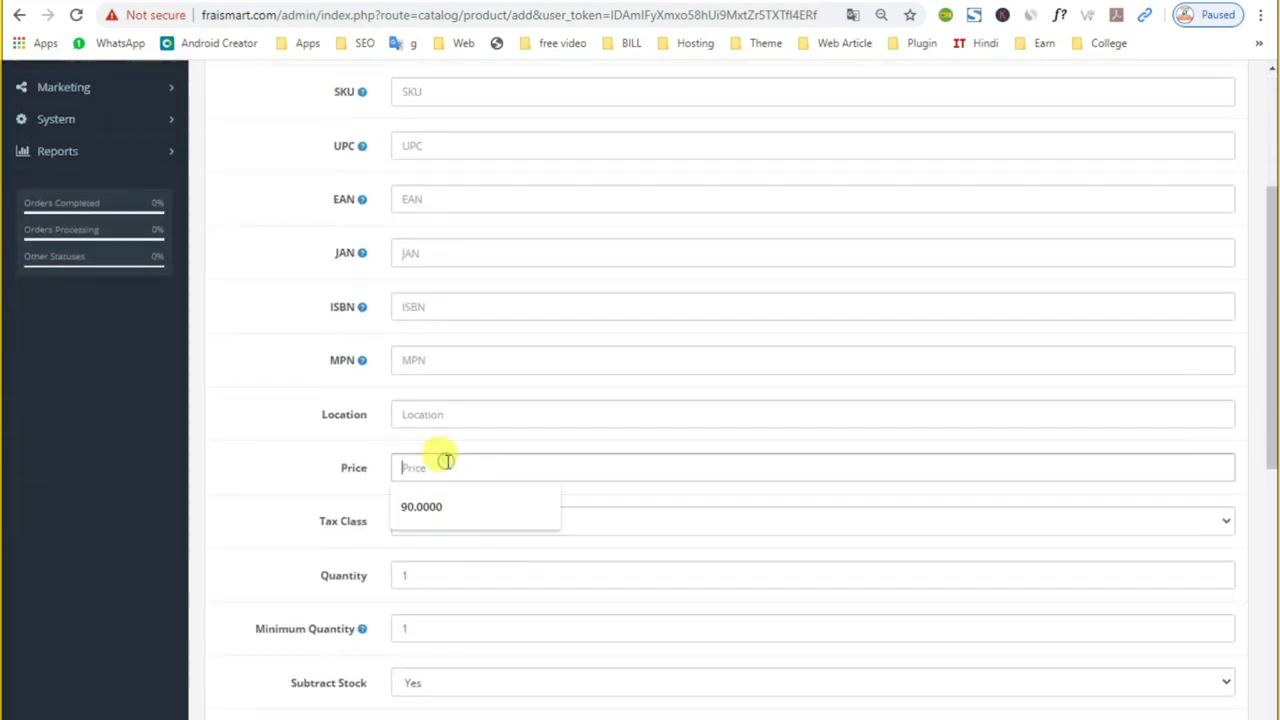
{"action": "left_click", "coordinate": [386, 478]}
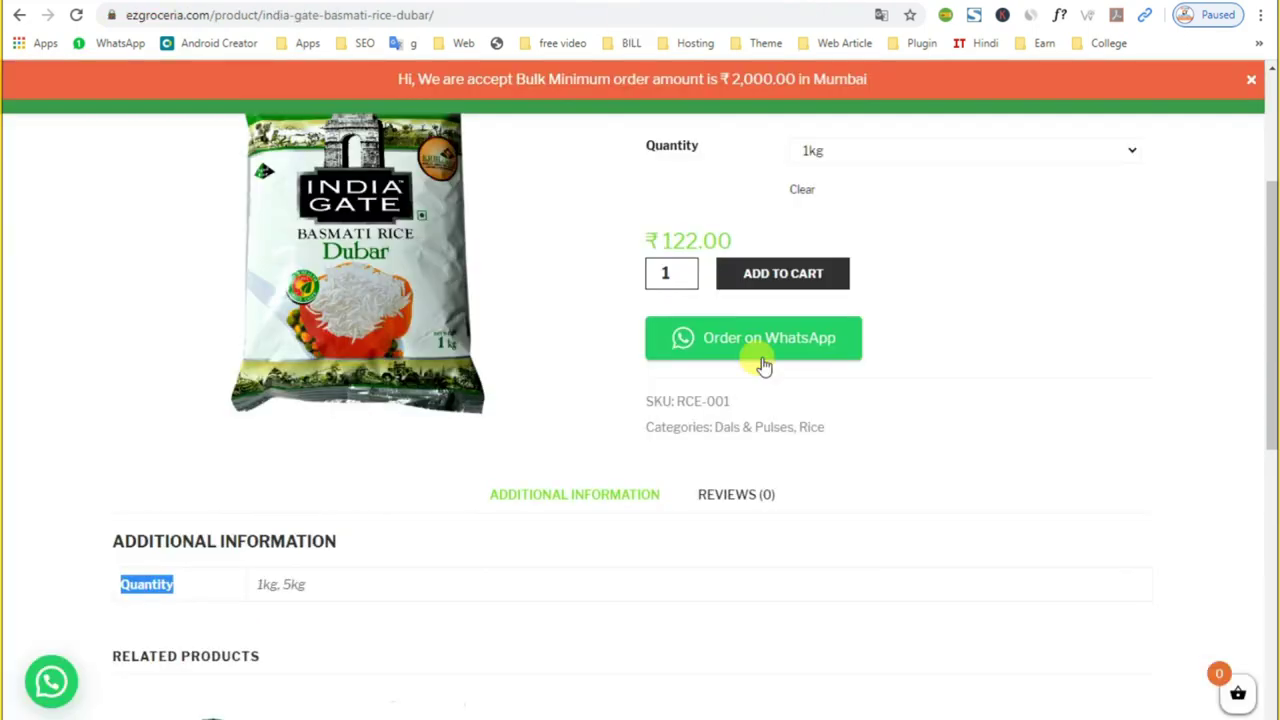
Step: Read the Dubar rice pack prices on ezgroceria: 5kg ₹605.00, 1kg ₹122.00
{"action": "scroll", "coordinate": [800, 330], "scroll_direction": "up", "scroll_amount": 2}
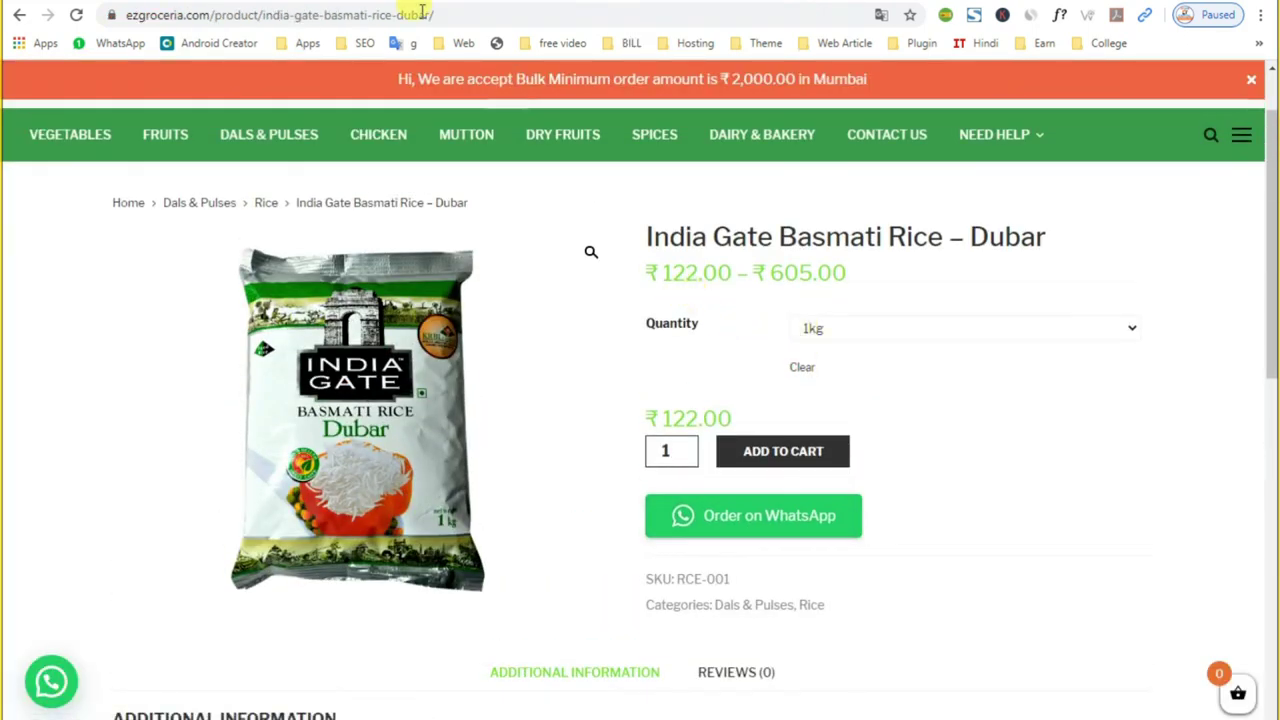
{"action": "left_click", "coordinate": [843, 337]}
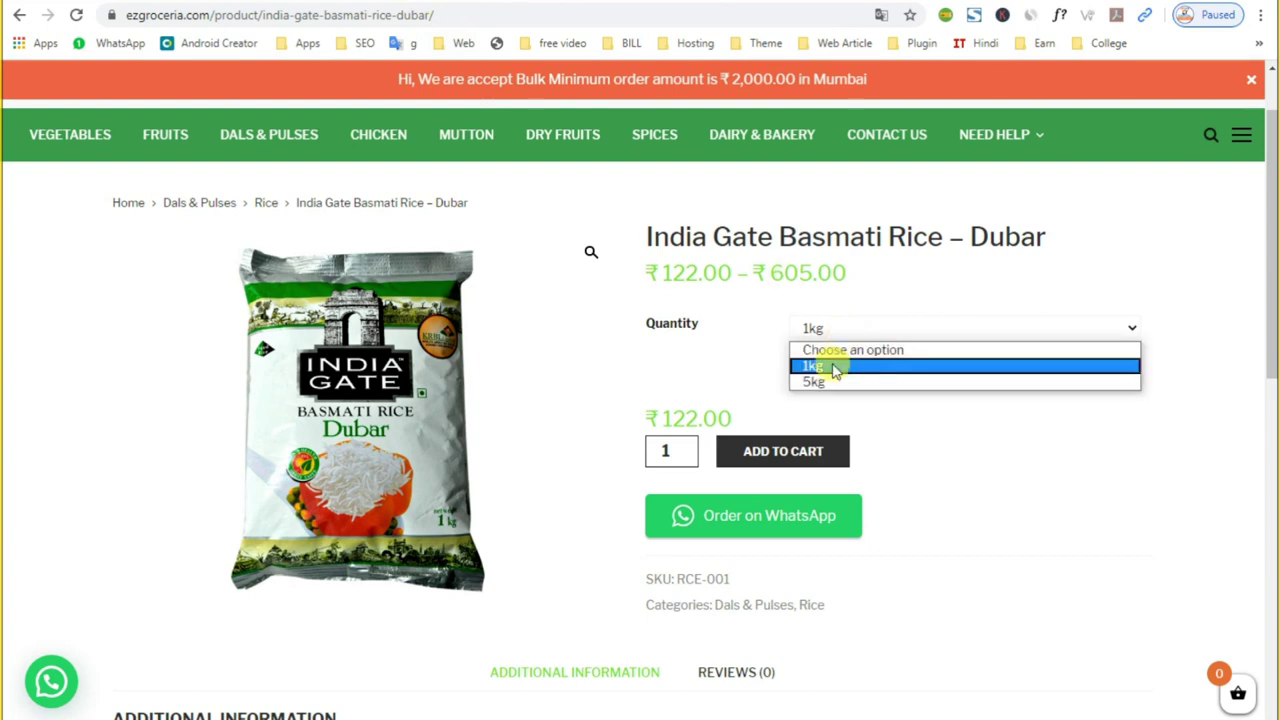
{"action": "left_click", "coordinate": [824, 378]}
{"action": "left_click", "coordinate": [828, 341]}
{"action": "left_click", "coordinate": [836, 363]}
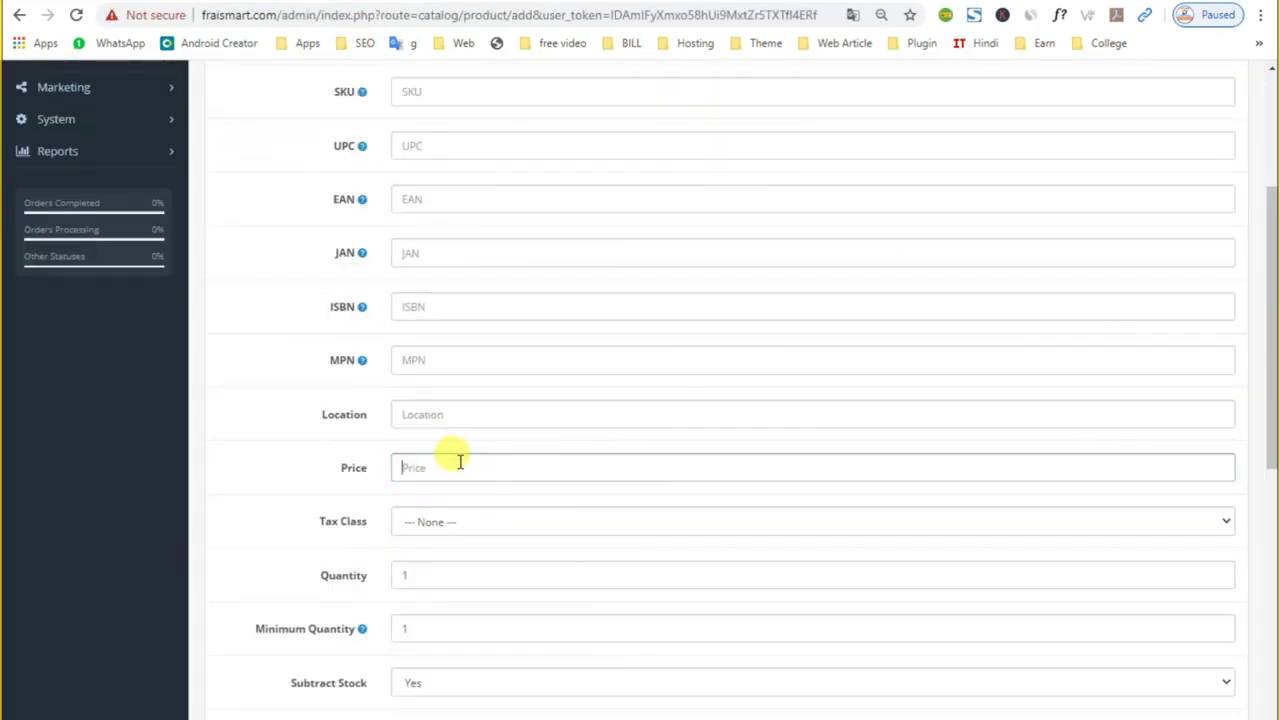
Step: Review the tax class options and leave Tax Class set to None
{"action": "scroll", "coordinate": [459, 462], "scroll_direction": "down", "scroll_amount": 1}
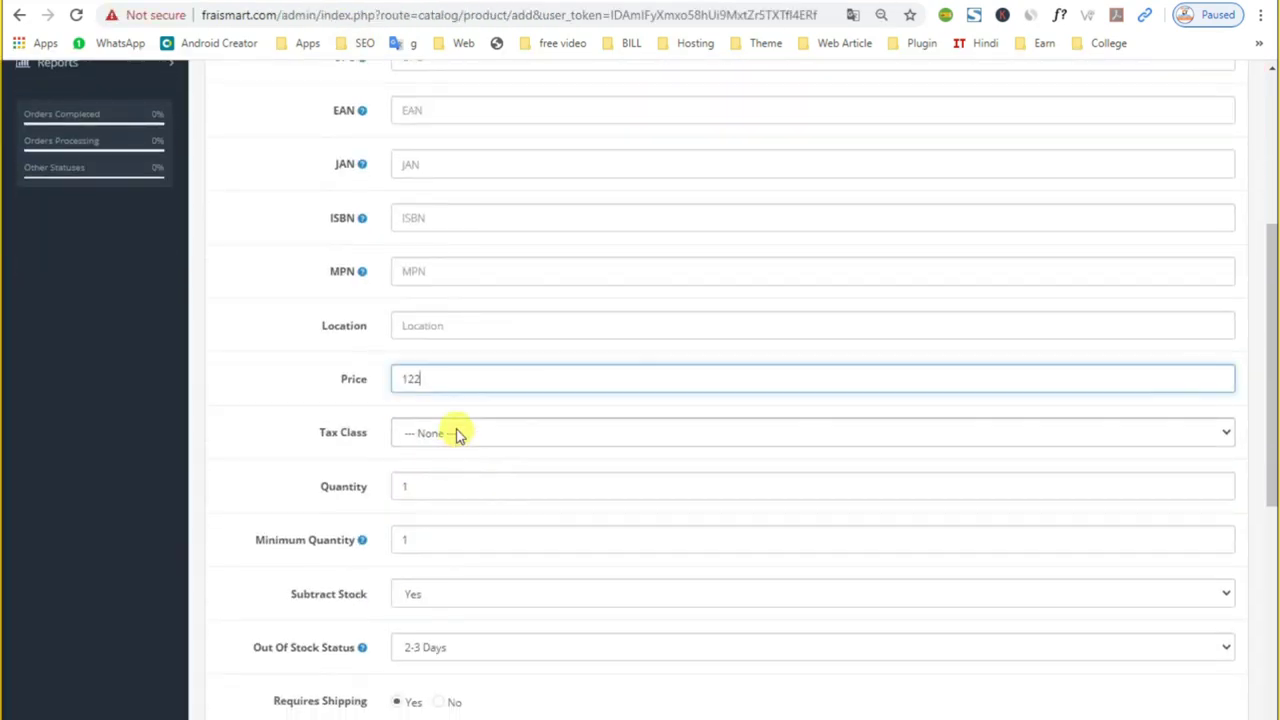
{"action": "left_click", "coordinate": [457, 432]}
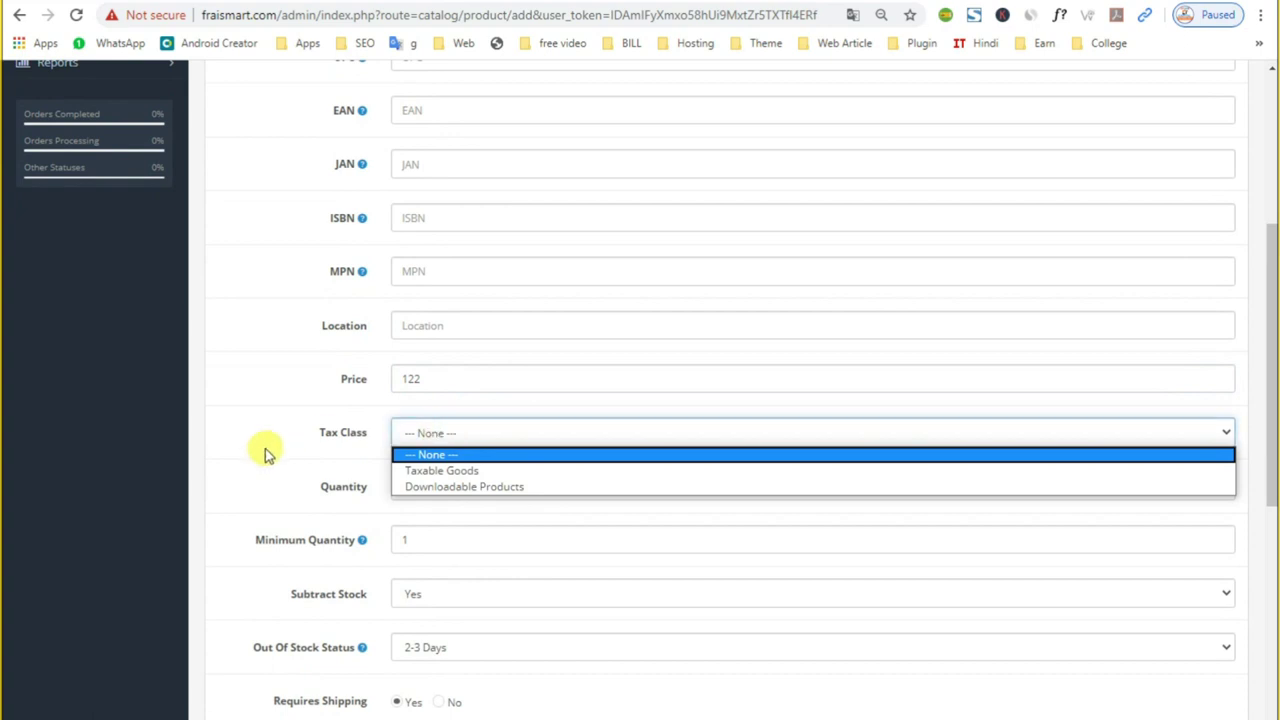
{"action": "left_click", "coordinate": [263, 450]}
{"action": "left_click", "coordinate": [496, 433]}
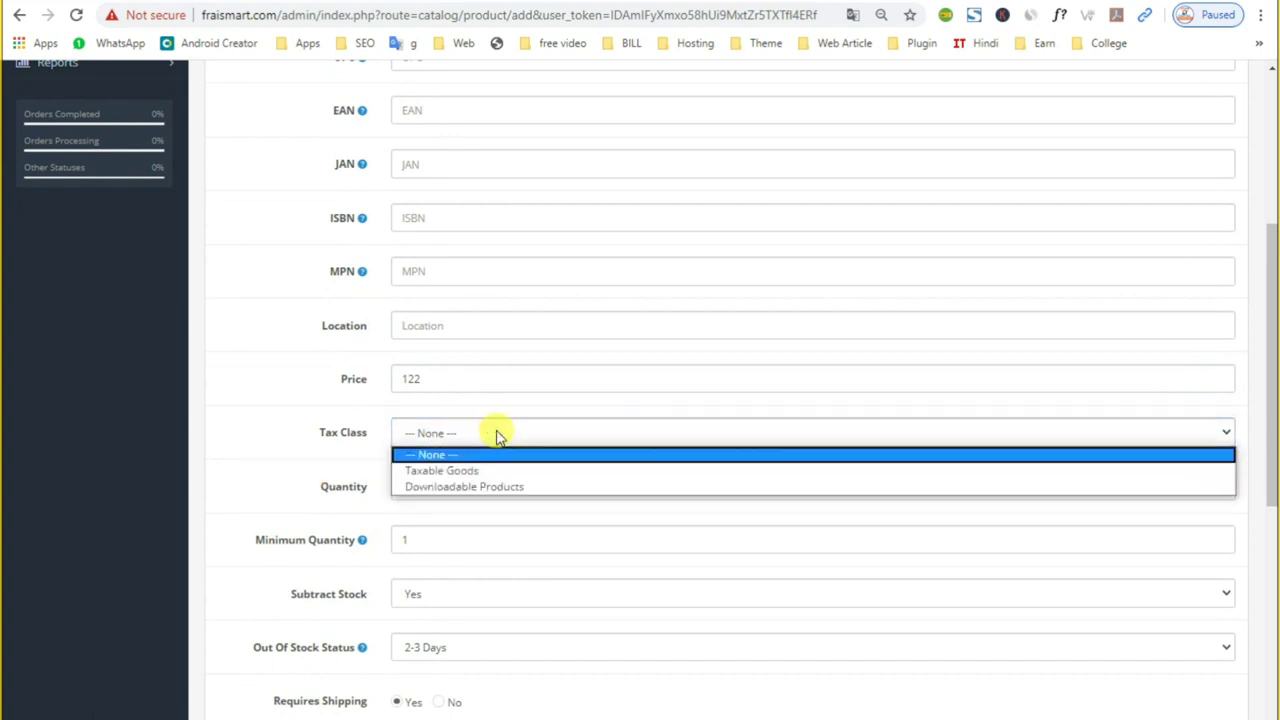
{"action": "left_click", "coordinate": [230, 414]}
{"action": "left_click", "coordinate": [426, 432]}
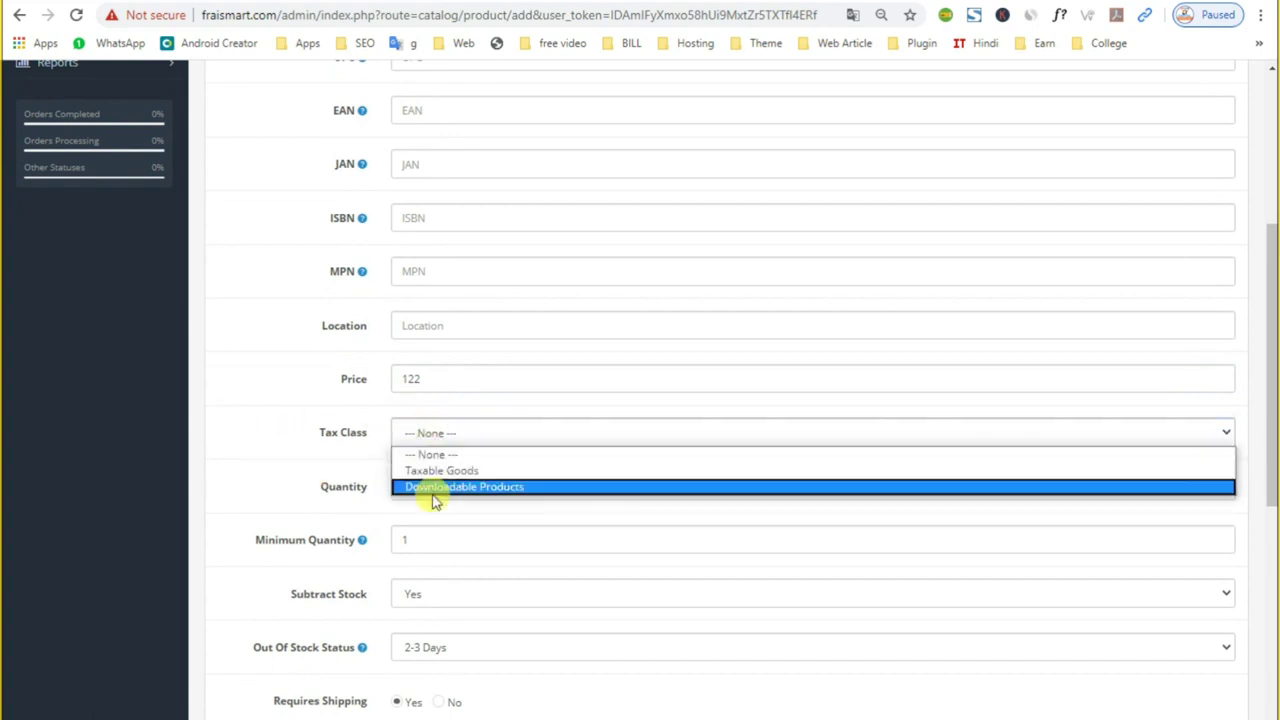
{"action": "left_click", "coordinate": [246, 420]}
{"action": "scroll", "coordinate": [332, 430], "scroll_direction": "down", "scroll_amount": 1}
Step: Set the product quantity to 100 and the minimum quantity to 1
{"action": "left_click", "coordinate": [456, 404]}
{"action": "left_click", "coordinate": [309, 396]}
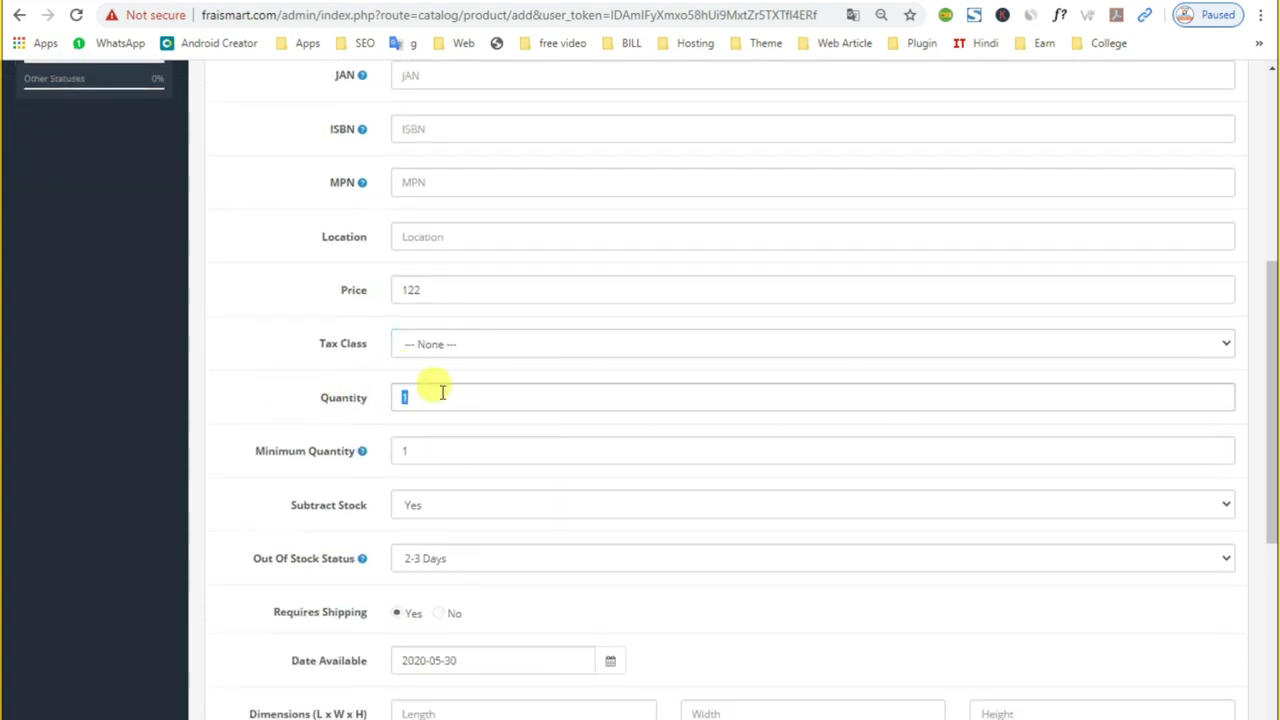
{"action": "left_click", "coordinate": [309, 391]}
{"action": "scroll", "coordinate": [309, 391], "scroll_direction": "down", "scroll_amount": 2}
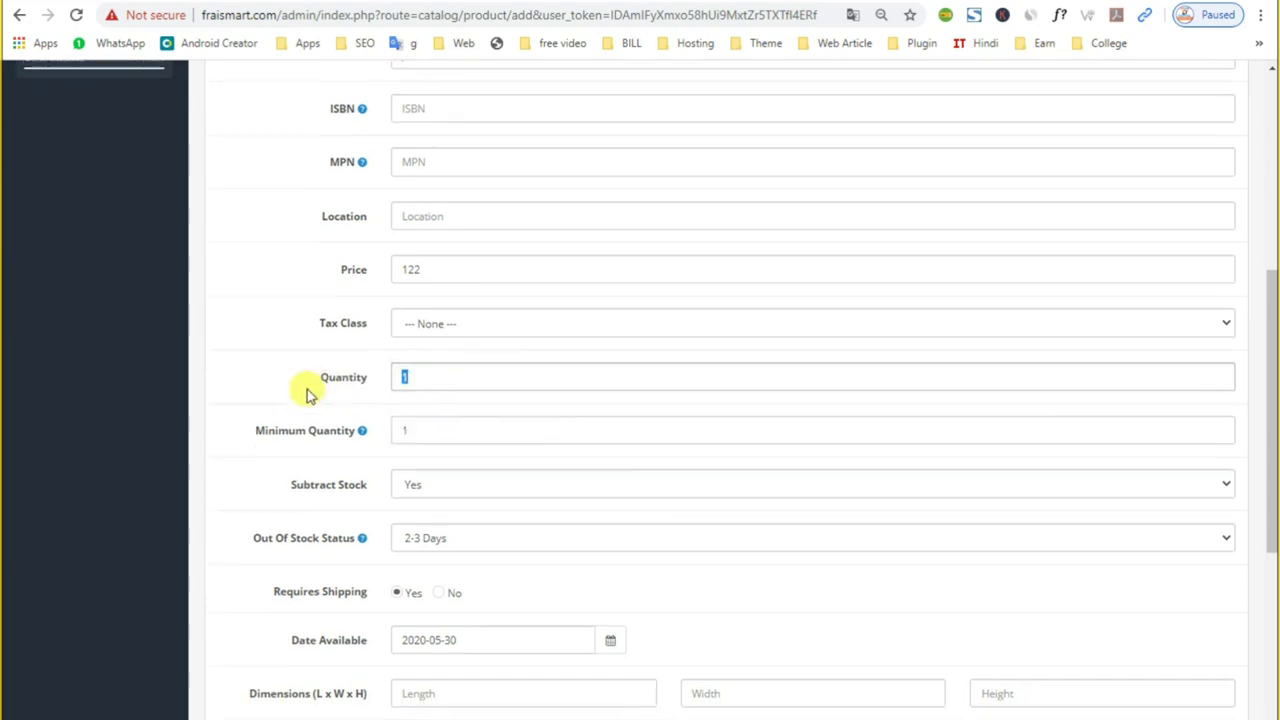
{"action": "key", "text": "BackSpace"}
{"action": "left_click", "coordinate": [428, 277]}
{"action": "key", "text": "BackSpace"}
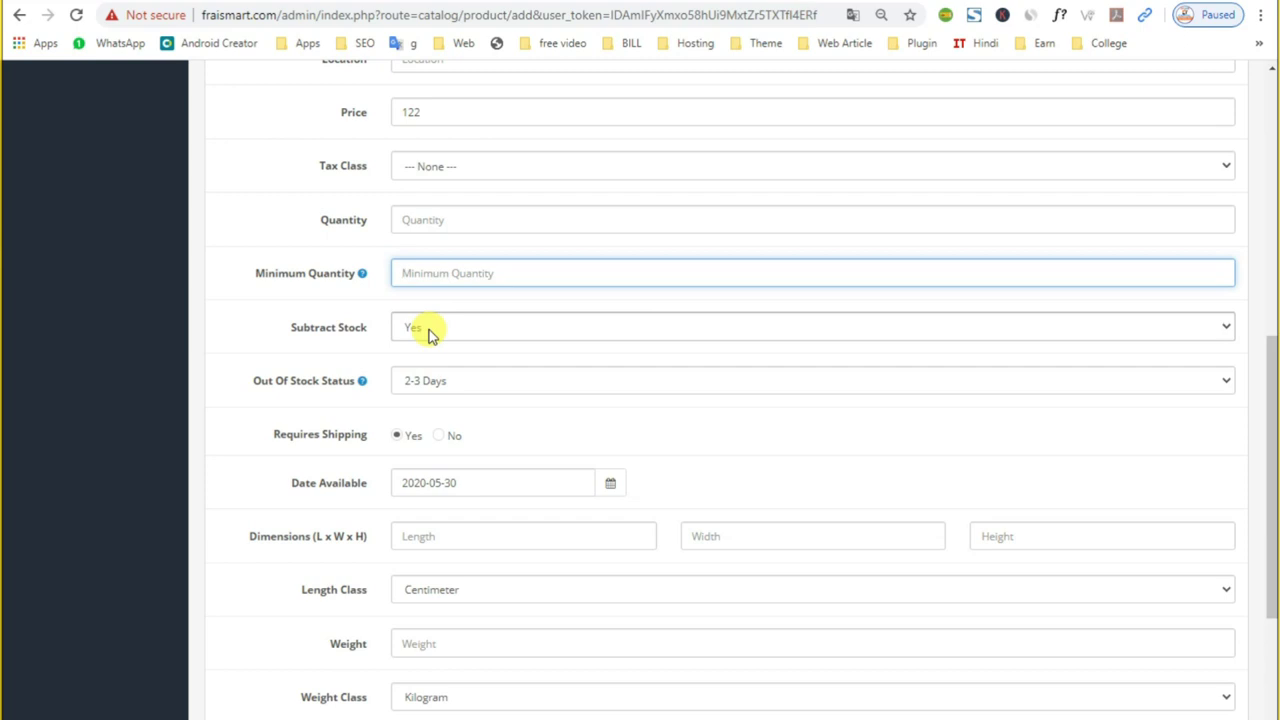
{"action": "left_click", "coordinate": [426, 220]}
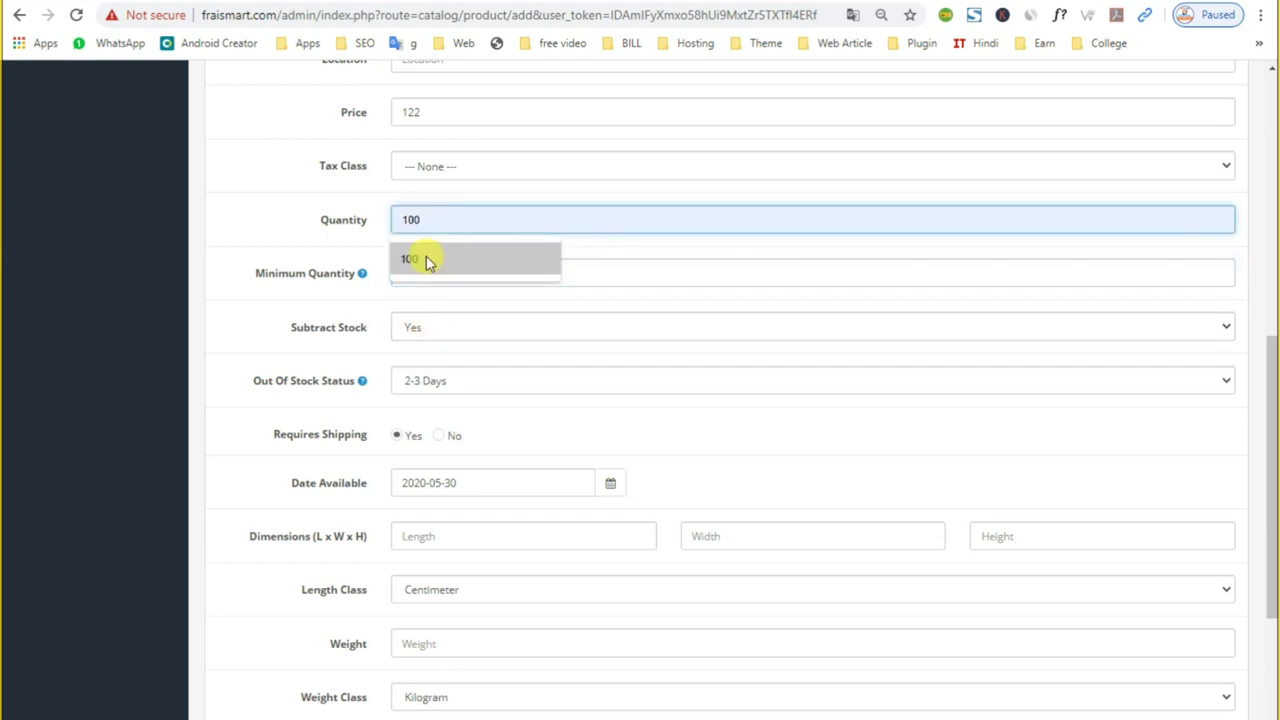
{"action": "left_click", "coordinate": [428, 261]}
{"action": "left_click", "coordinate": [418, 270]}
{"action": "left_click", "coordinate": [424, 315]}
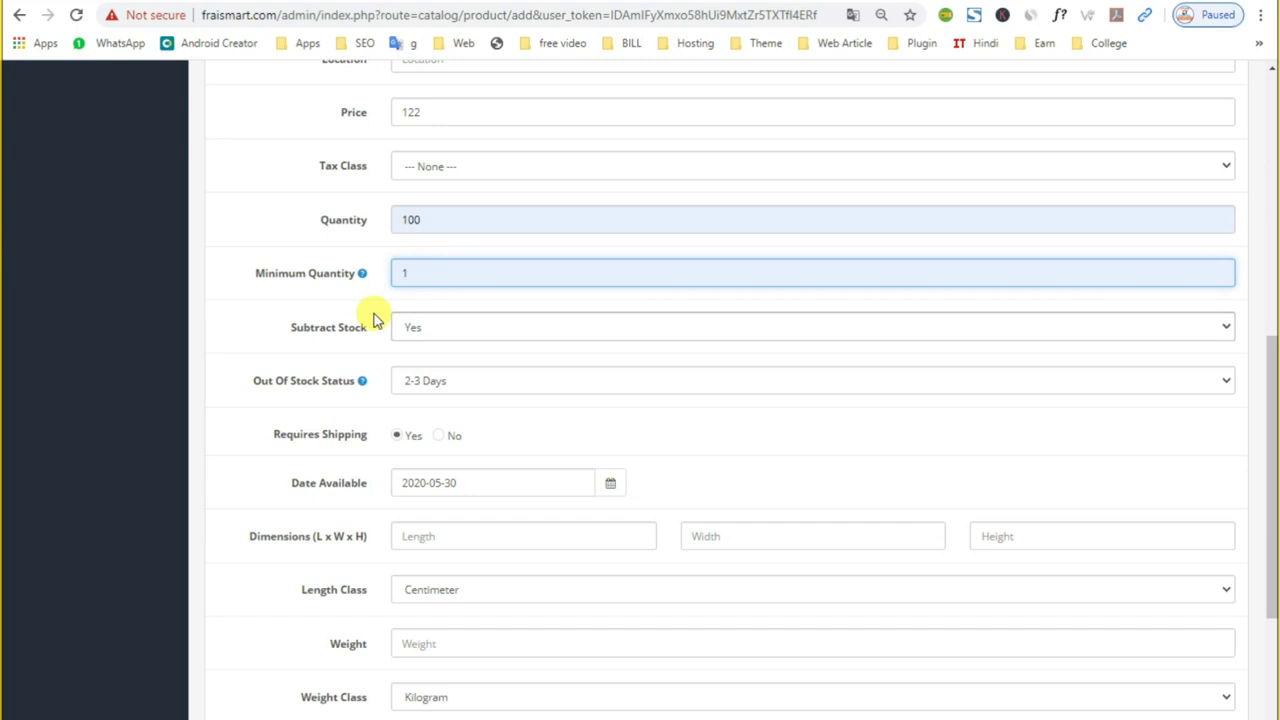
Step: Keep Subtract Stock at Yes and set Out Of Stock Status to Notify me
{"action": "left_click", "coordinate": [440, 330]}
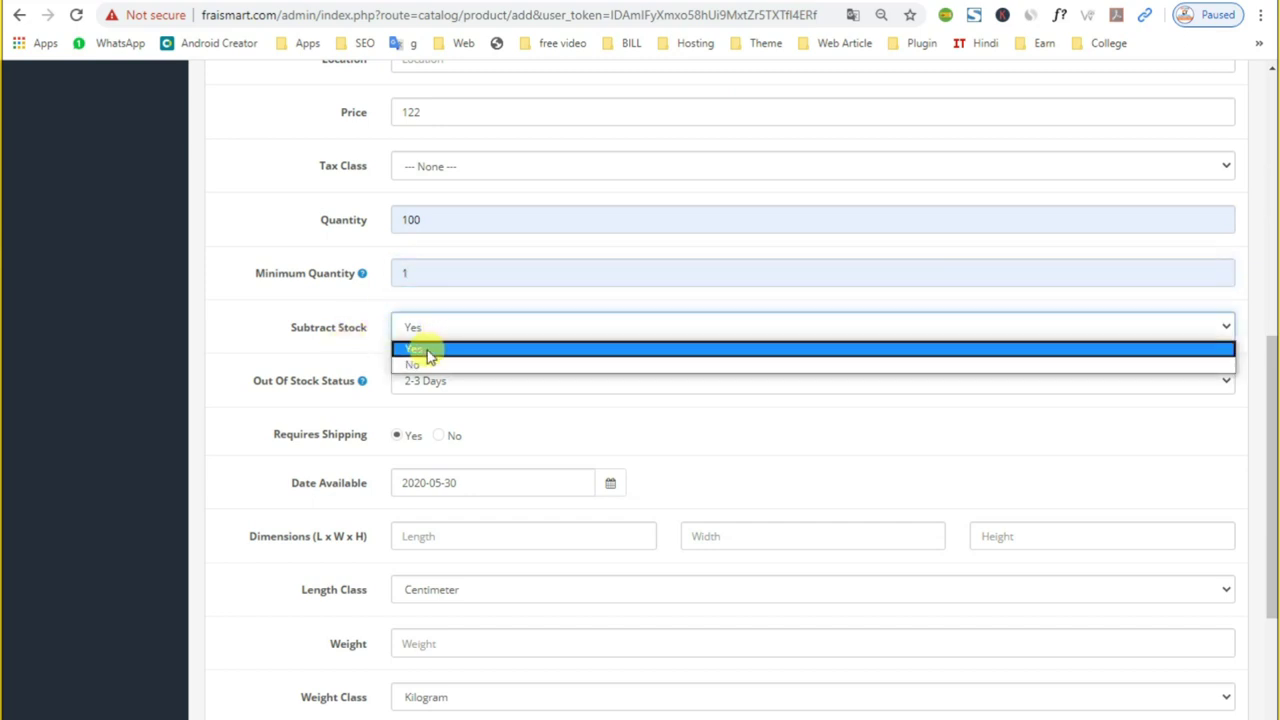
{"action": "left_click", "coordinate": [426, 349]}
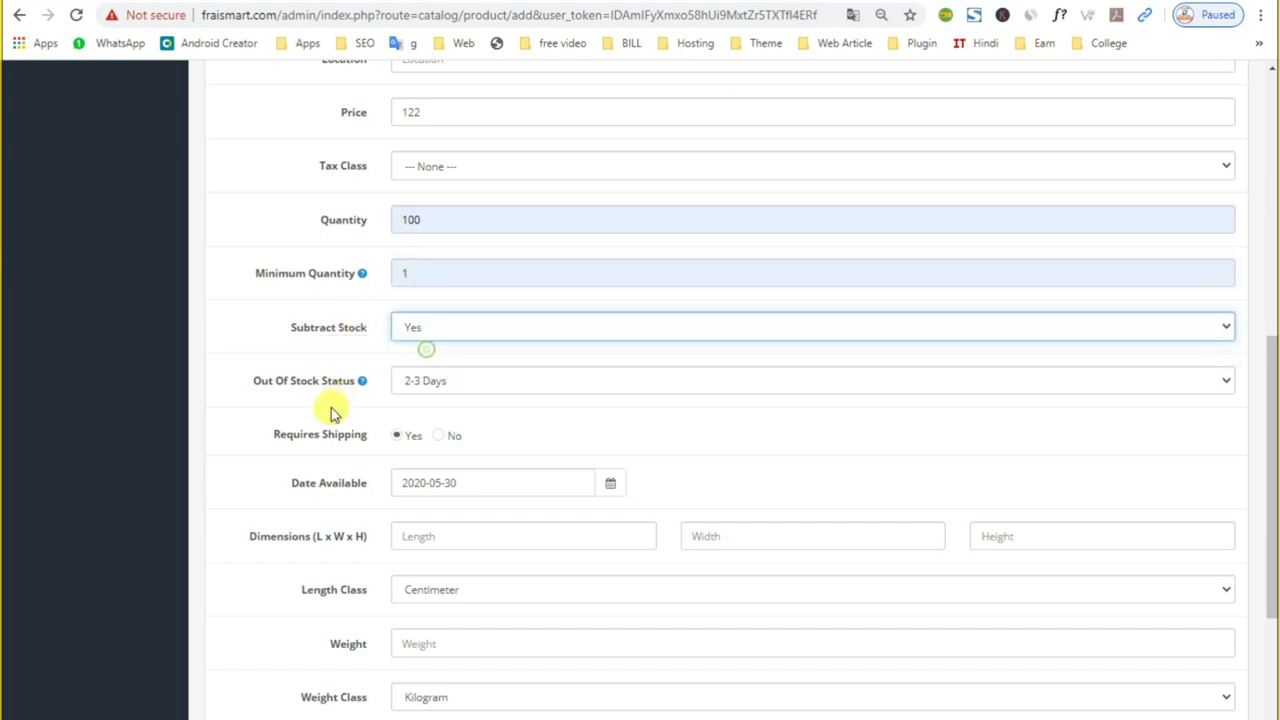
{"action": "left_click", "coordinate": [490, 381]}
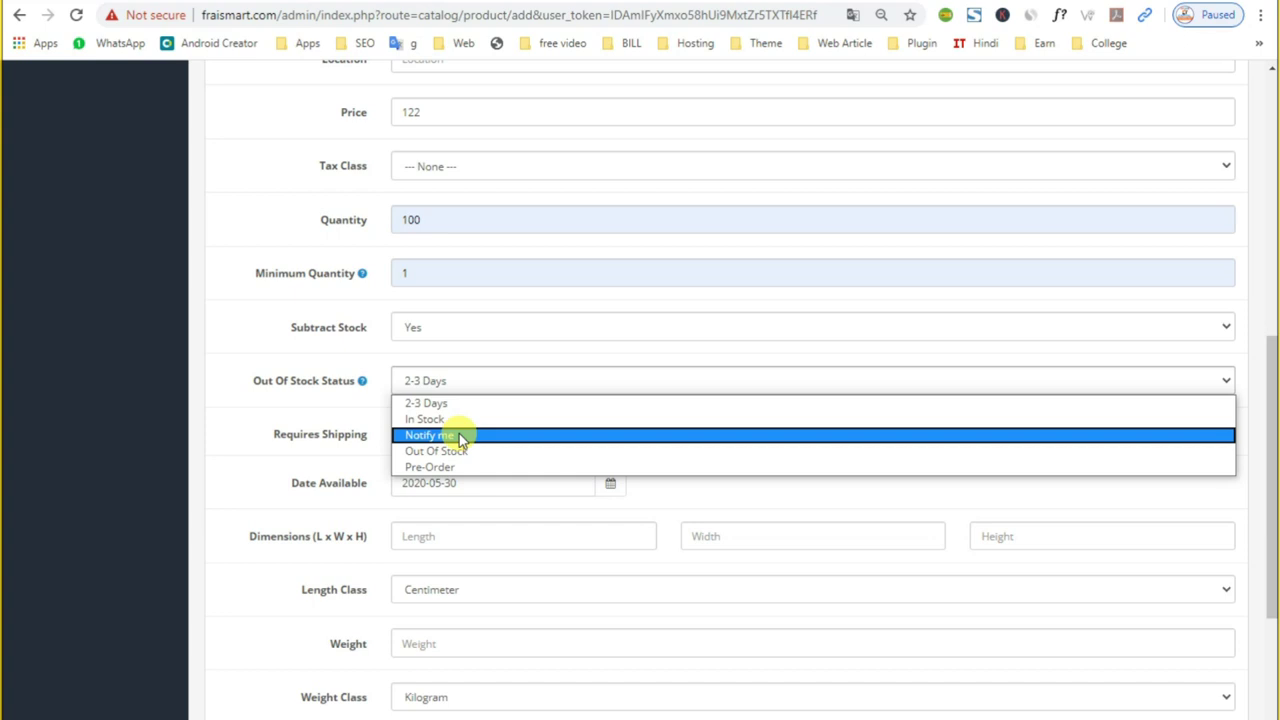
{"action": "left_click", "coordinate": [462, 437]}
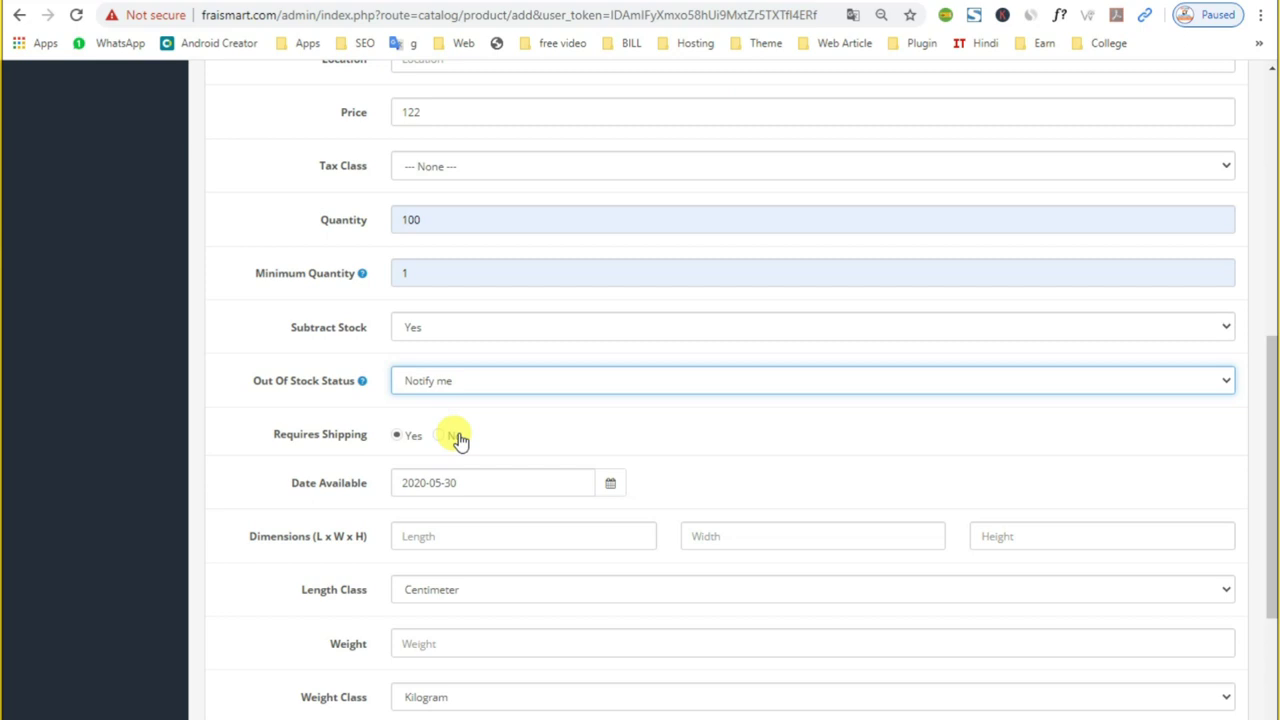
Step: Look over the Date Available, length dimension and Sort Order fields
{"action": "scroll", "coordinate": [458, 440], "scroll_direction": "down", "scroll_amount": 1}
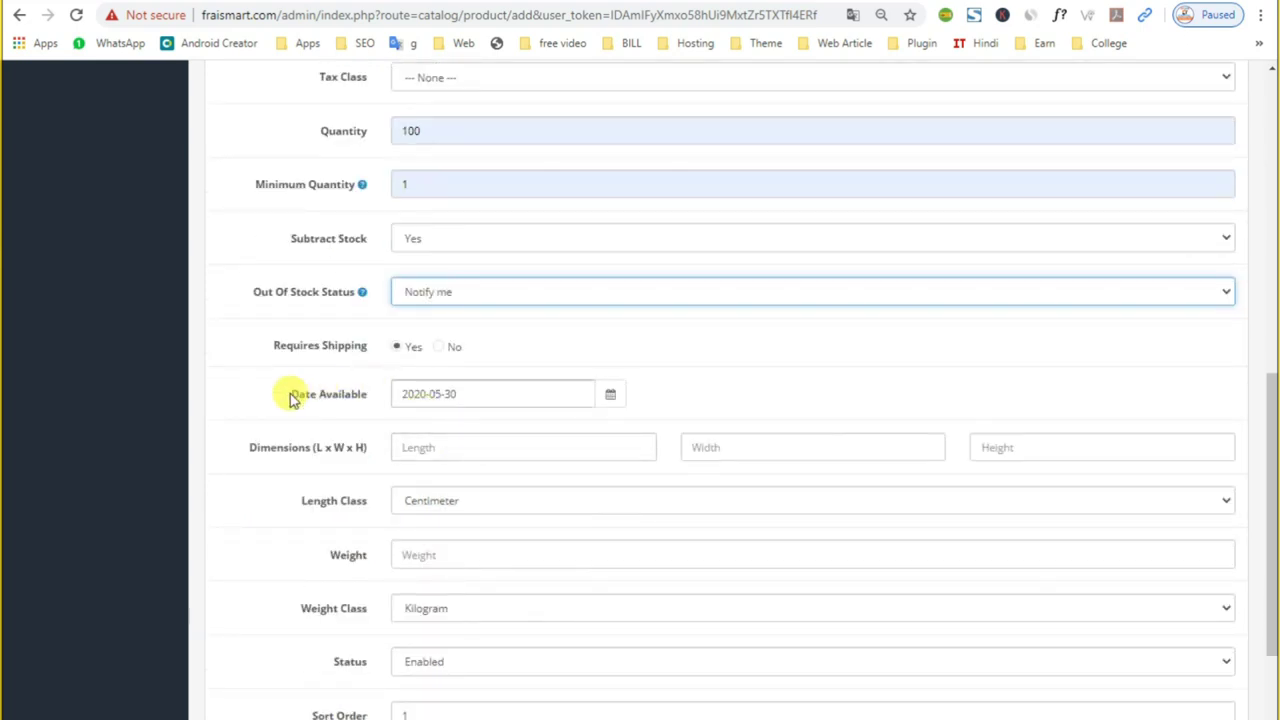
{"action": "left_click", "coordinate": [467, 393]}
{"action": "left_click", "coordinate": [458, 451]}
{"action": "scroll", "coordinate": [423, 494], "scroll_direction": "down", "scroll_amount": 2}
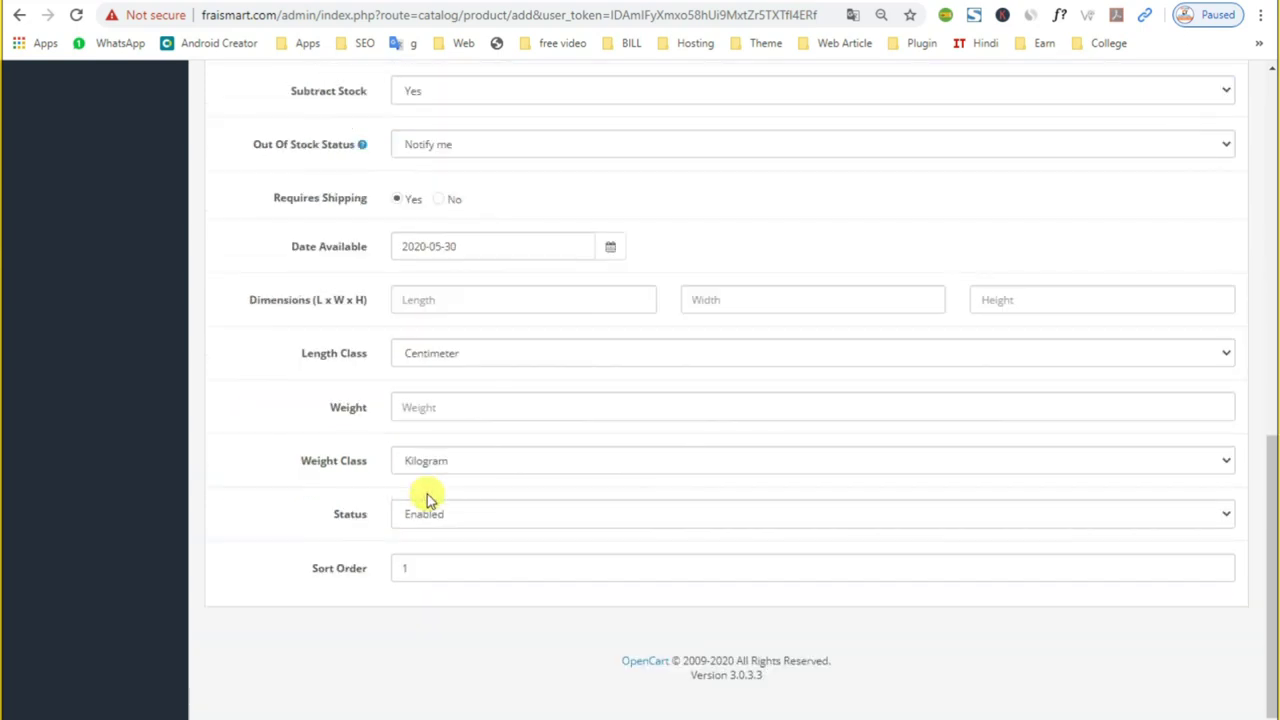
{"action": "left_click", "coordinate": [425, 566]}
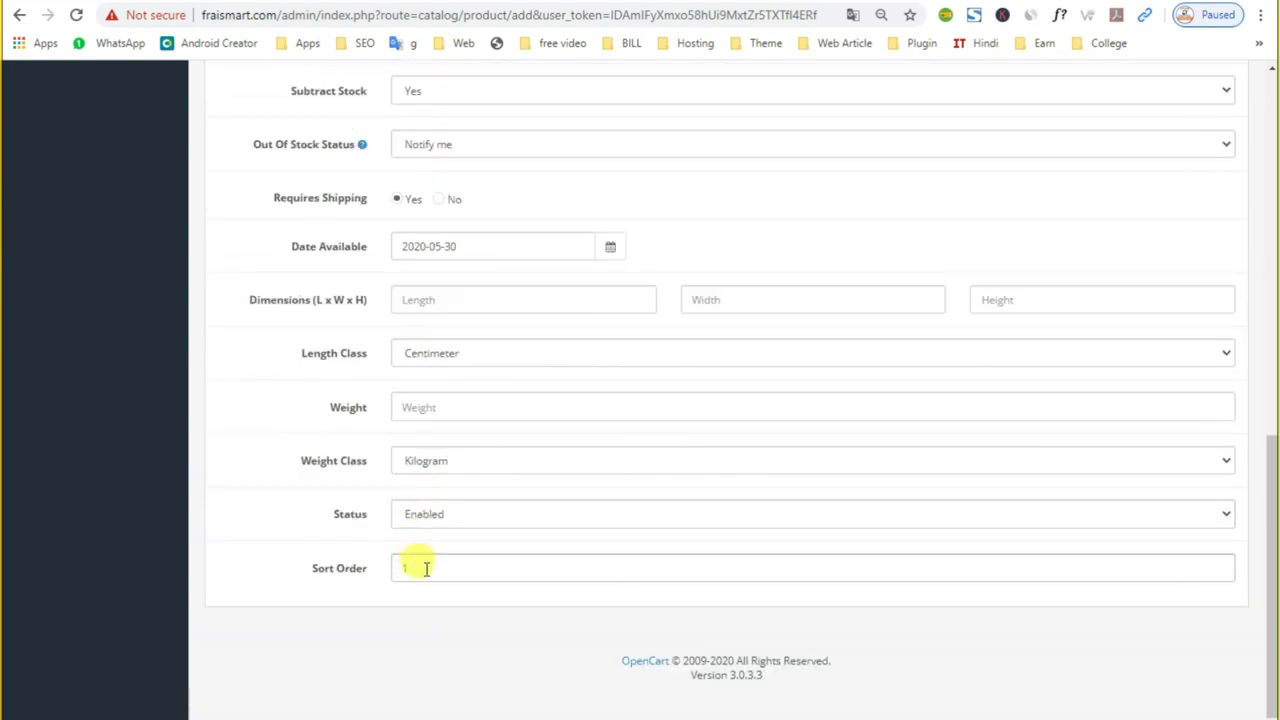
{"action": "scroll", "coordinate": [429, 500], "scroll_direction": "up", "scroll_amount": 15}
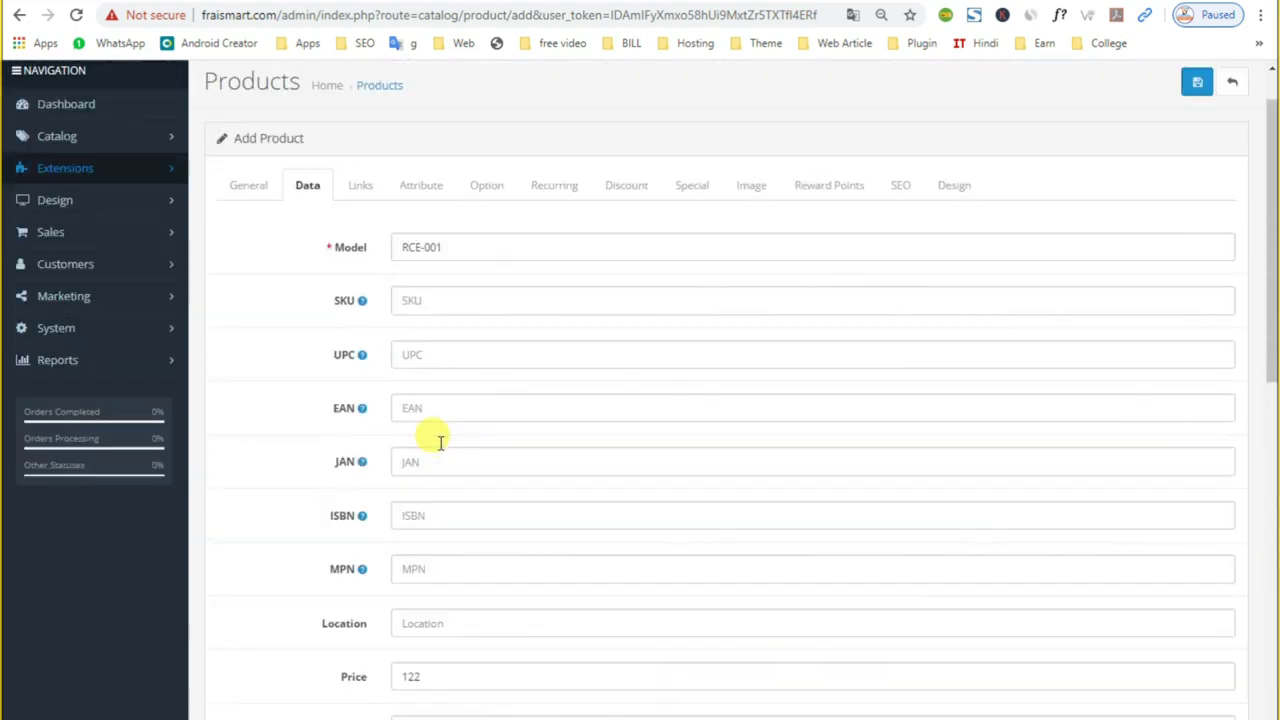
Step: On the Links tab, paste the brand name Dubar into the Manufacturer field
{"action": "left_click", "coordinate": [360, 243]}
{"action": "left_click", "coordinate": [440, 313]}
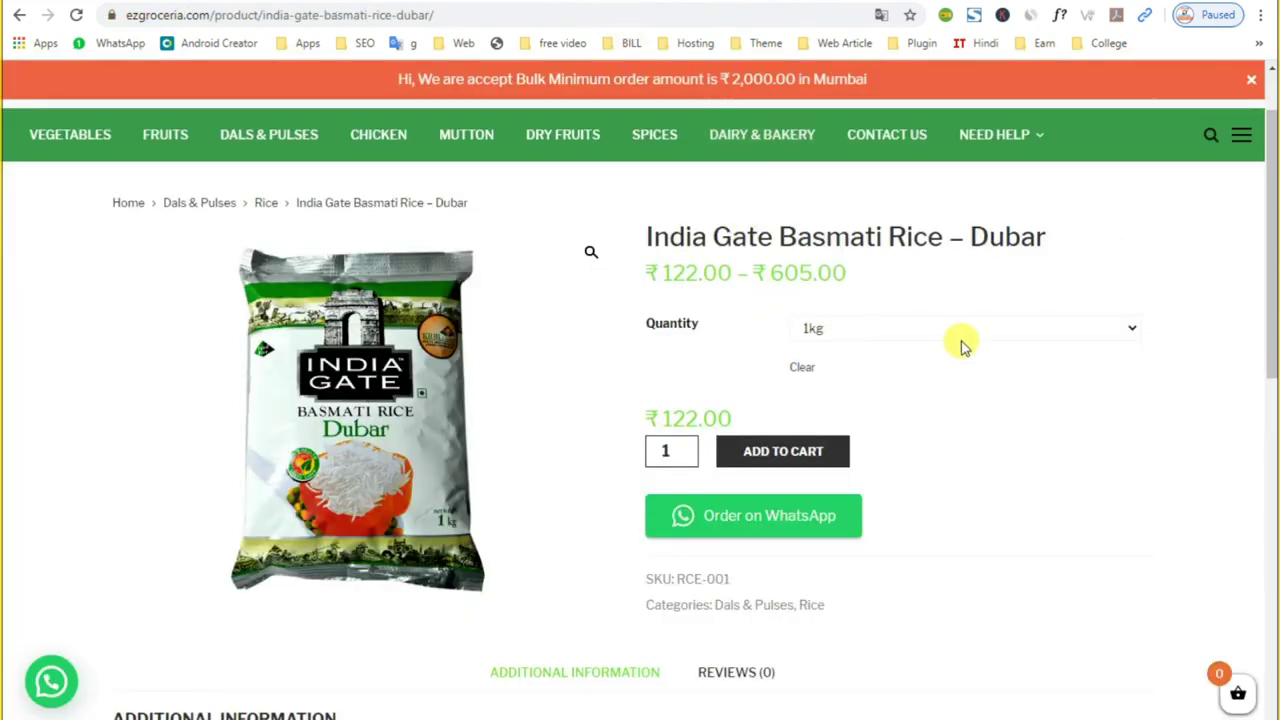
{"action": "left_click_drag", "start_coordinate": [968, 237], "coordinate": [1046, 237]}
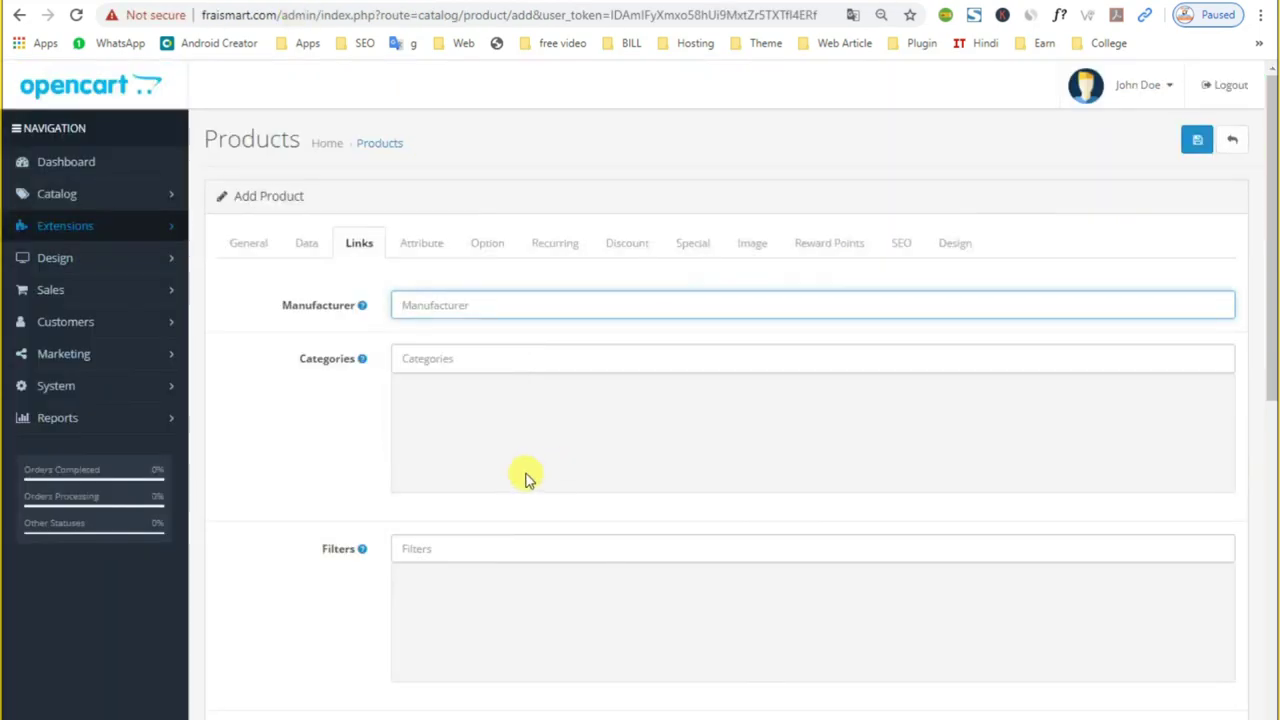
{"action": "type", "text": "RCE-001"}
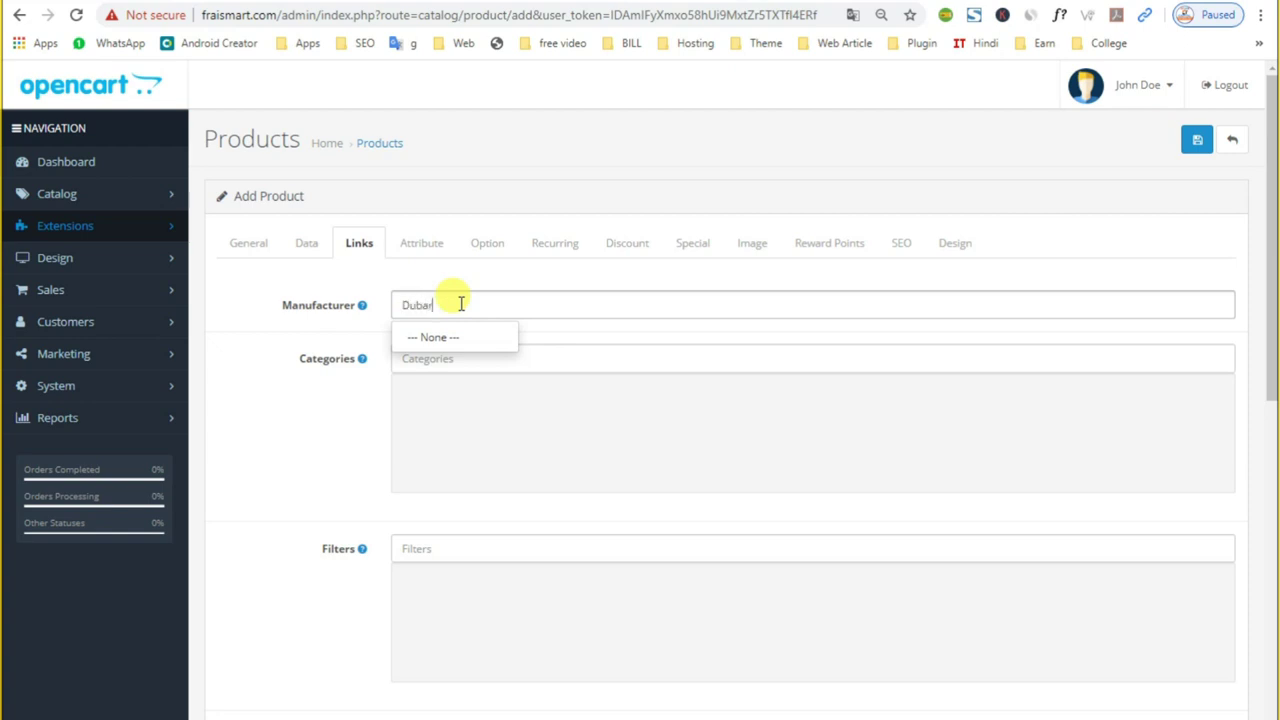
Step: Set Manufacturer to Dubar and add the Packet Size > 1kg-5kg filter
{"action": "left_click", "coordinate": [634, 446]}
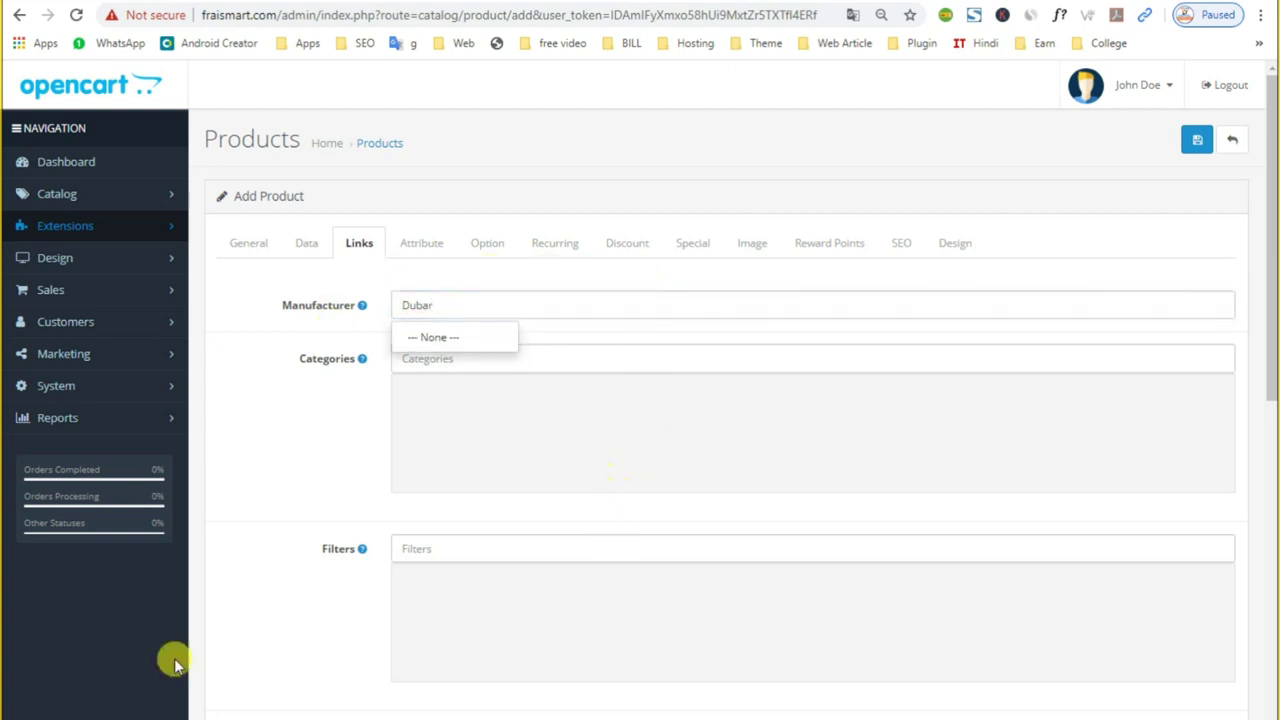
{"action": "scroll", "coordinate": [174, 658], "scroll_direction": "down", "scroll_amount": 4}
{"action": "left_click", "coordinate": [423, 190]}
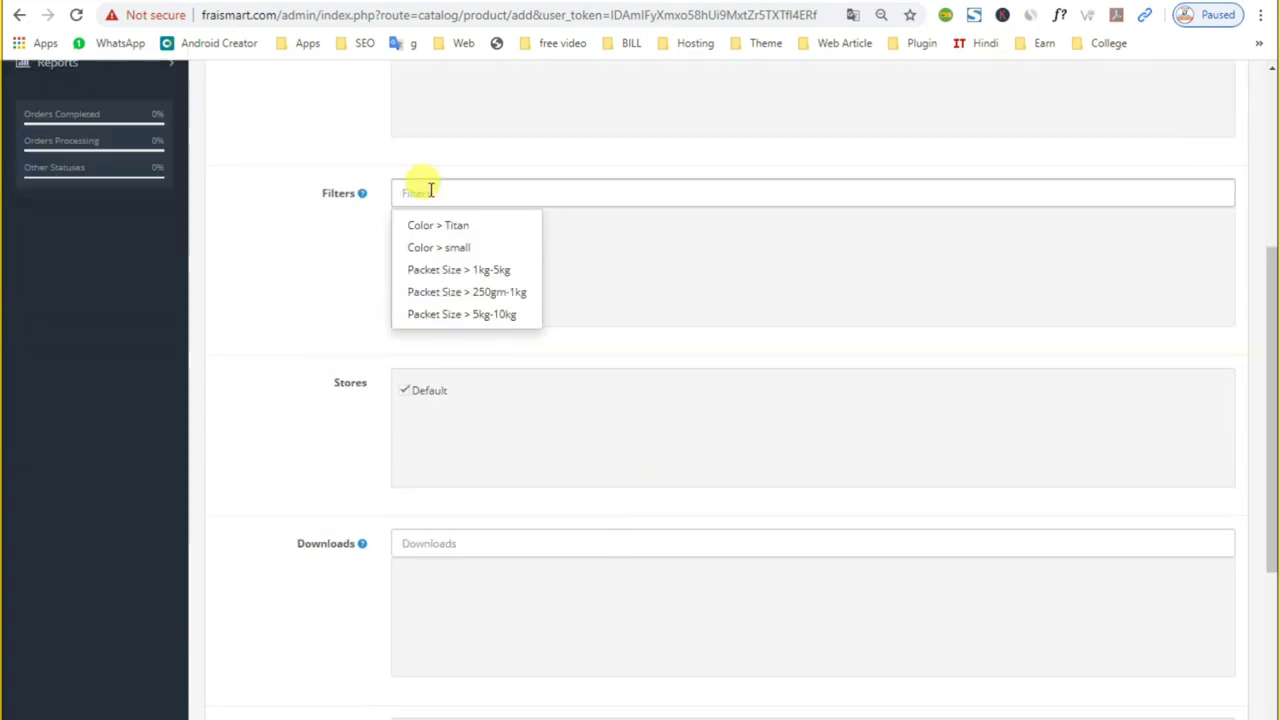
{"action": "left_click", "coordinate": [438, 269]}
Step: Look over the Downloads and Related Products fields, leaving them empty
{"action": "scroll", "coordinate": [430, 425], "scroll_direction": "down", "scroll_amount": 2}
{"action": "scroll", "coordinate": [437, 425], "scroll_direction": "down", "scroll_amount": 2}
{"action": "left_click", "coordinate": [446, 279]}
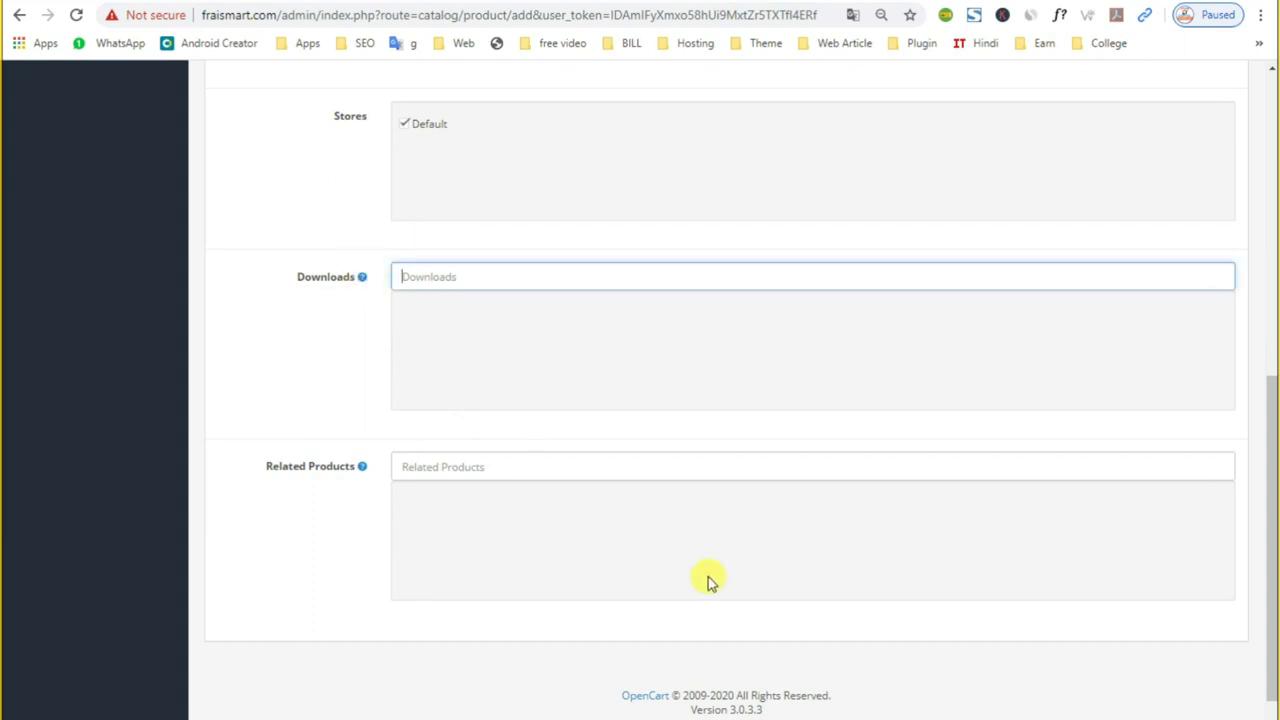
{"action": "left_click", "coordinate": [432, 465]}
{"action": "left_click", "coordinate": [432, 465]}
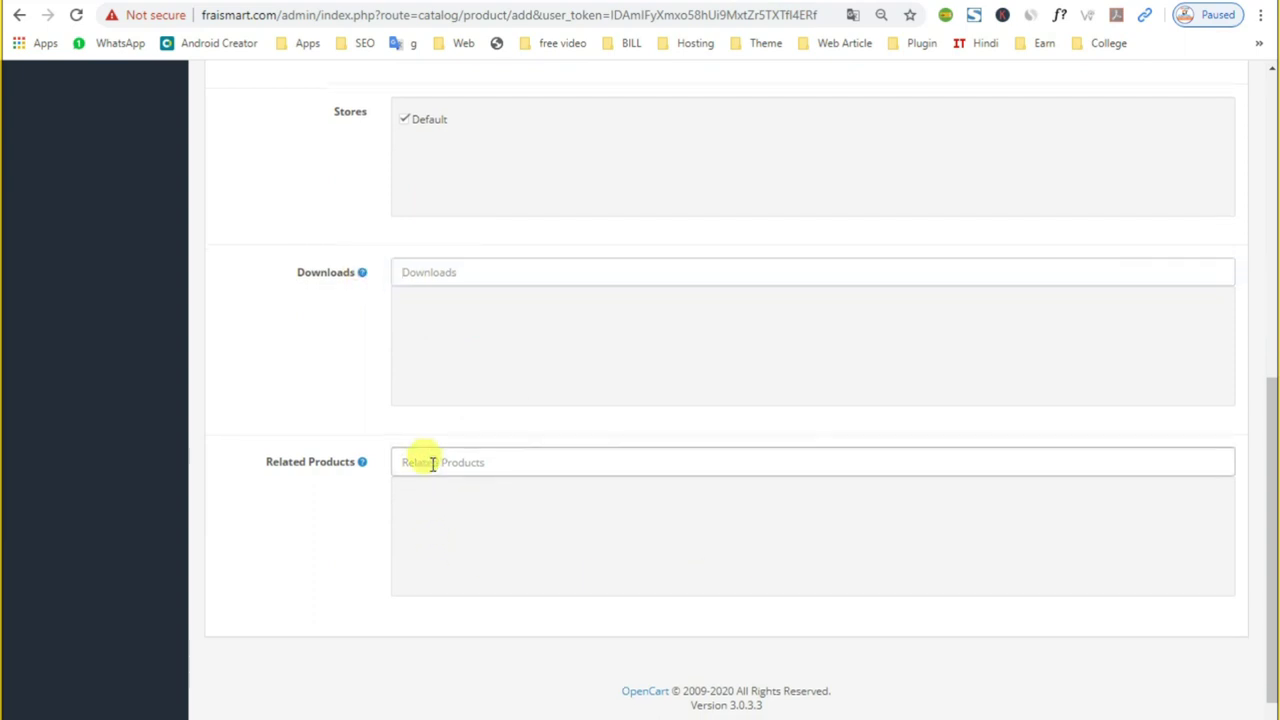
{"action": "scroll", "coordinate": [440, 500], "scroll_direction": "down", "scroll_amount": 1}
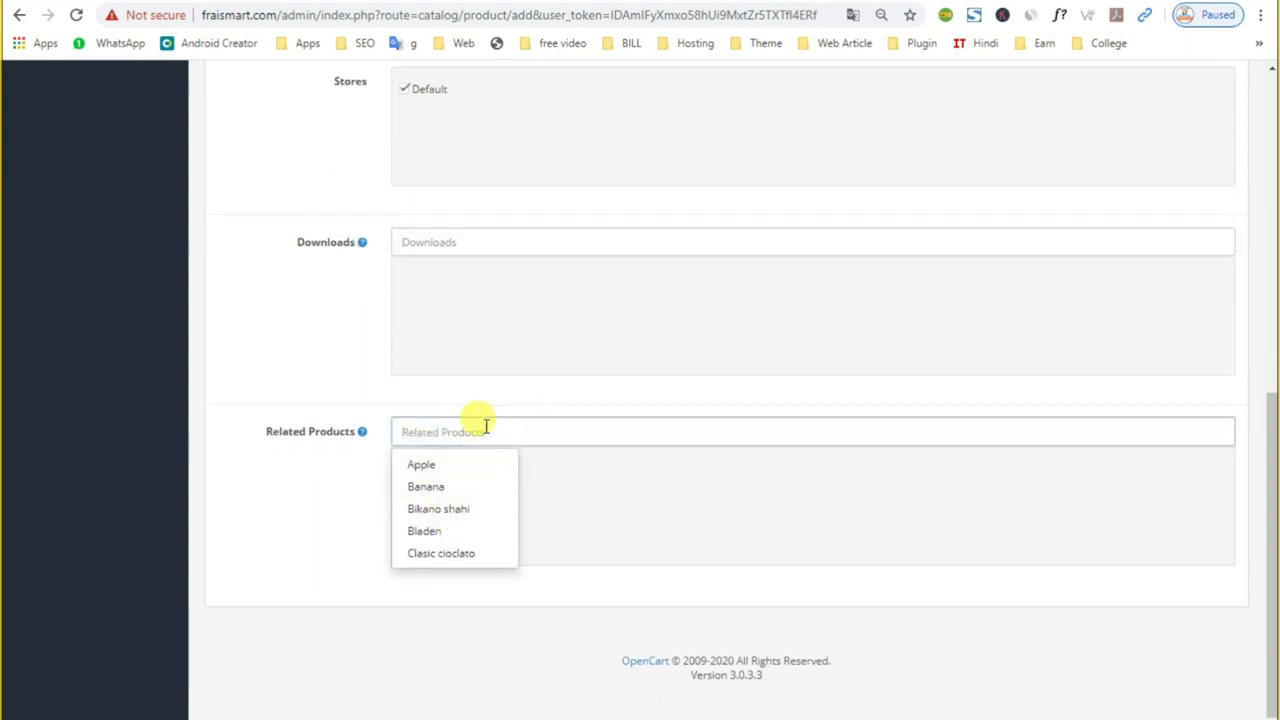
{"action": "scroll", "coordinate": [430, 405], "scroll_direction": "up", "scroll_amount": 5}
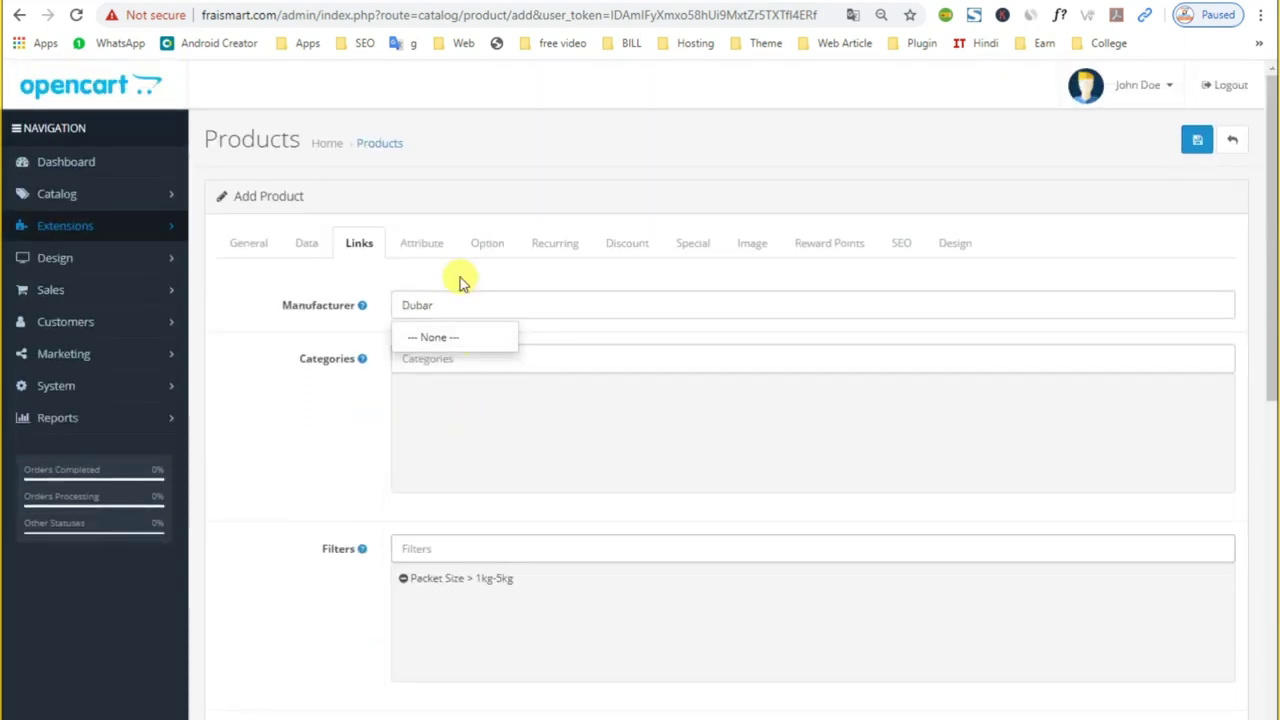
{"action": "left_click", "coordinate": [415, 241]}
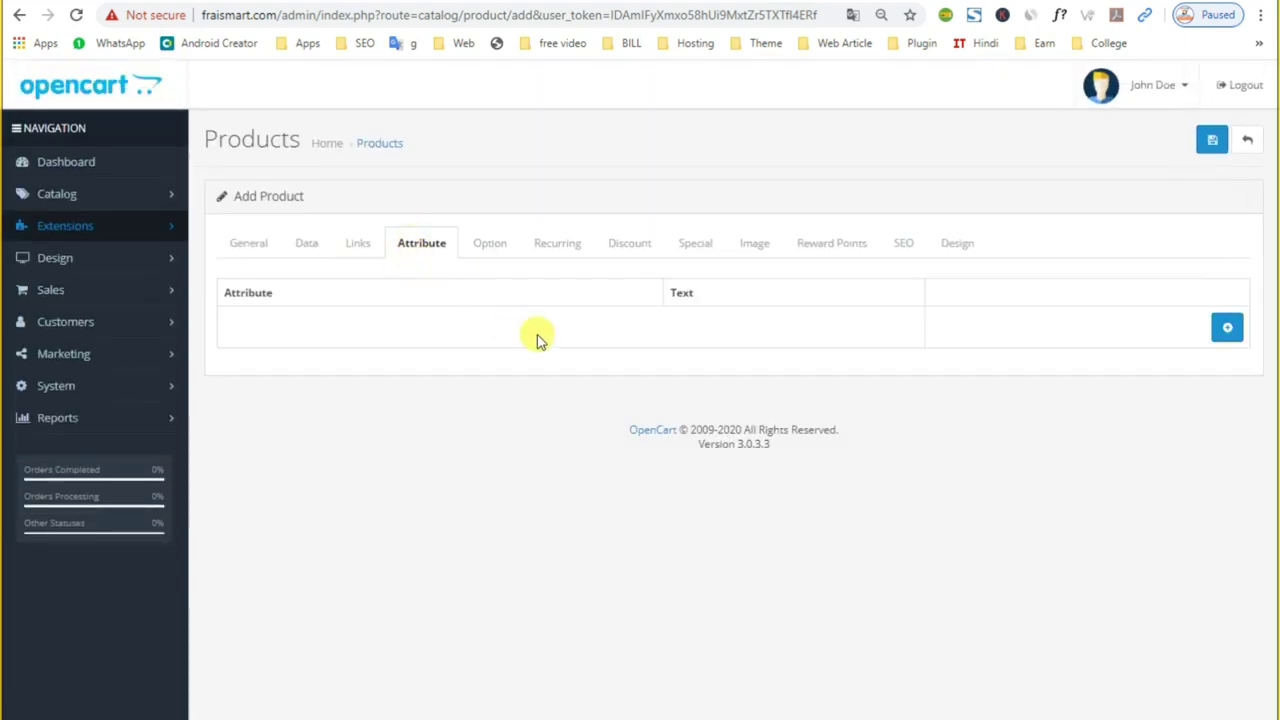
Step: Add a Quantity attribute with text '1kg, 5kg', copied from the storefront listing
{"action": "left_click", "coordinate": [1228, 330]}
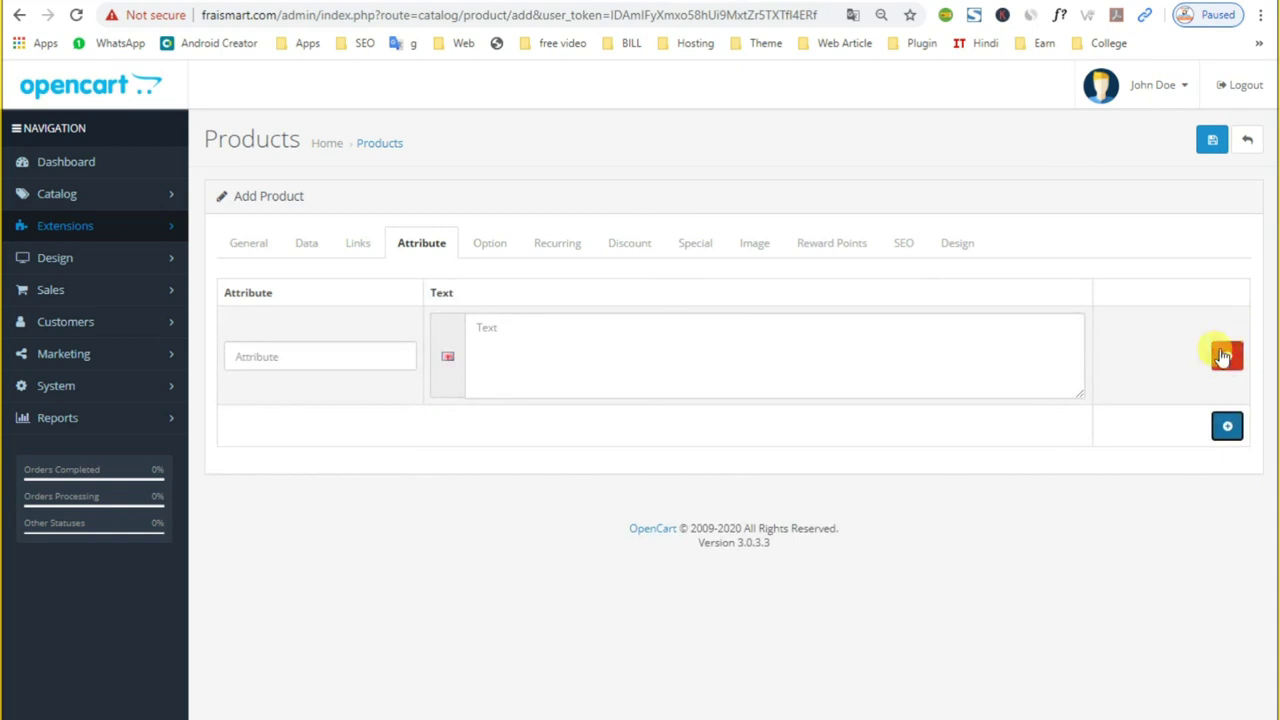
{"action": "left_click", "coordinate": [331, 350]}
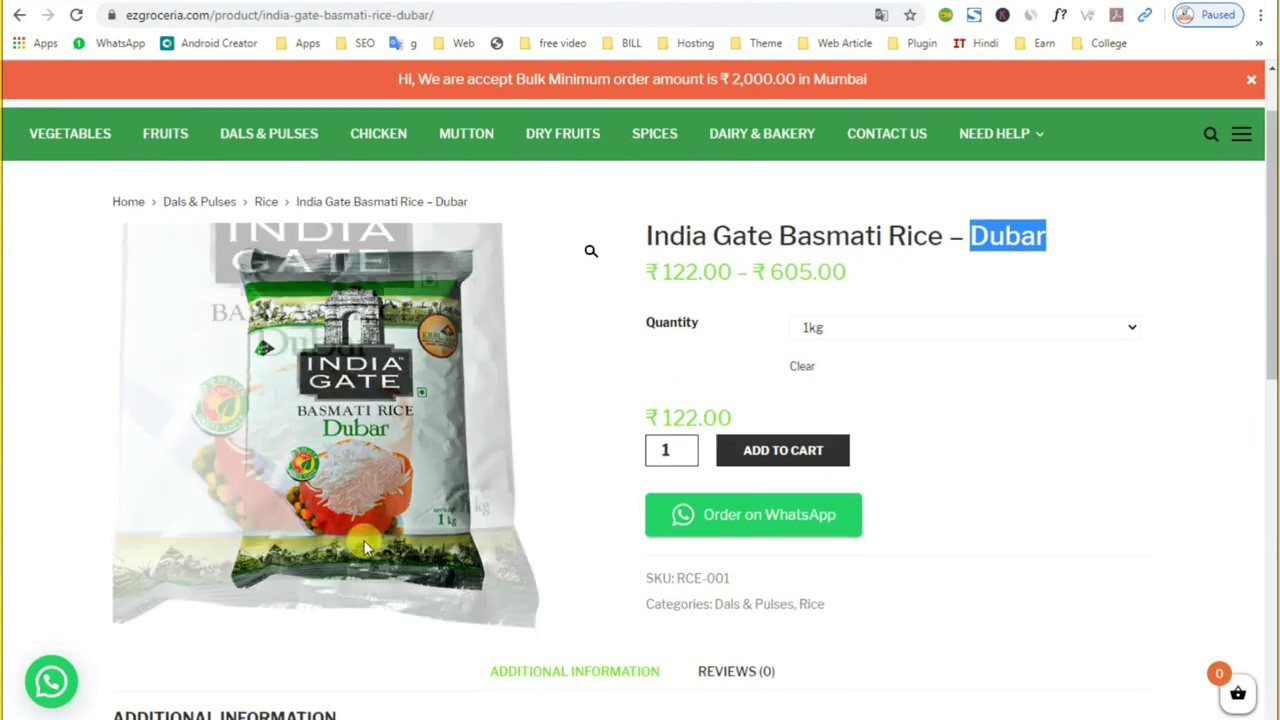
{"action": "scroll", "coordinate": [70, 476], "scroll_direction": "down", "scroll_amount": 4}
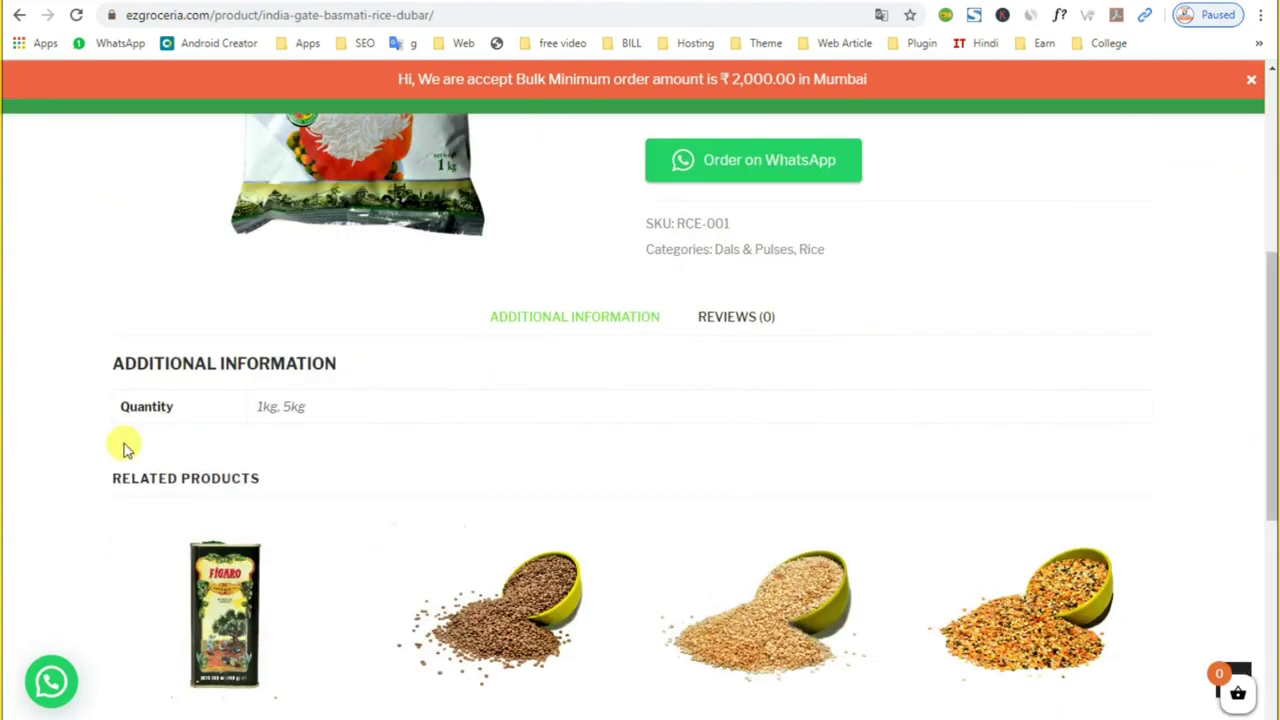
{"action": "left_click_drag", "start_coordinate": [143, 406], "coordinate": [178, 416]}
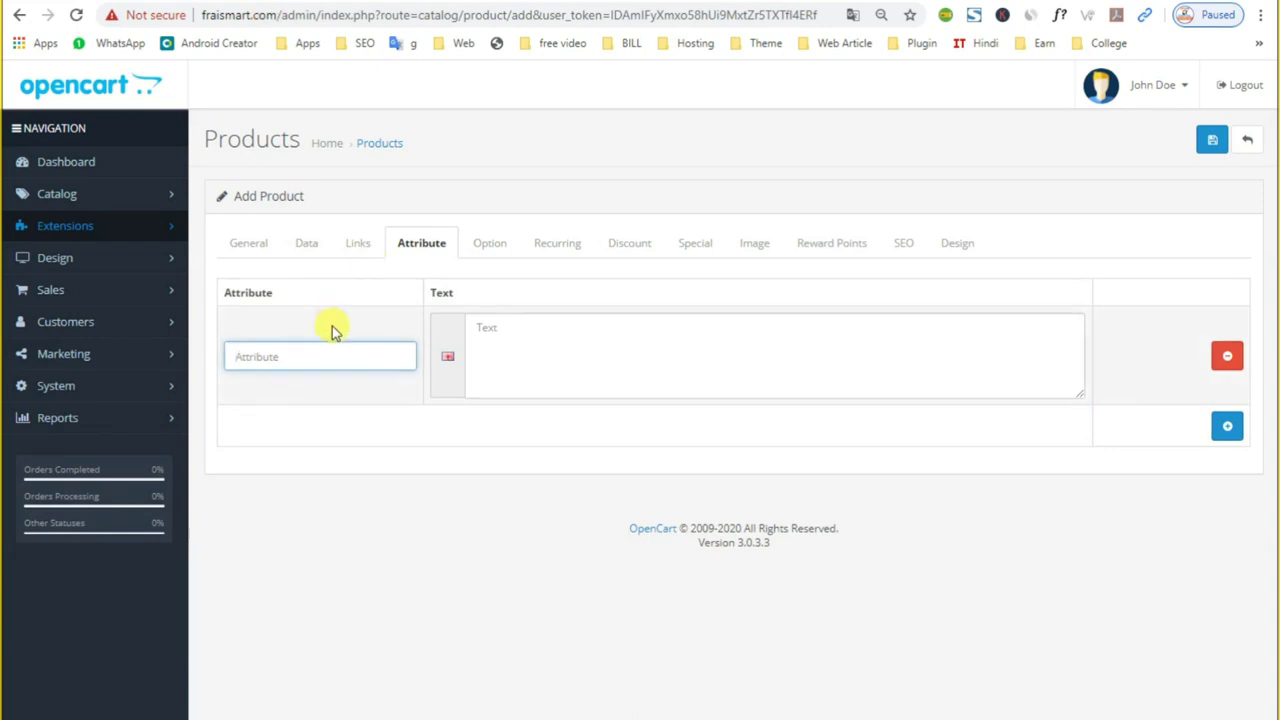
{"action": "type", "text": "Quantity"}
{"action": "left_click", "coordinate": [510, 320]}
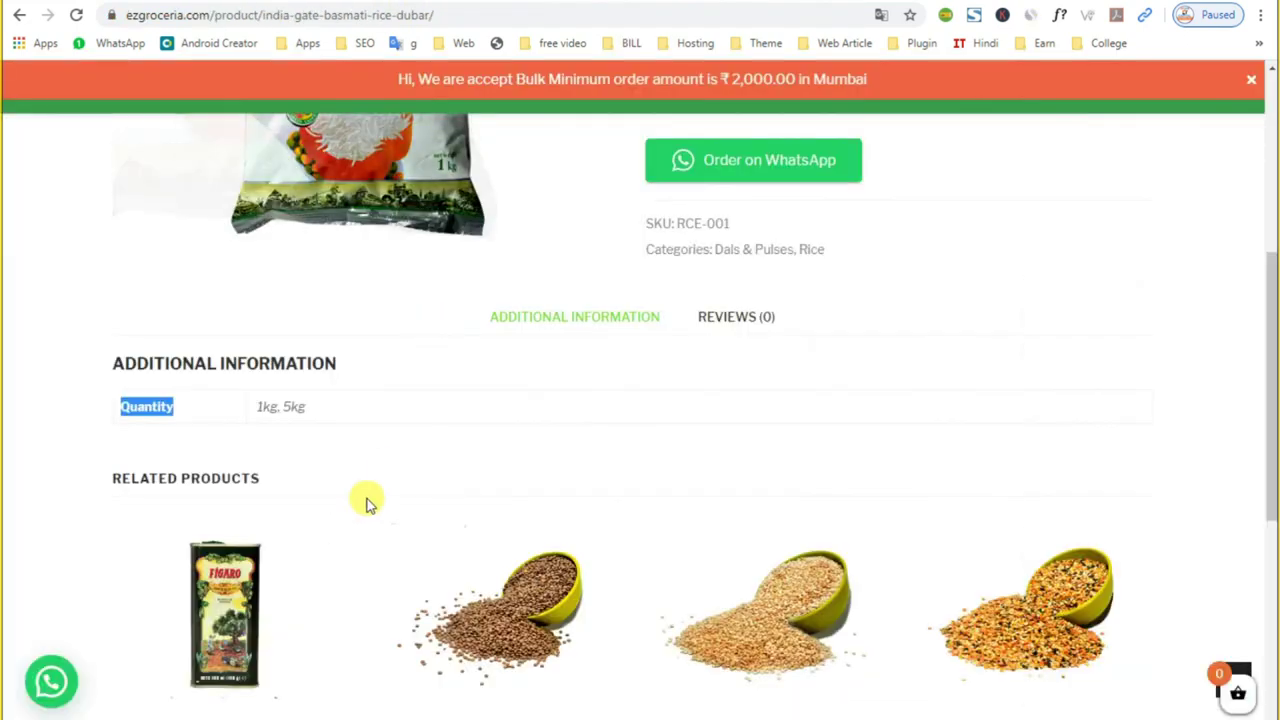
{"action": "mouse_move", "coordinate": [262, 404]}
{"action": "left_mouse_down"}
{"action": "mouse_move", "coordinate": [310, 420]}
{"action": "mouse_move", "coordinate": [268, 412]}
{"action": "left_mouse_up"}
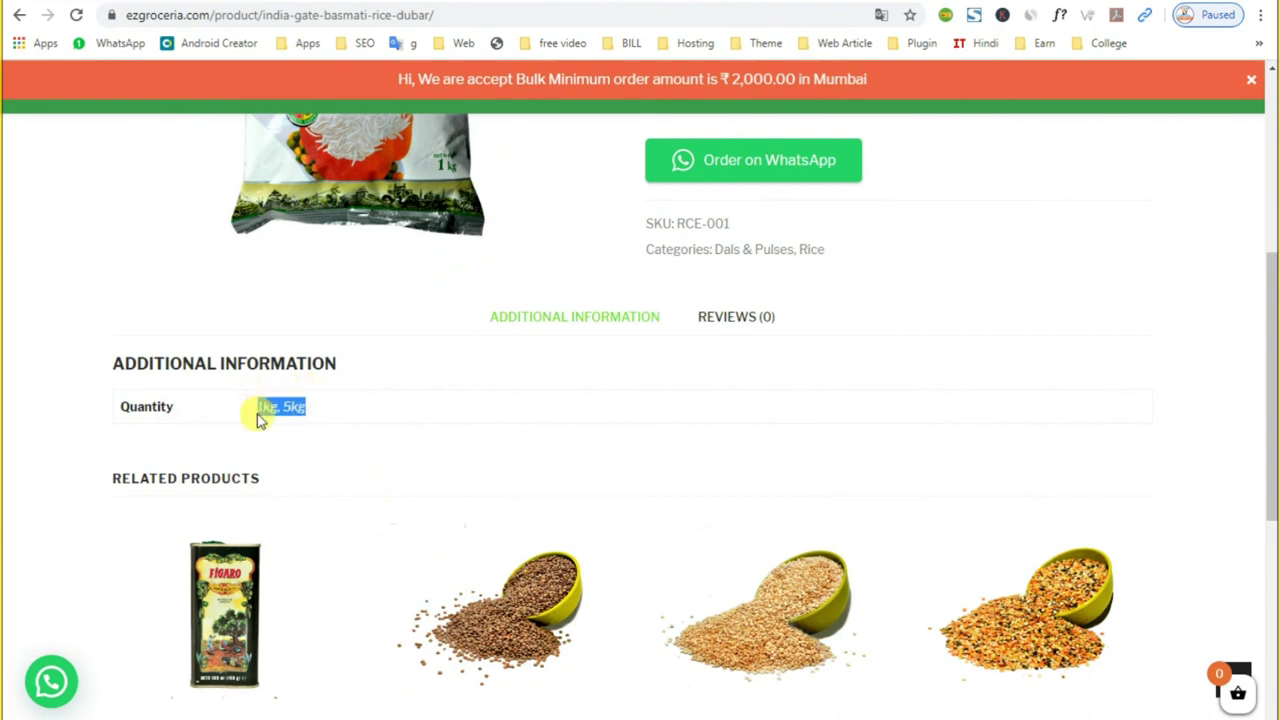
{"action": "left_click", "coordinate": [510, 337]}
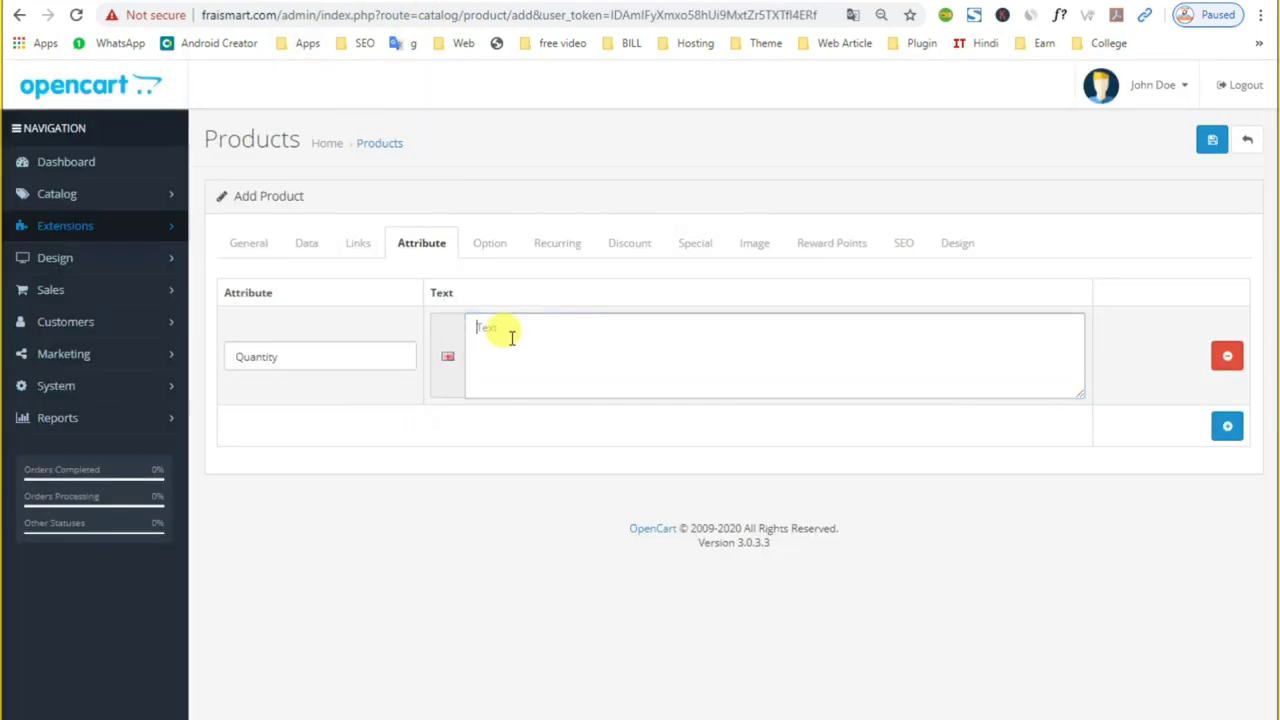
{"action": "type", "text": "1kg, 5kg"}
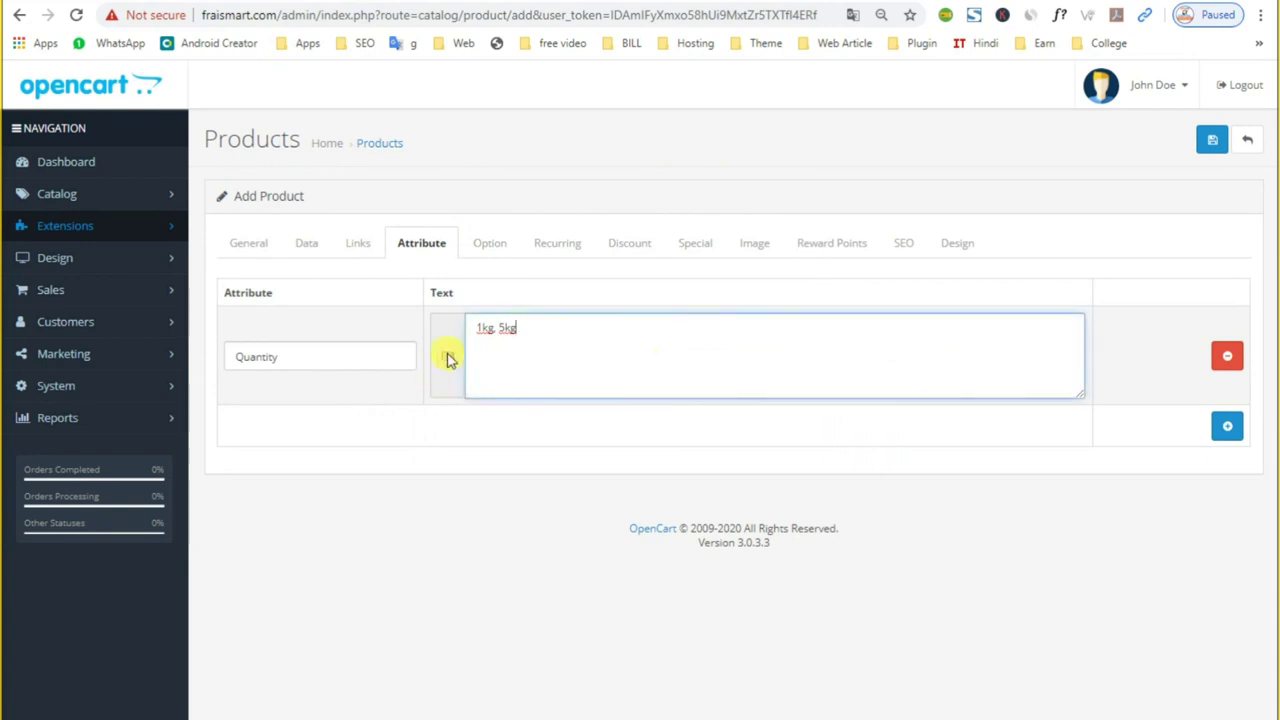
Step: Open the Catalog > Attributes list in a new browser tab
{"action": "left_click", "coordinate": [497, 247]}
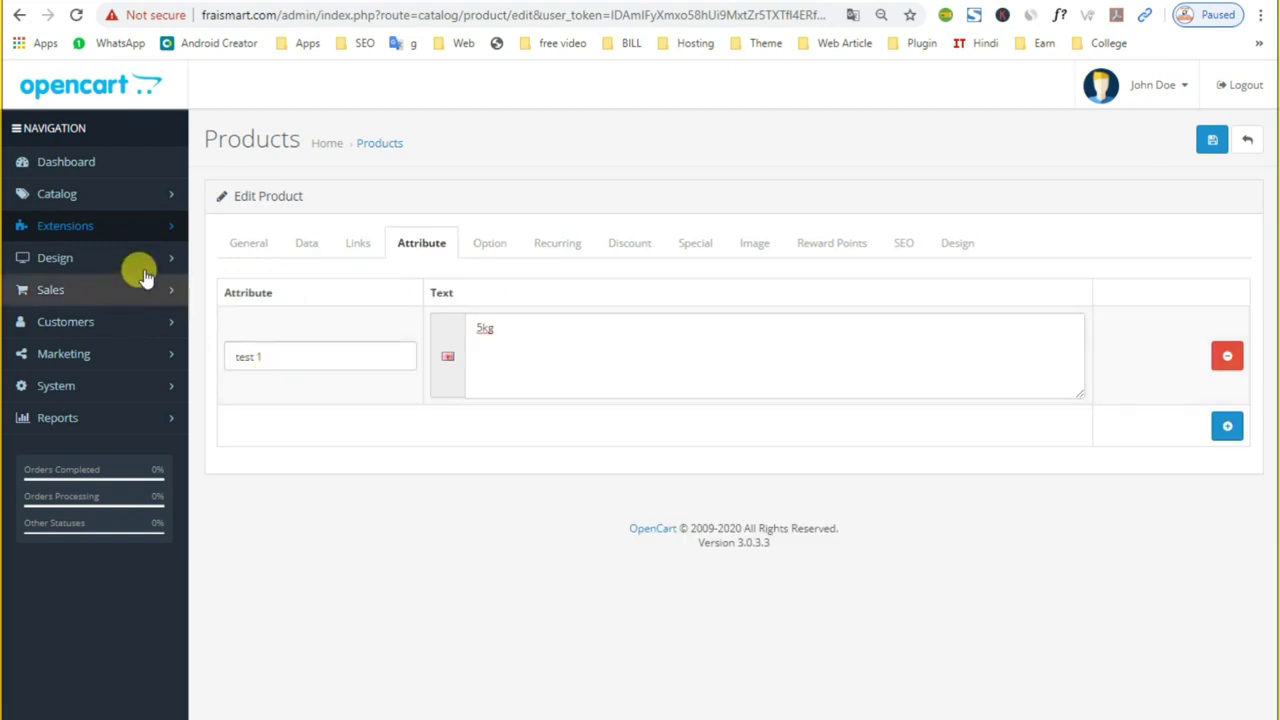
{"action": "left_click", "coordinate": [58, 257]}
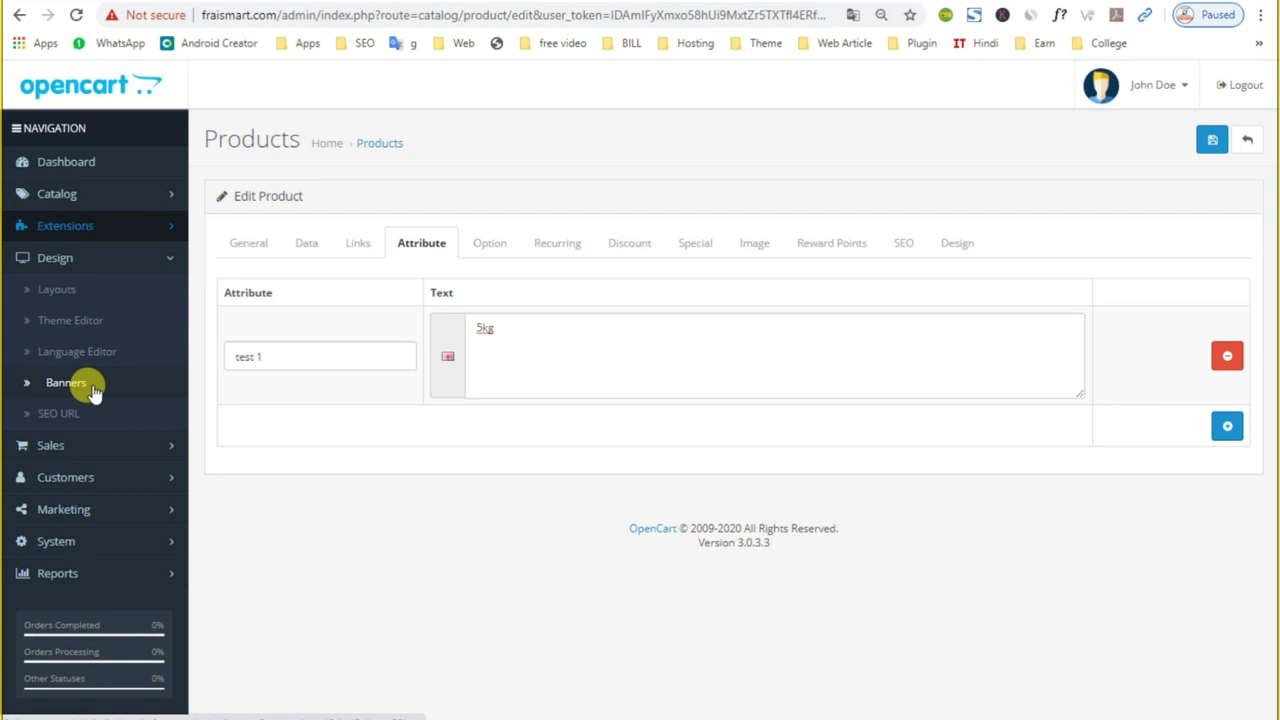
{"action": "left_click", "coordinate": [150, 194]}
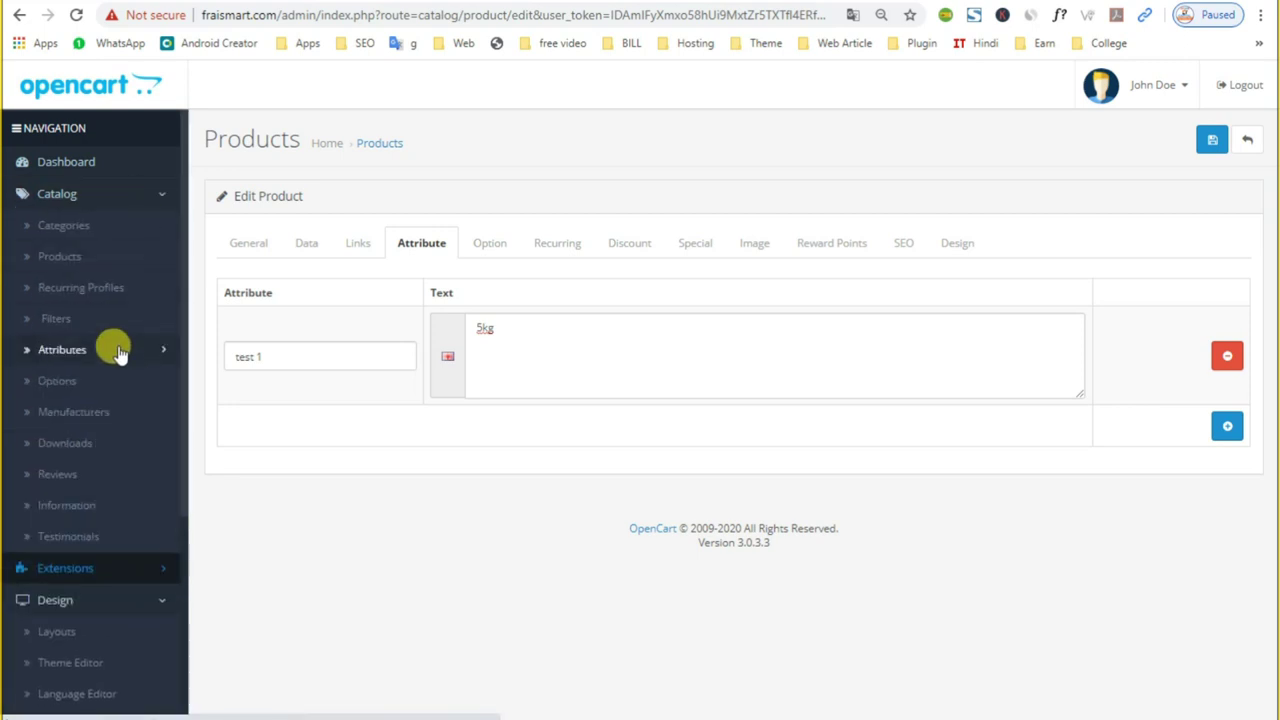
{"action": "right_click", "coordinate": [95, 352]}
{"action": "left_click", "coordinate": [126, 367]}
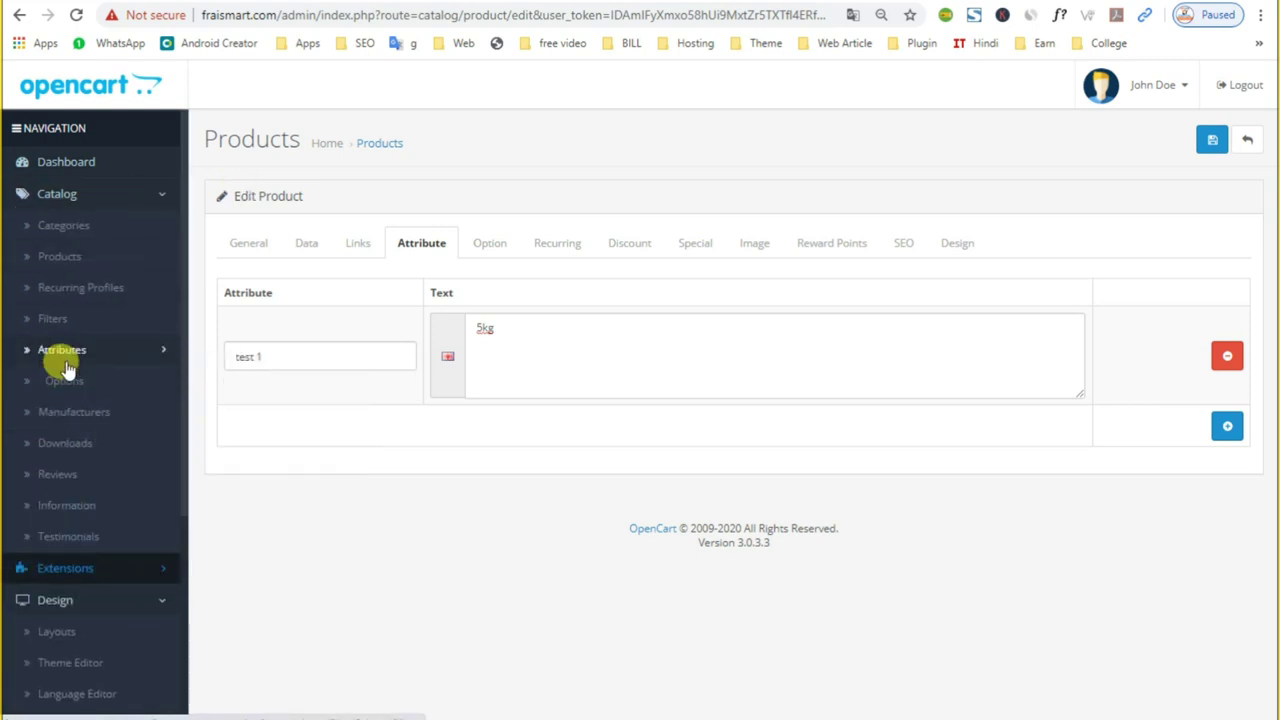
Step: Change the product attribute to 'test 1' from the autocomplete suggestions
{"action": "double_click", "coordinate": [258, 357]}
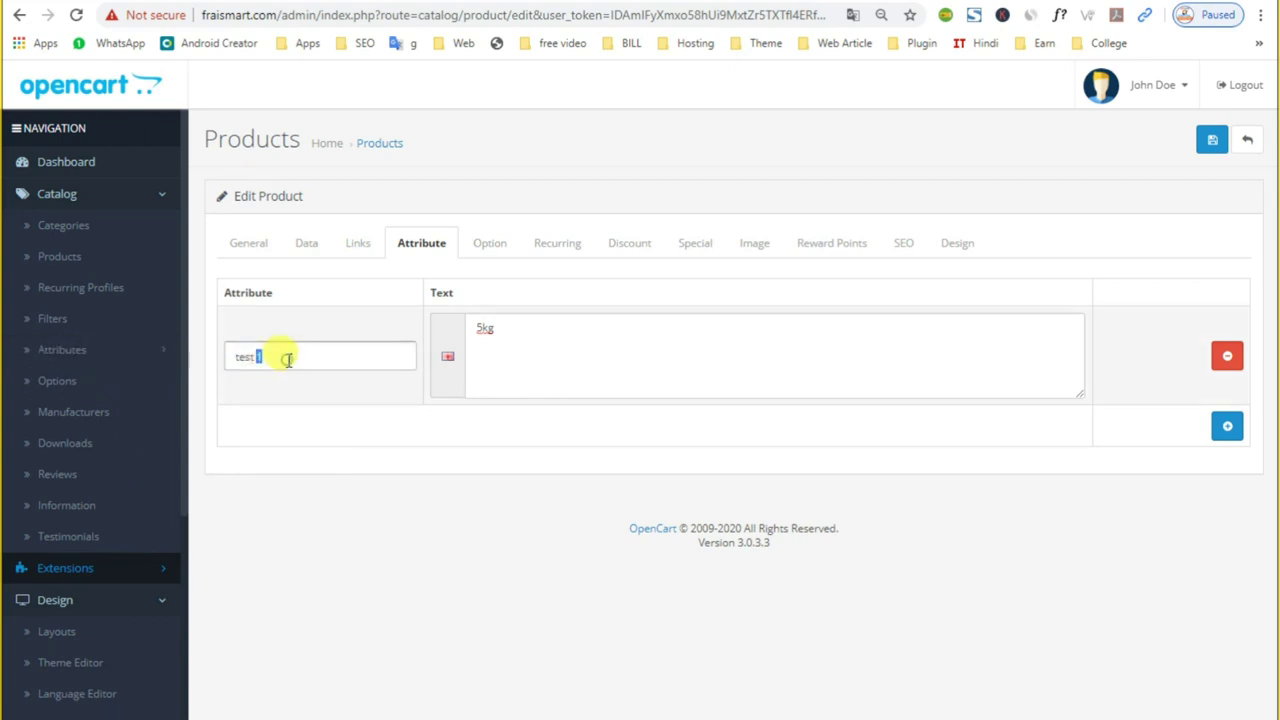
{"action": "key", "text": "BackSpace"}
{"action": "key", "text": "BackSpace"}
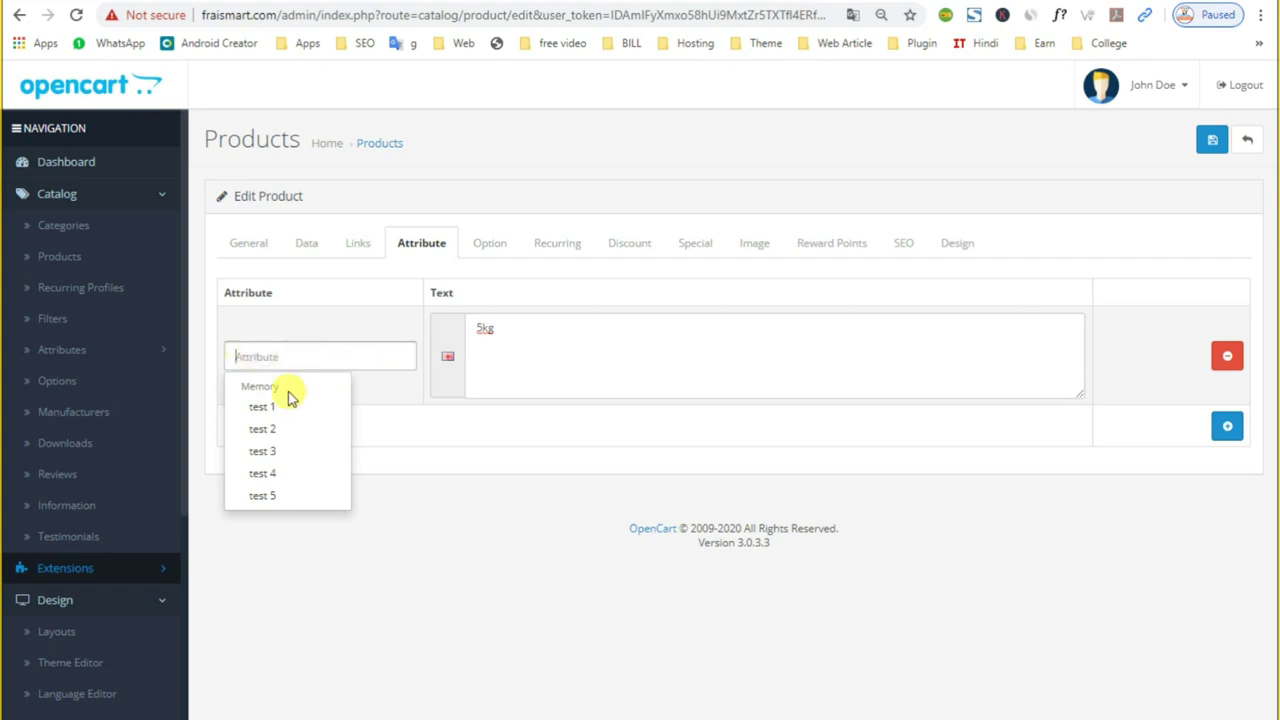
{"action": "left_click", "coordinate": [262, 406]}
{"action": "left_click", "coordinate": [553, 243]}
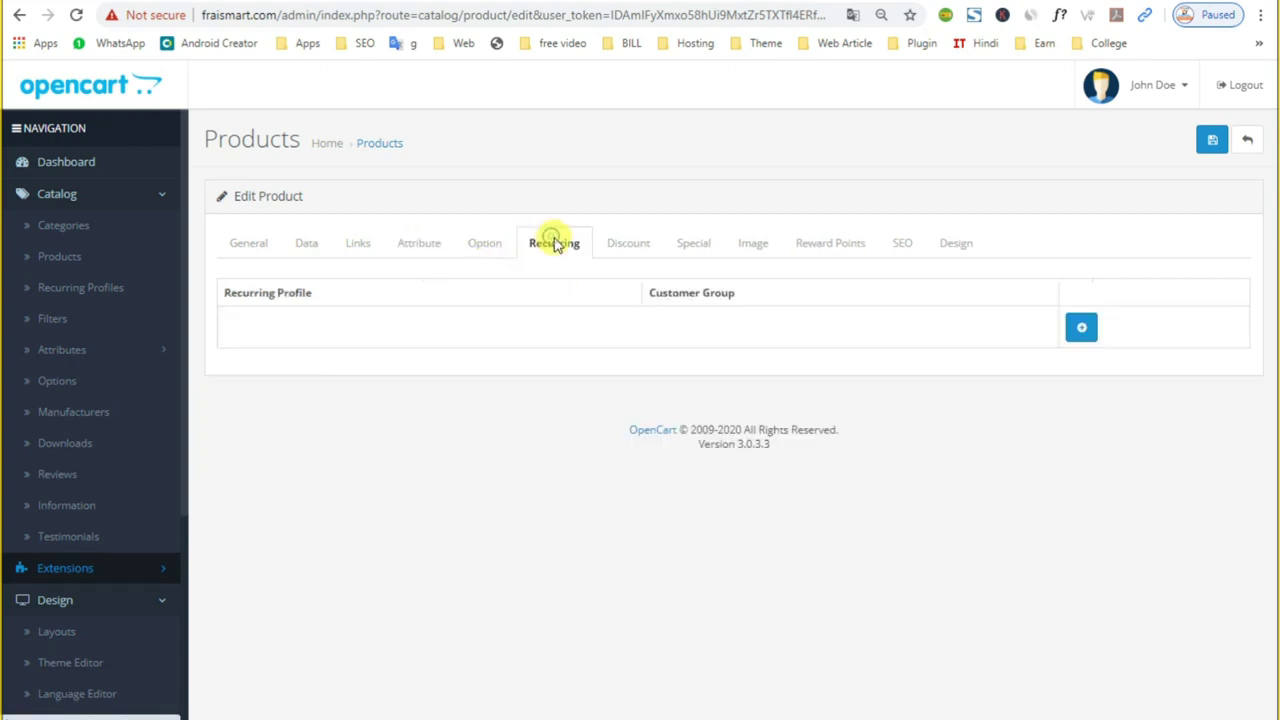
Step: Add an empty discount row and look over its customer group, quantity, price and priority
{"action": "left_click", "coordinate": [627, 246]}
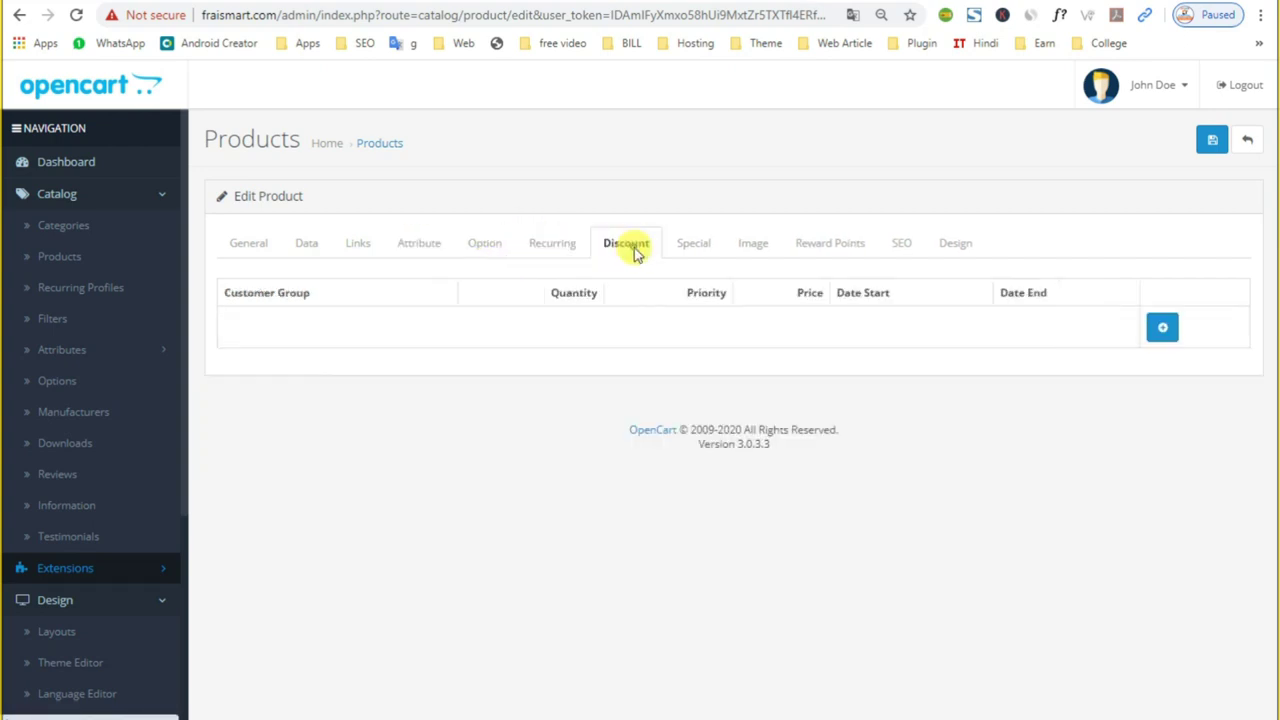
{"action": "left_click", "coordinate": [1166, 331]}
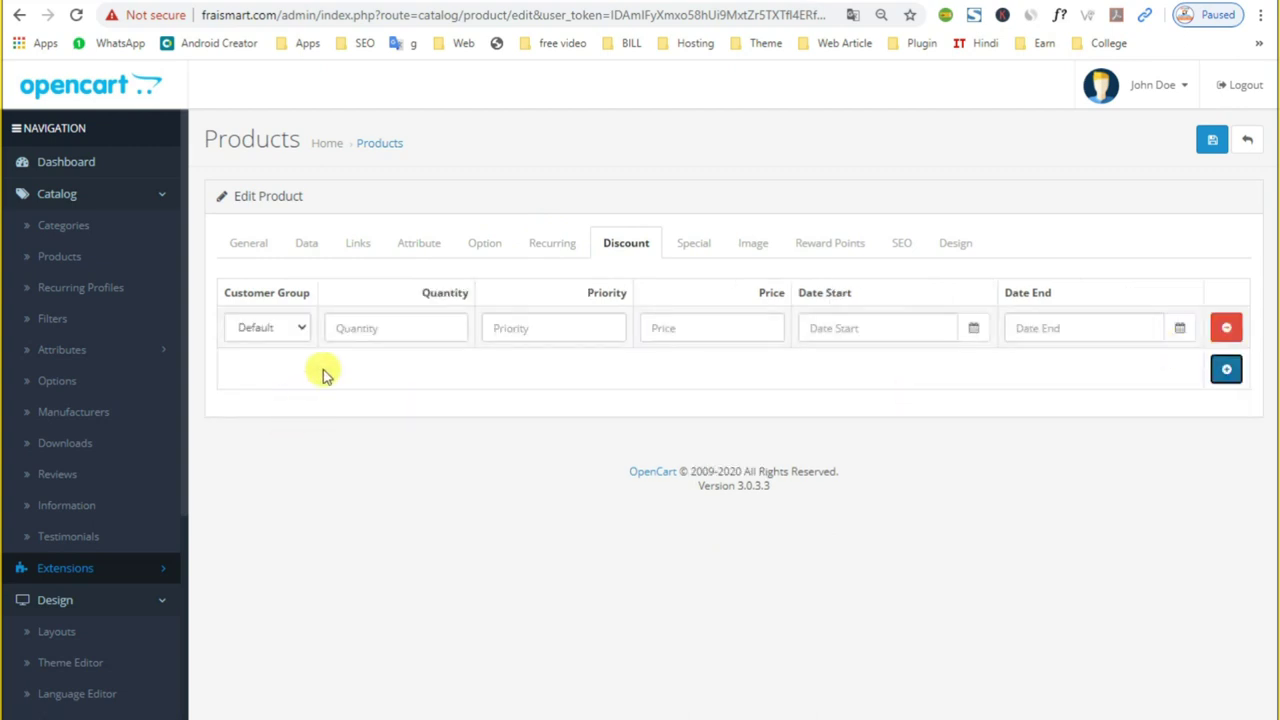
{"action": "left_click", "coordinate": [307, 333]}
{"action": "left_click", "coordinate": [443, 334]}
{"action": "left_click", "coordinate": [670, 332]}
{"action": "left_click", "coordinate": [517, 334]}
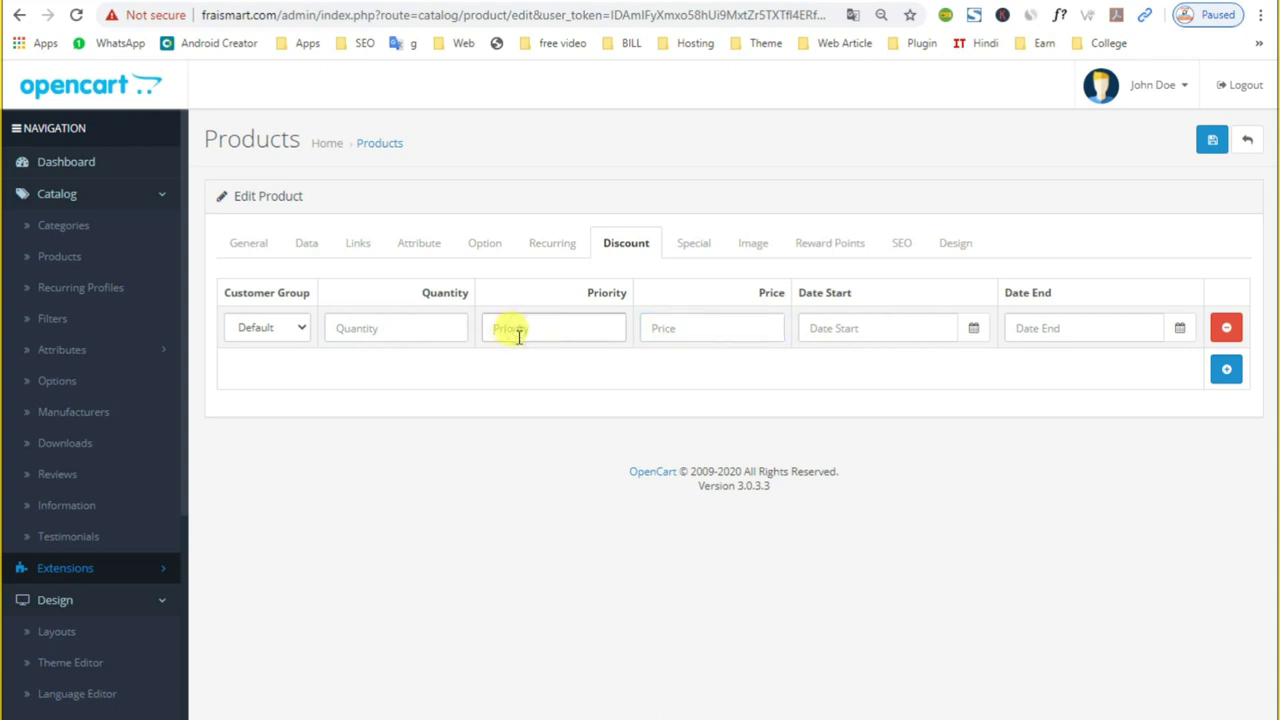
{"action": "left_click", "coordinate": [676, 328]}
Step: Add a special price of 80 with priority 210, removing the extra empty row
{"action": "left_click", "coordinate": [694, 248]}
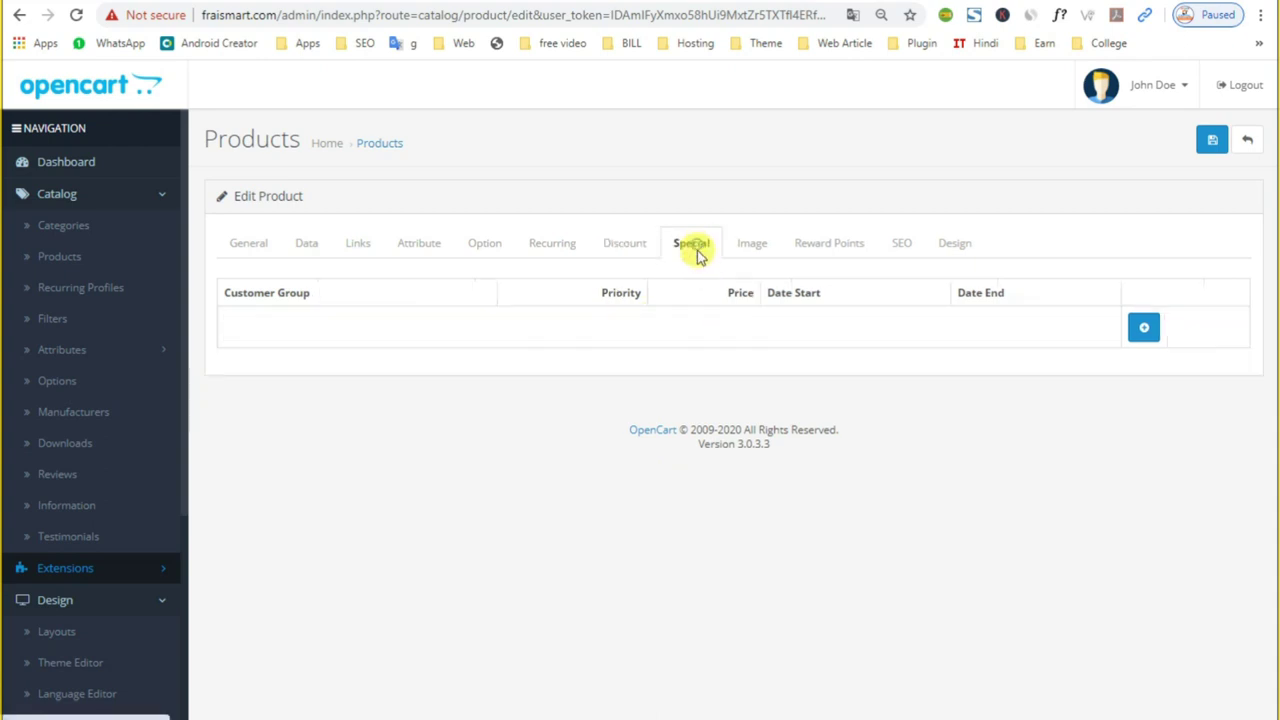
{"action": "left_click", "coordinate": [1143, 327]}
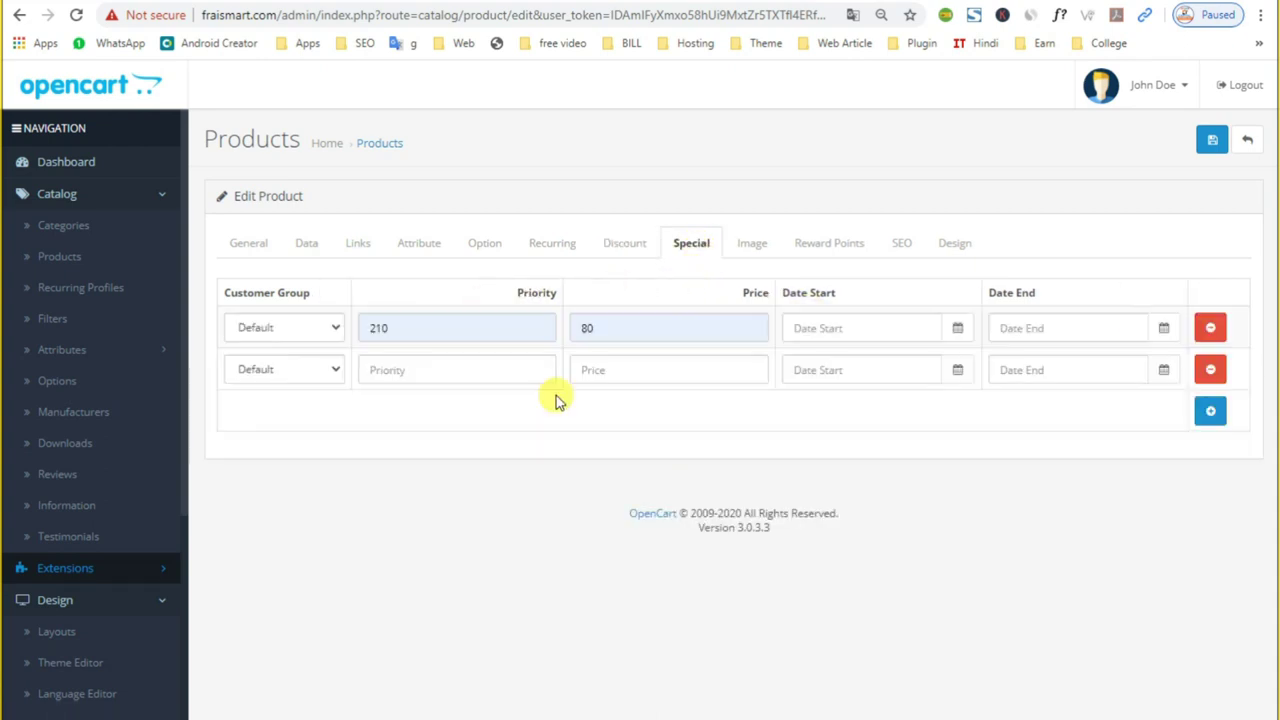
{"action": "left_click", "coordinate": [449, 370]}
{"action": "left_click", "coordinate": [614, 370]}
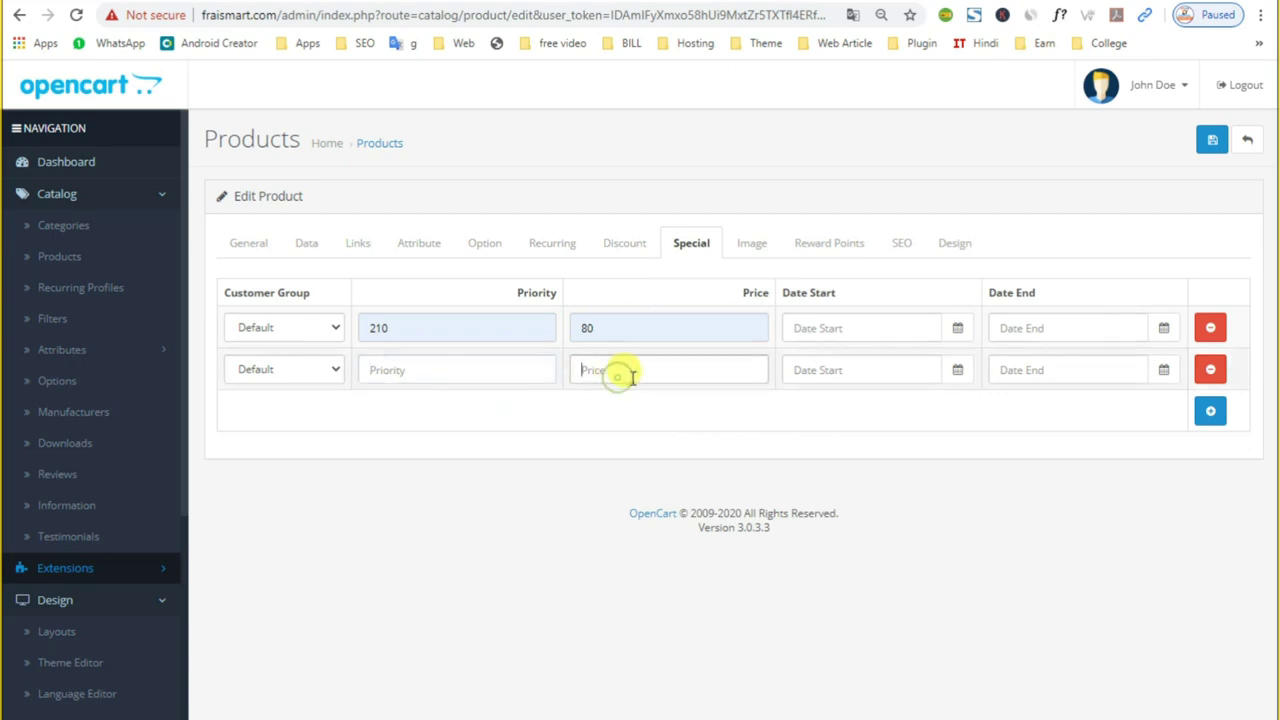
{"action": "left_click", "coordinate": [1210, 369]}
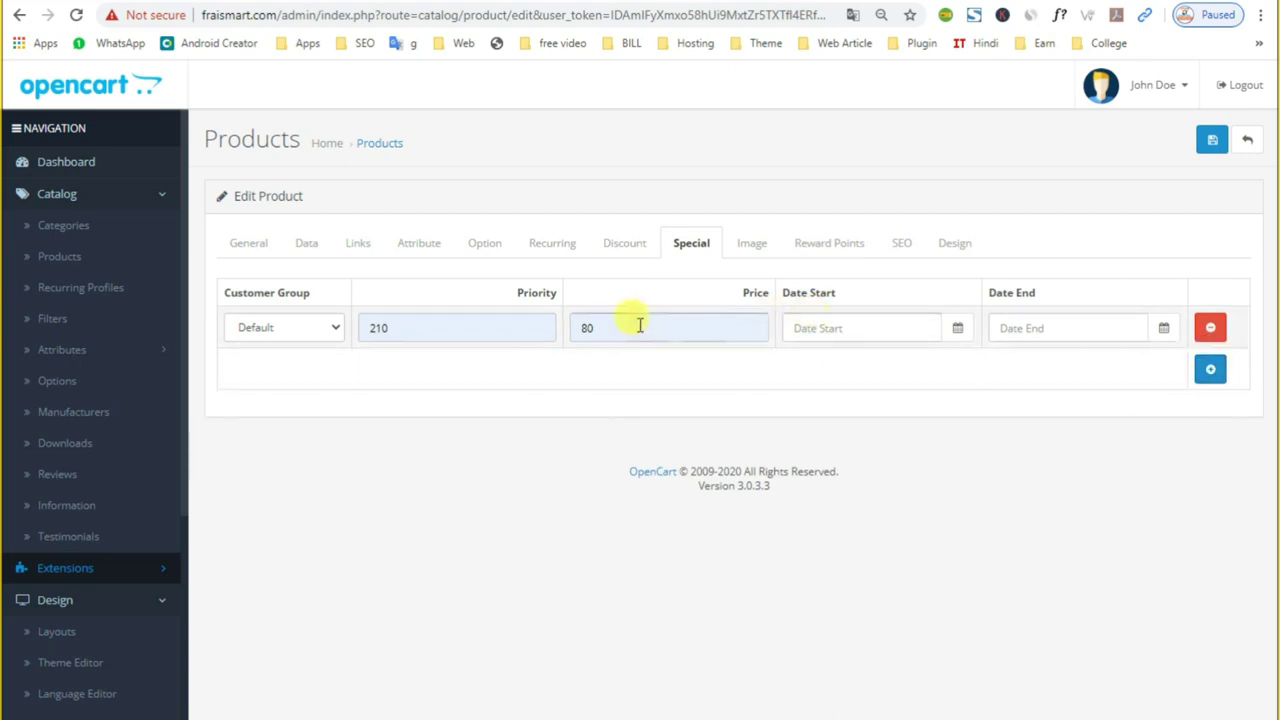
{"action": "left_click", "coordinate": [748, 248]}
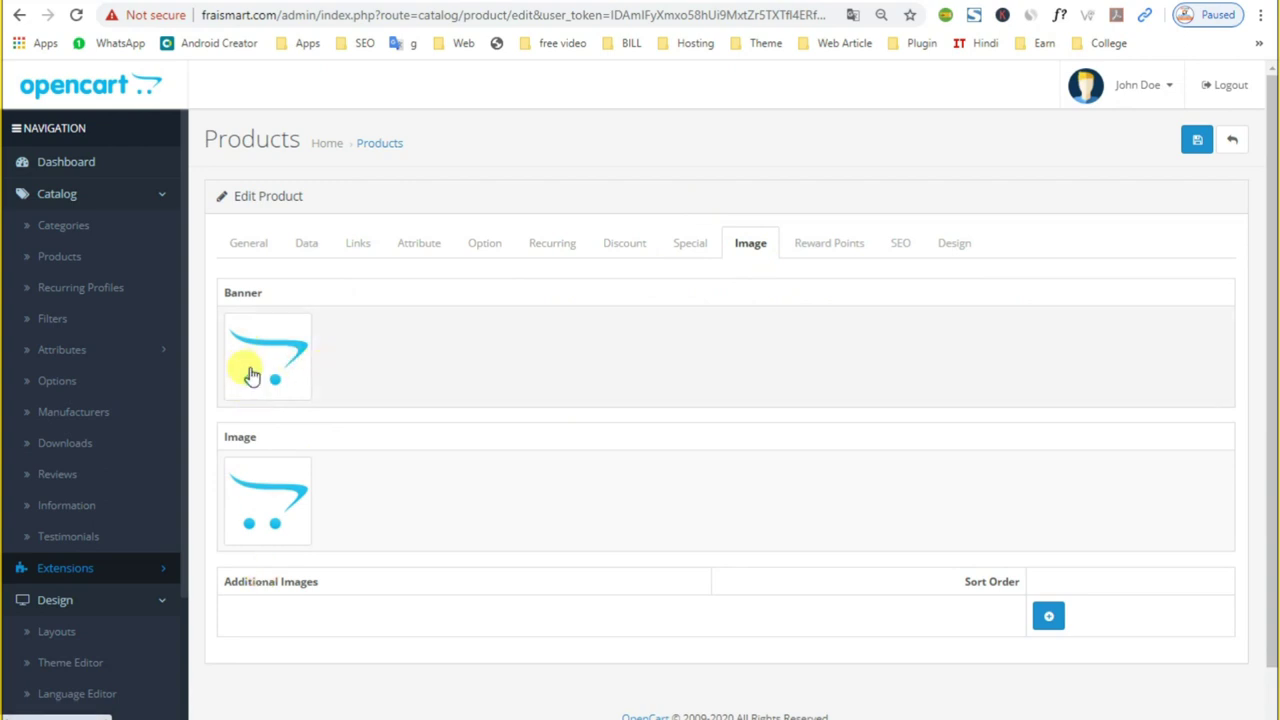
Step: Replace the banner and product image with a grocery picture from the Image Manager
{"action": "left_click", "coordinate": [252, 375]}
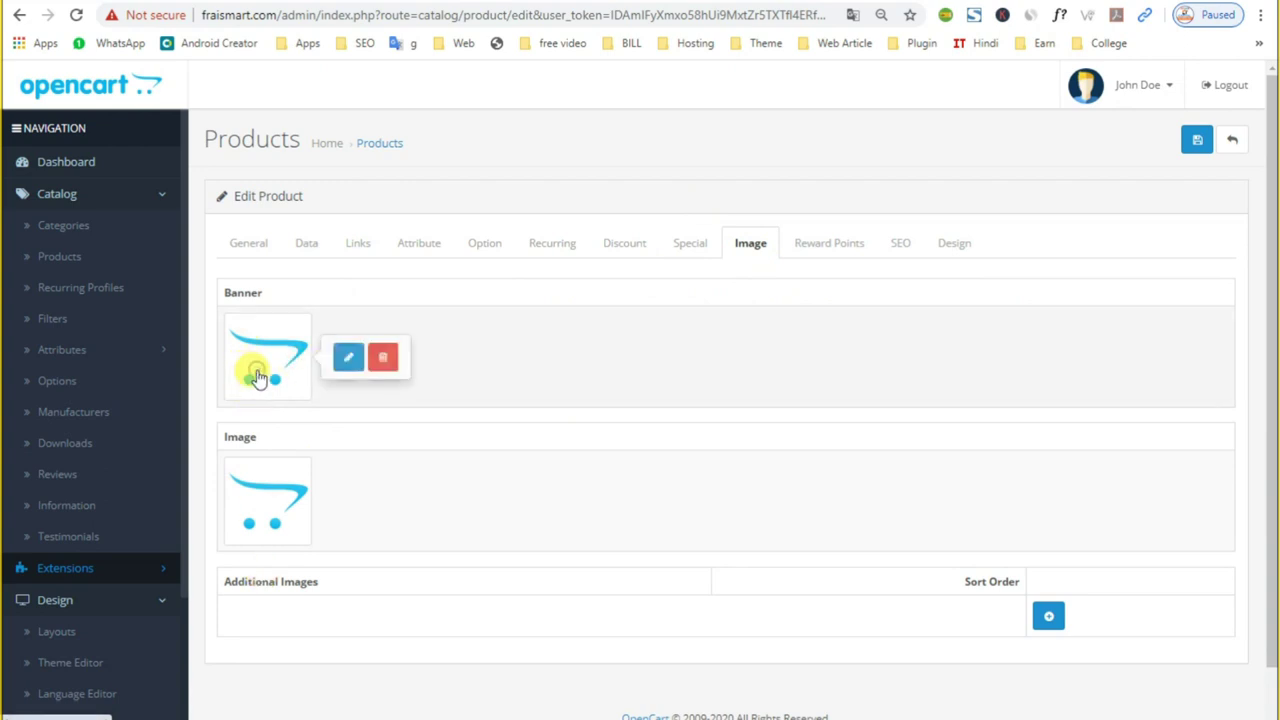
{"action": "left_click", "coordinate": [344, 358]}
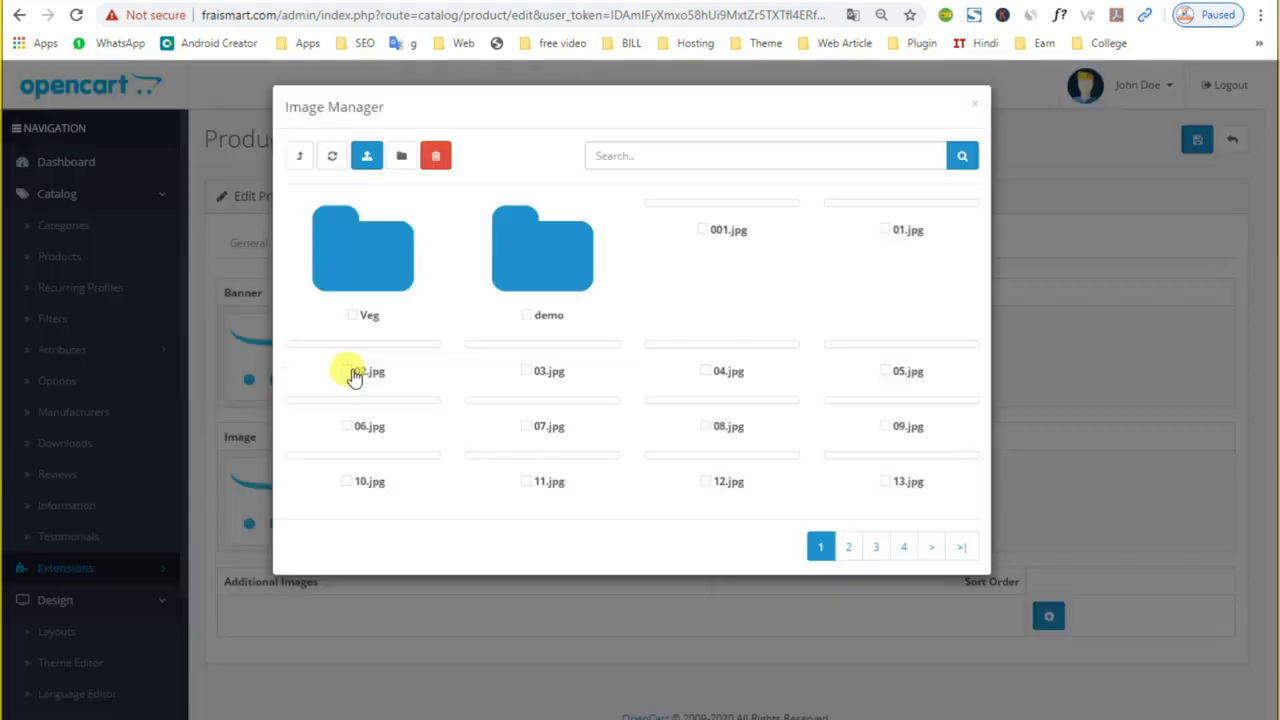
{"action": "left_click", "coordinate": [349, 371]}
{"action": "scroll", "coordinate": [271, 543], "scroll_direction": "down", "scroll_amount": 1}
{"action": "scroll", "coordinate": [508, 502], "scroll_direction": "up", "scroll_amount": 1}
{"action": "left_click", "coordinate": [808, 237]}
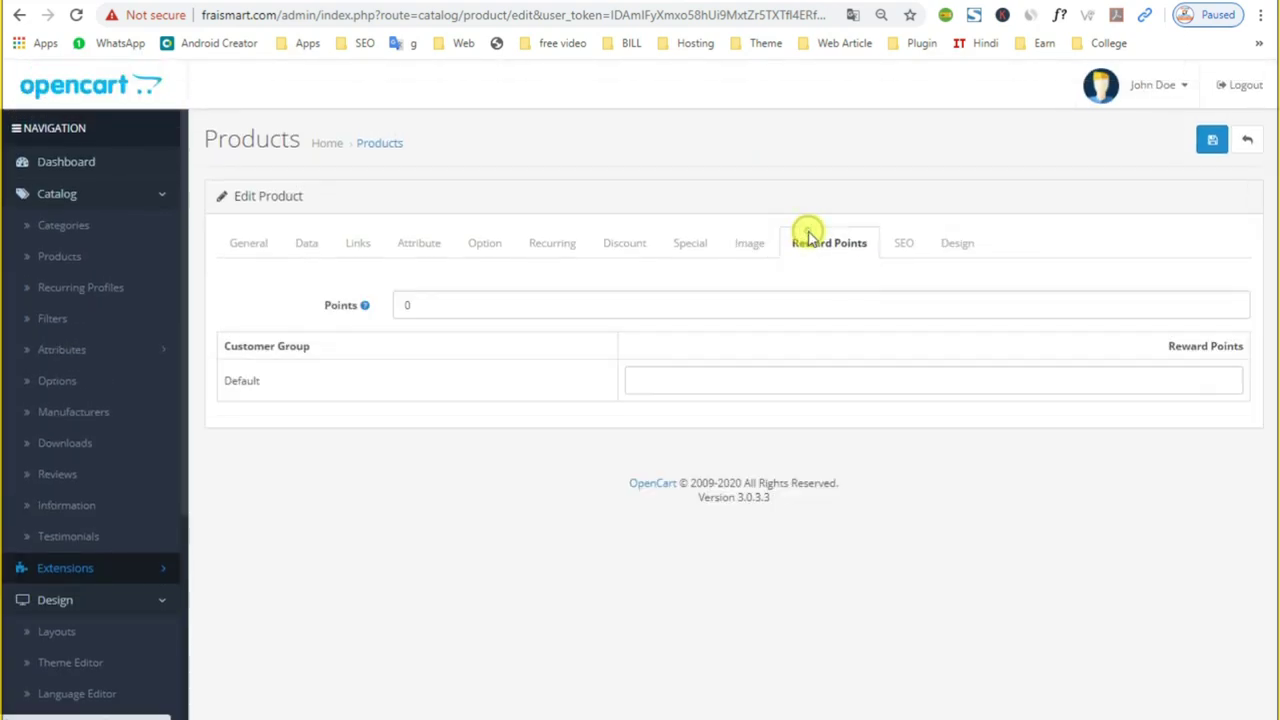
Step: Paste the 11 India Gate basmati rice keywords copied from Keyword Tool into SEO Keyword
{"action": "left_click", "coordinate": [898, 245]}
{"action": "left_click", "coordinate": [543, 369]}
{"action": "key", "text": "ctrl+Tab"}
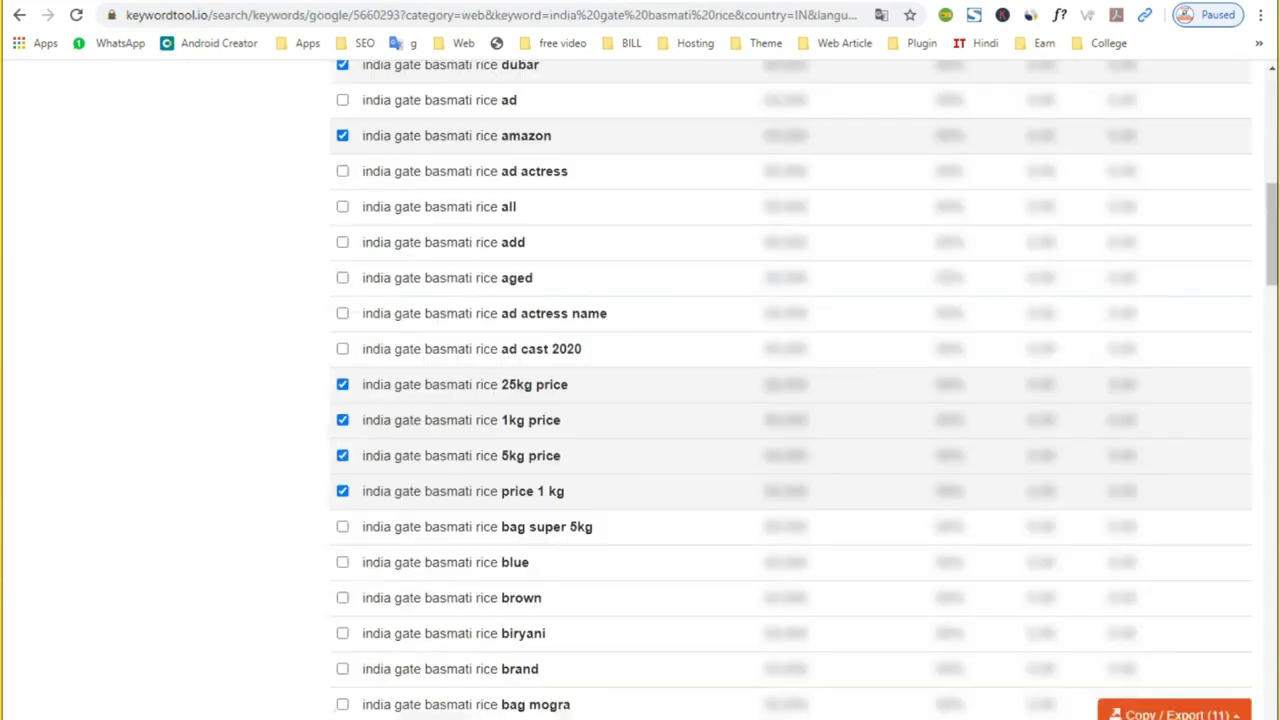
{"action": "left_click", "coordinate": [1137, 712]}
{"action": "left_click", "coordinate": [1147, 626]}
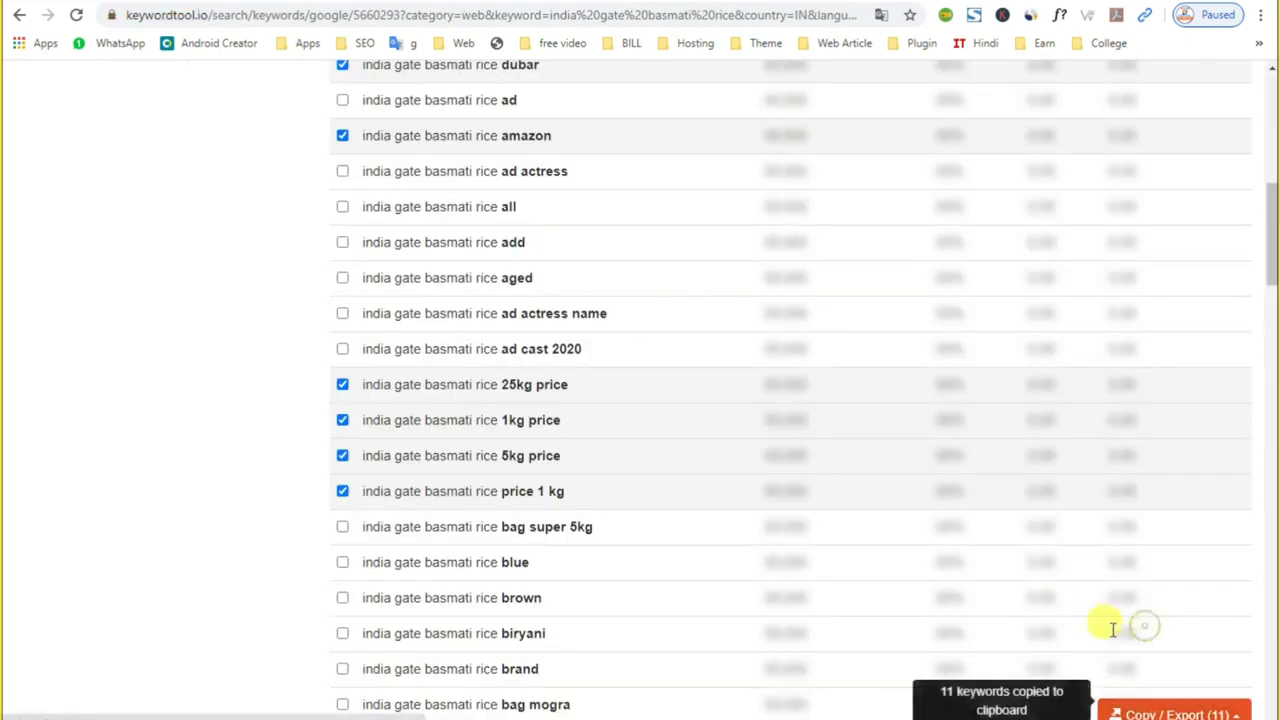
{"action": "key", "text": "ctrl+shift+Tab"}
{"action": "key", "text": "ctrl+v"}
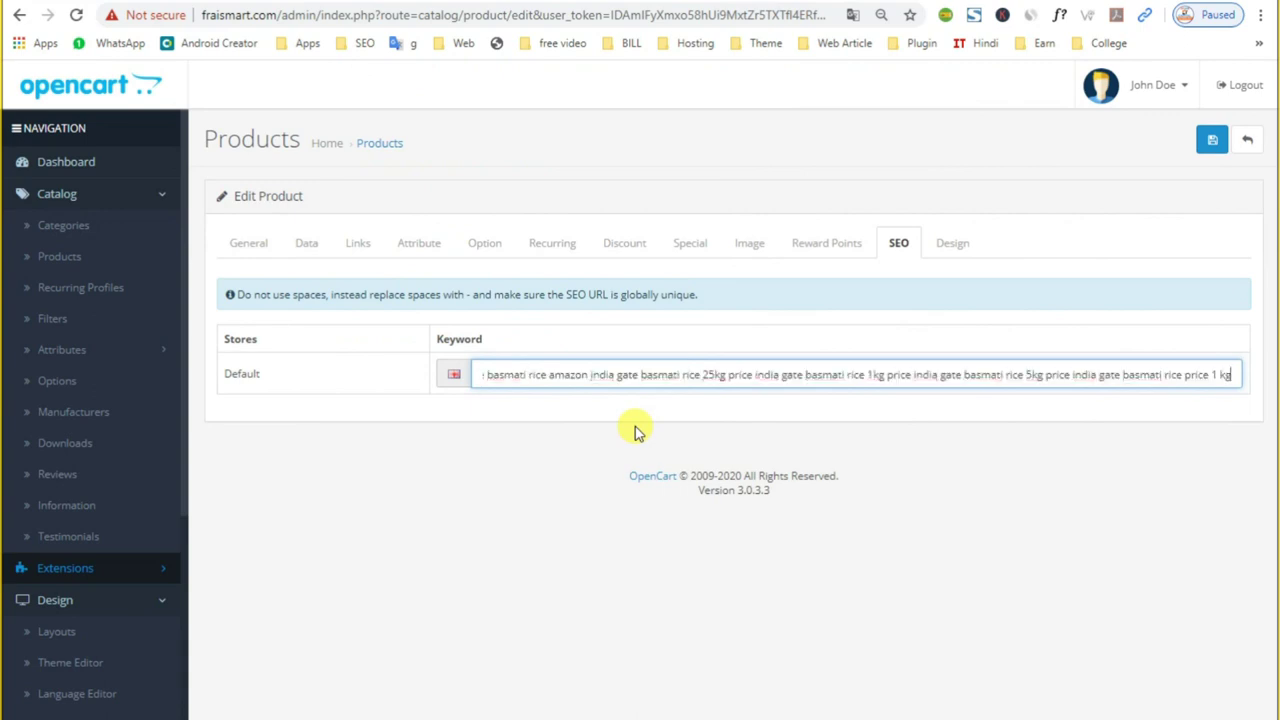
{"action": "left_click", "coordinate": [980, 480]}
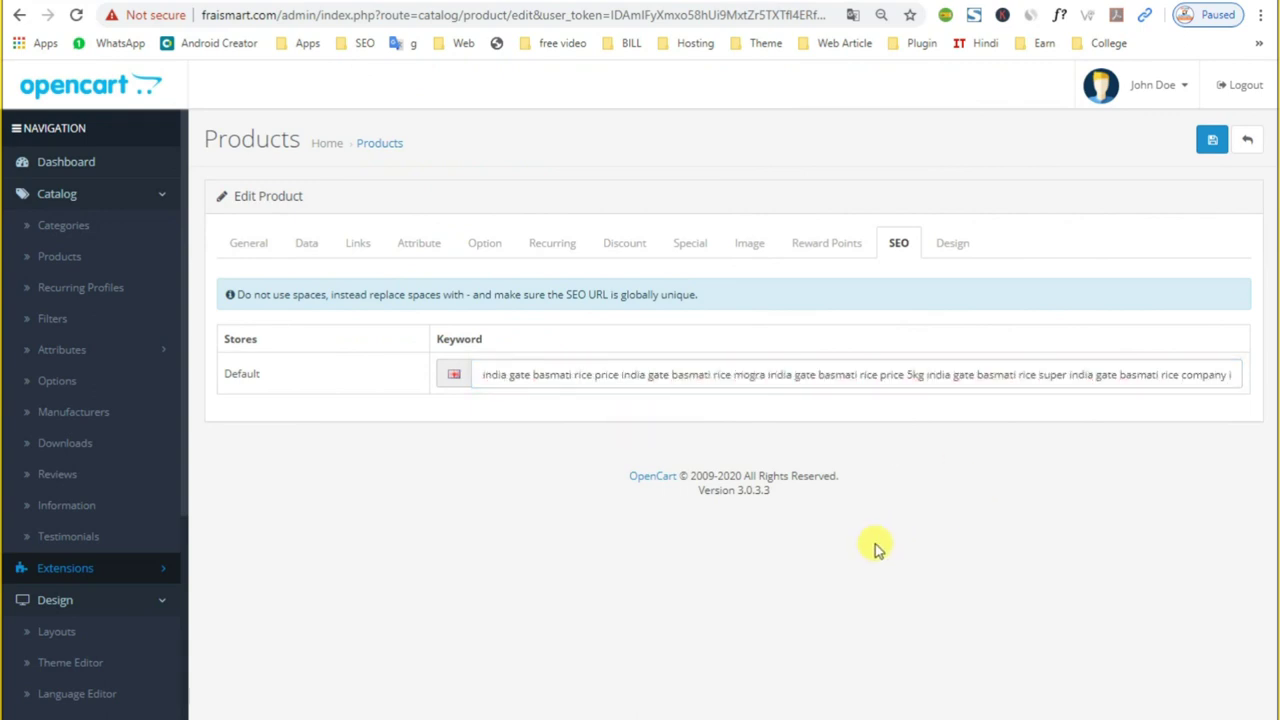
{"action": "triple_click", "coordinate": [838, 375]}
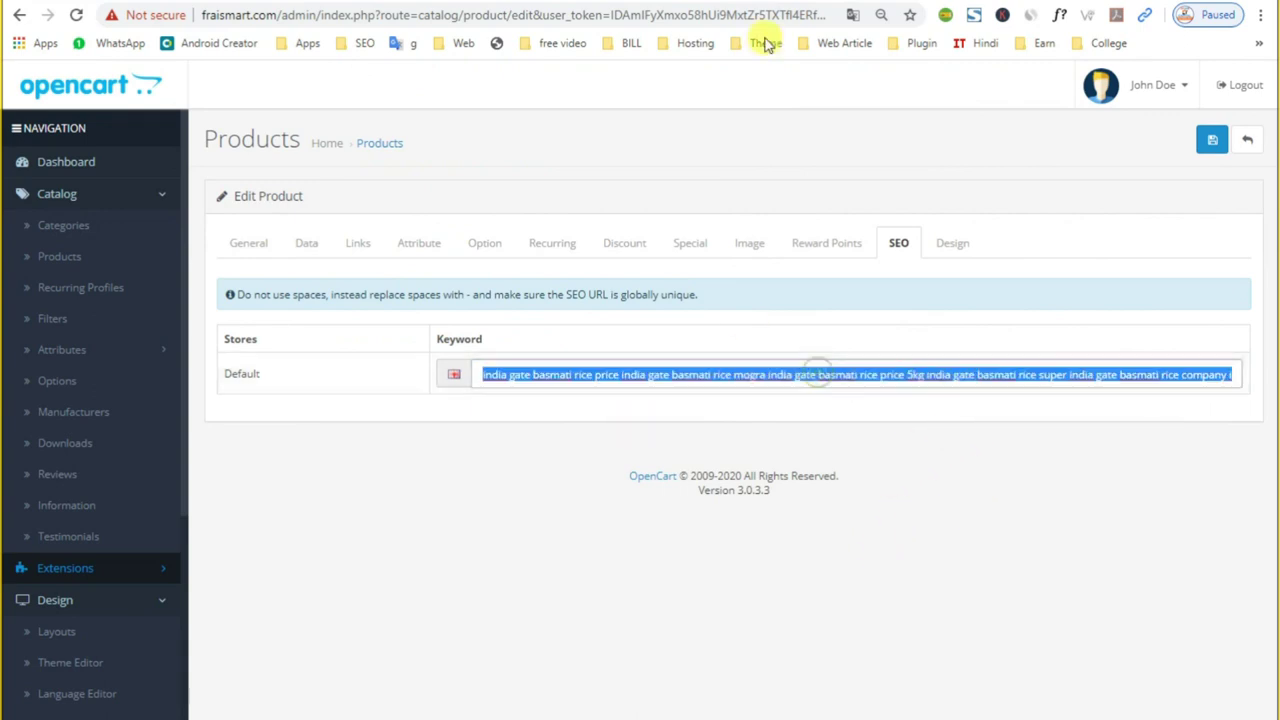
{"action": "key", "text": "ctrl+Tab"}
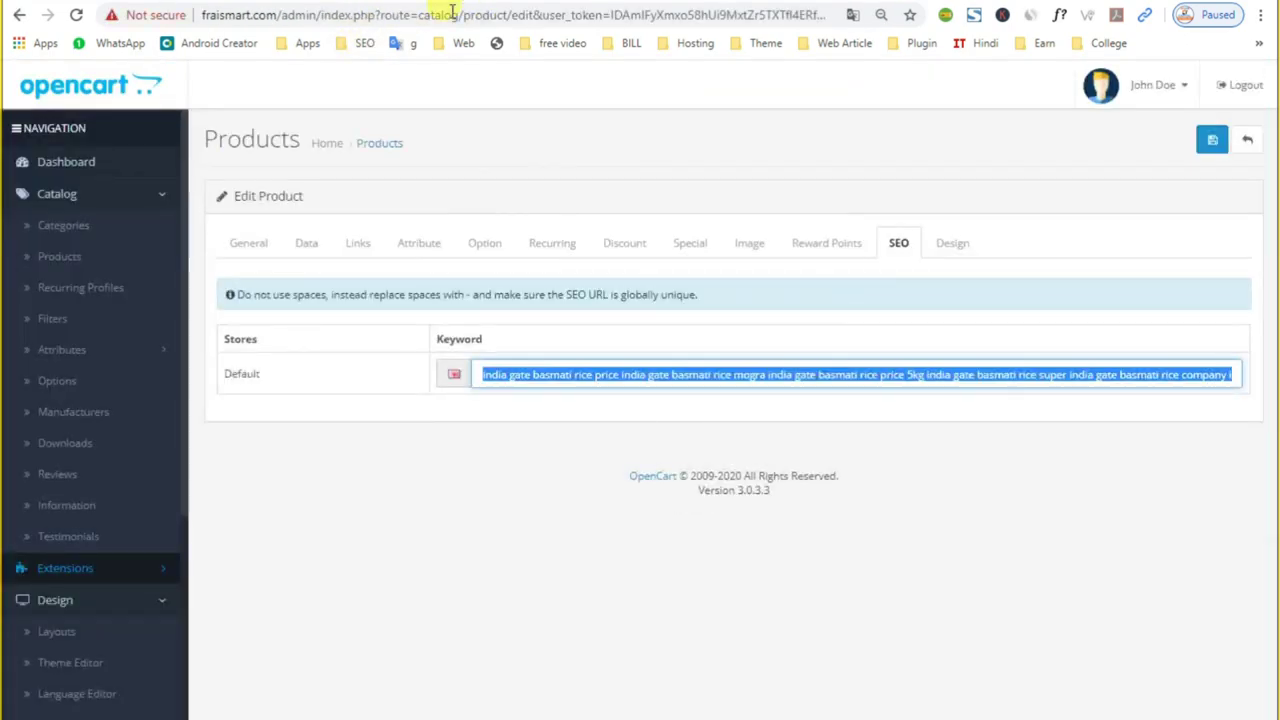
{"action": "left_click", "coordinate": [571, 371]}
{"action": "triple_click", "coordinate": [578, 378]}
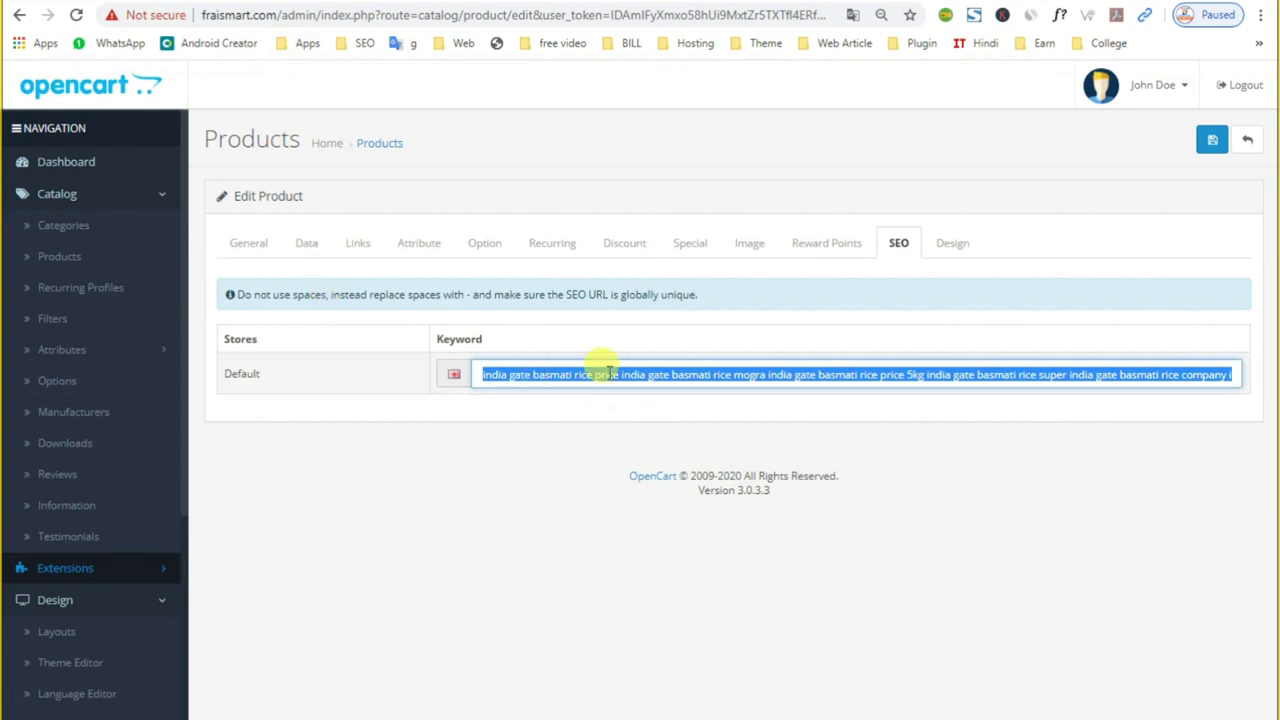
Step: Replace the SEO keyword text with the comma-separated rice keyword list copied from Notepad
{"action": "left_click", "coordinate": [587, 372]}
{"action": "left_click", "coordinate": [592, 376]}
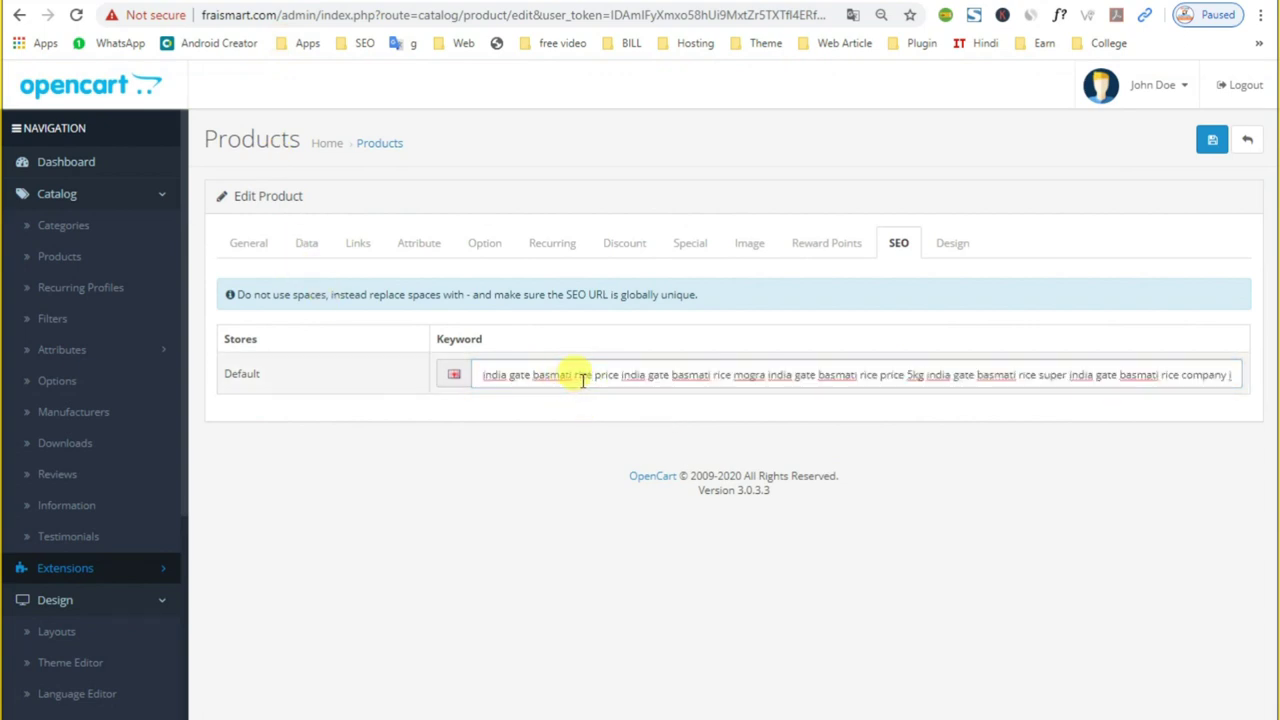
{"action": "type", "text": "-"}
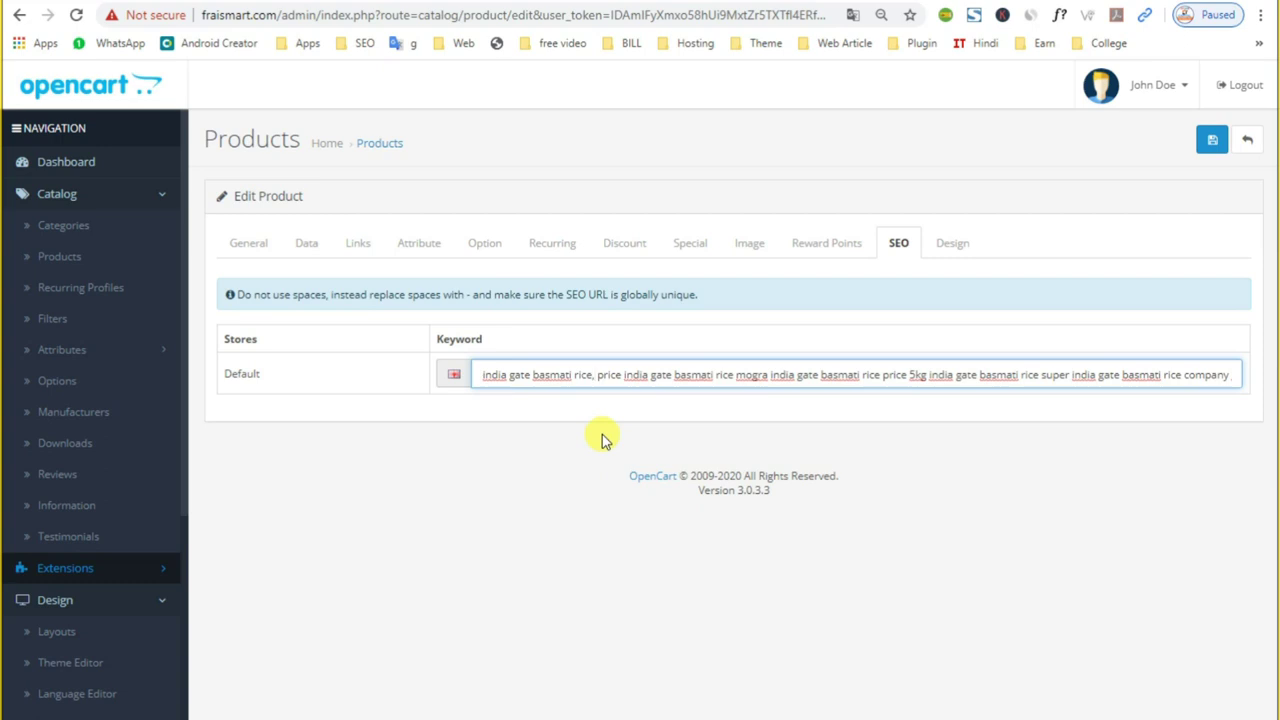
{"action": "key", "text": "alt+Tab"}
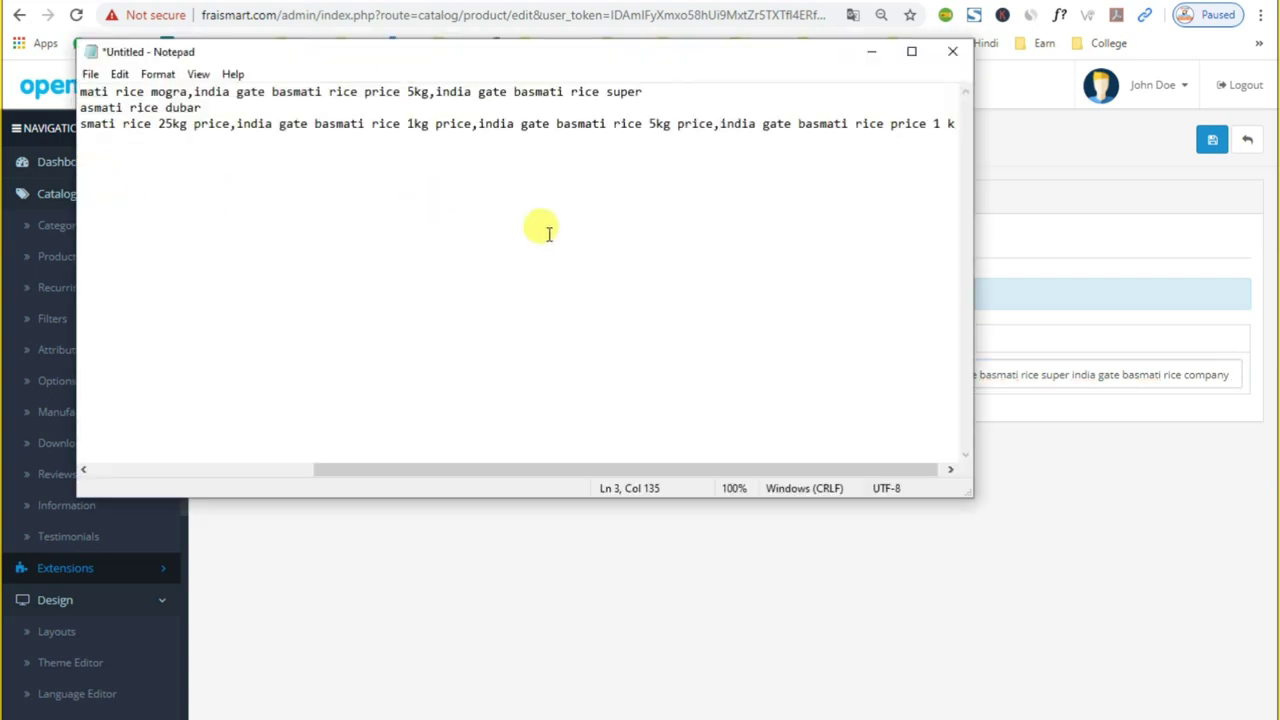
{"action": "key", "text": "ctrl+a"}
{"action": "key", "text": "alt+Tab"}
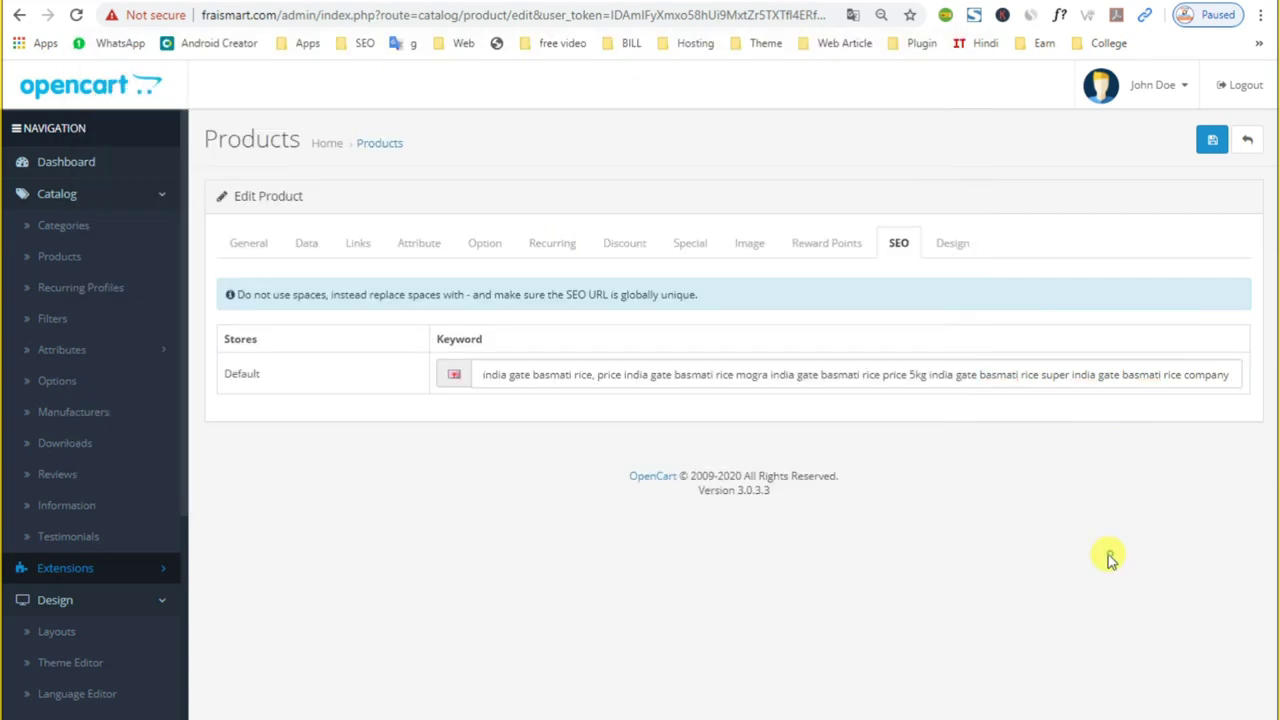
{"action": "double_click", "coordinate": [842, 376]}
{"action": "key", "text": "ctrl+a"}
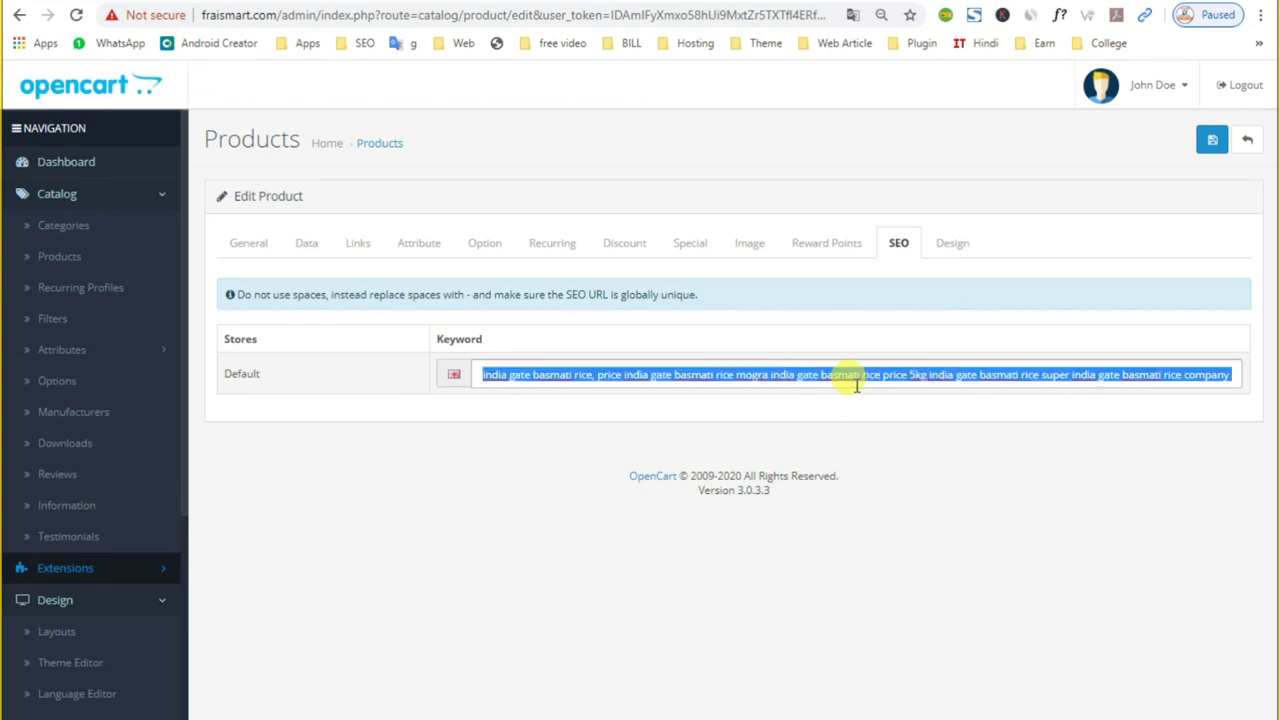
{"action": "key", "text": "BackSpace"}
{"action": "key", "text": "ctrl+v"}
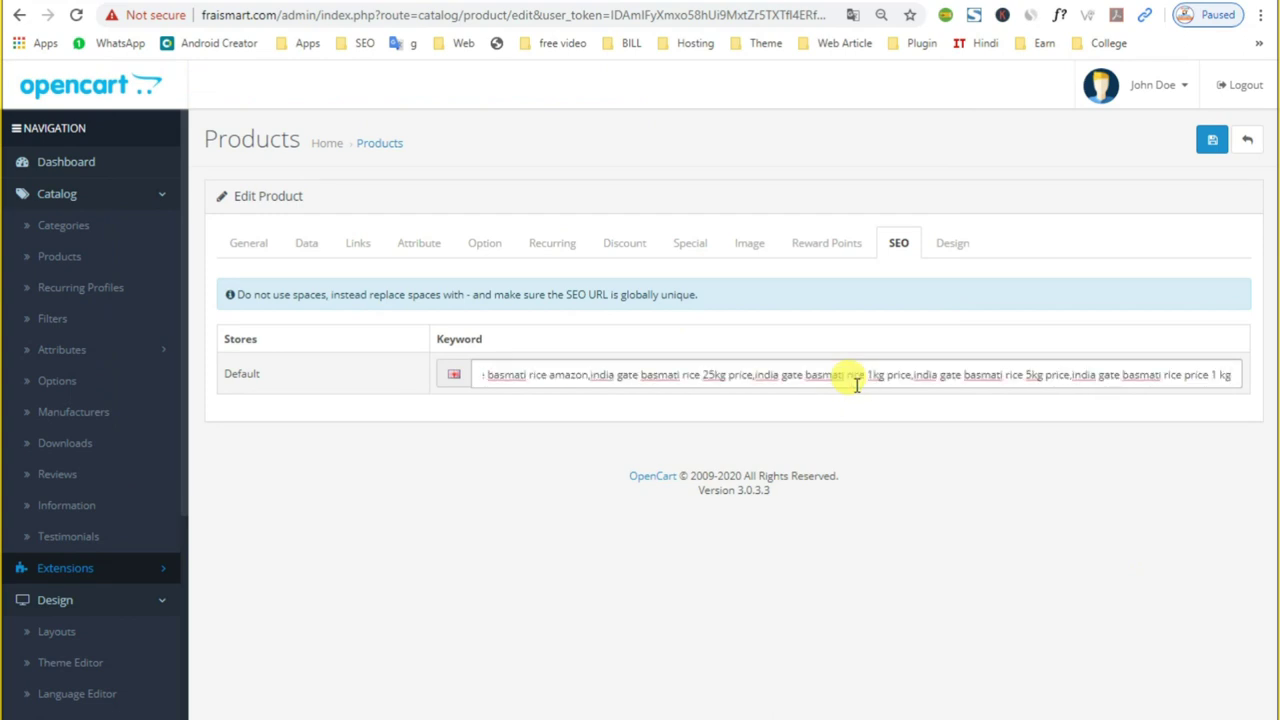
{"action": "left_click", "coordinate": [951, 244]}
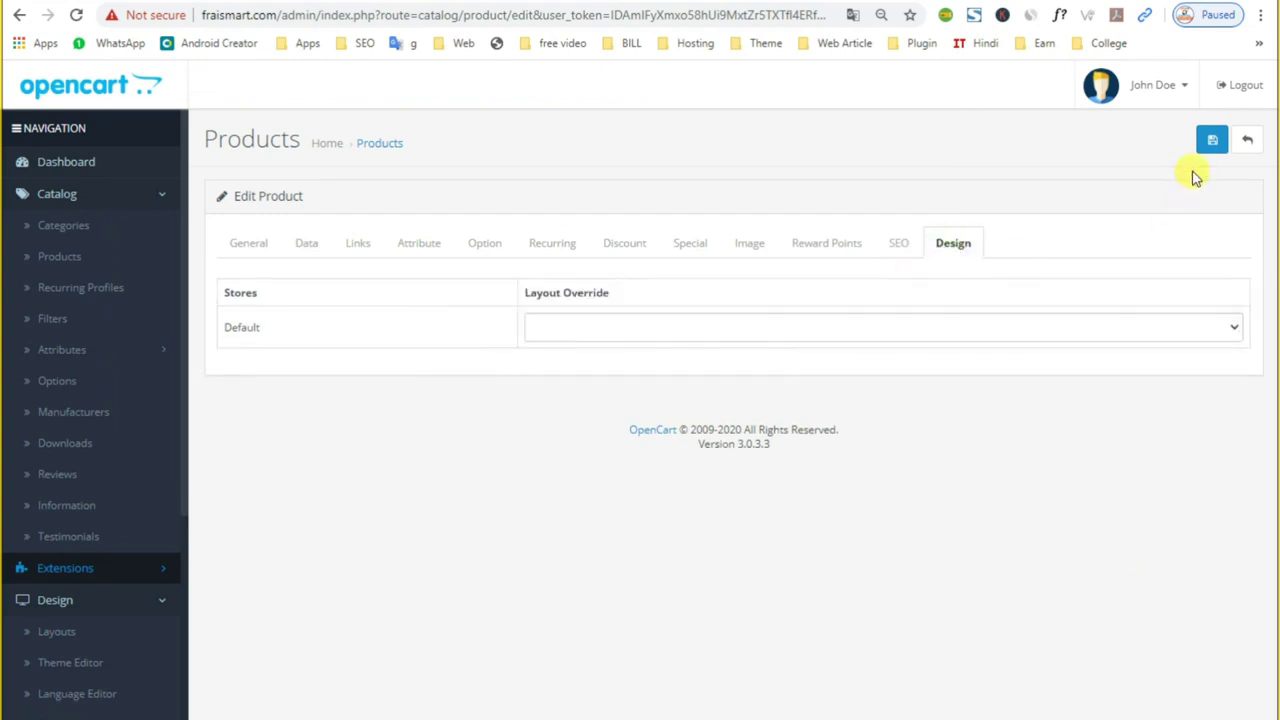
Step: Save the product and check the two India Gate Basmati Rice - Dubar (RCE-001) rows
{"action": "left_click", "coordinate": [1212, 142]}
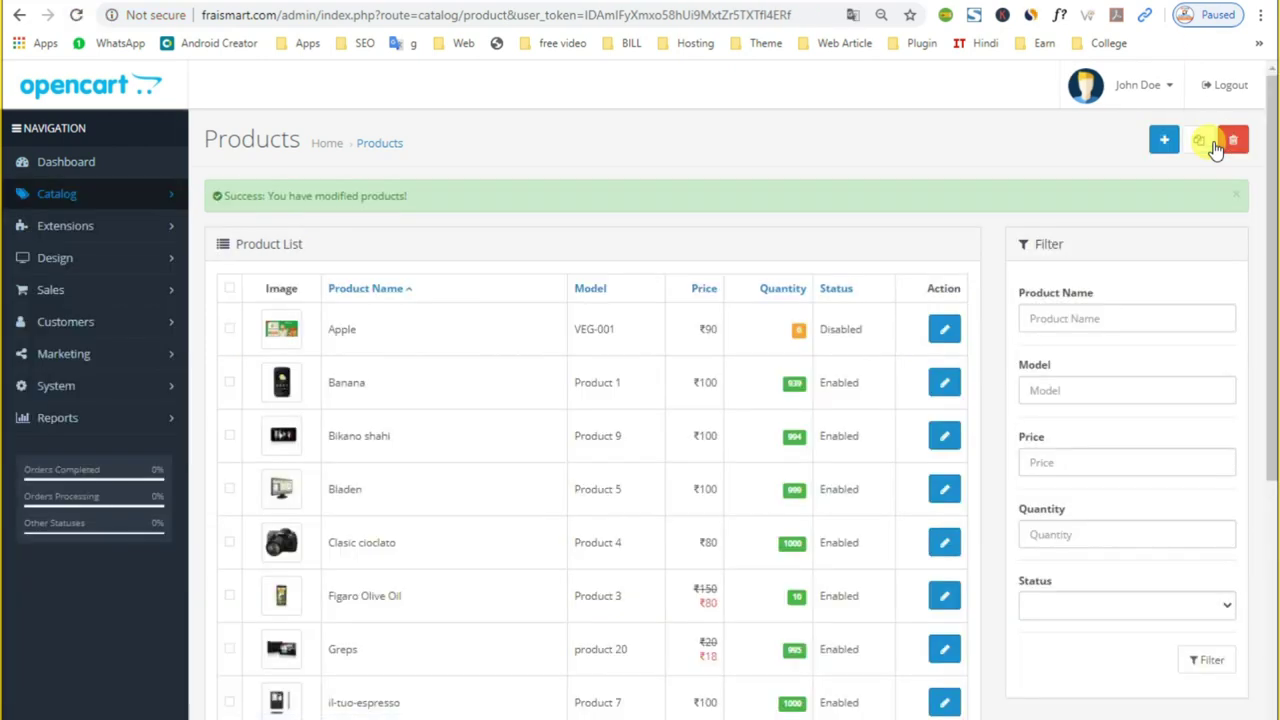
{"action": "scroll", "coordinate": [1040, 308], "scroll_direction": "down", "scroll_amount": 4}
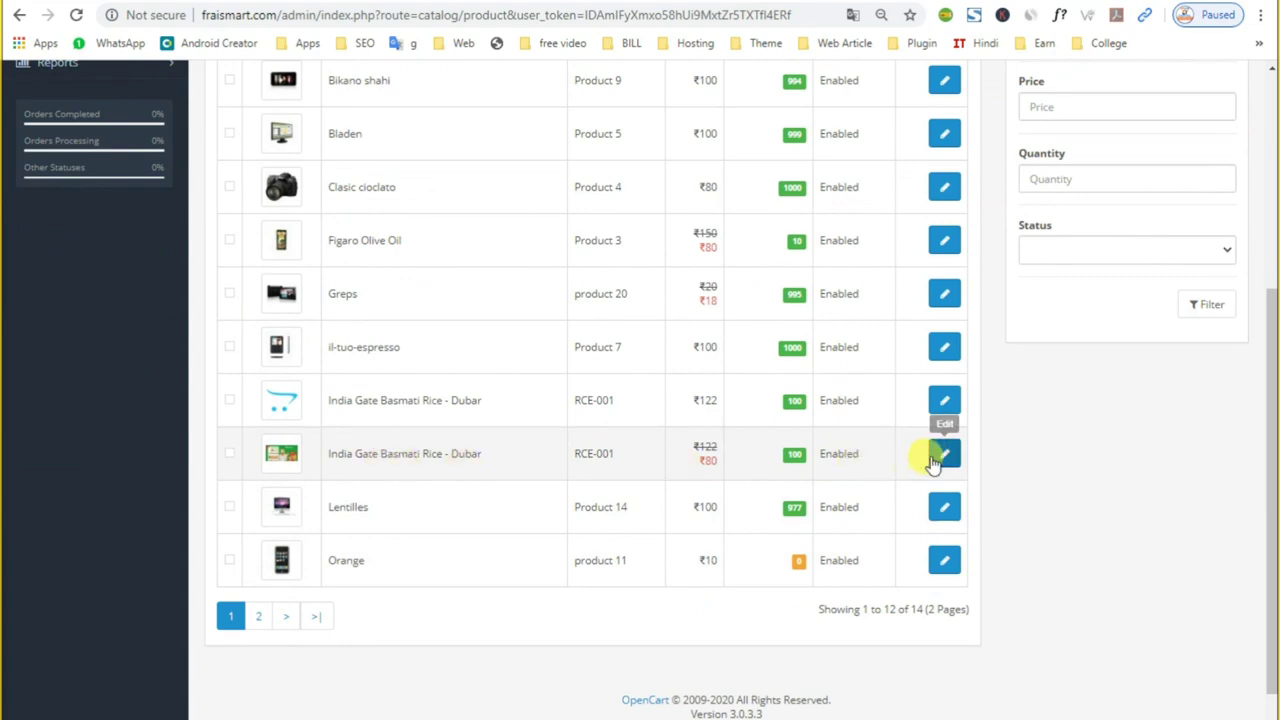
Step: Reload the FraisMart home page from its logo and browse its product sections down to the footer
{"action": "left_click", "coordinate": [494, 5]}
{"action": "scroll", "coordinate": [255, 235], "scroll_direction": "up", "scroll_amount": 10}
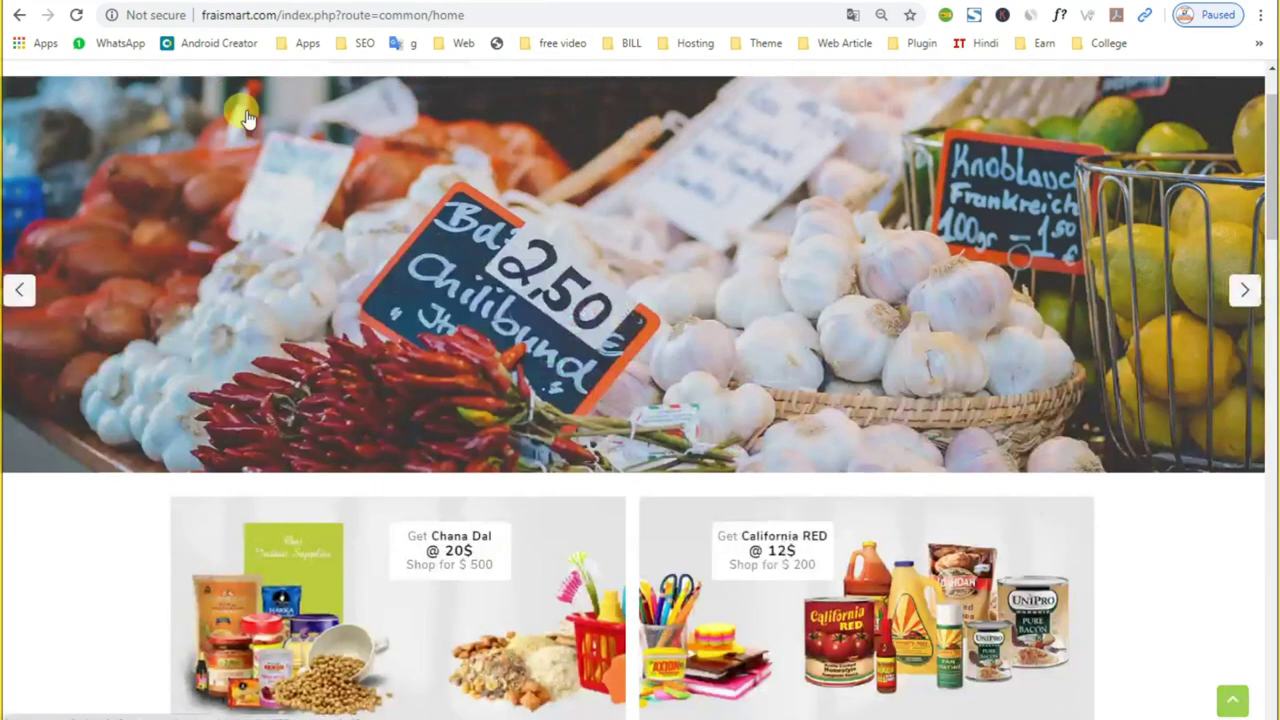
{"action": "left_click", "coordinate": [240, 137]}
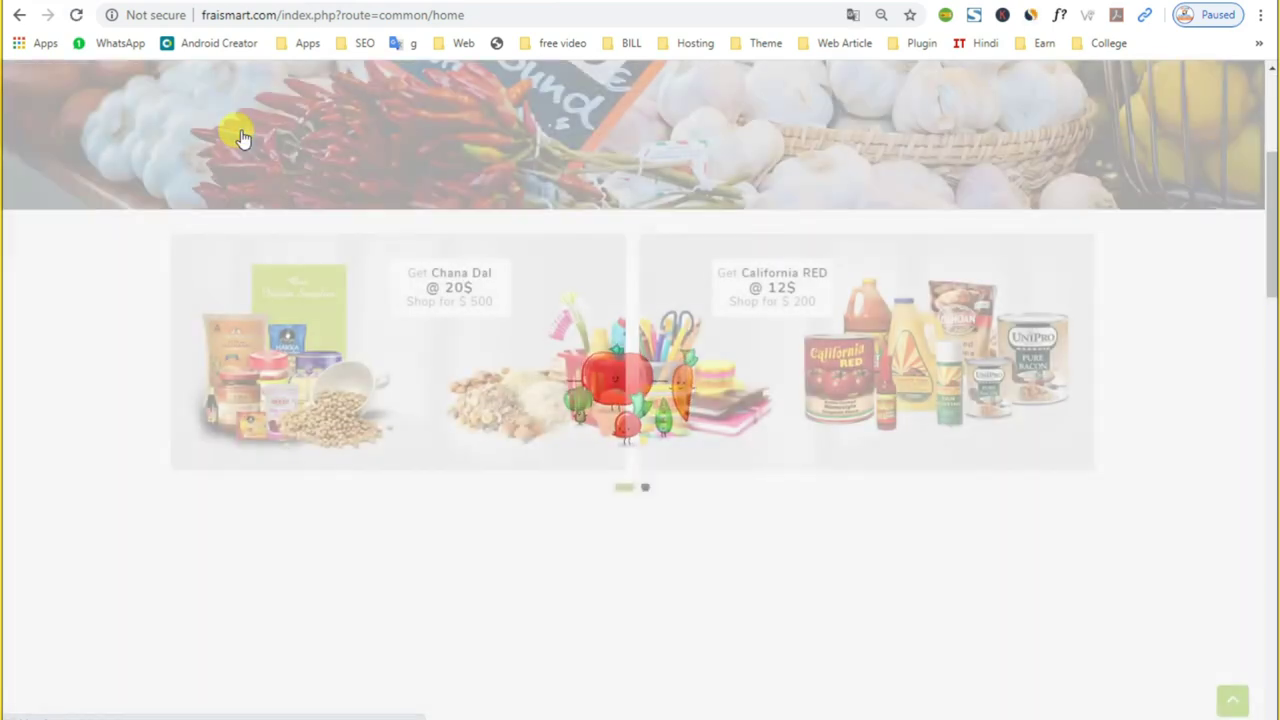
{"action": "scroll", "coordinate": [271, 251], "scroll_direction": "down", "scroll_amount": 10}
{"action": "scroll", "coordinate": [233, 347], "scroll_direction": "down", "scroll_amount": 11}
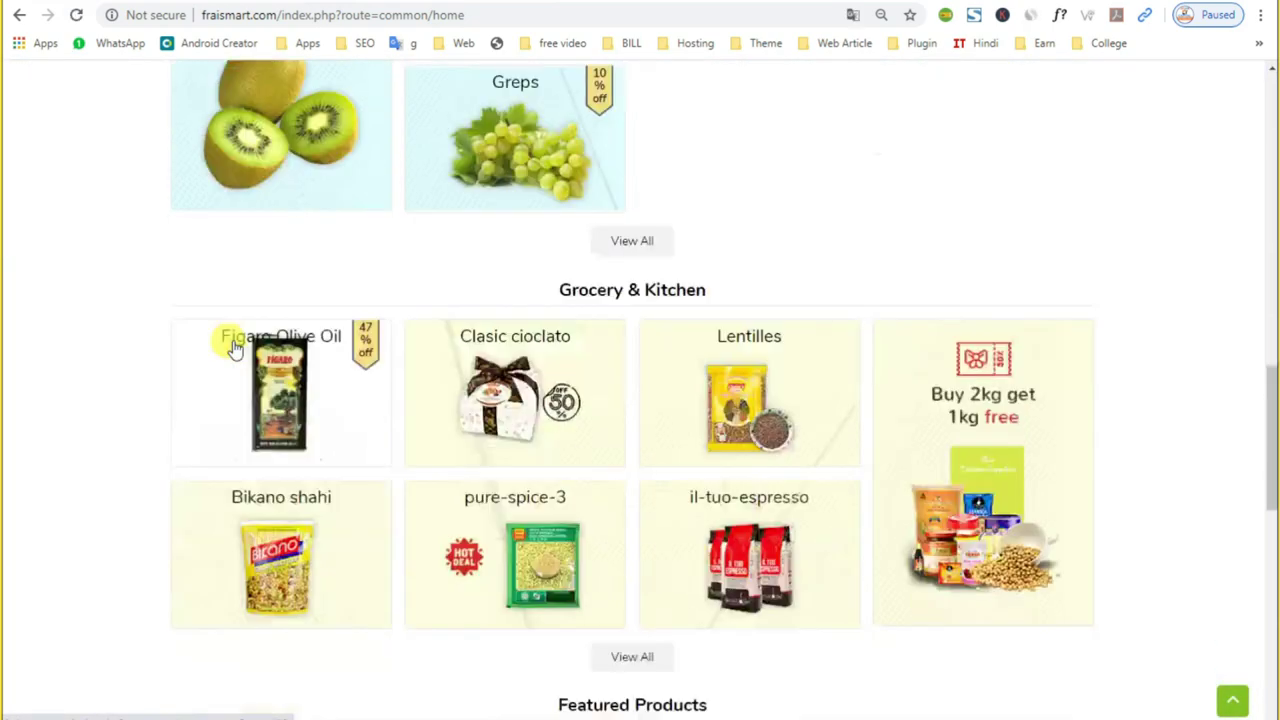
{"action": "scroll", "coordinate": [233, 347], "scroll_direction": "down", "scroll_amount": 4}
{"action": "scroll", "coordinate": [229, 343], "scroll_direction": "up", "scroll_amount": 4}
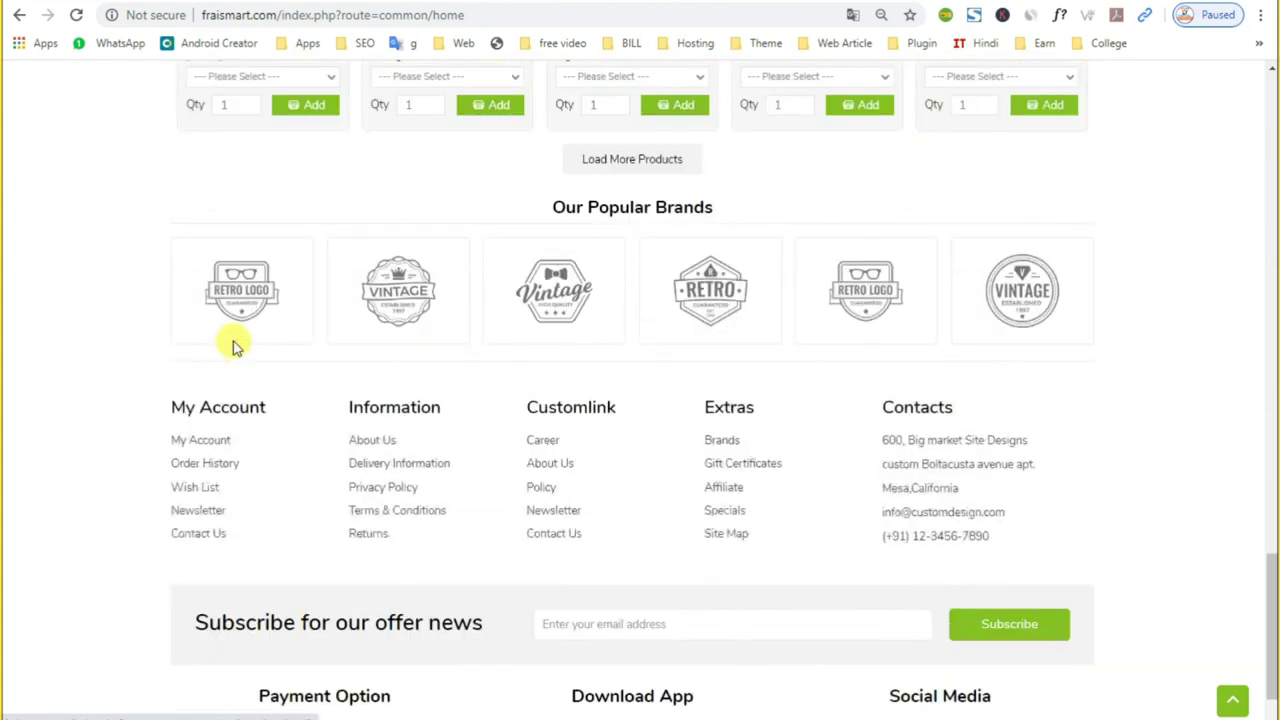
{"action": "scroll", "coordinate": [548, 337], "scroll_direction": "up", "scroll_amount": 1}
{"action": "left_click_drag", "start_coordinate": [250, 350], "coordinate": [894, 394]}
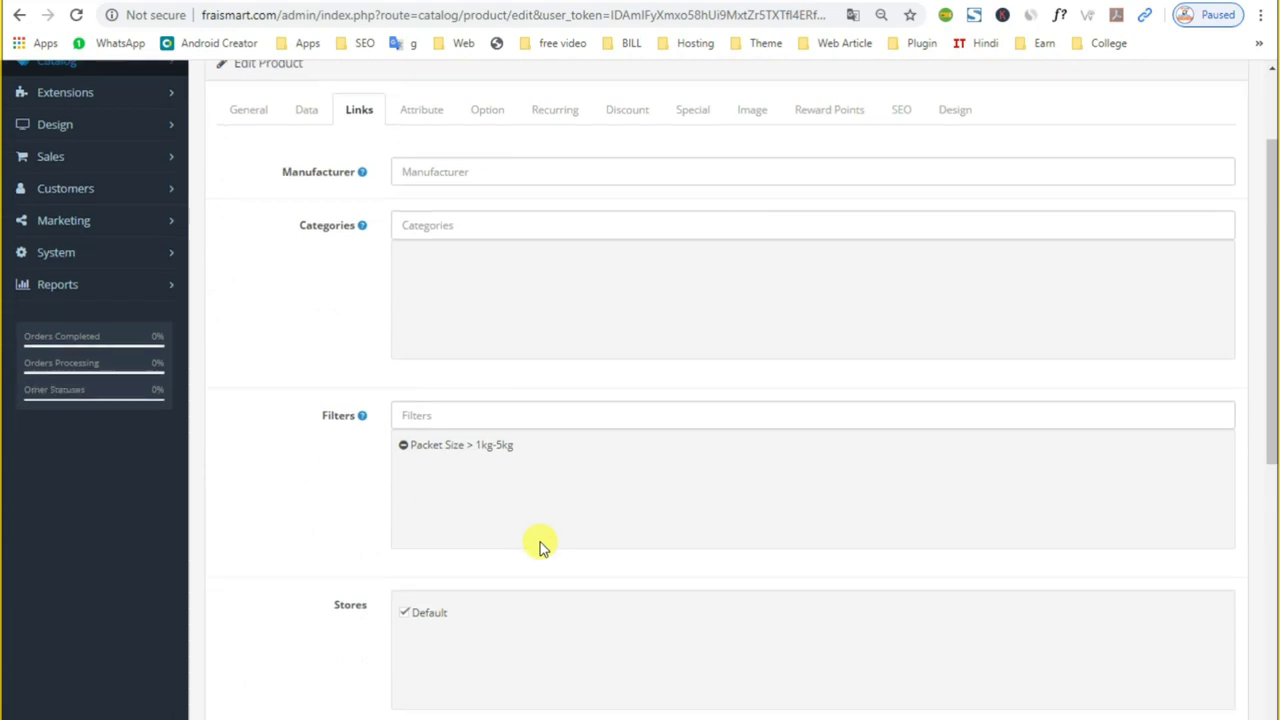
Step: Add category Fruits & Vegetables > Fresh Vegetables to the rice product, save it, and reload the storefront
{"action": "scroll", "coordinate": [543, 543], "scroll_direction": "down", "scroll_amount": 1}
{"action": "left_click", "coordinate": [425, 178]}
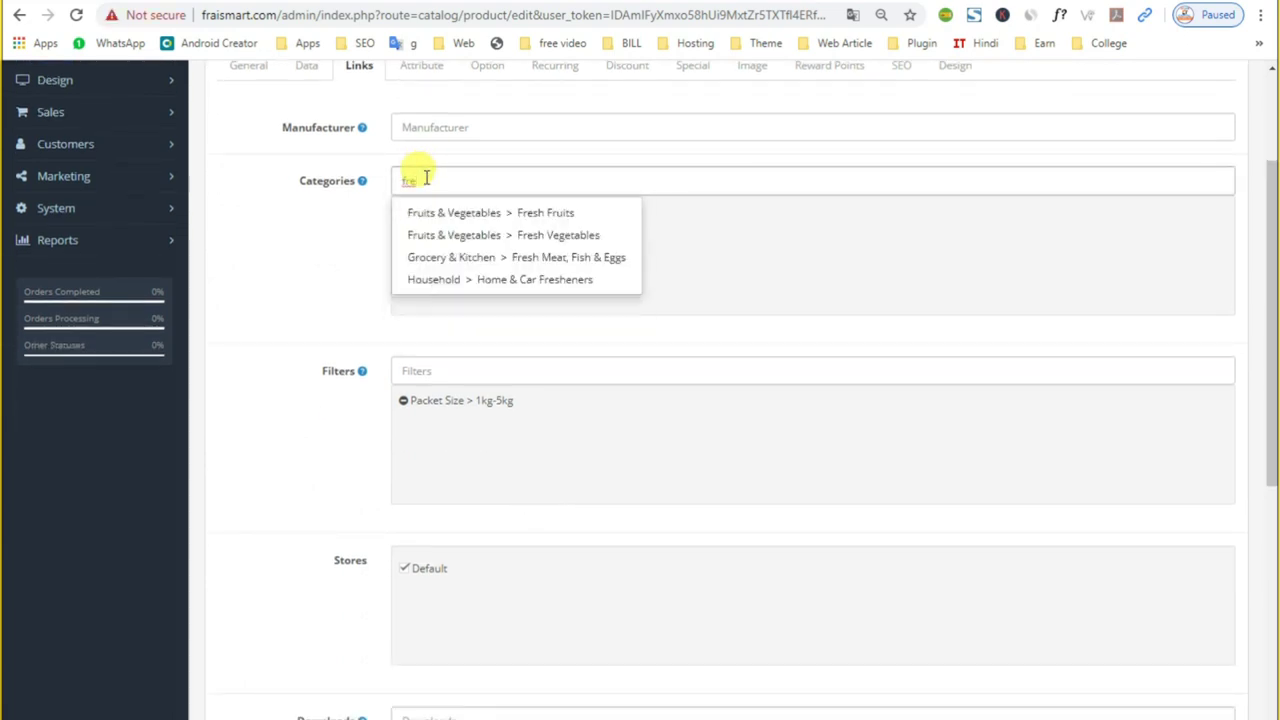
{"action": "left_click", "coordinate": [557, 235]}
{"action": "scroll", "coordinate": [1109, 379], "scroll_direction": "up", "scroll_amount": 2}
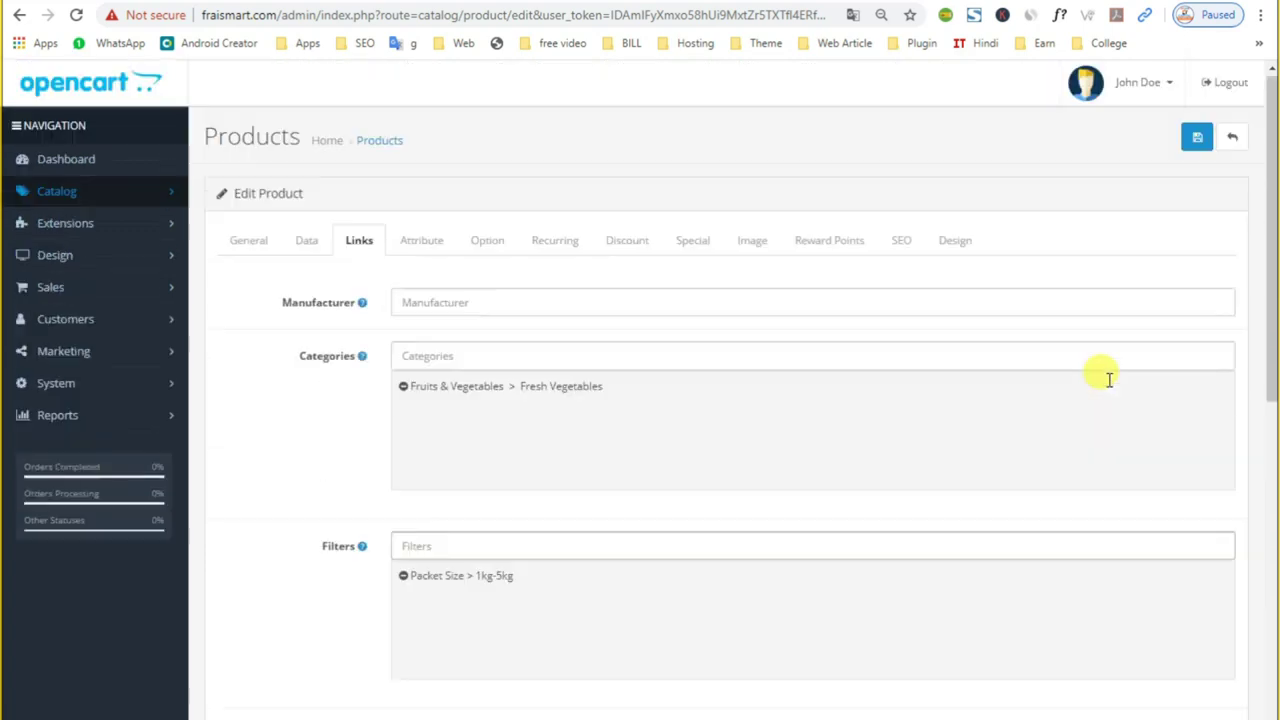
{"action": "left_click", "coordinate": [1196, 140]}
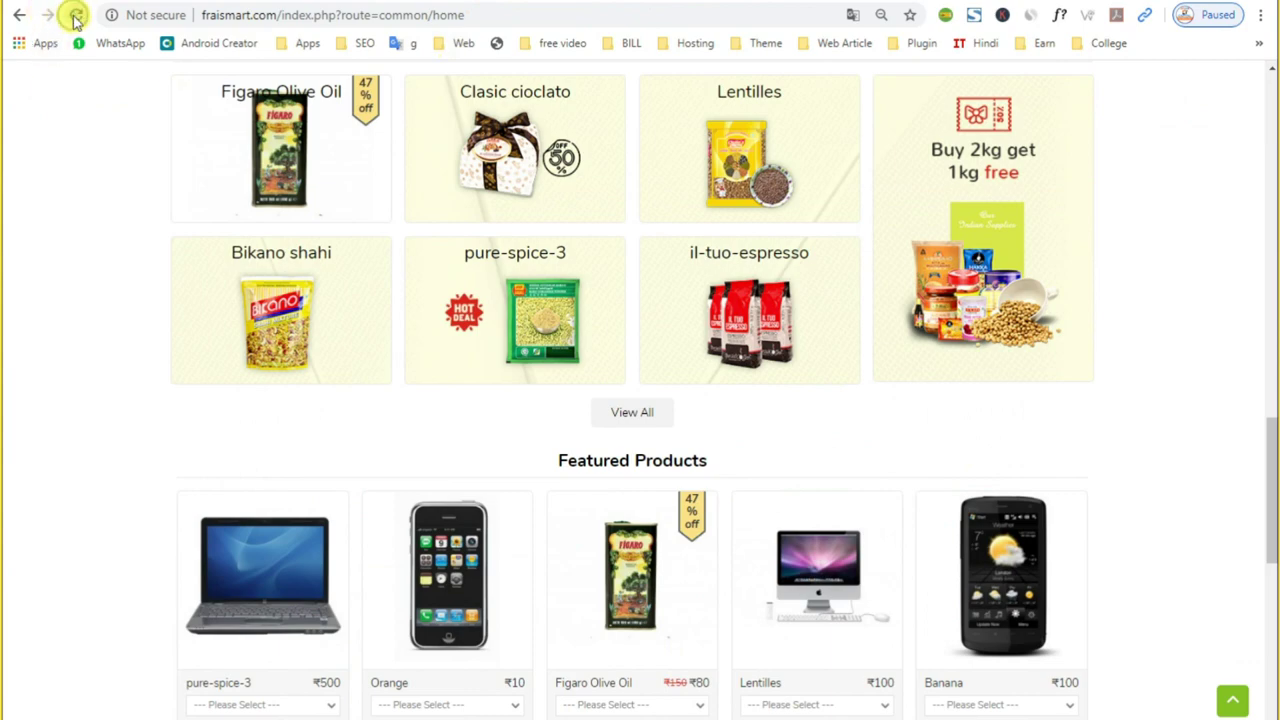
{"action": "left_click", "coordinate": [75, 16]}
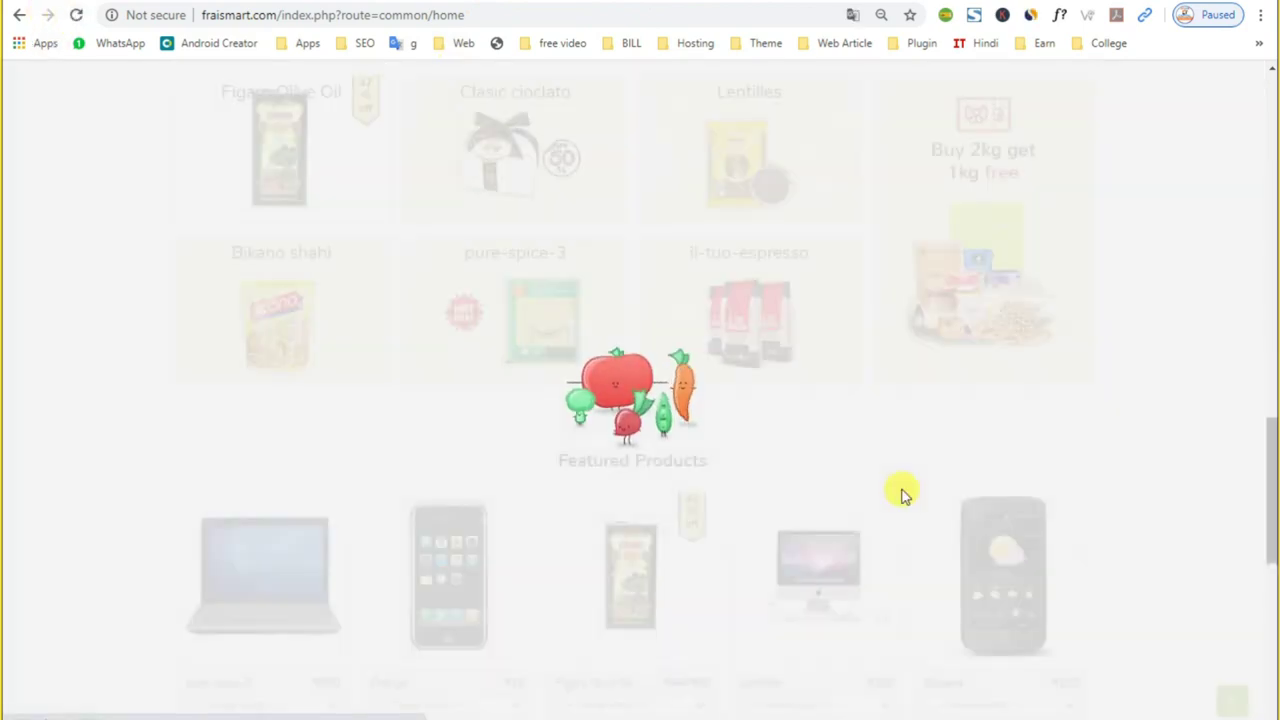
Step: Browse Fruits & Vegetables > Fresh Vegetables on the storefront and open the India Gate Basmati Rice product page
{"action": "scroll", "coordinate": [903, 495], "scroll_direction": "down", "scroll_amount": 5}
{"action": "scroll", "coordinate": [903, 495], "scroll_direction": "up", "scroll_amount": 9}
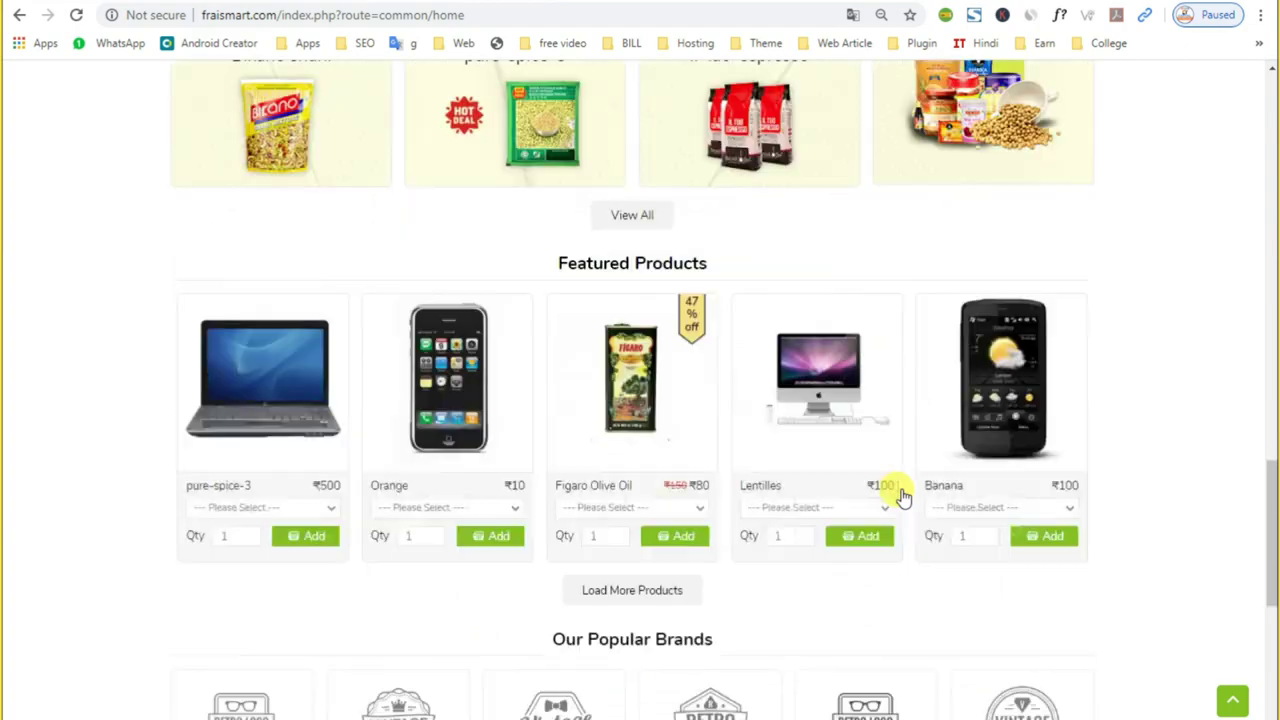
{"action": "scroll", "coordinate": [903, 495], "scroll_direction": "up", "scroll_amount": 10}
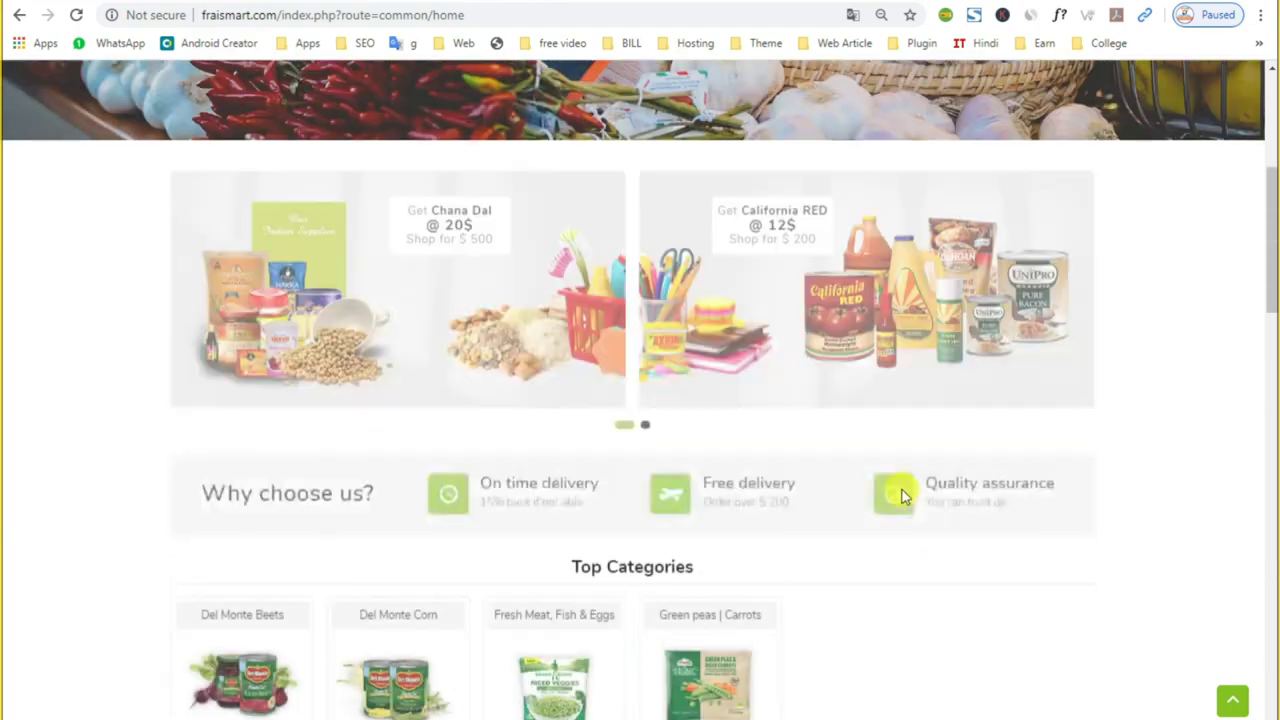
{"action": "scroll", "coordinate": [901, 488], "scroll_direction": "up", "scroll_amount": 5}
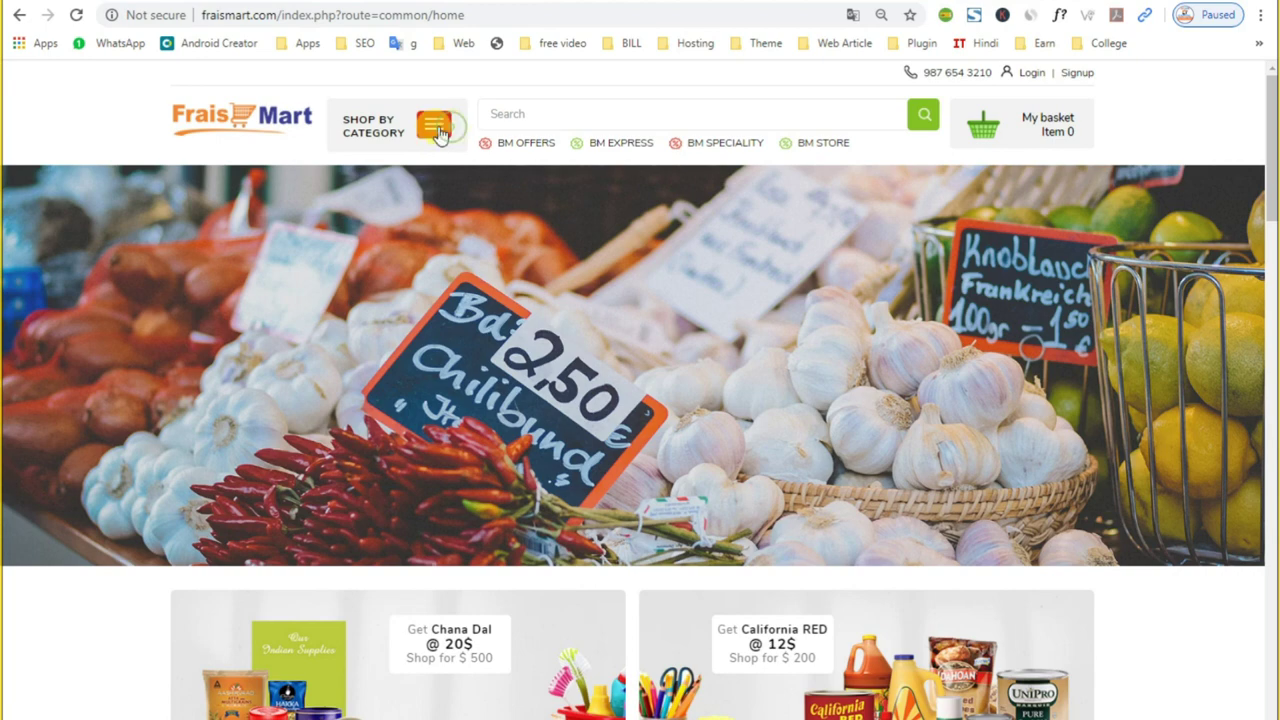
{"action": "left_click", "coordinate": [437, 128]}
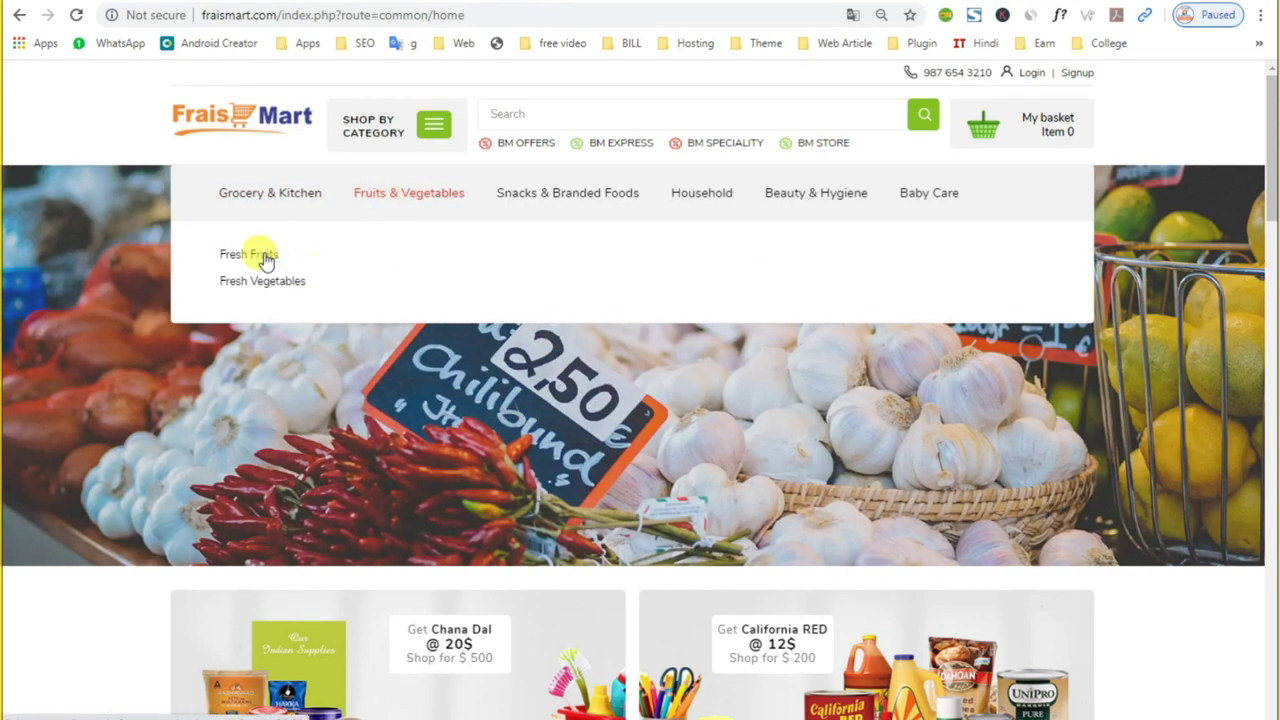
{"action": "left_click", "coordinate": [262, 283]}
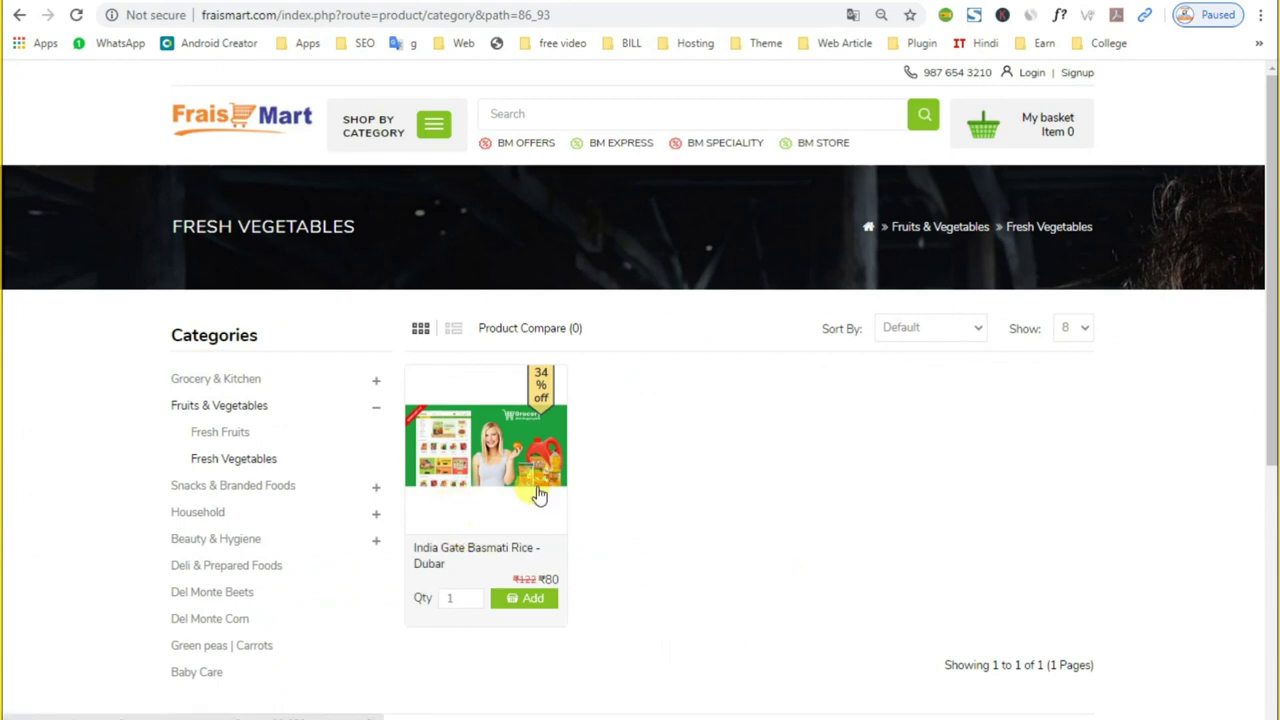
{"action": "left_click", "coordinate": [540, 500]}
Step: Select the product details text, ending on the '100 or more ₹110' offer line, then return to the admin tab
{"action": "left_click_drag", "start_coordinate": [586, 322], "coordinate": [866, 505]}
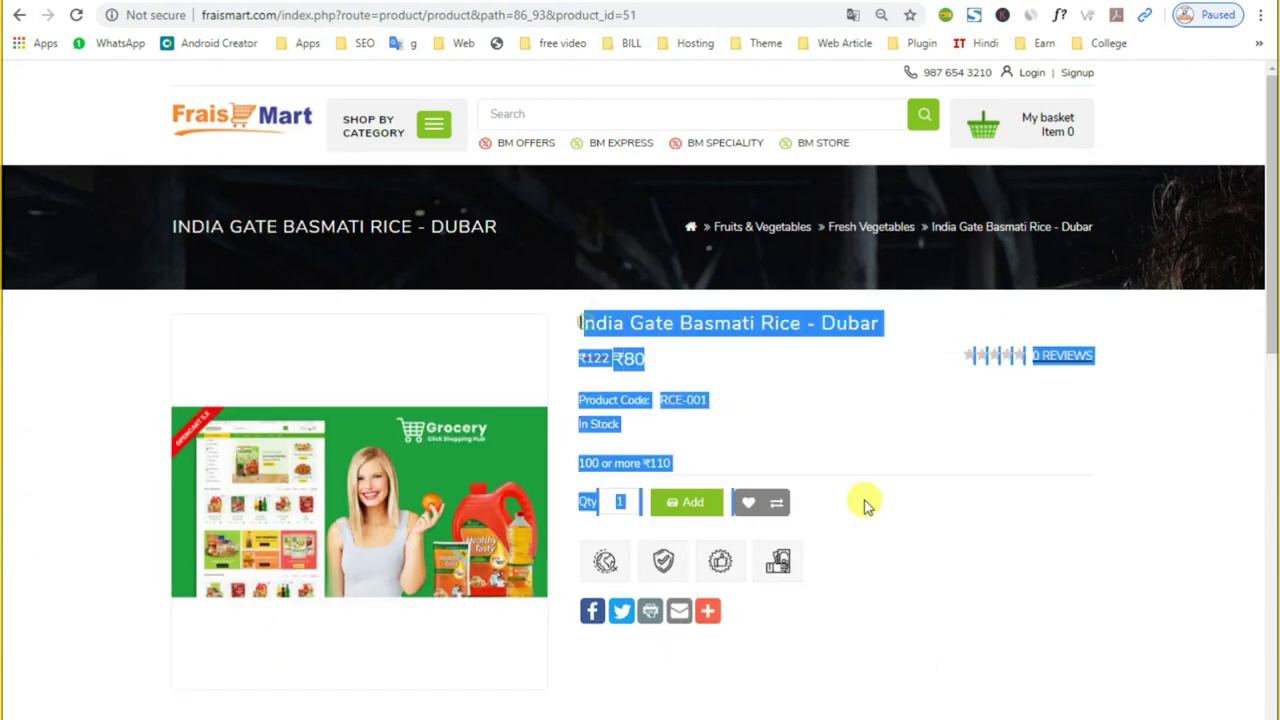
{"action": "left_click", "coordinate": [680, 457]}
{"action": "key", "text": "shift+Up"}
{"action": "key", "text": "shift+Up"}
{"action": "key", "text": "shift+Up"}
{"action": "key", "text": "shift+Up"}
{"action": "key", "text": "shift+Up"}
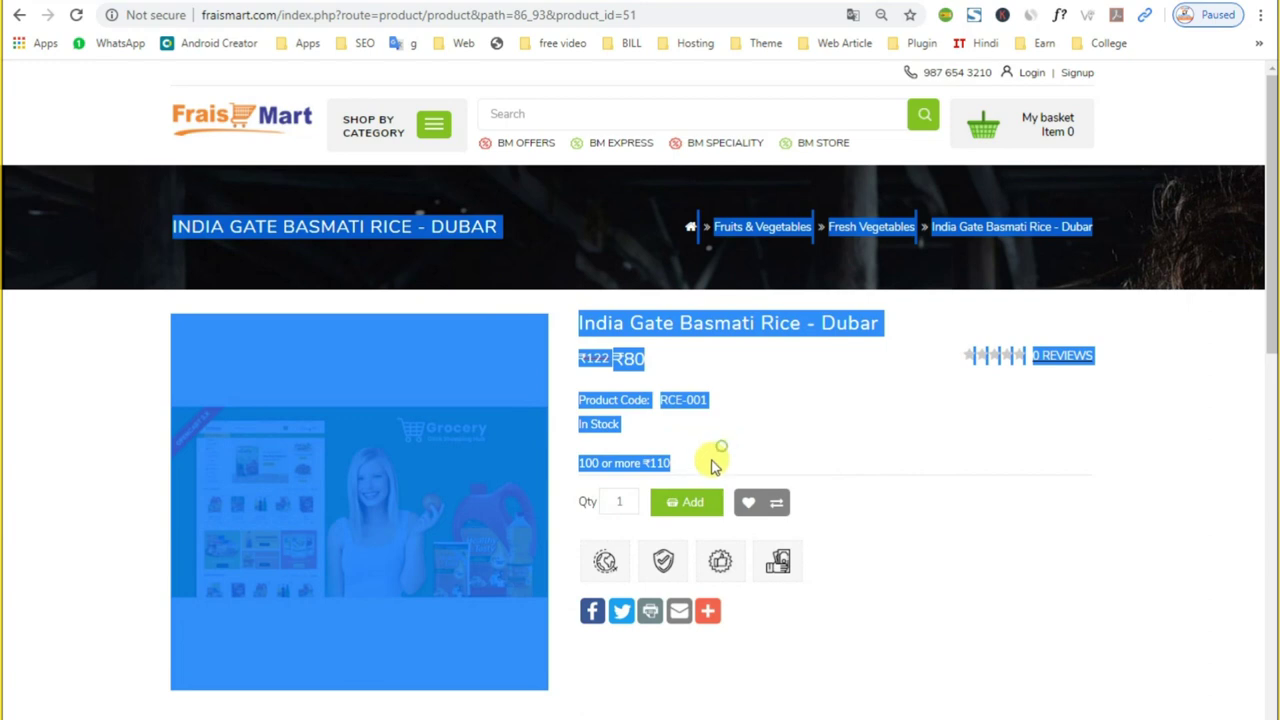
{"action": "left_click", "coordinate": [695, 468]}
{"action": "left_click_drag", "start_coordinate": [695, 468], "coordinate": [557, 294]}
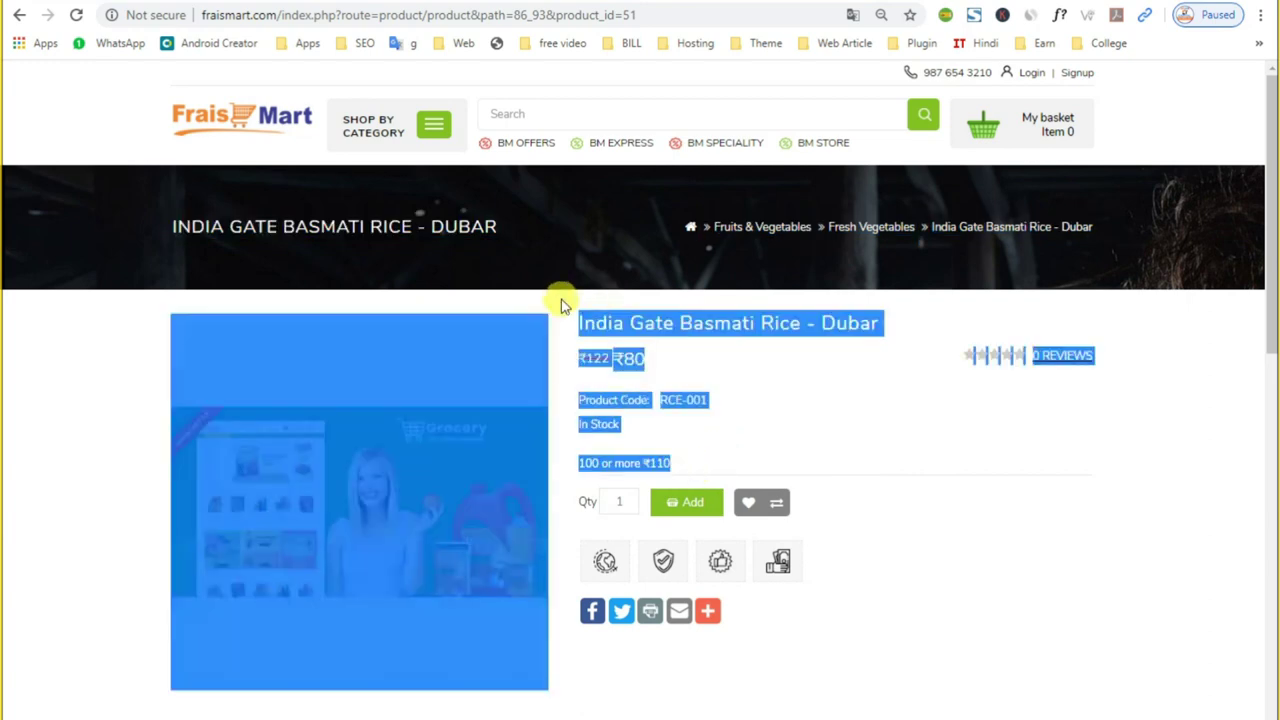
{"action": "left_click", "coordinate": [697, 452]}
{"action": "triple_click", "coordinate": [690, 458]}
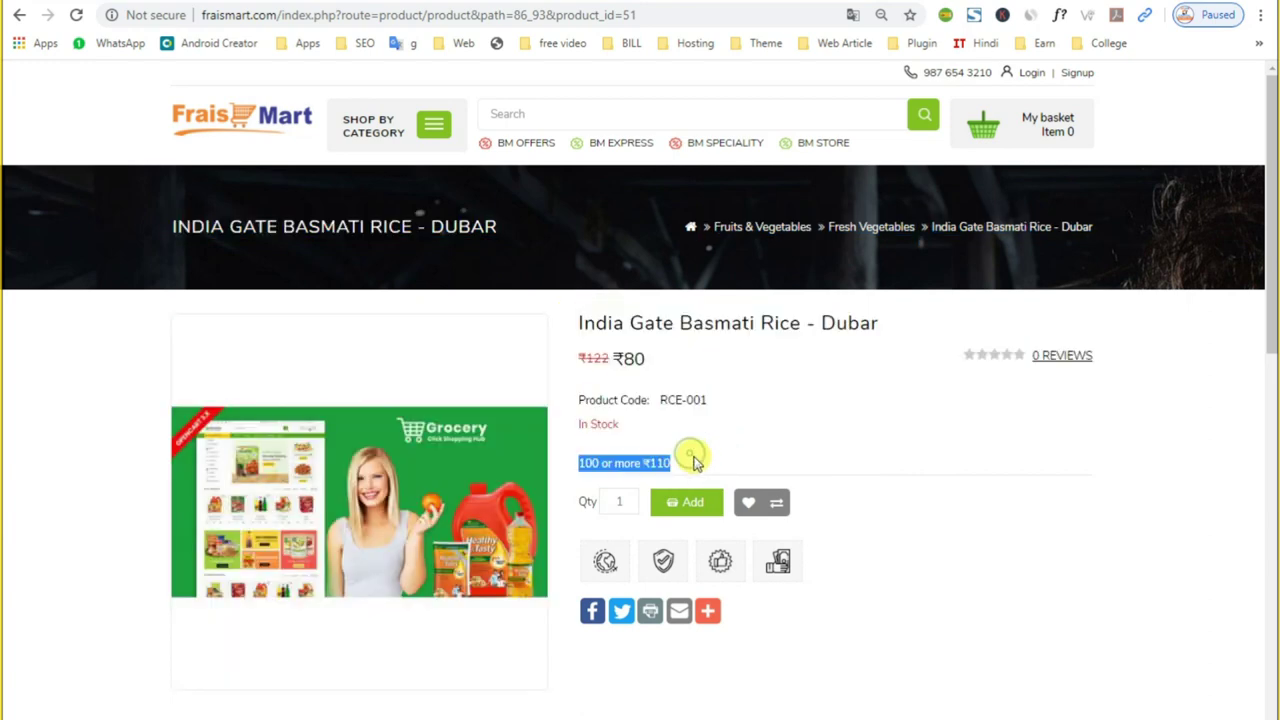
{"action": "key", "text": "ctrl+Tab"}
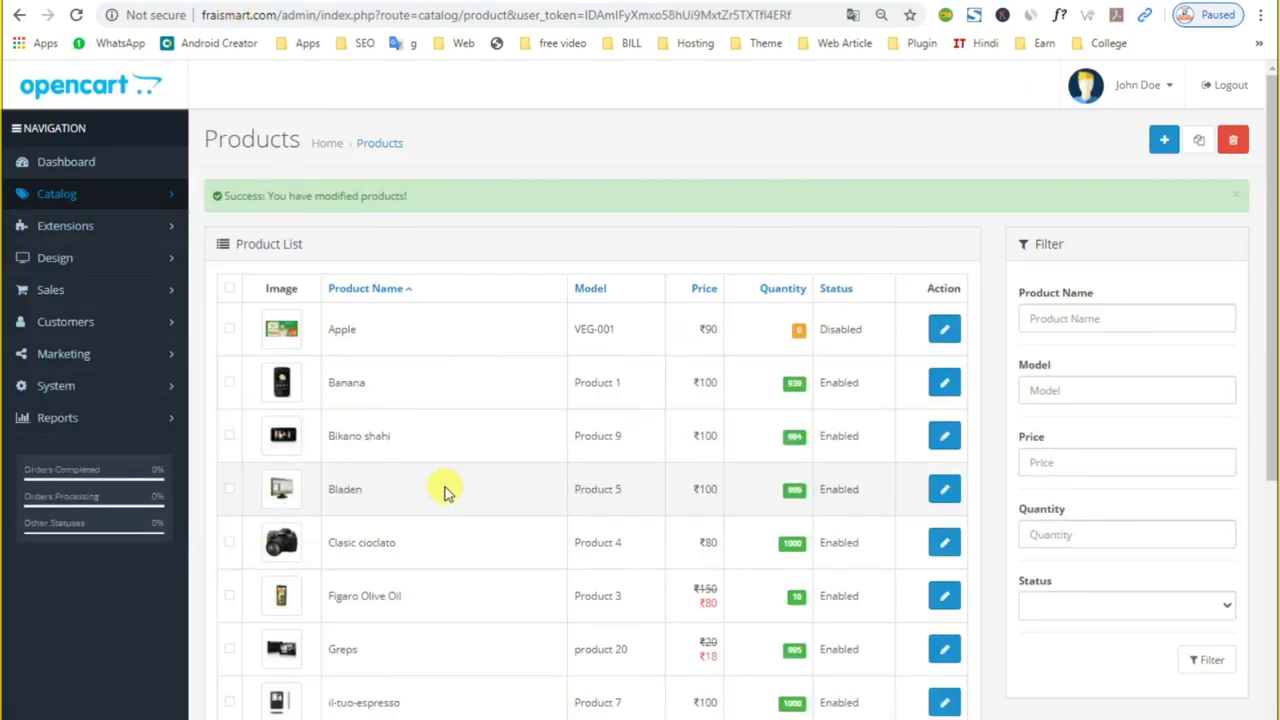
Step: Tick the duplicate India Gate Basmati Rice - Dubar row and delete it, confirming with OK
{"action": "scroll", "coordinate": [445, 489], "scroll_direction": "down", "scroll_amount": 5}
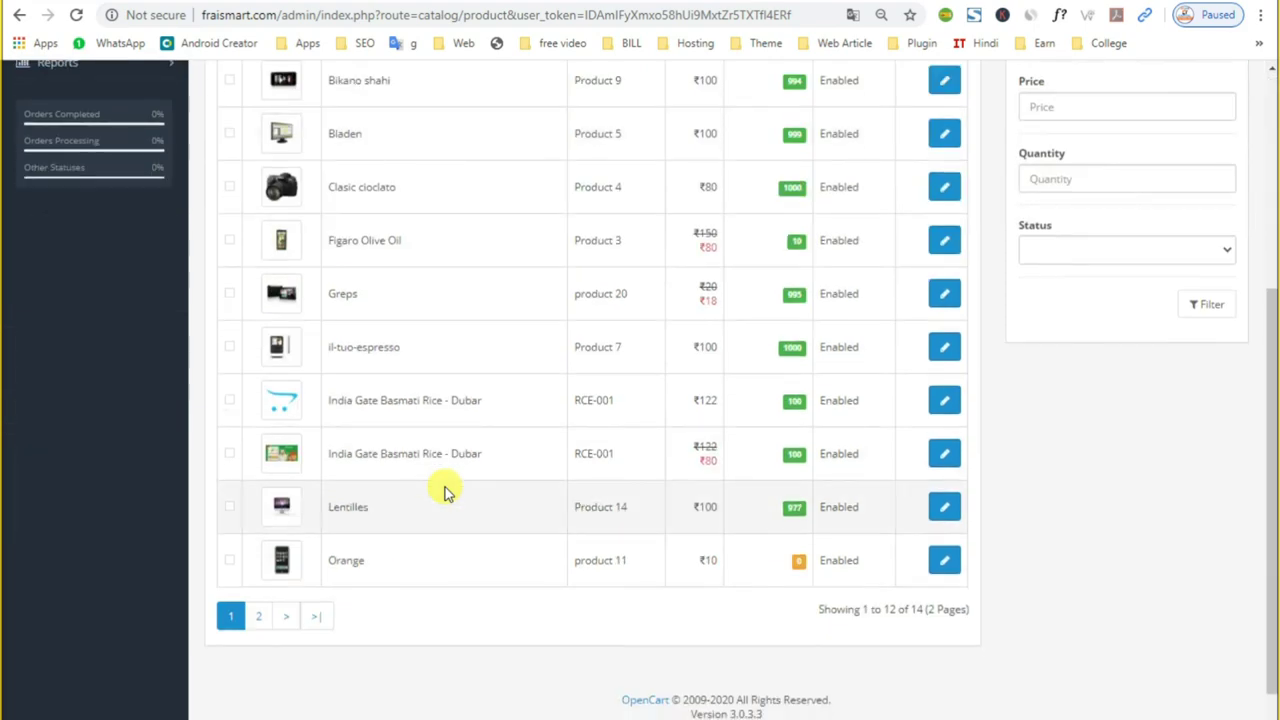
{"action": "scroll", "coordinate": [445, 489], "scroll_direction": "up", "scroll_amount": 2}
{"action": "scroll", "coordinate": [445, 492], "scroll_direction": "up", "scroll_amount": 2}
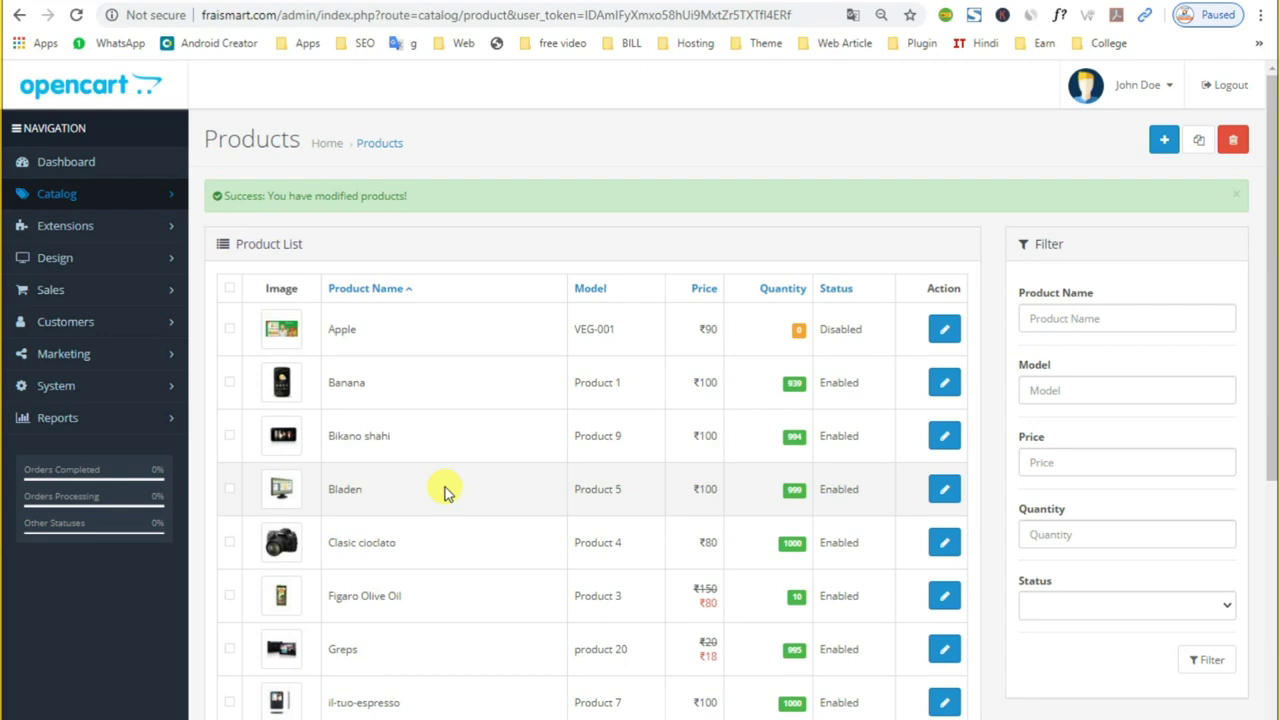
{"action": "scroll", "coordinate": [337, 571], "scroll_direction": "down", "scroll_amount": 4}
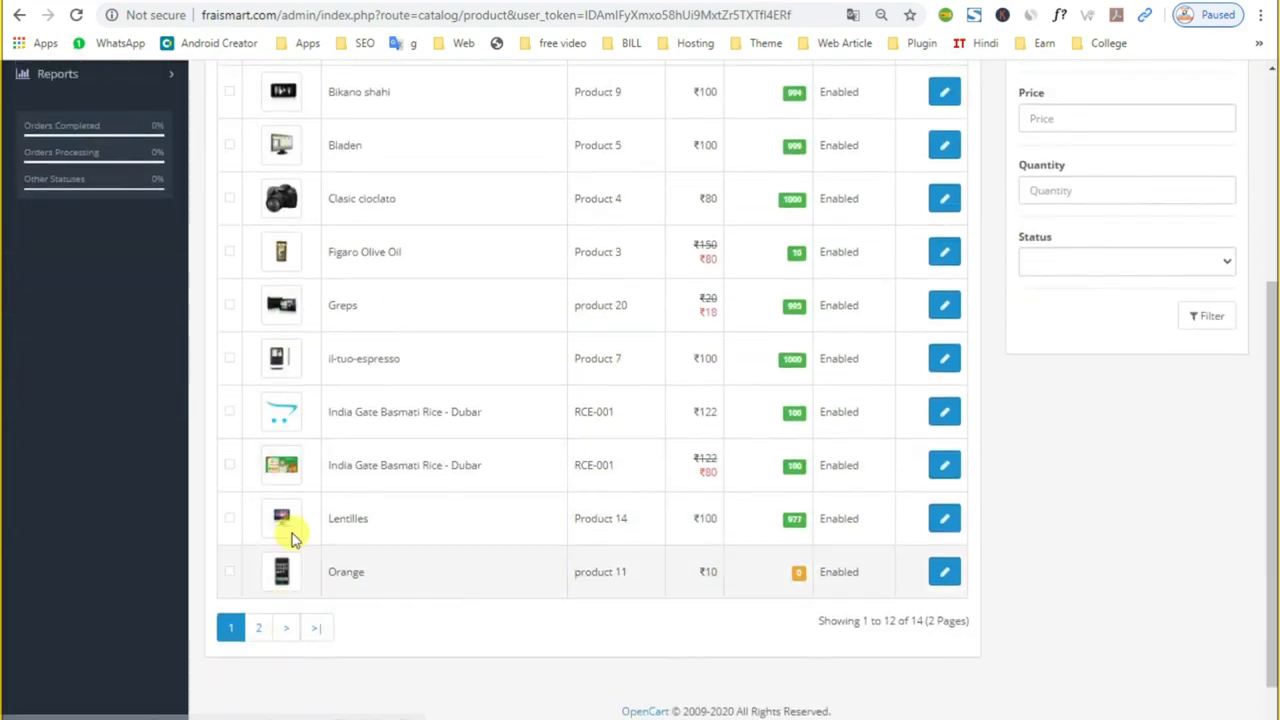
{"action": "scroll", "coordinate": [292, 535], "scroll_direction": "up", "scroll_amount": 4}
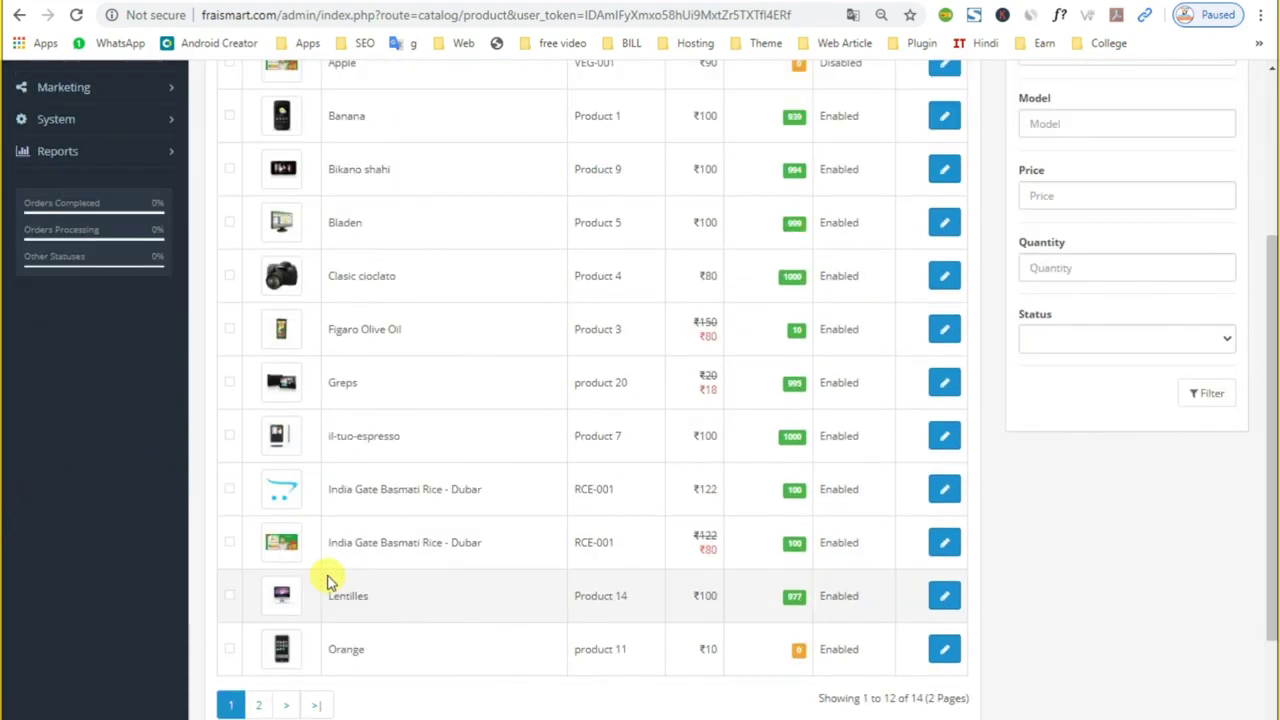
{"action": "scroll", "coordinate": [330, 580], "scroll_direction": "up", "scroll_amount": 1}
{"action": "left_click", "coordinate": [229, 578]}
{"action": "scroll", "coordinate": [709, 400], "scroll_direction": "up", "scroll_amount": 2}
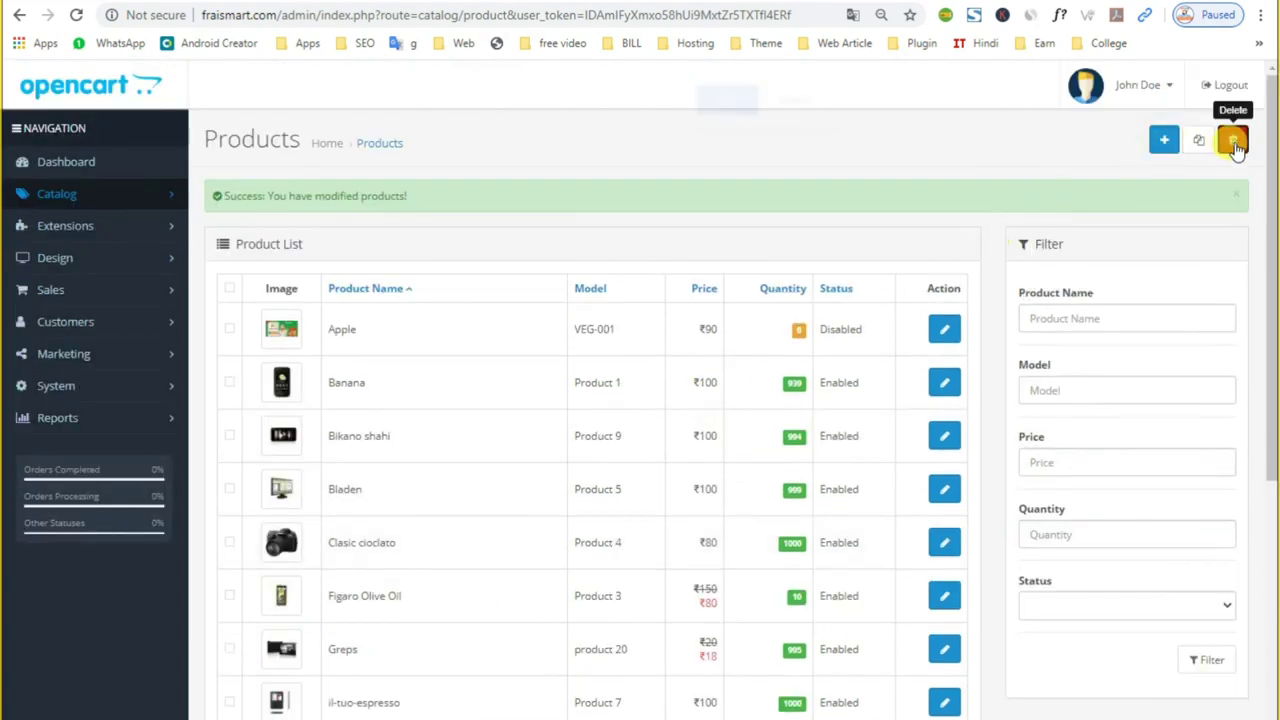
{"action": "left_click", "coordinate": [1233, 141]}
{"action": "left_click", "coordinate": [730, 116]}
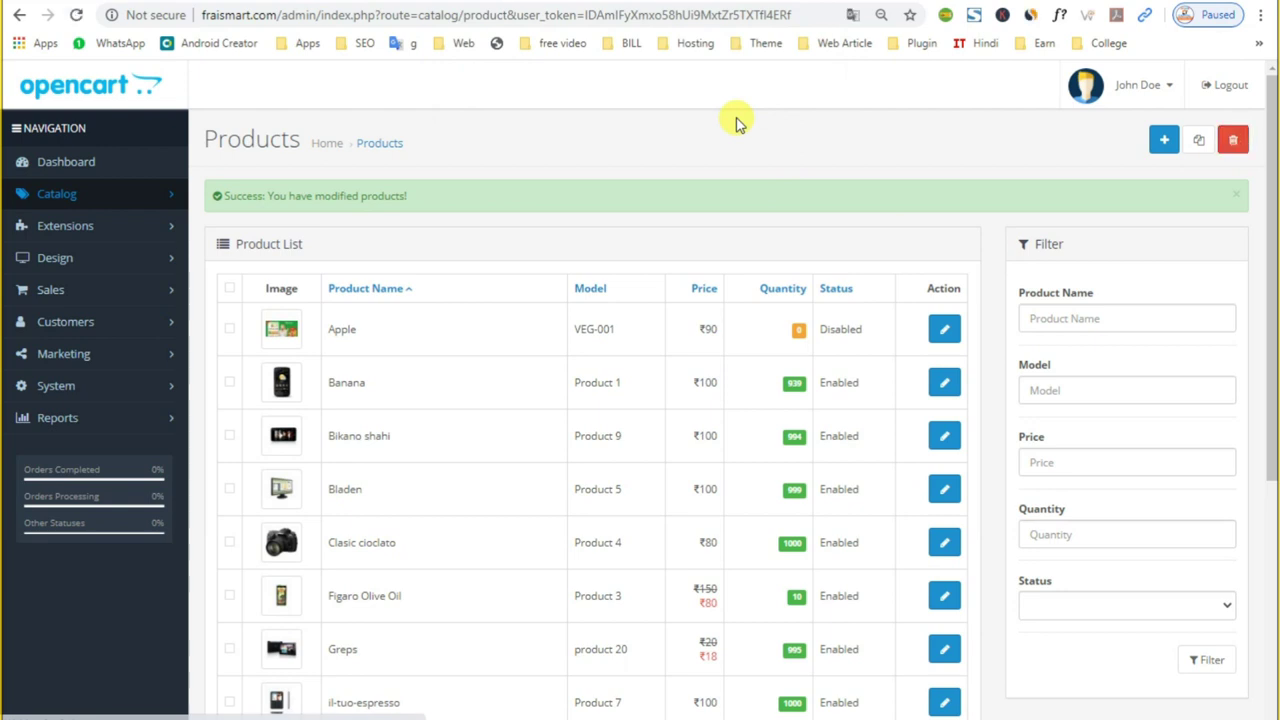
Step: Scroll through the updated page to review the result of the deletion
{"action": "scroll", "coordinate": [278, 590], "scroll_direction": "down", "scroll_amount": 2}
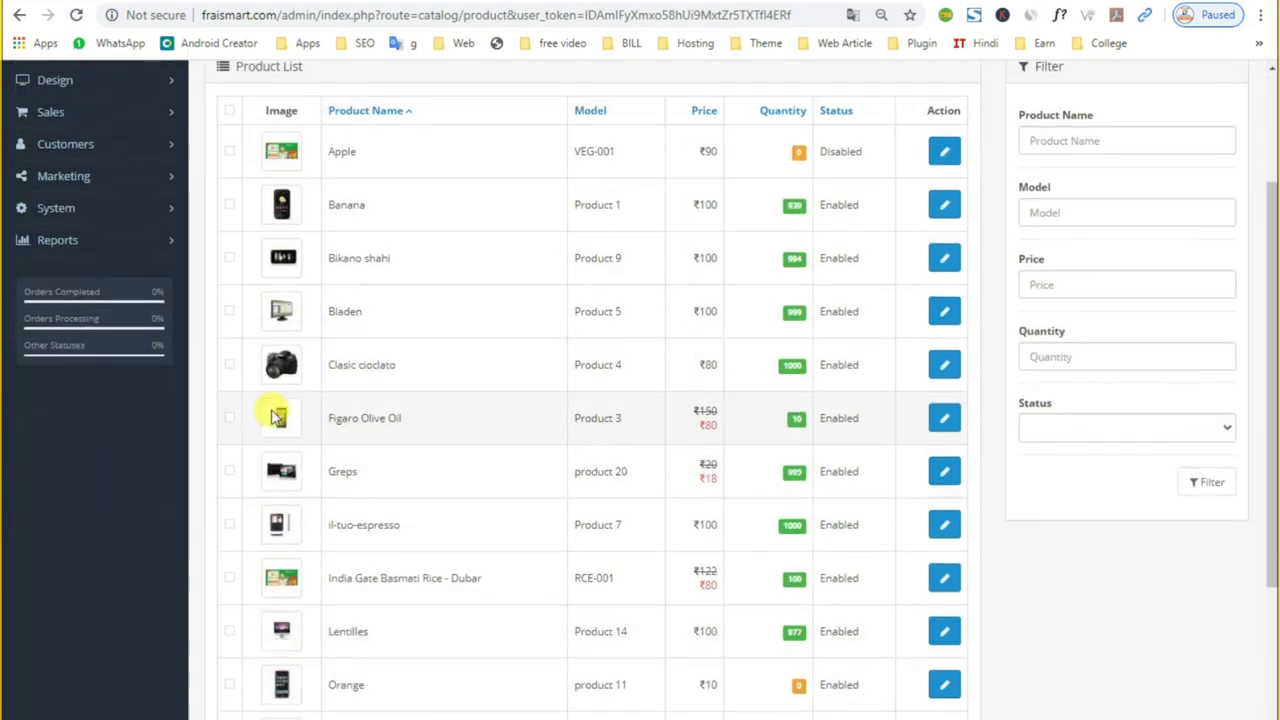
{"action": "scroll", "coordinate": [263, 634], "scroll_direction": "down", "scroll_amount": 3}
{"action": "scroll", "coordinate": [274, 611], "scroll_direction": "up", "scroll_amount": 3}
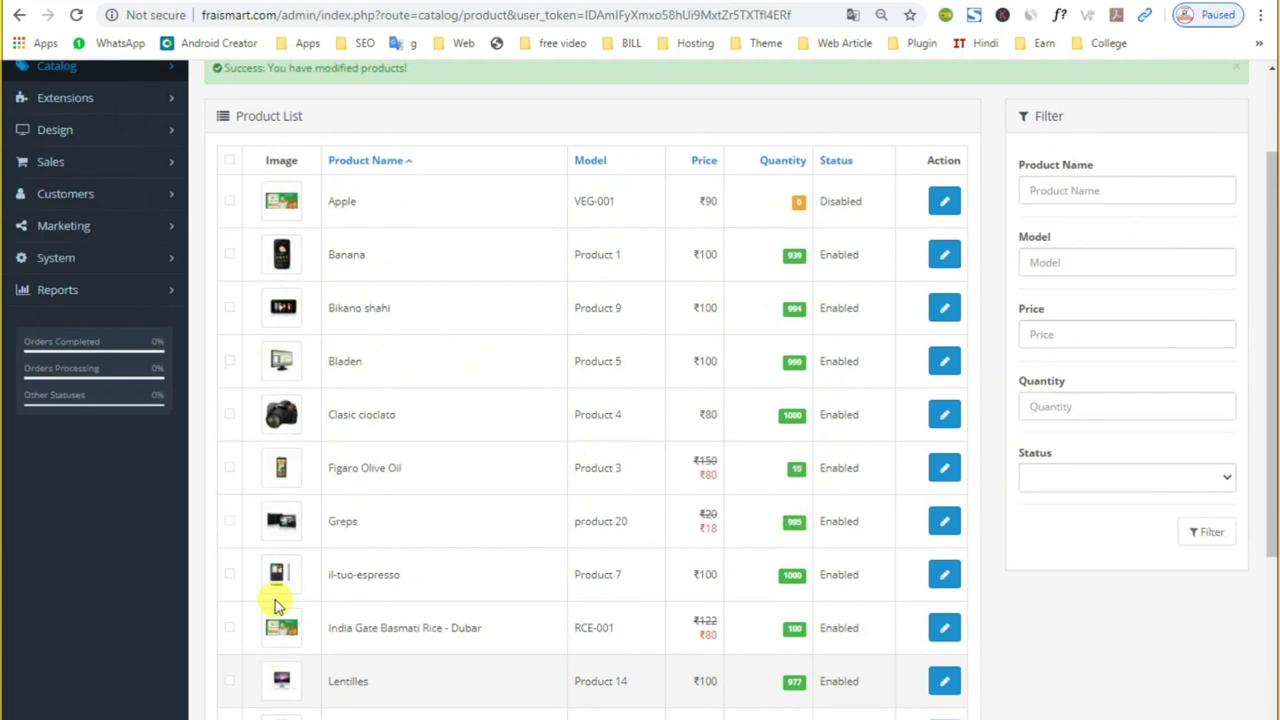
{"action": "scroll", "coordinate": [278, 605], "scroll_direction": "up", "scroll_amount": 2}
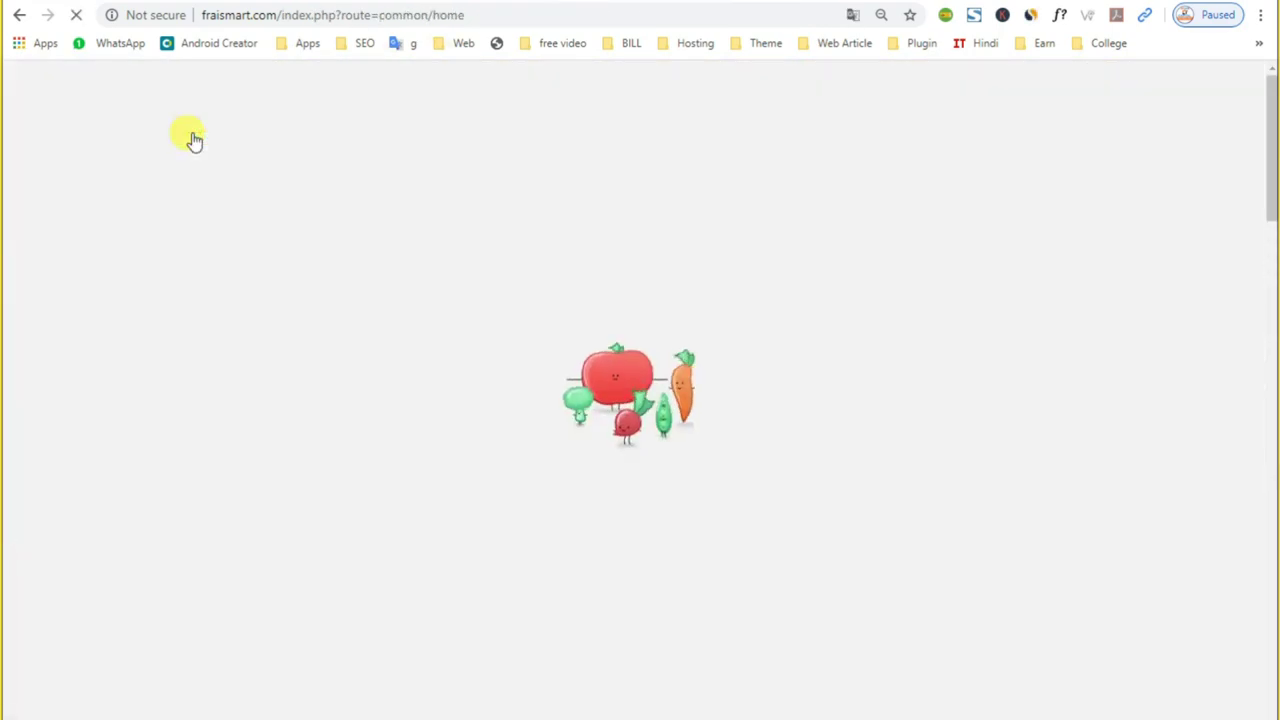
{"action": "scroll", "coordinate": [194, 142], "scroll_direction": "down", "scroll_amount": 3}
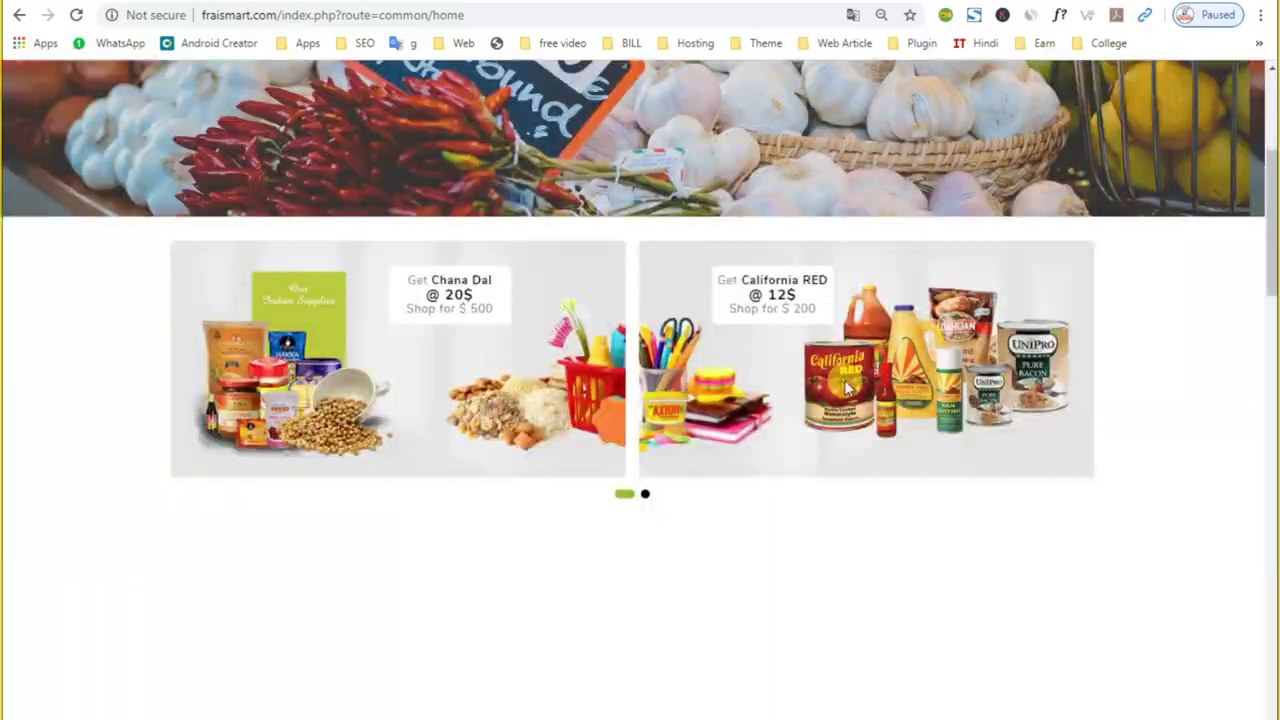